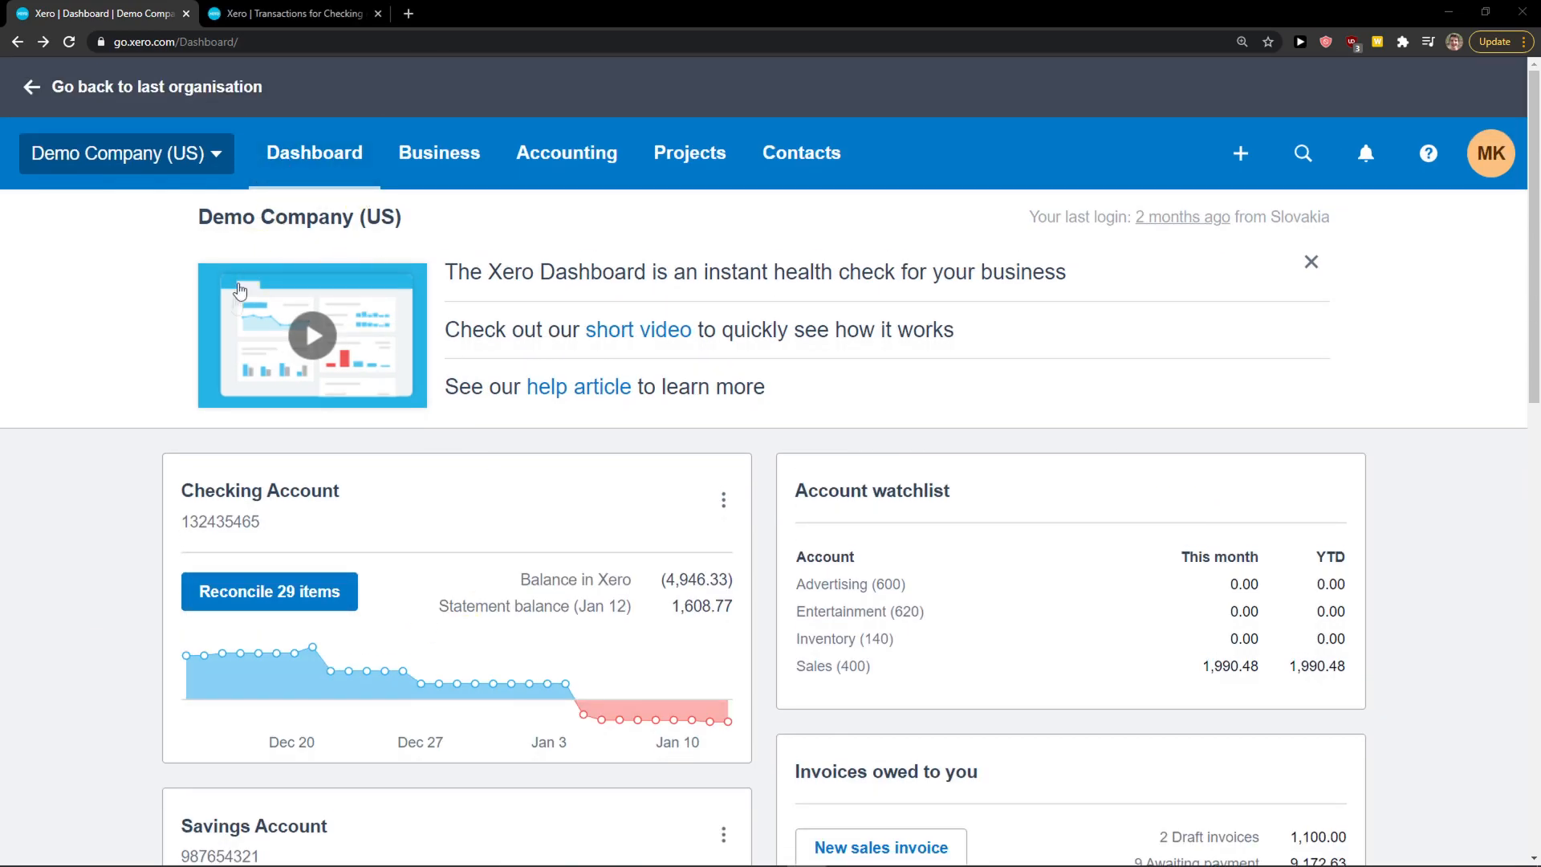
Look through the dashboard's account watchlist, bank accounts, invoices, bills, cash in and out, and expense claims sections
scroll(179, 426, "down", 4)
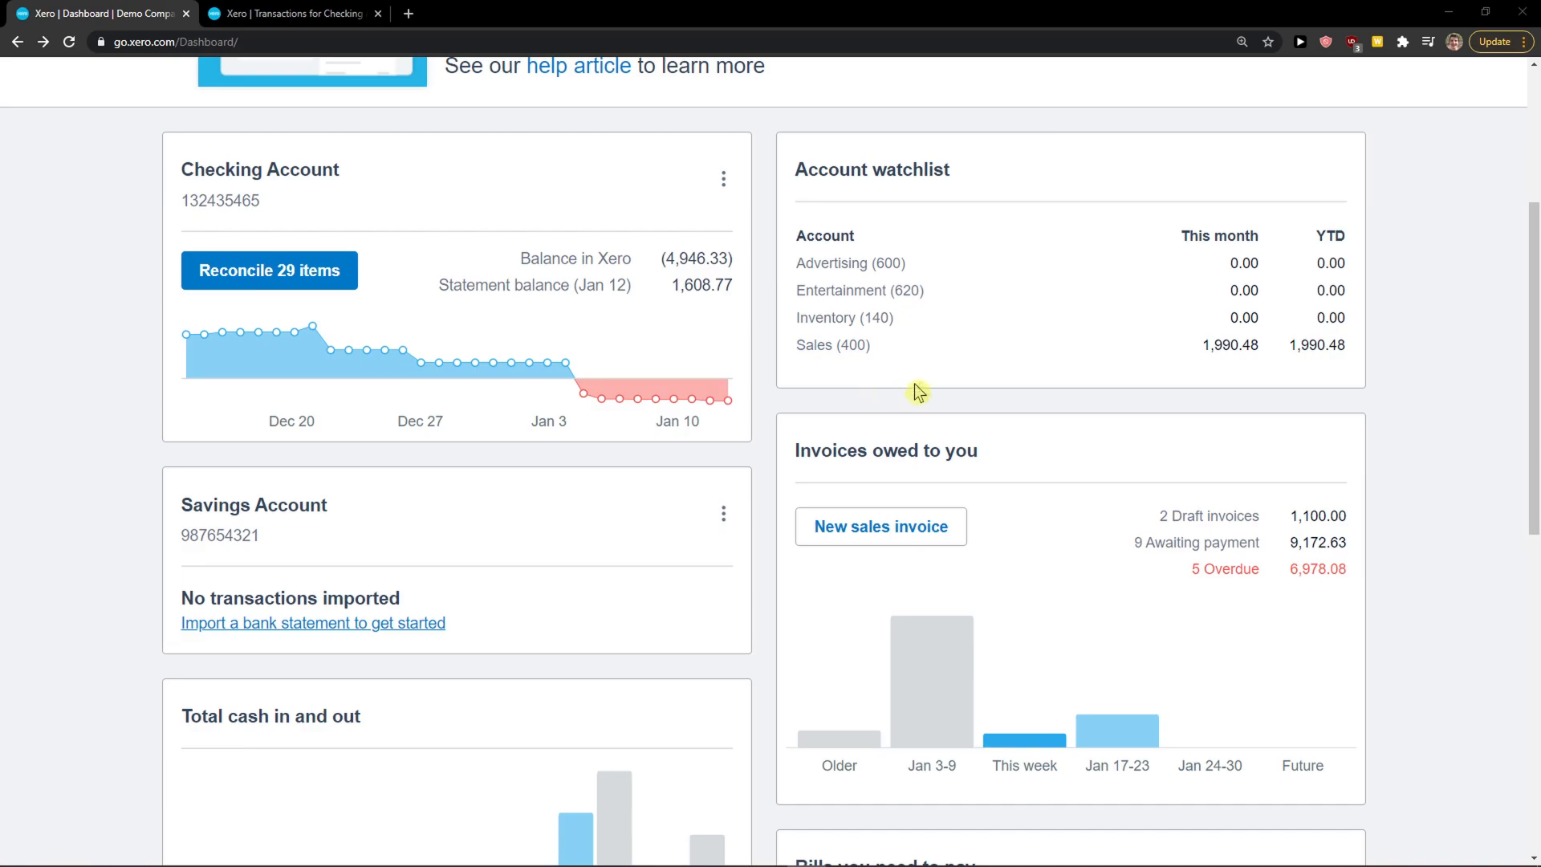
scroll(992, 338, "down", 1)
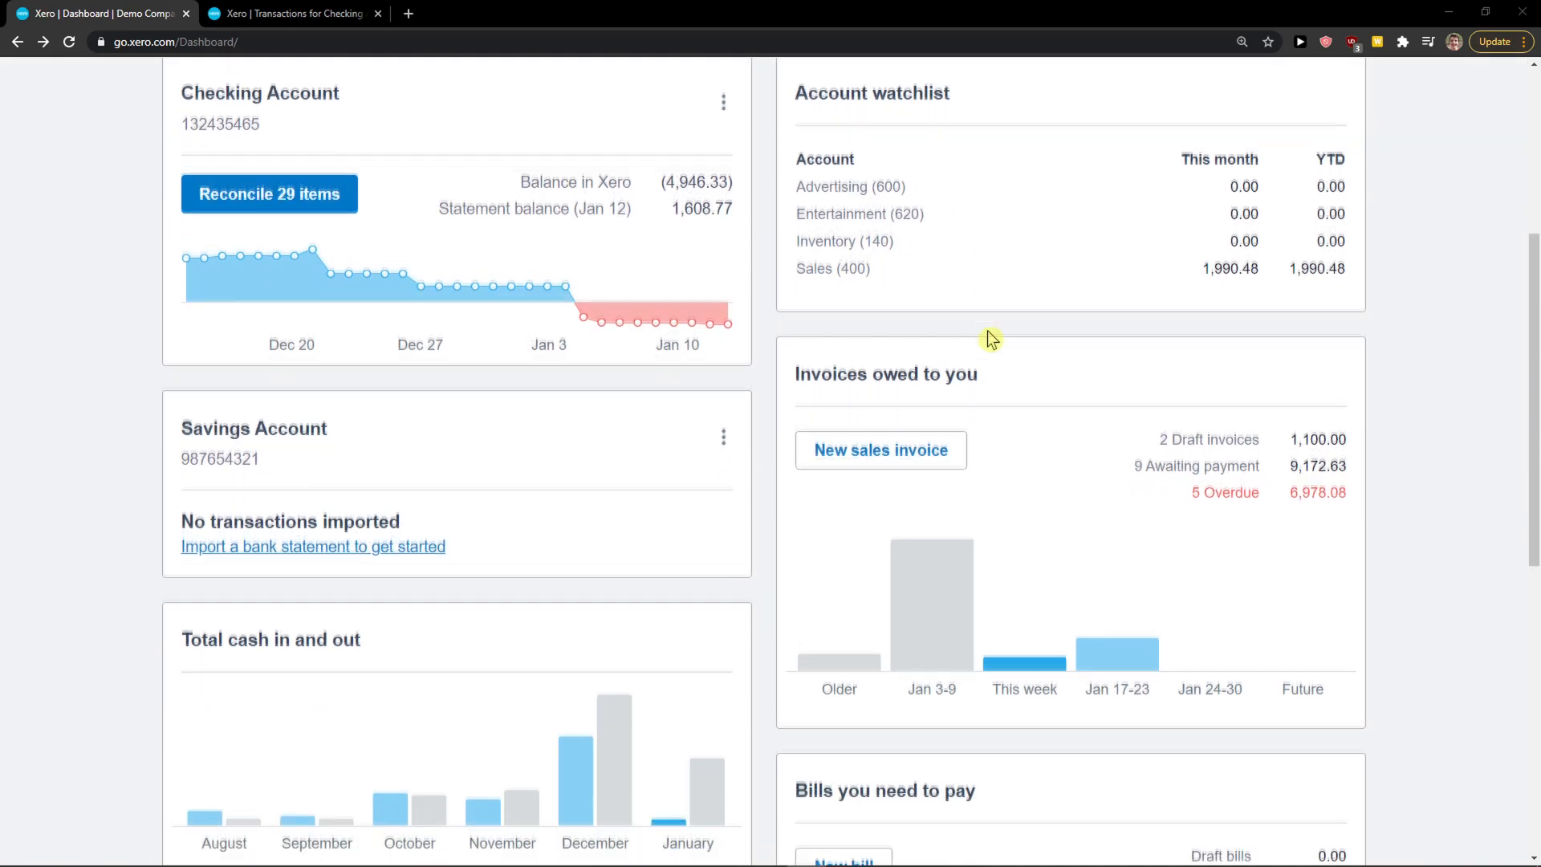
scroll(912, 393, "down", 1)
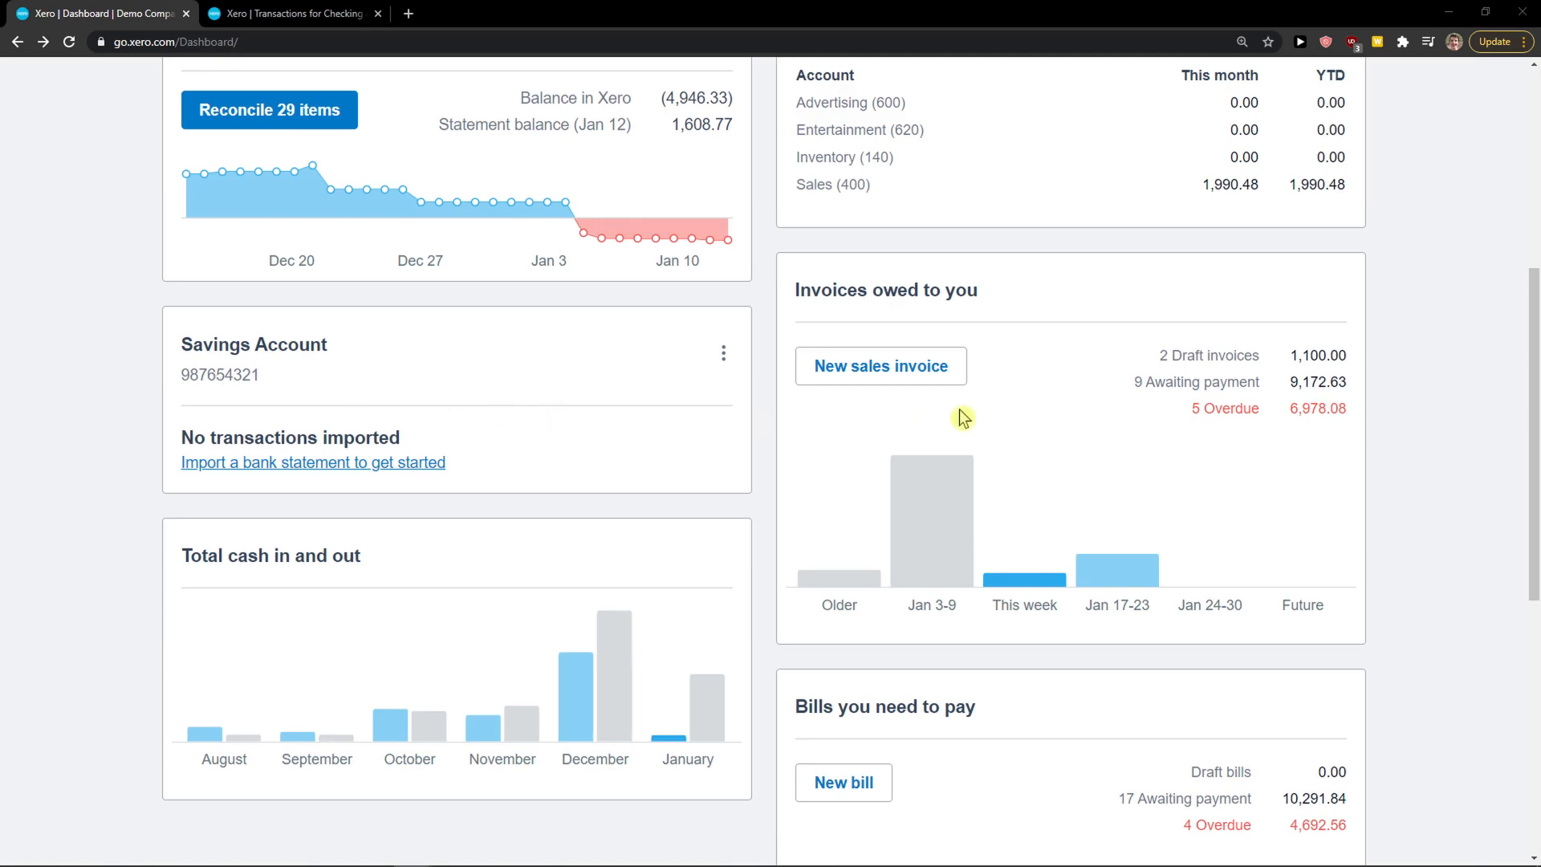
scroll(1116, 419, "down", 2)
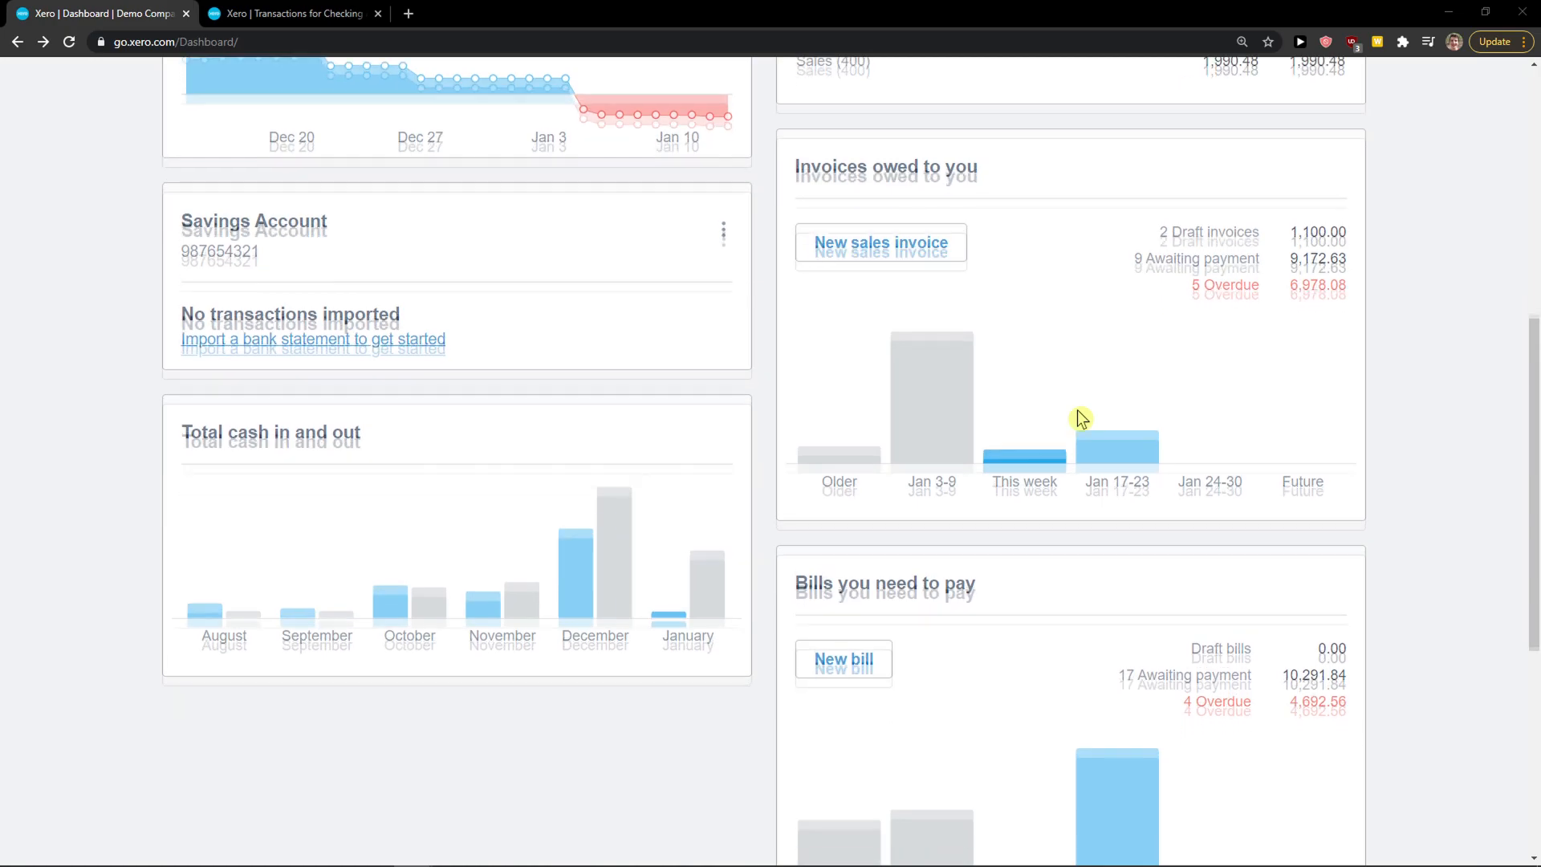
scroll(905, 538, "down", 1)
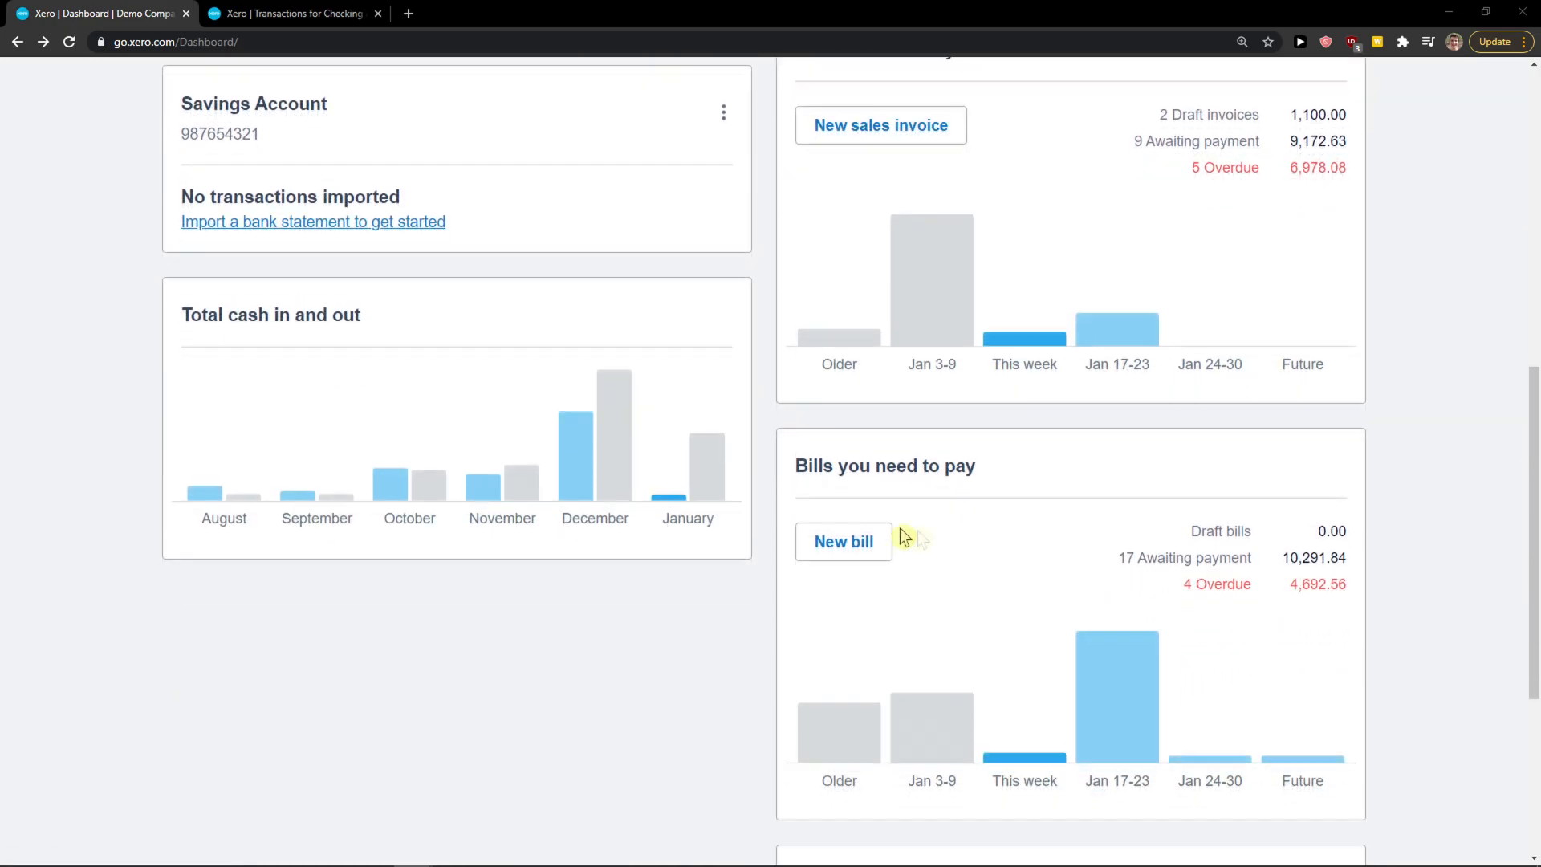
scroll(948, 481, "down", 1)
scroll(986, 489, "up", 1)
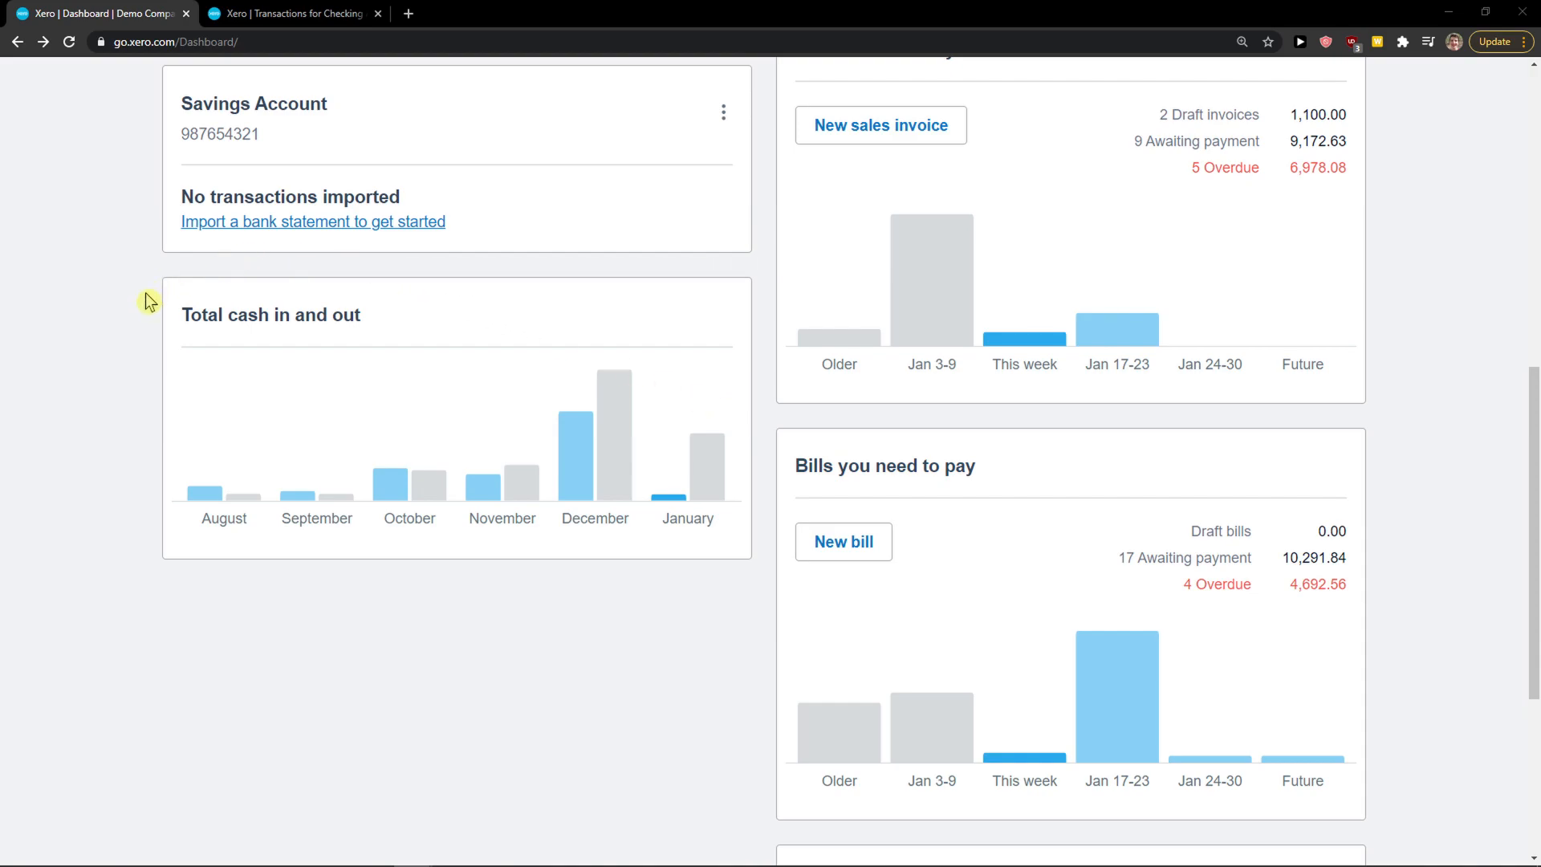
mouse_move(575, 497)
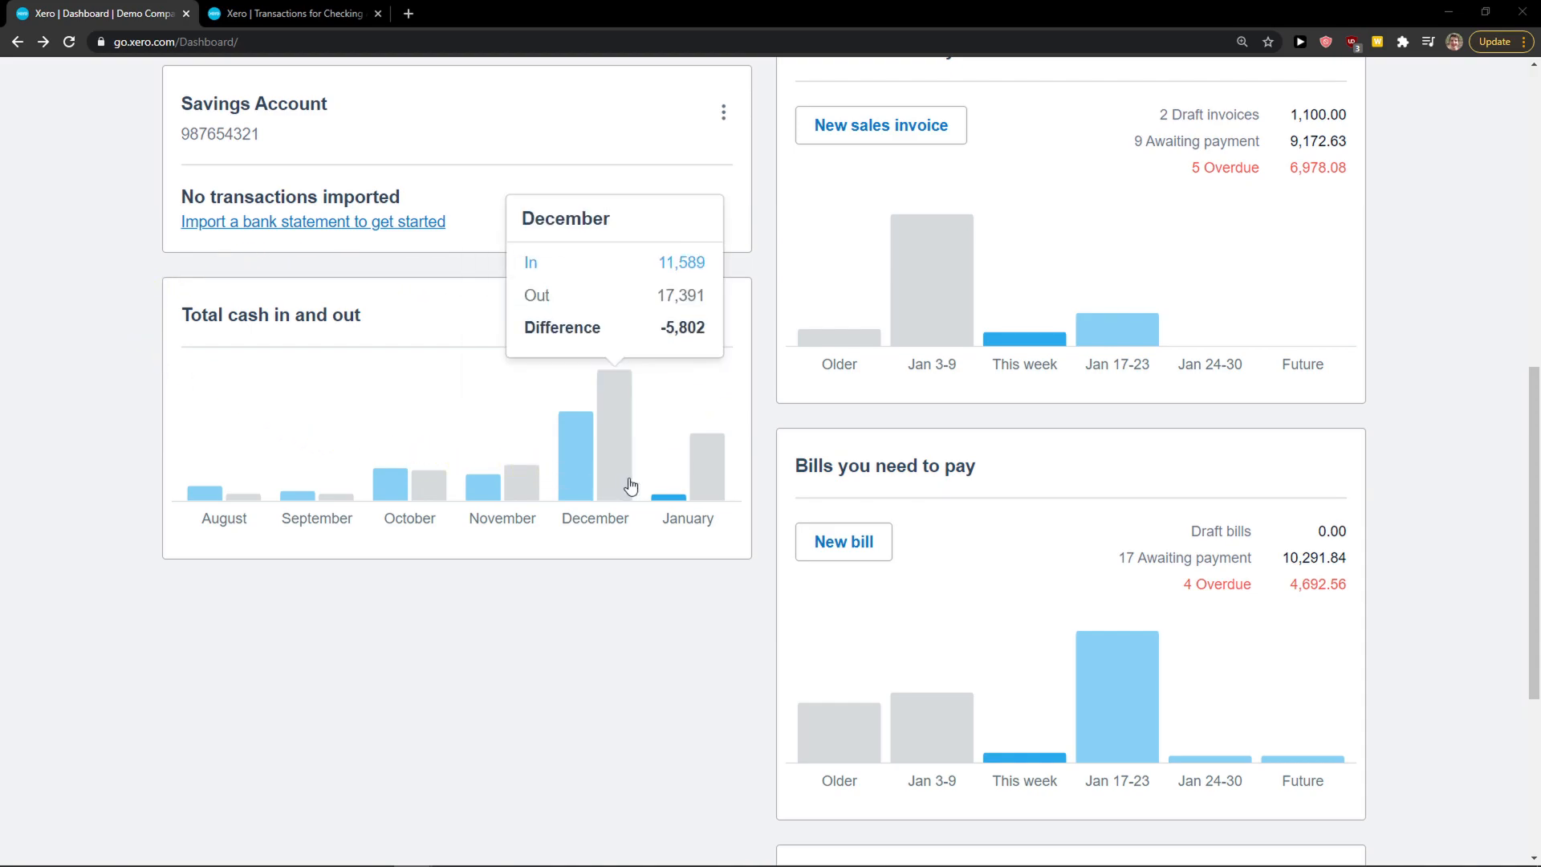
scroll(723, 505, "down", 3)
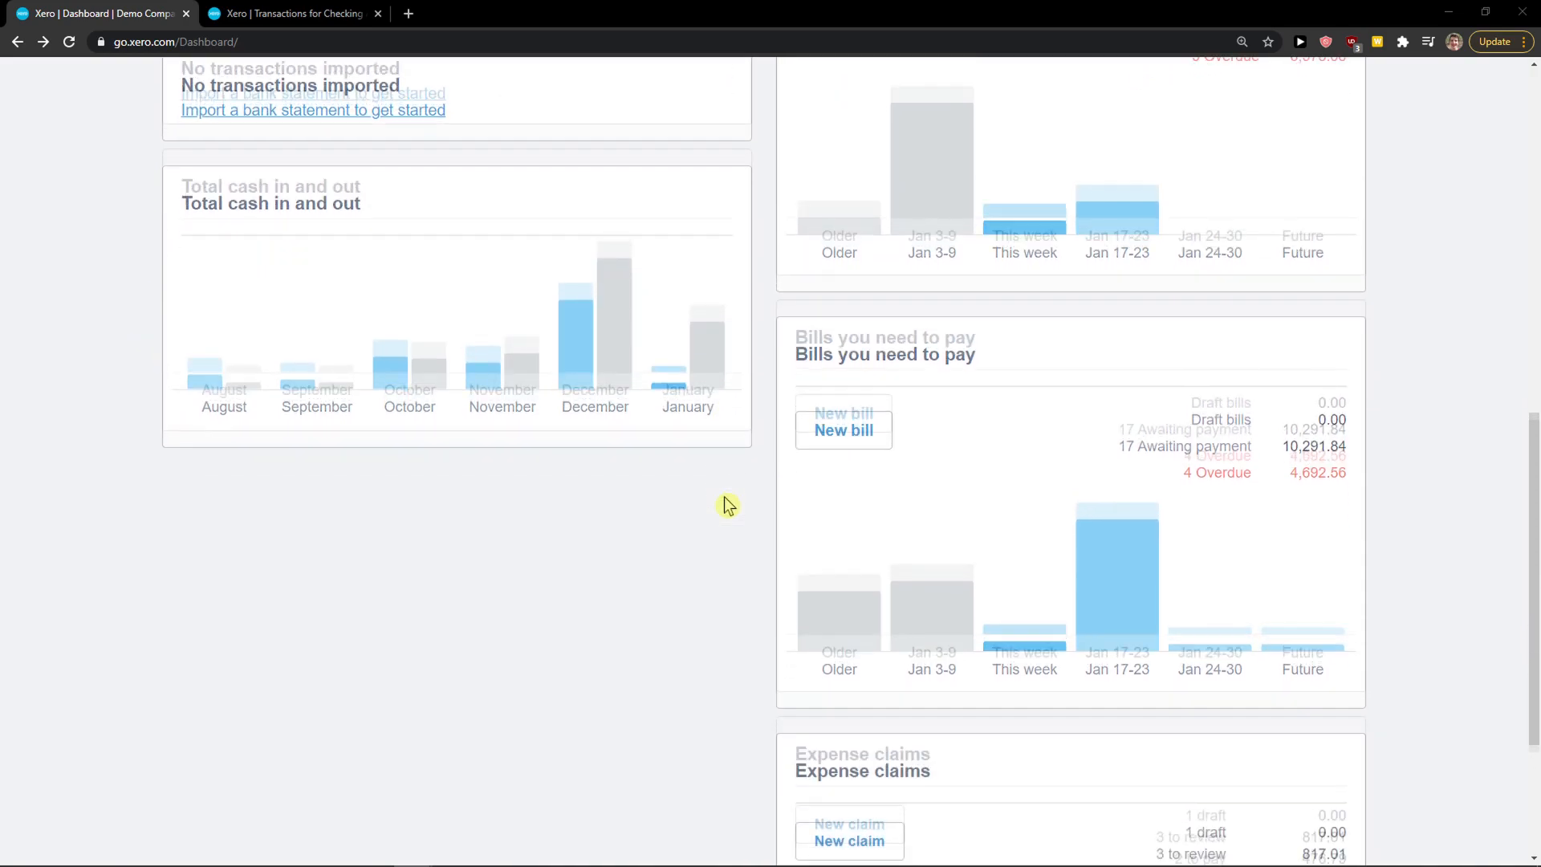
scroll(769, 526, "down", 2)
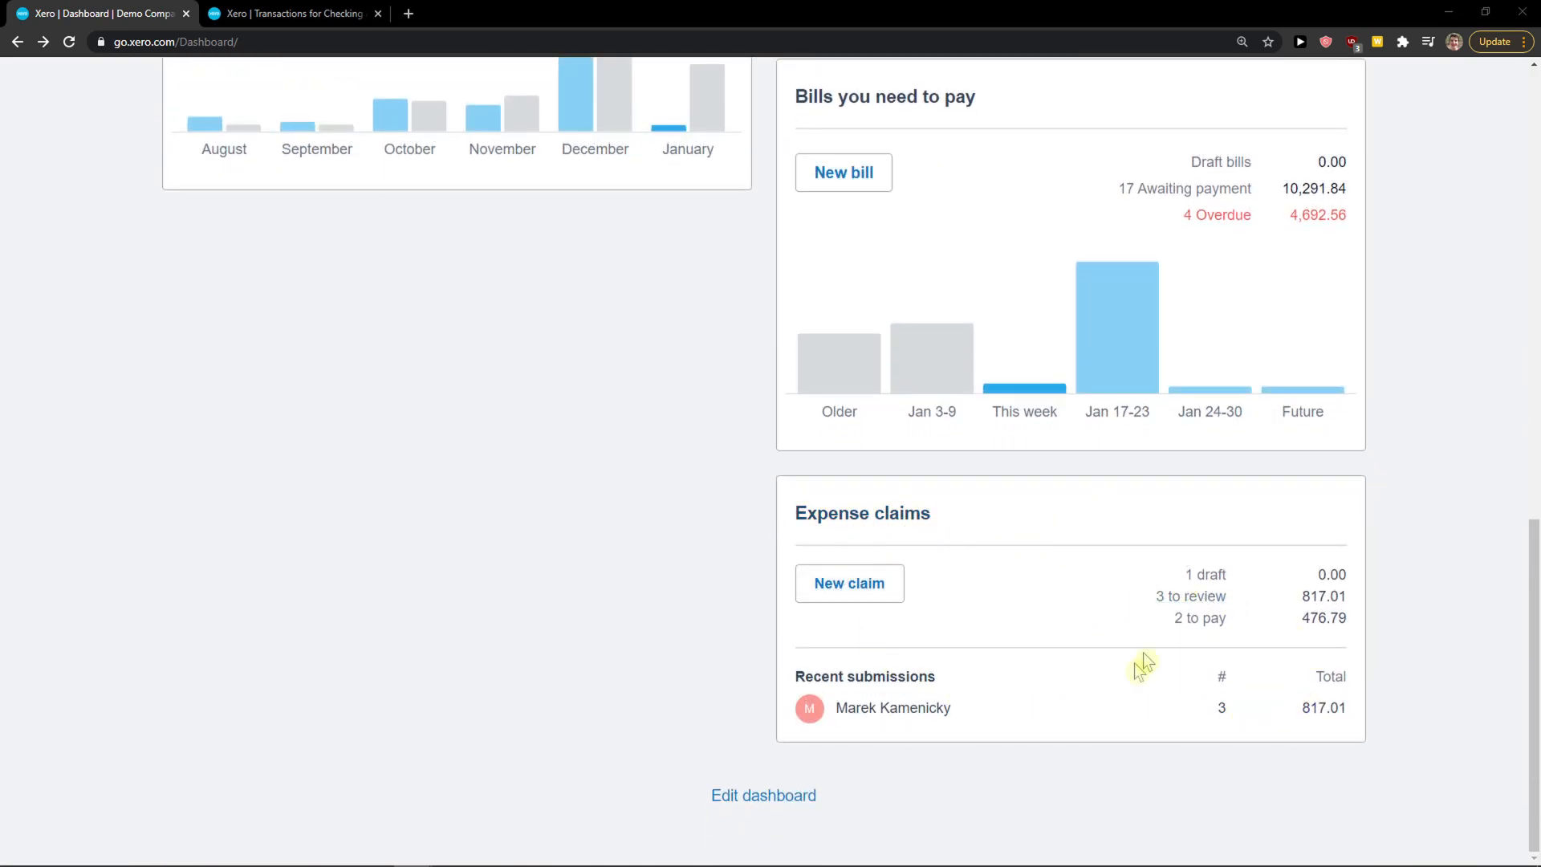
scroll(959, 524, "up", 2)
scroll(960, 524, "up", 8)
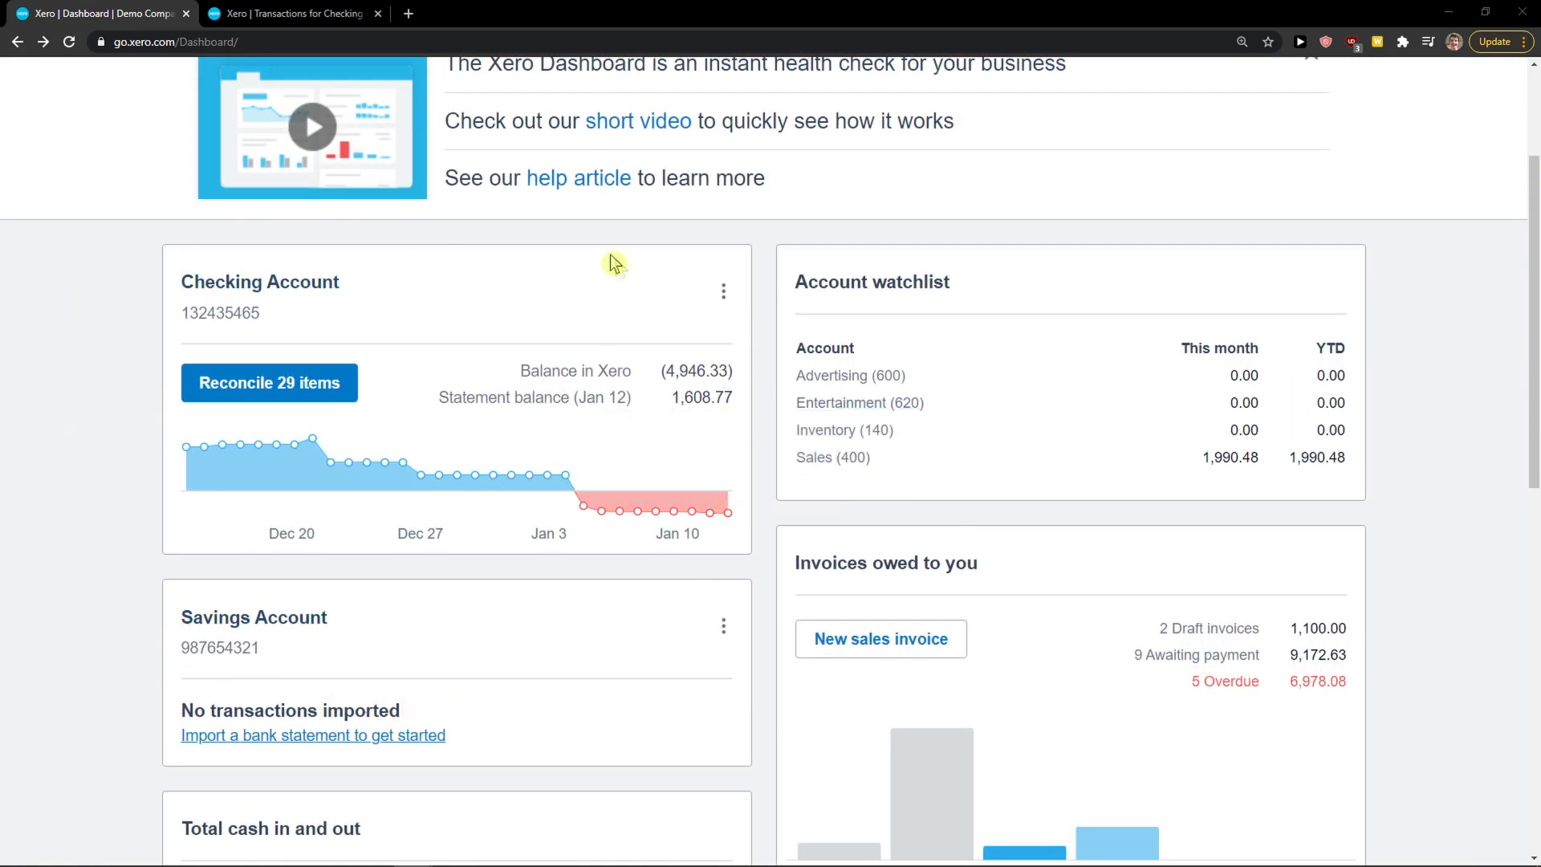
Enlarge the page and examine the Checking Account's reconciliation prompt, statement balance and available account actions
key("ctrl+plus")
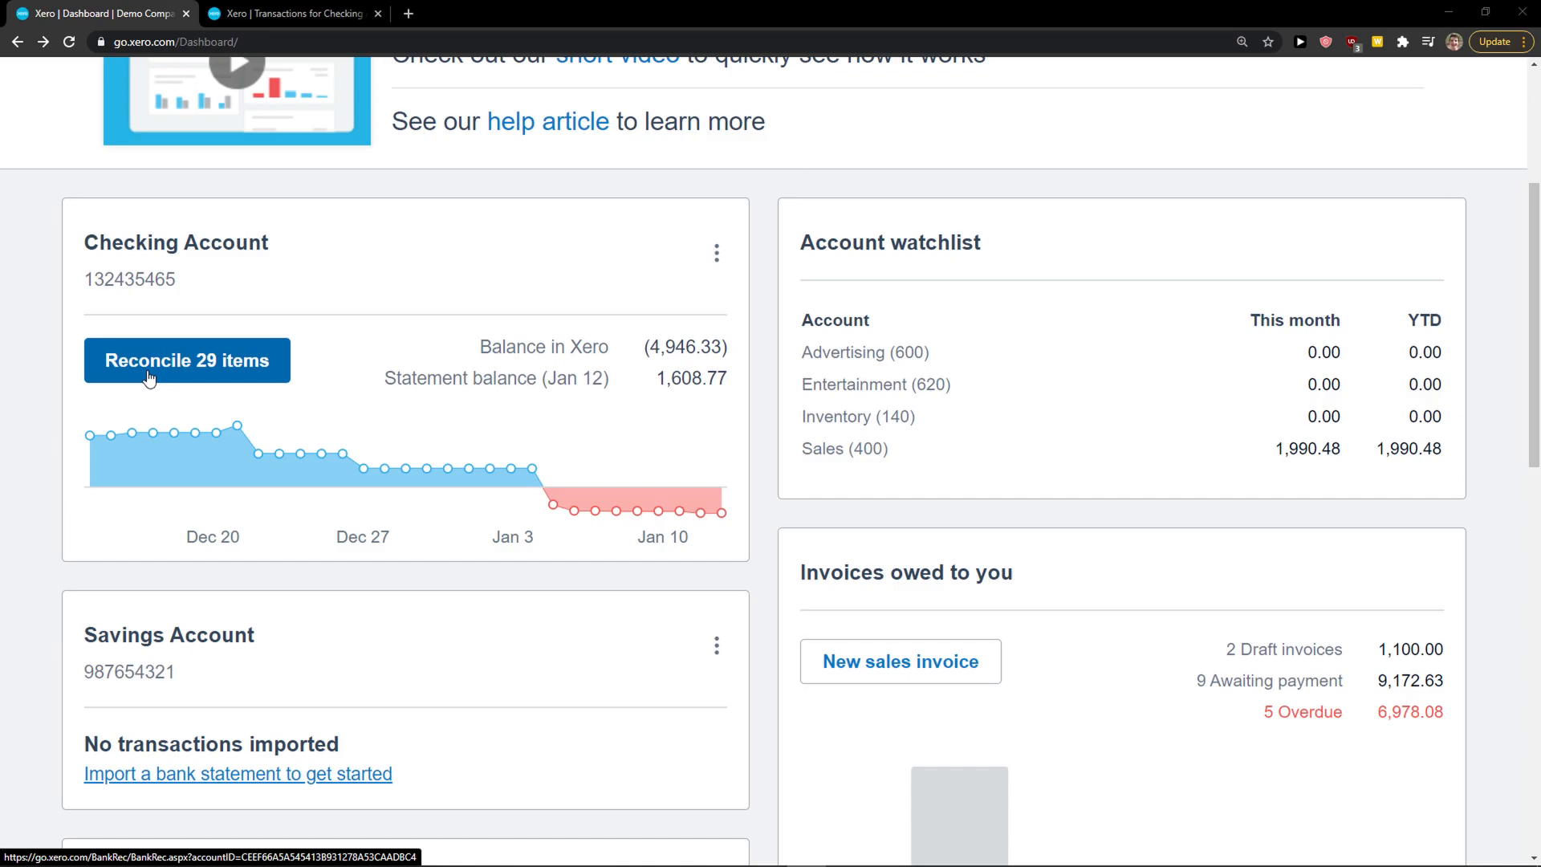
mouse_move(253, 445)
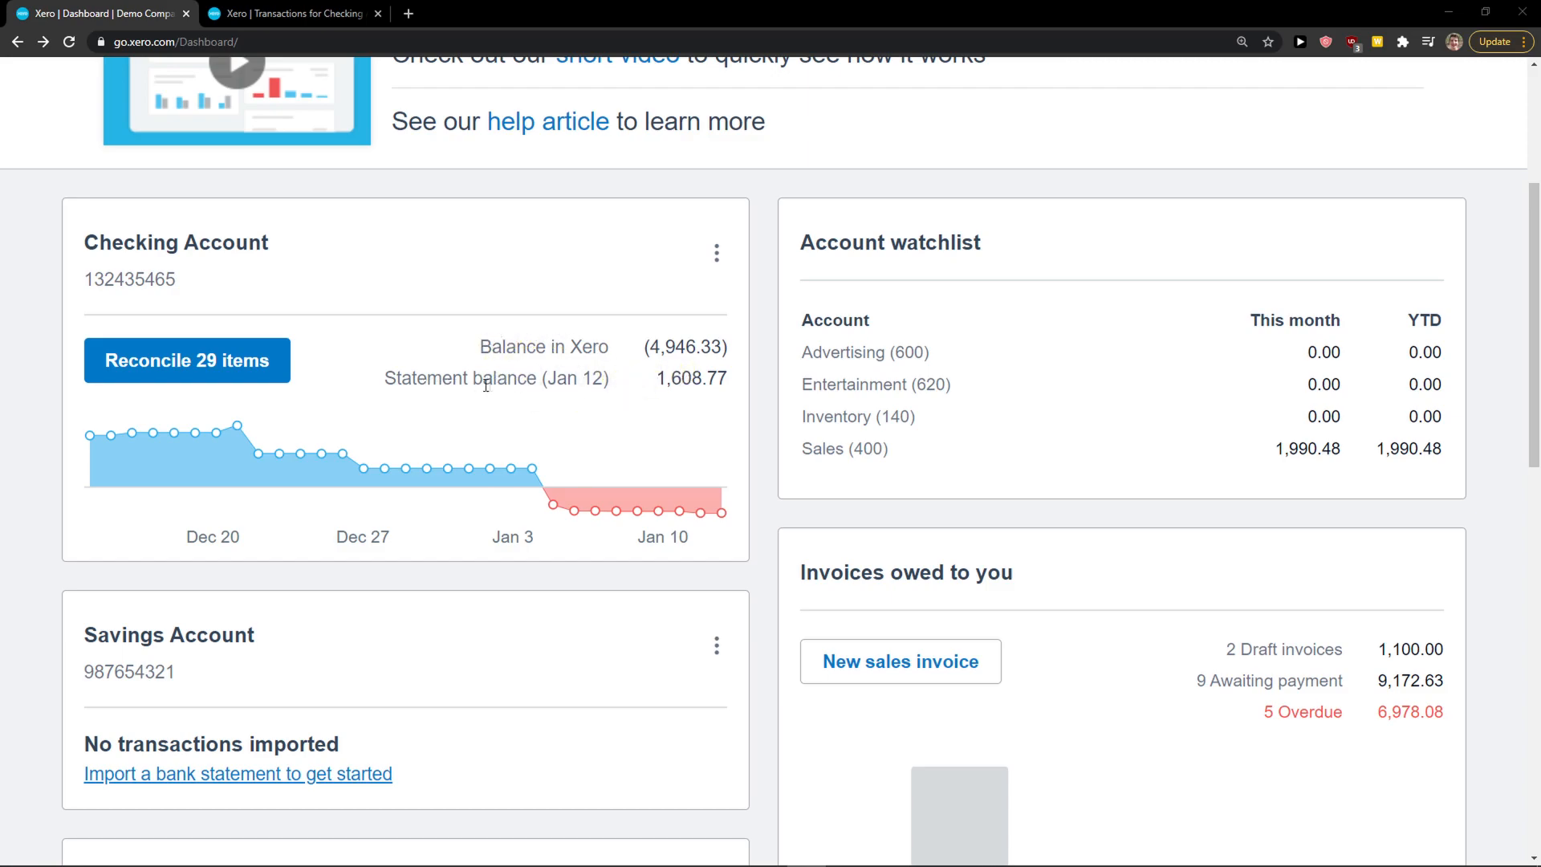
left_click_drag(517, 382, 603, 385)
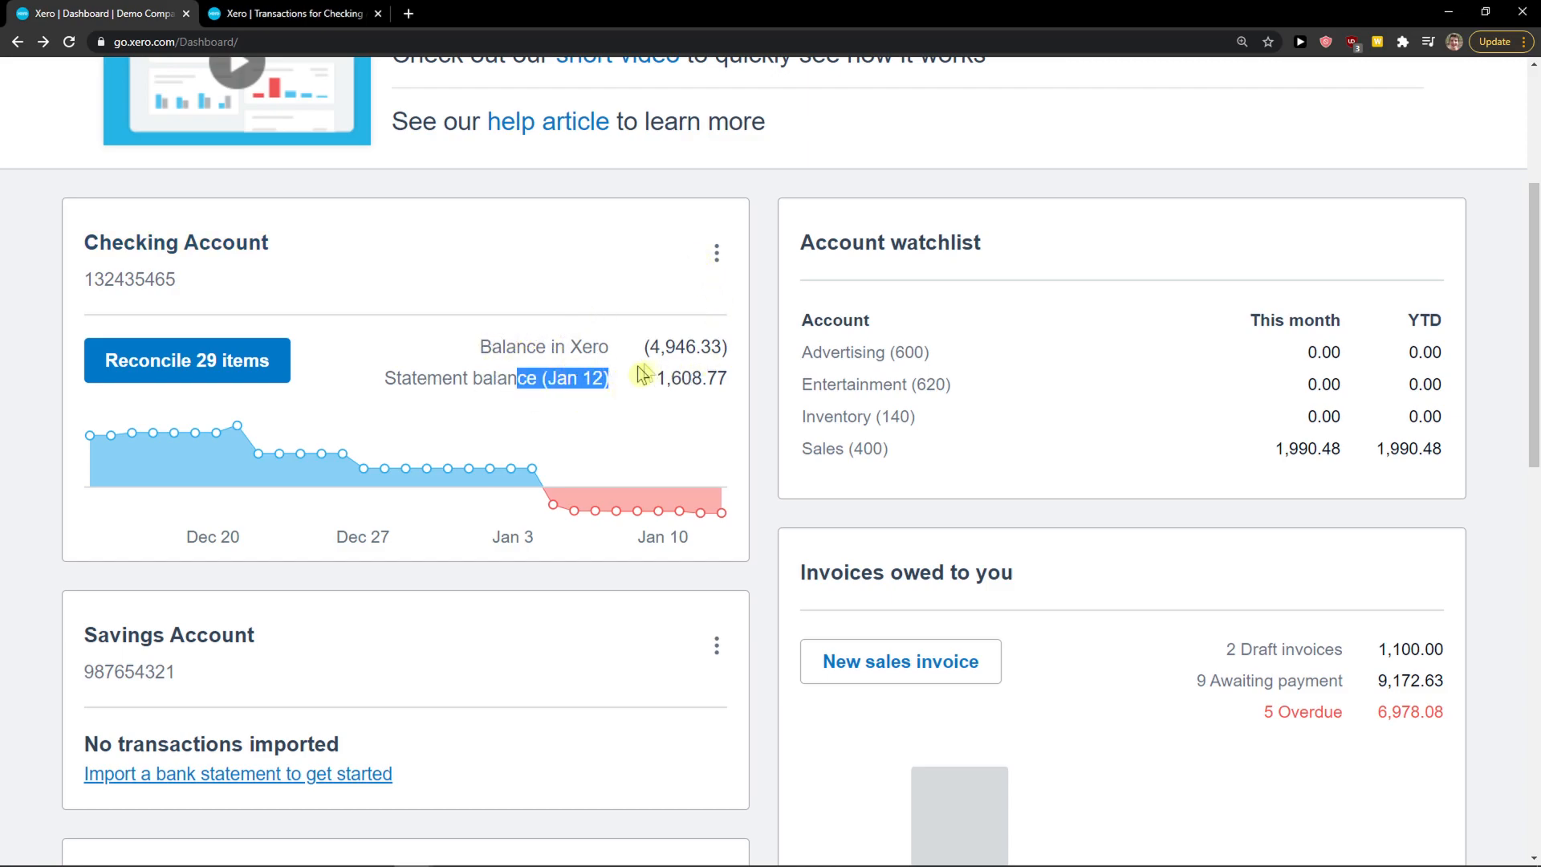
left_click(717, 265)
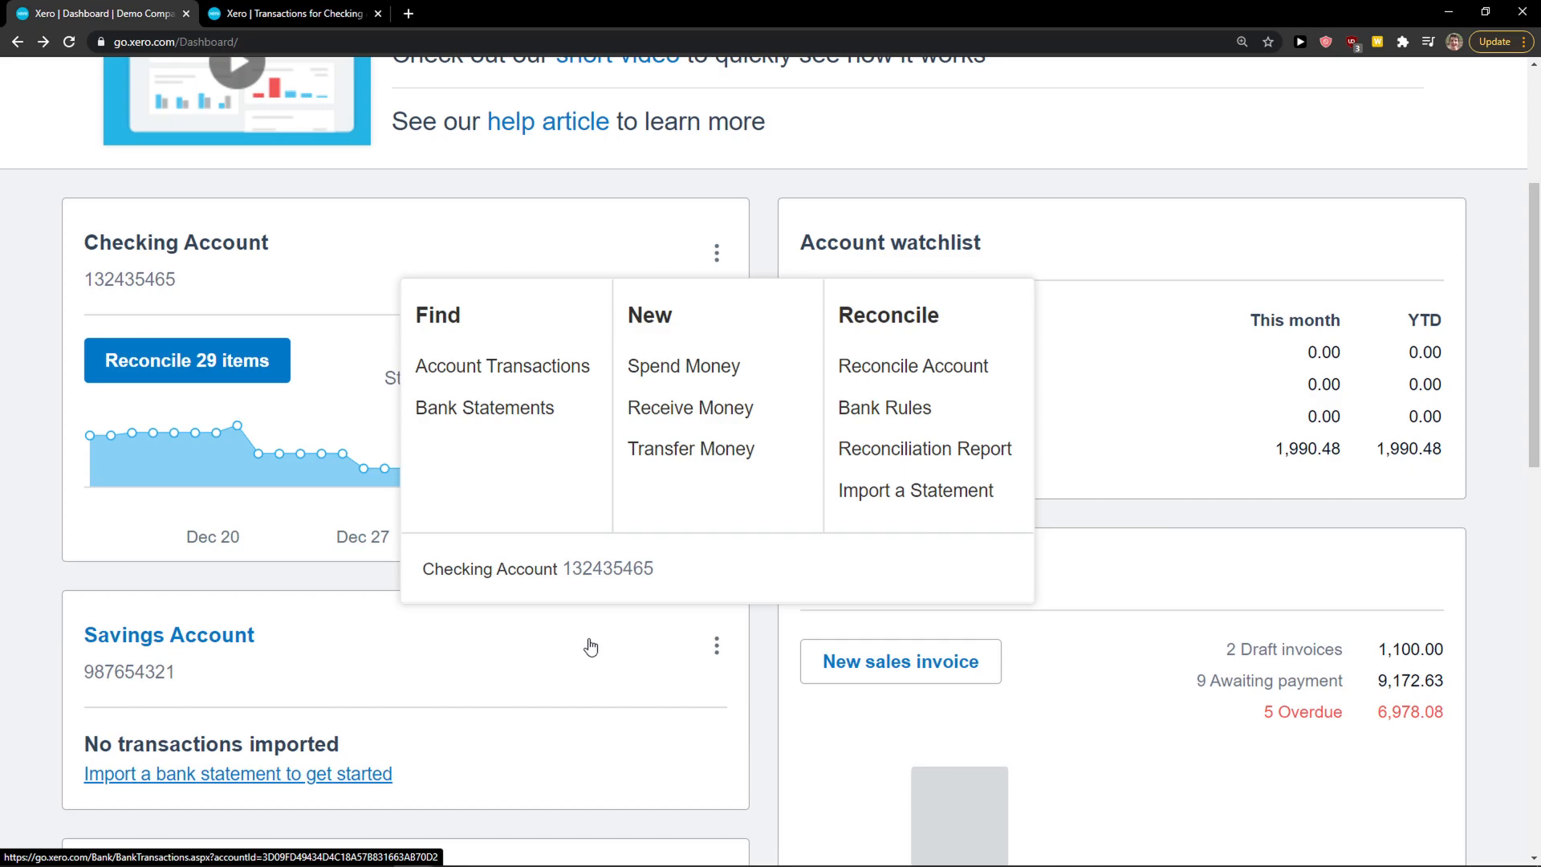
left_click(1243, 511)
Examine the Invoices owed to you section and its chart of amounts by due period
scroll(837, 485, "down", 3)
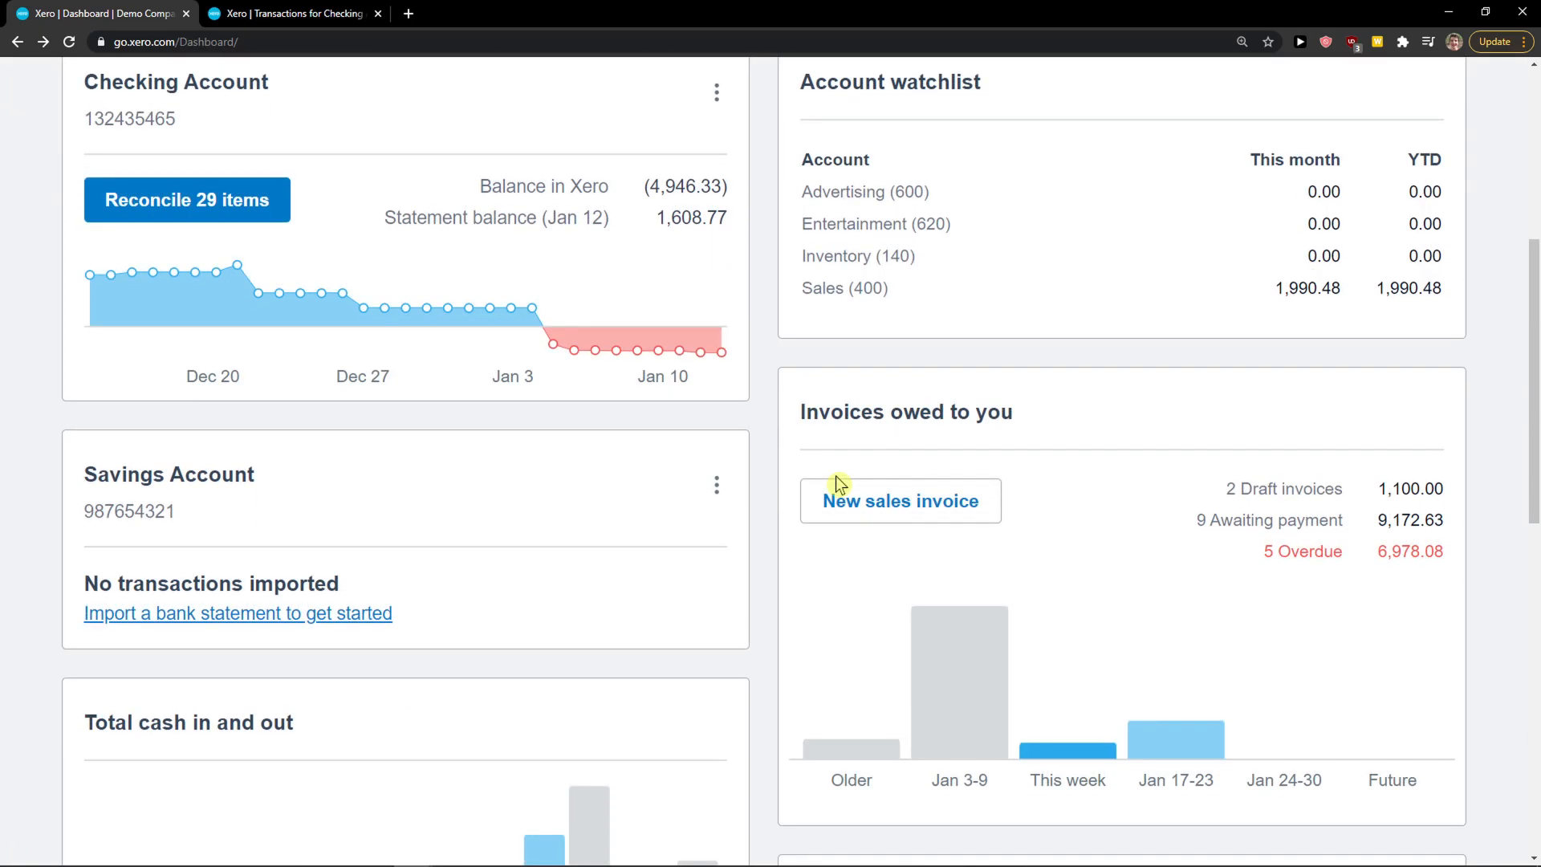
scroll(907, 493, "down", 1)
mouse_move(937, 504)
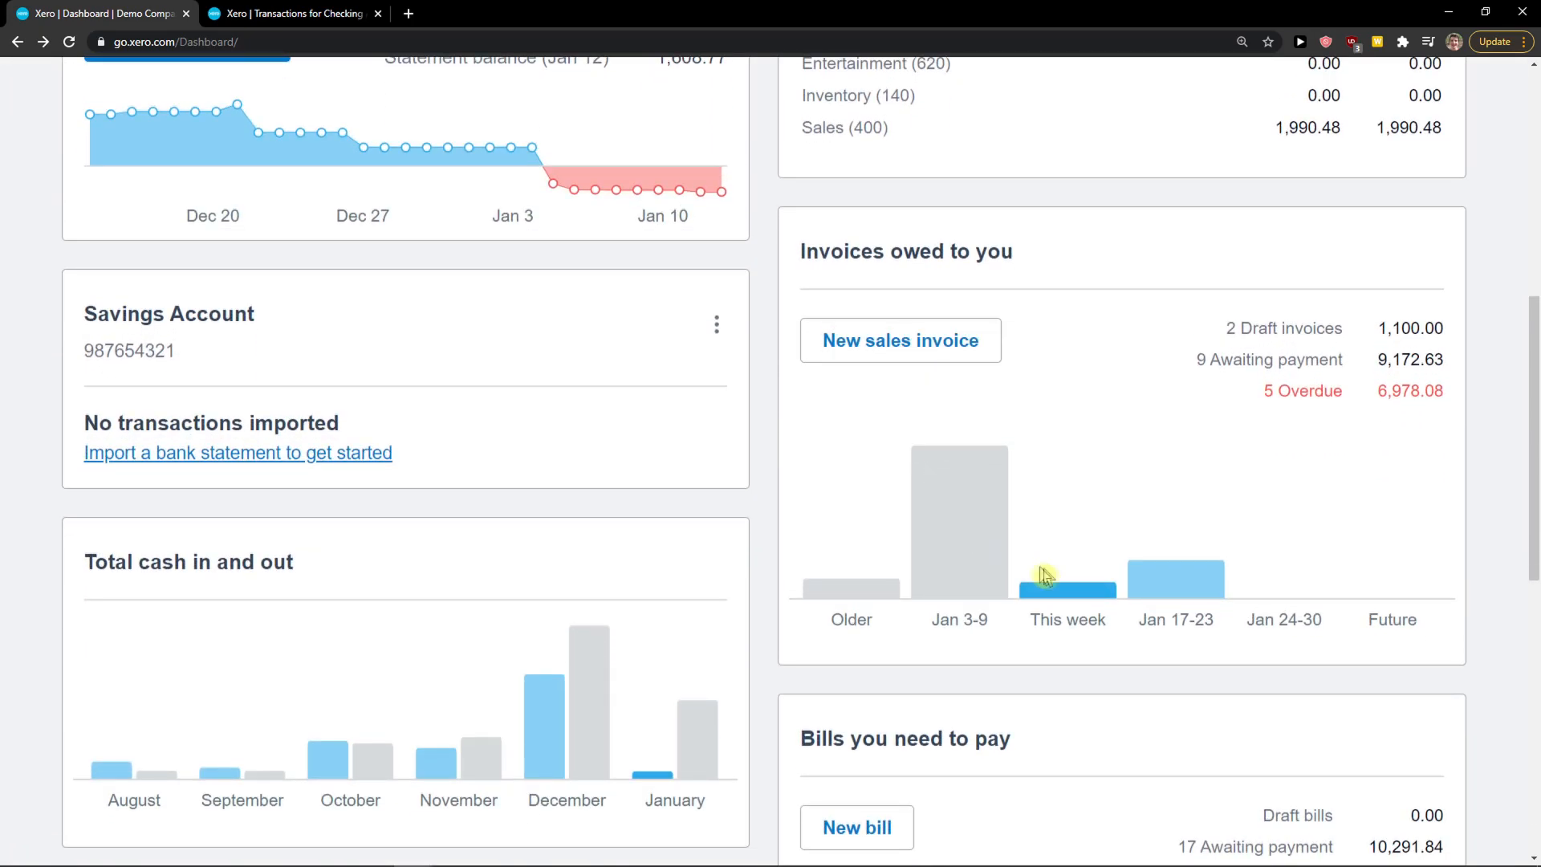
mouse_move(1141, 601)
Highlight the Total cash in and out heading and examine its monthly cash flow chart
scroll(656, 350, "down", 1)
scroll(403, 429, "down", 1)
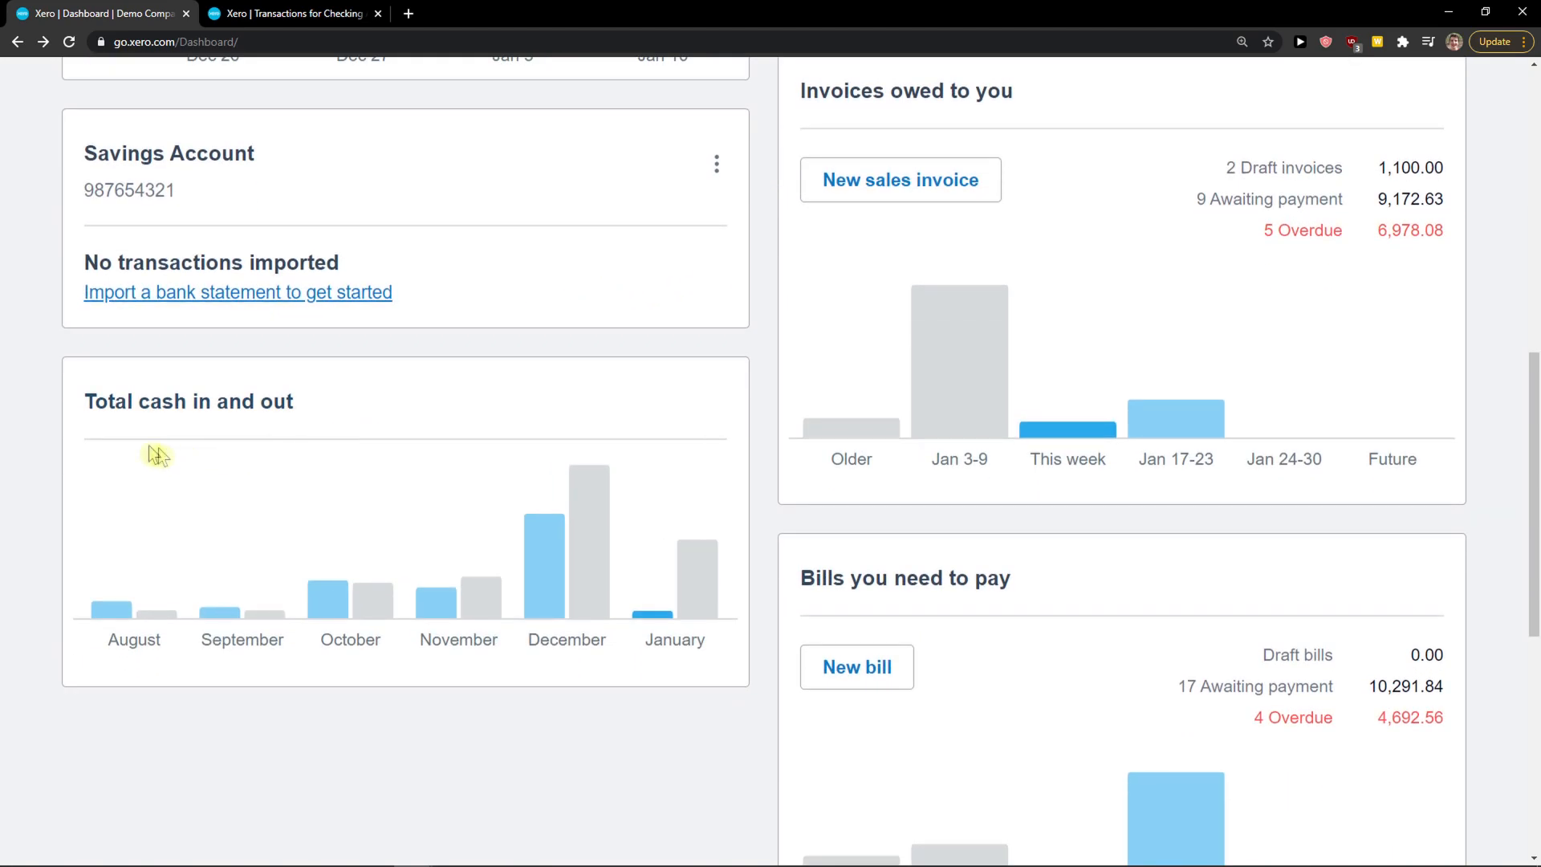
left_click_drag(86, 403, 329, 403)
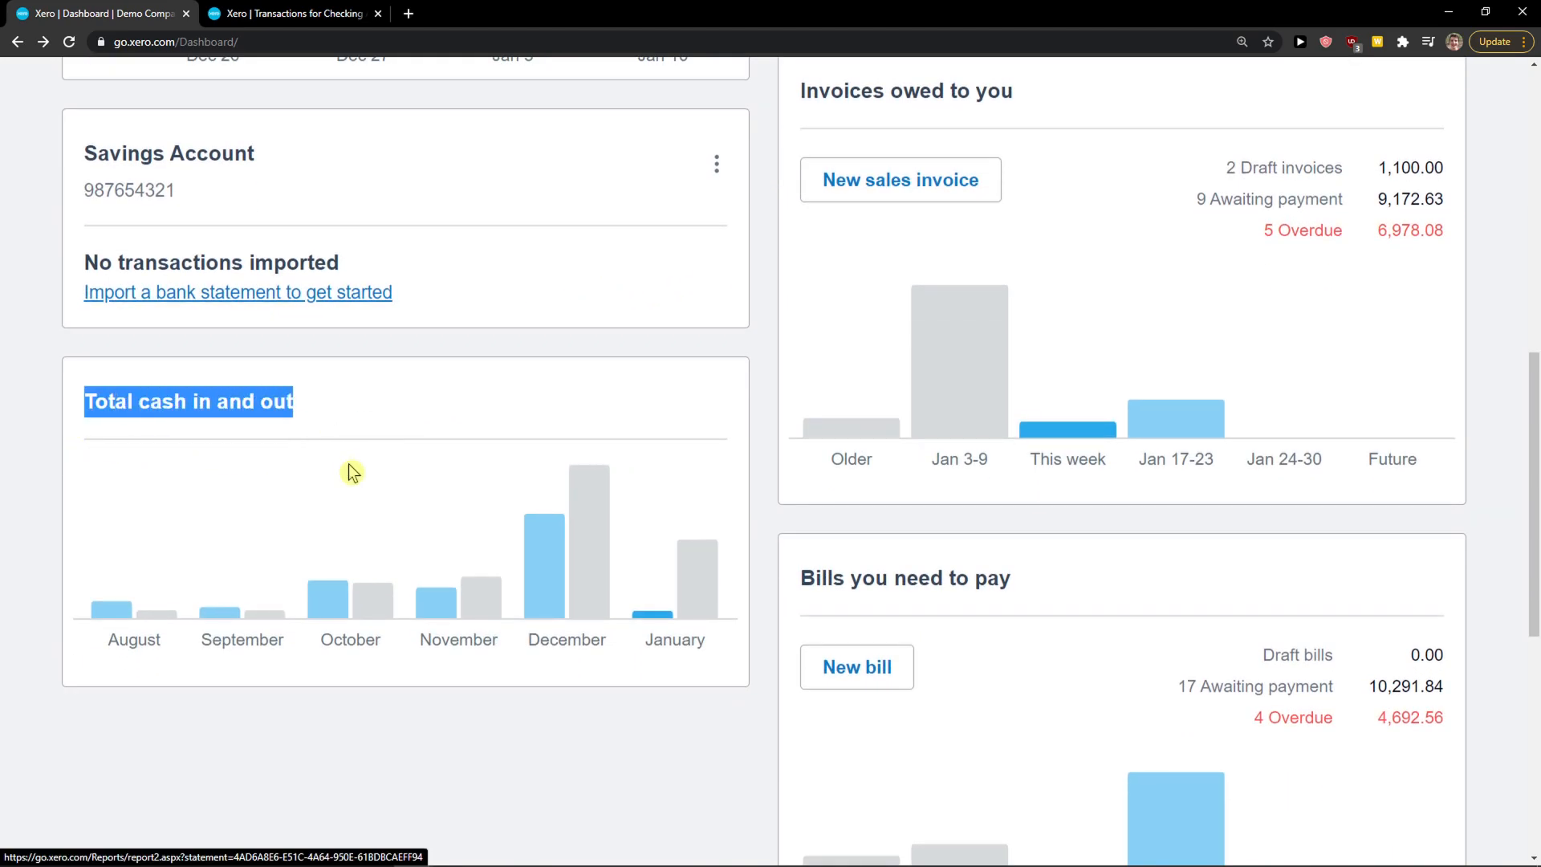
scroll(351, 473, "down", 1)
mouse_move(541, 524)
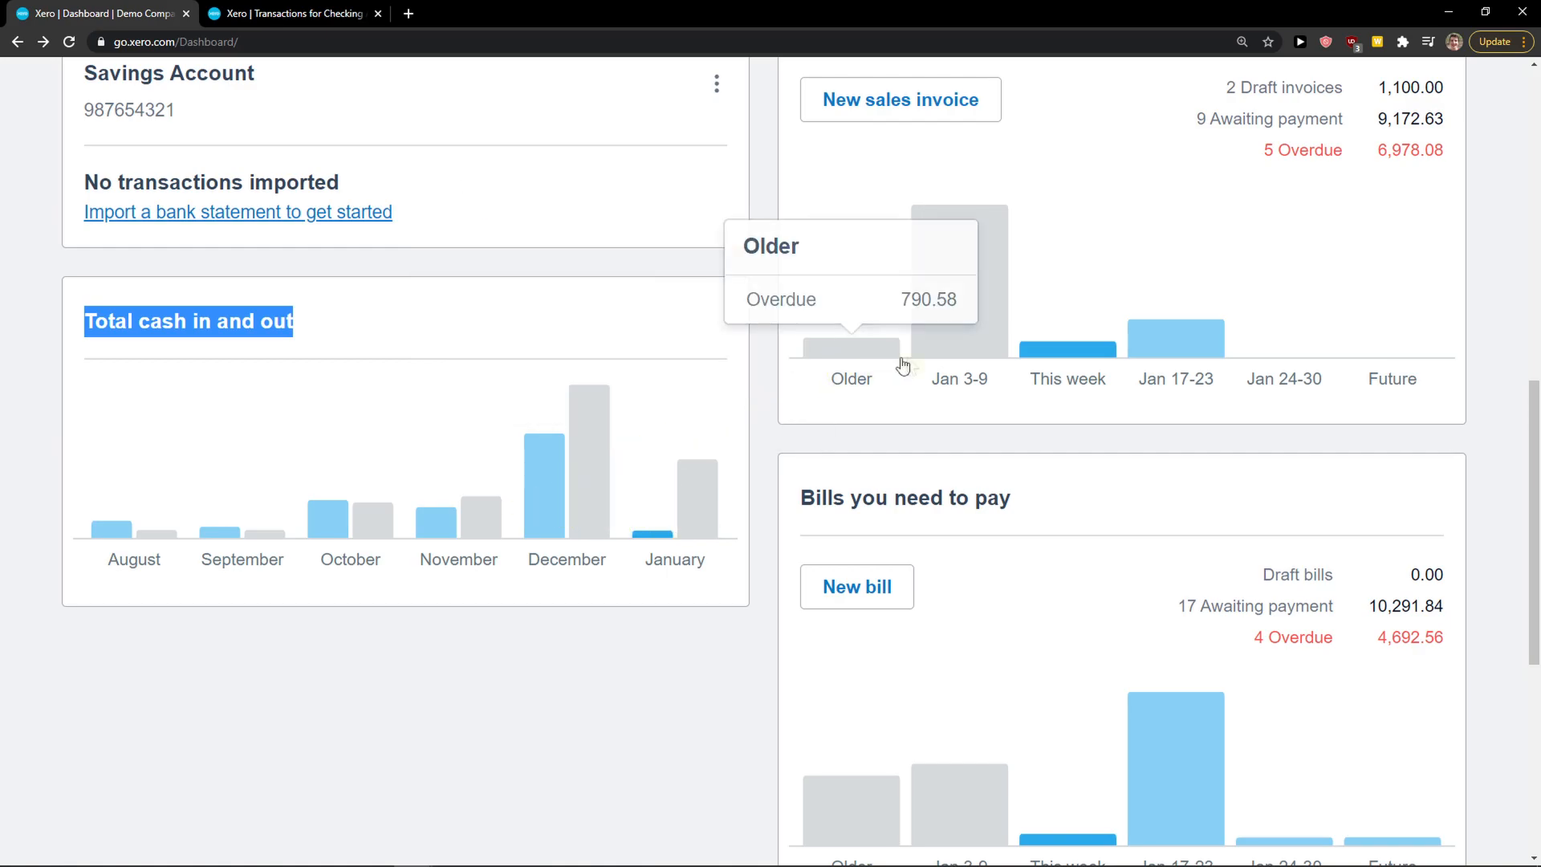
Examine the Bills you need to pay chart by due period and the Expense claims summary
scroll(932, 402, "down", 2)
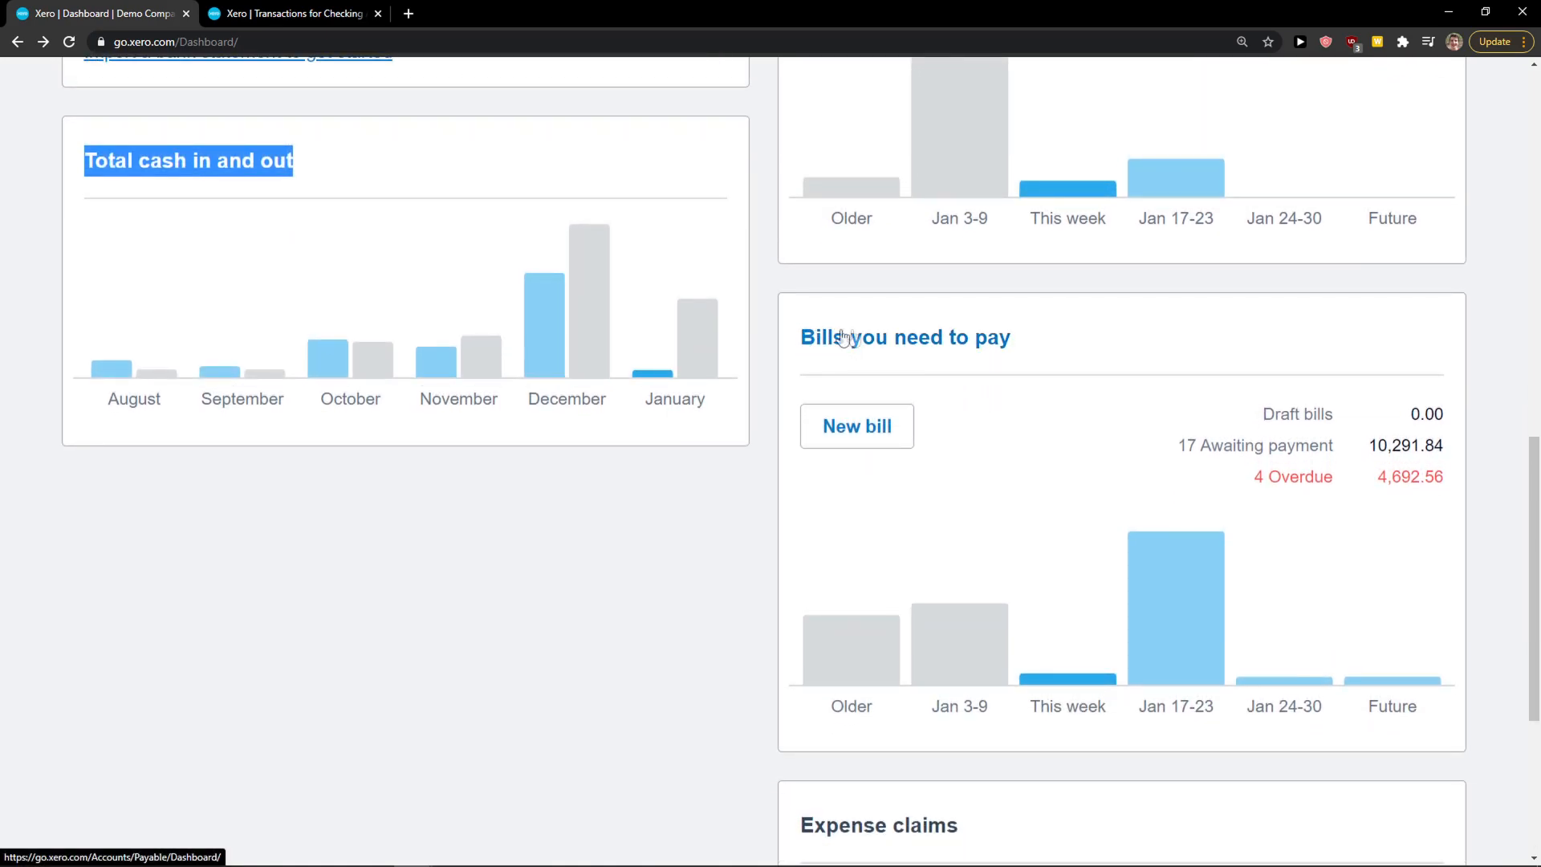
scroll(1108, 401, "down", 1)
scroll(1128, 437, "up", 3)
scroll(1124, 498, "up", 1)
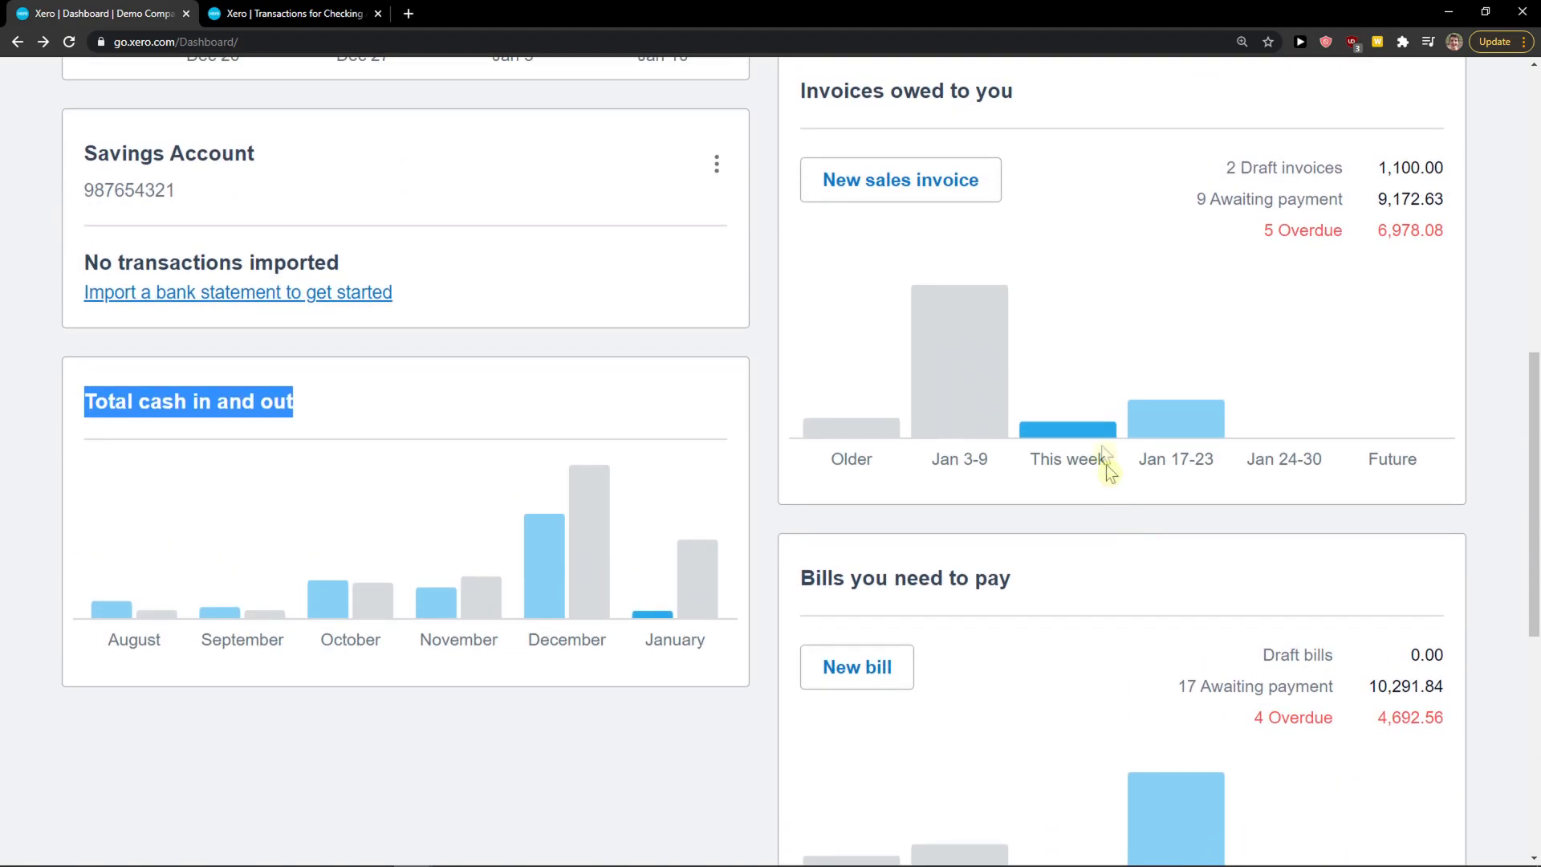
scroll(1076, 433, "down", 1)
scroll(1044, 451, "down", 2)
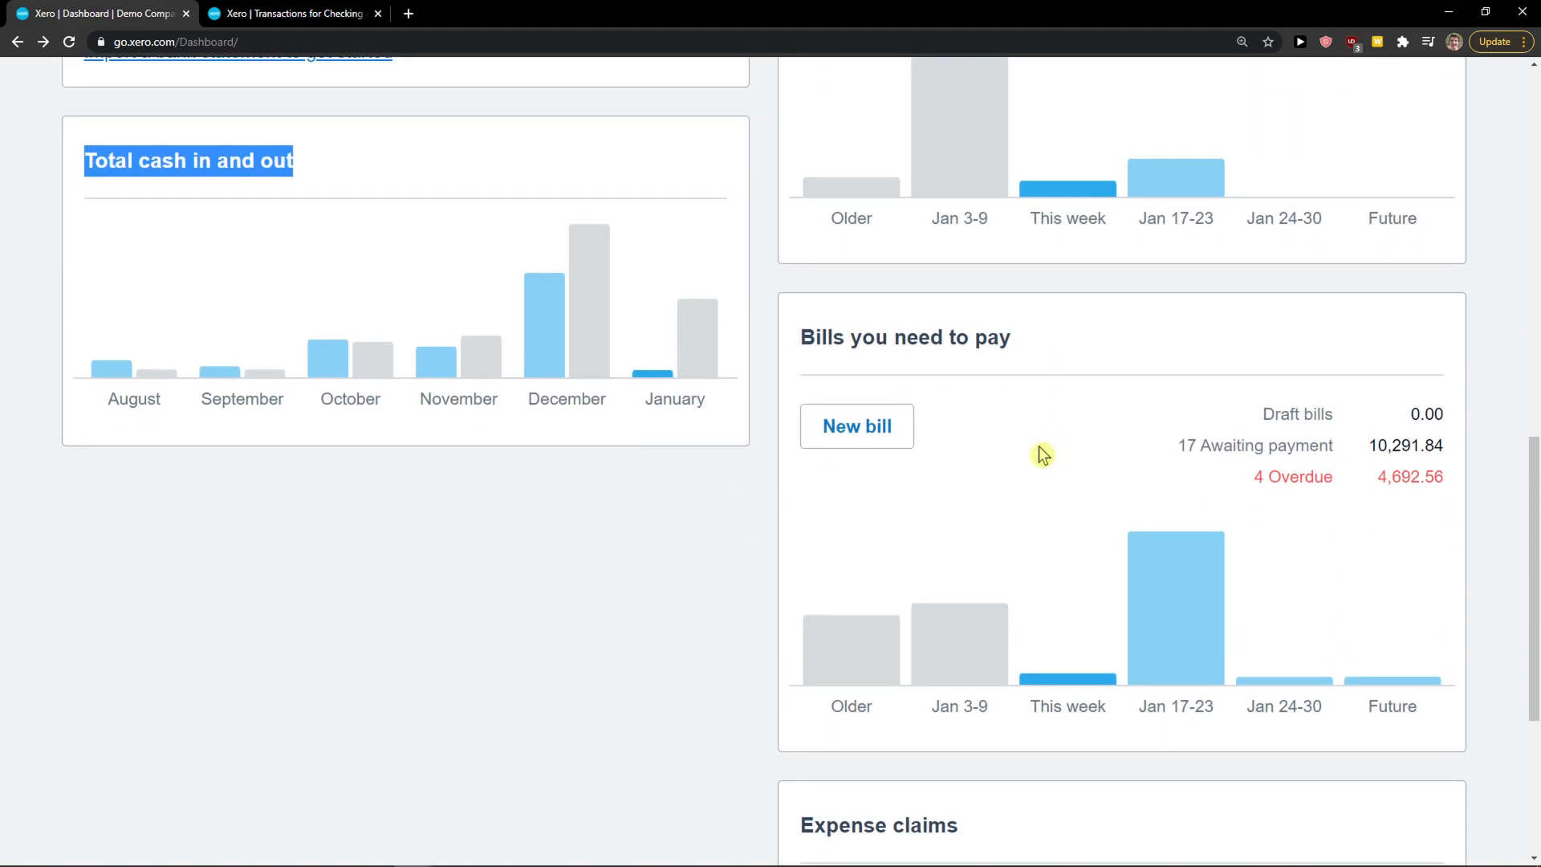
scroll(1049, 455, "down", 1)
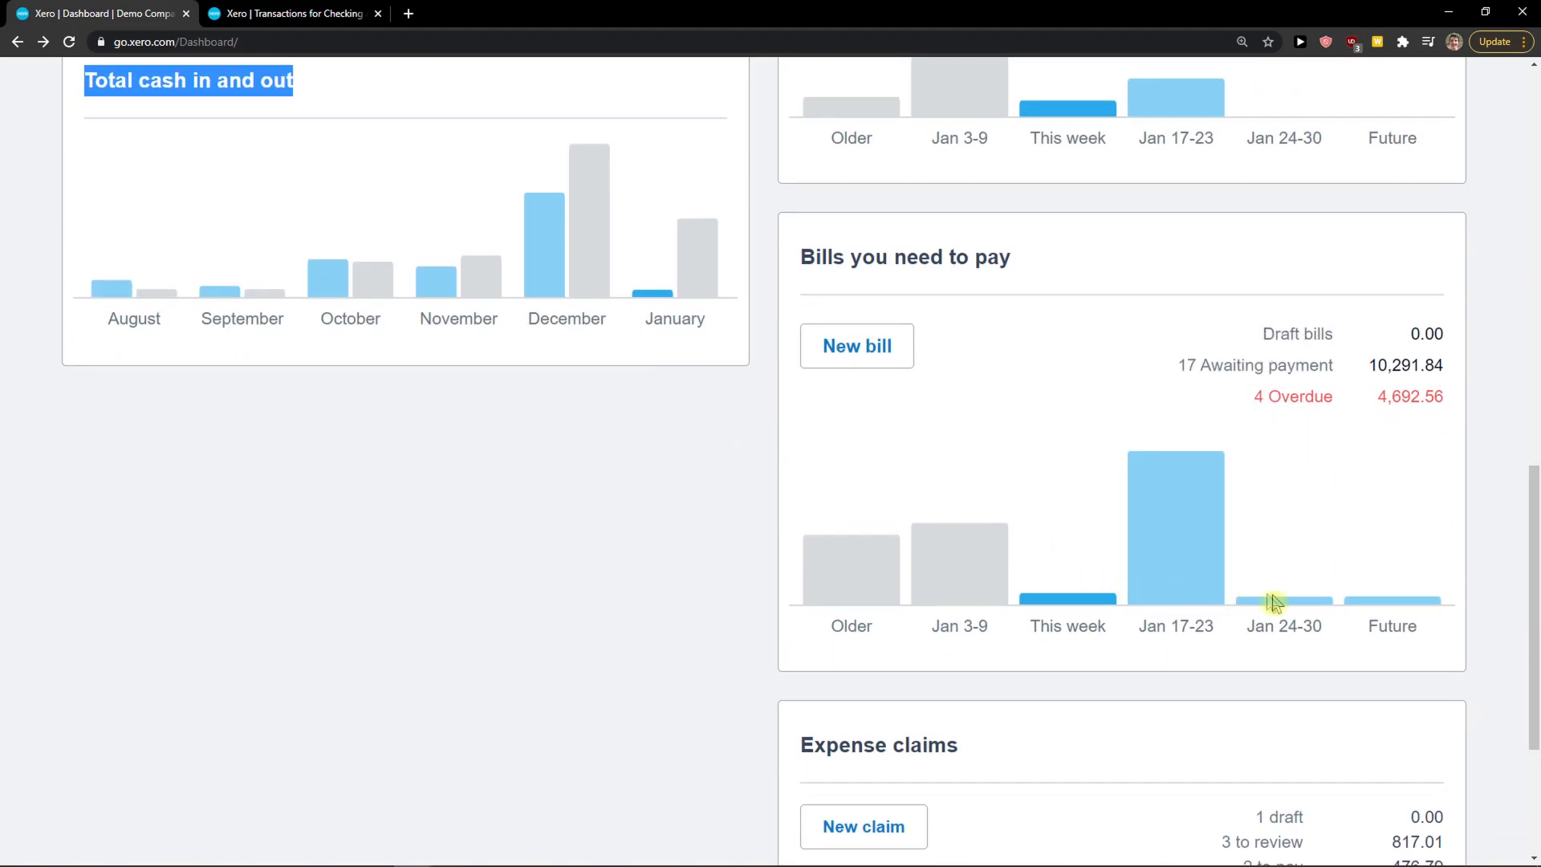
mouse_move(1082, 611)
mouse_move(995, 602)
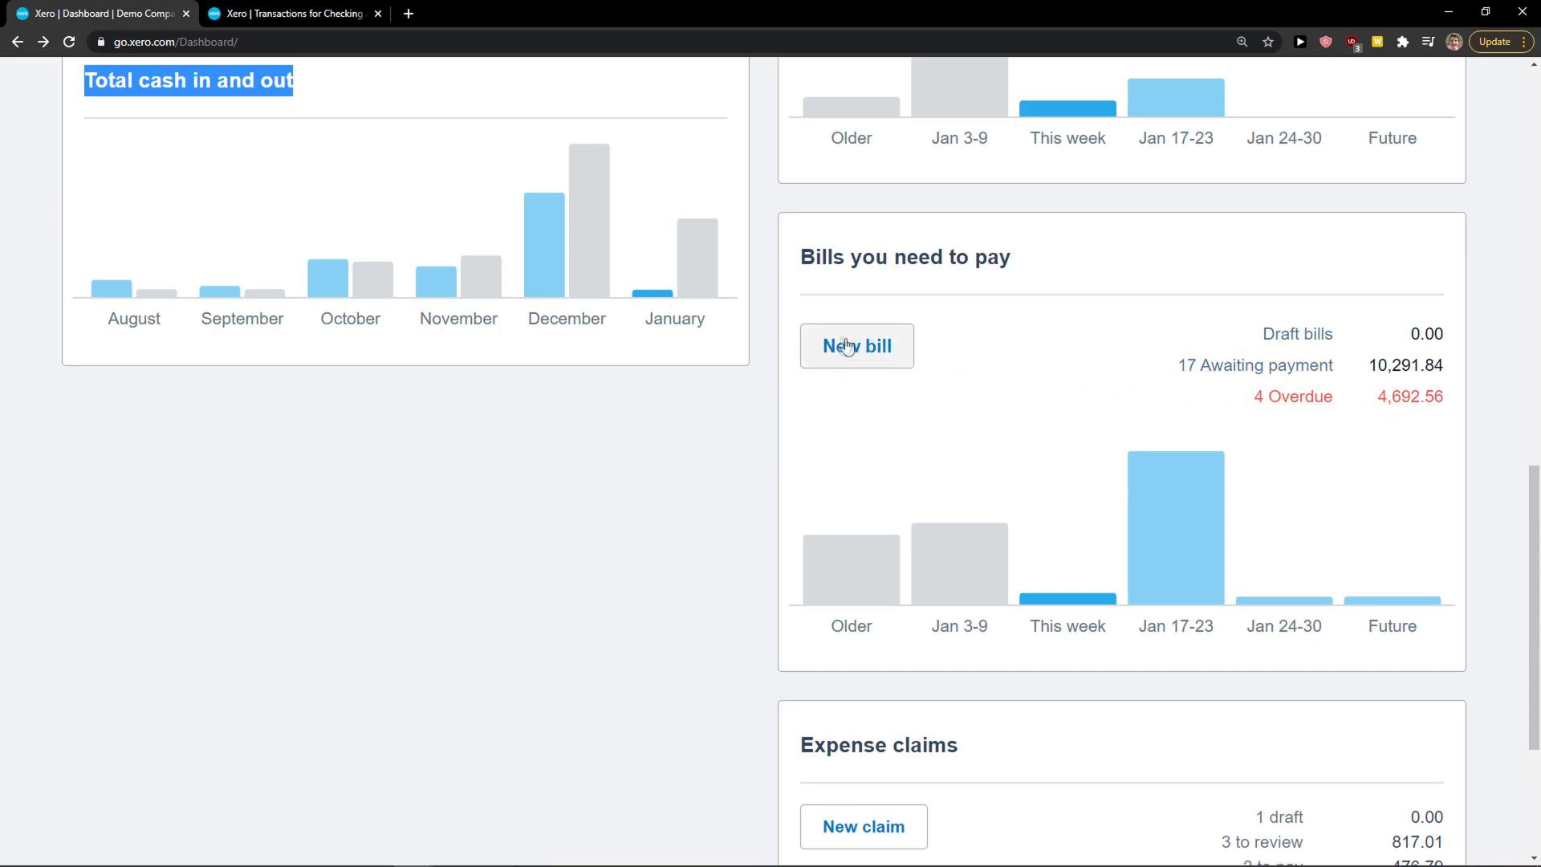
scroll(808, 424, "down", 3)
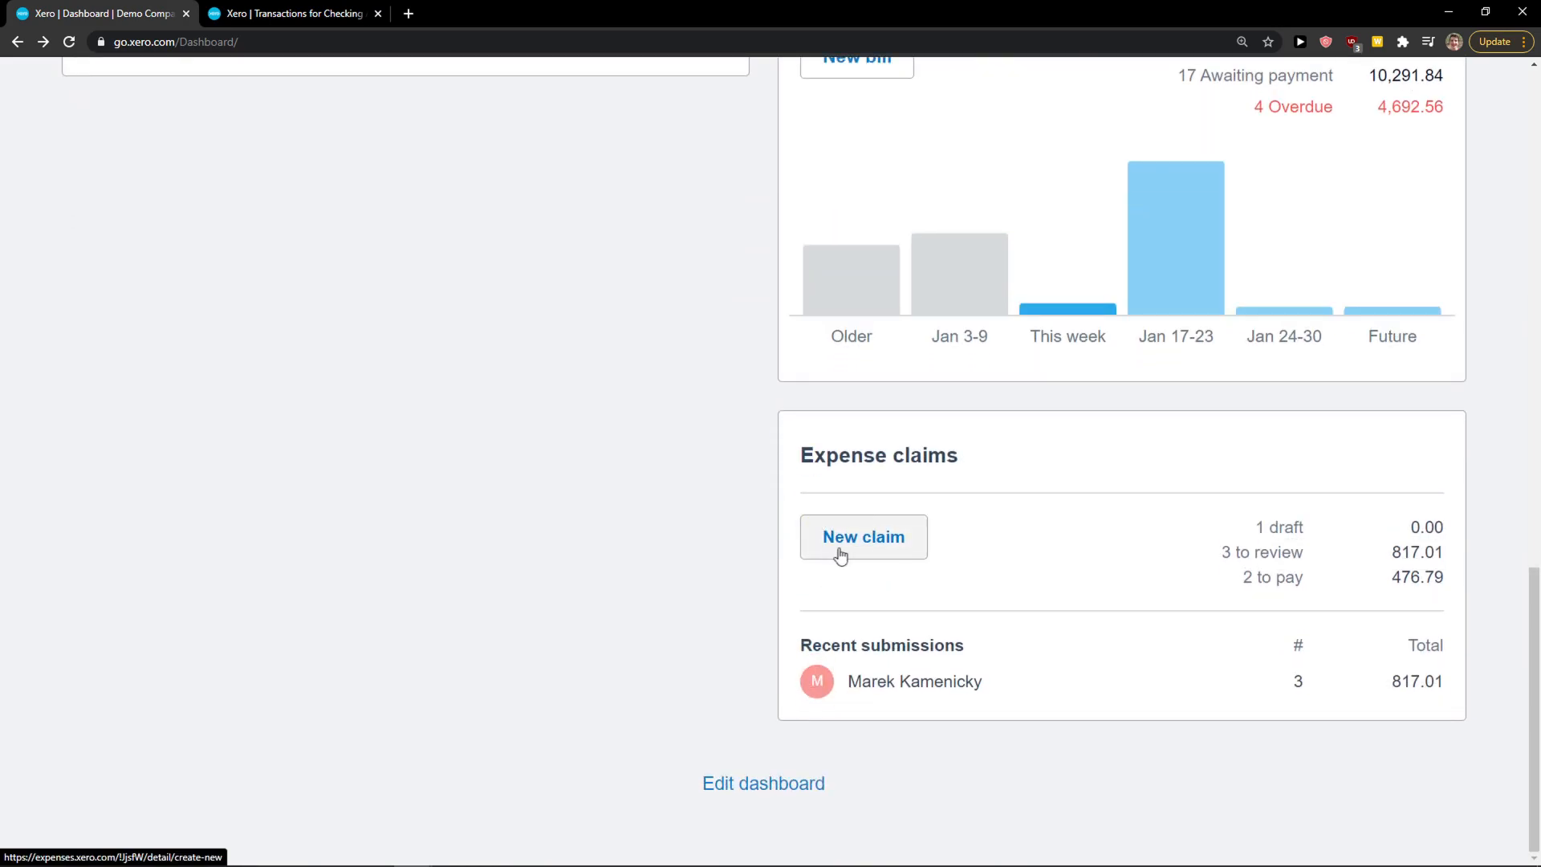
Review the options available for the Demo Company (US) organization, including files, settings, other organizations and add-on apps, and close them
scroll(1256, 596, "up", 12)
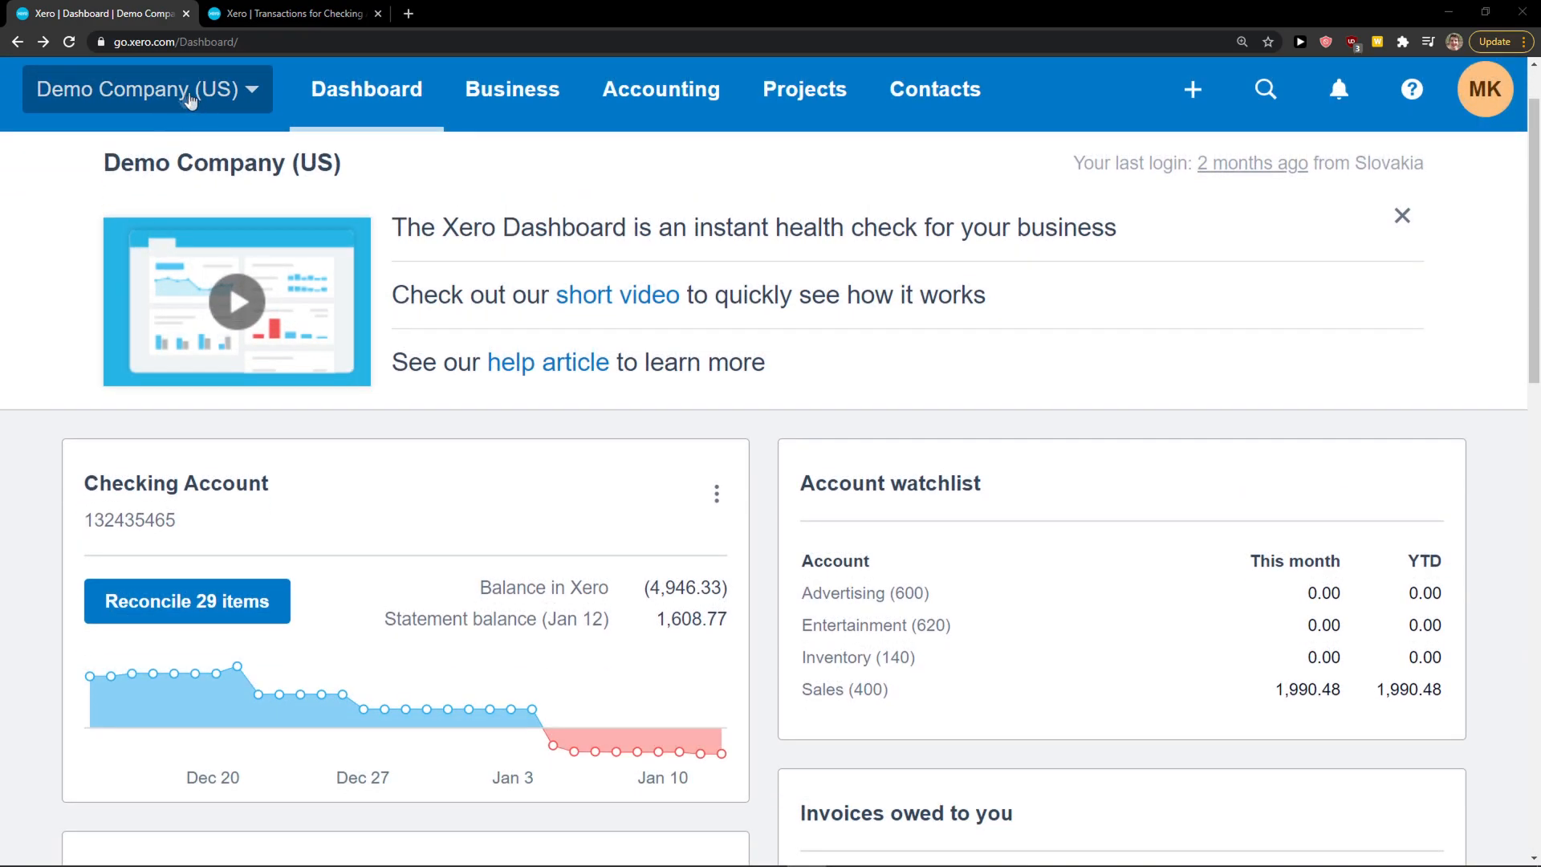
left_click(191, 101)
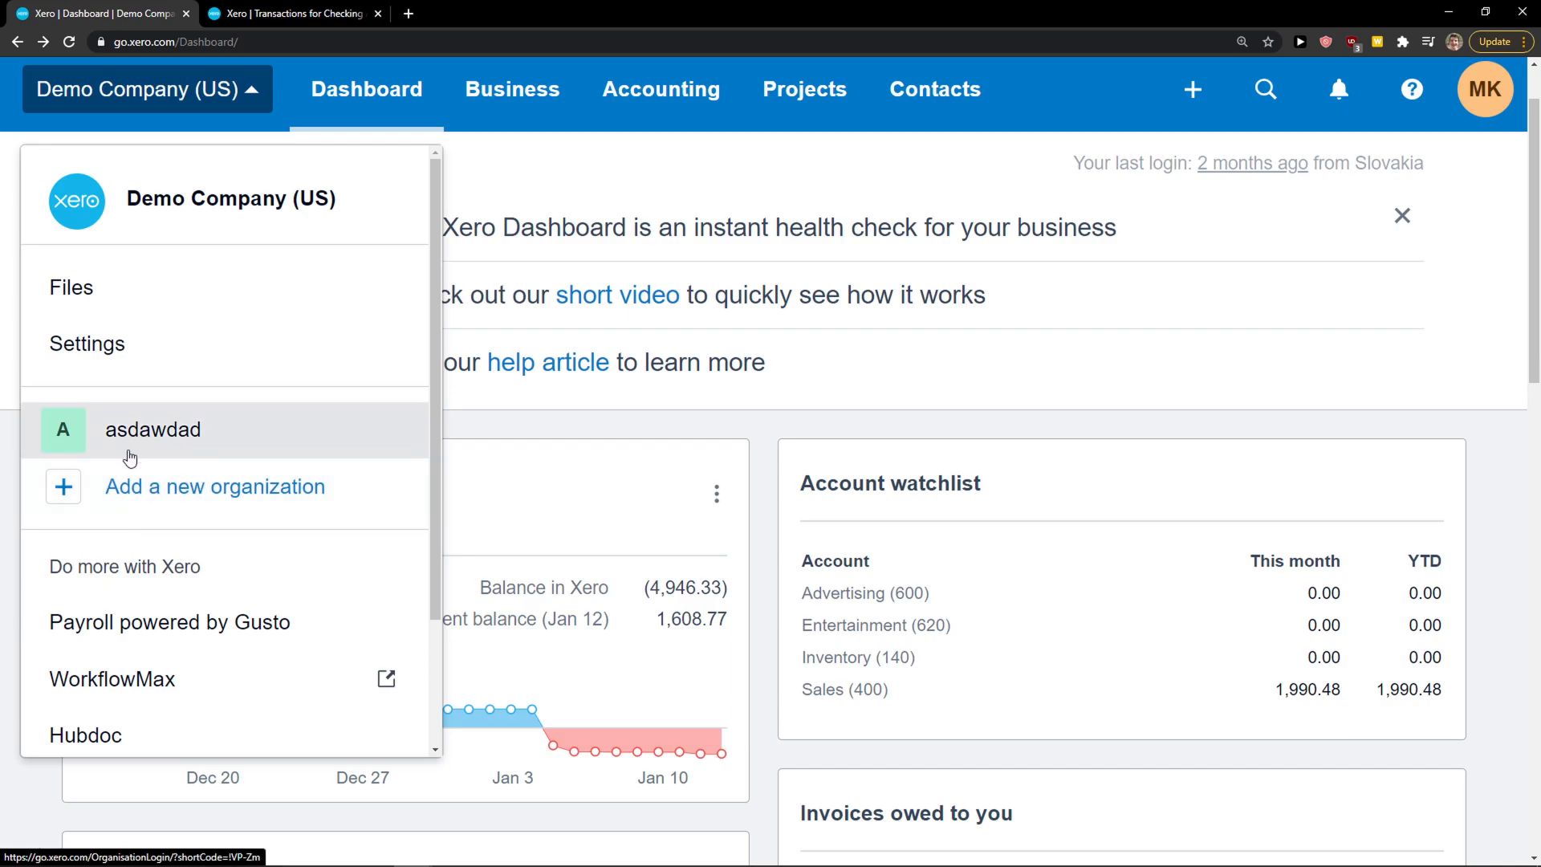
scroll(125, 458, "down", 2)
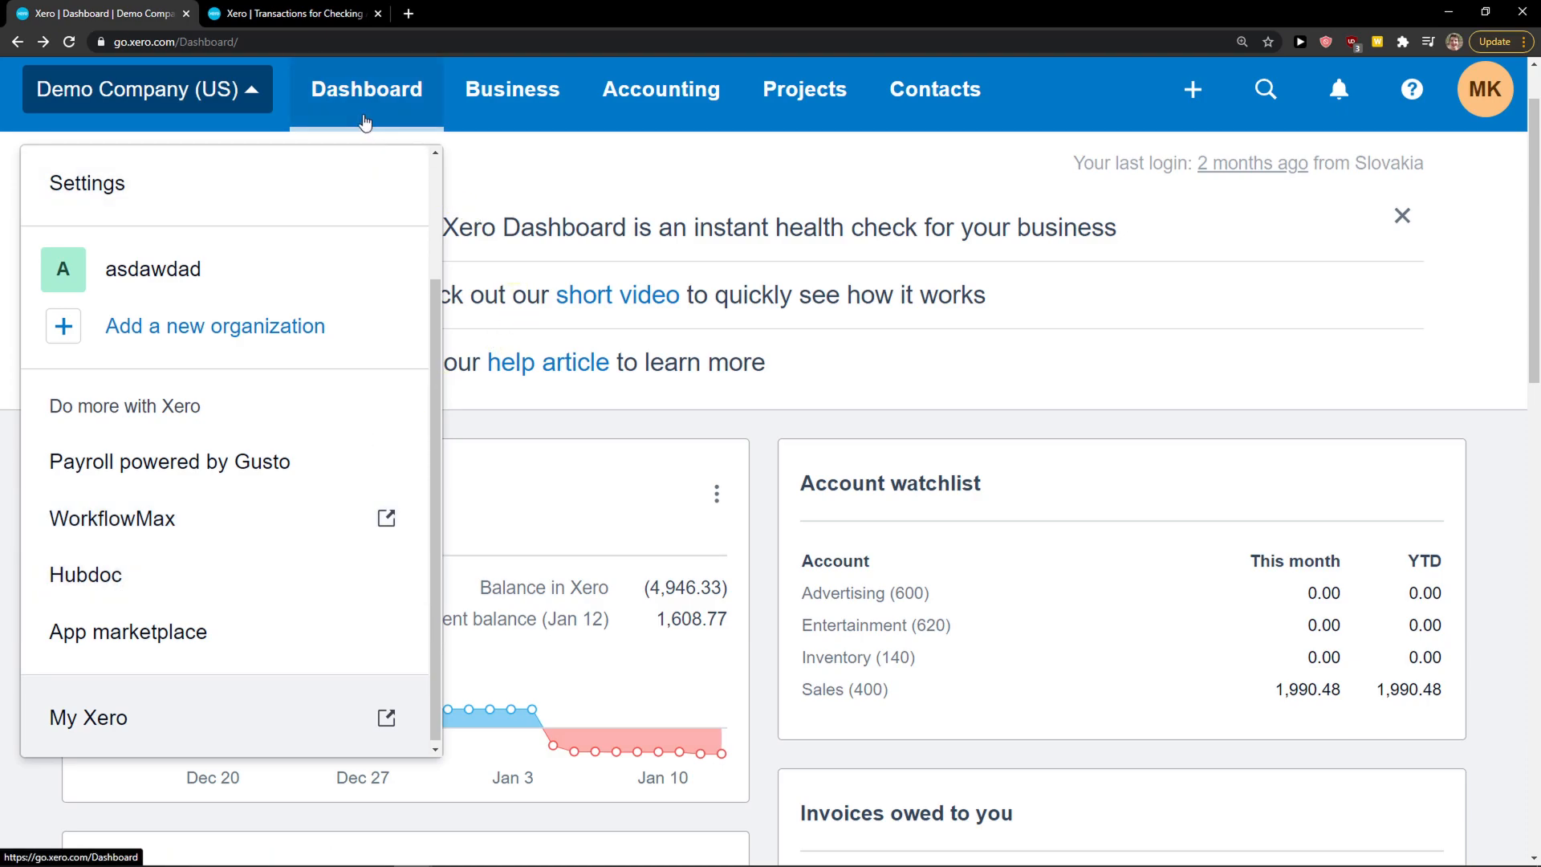
left_click(498, 153)
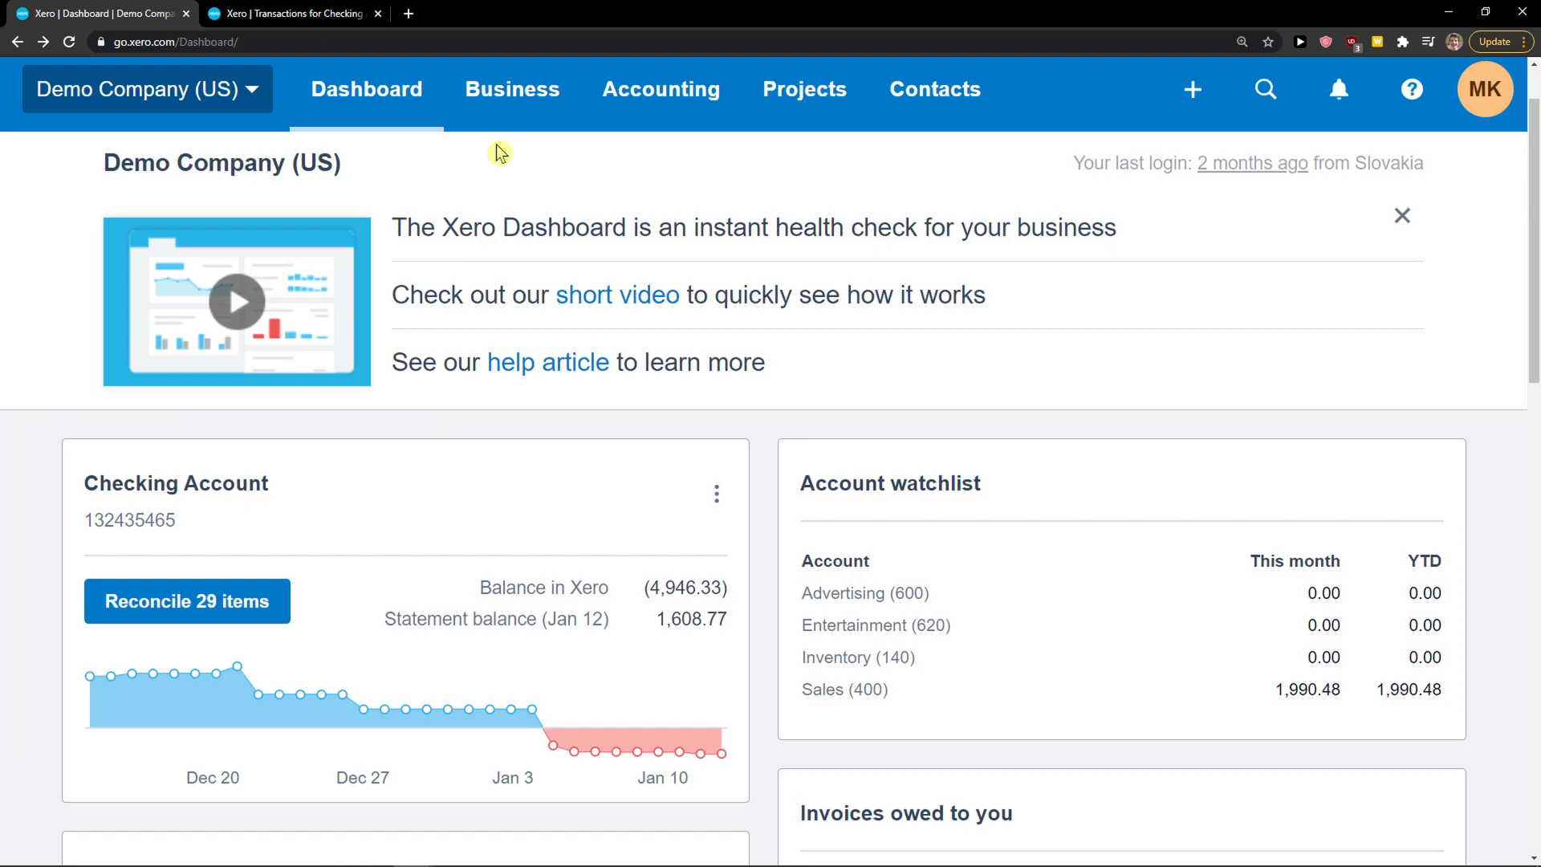
Review the Business options, from short-term cash flow and invoices to products and services and checks
left_click(552, 114)
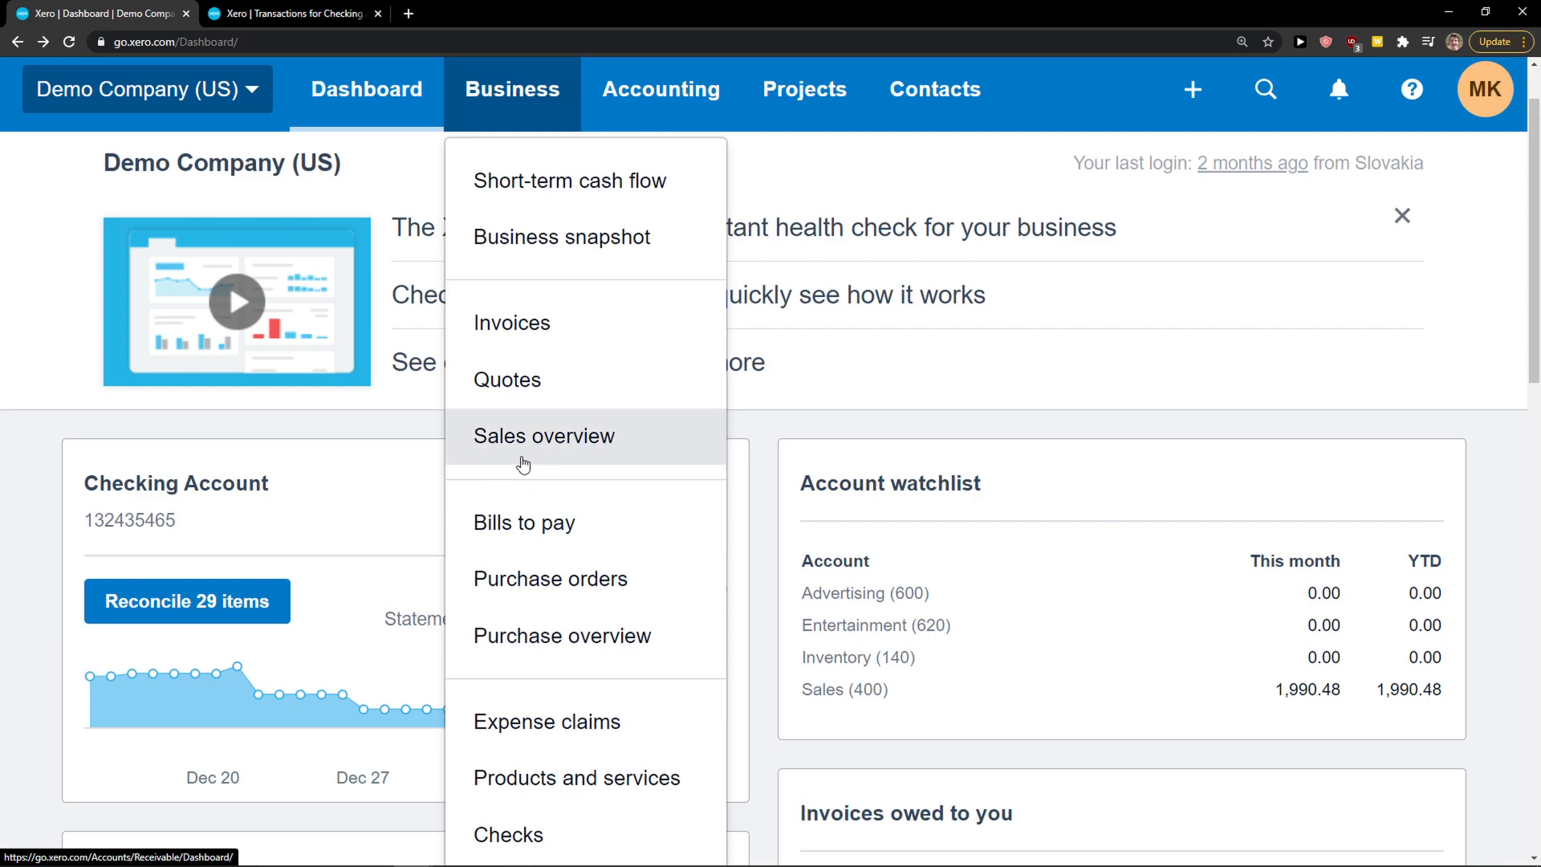
scroll(531, 463, "down", 1)
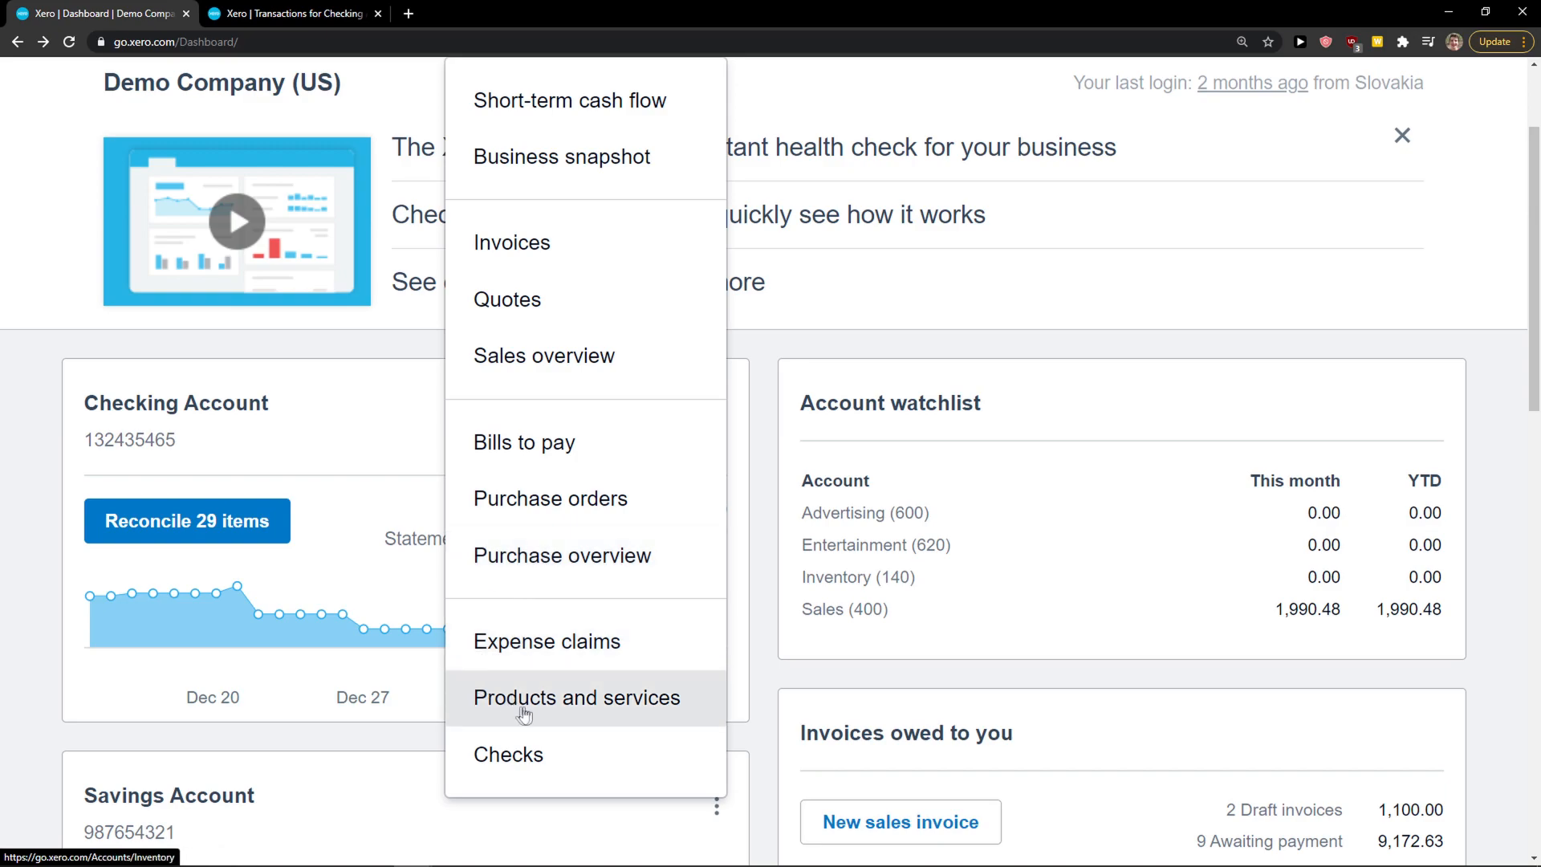
scroll(542, 767, "up", 2)
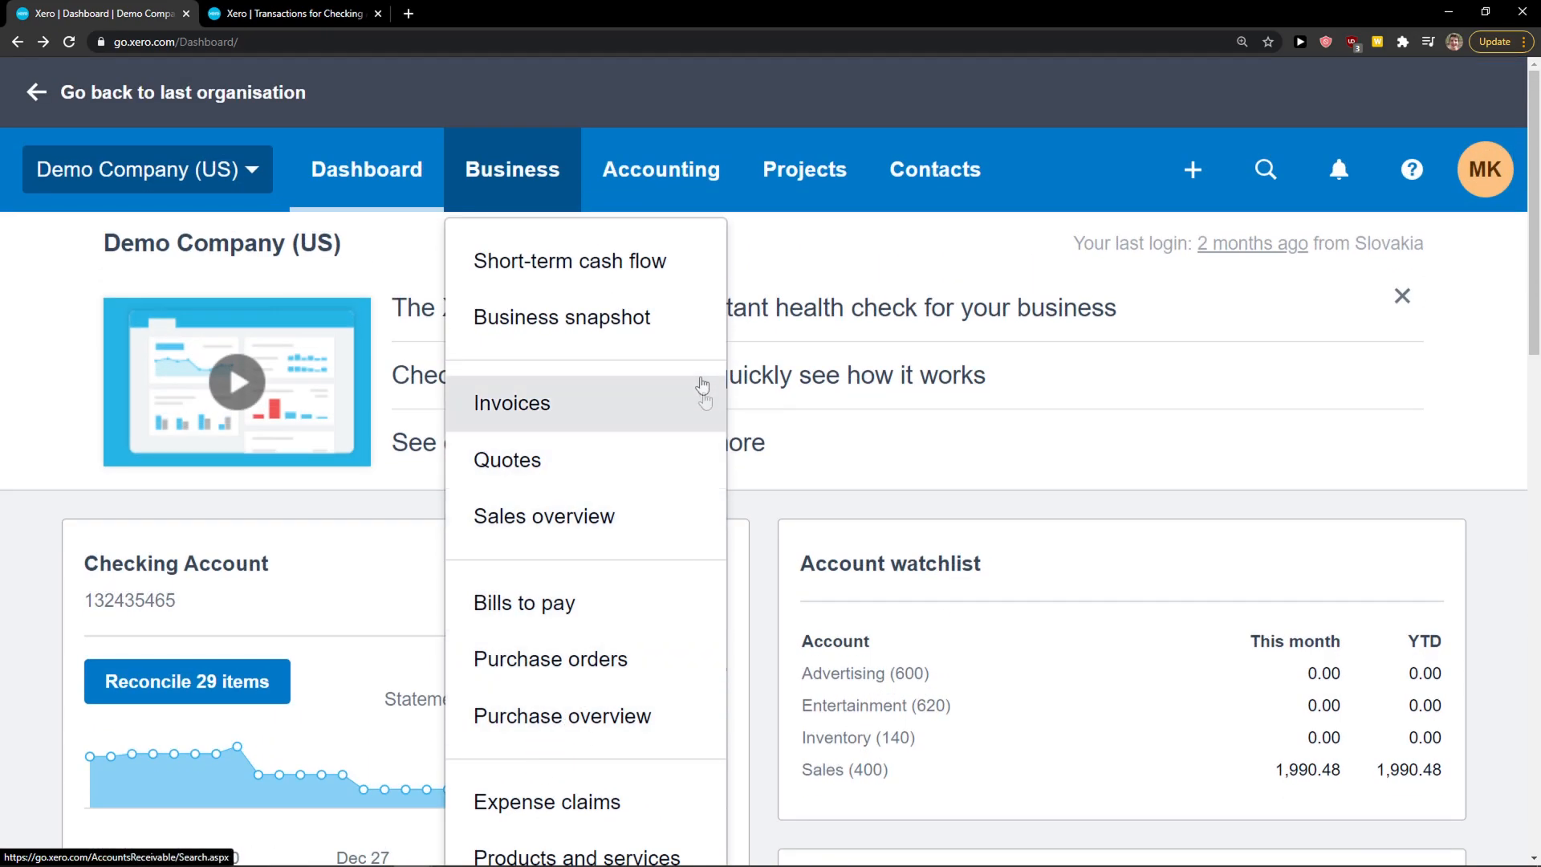
Review the Accounting options, from bank accounts and reports to the chart of accounts, fixed assets and manual journals
left_click(648, 175)
scroll(654, 268, "down", 1)
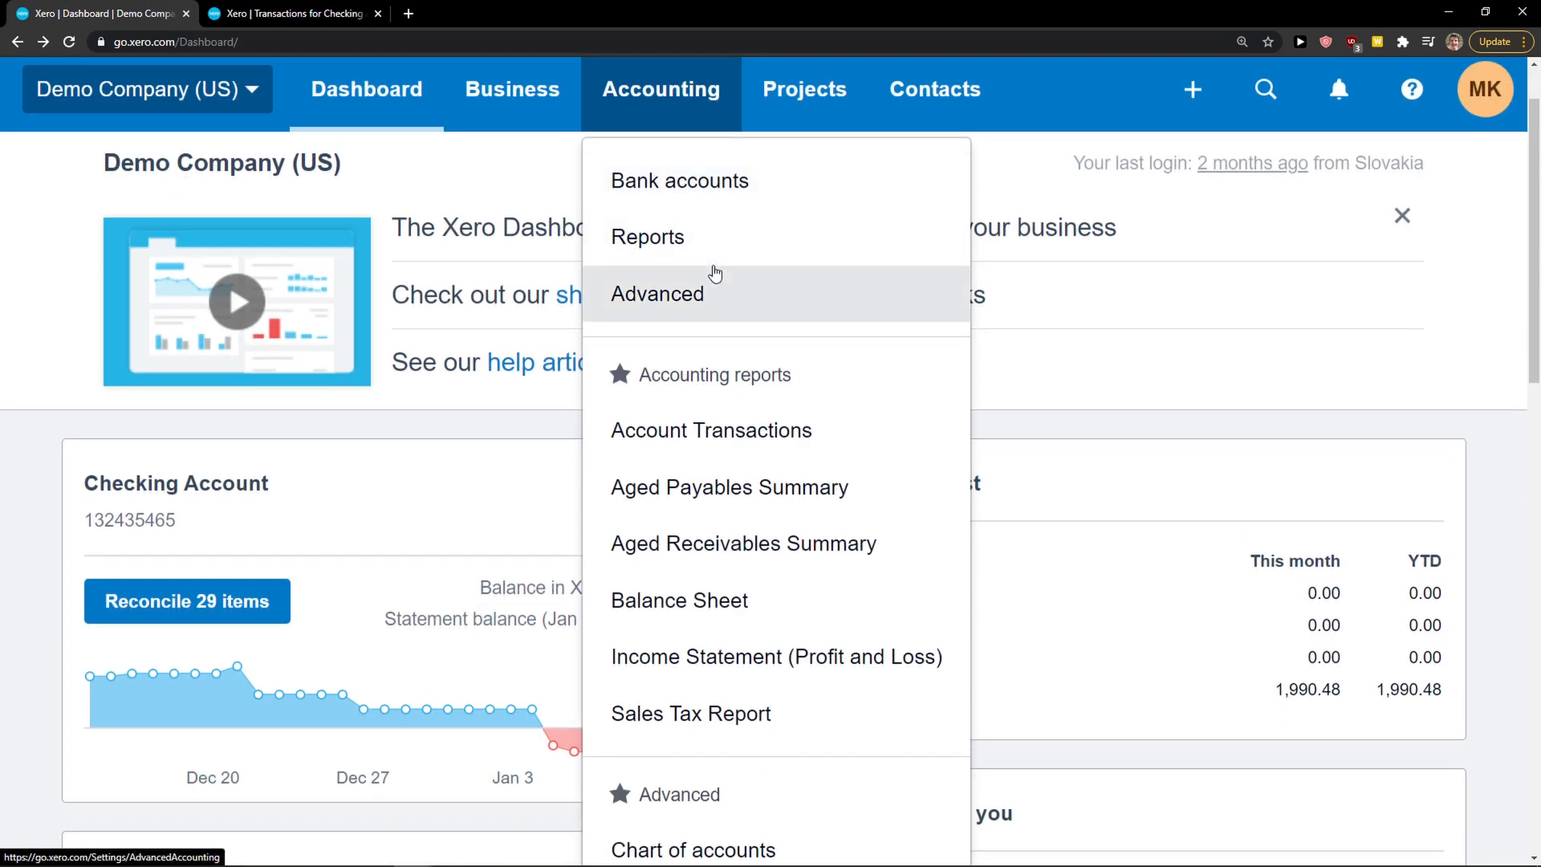
scroll(729, 199, "down", 1)
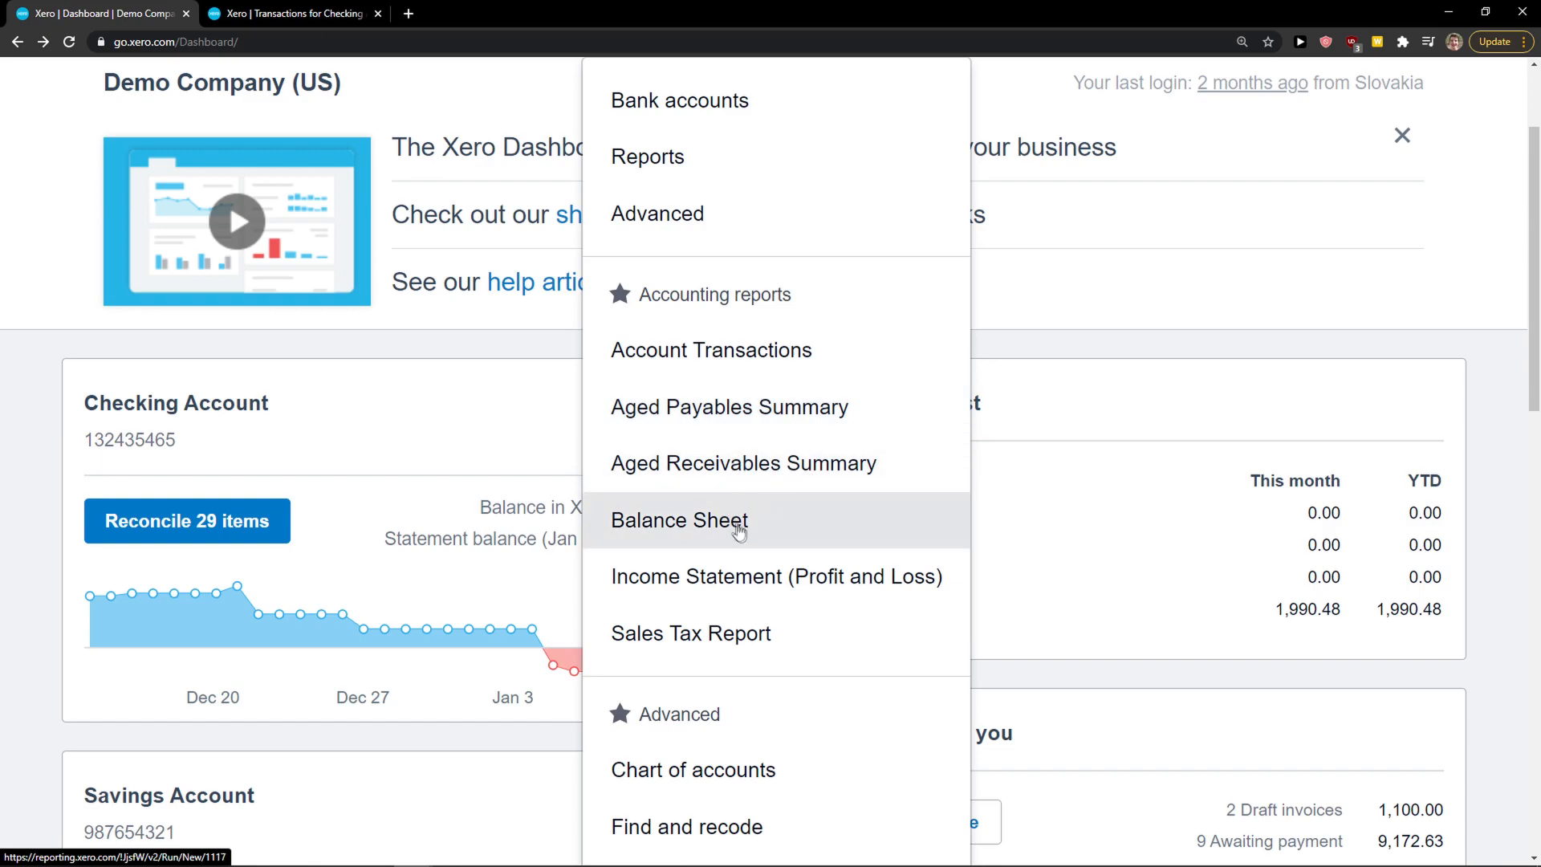
scroll(779, 586, "down", 1)
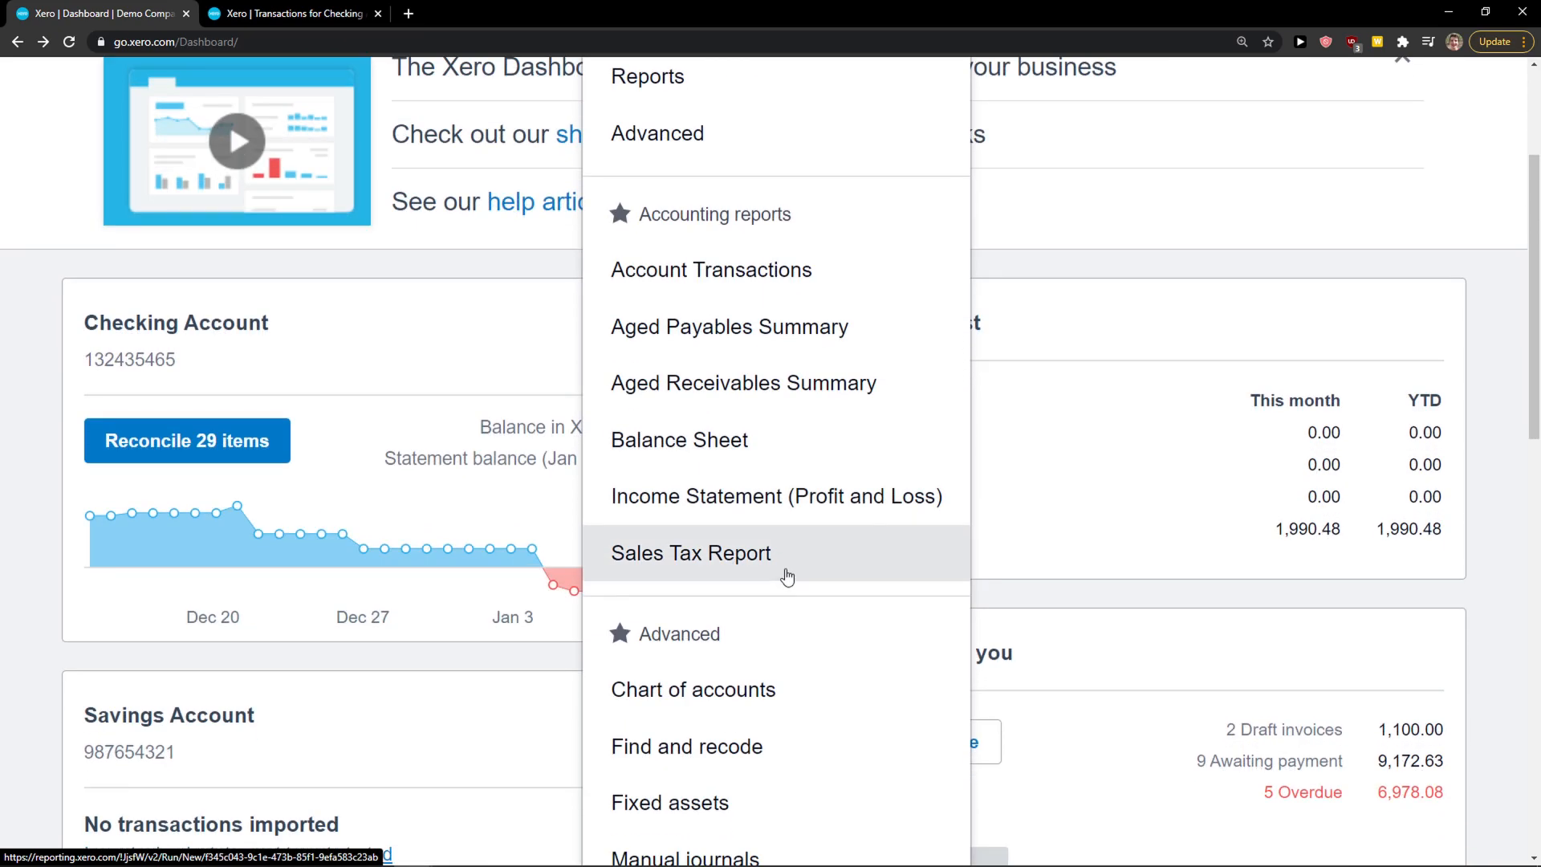
scroll(789, 570, "down", 1)
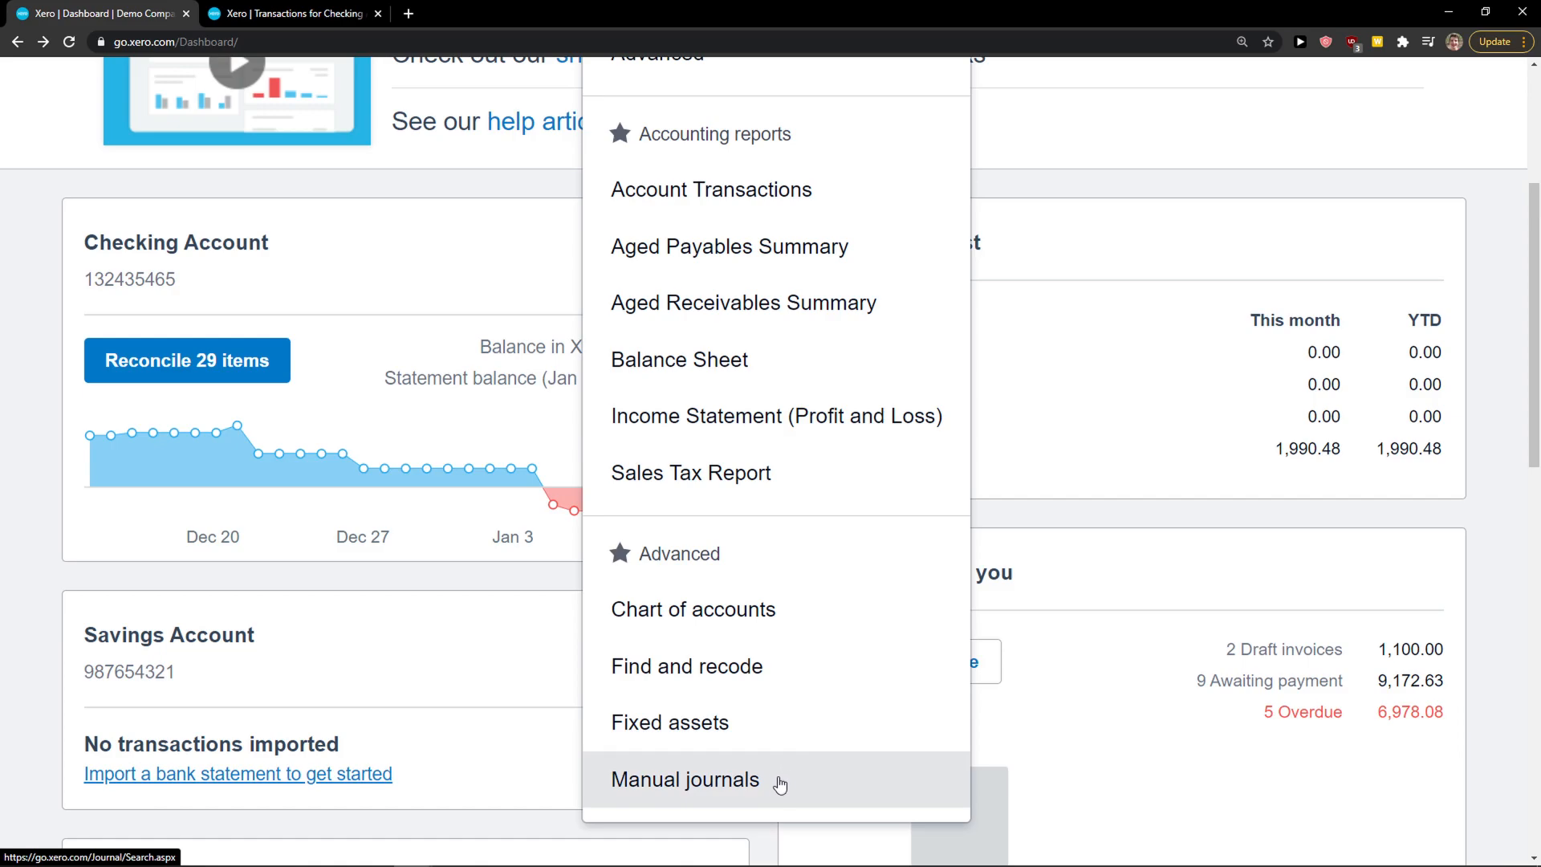
scroll(803, 783, "up", 4)
scroll(722, 734, "down", 5)
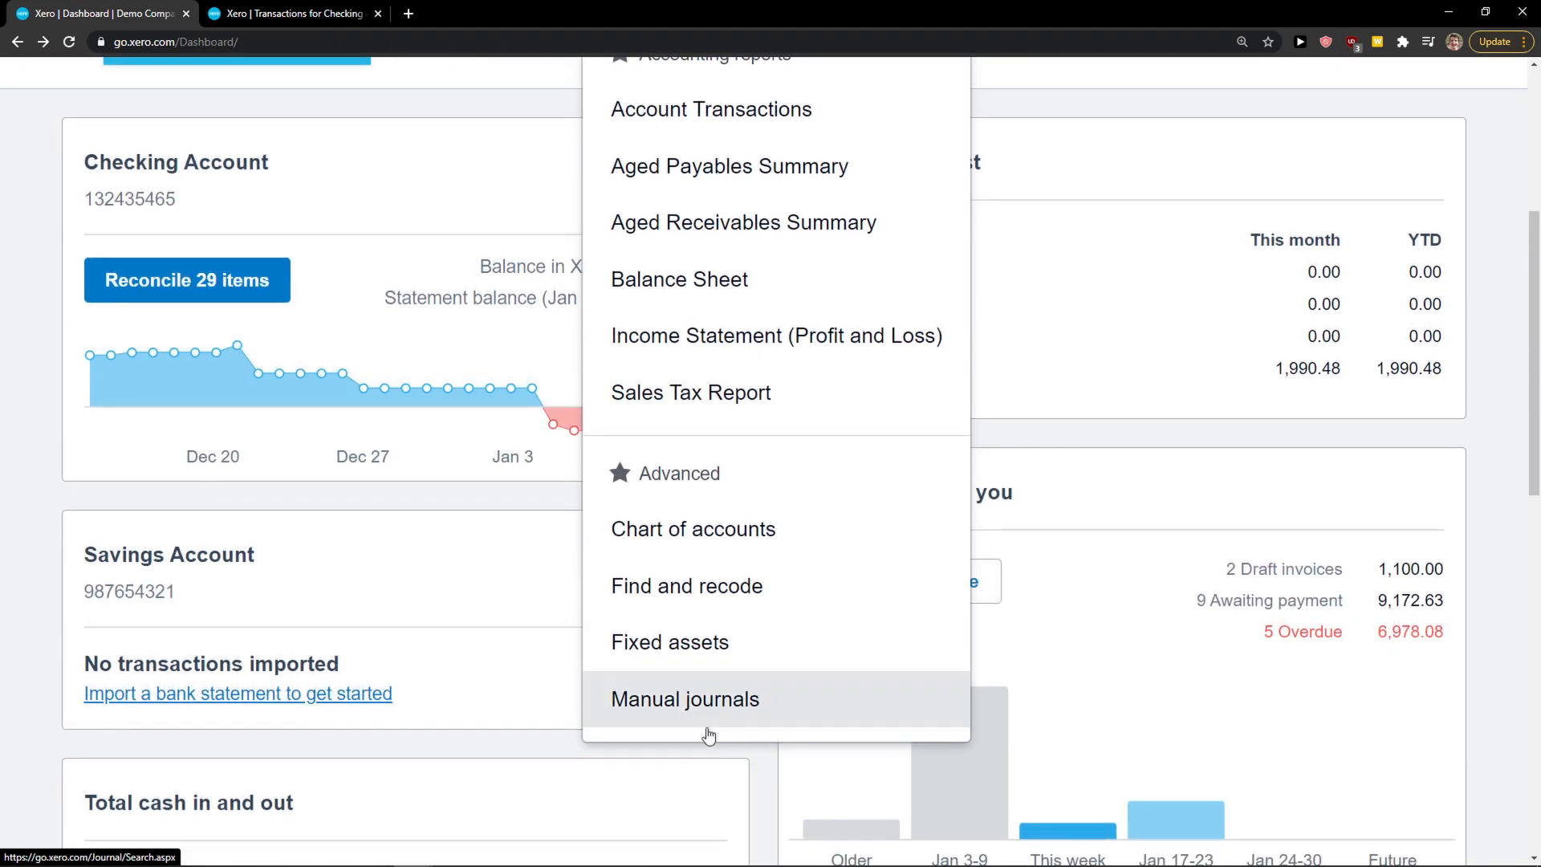
Review the Projects options, including time entries and staff cost rates, and open the Contacts options
scroll(723, 715, "up", 5)
left_click(802, 183)
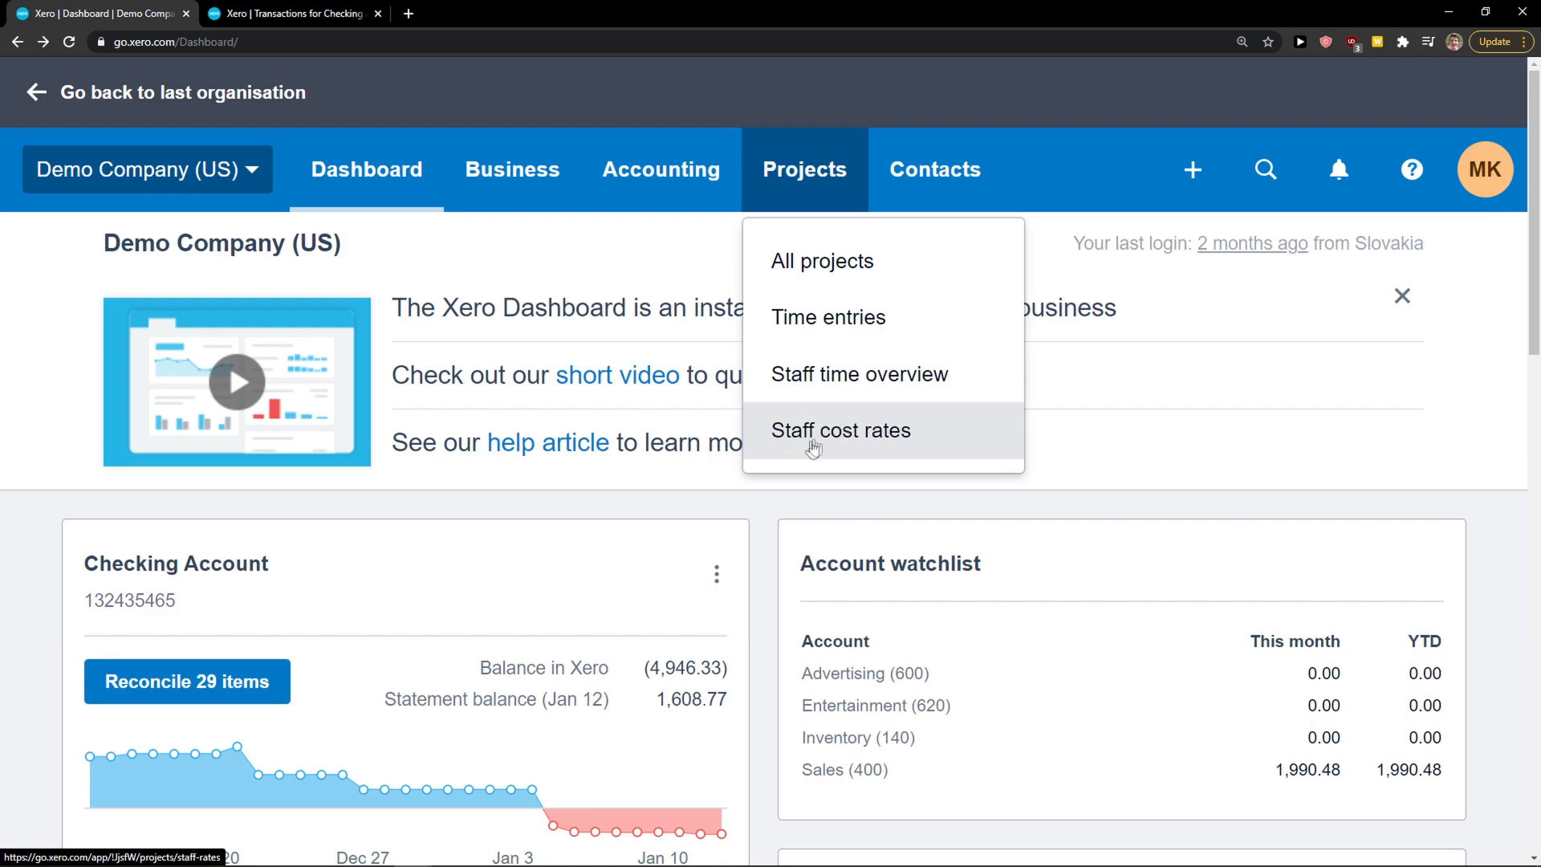
left_click(952, 195)
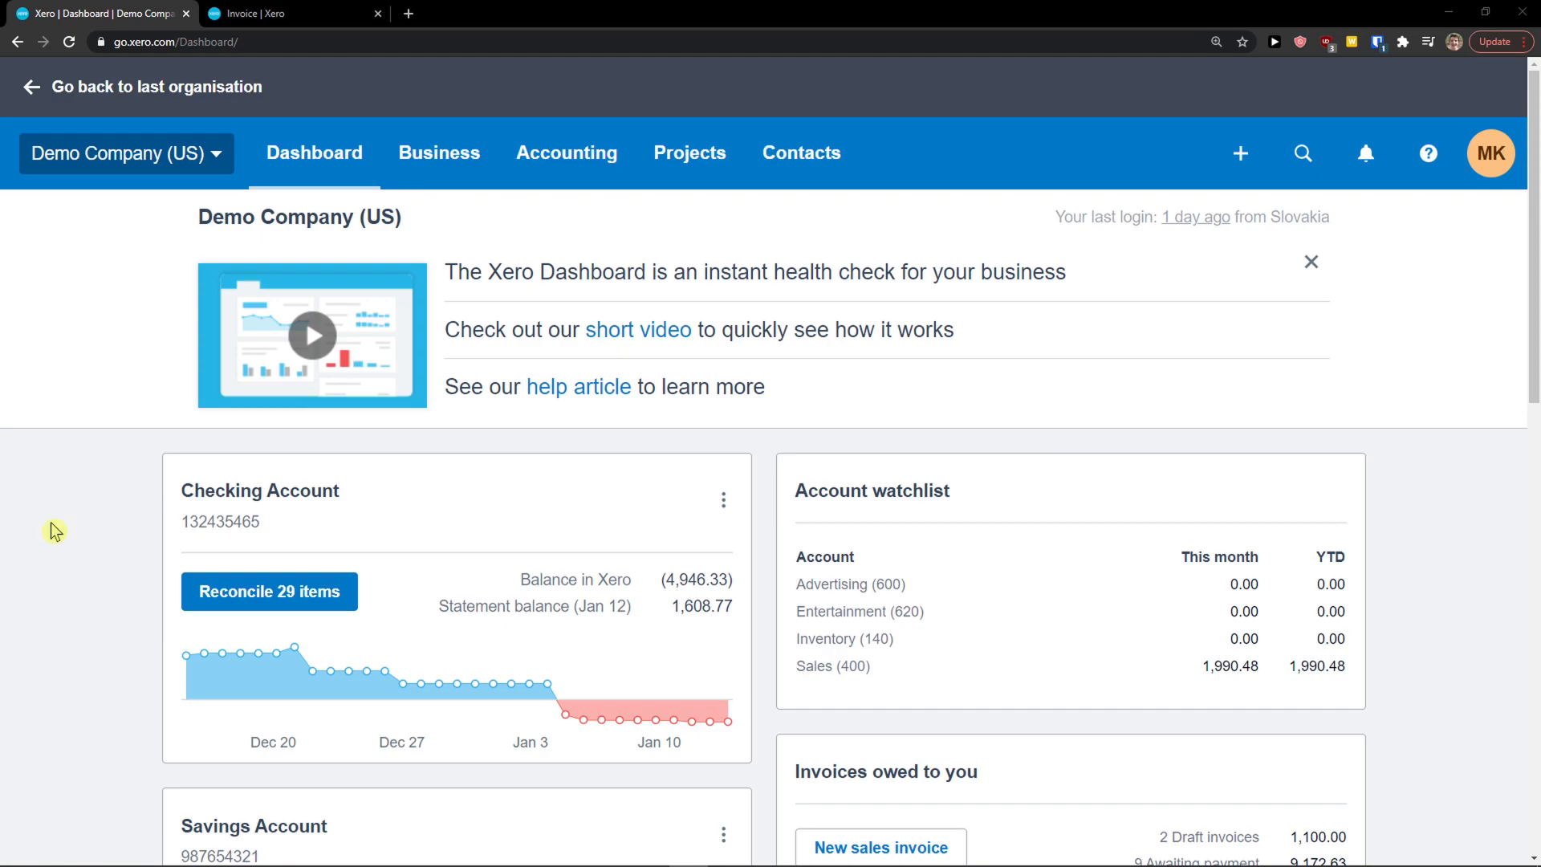
Open the Invoices list from the Business area and review the options for creating a new invoice
left_click(471, 160)
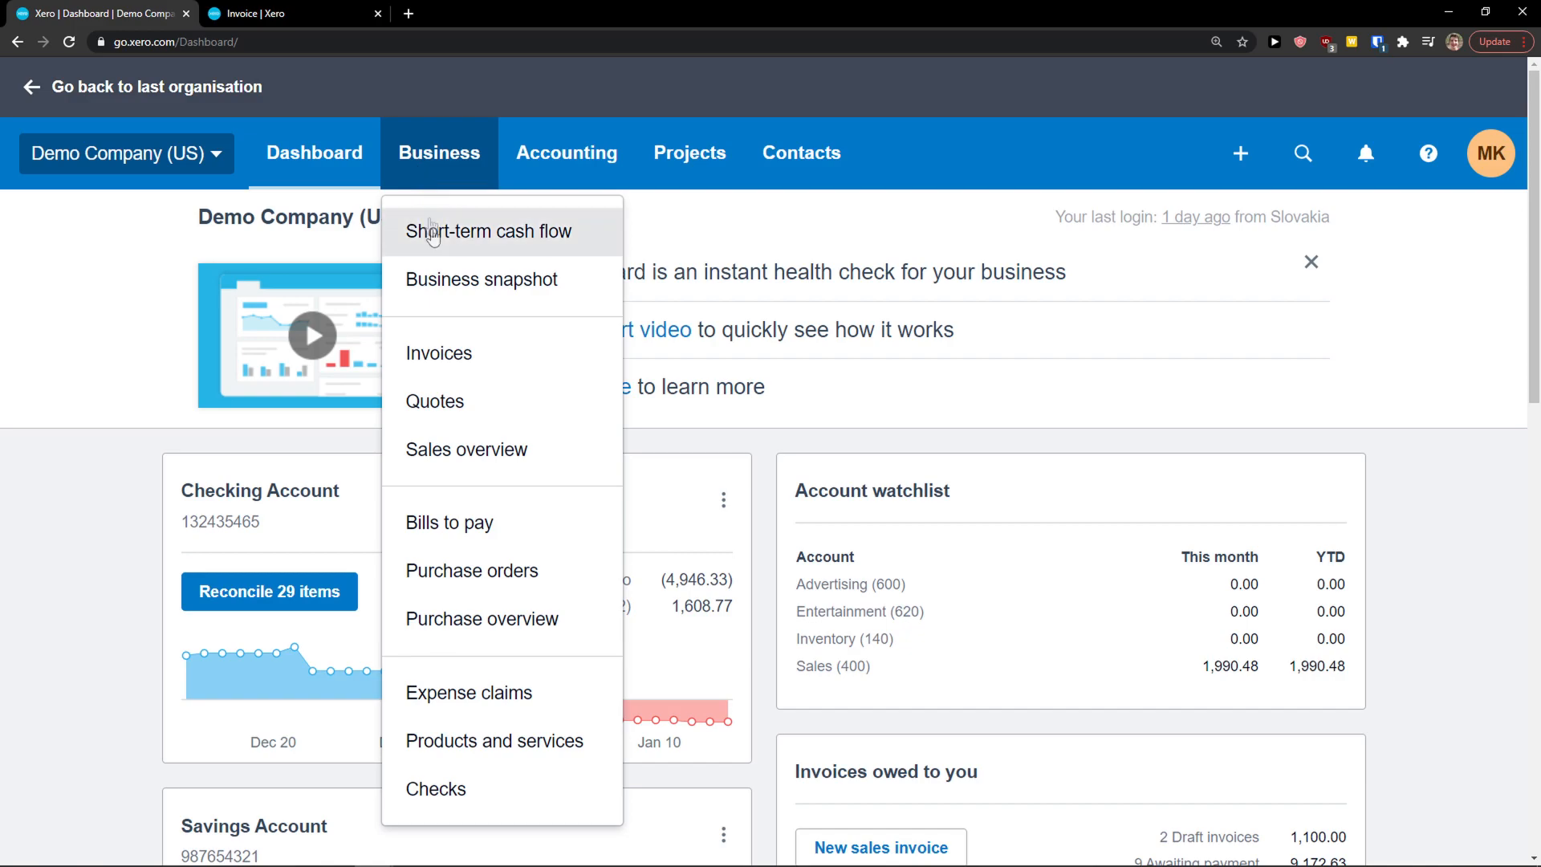
left_click(445, 358)
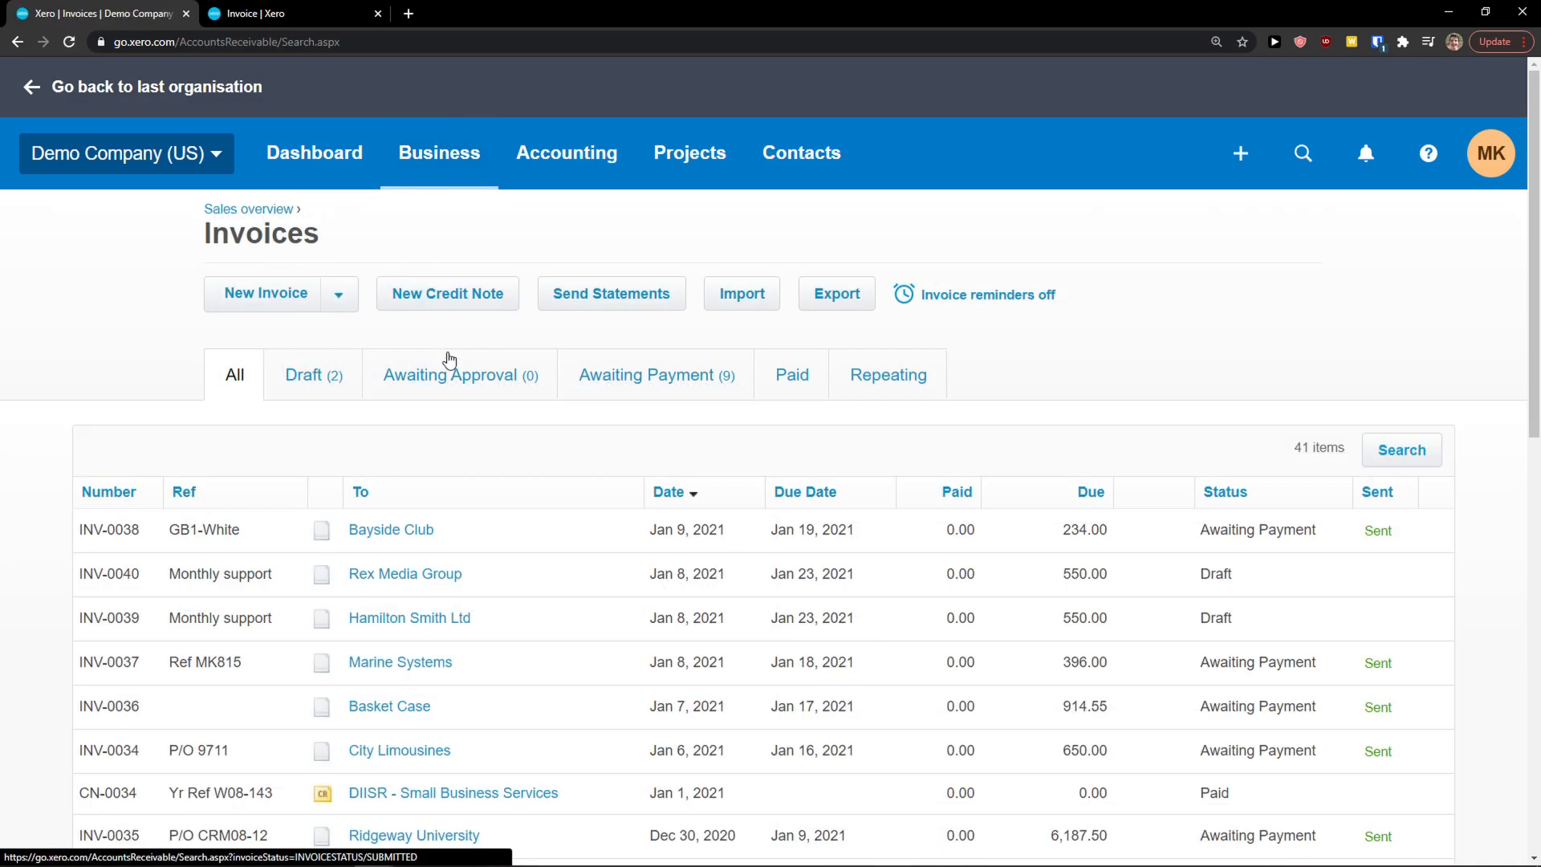
scroll(543, 377, "down", 1)
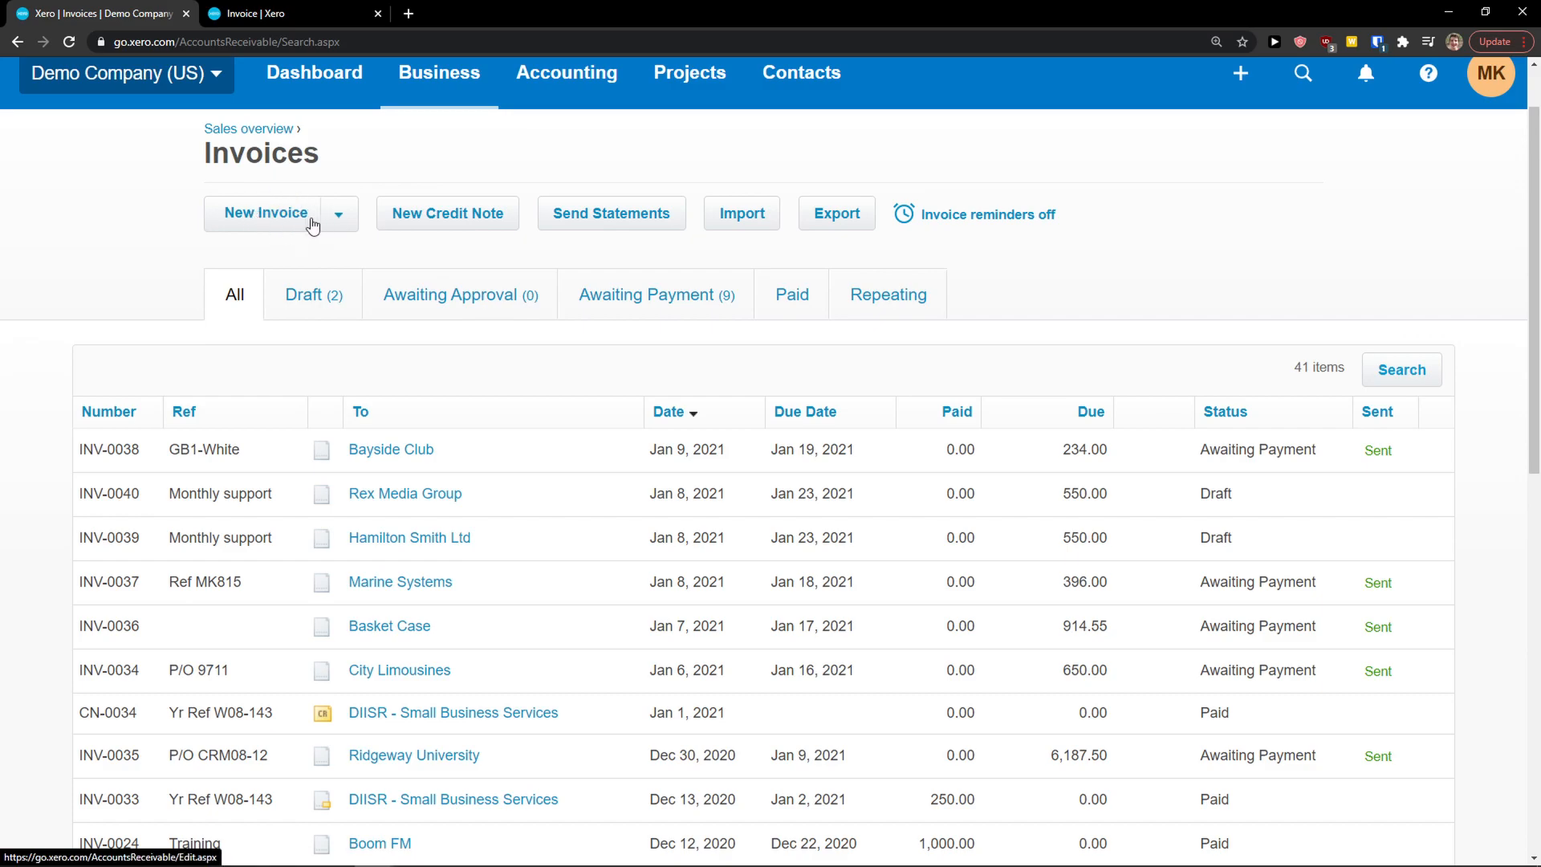
left_click(338, 217)
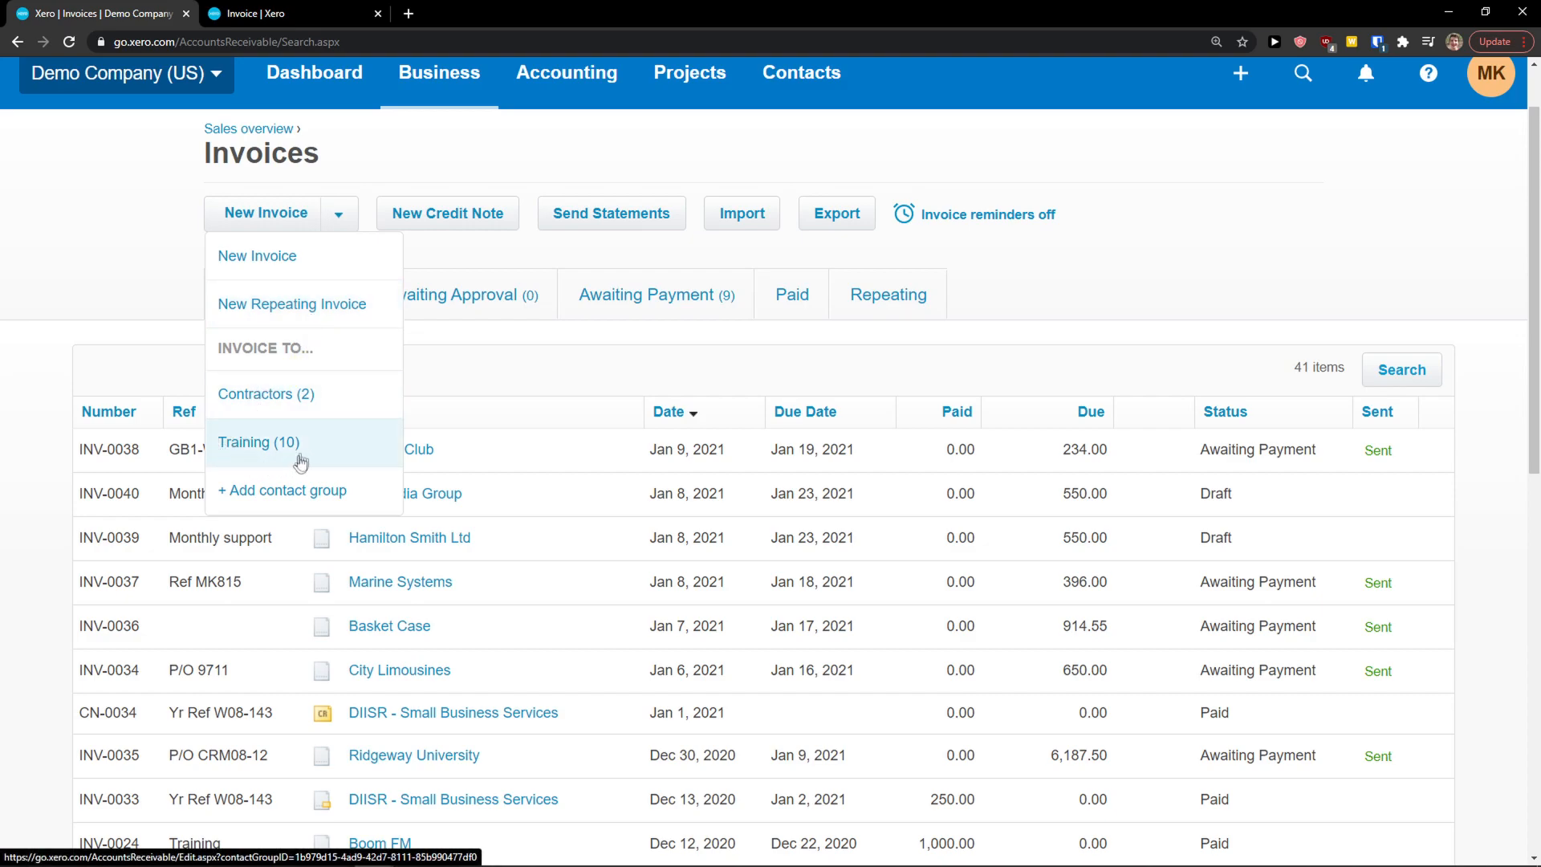
left_click(481, 256)
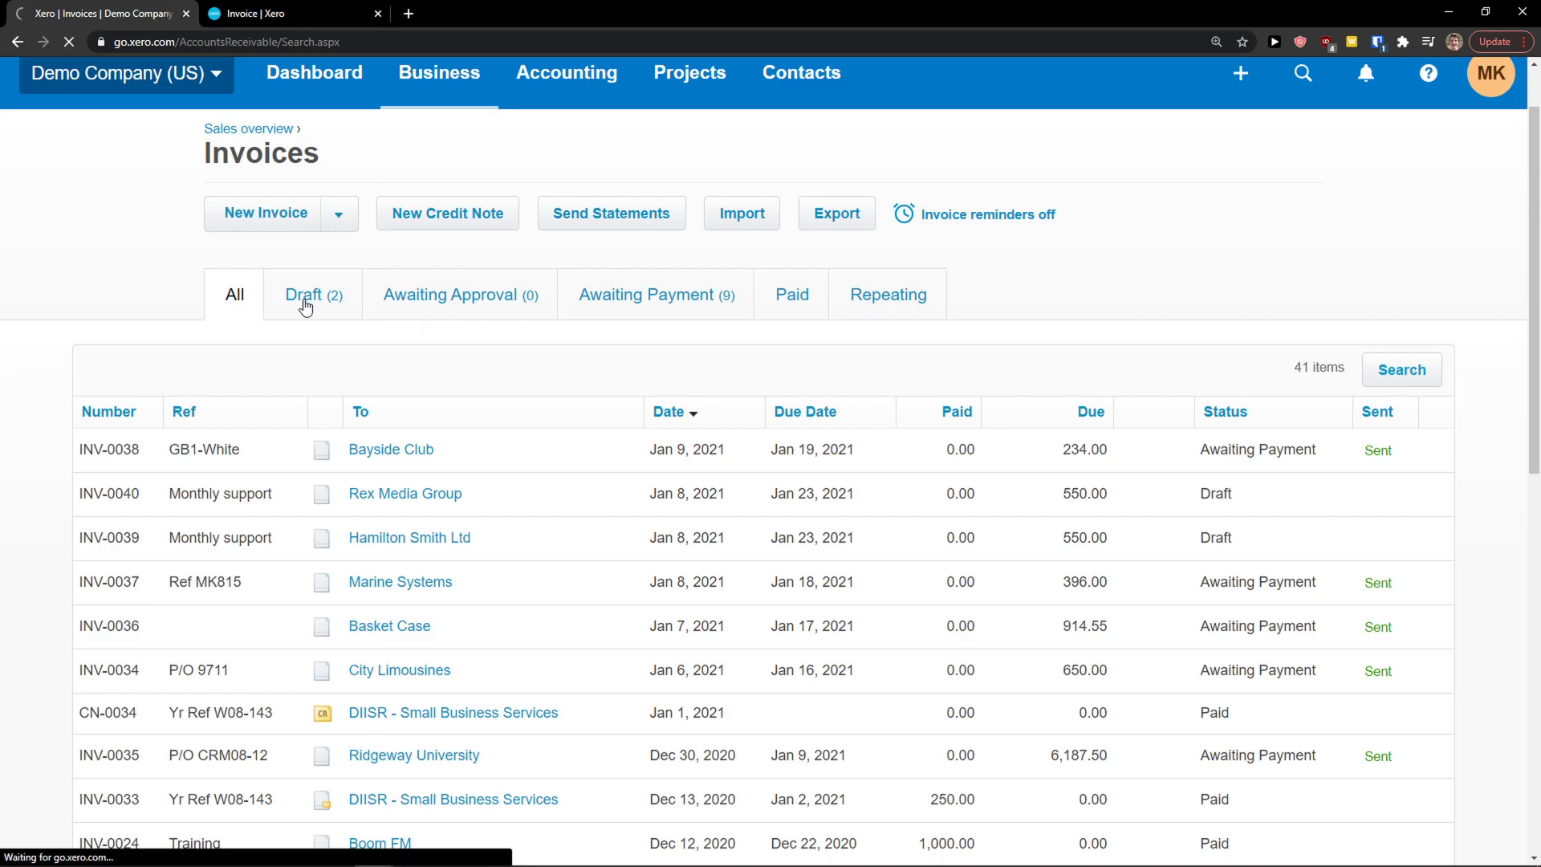
Return from the draft invoices to the list of all invoices and look over its entries
left_click(240, 385)
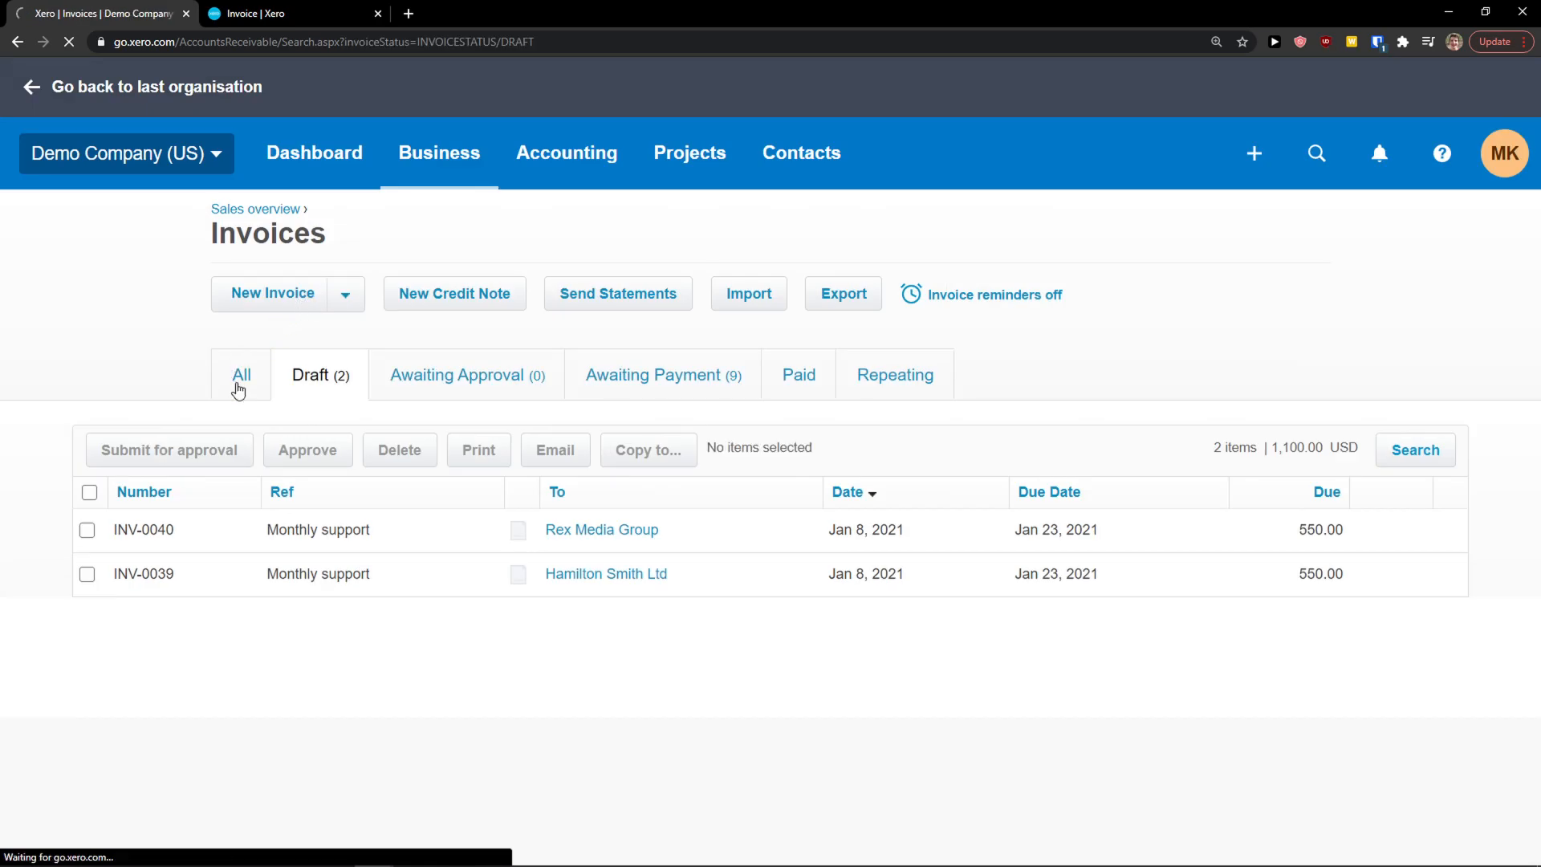
scroll(389, 451, "down", 1)
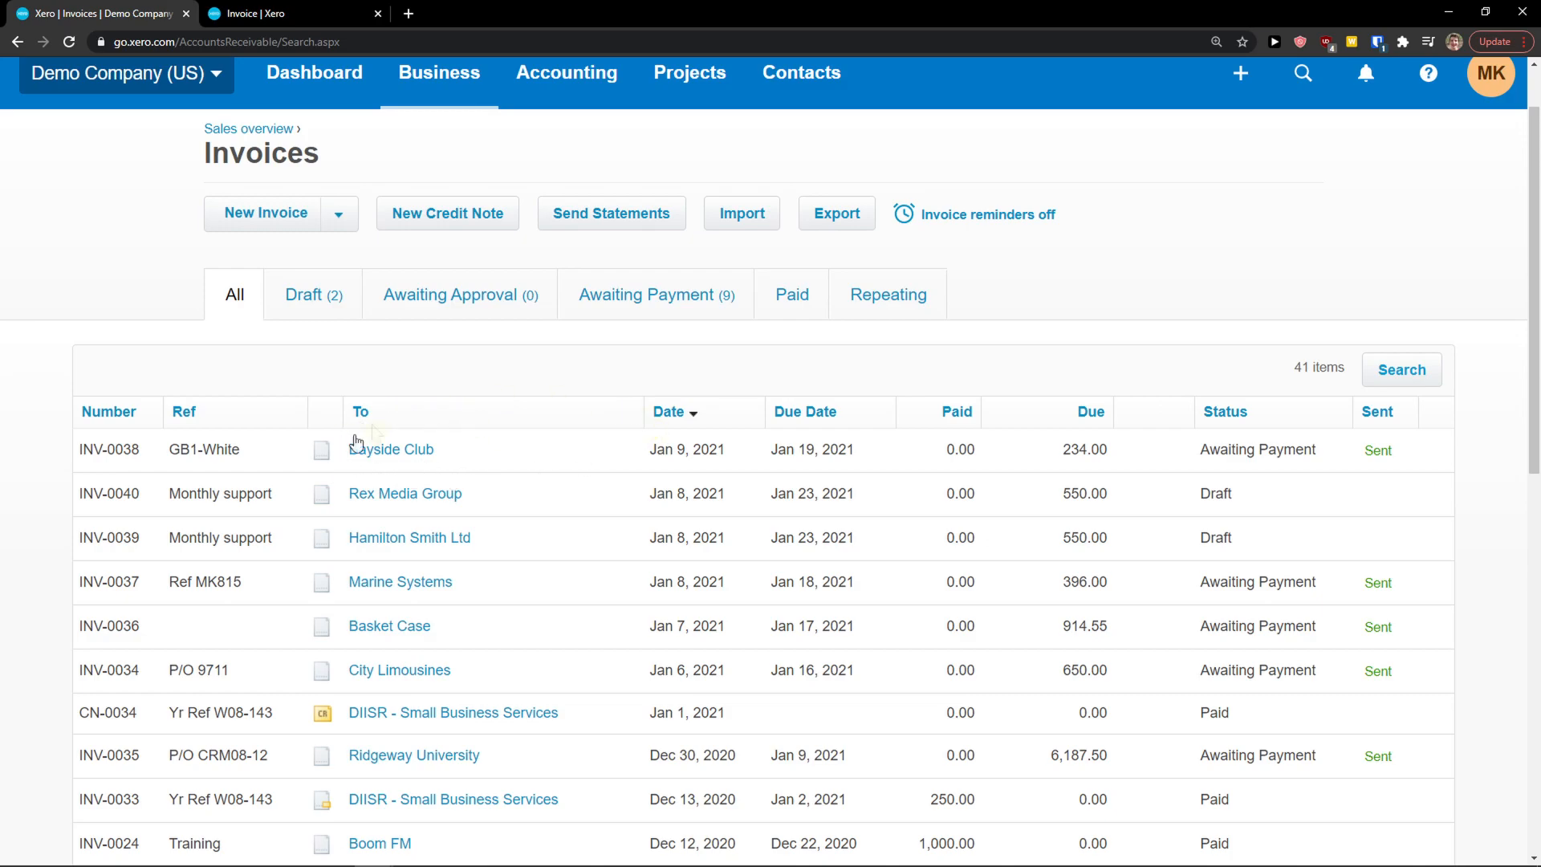
scroll(420, 455, "up", 1)
scroll(395, 480, "down", 1)
Open the Bayside Club invoice with reference GB1-White and switch it to classic invoicing
left_click(396, 454)
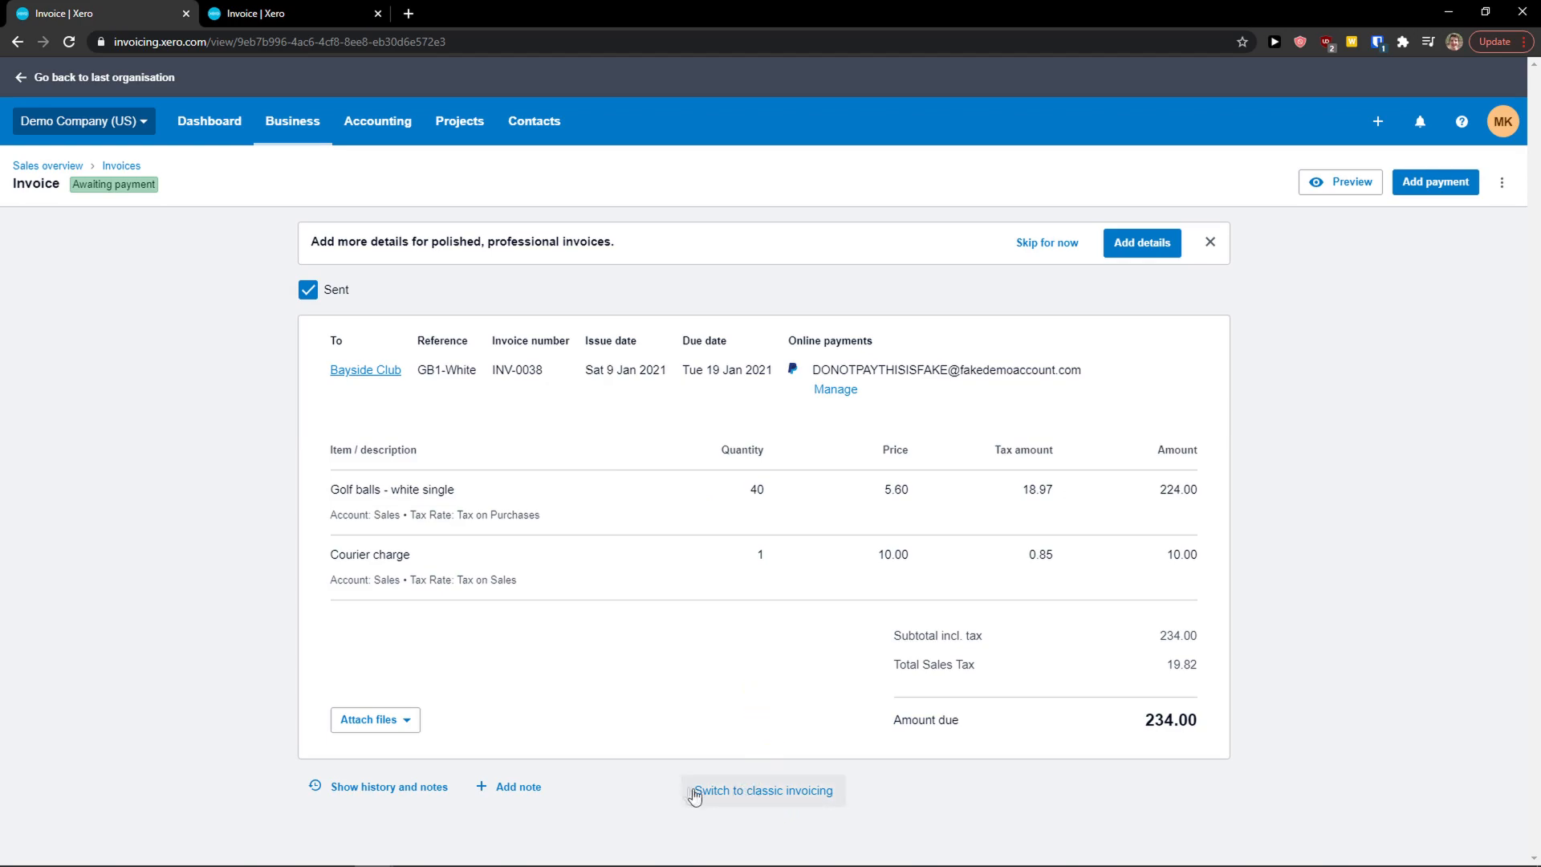
left_click(751, 789)
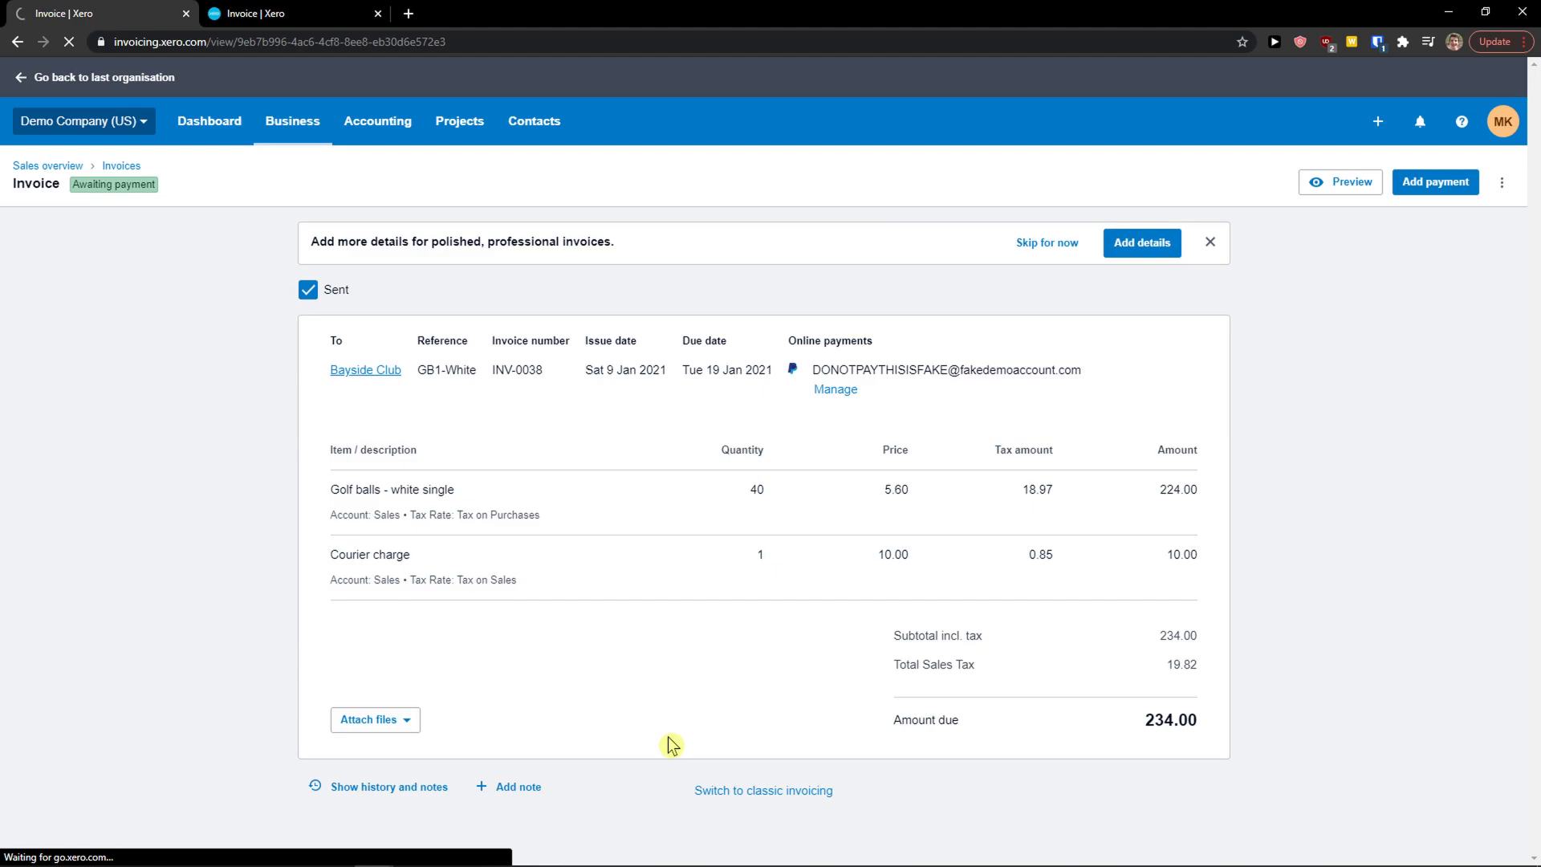
scroll(699, 718, "down", 3)
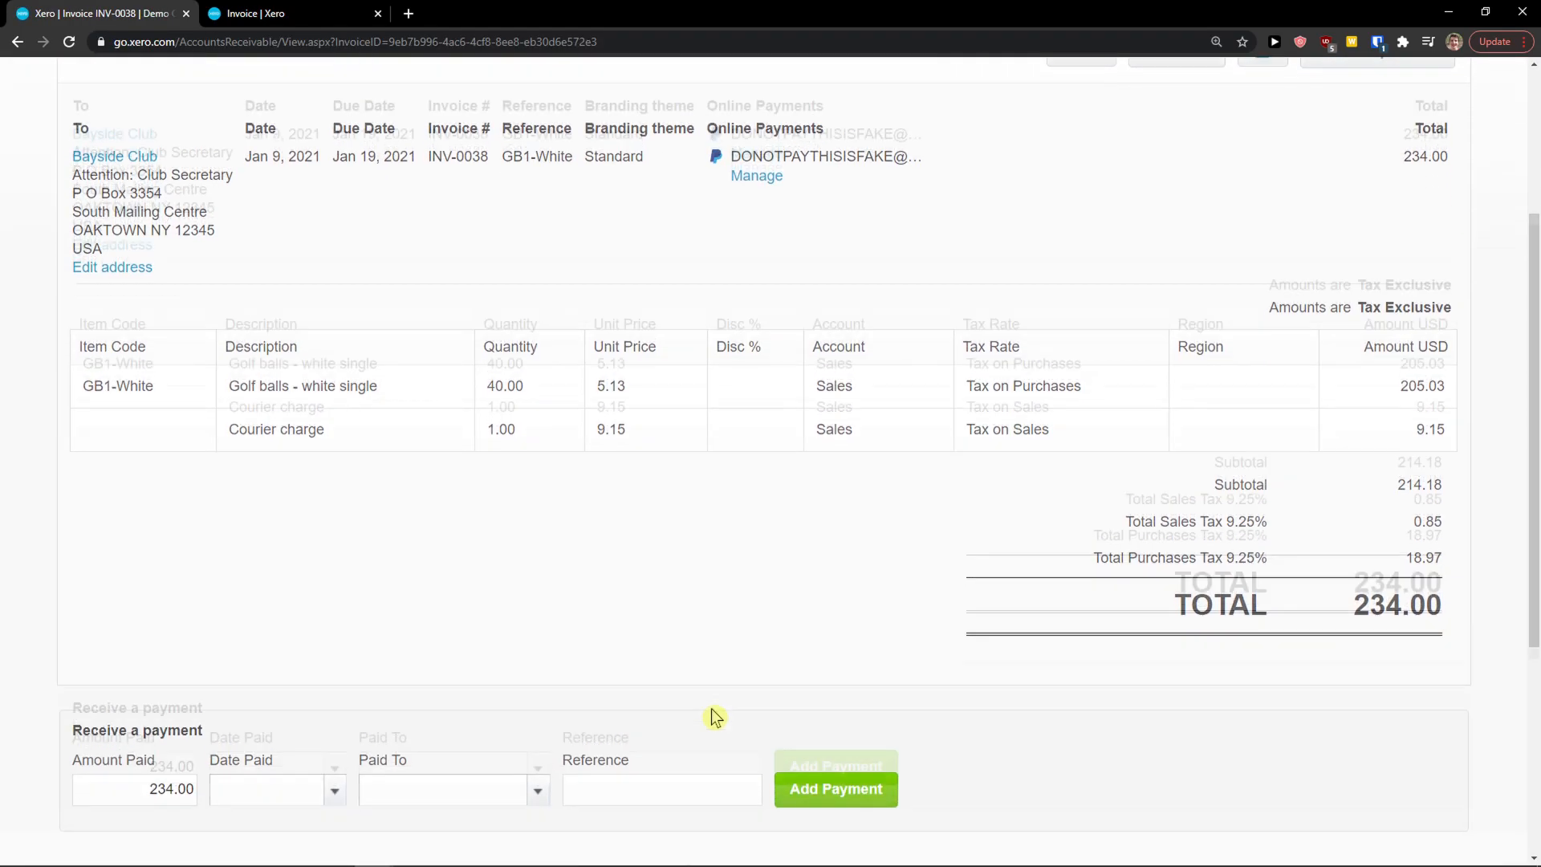
scroll(702, 707, "up", 6)
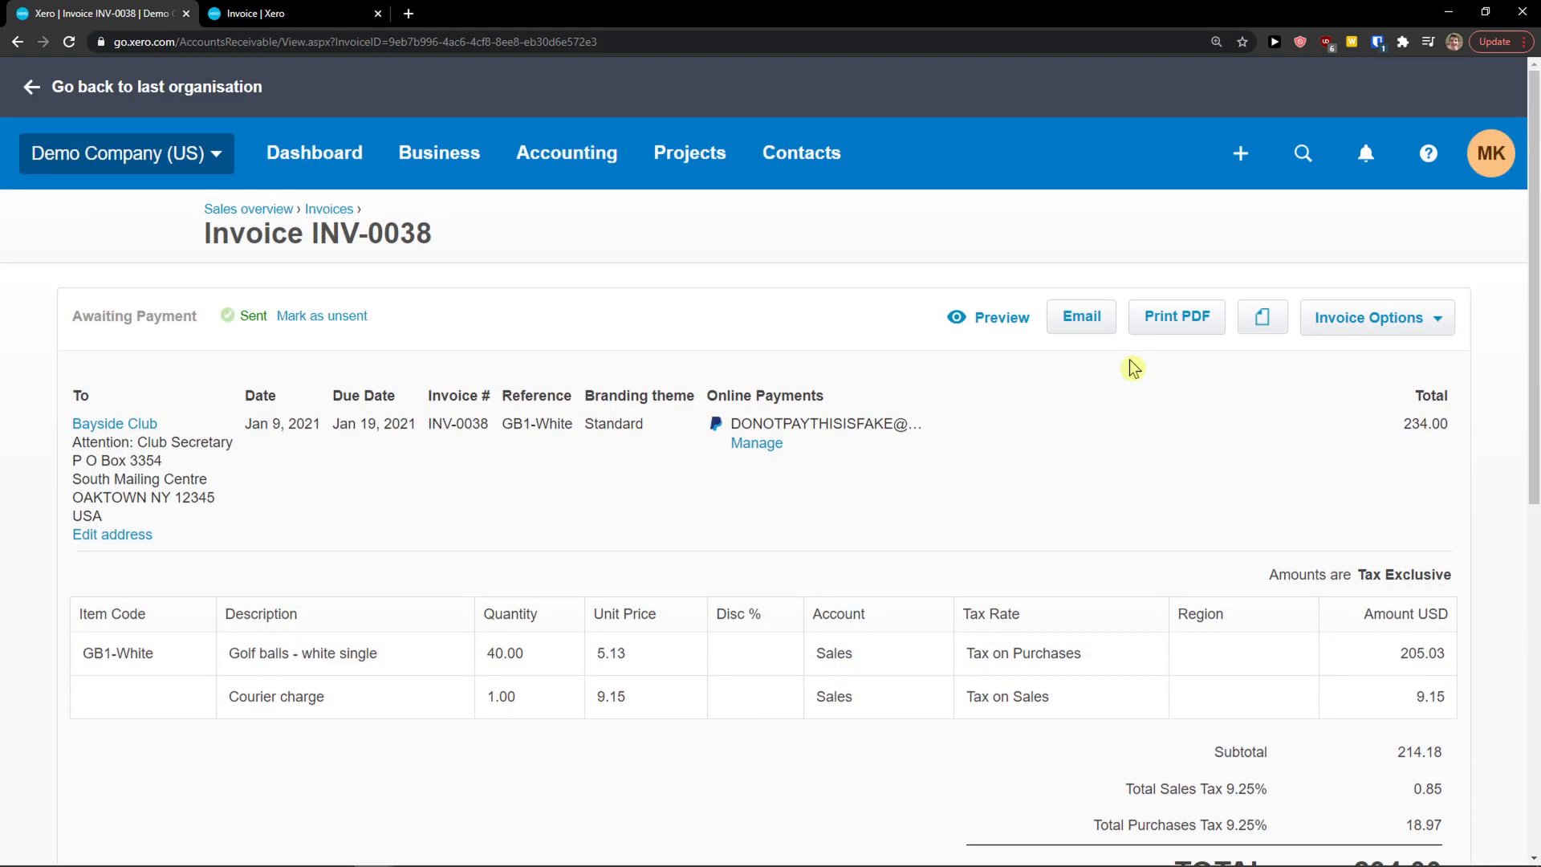
Preview the Bayside Club invoice as the customer sees it and close the preview
scroll(269, 416, "down", 1)
scroll(173, 309, "up", 1)
left_click(984, 321)
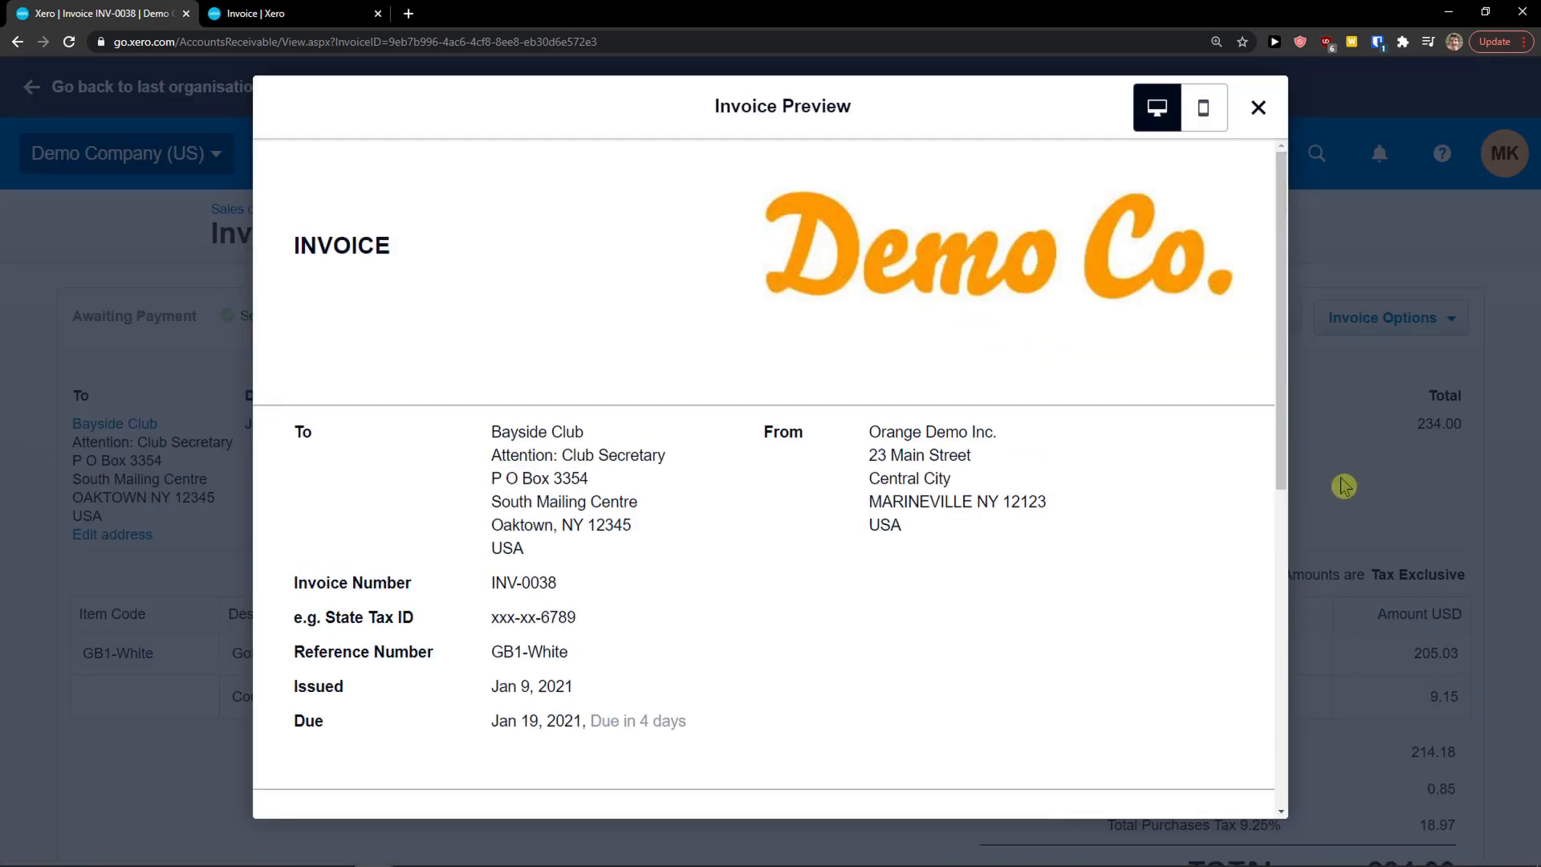
left_click(1344, 486)
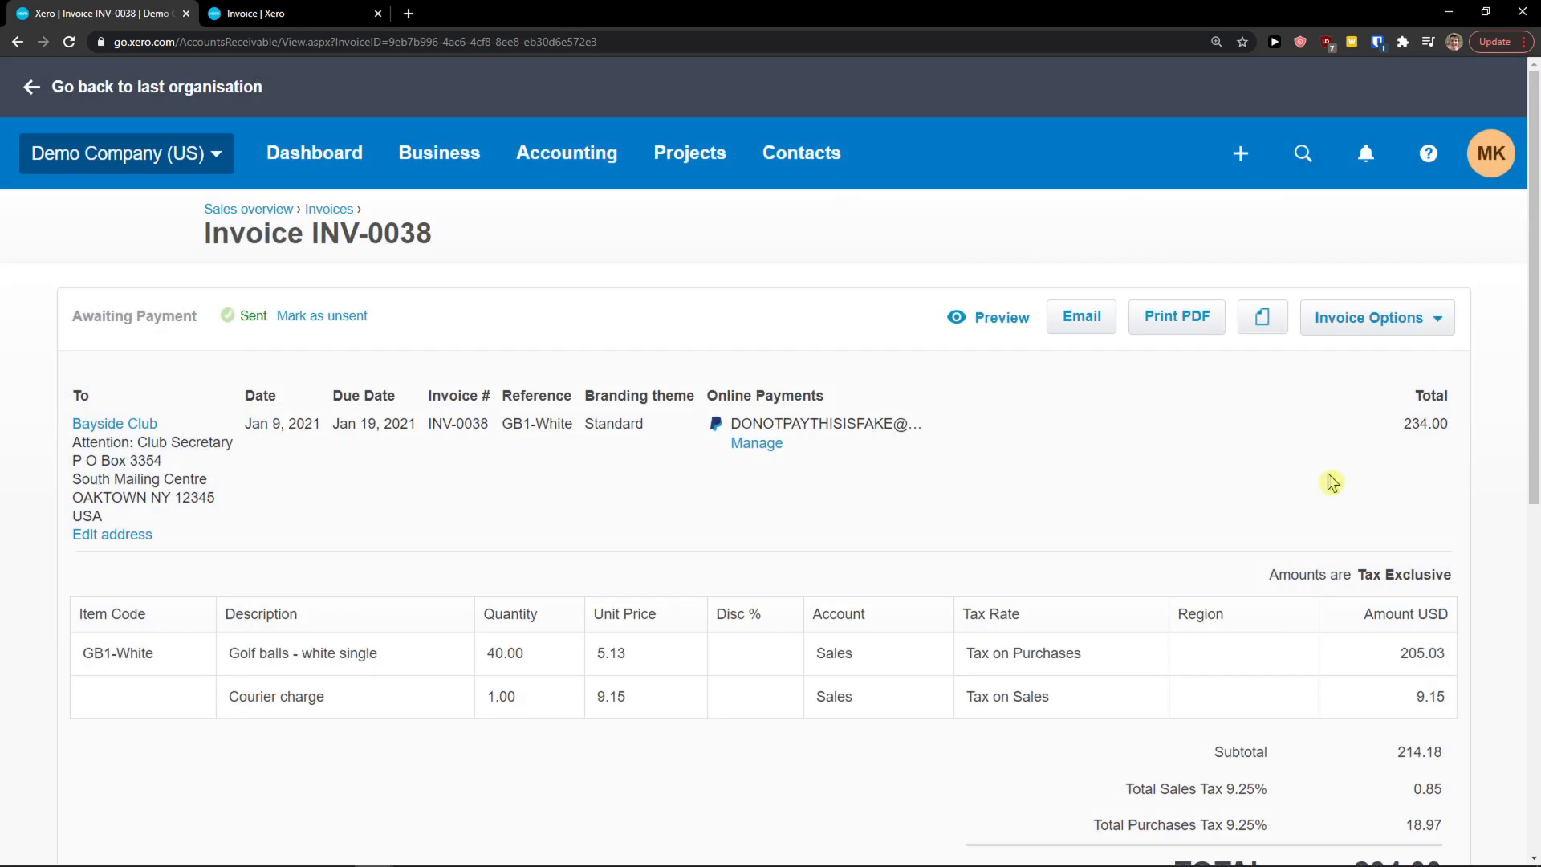
Review the invoice's file attachment choices and its Invoice Options, such as Repeat, Void and Add Credit Note
left_click(1266, 330)
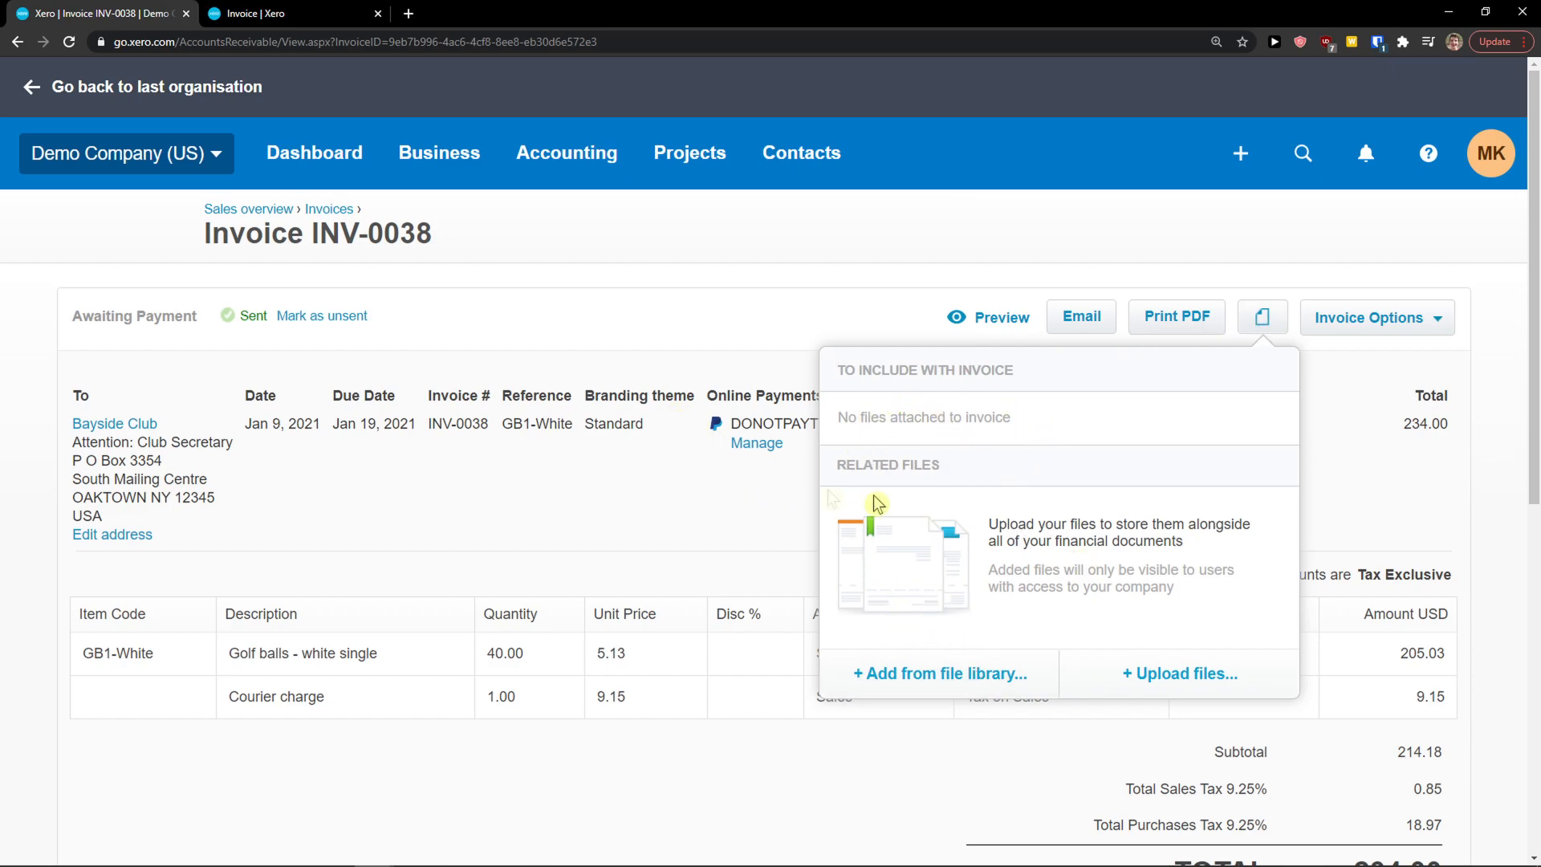
left_click(654, 509)
left_click(1404, 321)
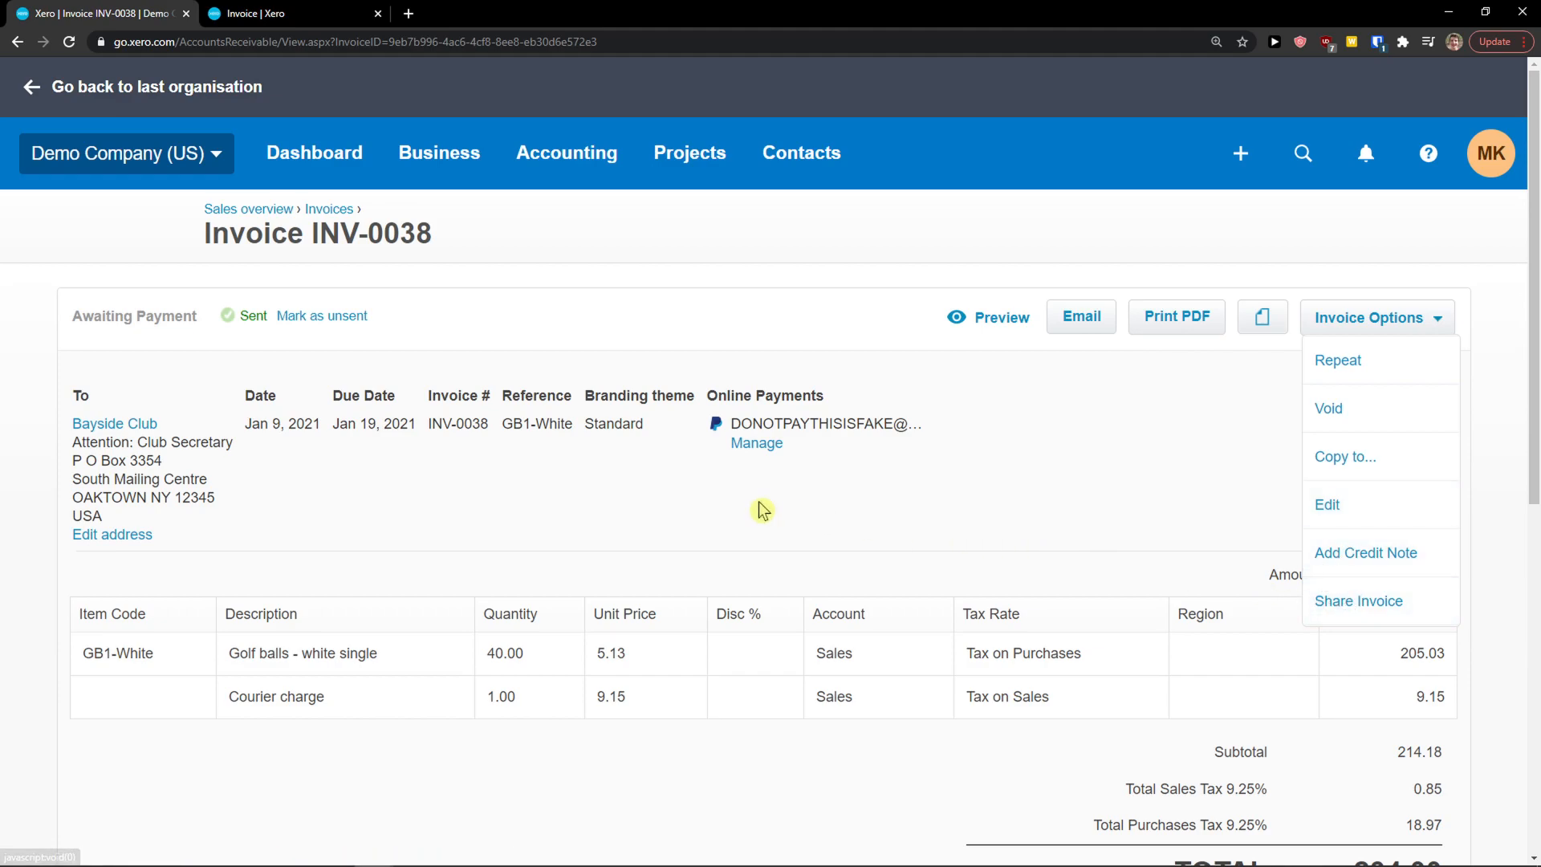
left_click(575, 466)
Open the management page for the invoice's online payments and examine the connected and available payment services
scroll(142, 303, "down", 2)
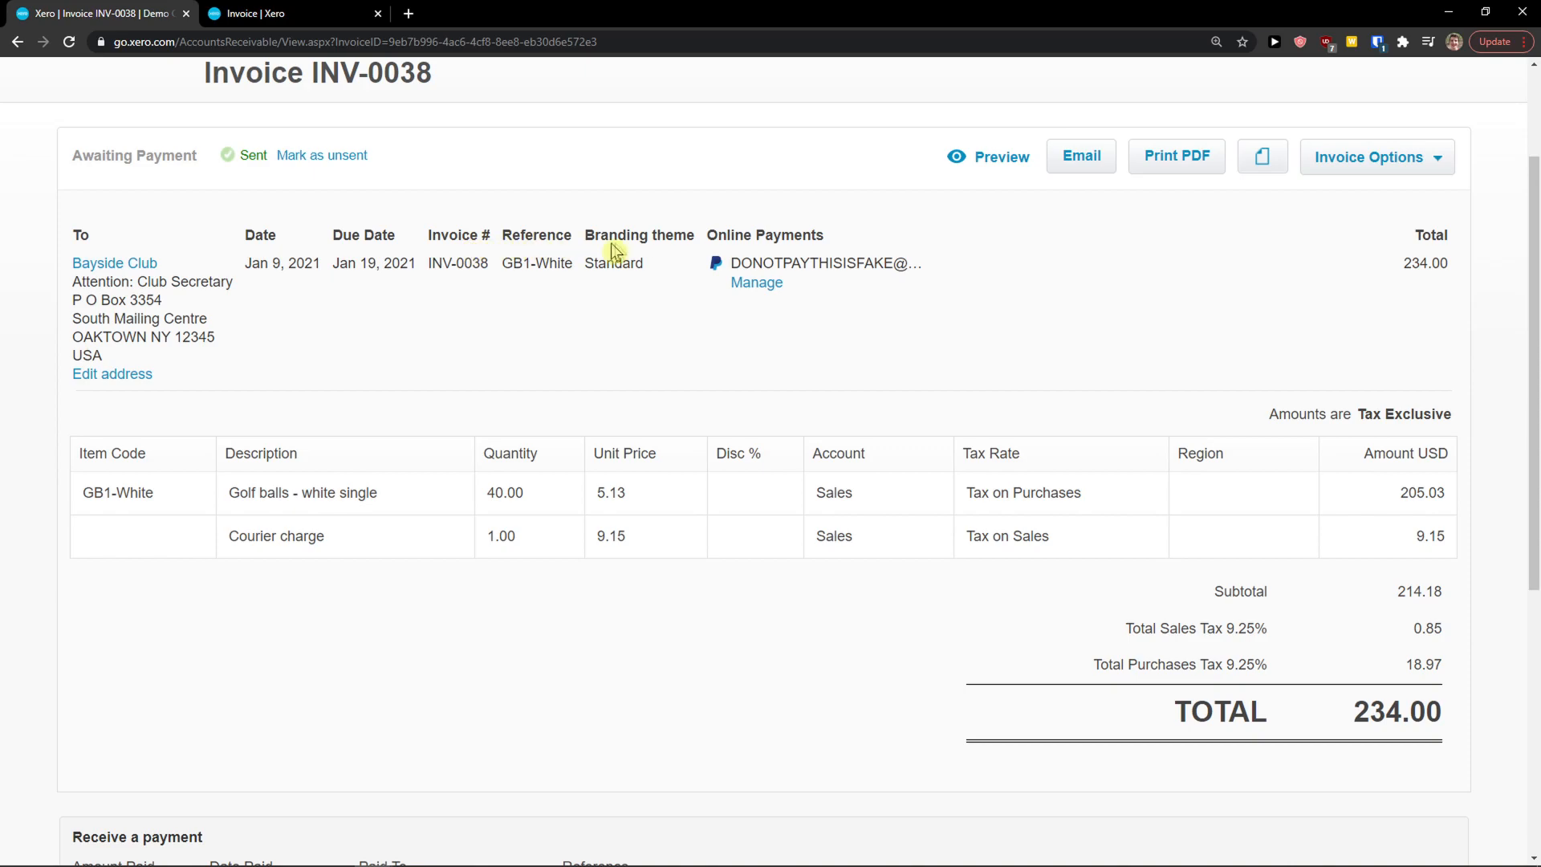
left_click(757, 284)
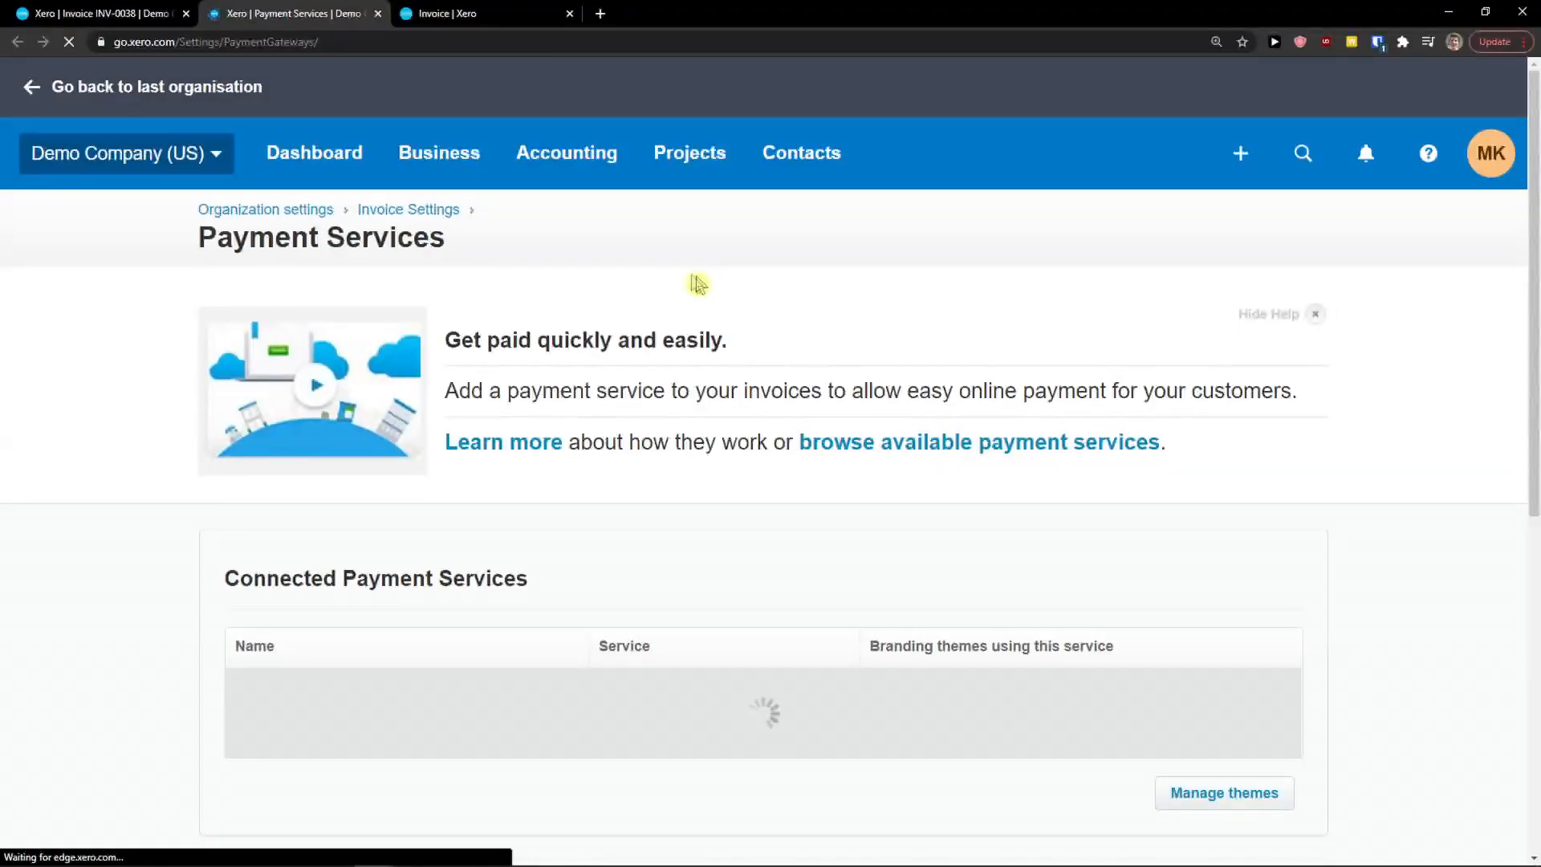
scroll(661, 303, "down", 2)
scroll(661, 308, "down", 1)
scroll(655, 301, "up", 2)
scroll(647, 294, "down", 4)
scroll(652, 307, "down", 3)
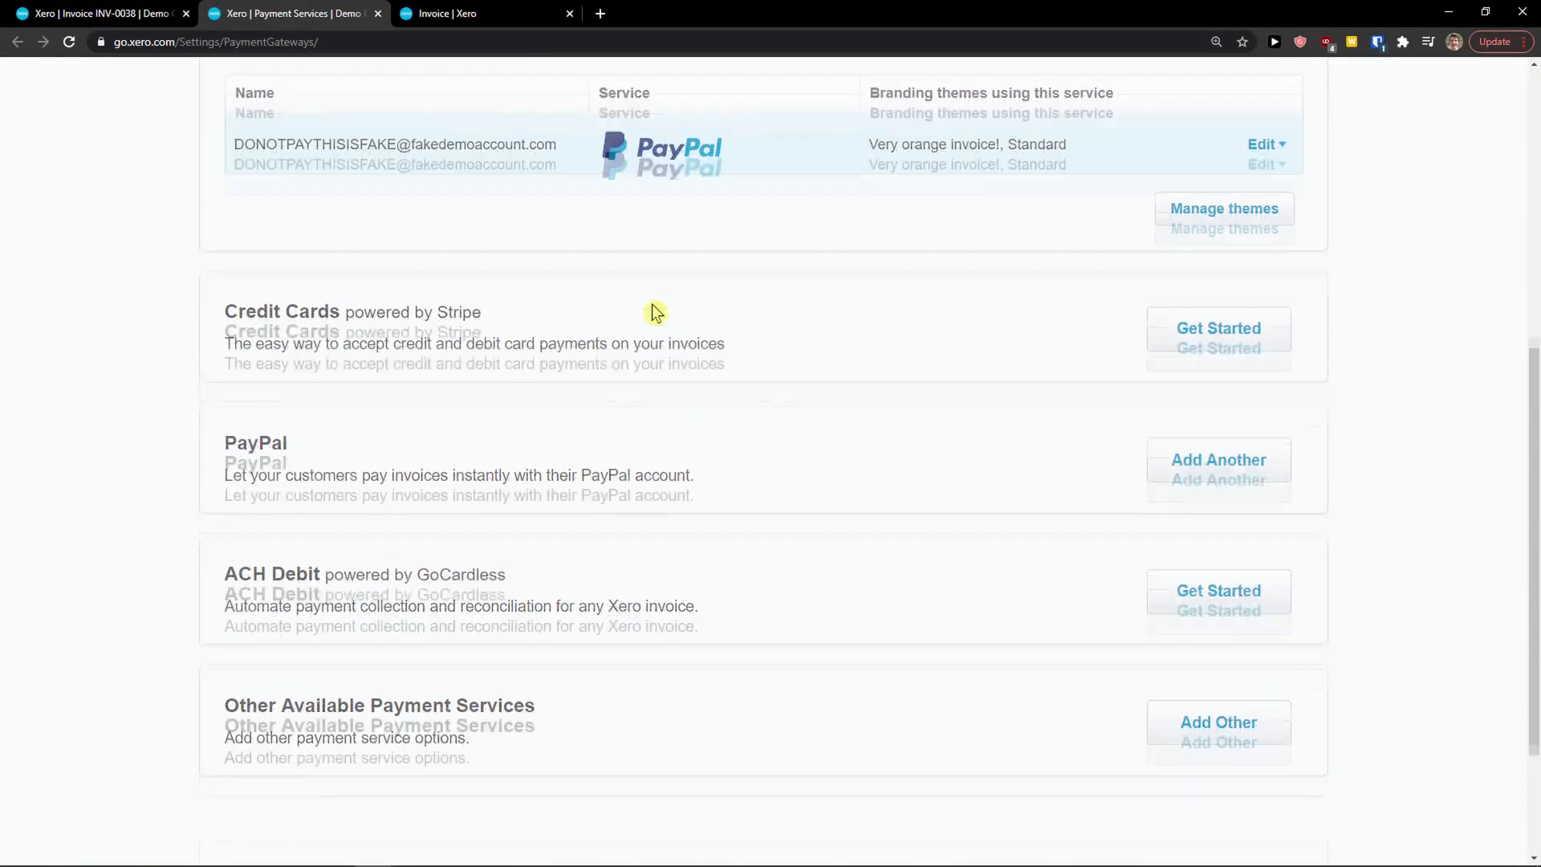
scroll(652, 310, "up", 3)
scroll(652, 311, "up", 1)
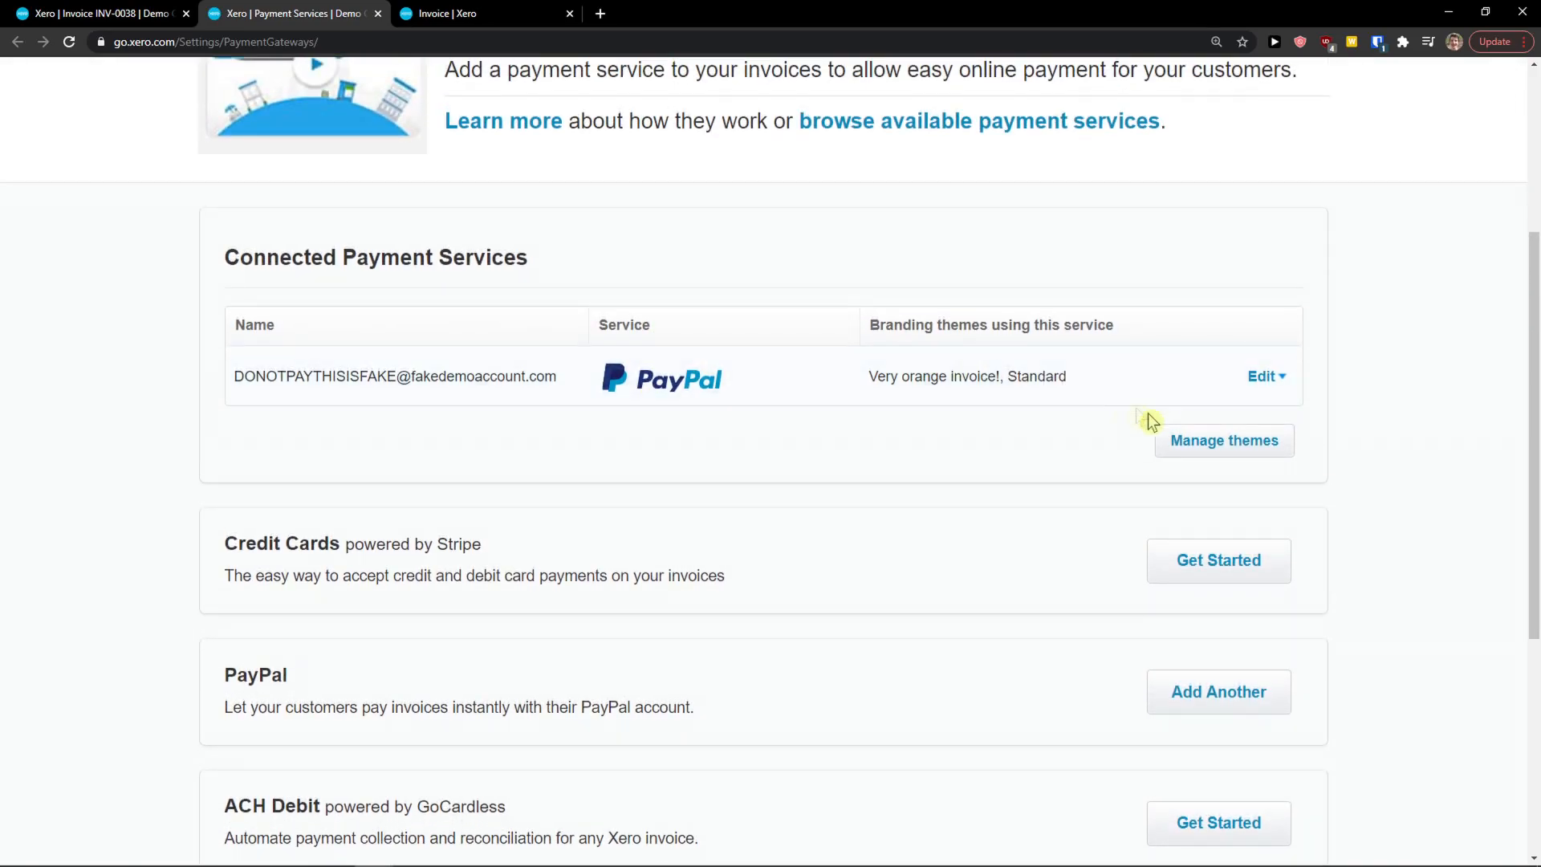
Inspect which payment services apply to each branding theme, checking the Standard theme's credit card and PayPal choices, and cancel
left_click(1219, 457)
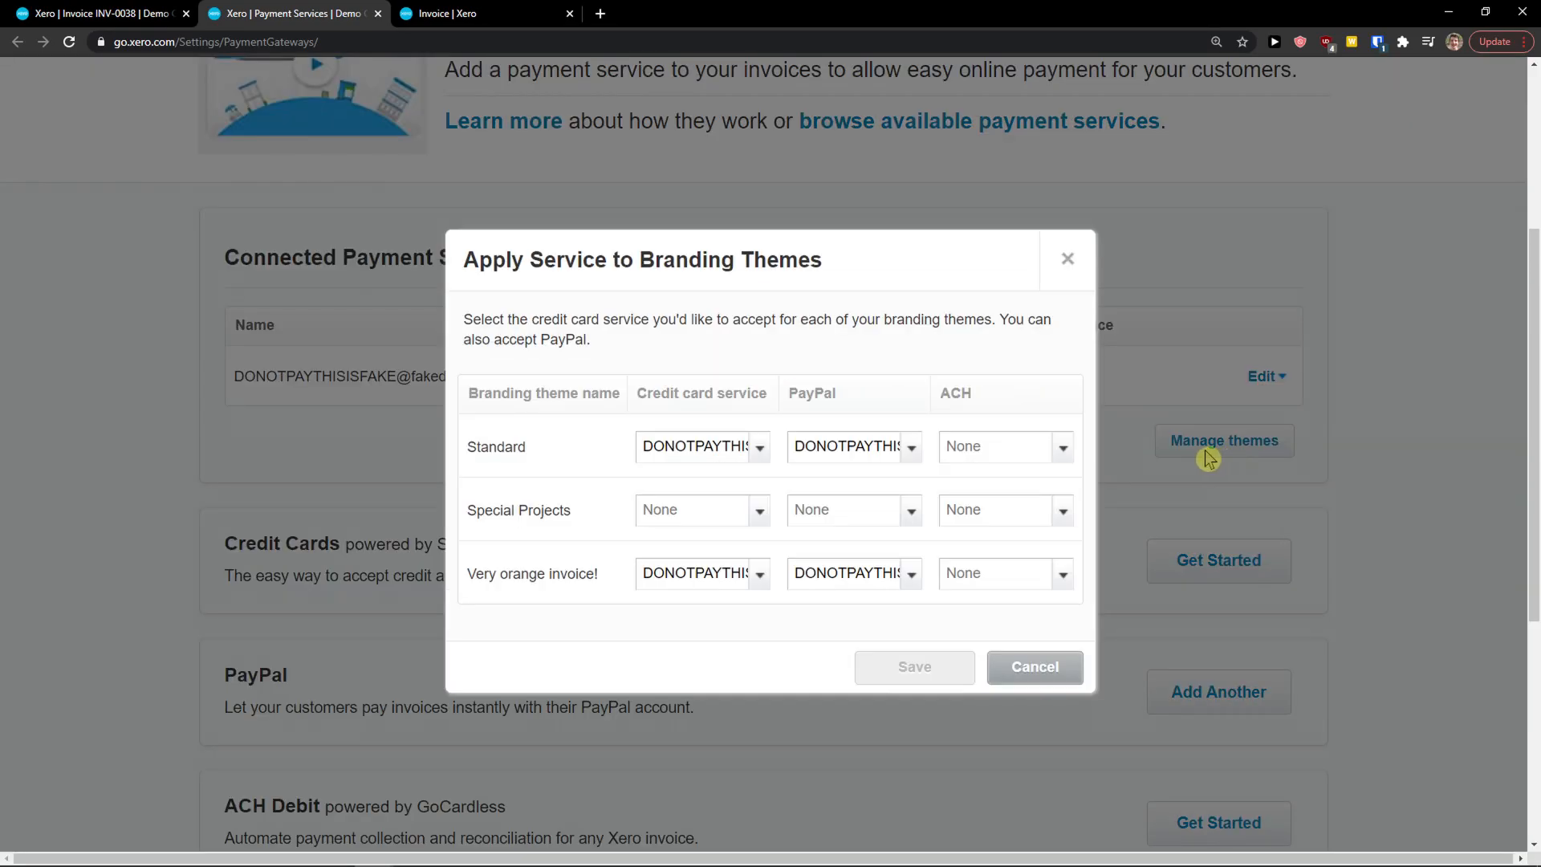
left_click(755, 448)
left_click(905, 448)
left_click(907, 455)
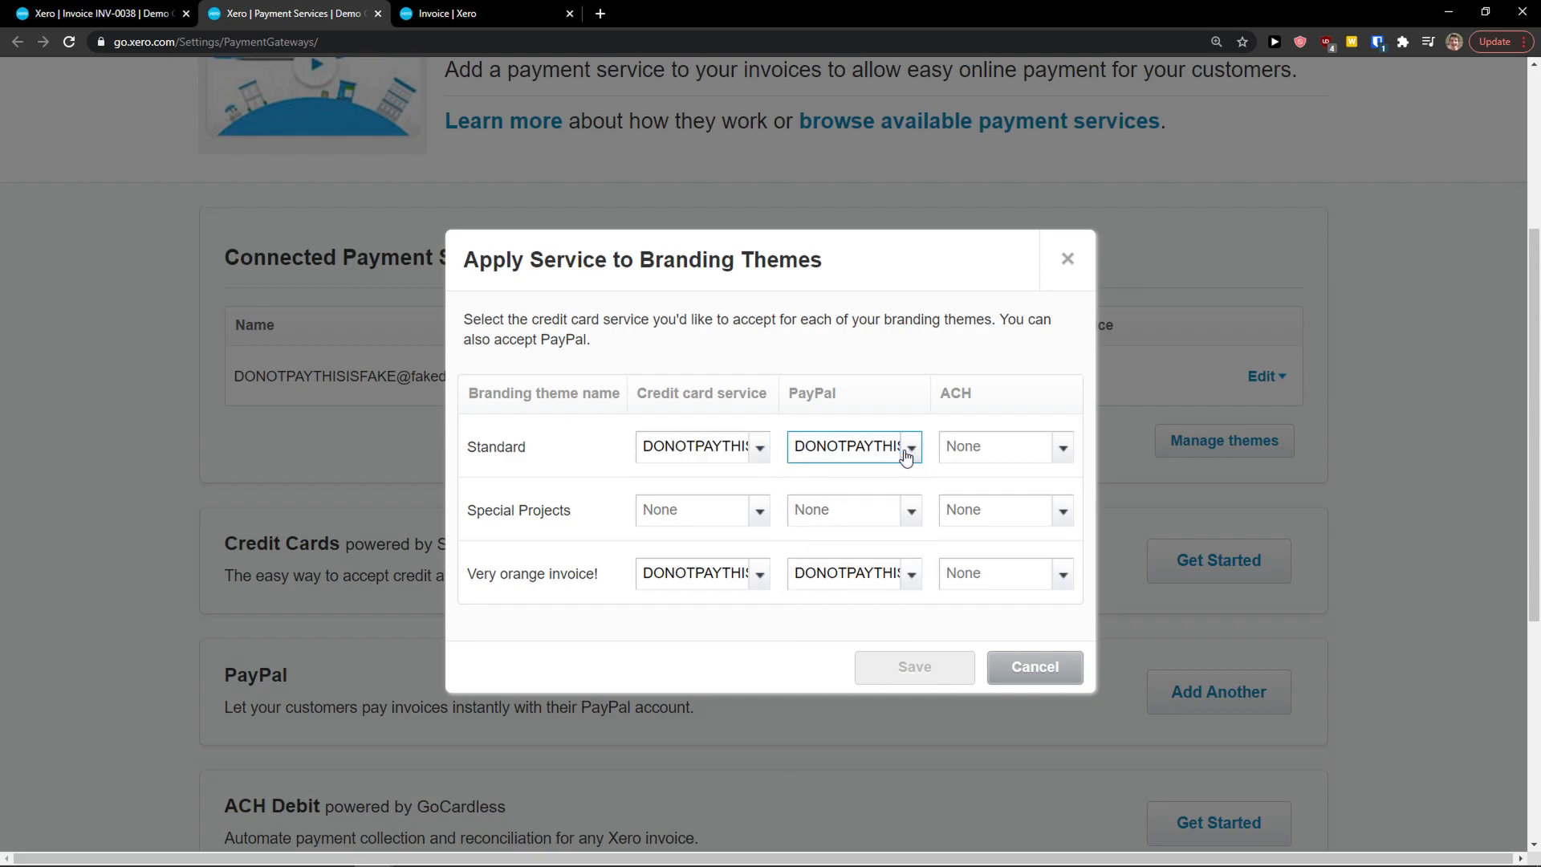
left_click(1031, 666)
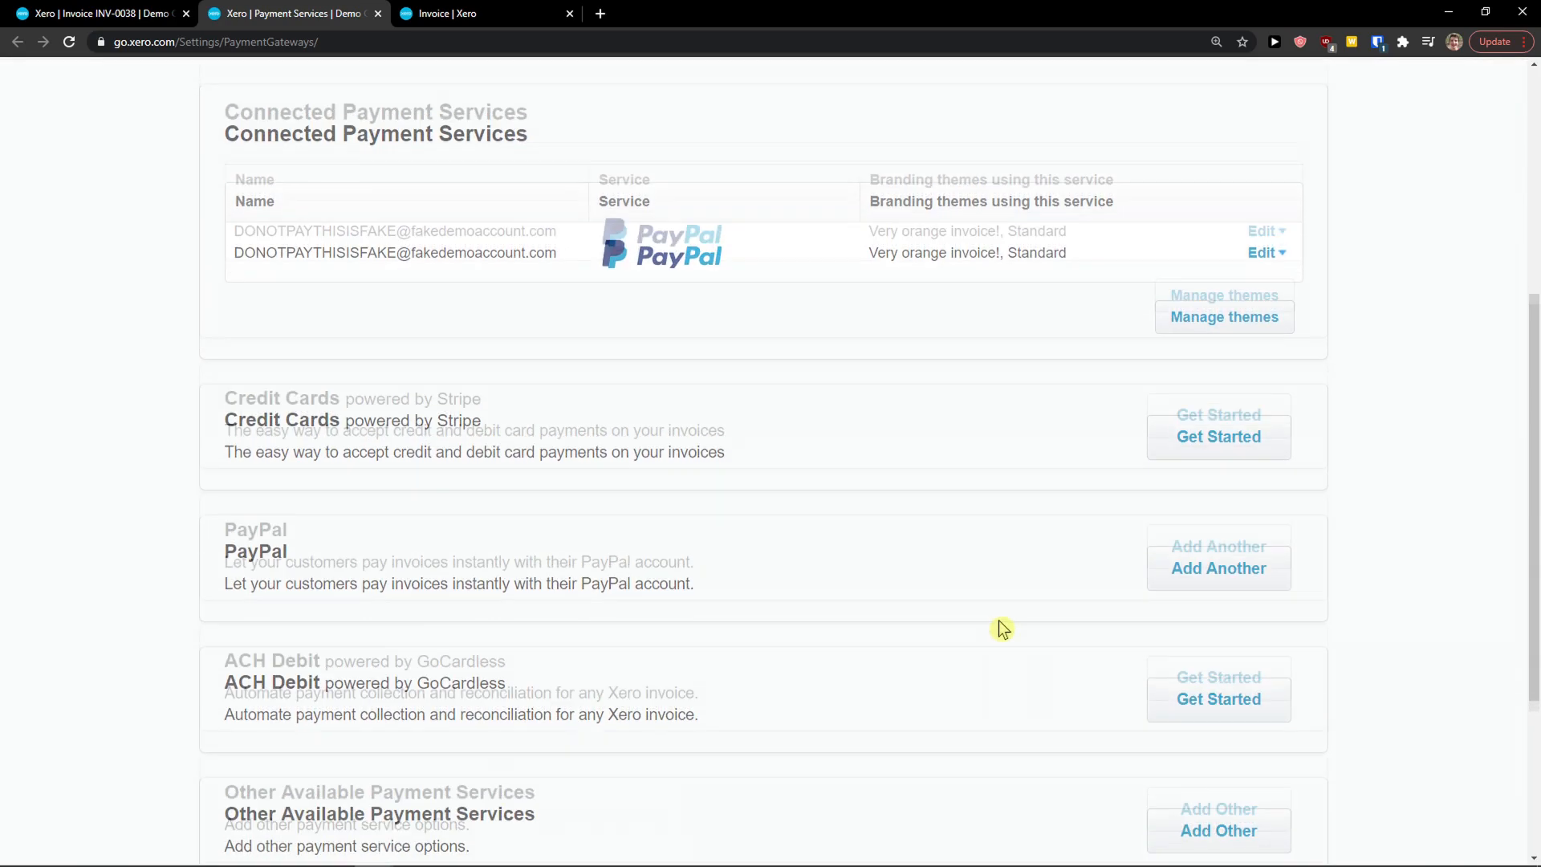
Look over the remaining payment services, such as ACH Debit, and return to the Bayside Club invoice
scroll(998, 620, "down", 4)
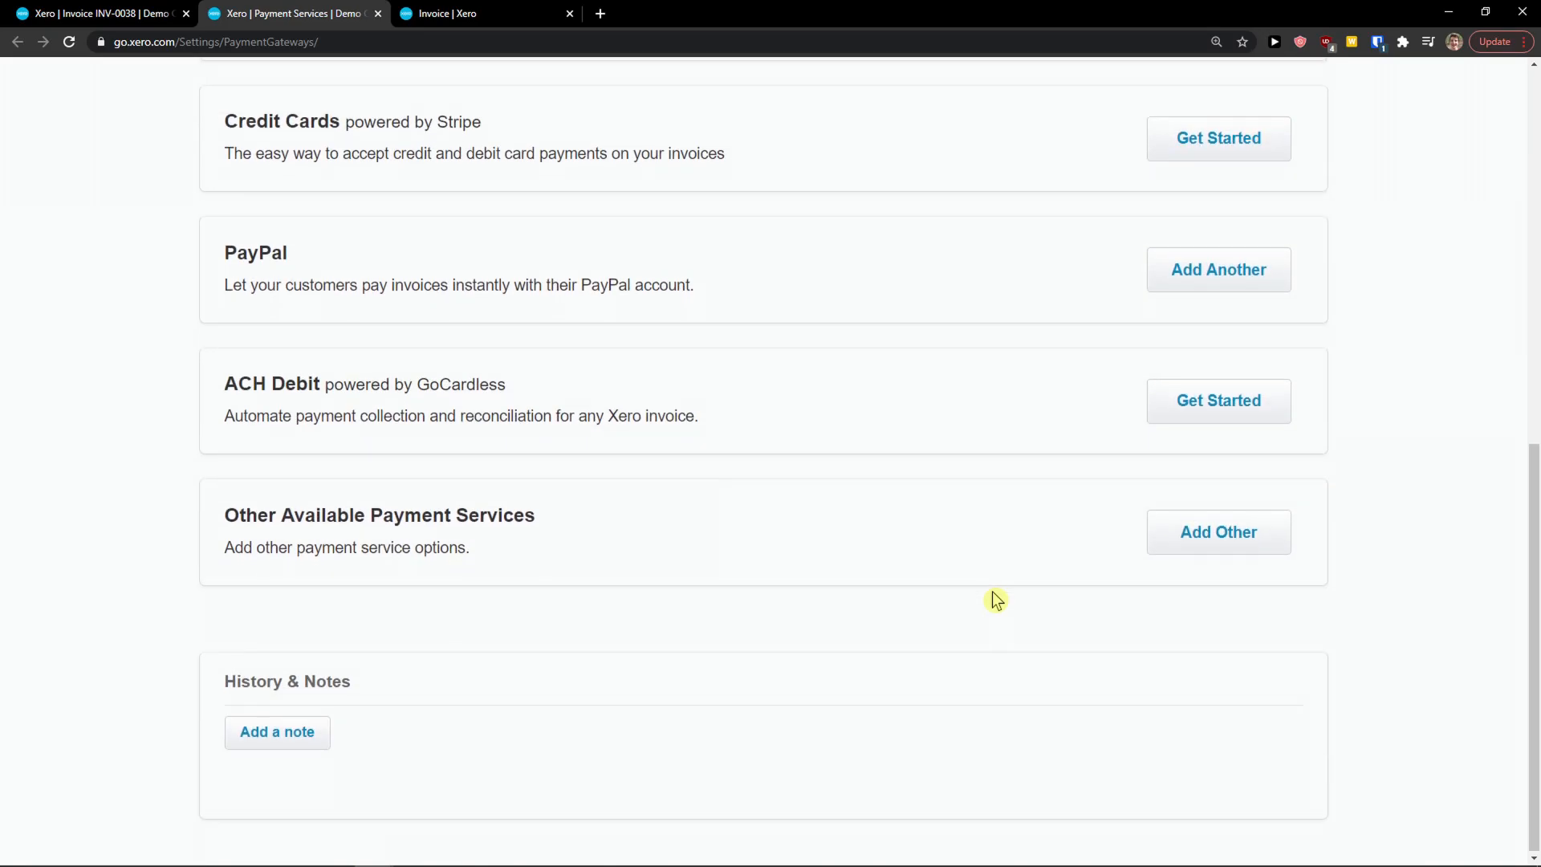
scroll(995, 600, "up", 10)
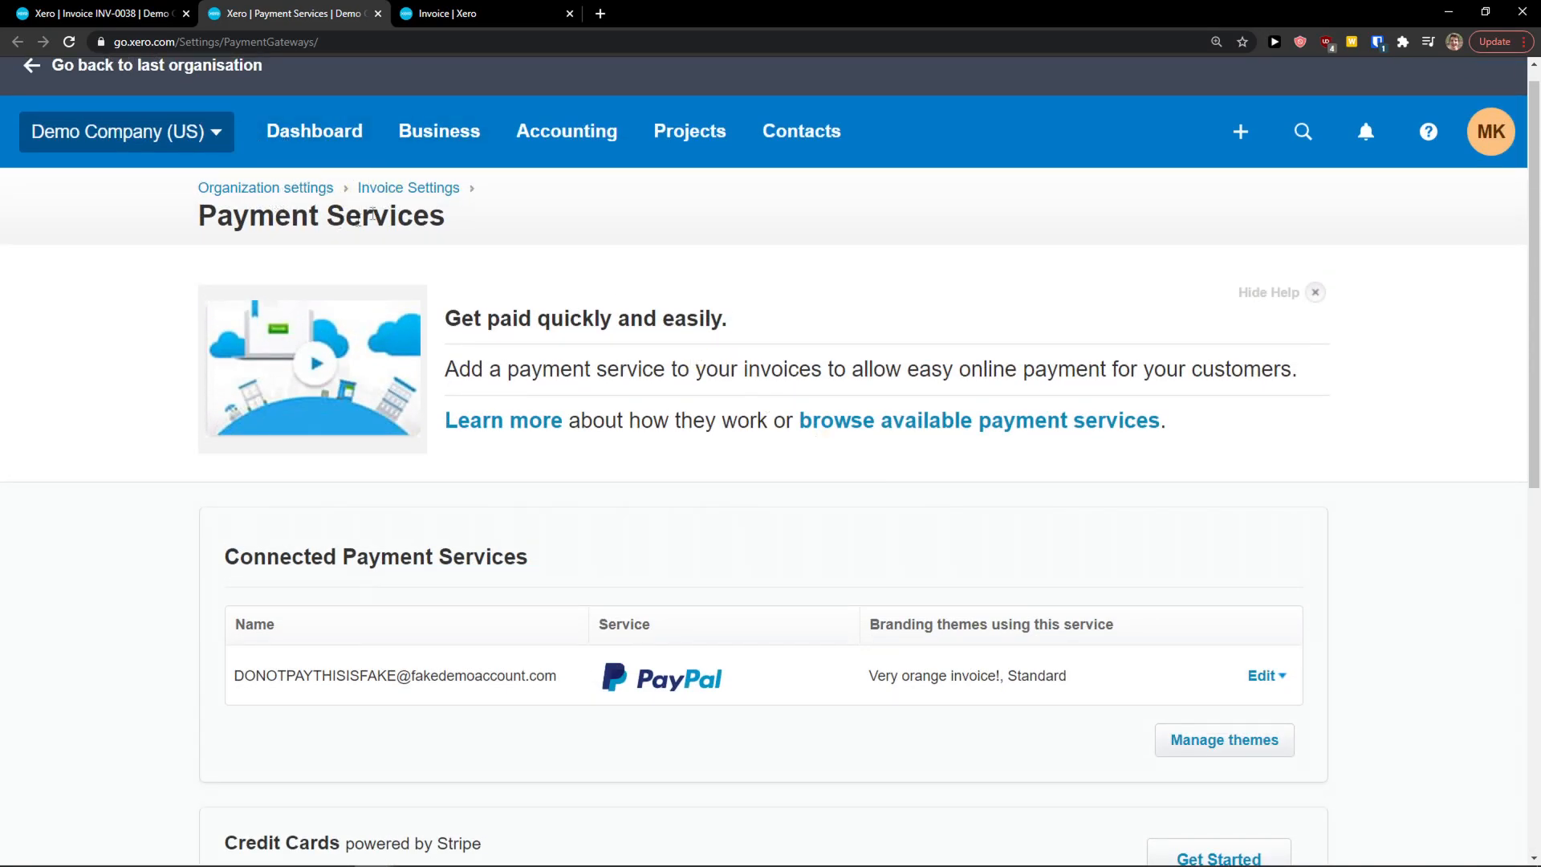
left_click(140, 13)
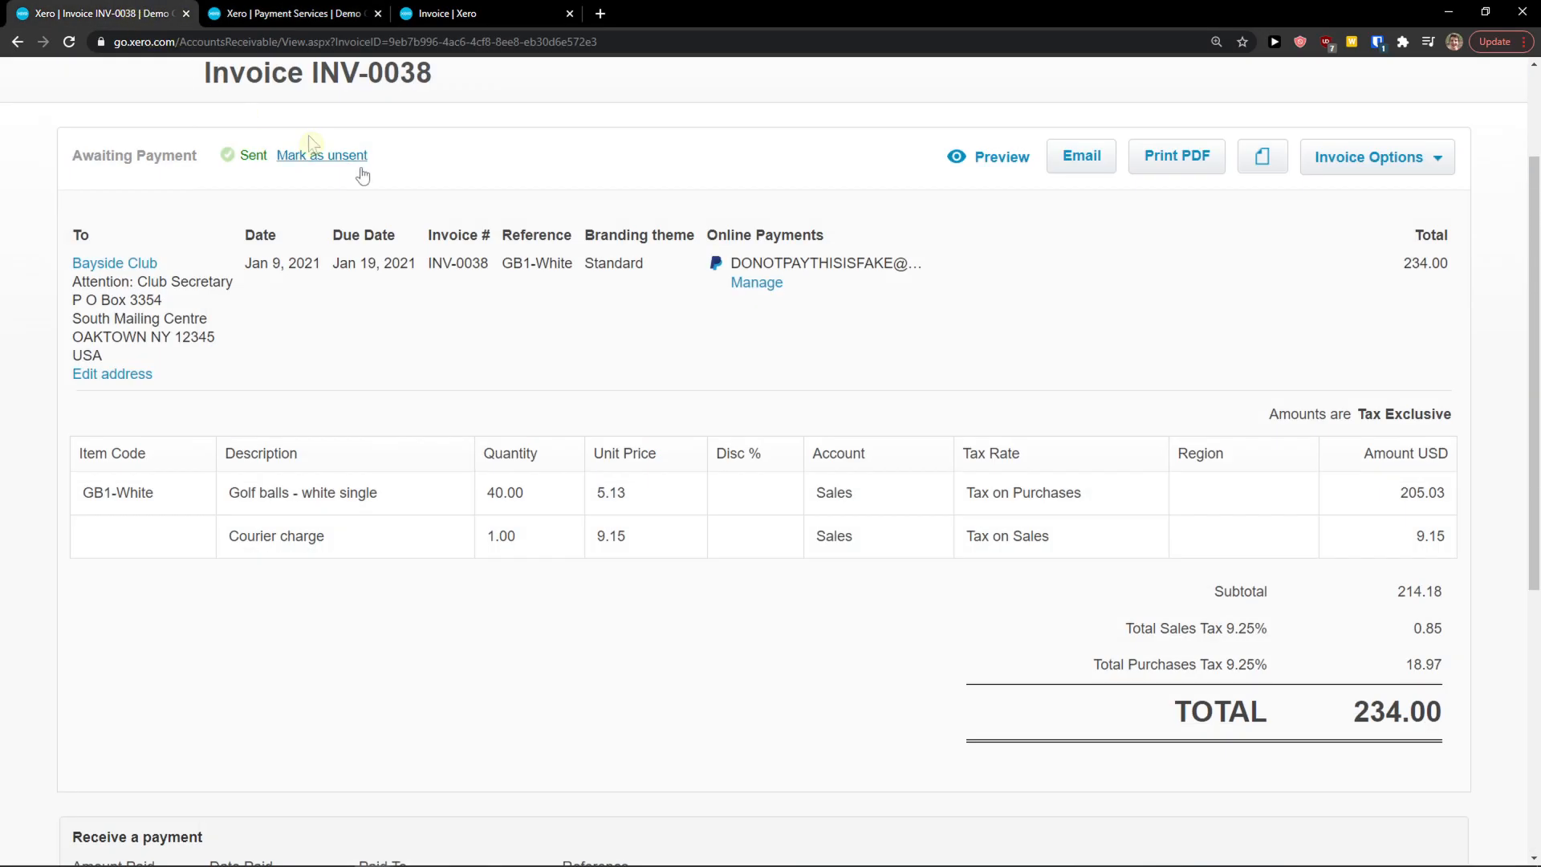
Set the date paid to Jan 15, 2021 for receiving a payment on the Bayside Club invoice
scroll(826, 385, "down", 3)
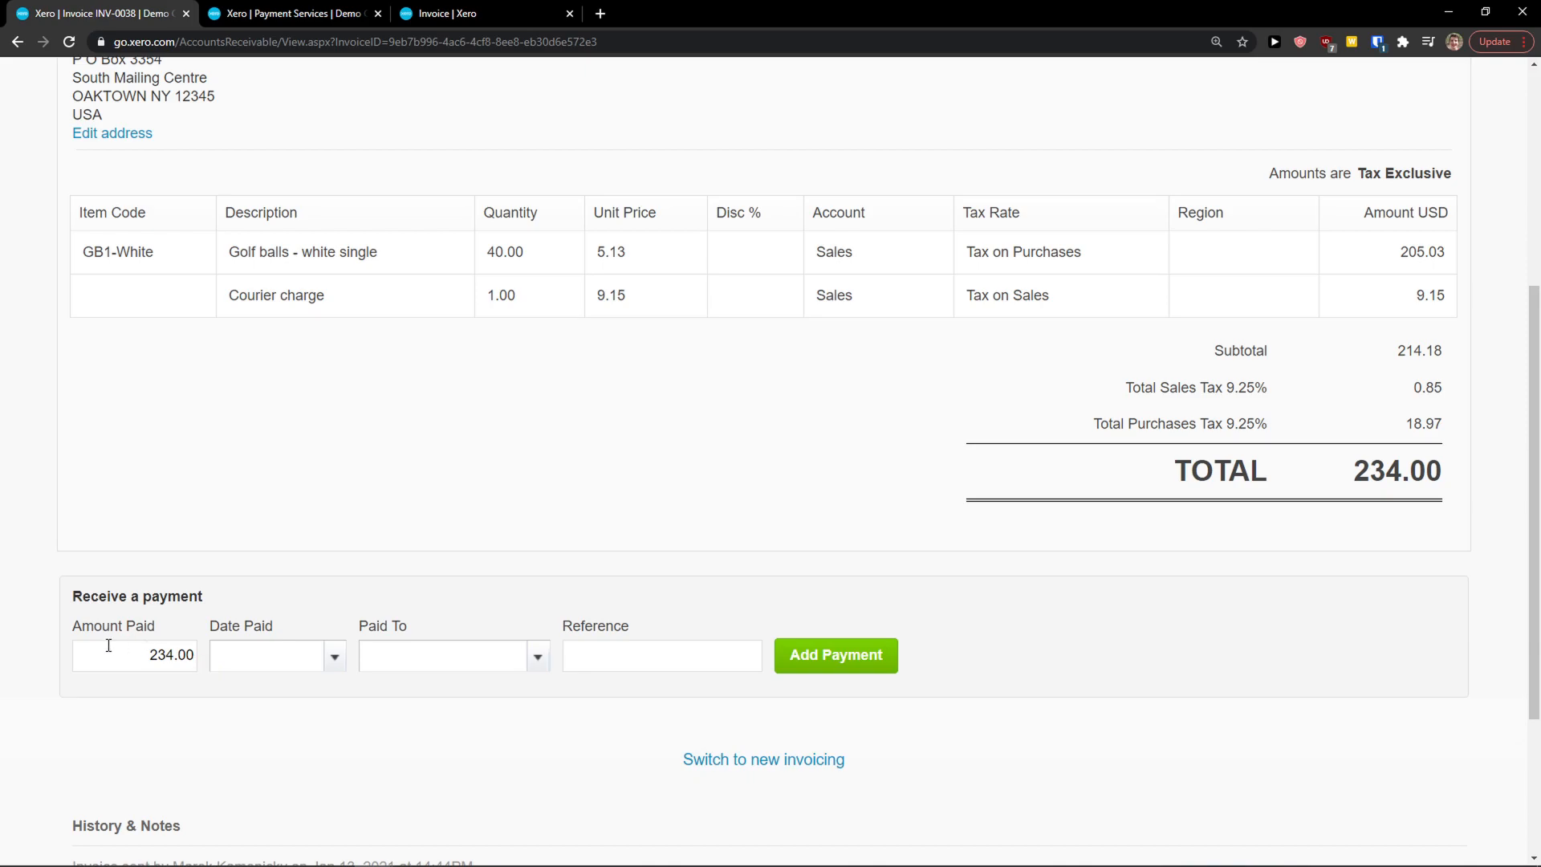
left_click(331, 658)
left_click(323, 704)
Browse the accounts the Bayside Club invoice payment can be paid to, and close the list without choosing one
left_click(538, 657)
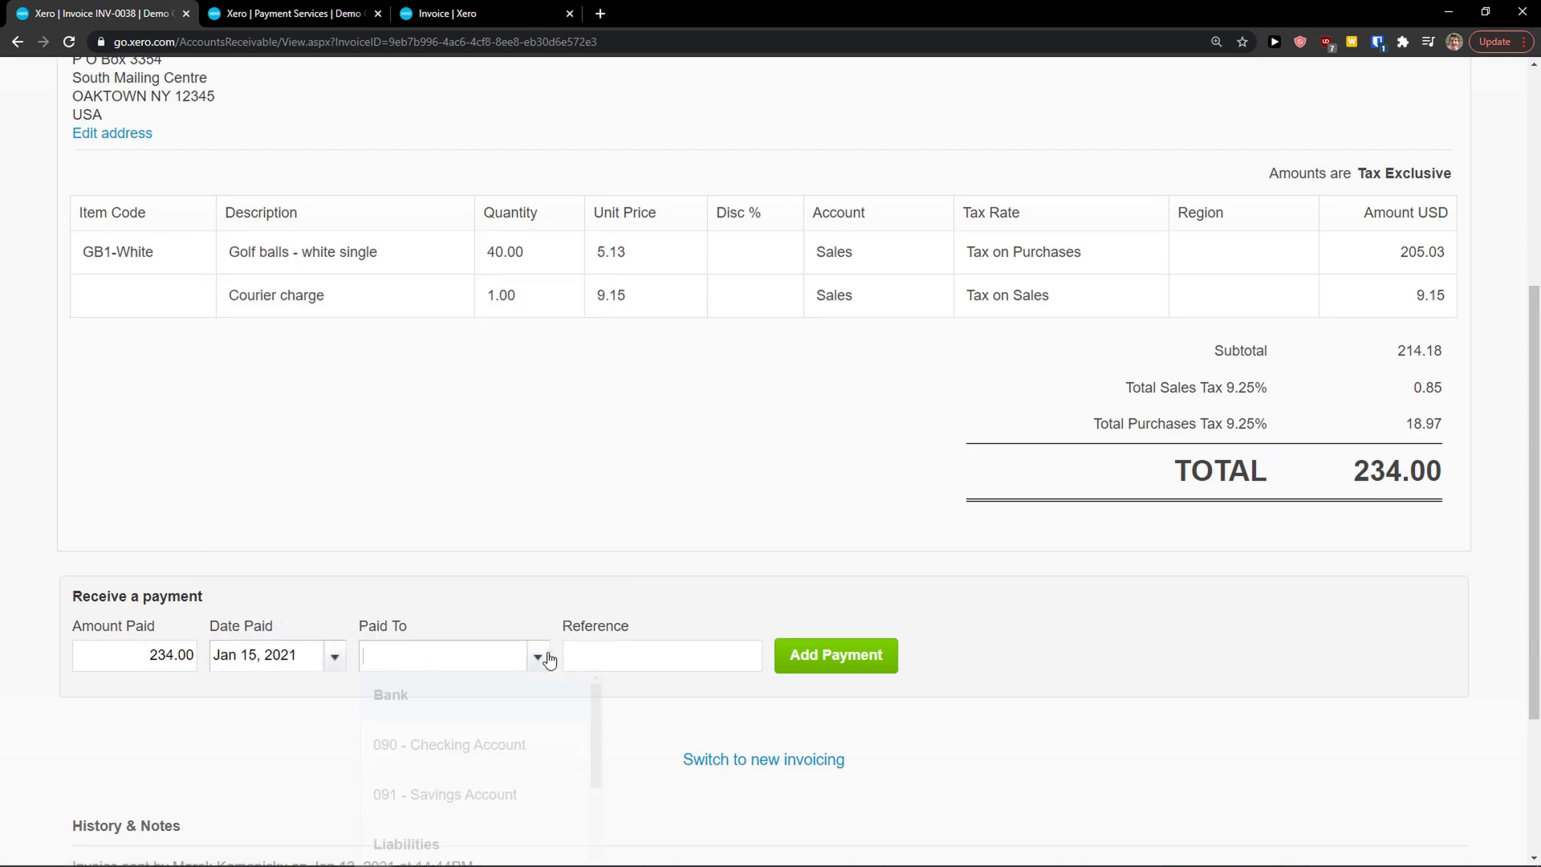
scroll(470, 746, "down", 4)
scroll(434, 794, "down", 2)
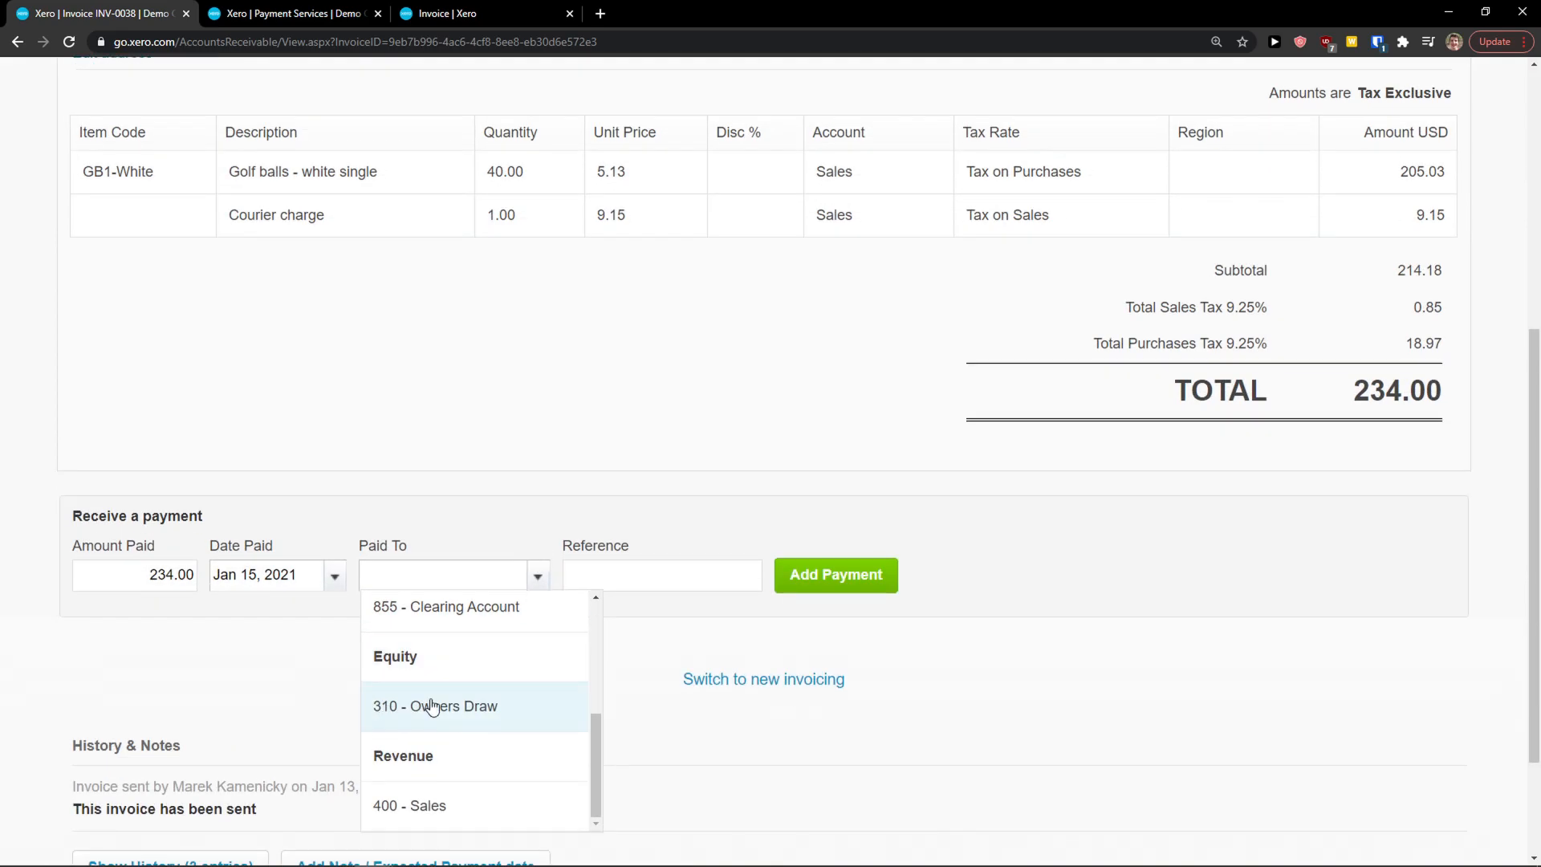
scroll(489, 706, "up", 4)
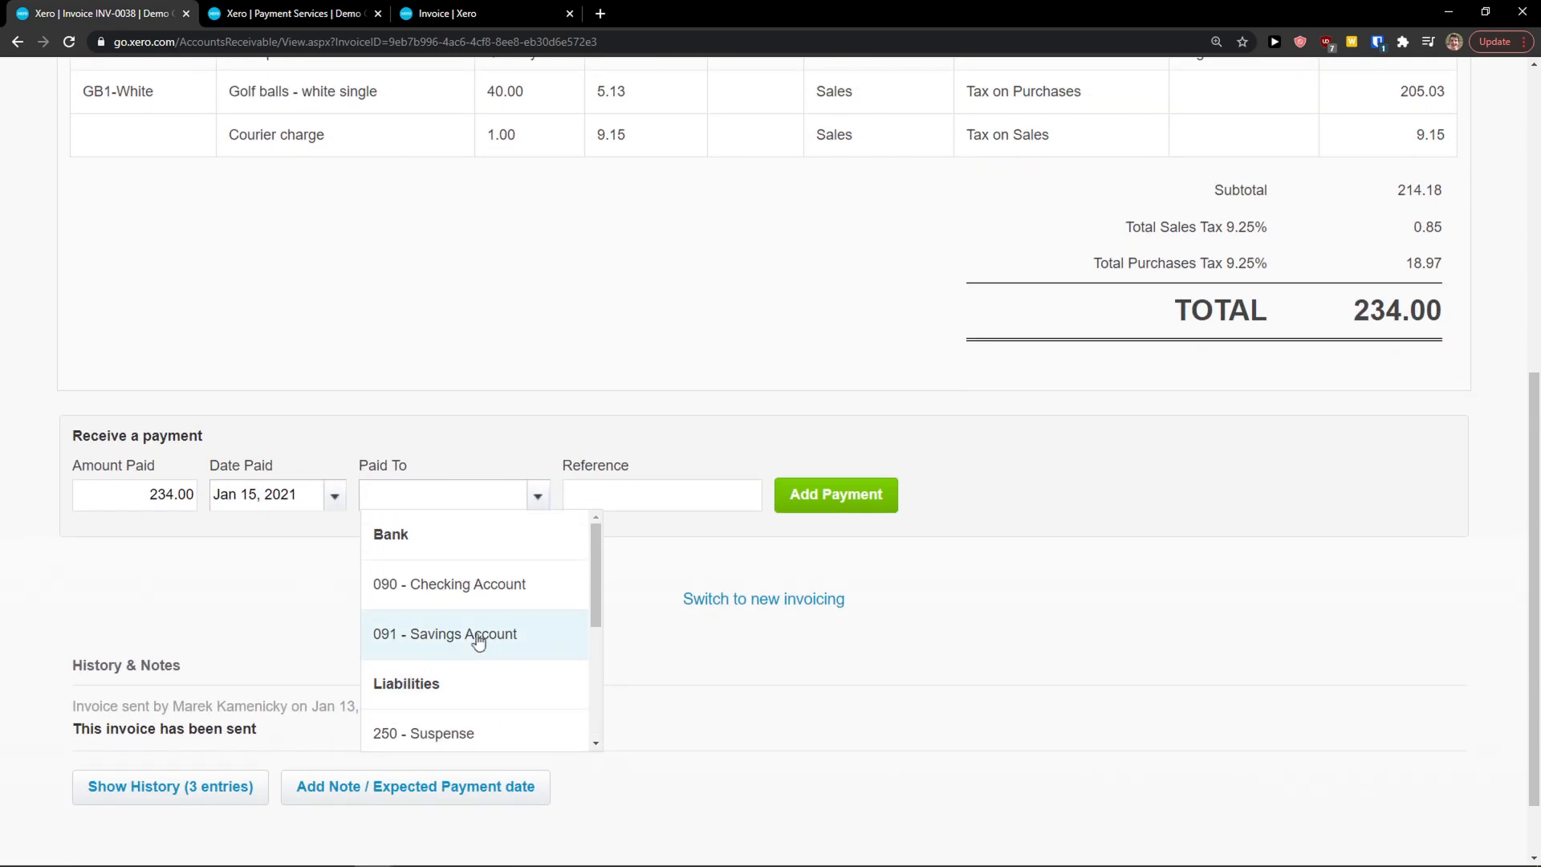
left_click(337, 632)
scroll(337, 632, "up", 1)
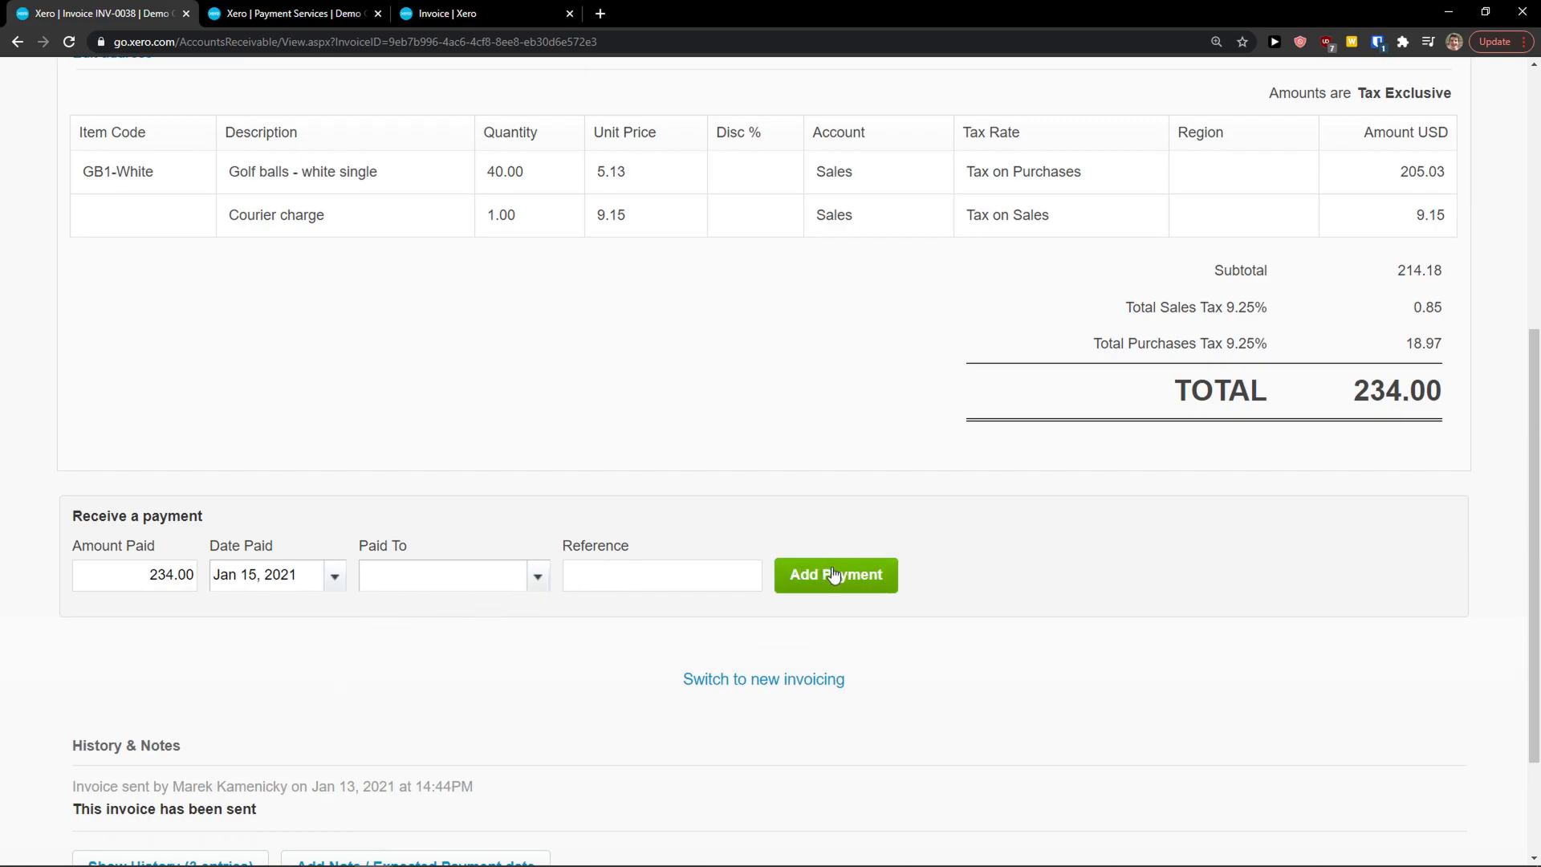
Review the Bayside Club invoice's header details, line items, totals and payment section
scroll(884, 594, "up", 4)
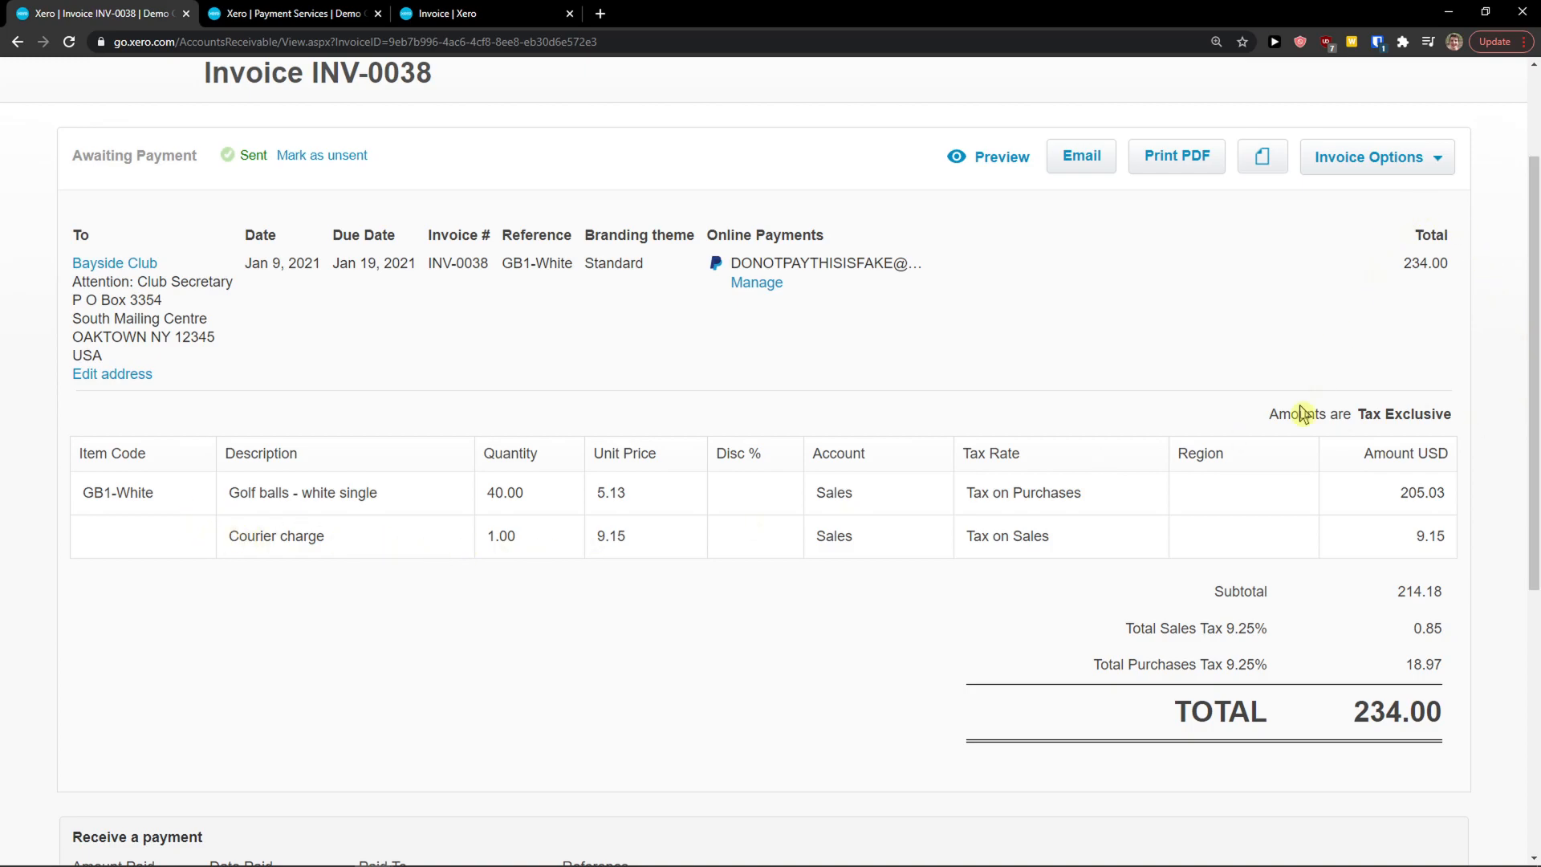
scroll(1256, 490, "down", 1)
scroll(1218, 489, "up", 2)
scroll(1204, 489, "down", 2)
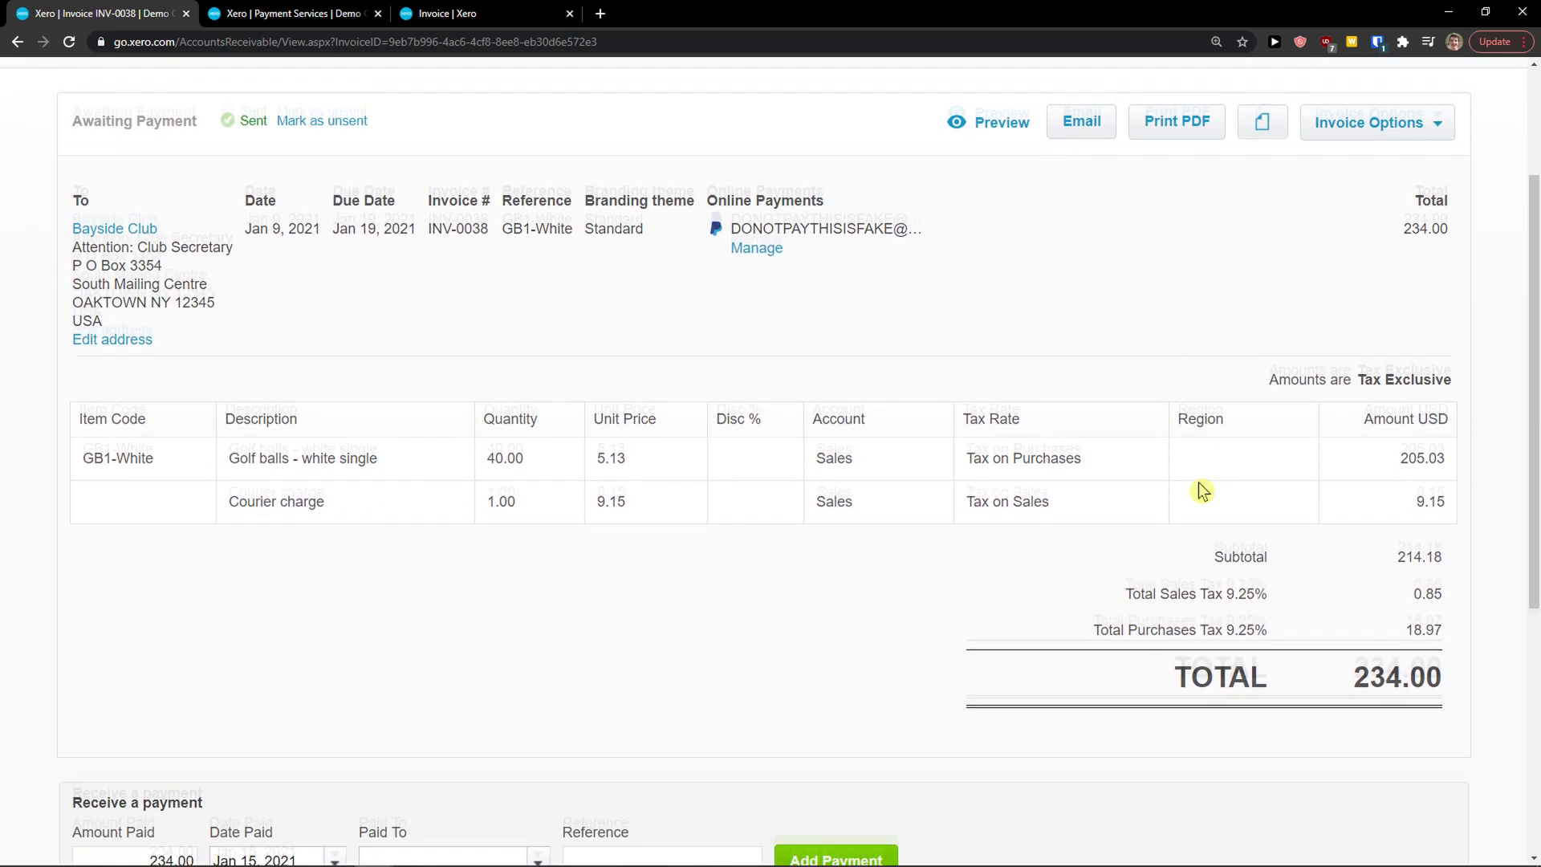
scroll(1105, 458, "down", 5)
scroll(1061, 460, "up", 3)
scroll(1054, 454, "up", 3)
Return to the list of all invoices and start a new invoice
left_click(18, 41)
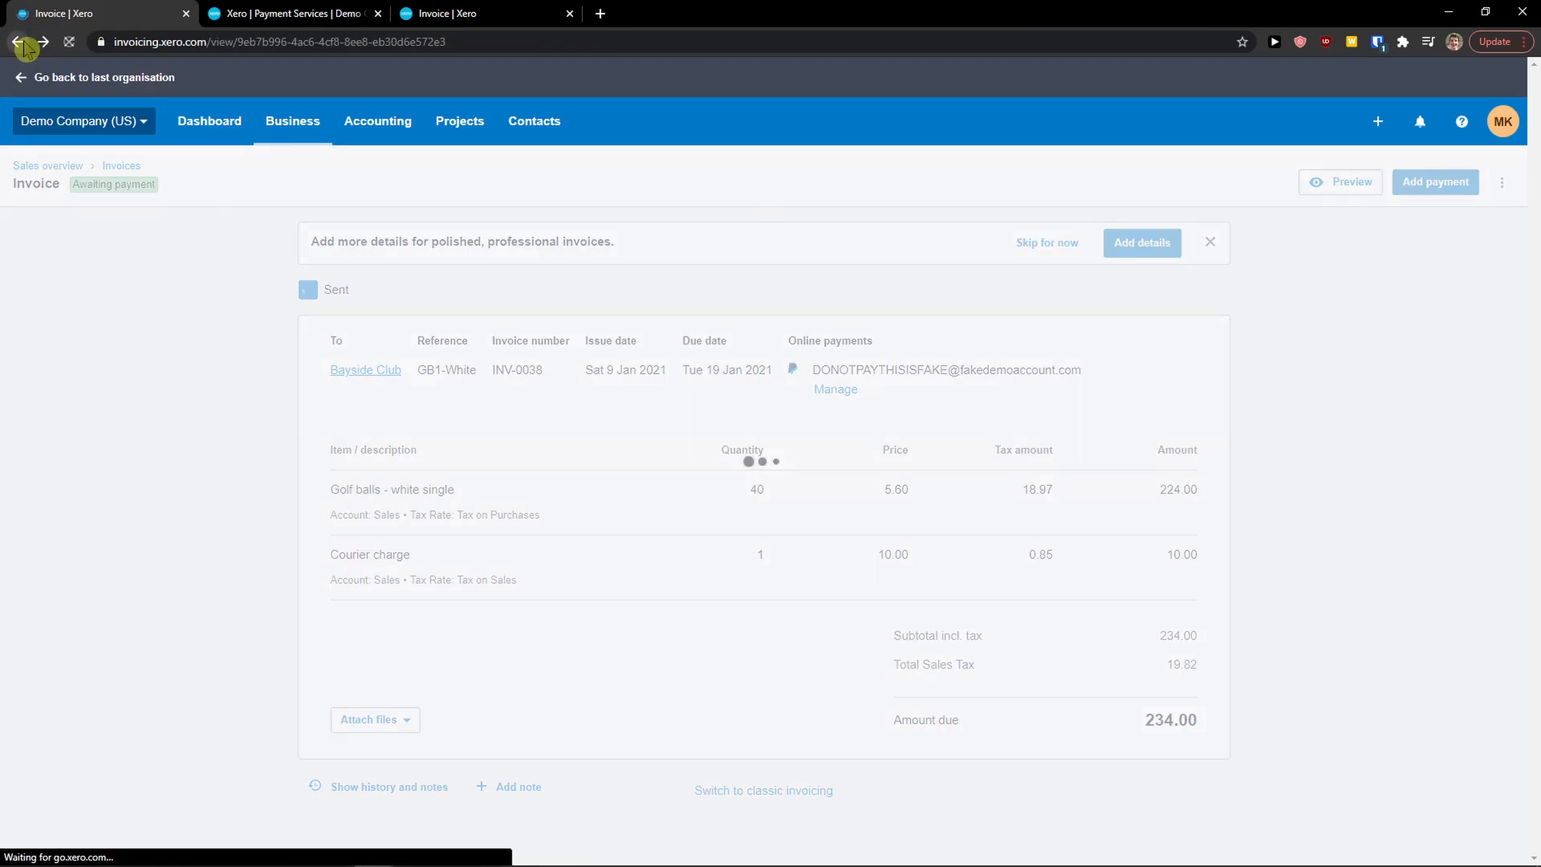
left_click(17, 42)
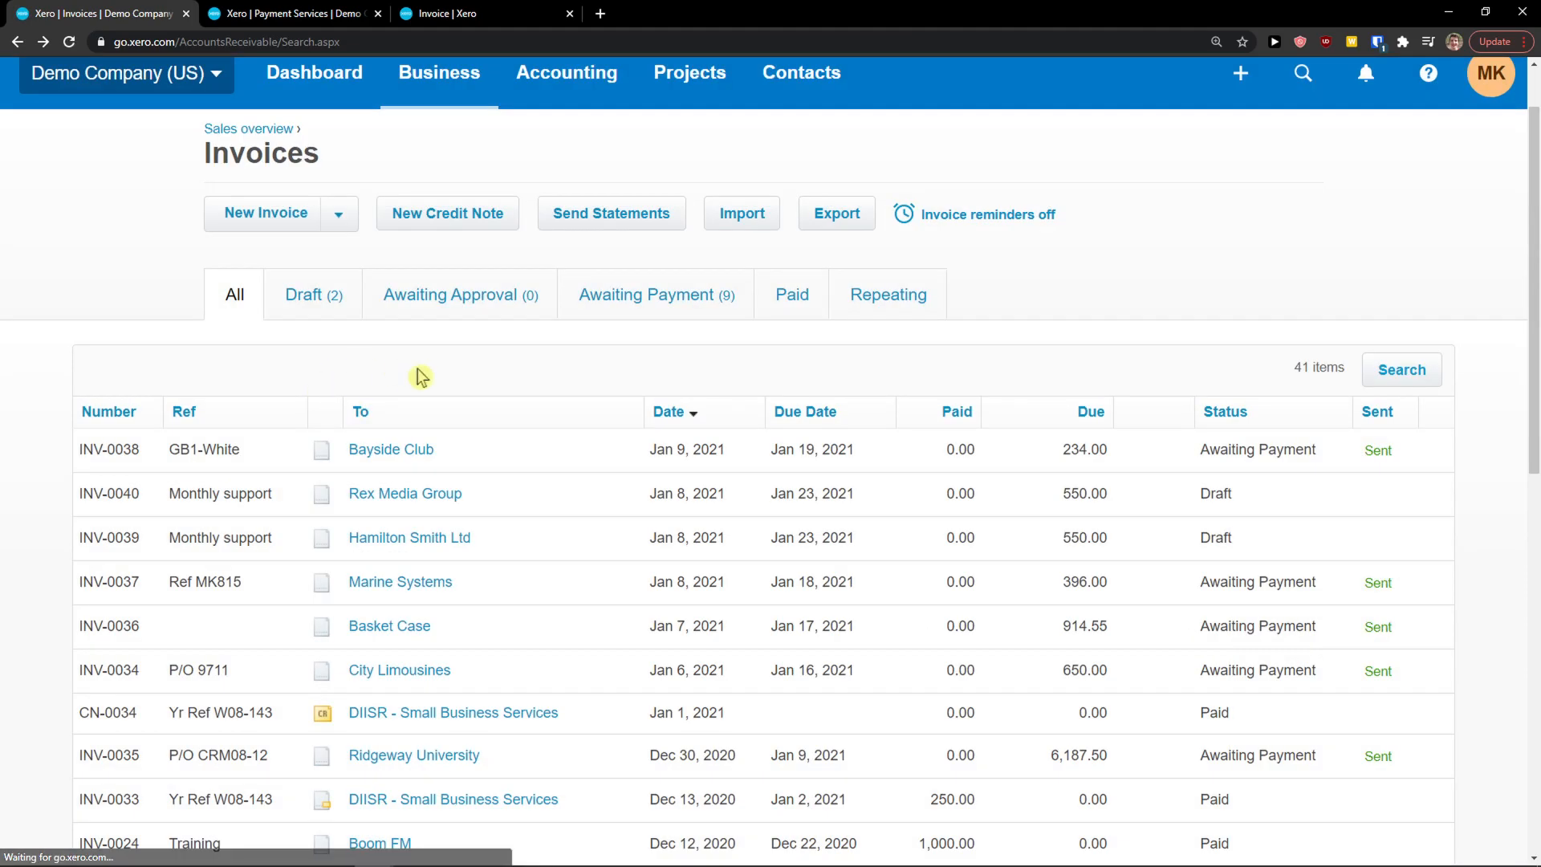
scroll(354, 329, "down", 2)
scroll(346, 264, "up", 2)
left_click(338, 215)
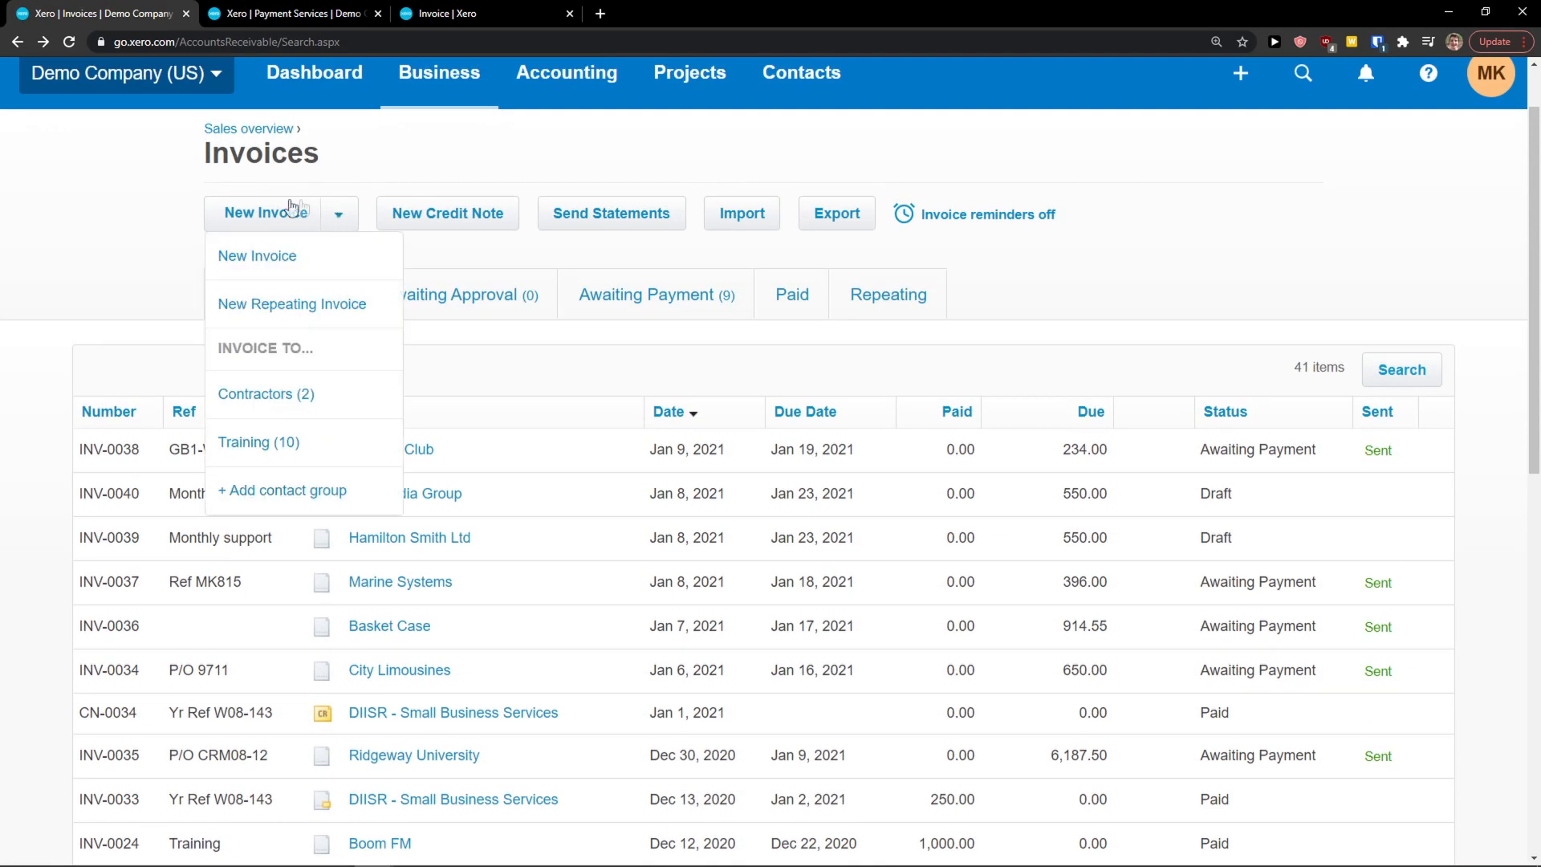
left_click(282, 265)
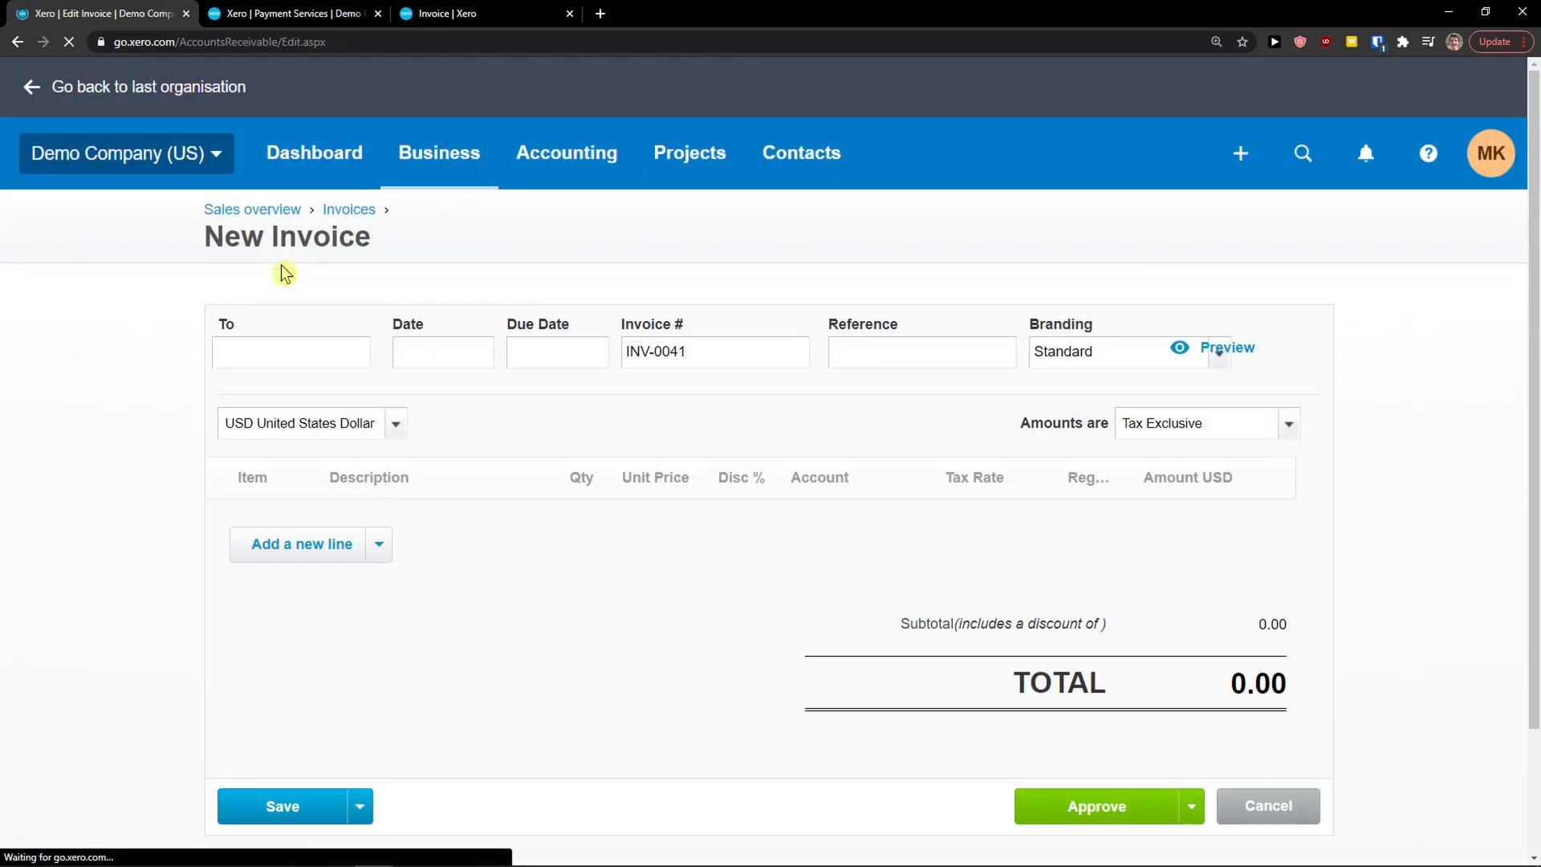
Address the new invoice to Office Supplies Company
scroll(175, 321, "down", 1)
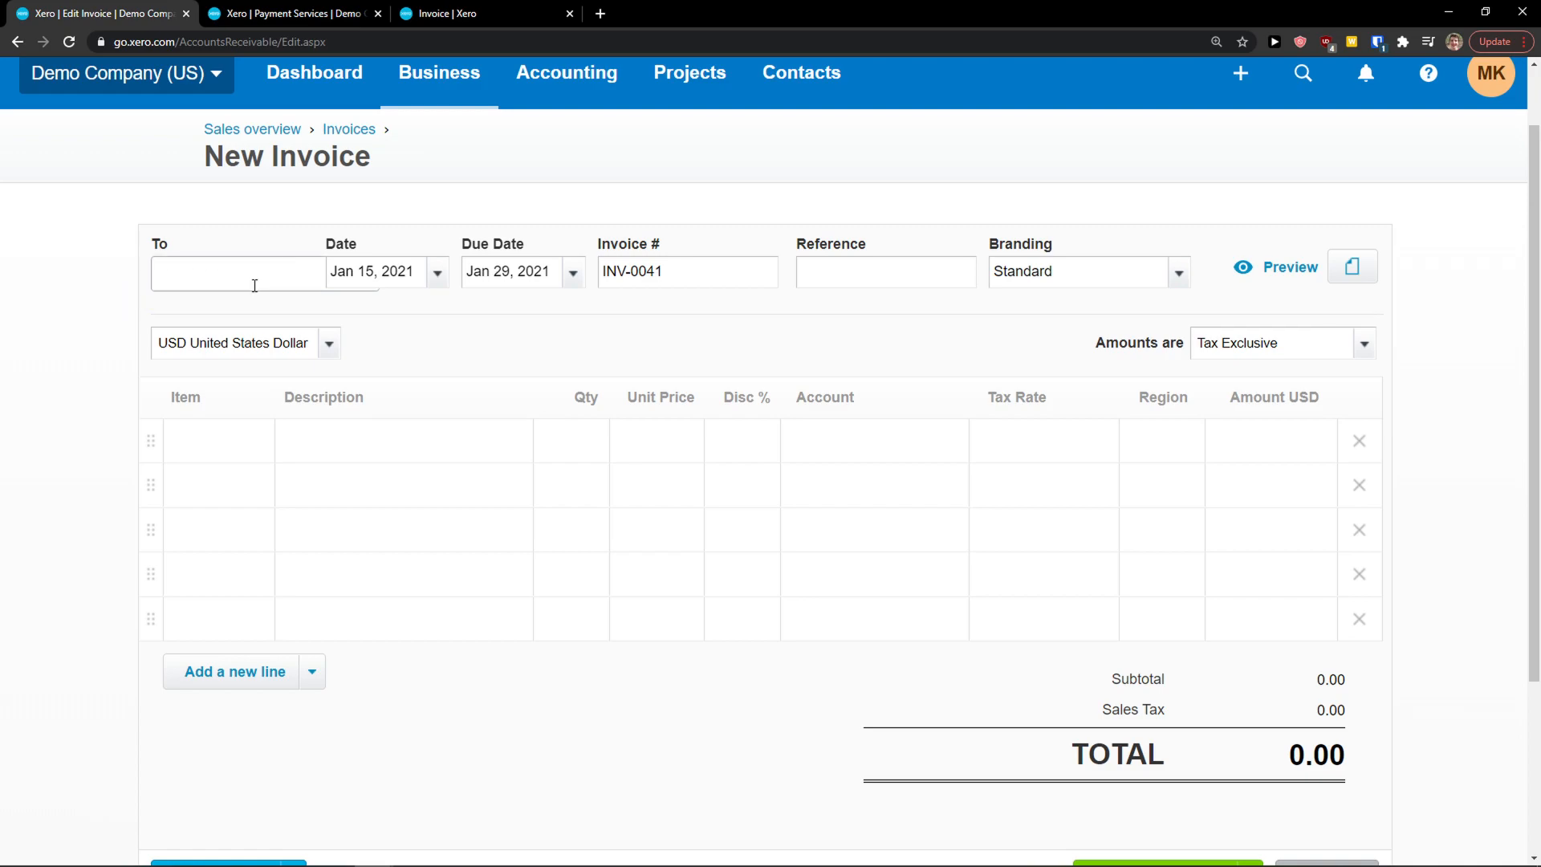
type("o")
left_click(307, 374)
mouse_move(252, 287)
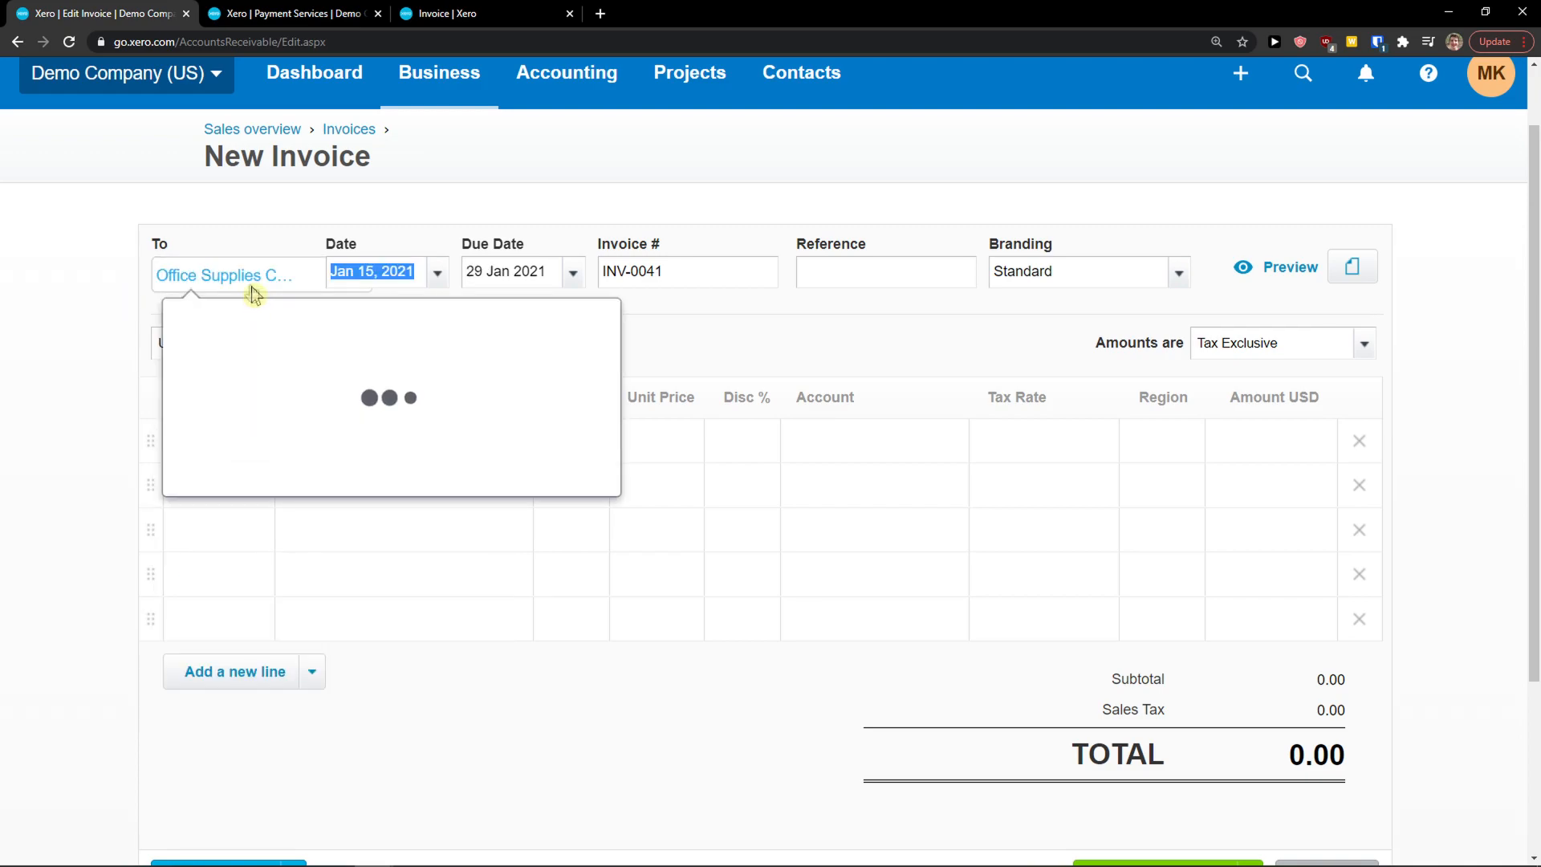
left_click(136, 369)
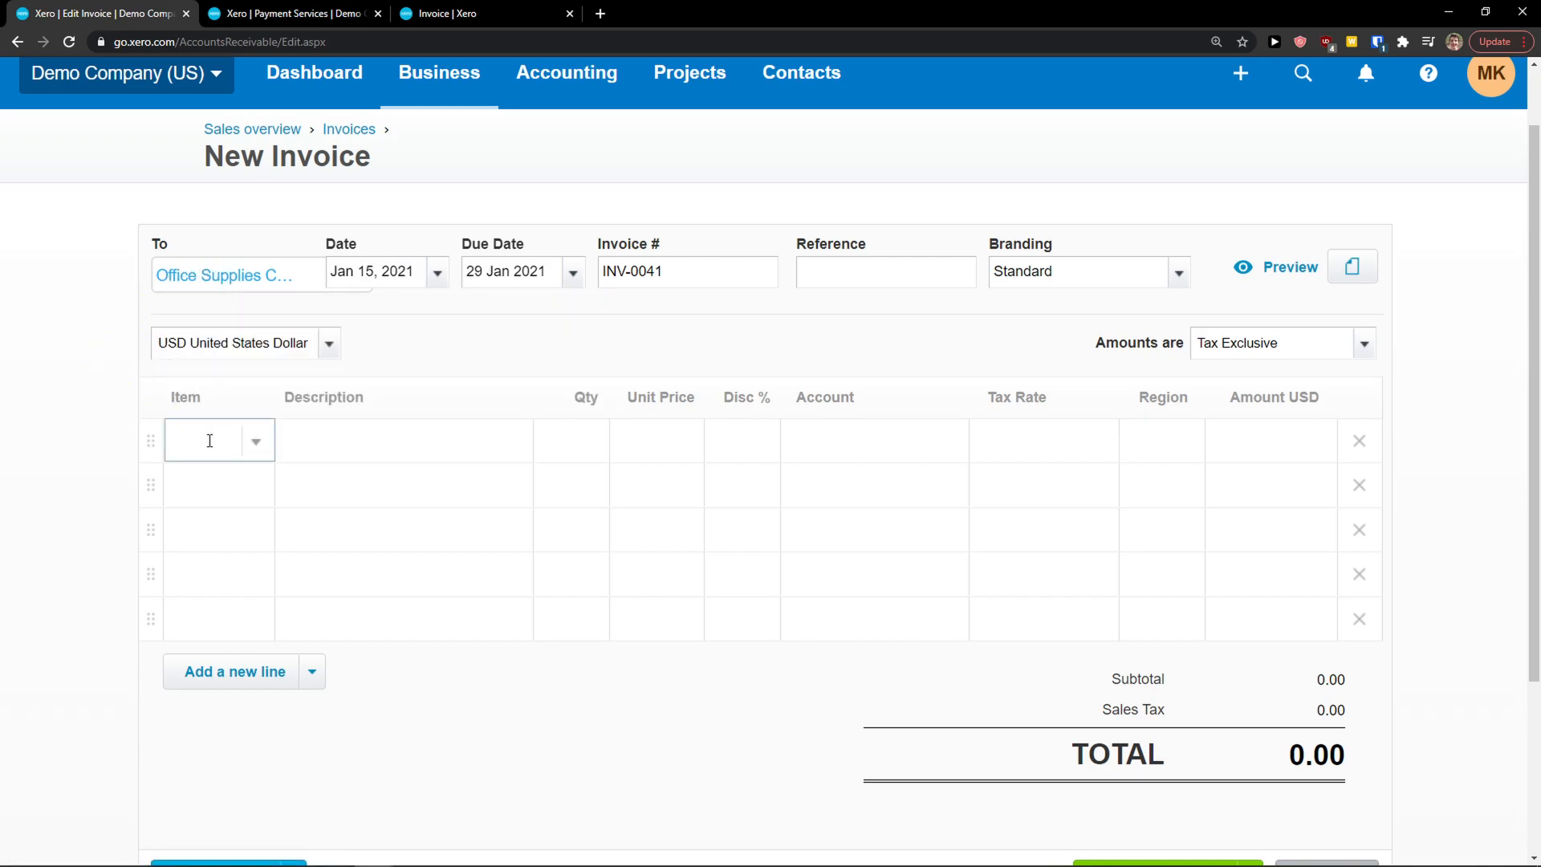
Add the item GB1-White: Golf balls - white single to the invoice's first line
type("1")
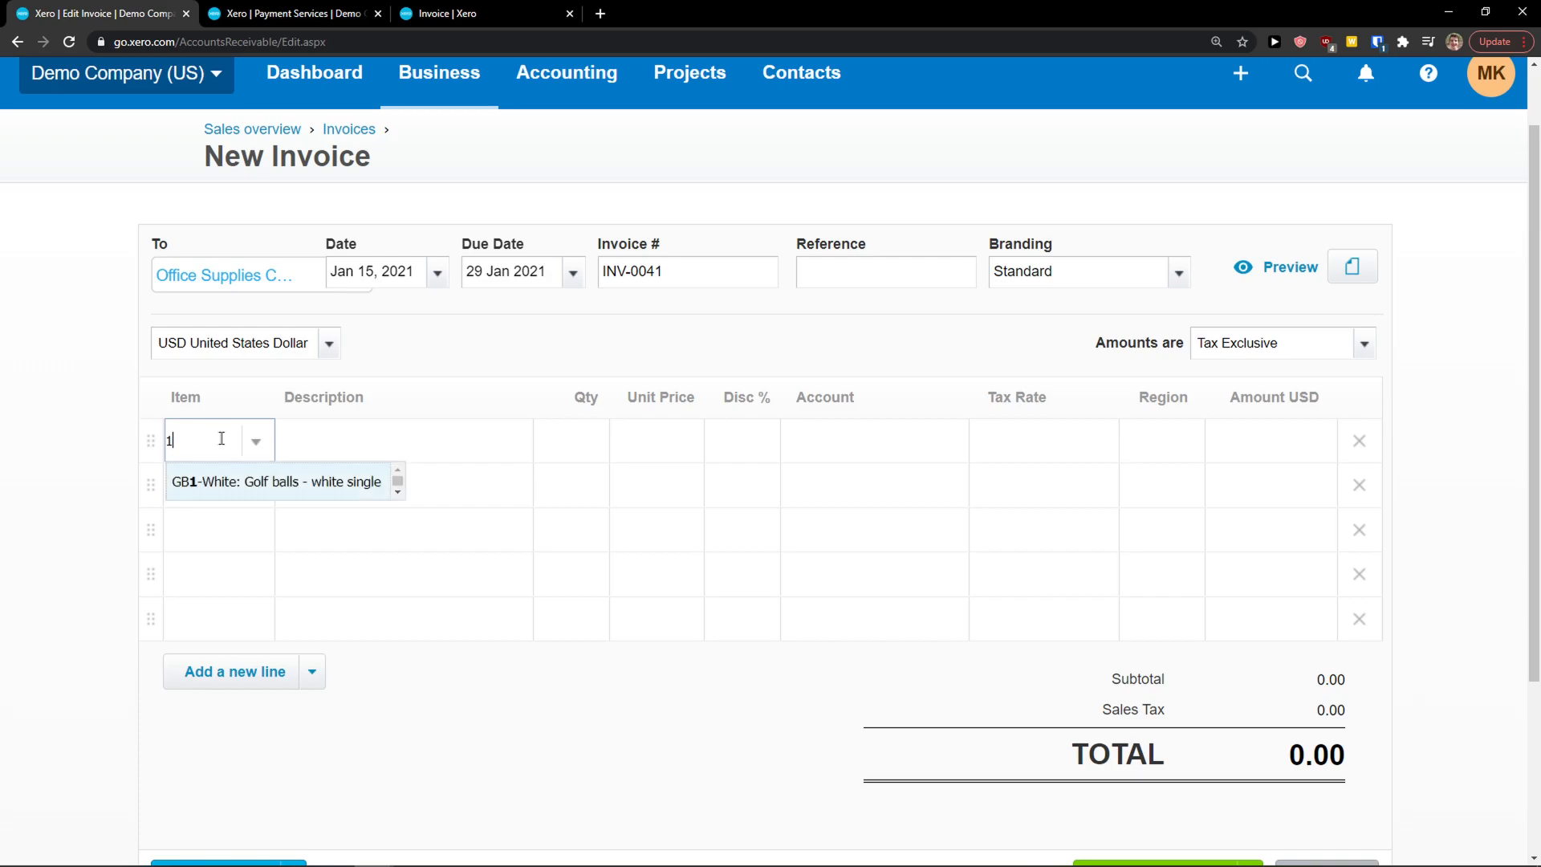
left_click(240, 486)
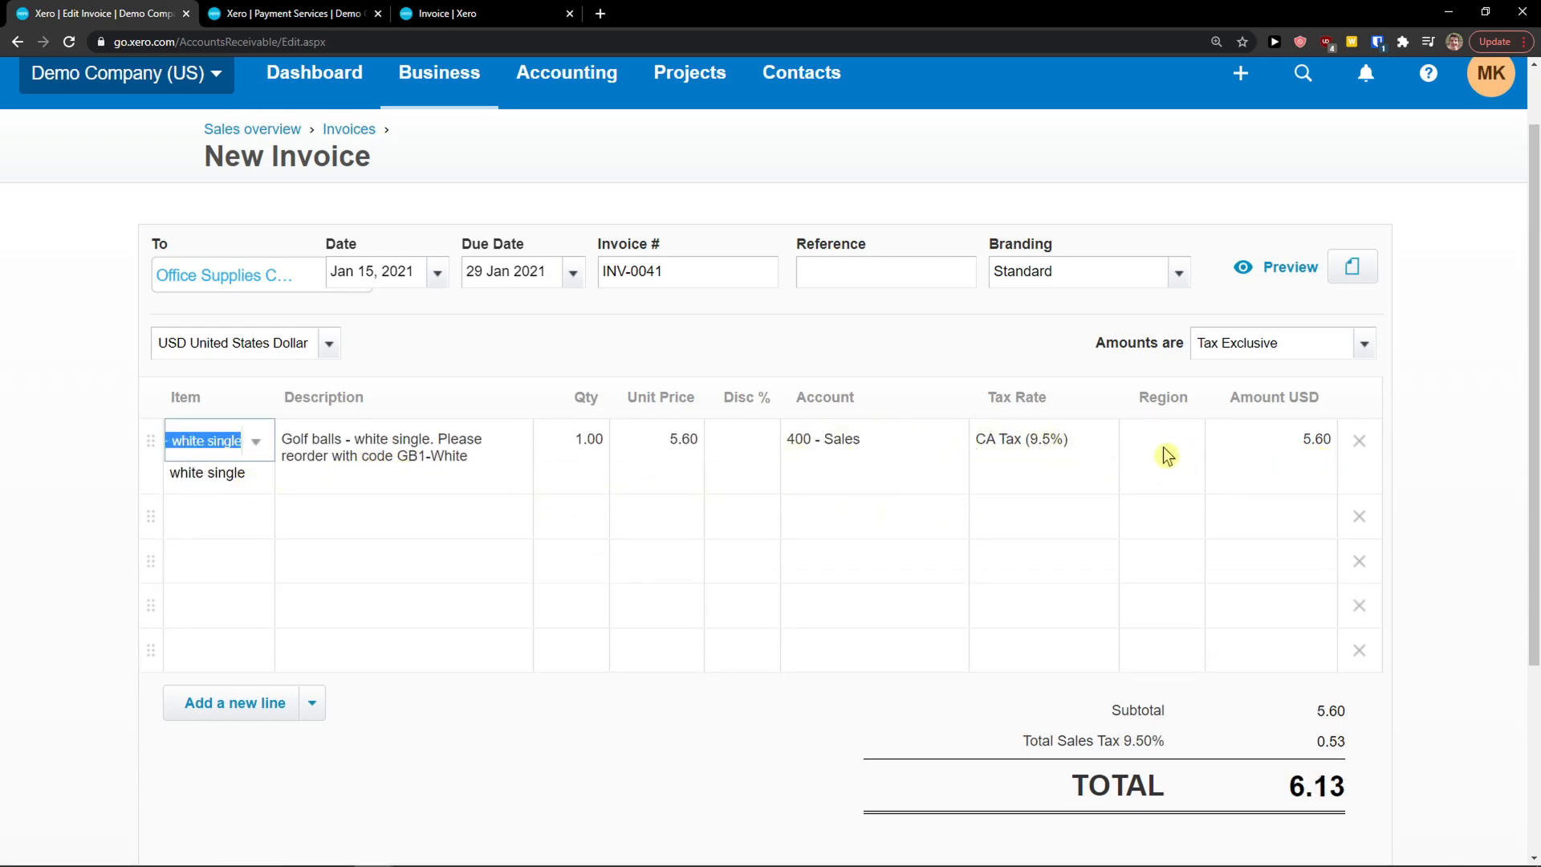
scroll(389, 566, "down", 3)
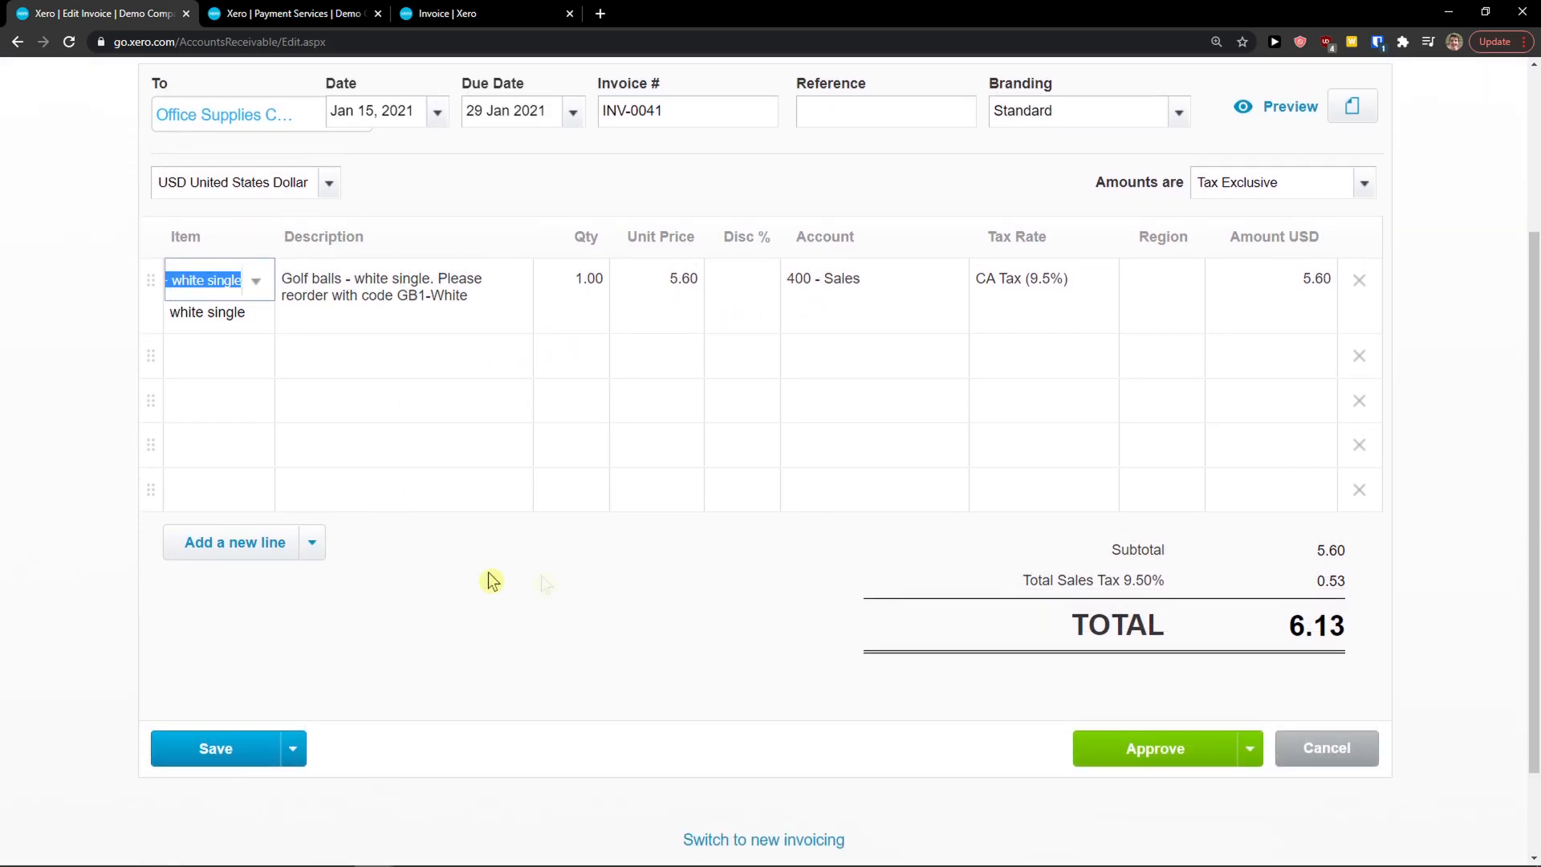
scroll(1108, 691, "up", 3)
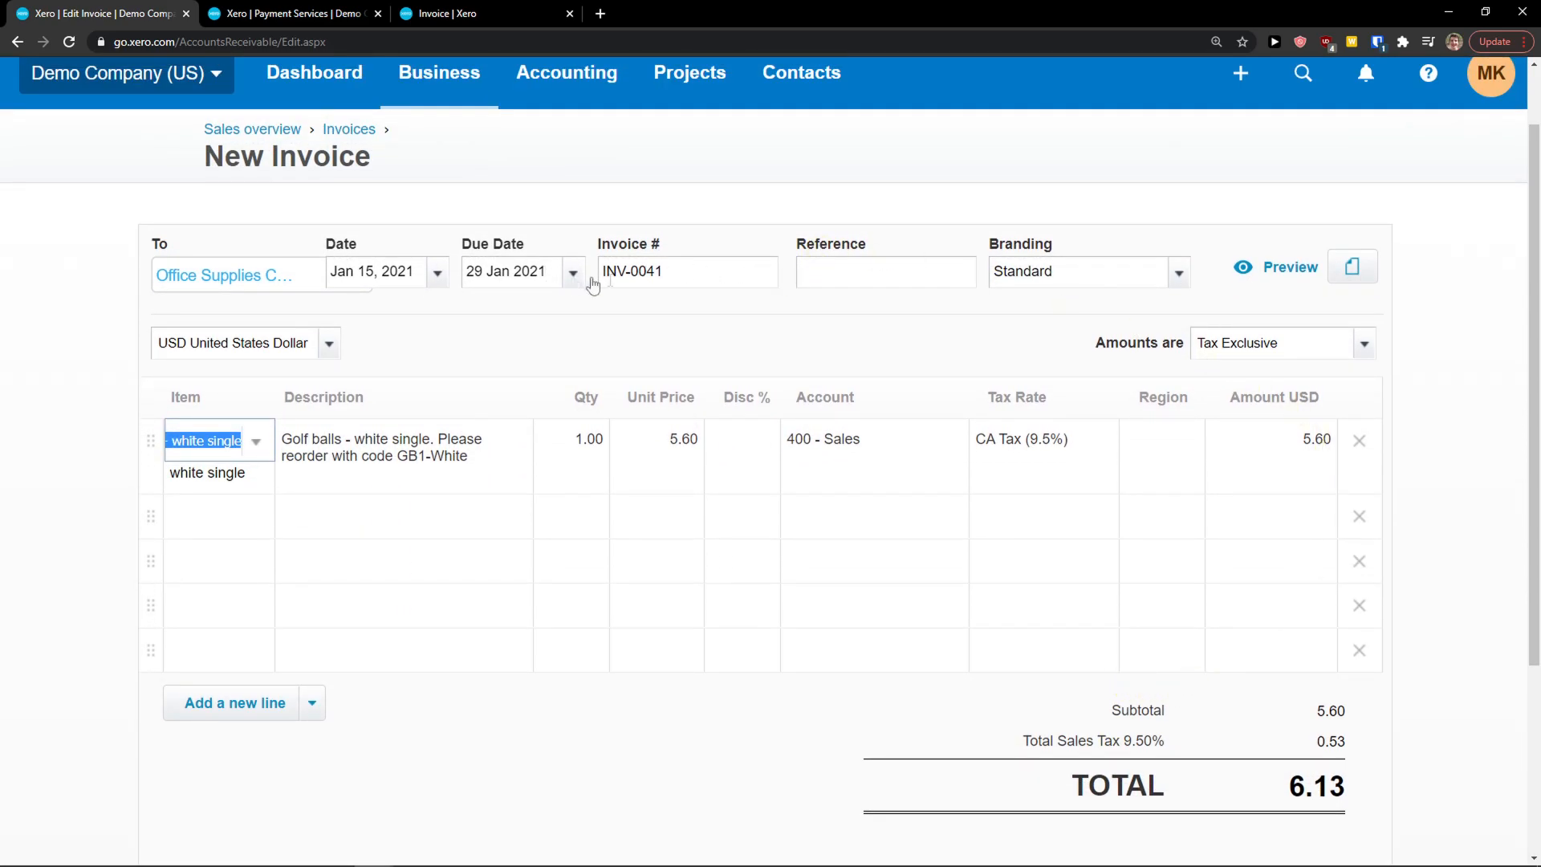
left_click(591, 281)
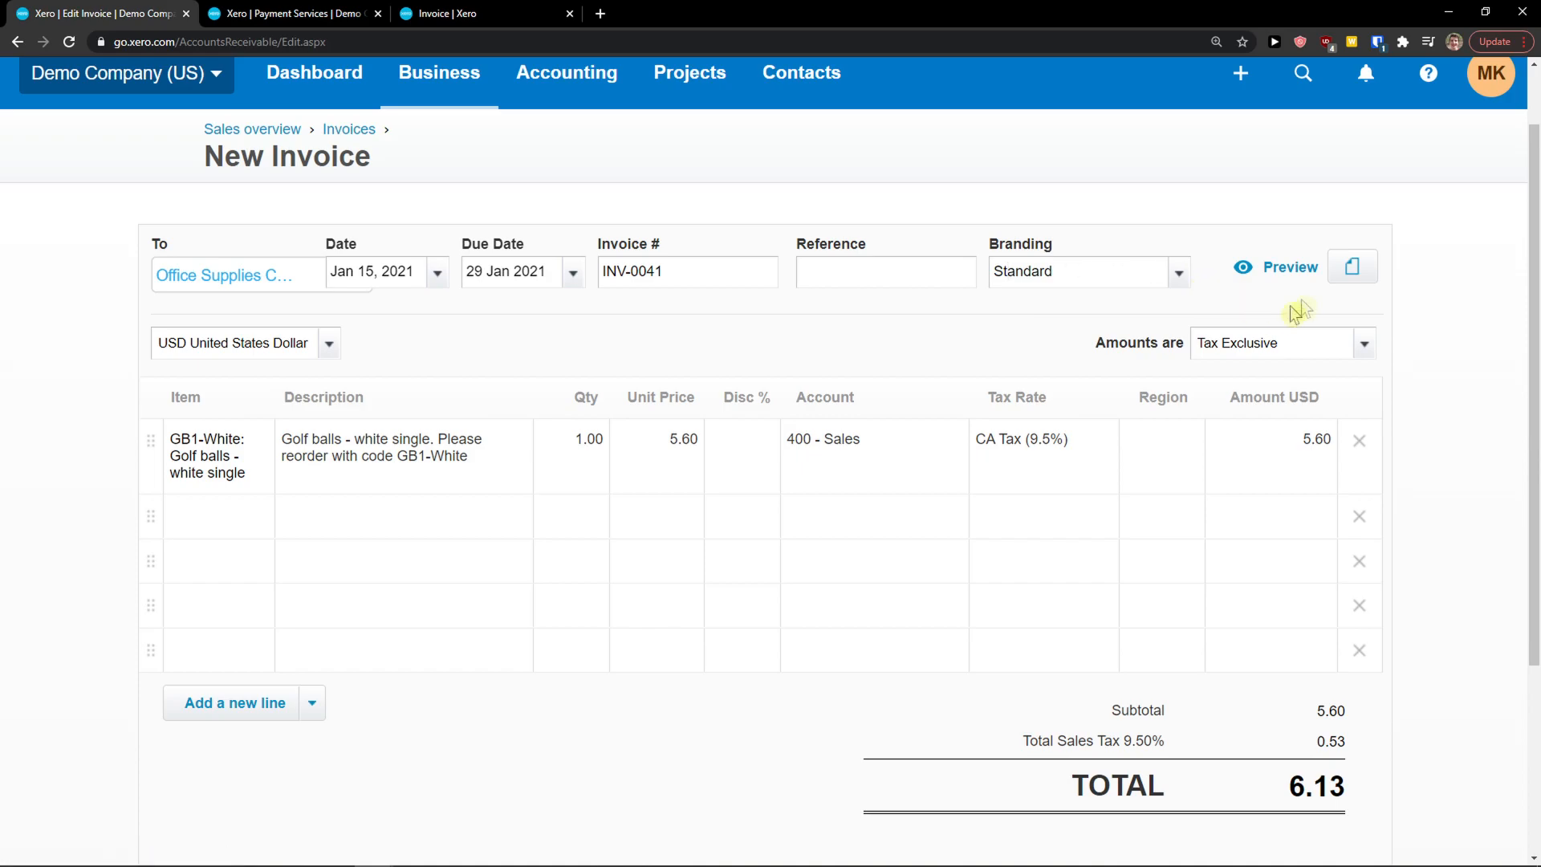
Preview the draft Office Supplies Company invoice, look through it and close the preview
left_click(1289, 271)
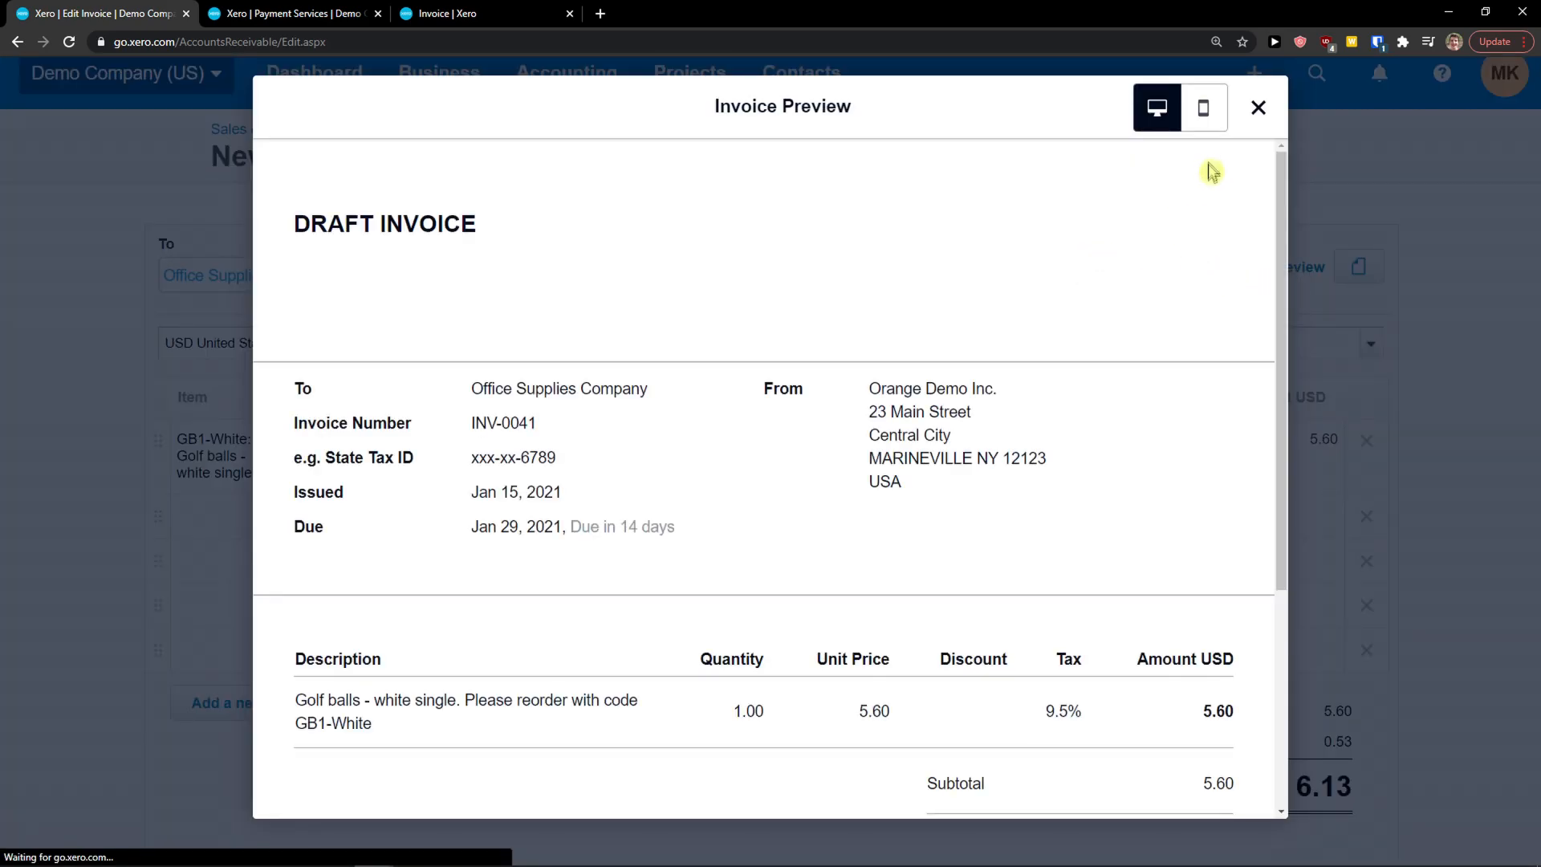
scroll(1080, 301, "down", 3)
scroll(1079, 301, "up", 2)
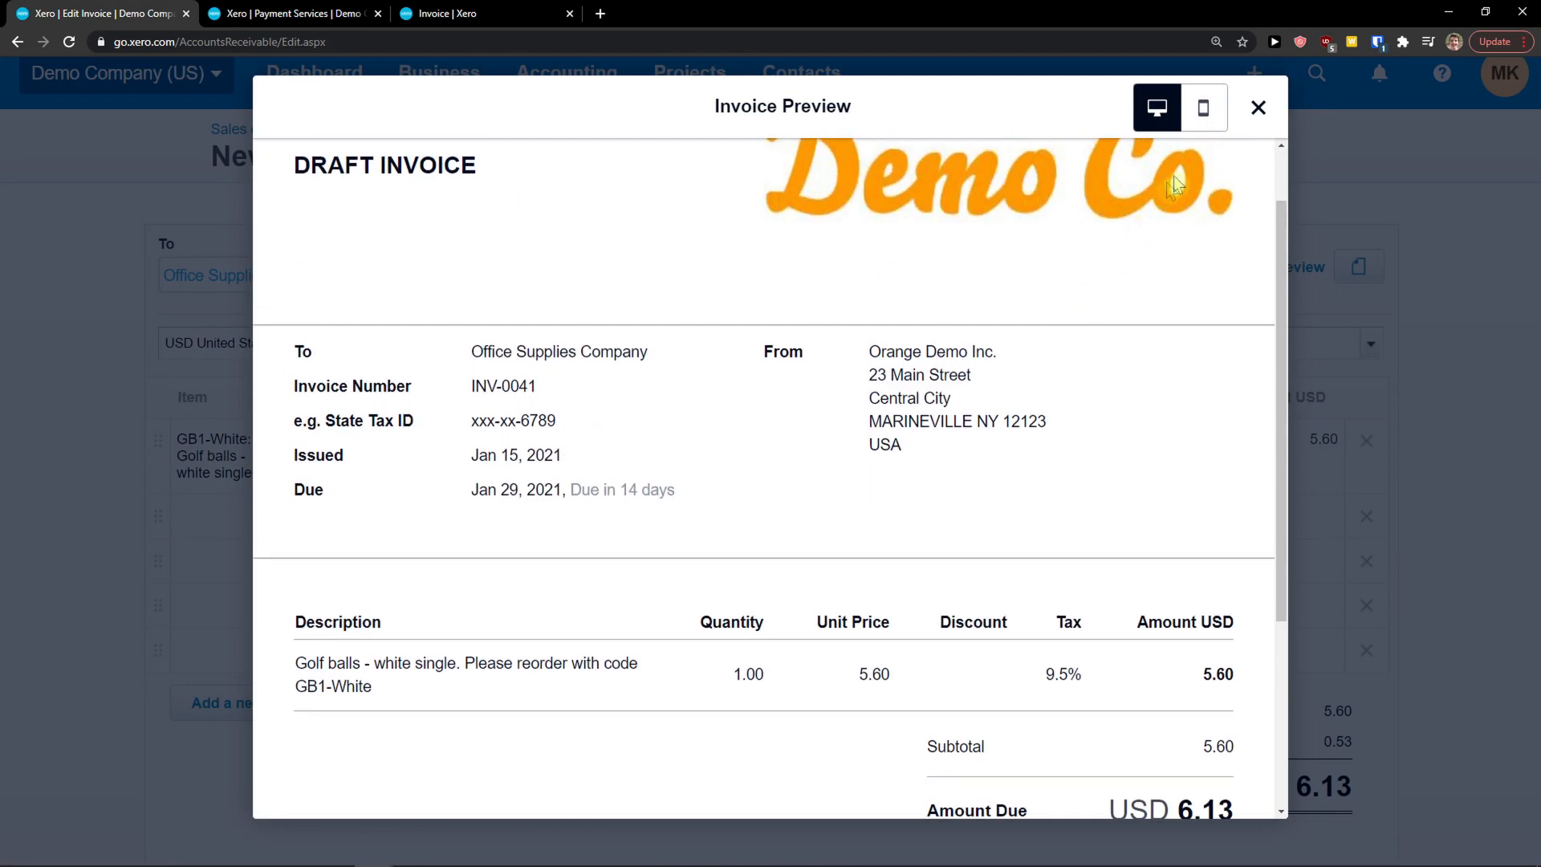
left_click(1258, 109)
Look at the approval options for the Office Supplies Company invoice and approve it
scroll(907, 426, "down", 3)
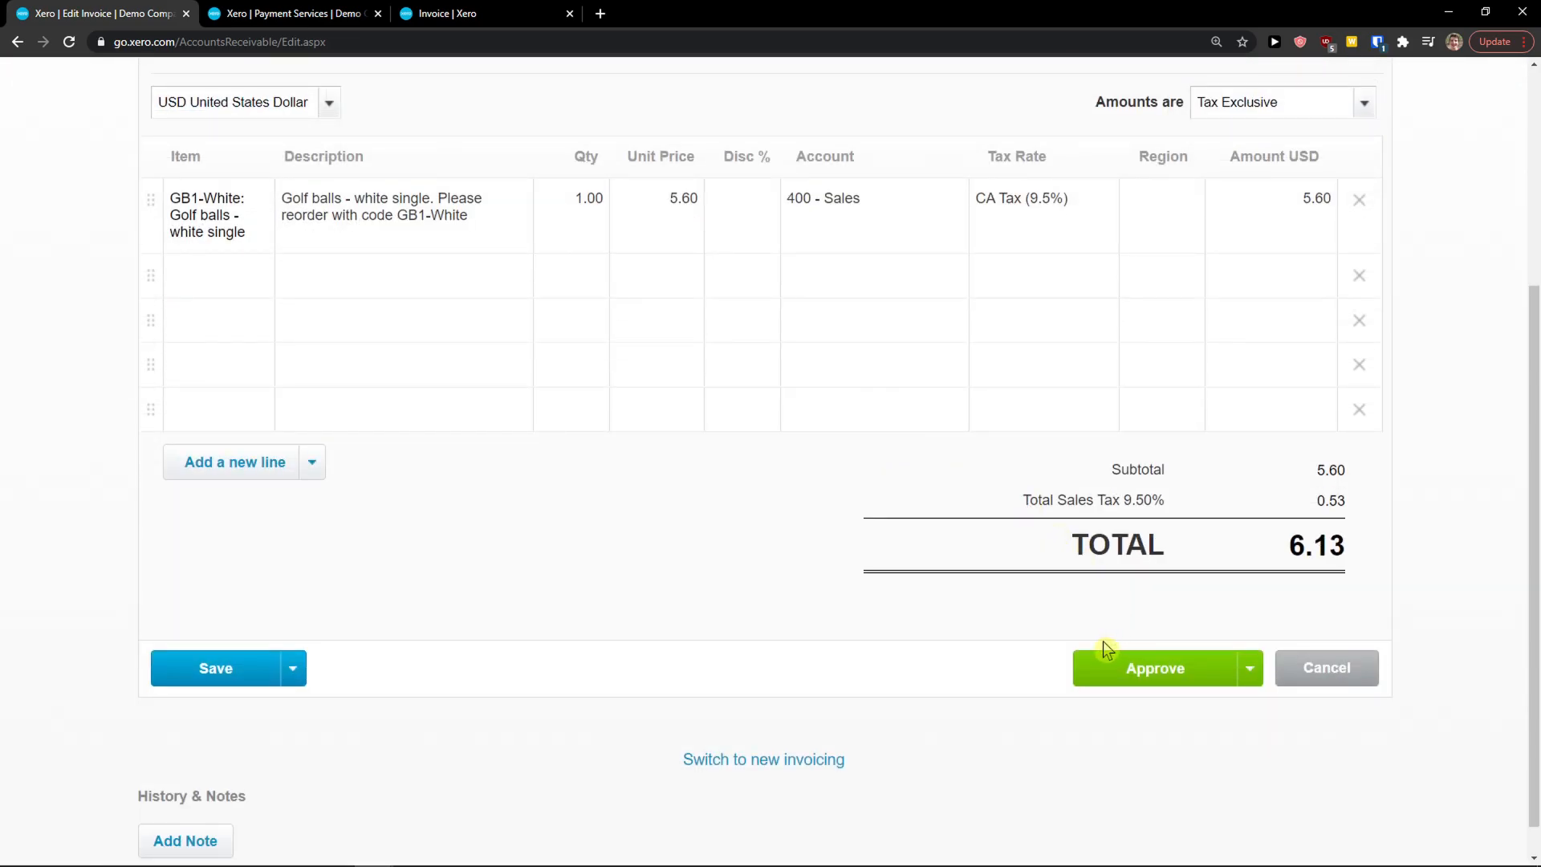
left_click(1250, 670)
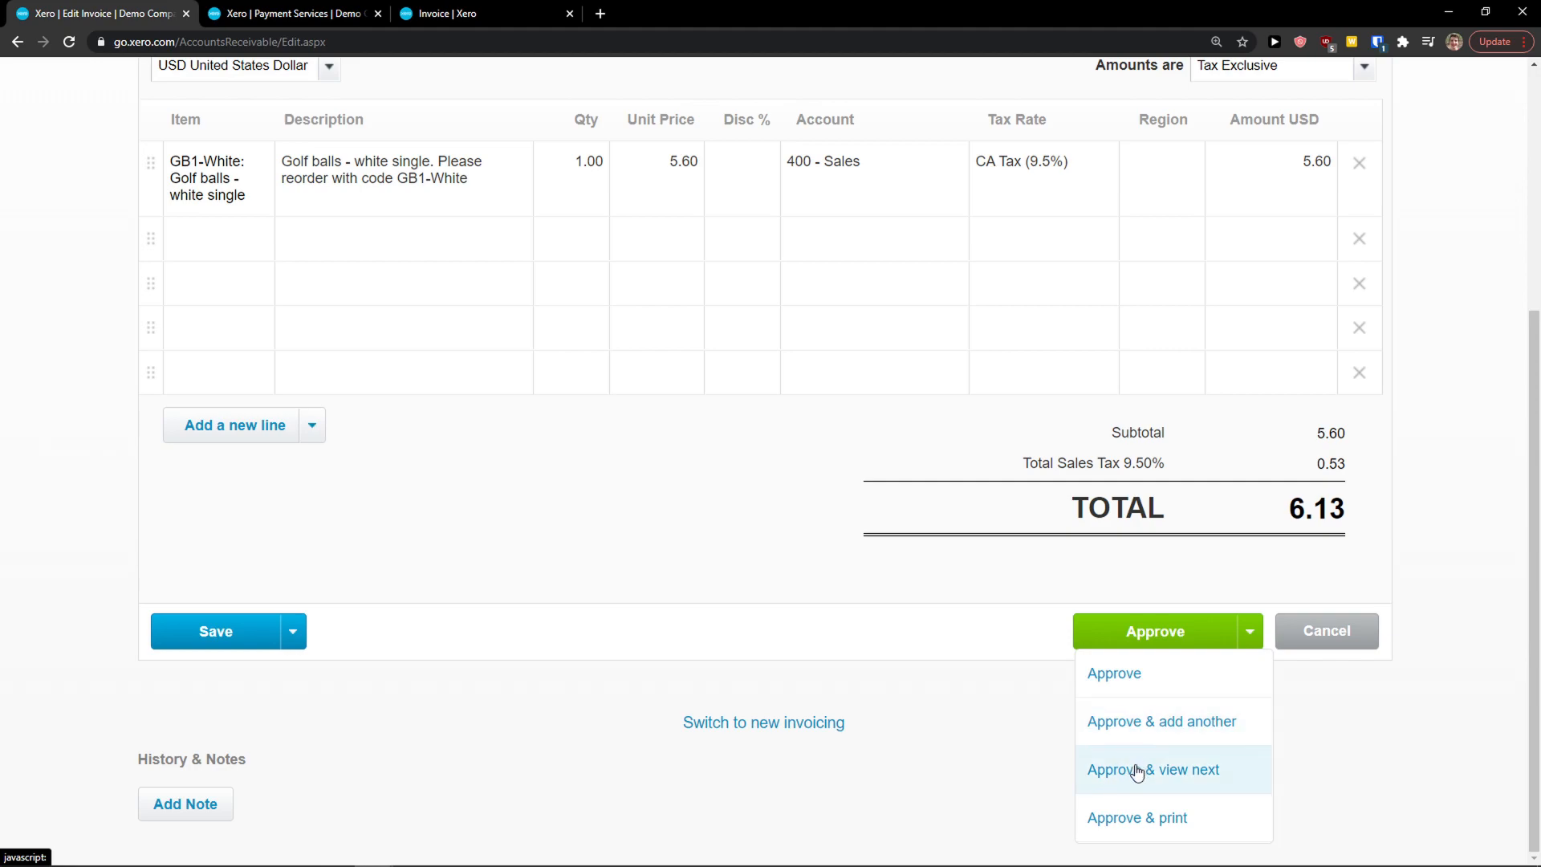
left_click(1006, 753)
left_click(1122, 643)
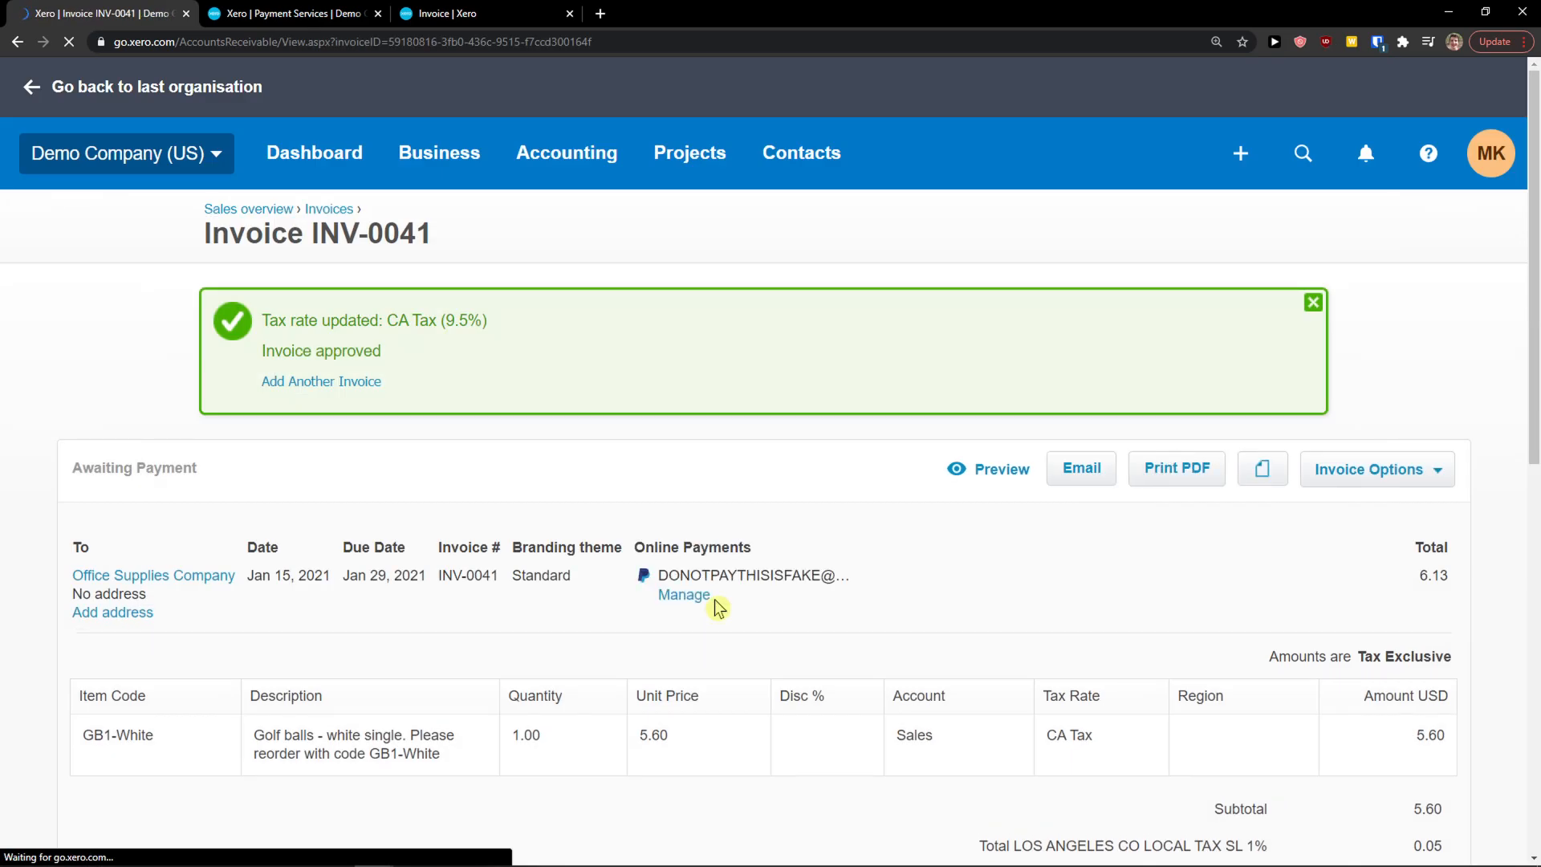
Review the approved invoice's details, tax breakdown, payment section and history
scroll(706, 598, "up", 1)
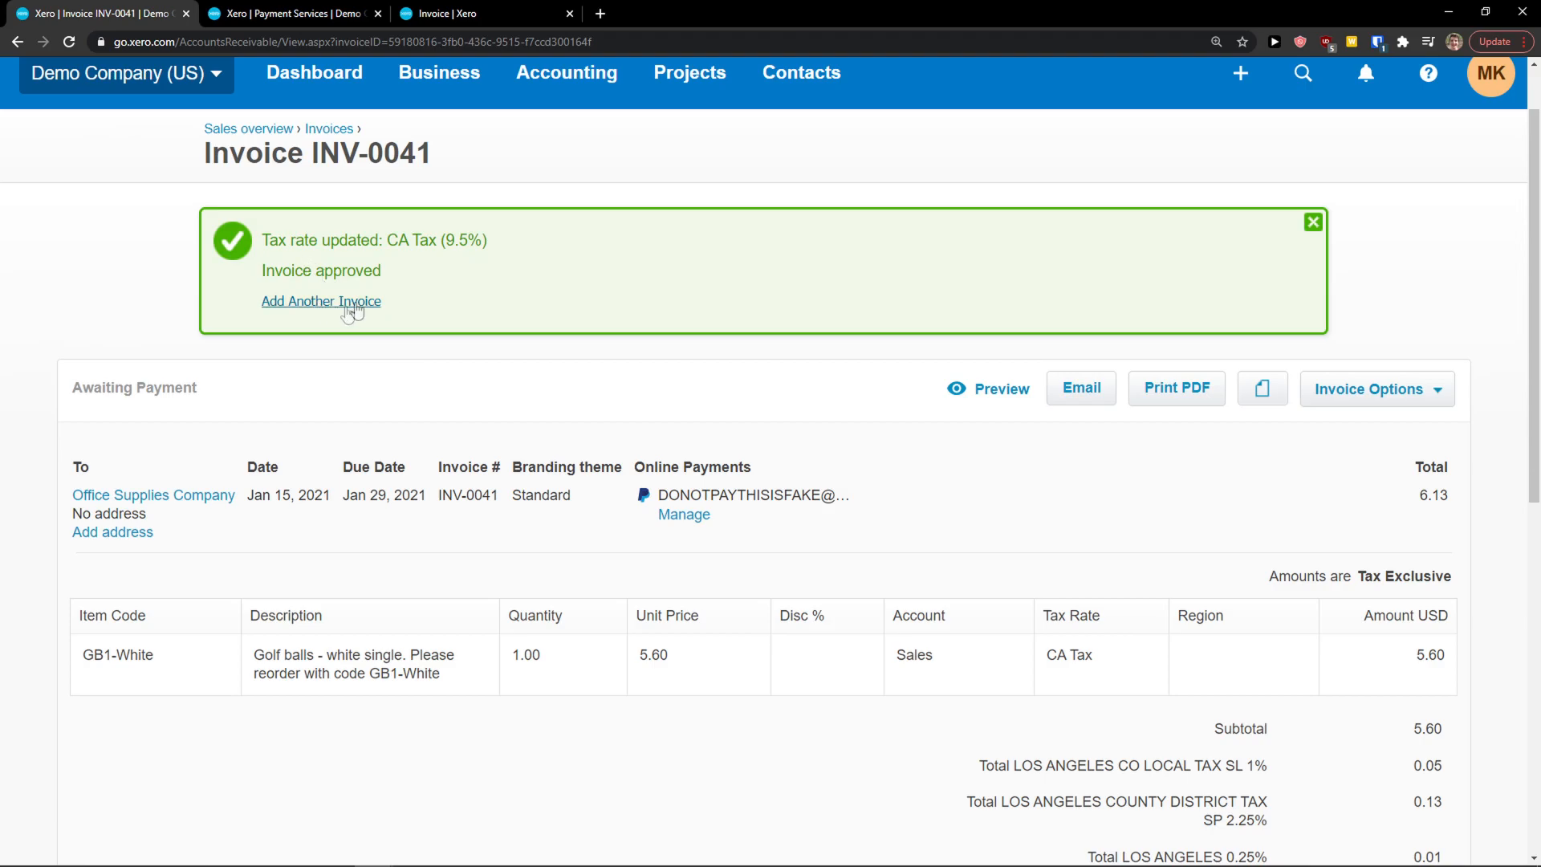
scroll(349, 440, "down", 2)
scroll(478, 478, "down", 5)
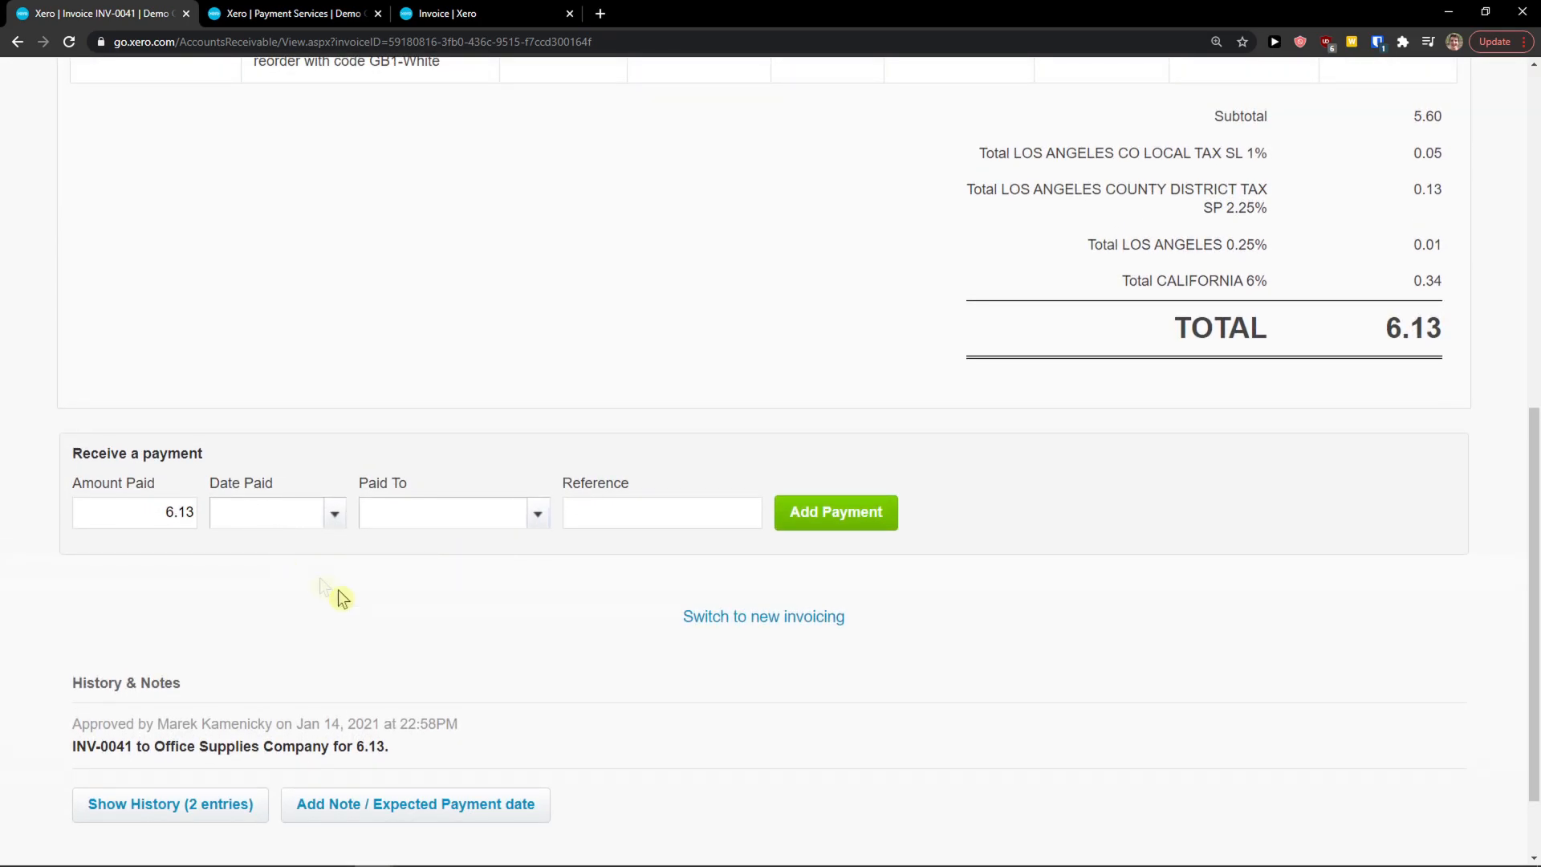
scroll(320, 578, "up", 9)
Go to the quotes and create a new quote for the customer Swanston Security
left_click(416, 178)
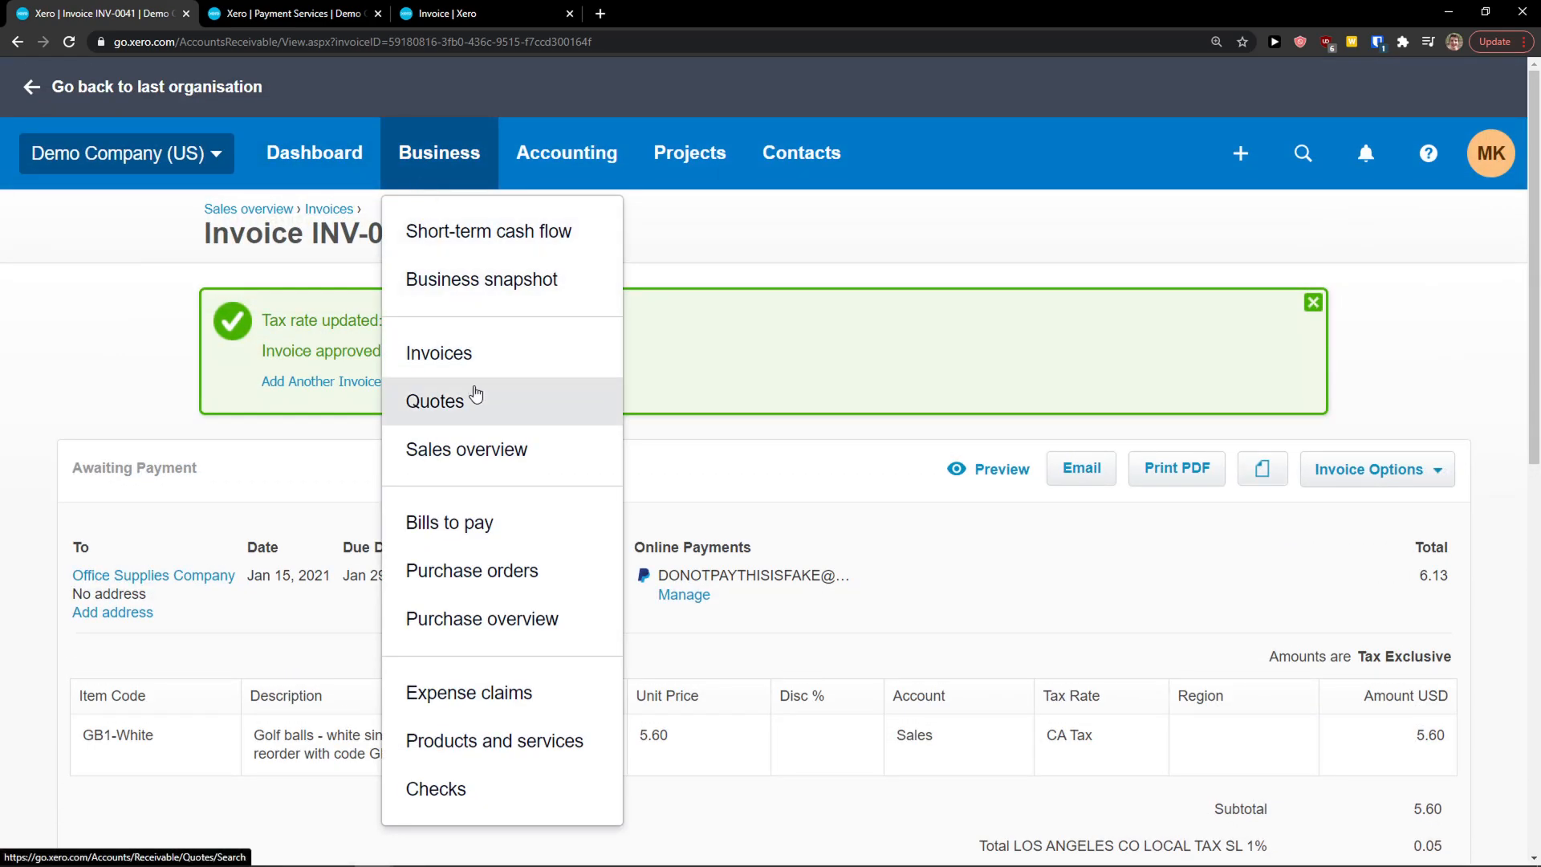
left_click(504, 406)
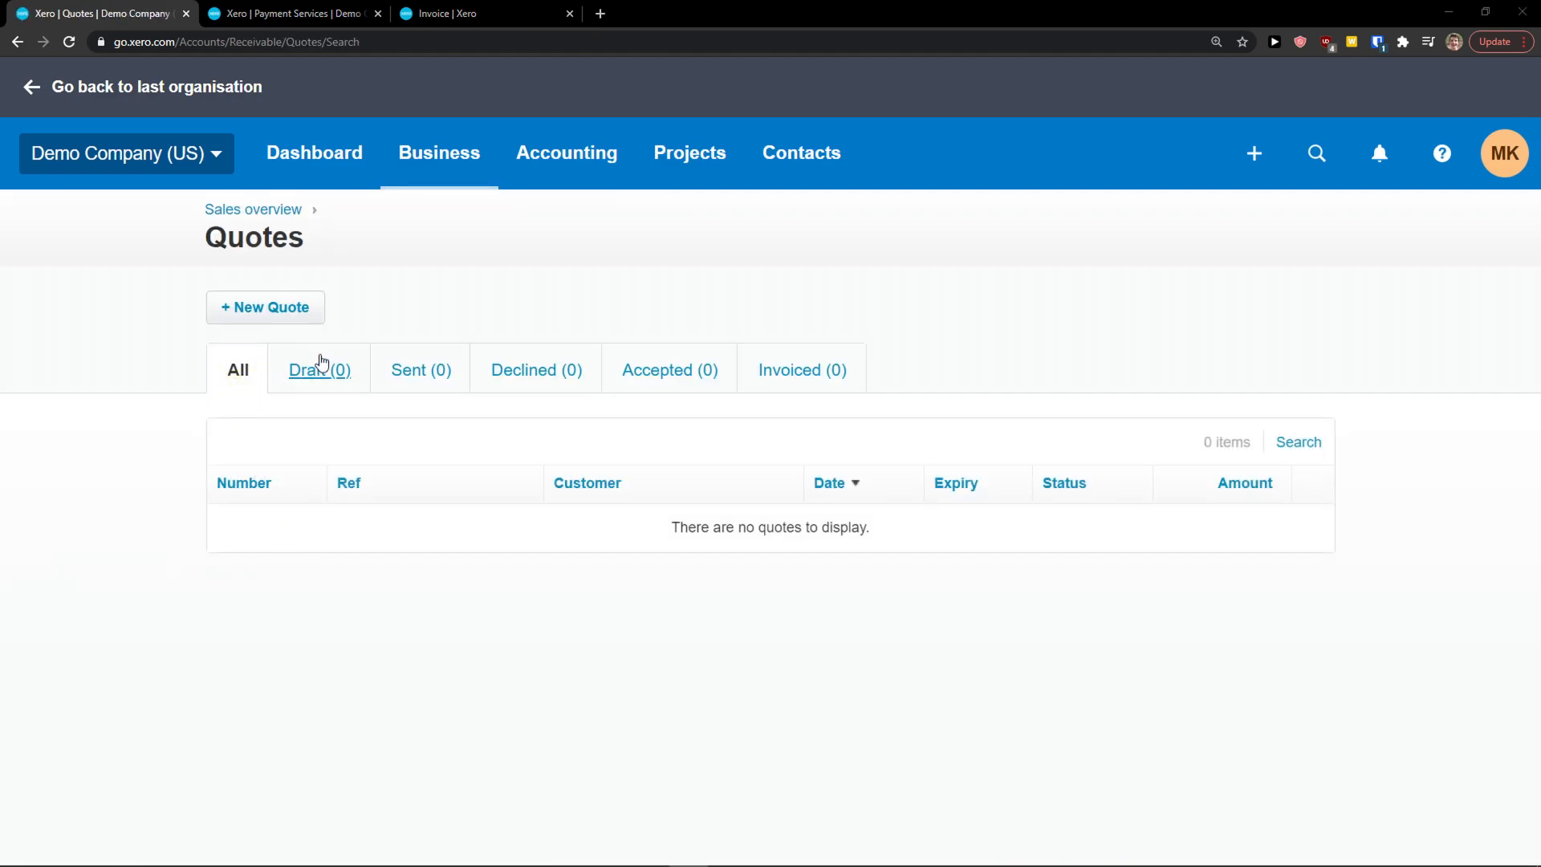
left_click(283, 324)
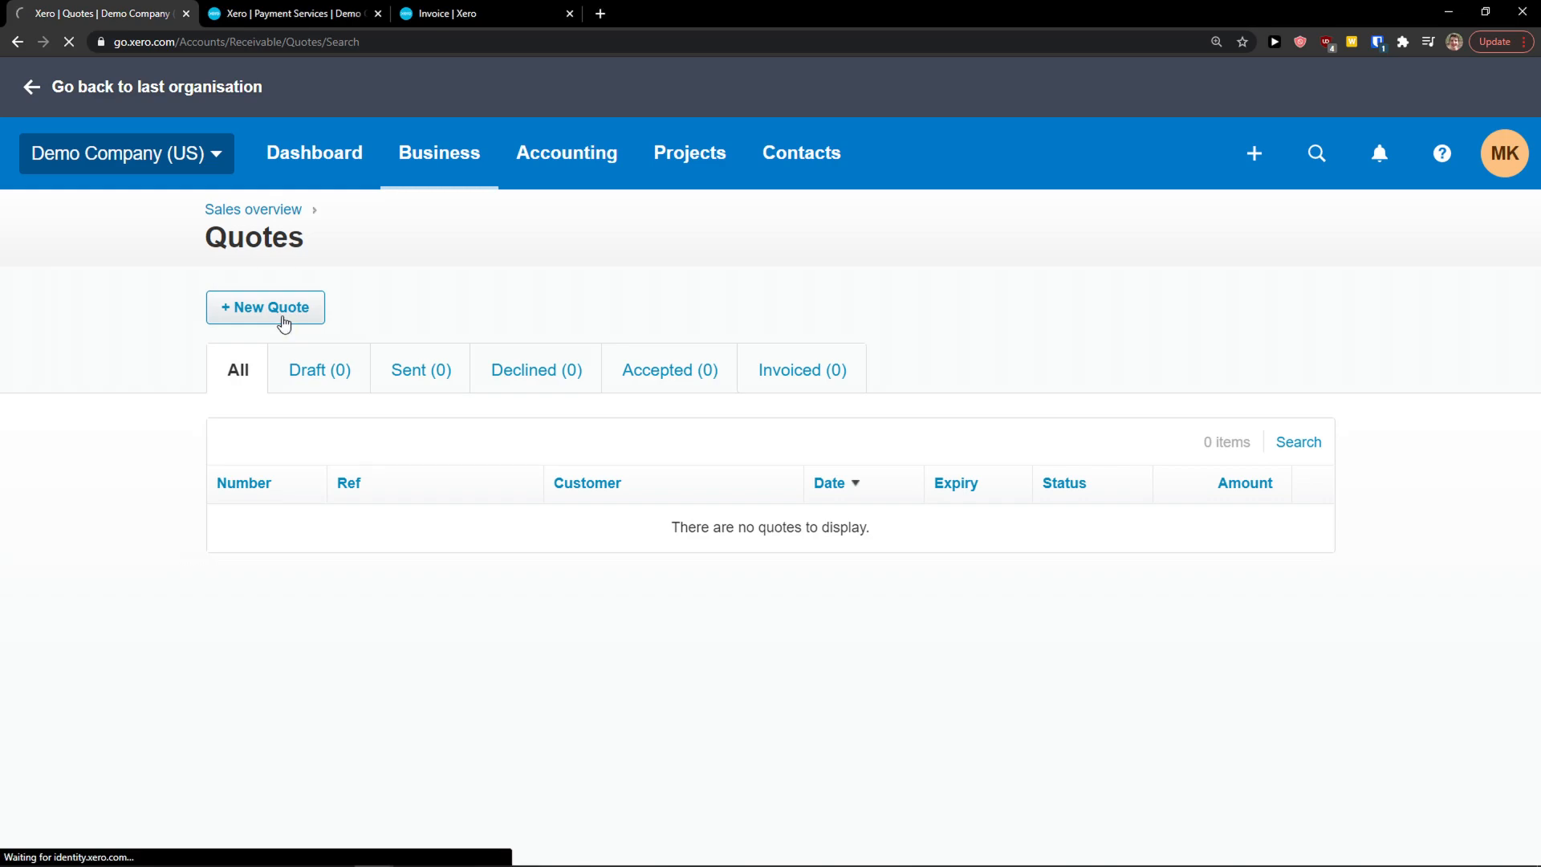
type("sw")
left_click(378, 448)
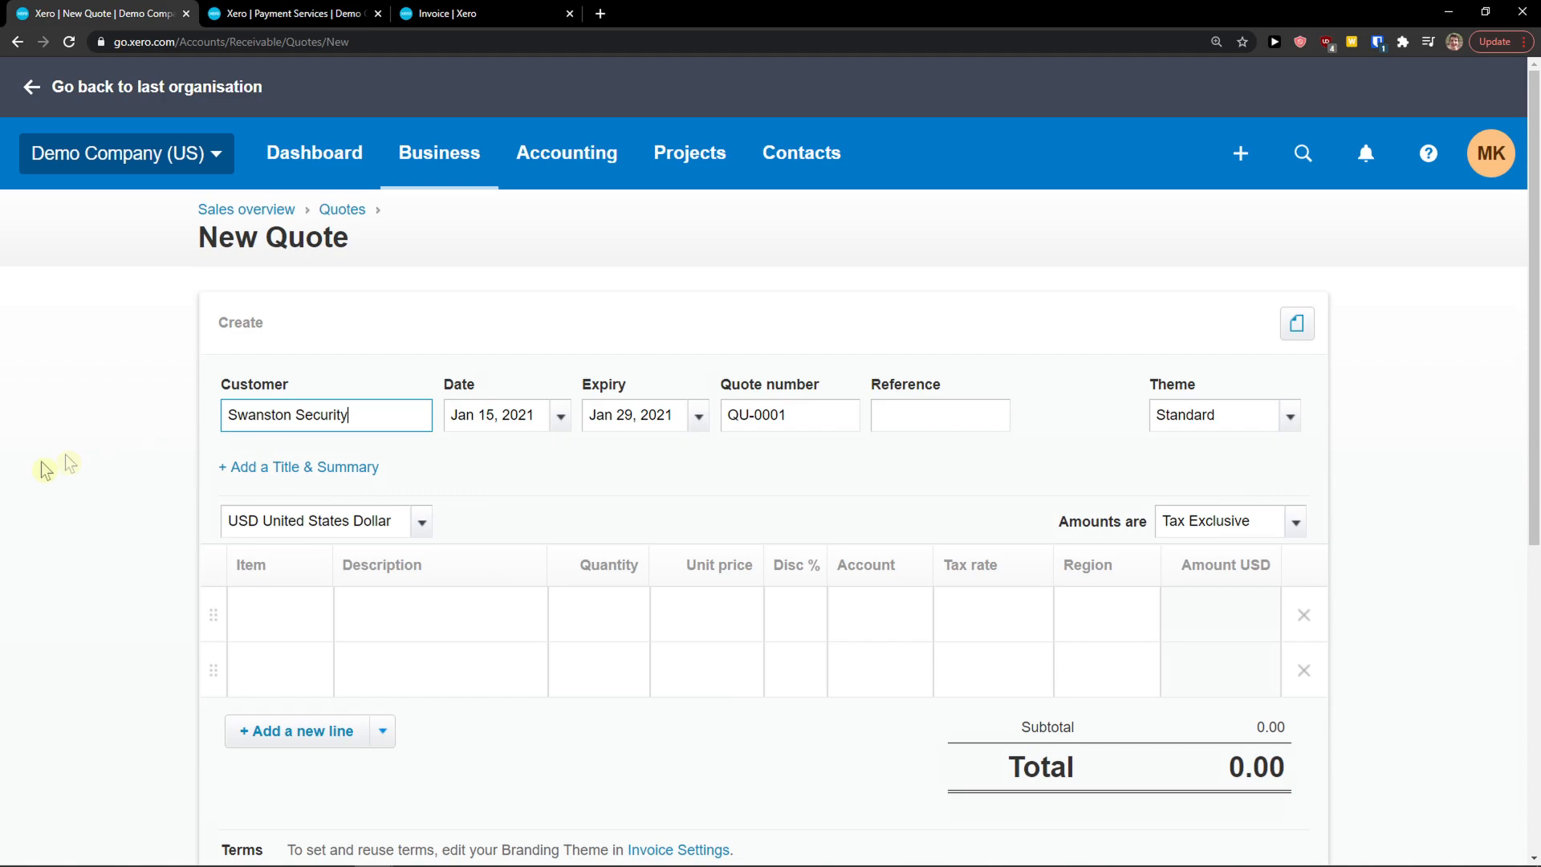
Add a title and a summary to the quote, entering 1 for each
scroll(233, 476, "down", 1)
left_click(249, 394)
scroll(352, 431, "down", 2)
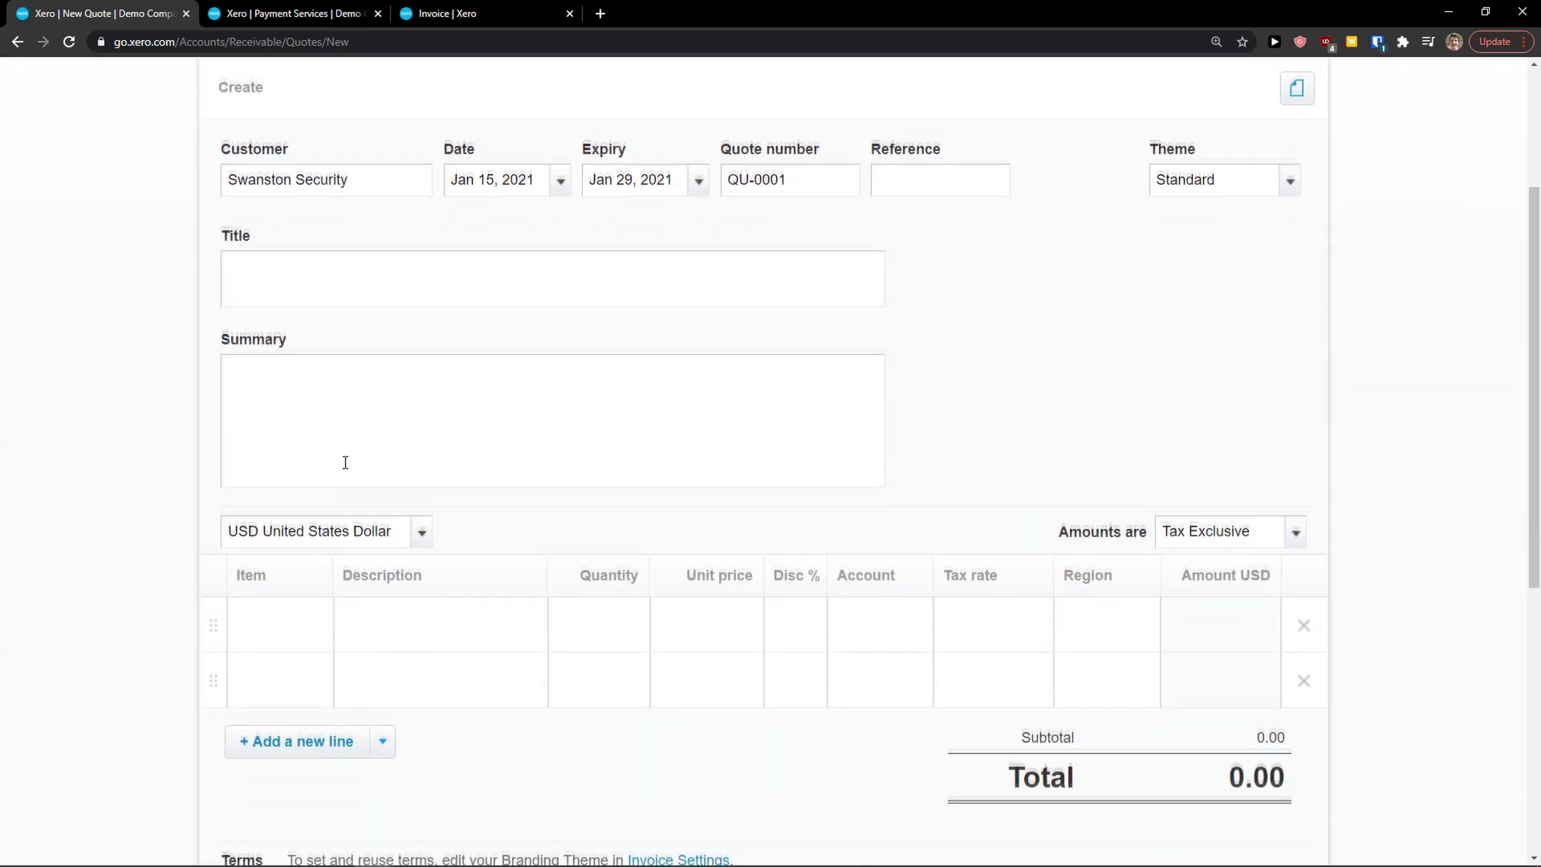
scroll(355, 368, "up", 1)
left_click(354, 368)
type("1")
left_click(341, 460)
type("1")
Look at the themes available for the quote and close the list without changing the theme
left_click_drag(777, 405, 1114, 282)
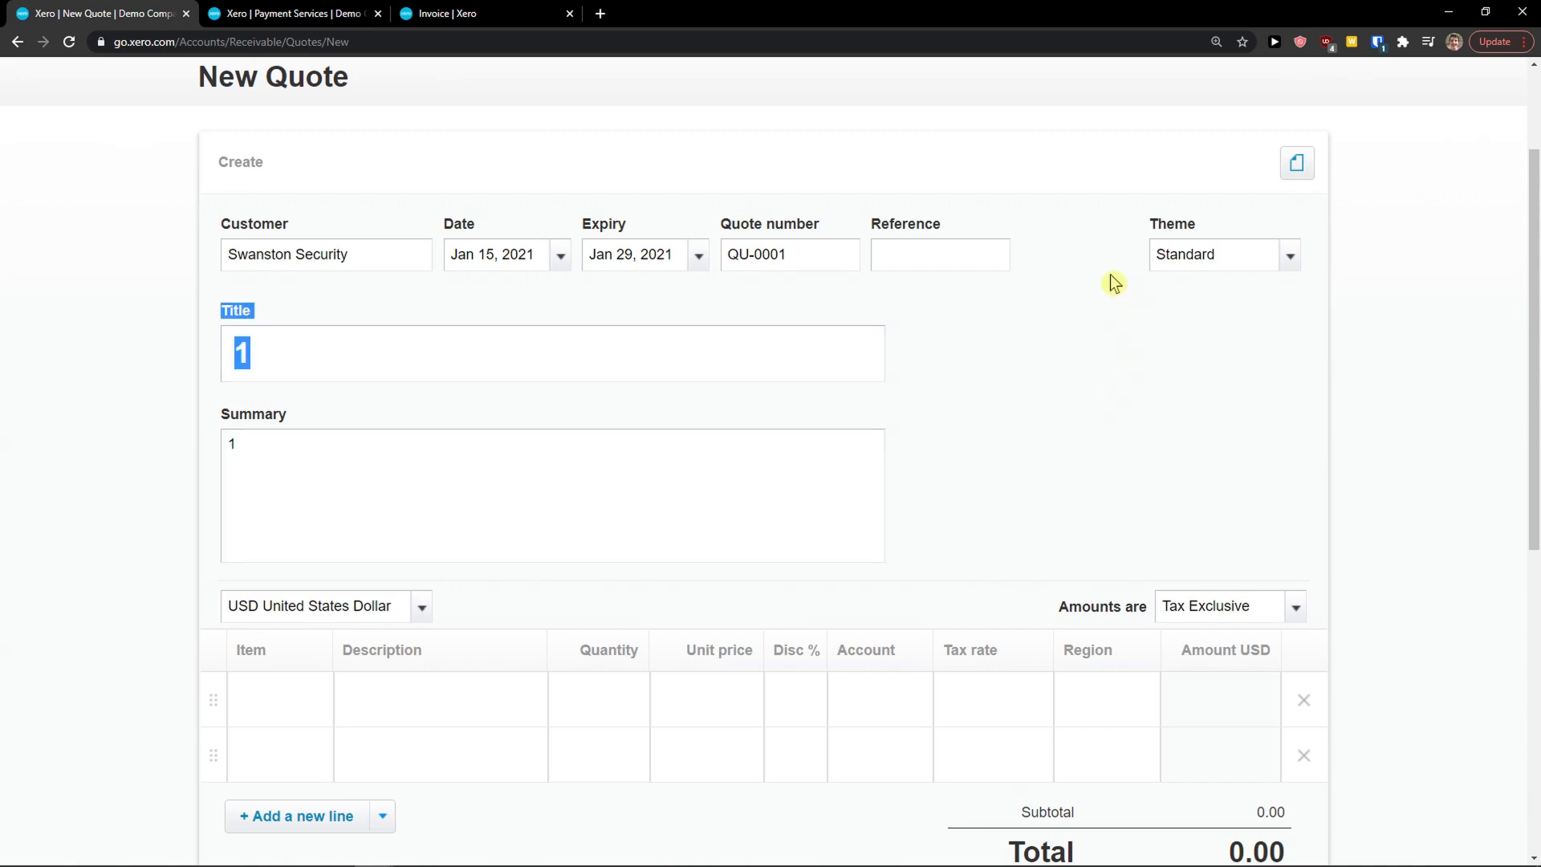
left_click(1291, 258)
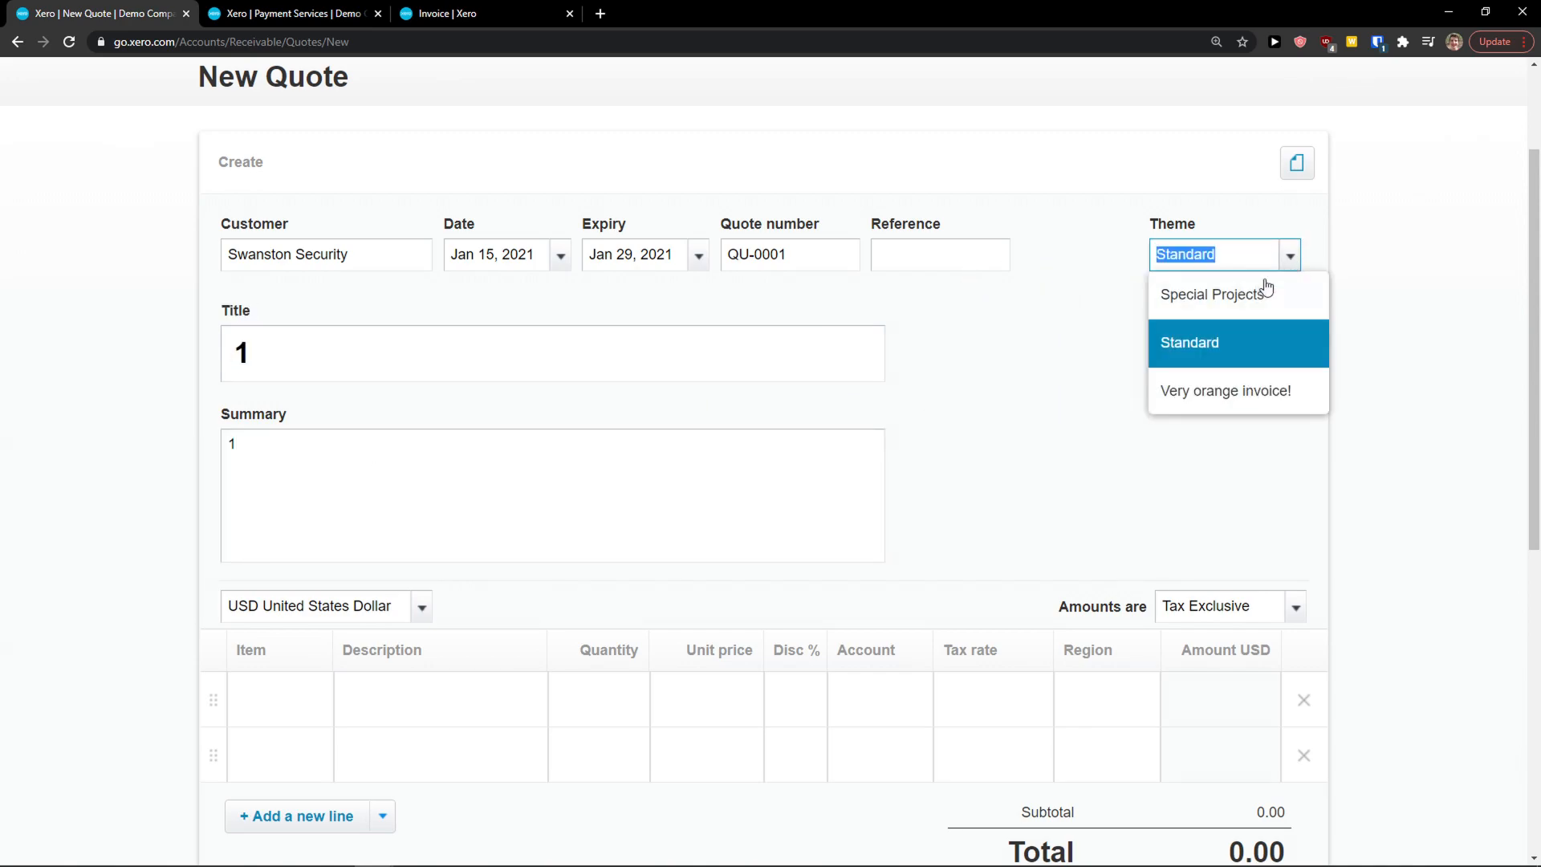
left_click(1133, 305)
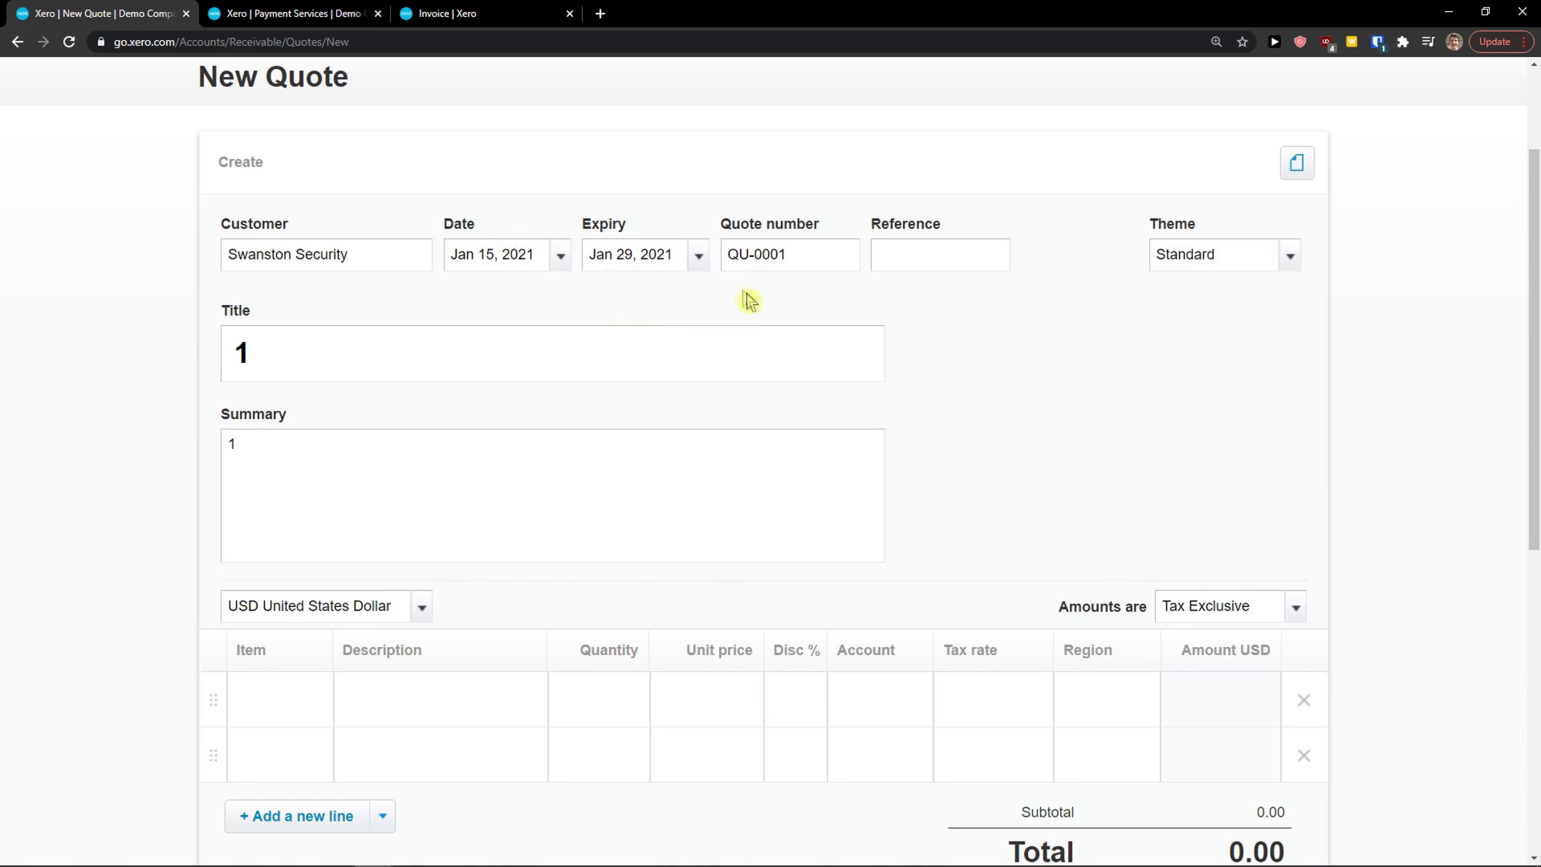
Add the GB1-White golf balls item to the quote's first line
scroll(915, 460, "down", 1)
left_click(285, 623)
type("1")
left_click(265, 670)
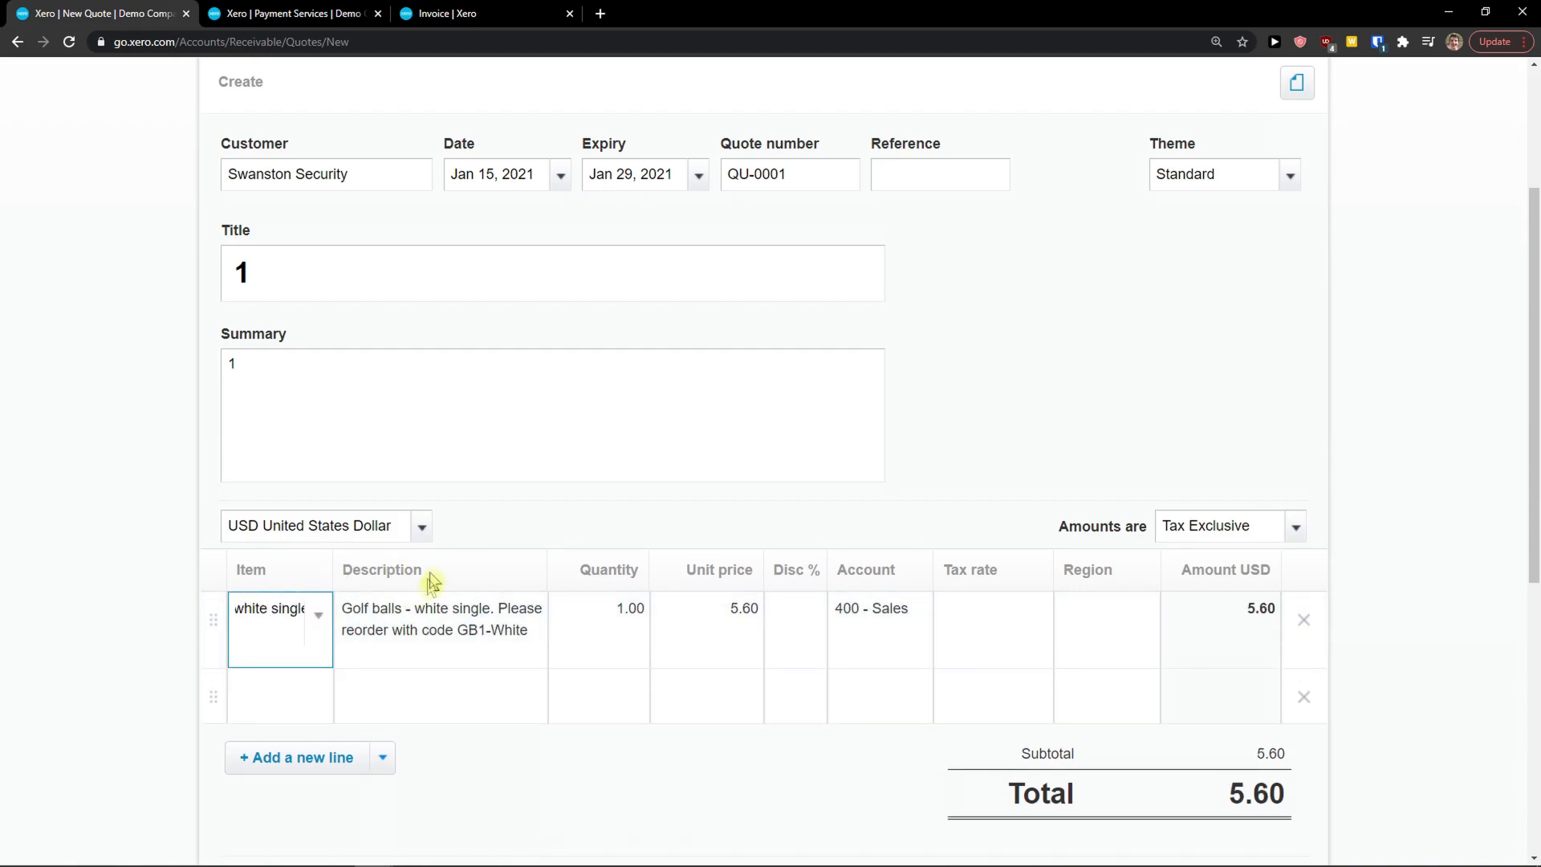
Look at the quote's currency and tax treatment options, closing both lists without changing anything
left_click(379, 528)
left_click(415, 529)
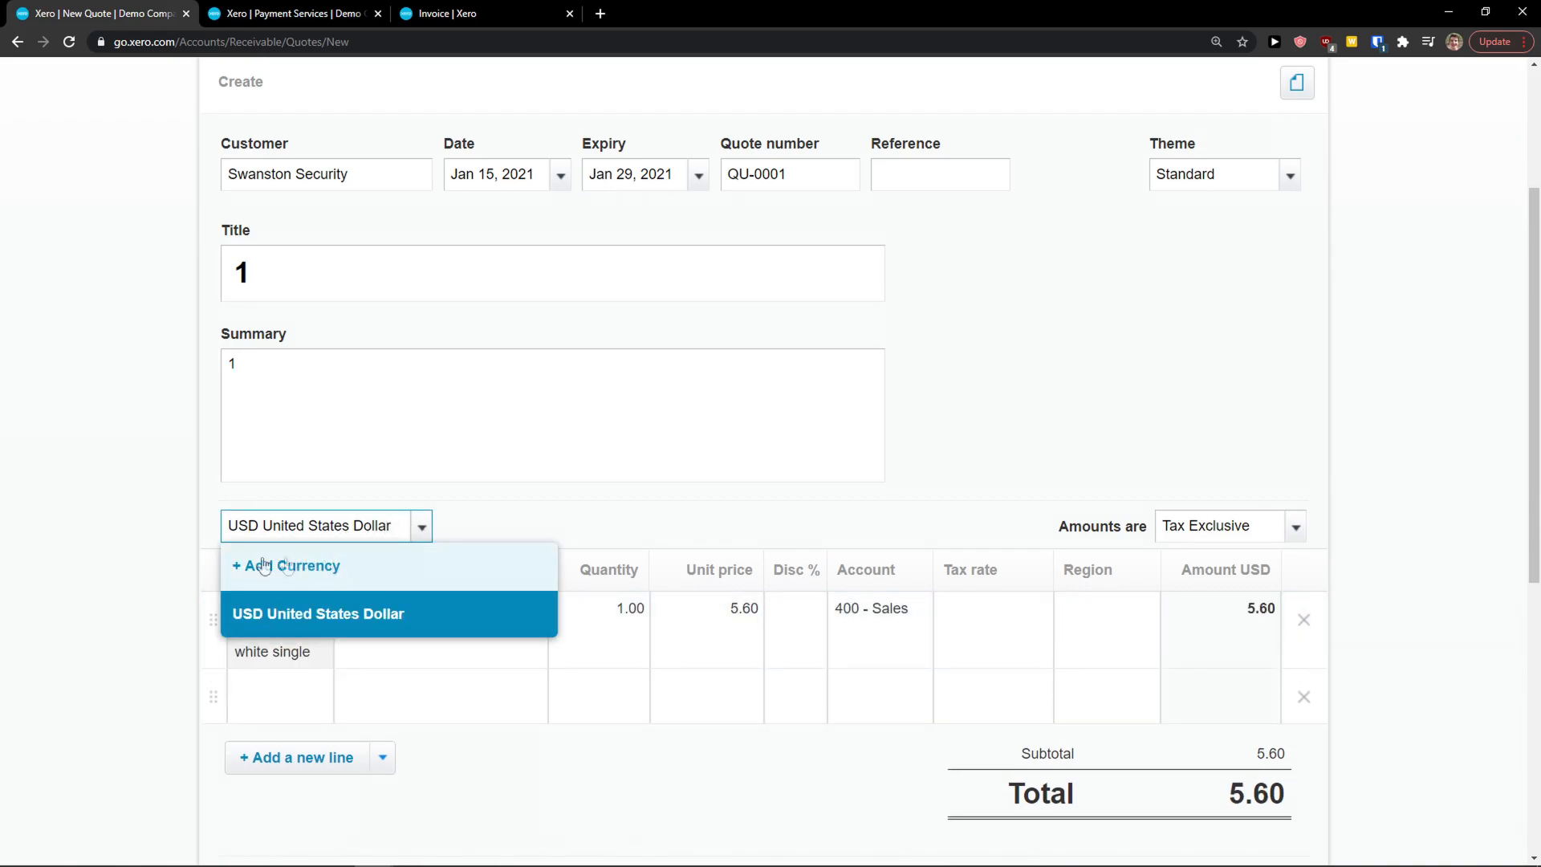
left_click(171, 570)
scroll(171, 575, "down", 2)
left_click(1282, 358)
left_click(1292, 368)
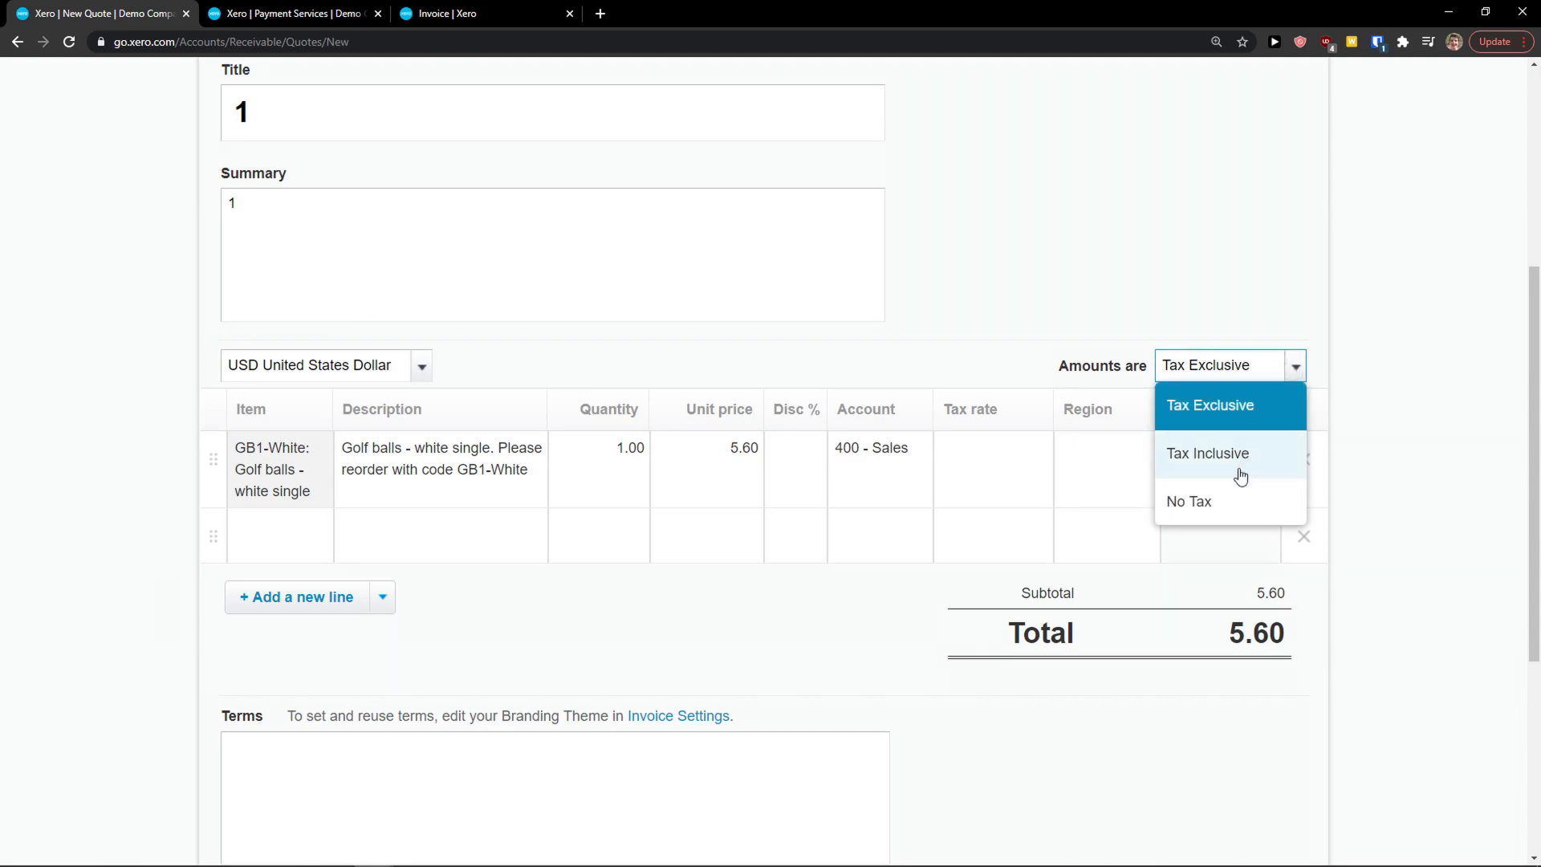
left_click(1338, 554)
Try to send the quote without a tax rate on its first line
scroll(1338, 554, "down", 3)
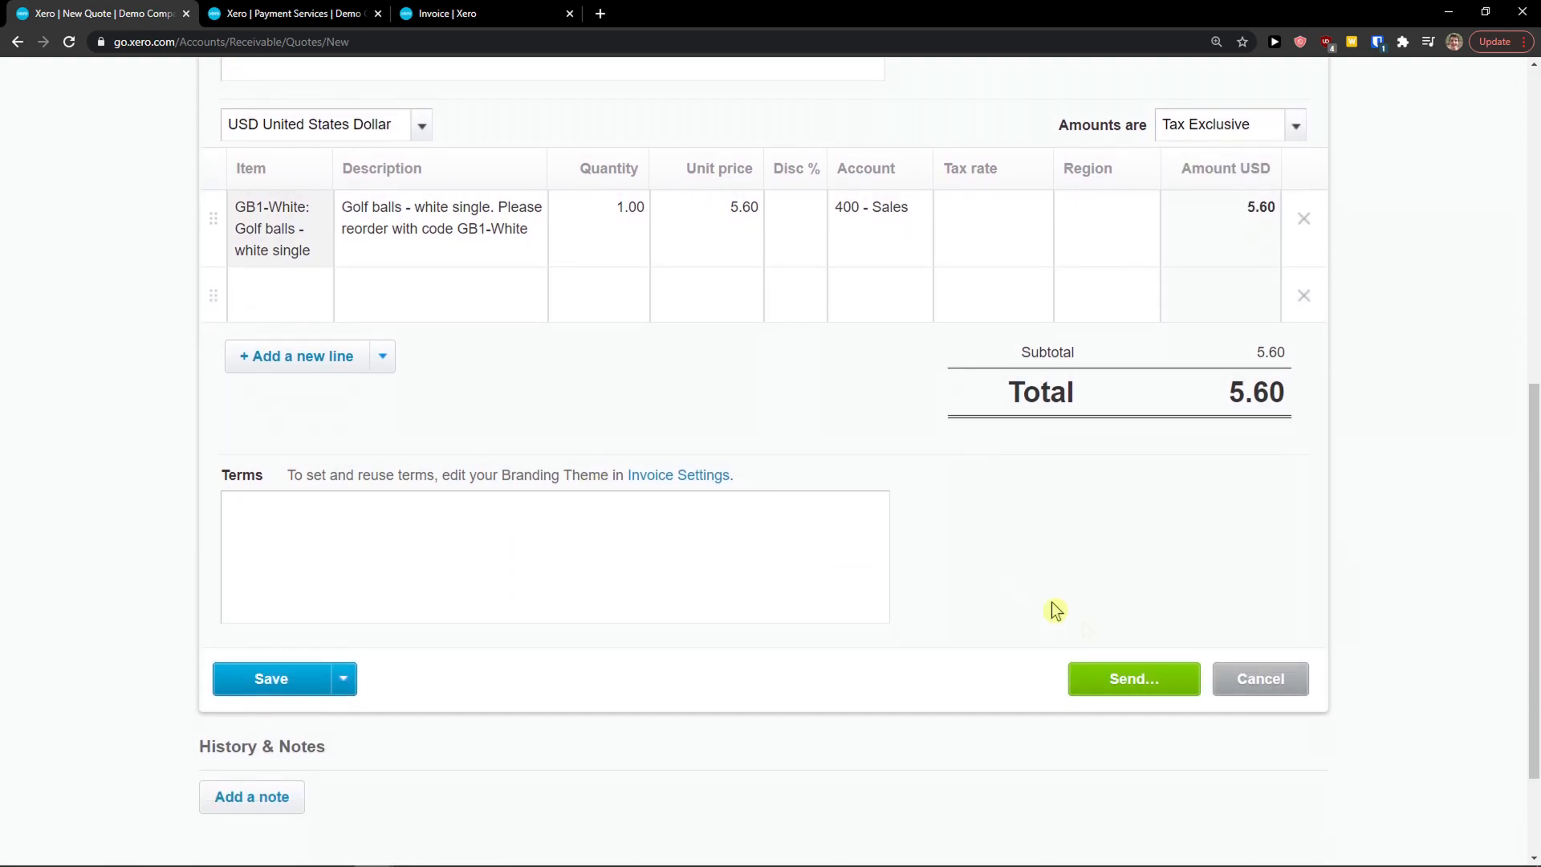
scroll(1025, 658, "down", 1)
left_click(1140, 598)
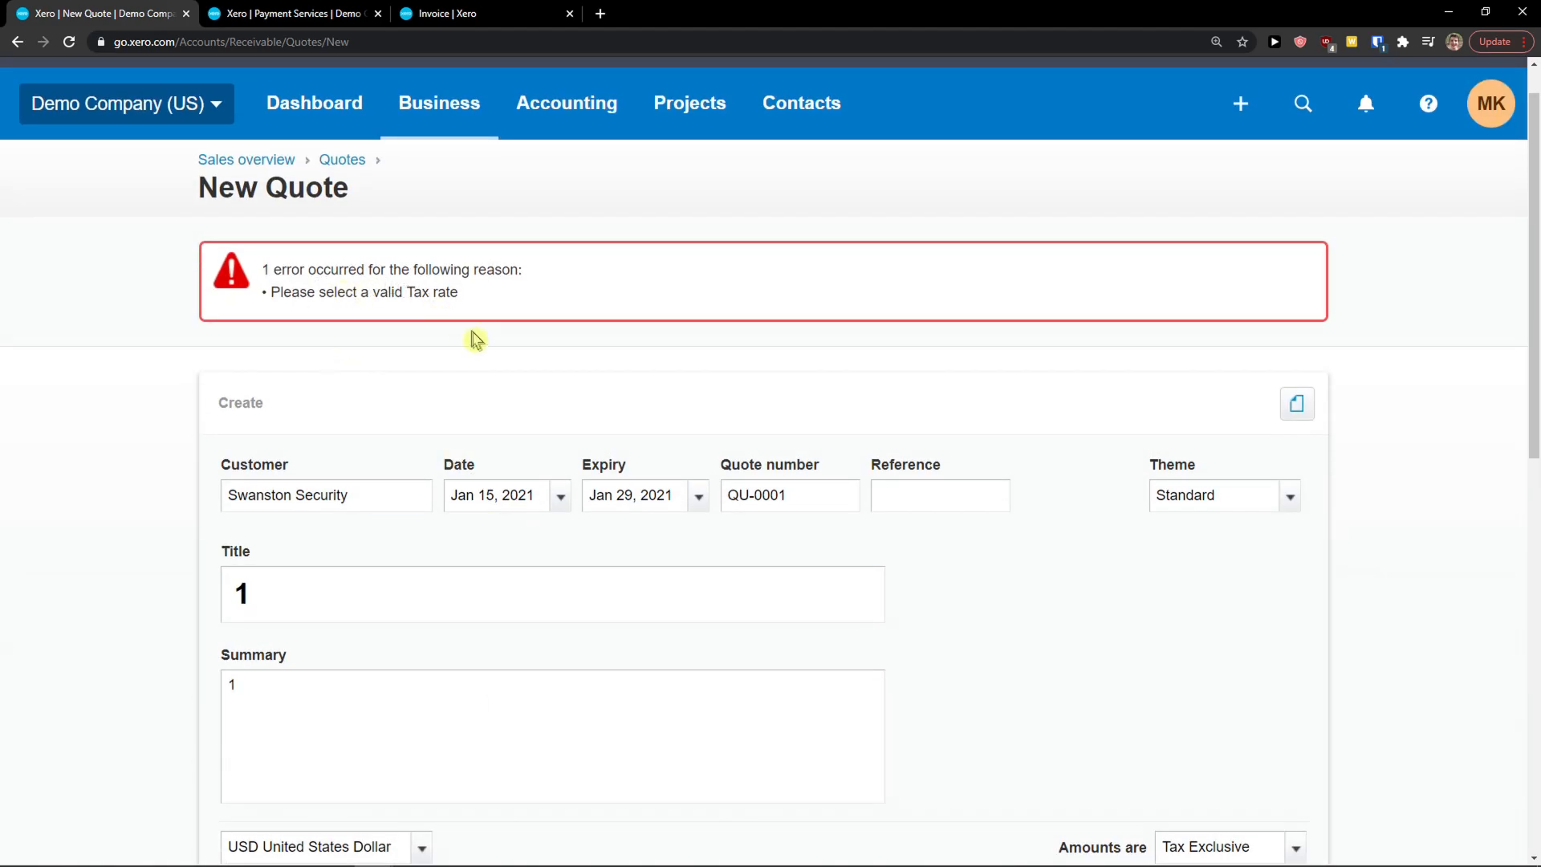
Set the tax rate of the golf balls line to BOE Use Tax (8.5%)
scroll(512, 592, "down", 4)
left_click(995, 631)
left_click(1034, 617)
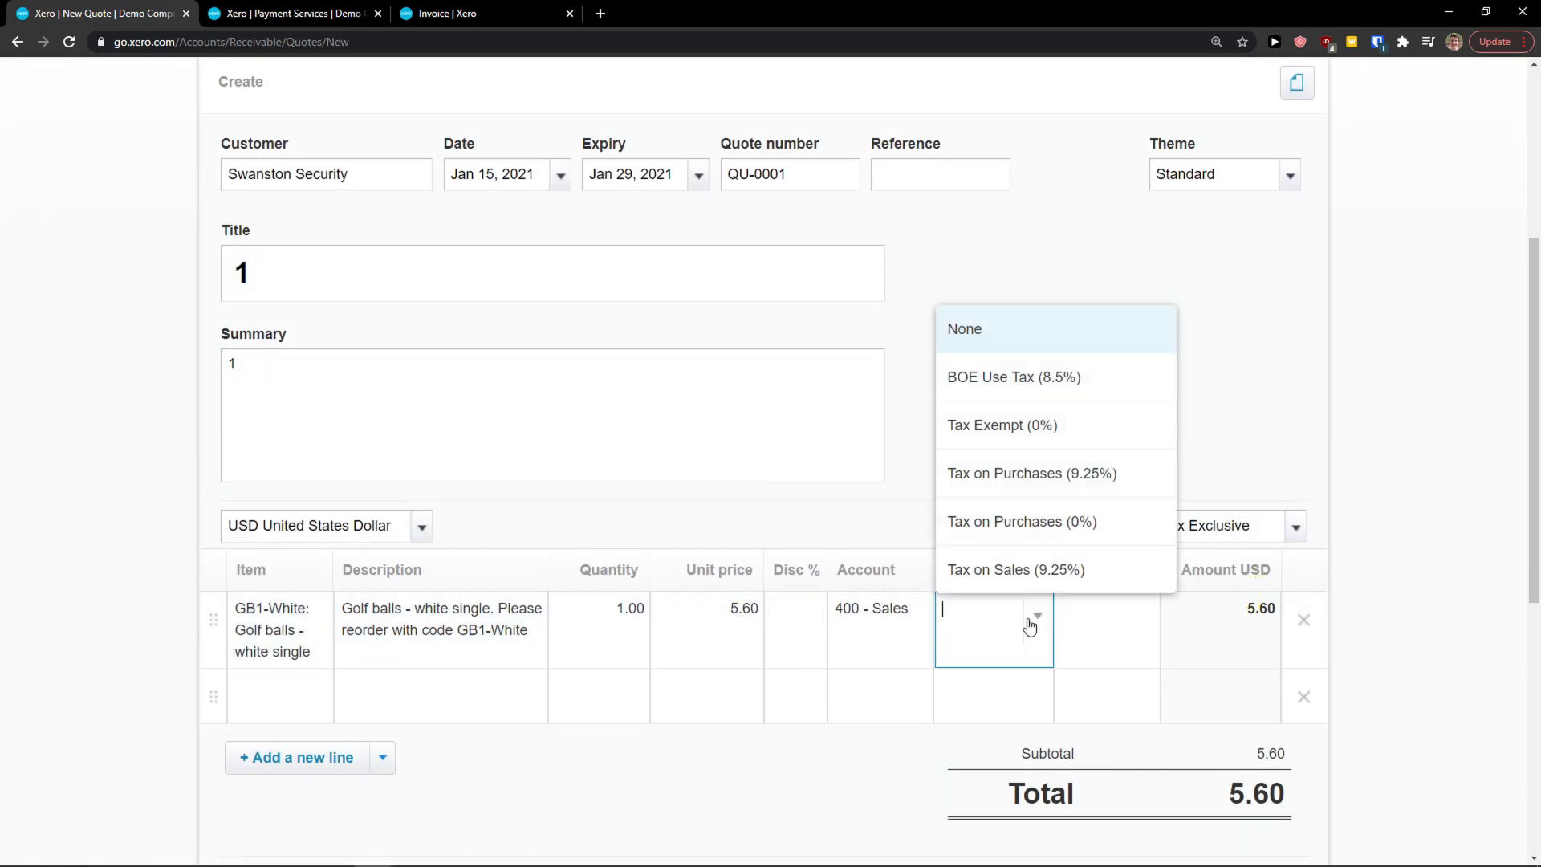
left_click(1027, 377)
Start sending the quote, look over its email message, and cancel the sending
scroll(1393, 676, "down", 4)
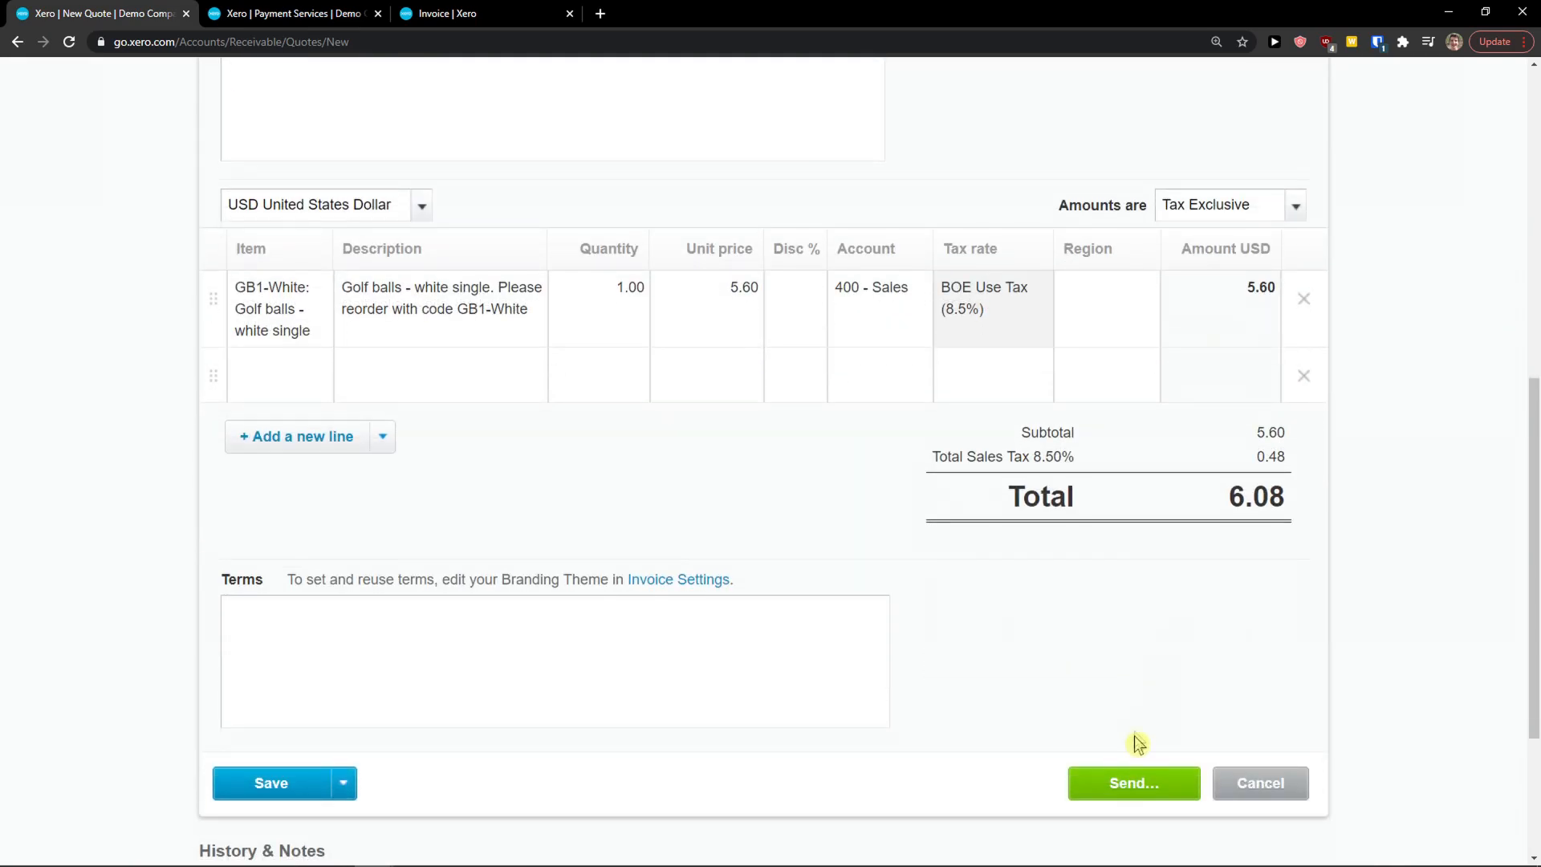
left_click(1127, 788)
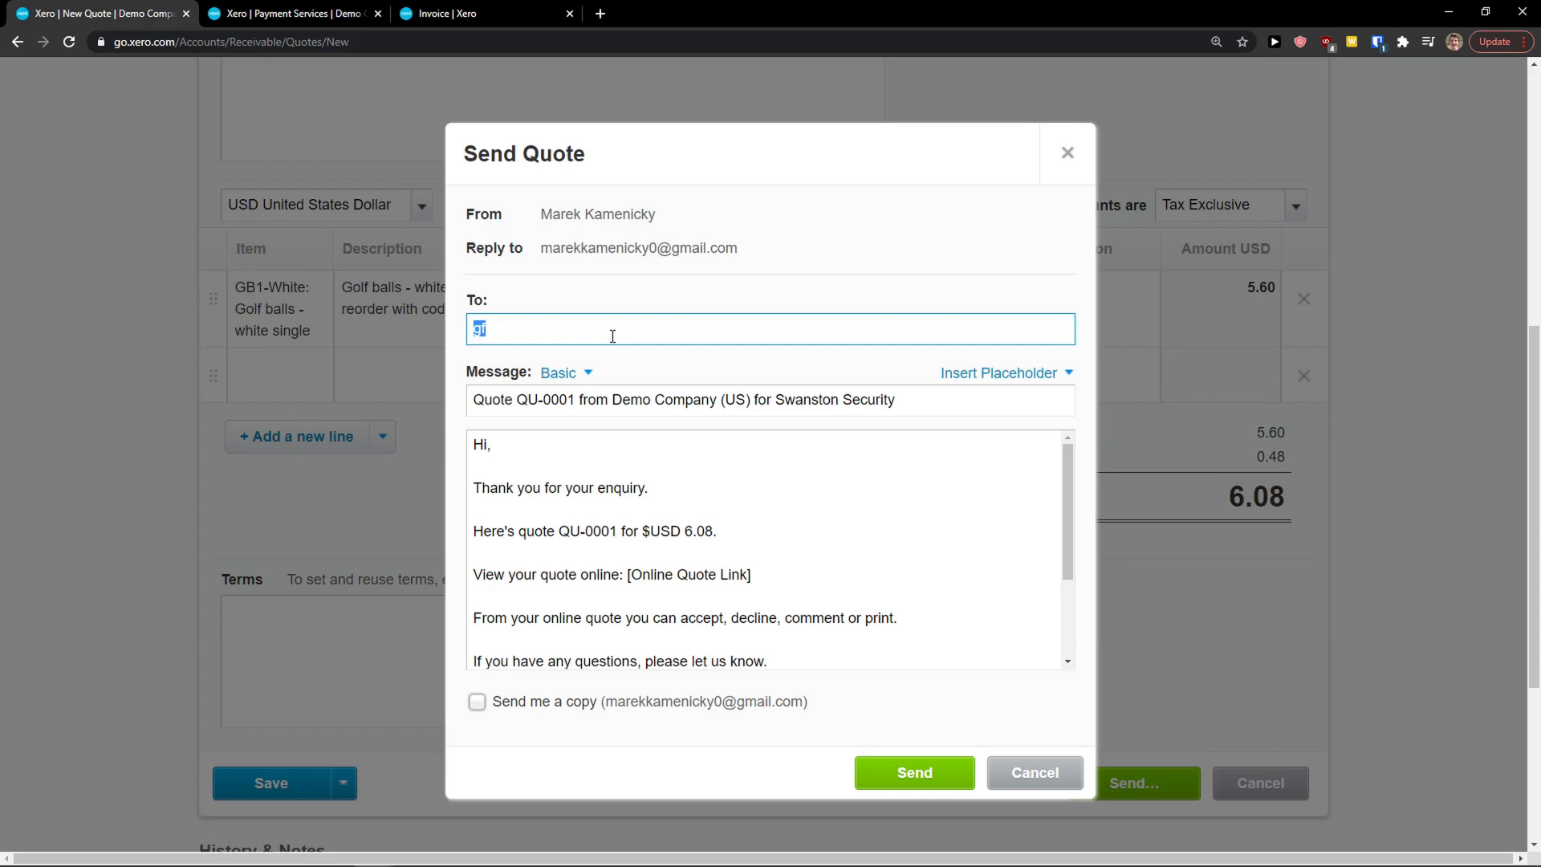
scroll(699, 479, "down", 5)
scroll(607, 572, "up", 5)
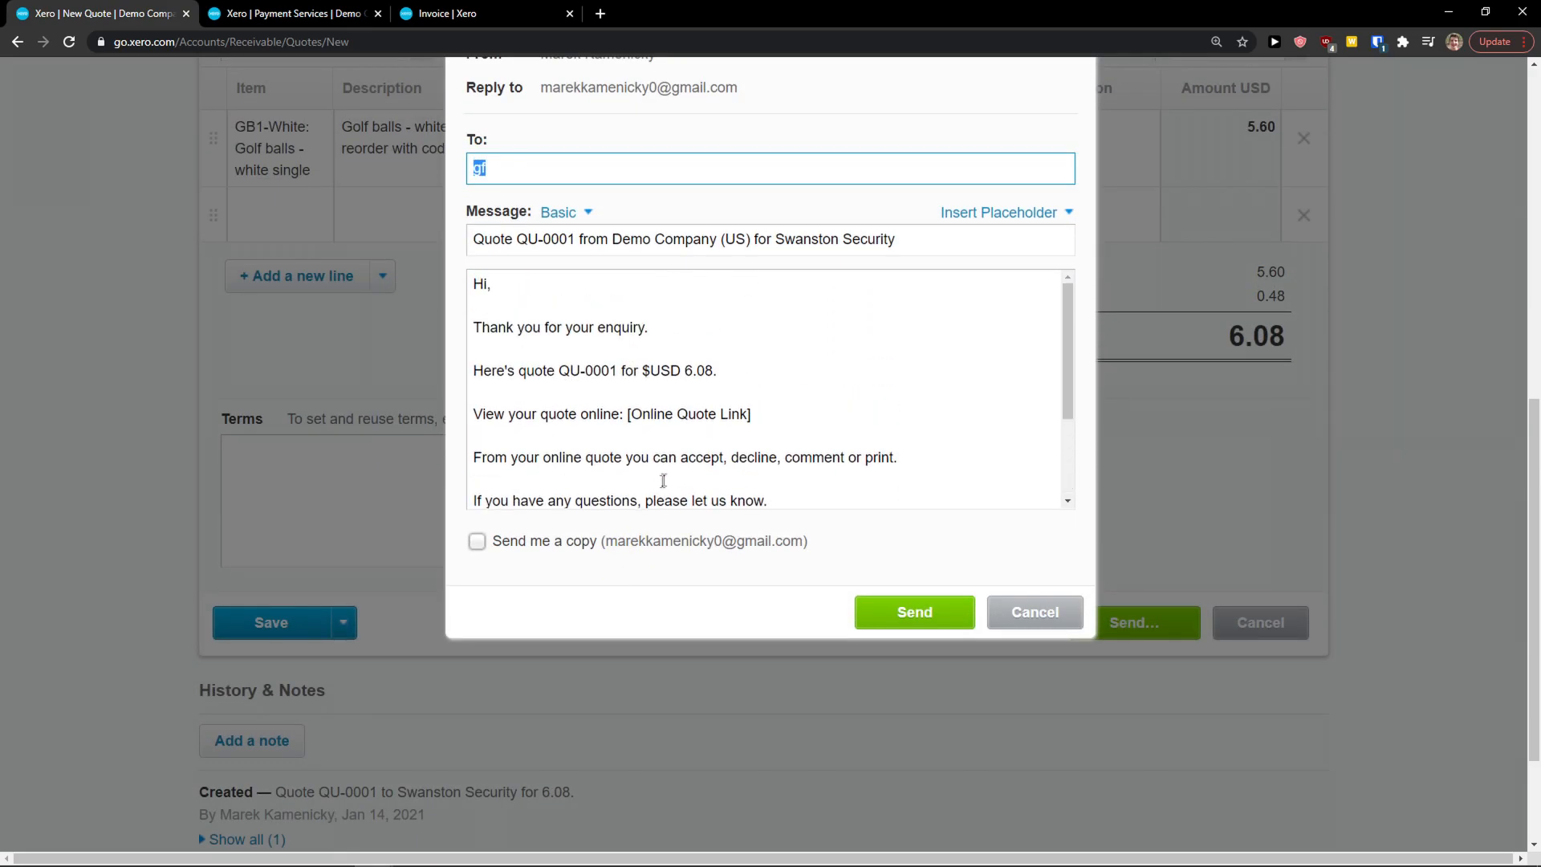
scroll(562, 458, "down", 3)
scroll(705, 468, "up", 3)
left_click(1012, 682)
Go to the sales overview and hide its help banner
scroll(995, 666, "up", 5)
scroll(973, 652, "up", 3)
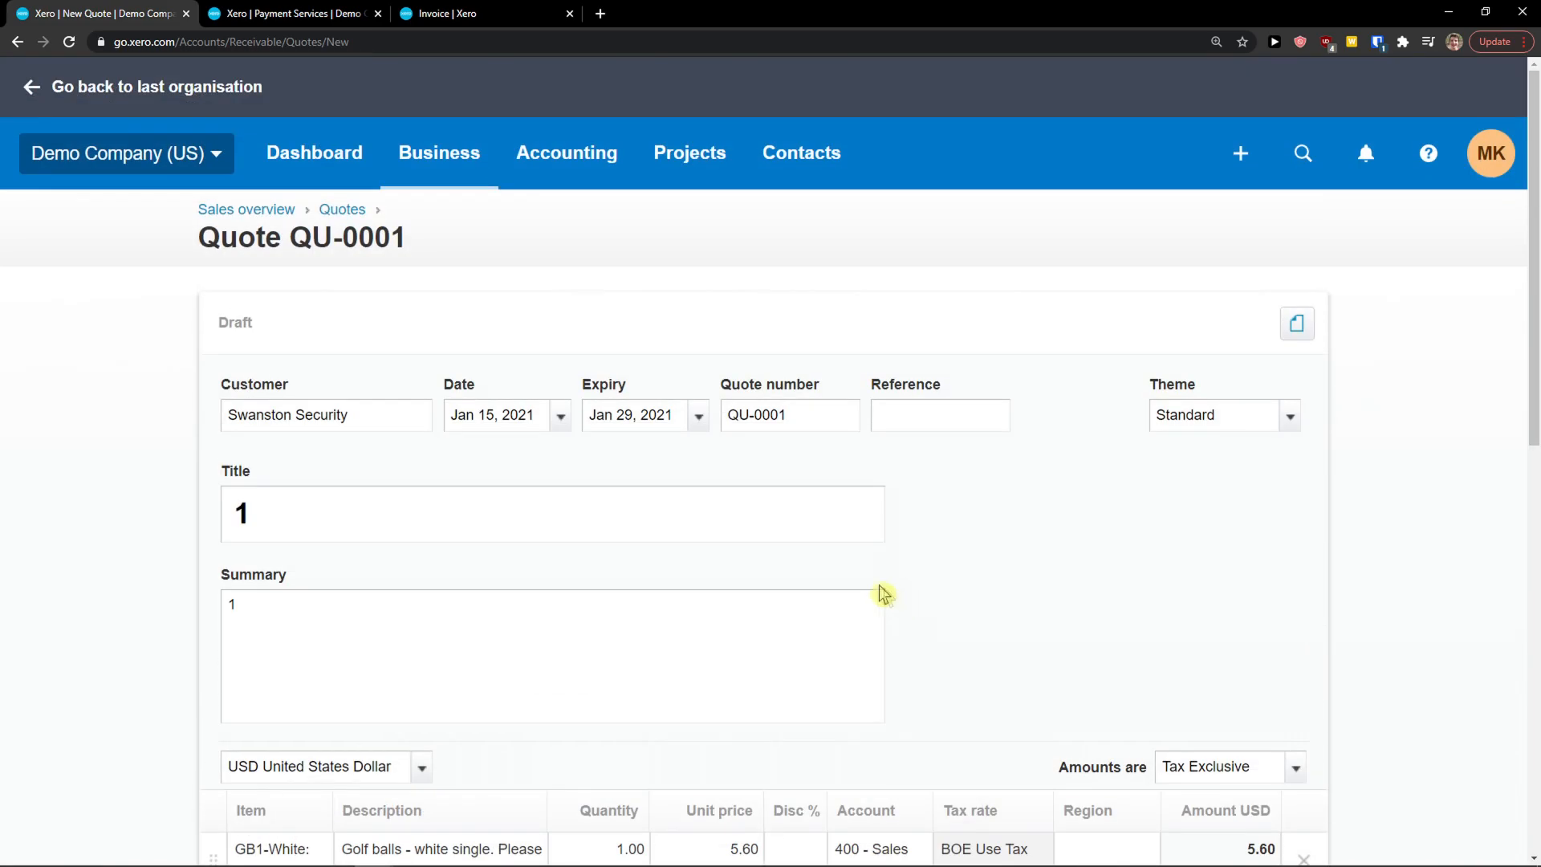
left_click(437, 170)
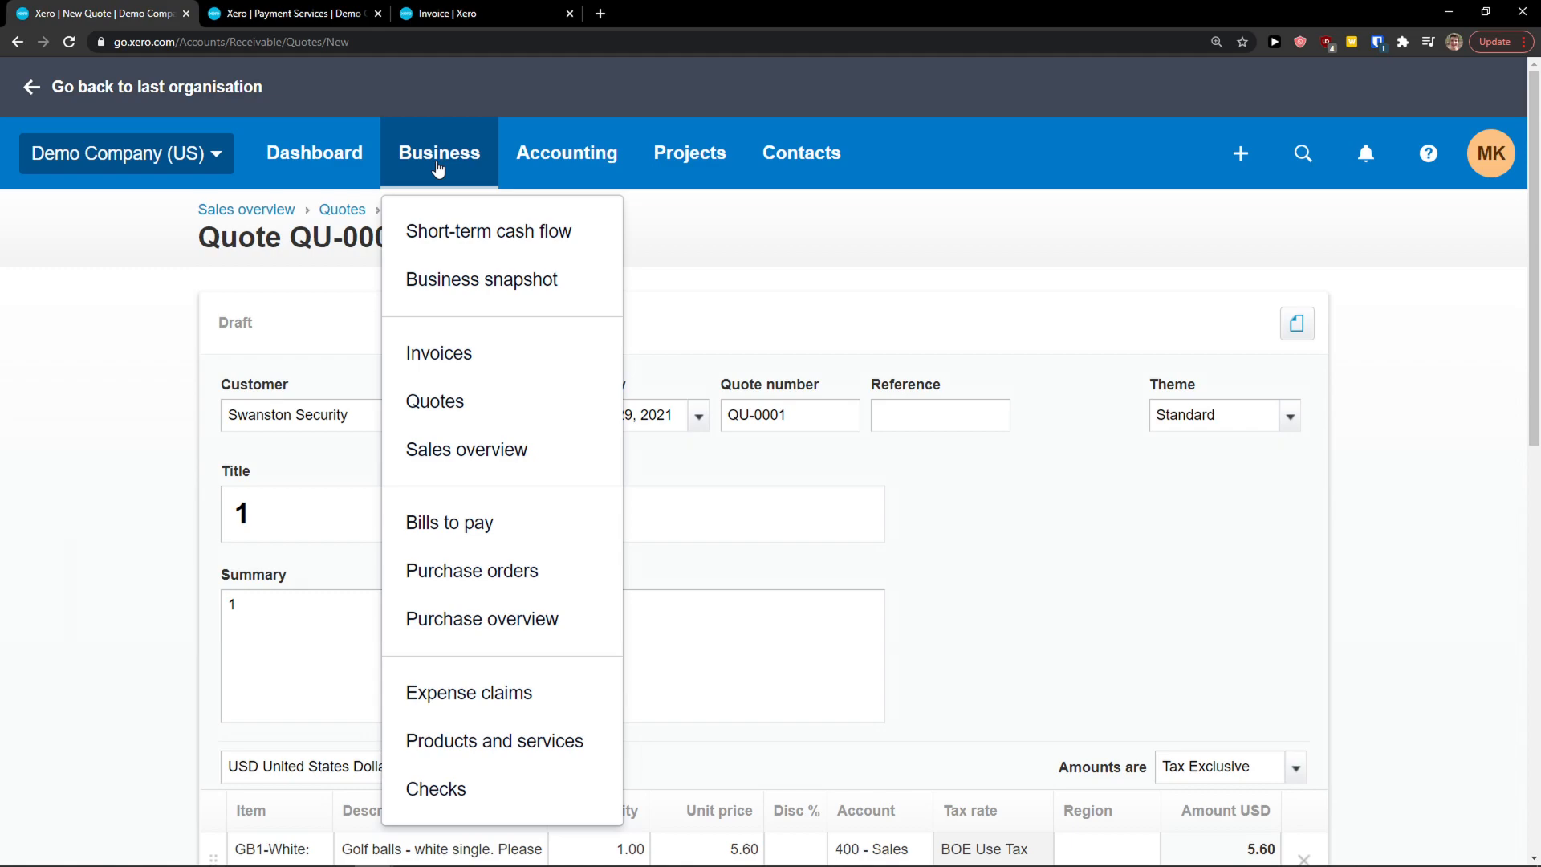
left_click(450, 461)
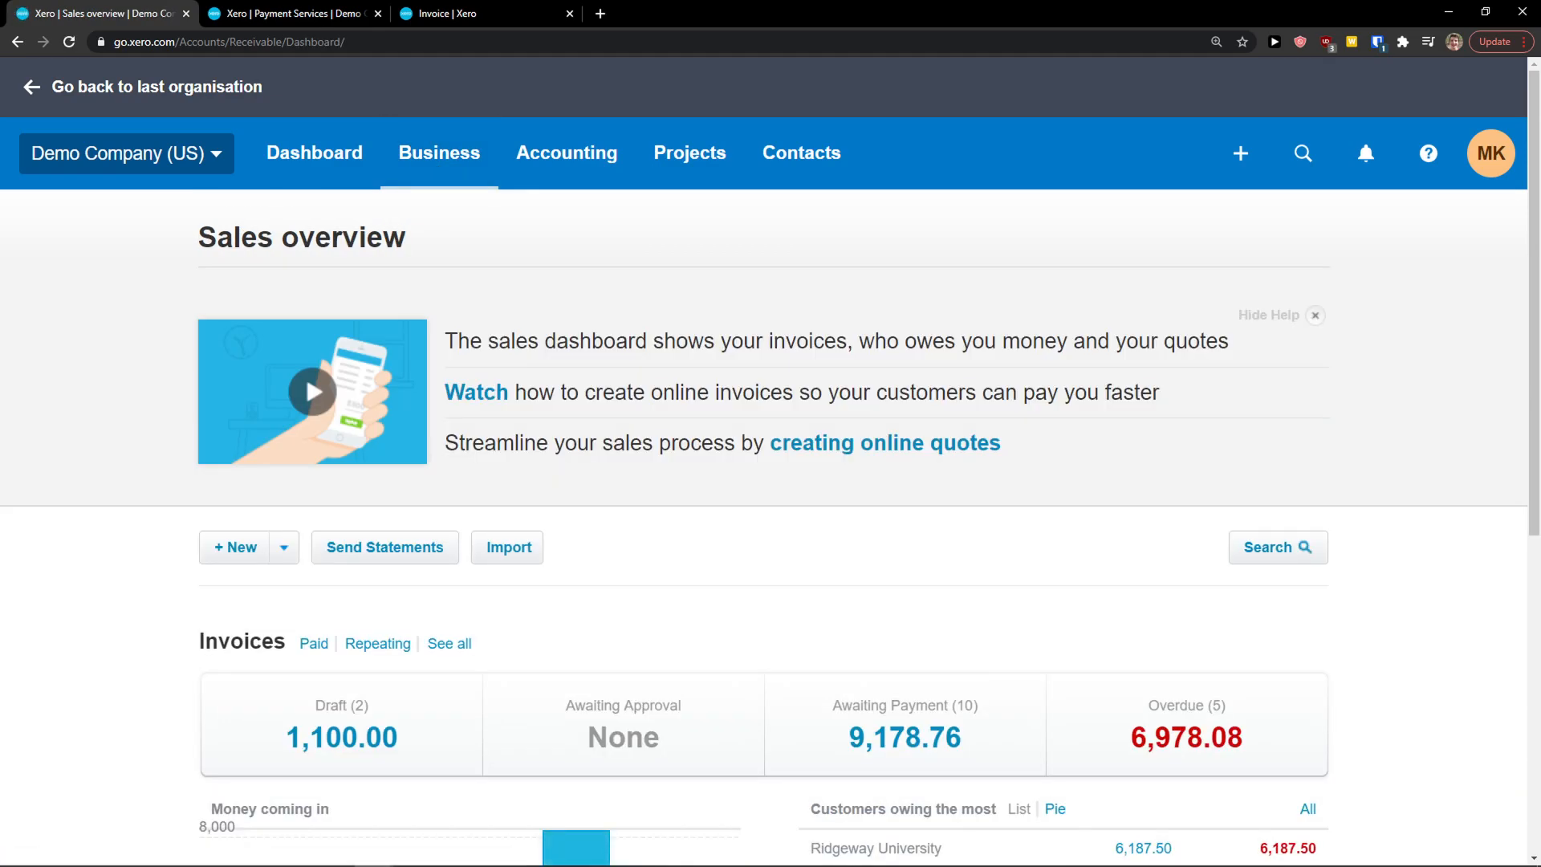
scroll(771, 482, "down", 1)
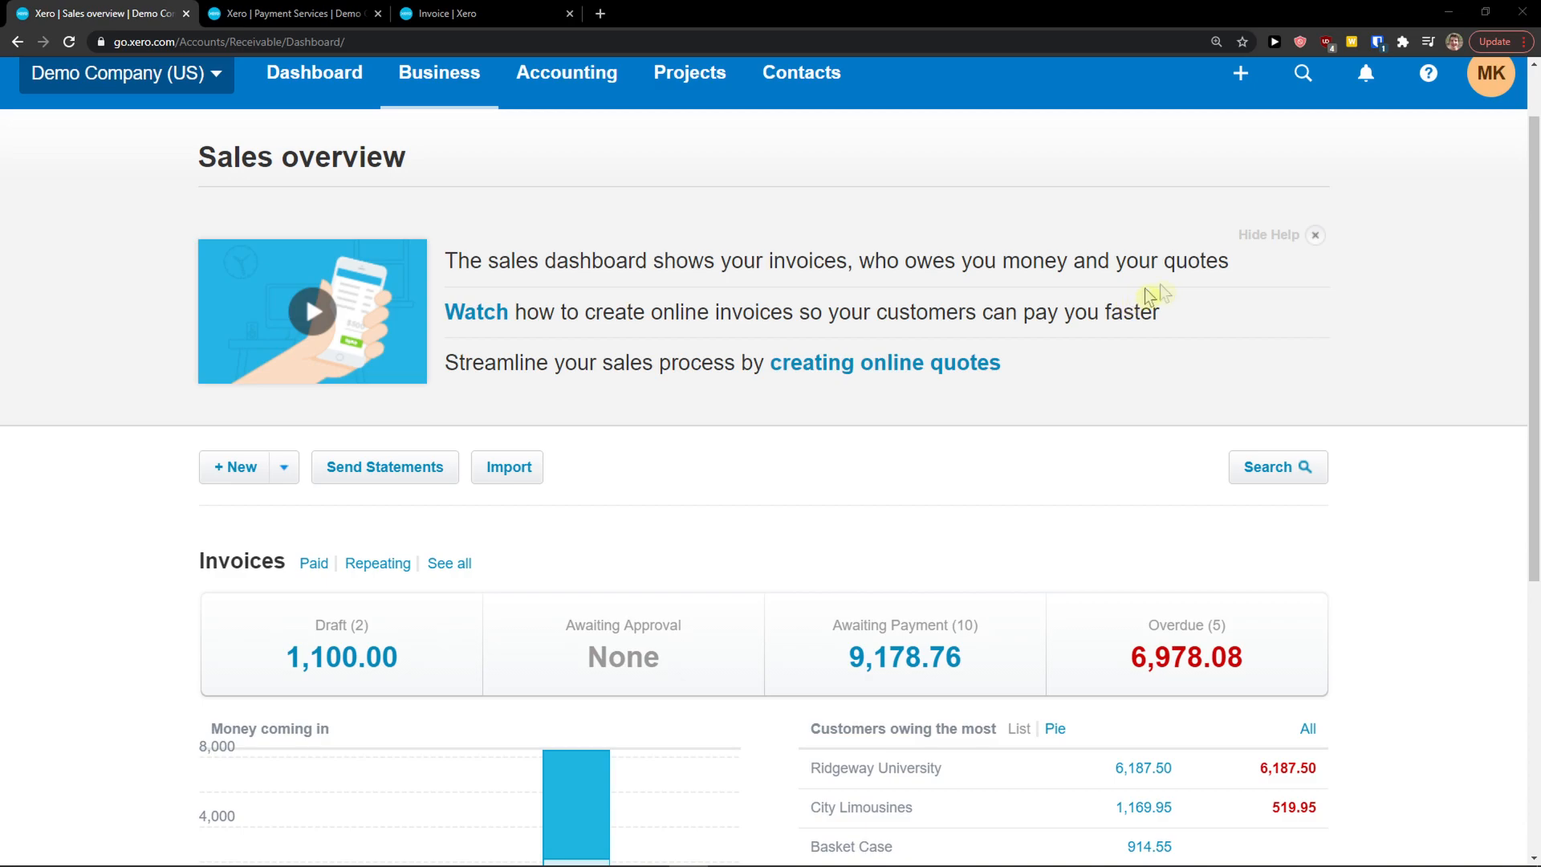
left_click(1314, 238)
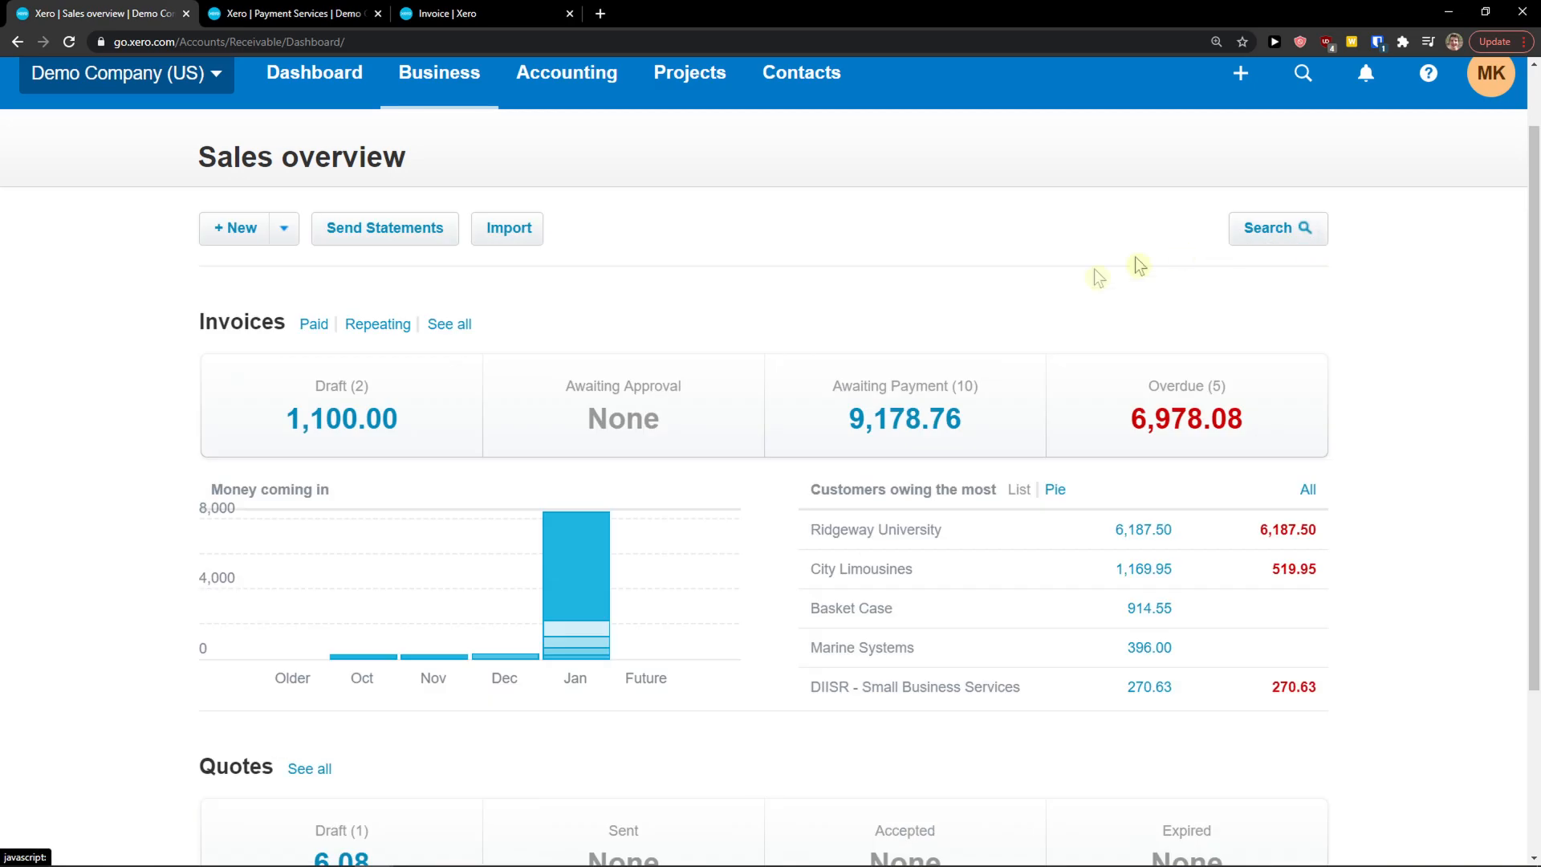
Look at the types of sales documents that can be created and the invoice and quote summaries
left_click(285, 231)
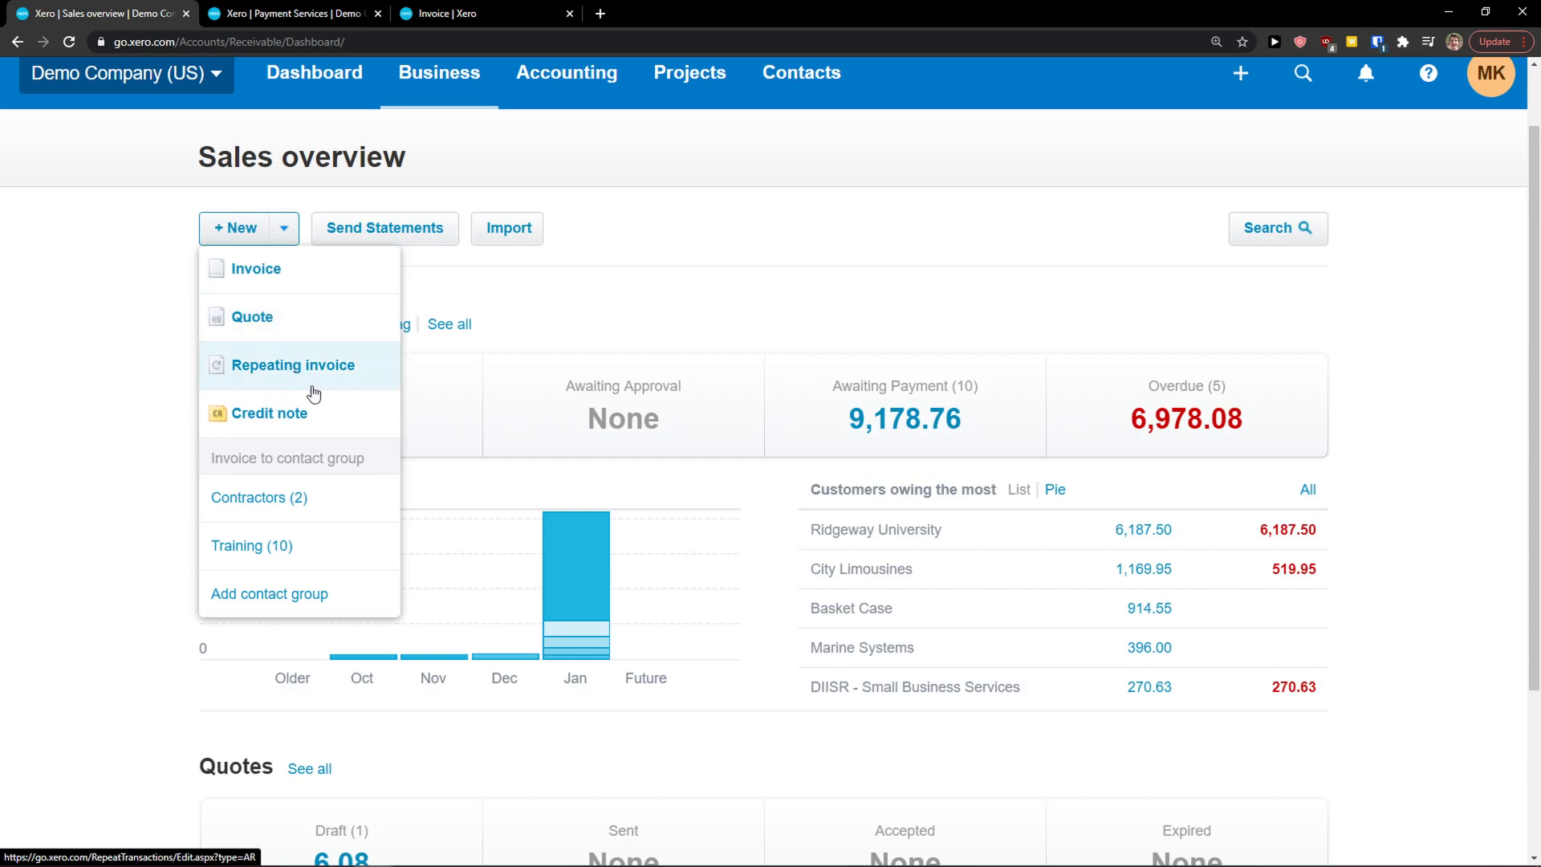
left_click(158, 413)
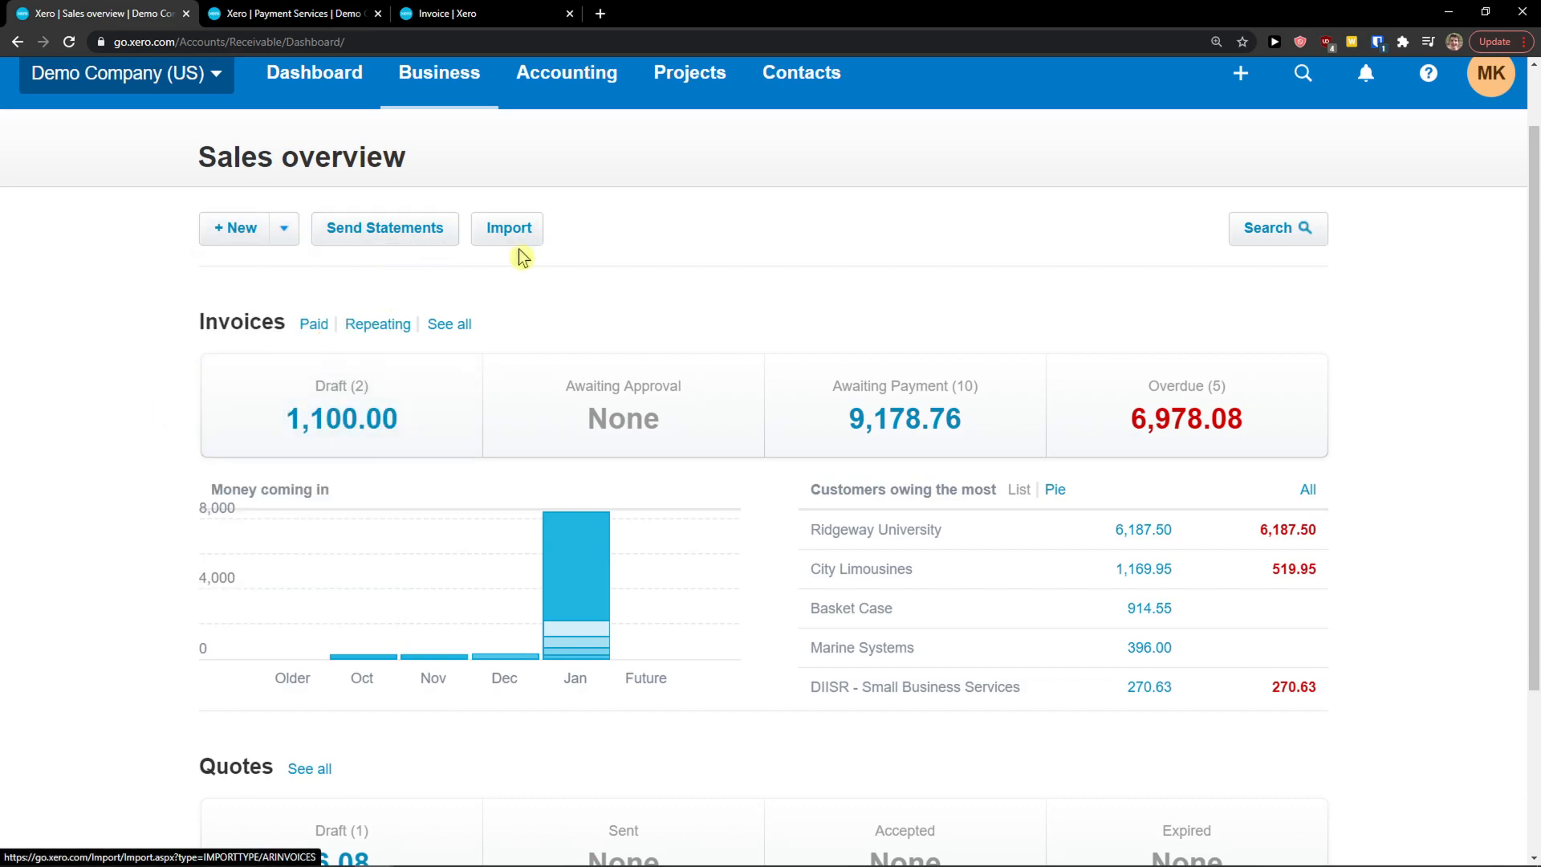
scroll(213, 296, "down", 2)
scroll(281, 321, "up", 1)
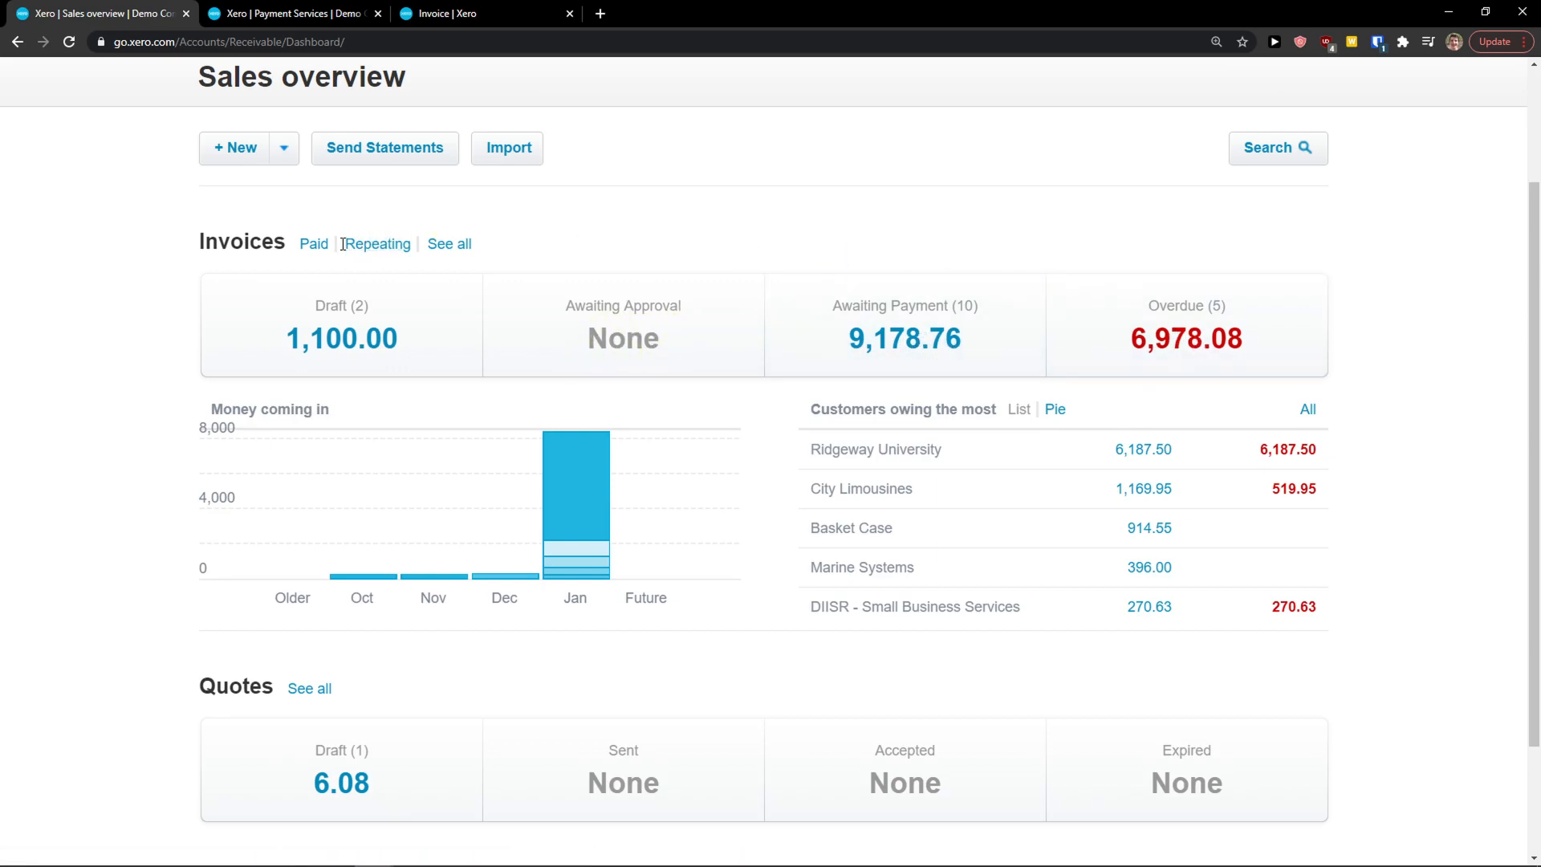
Open the paid invoices from the sales overview and look through the list
left_click(315, 249)
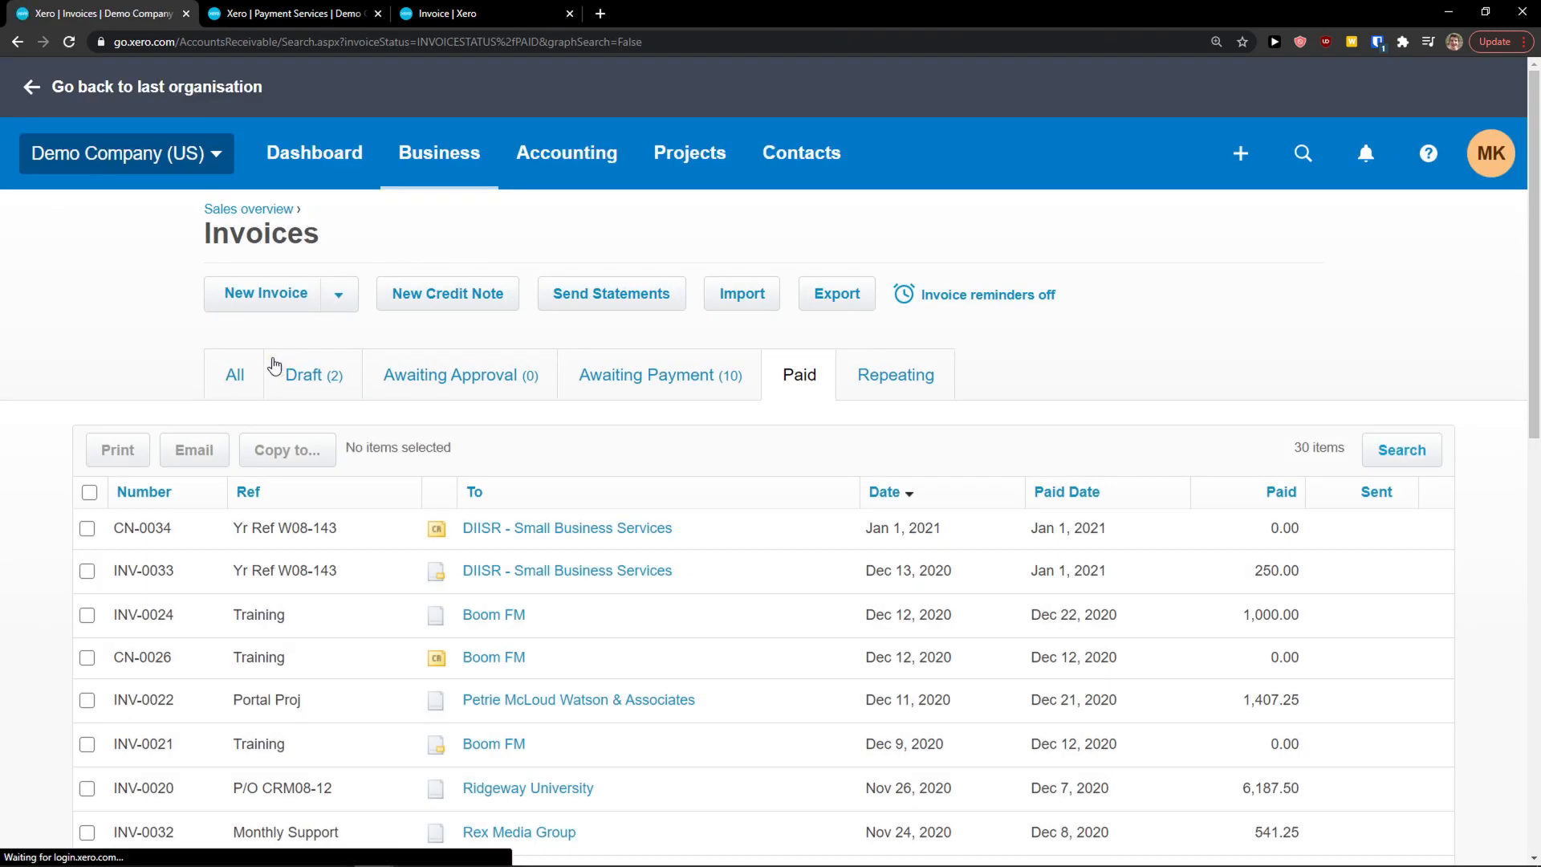
scroll(275, 368, "down", 2)
scroll(537, 345, "up", 2)
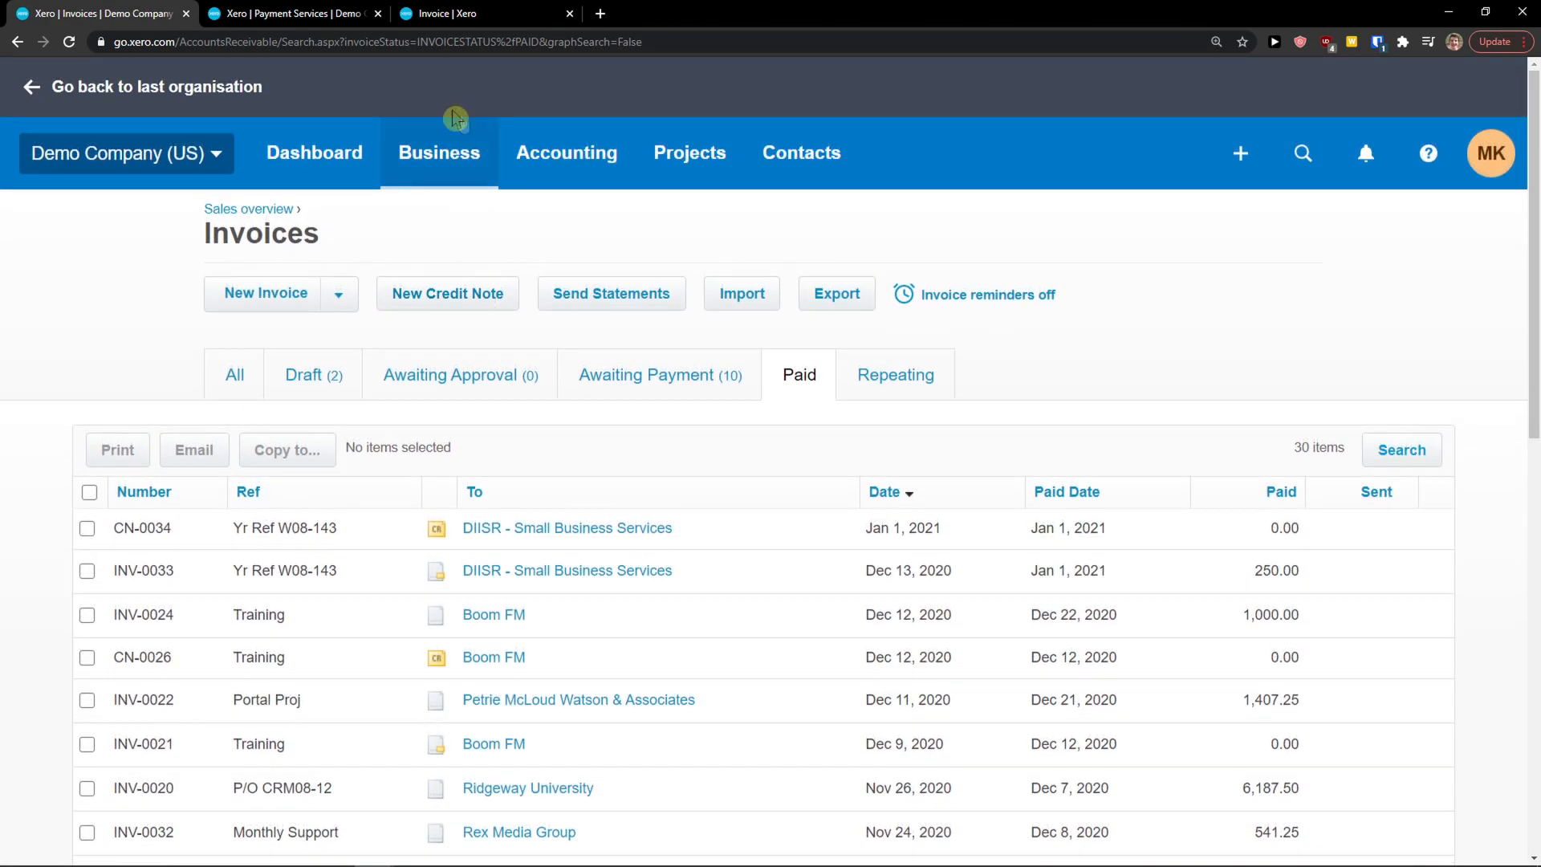
Return to the sales overview and examine the invoice totals, the money coming in chart, the customers owing the most and the quotes
left_click(854, 358)
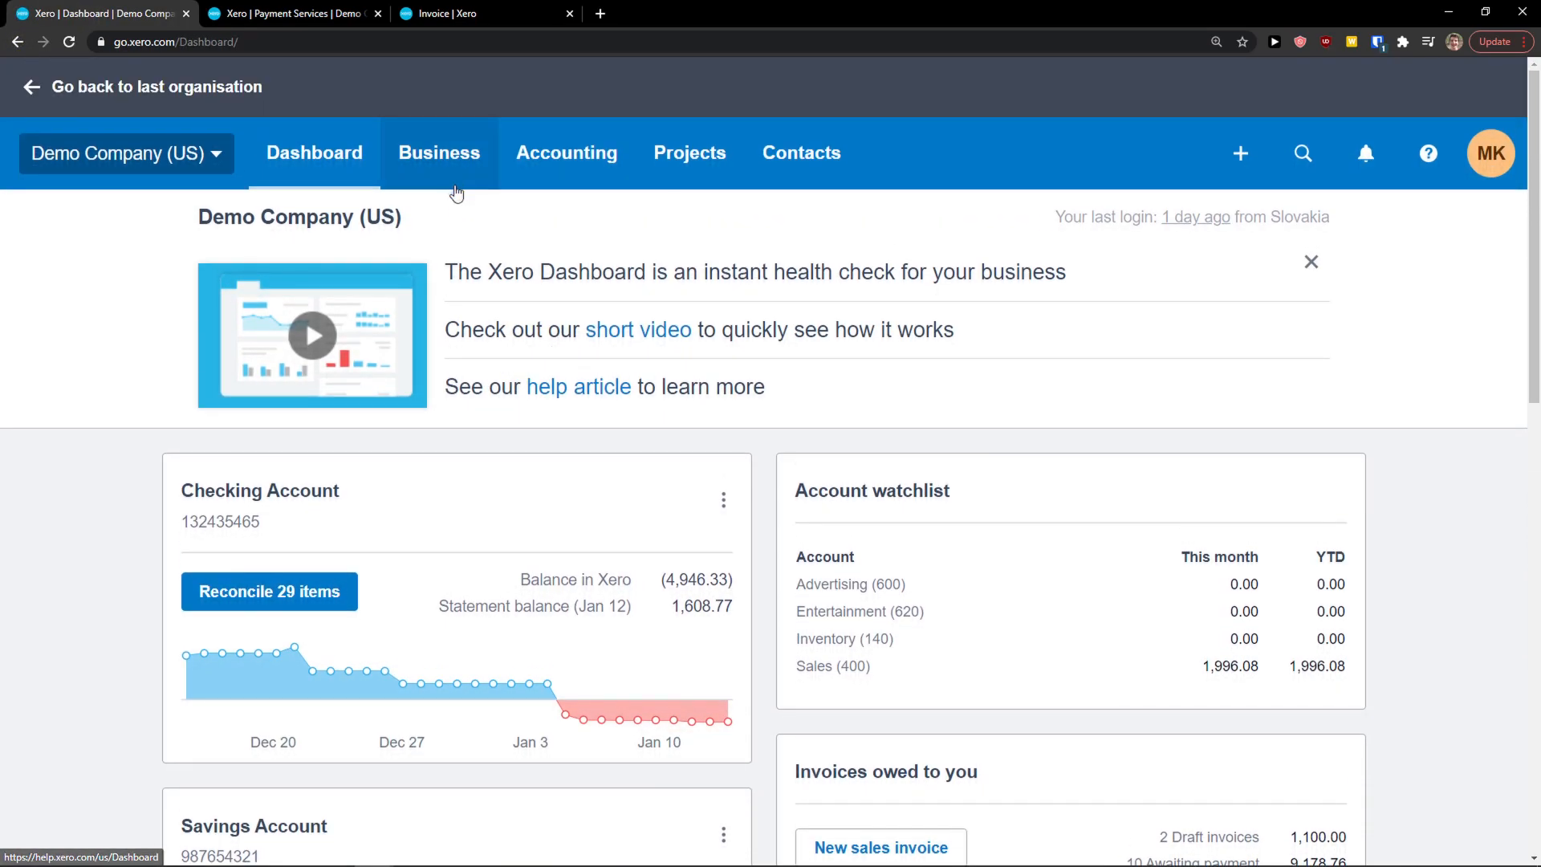
left_click(454, 183)
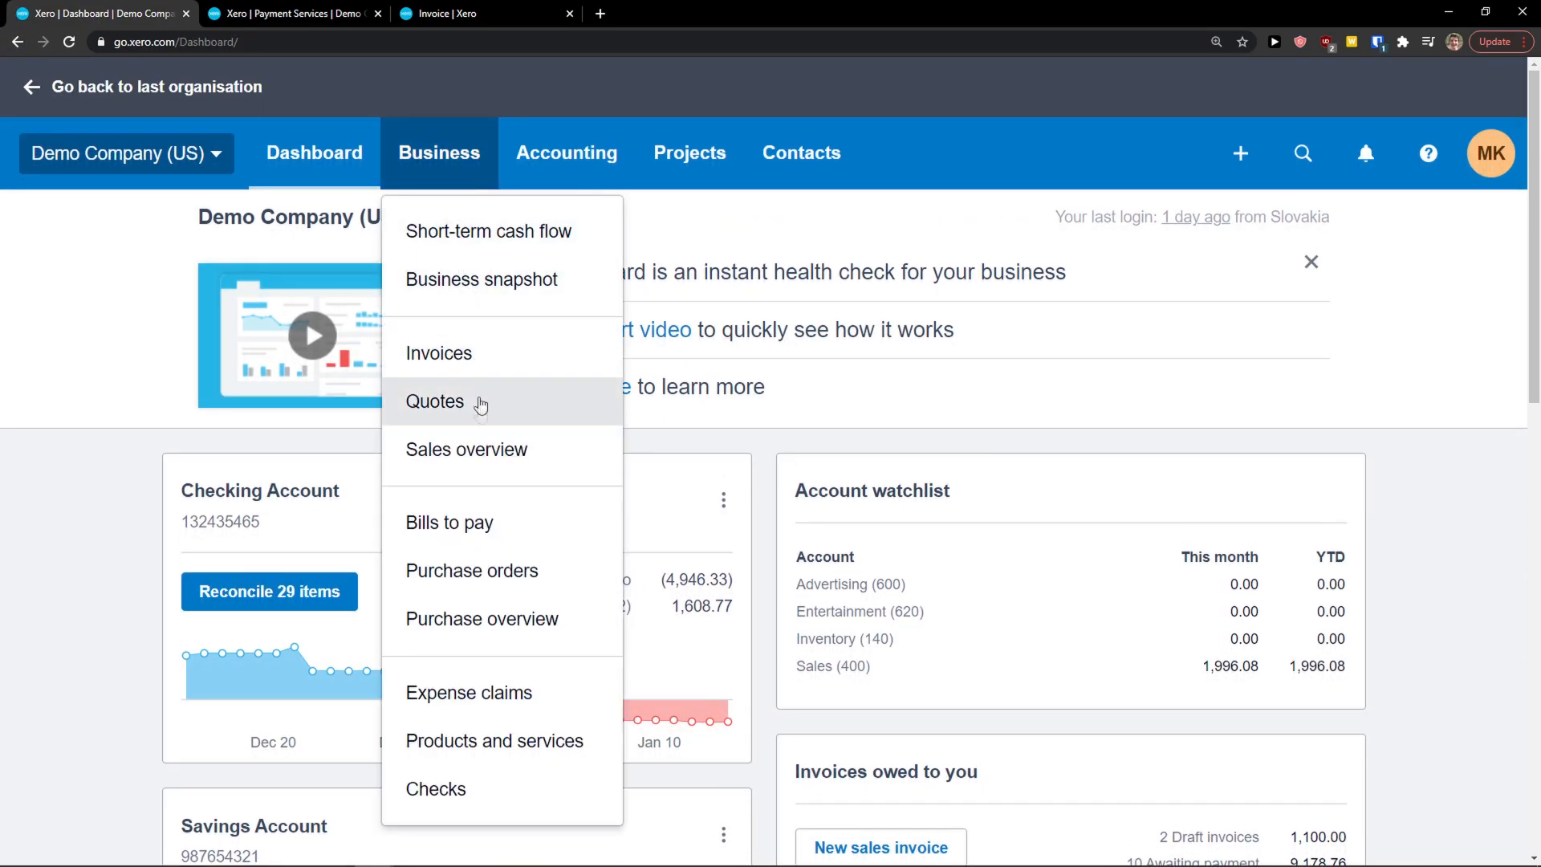
left_click(476, 448)
scroll(465, 430, "down", 5)
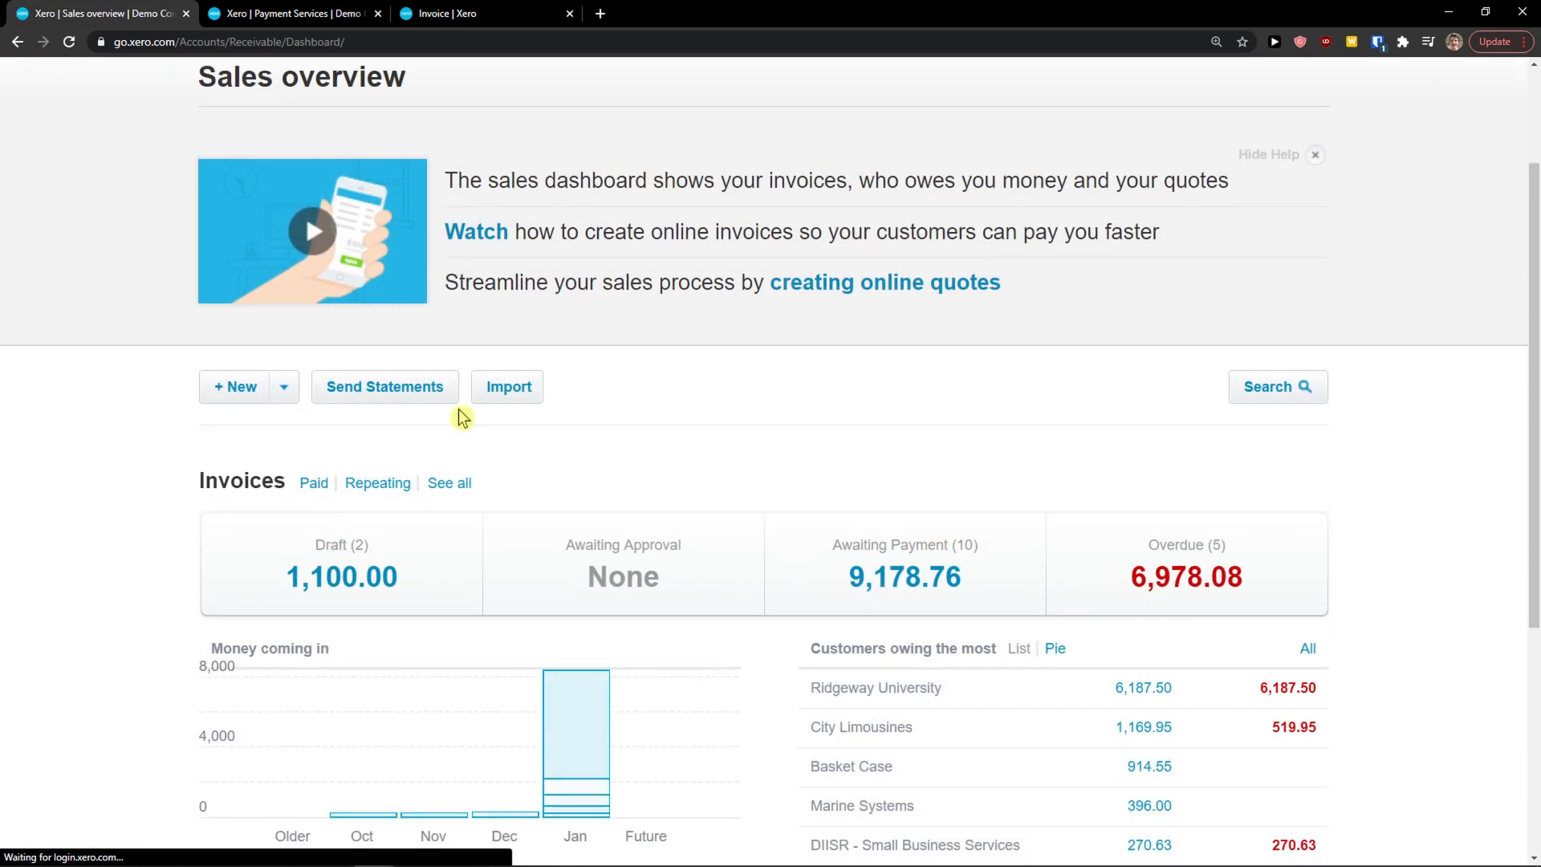
scroll(1020, 543, "down", 2)
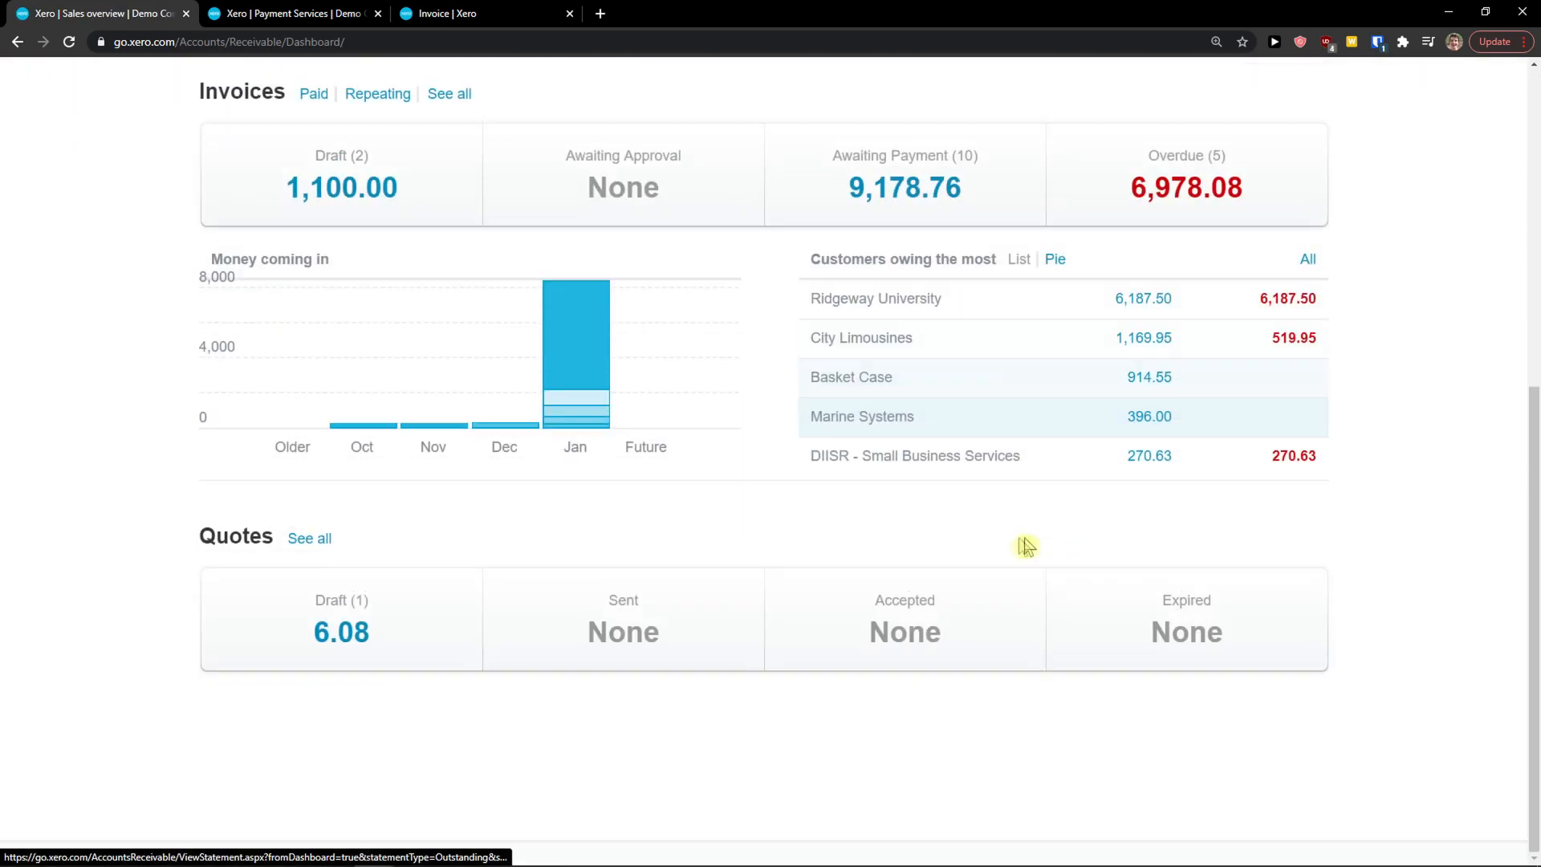
scroll(924, 538, "up", 4)
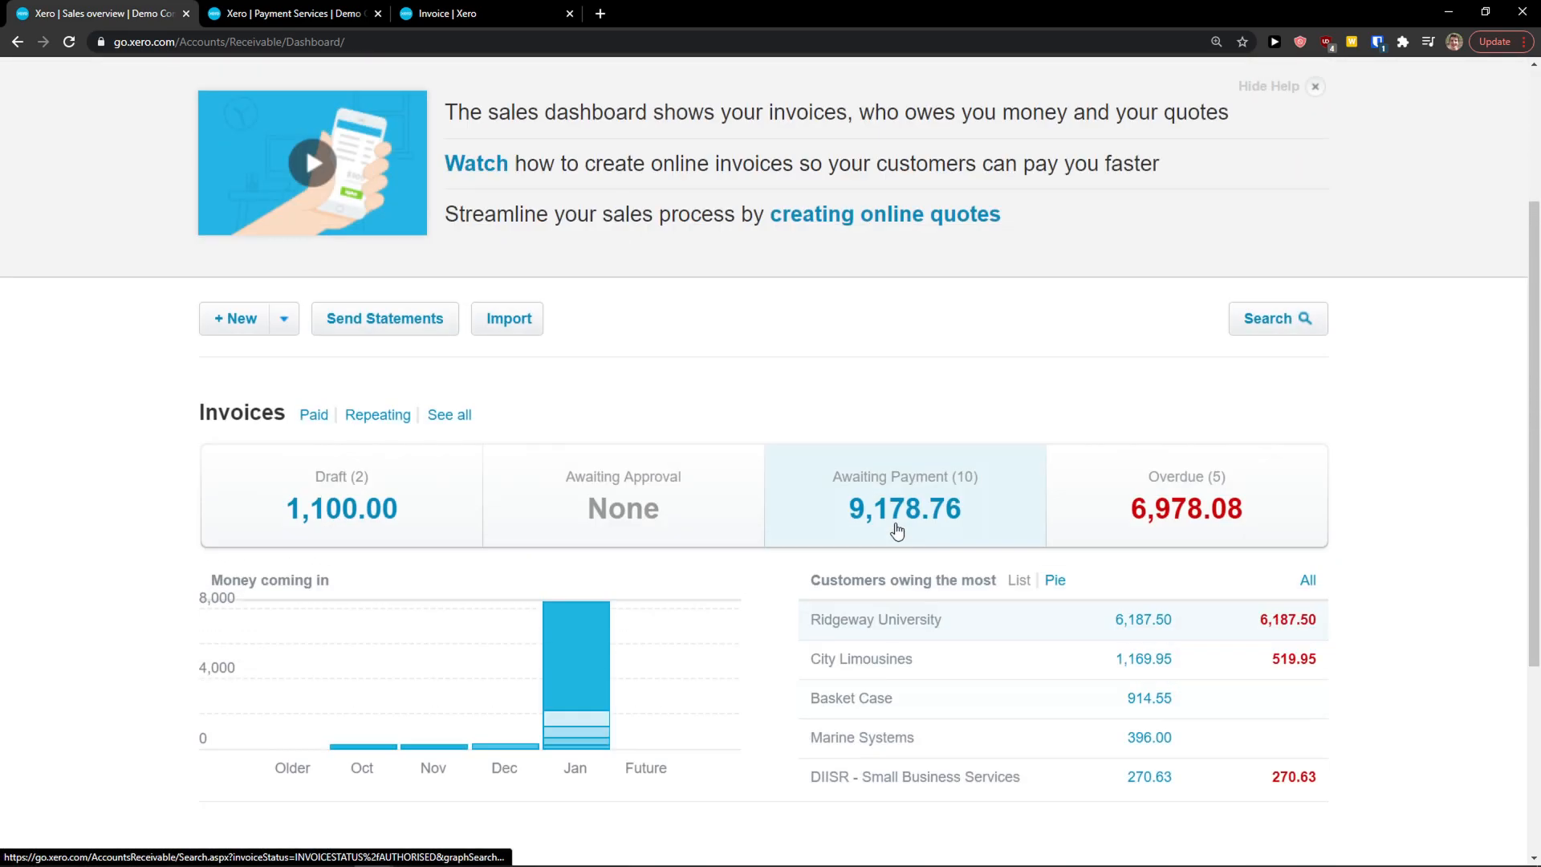
scroll(843, 510, "down", 2)
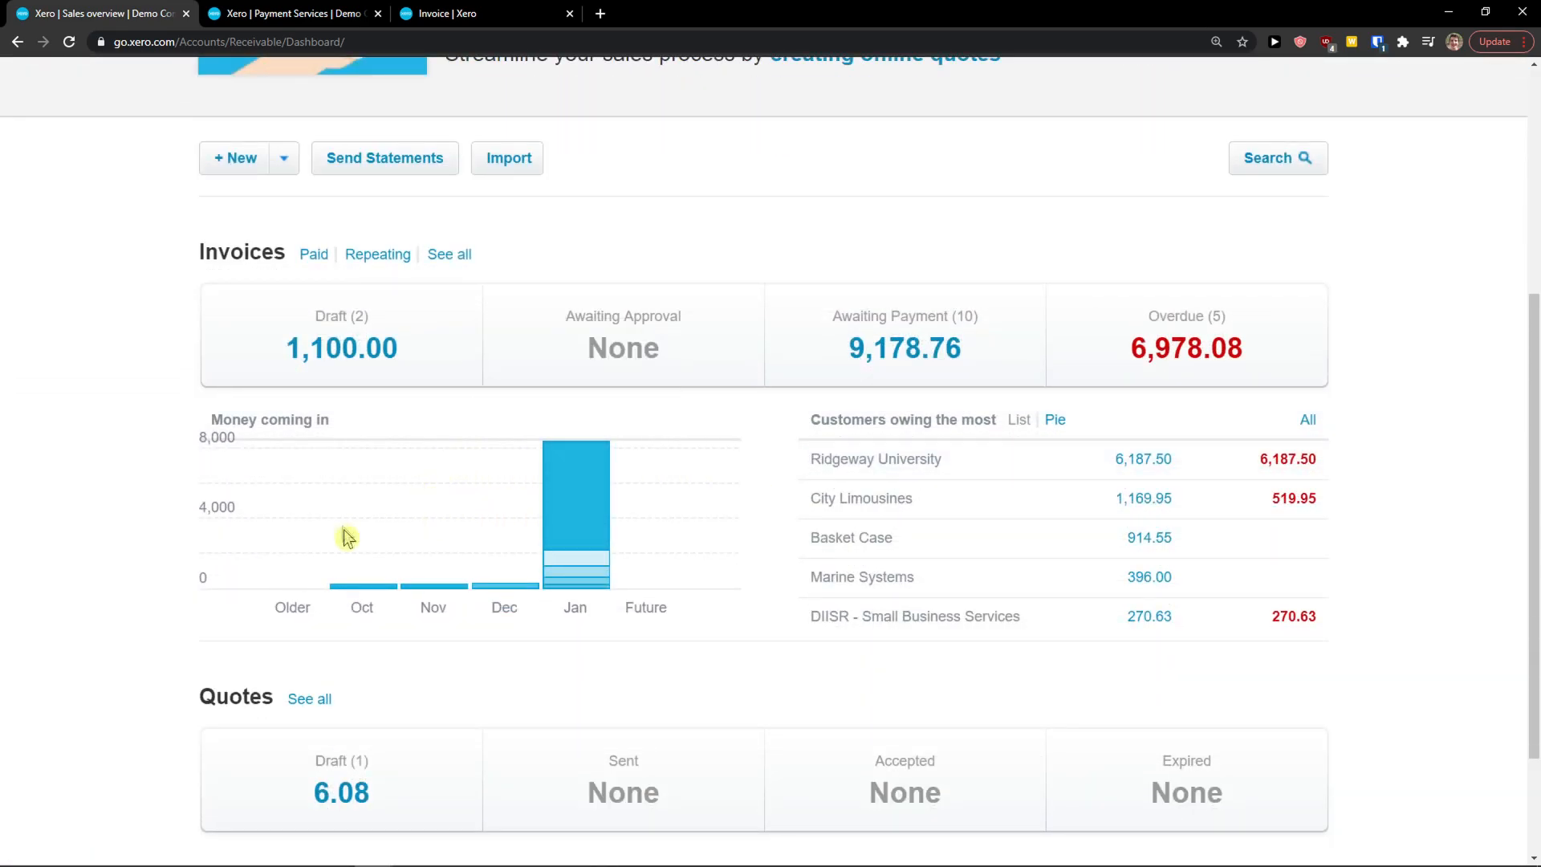
mouse_move(575, 573)
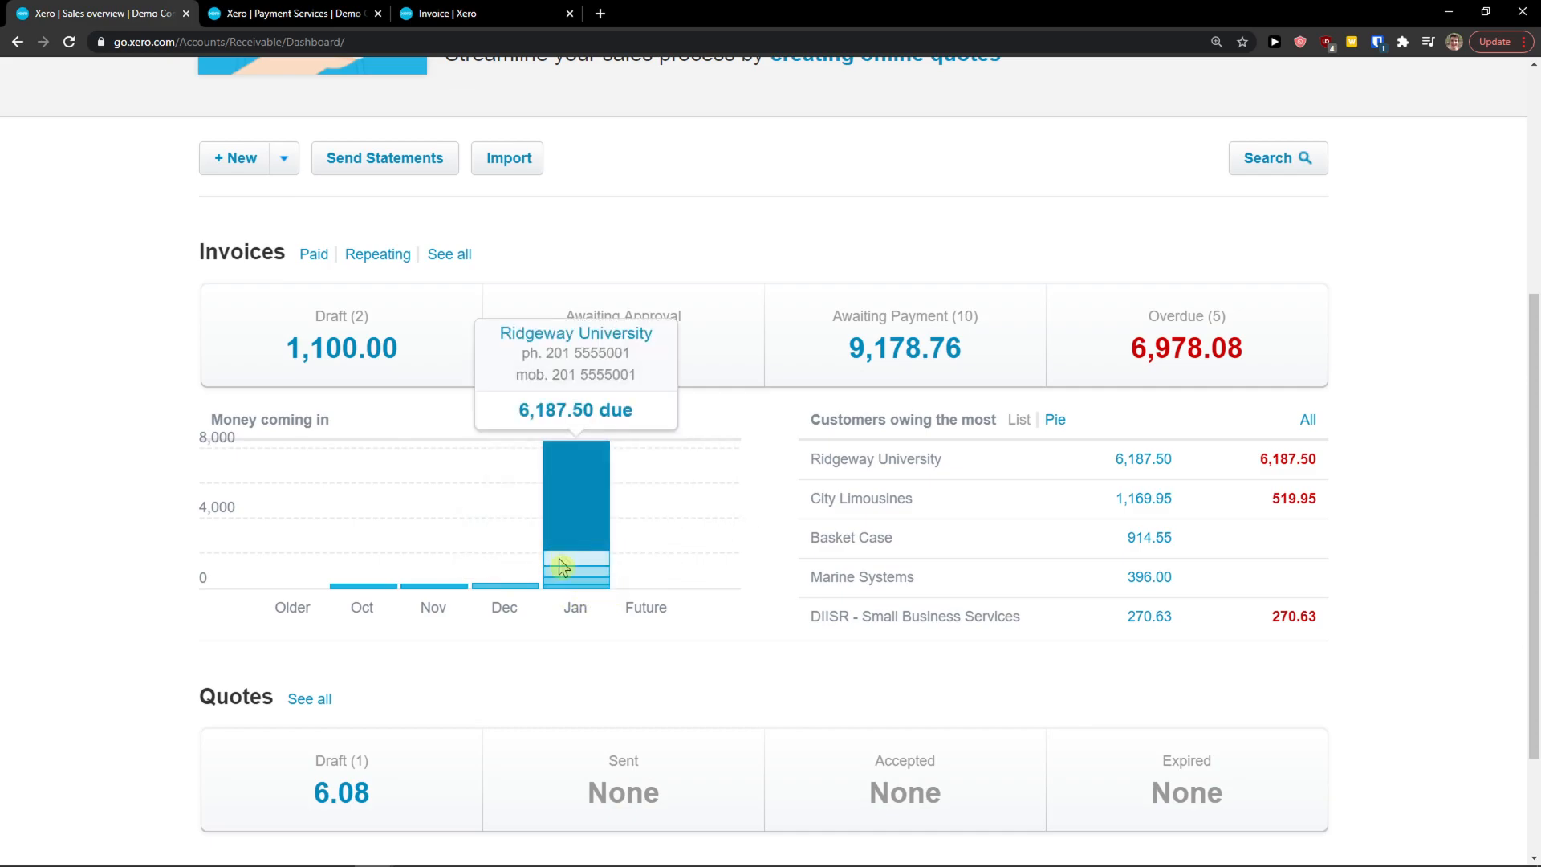
scroll(156, 574, "up", 1)
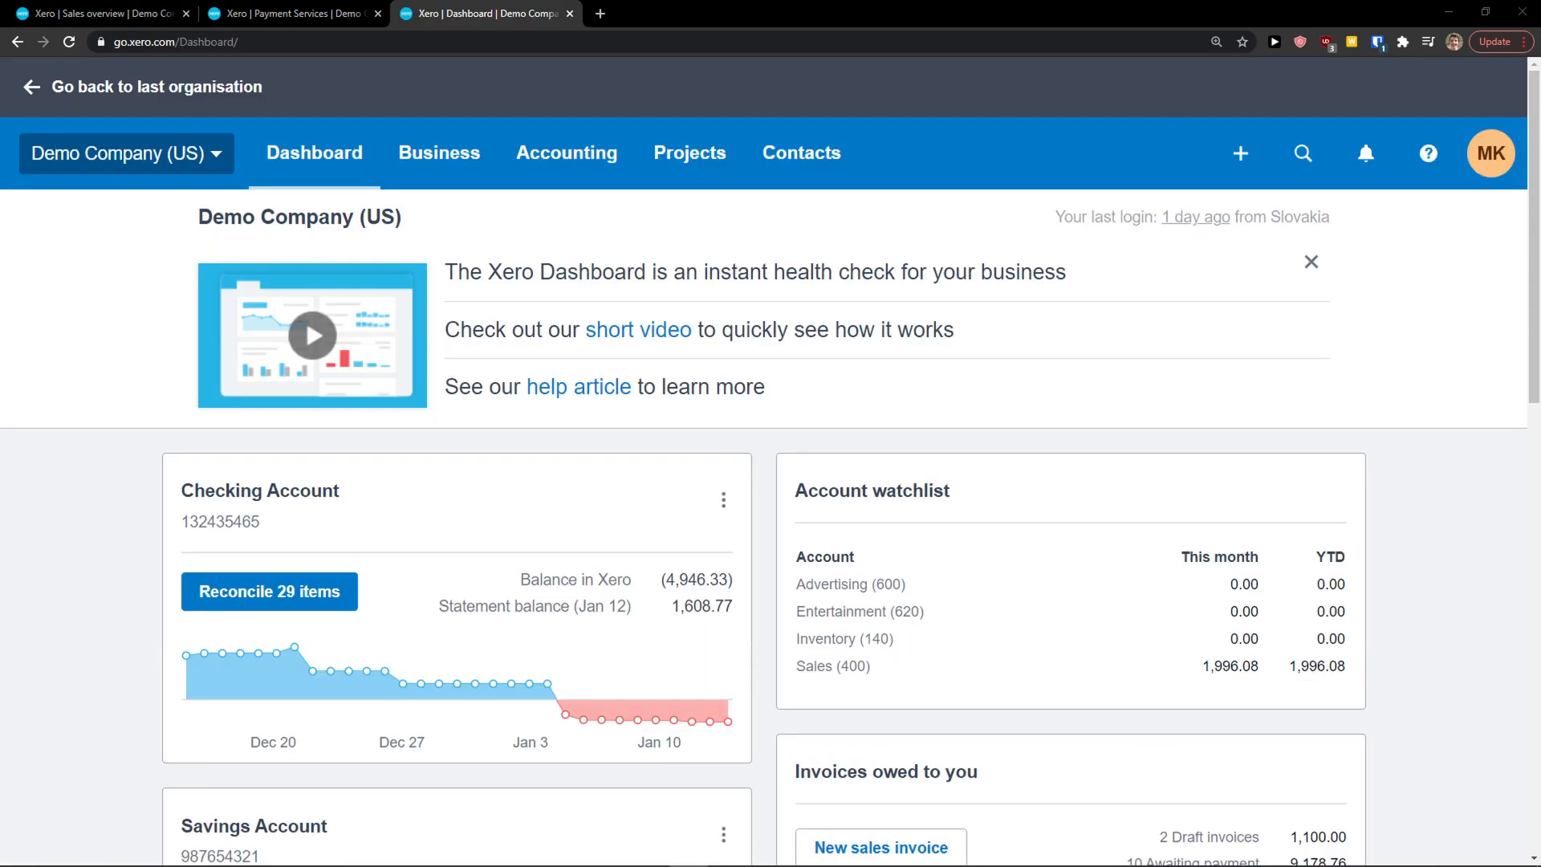
Go to the bills to pay and look at the options for creating a new bill
left_click(459, 176)
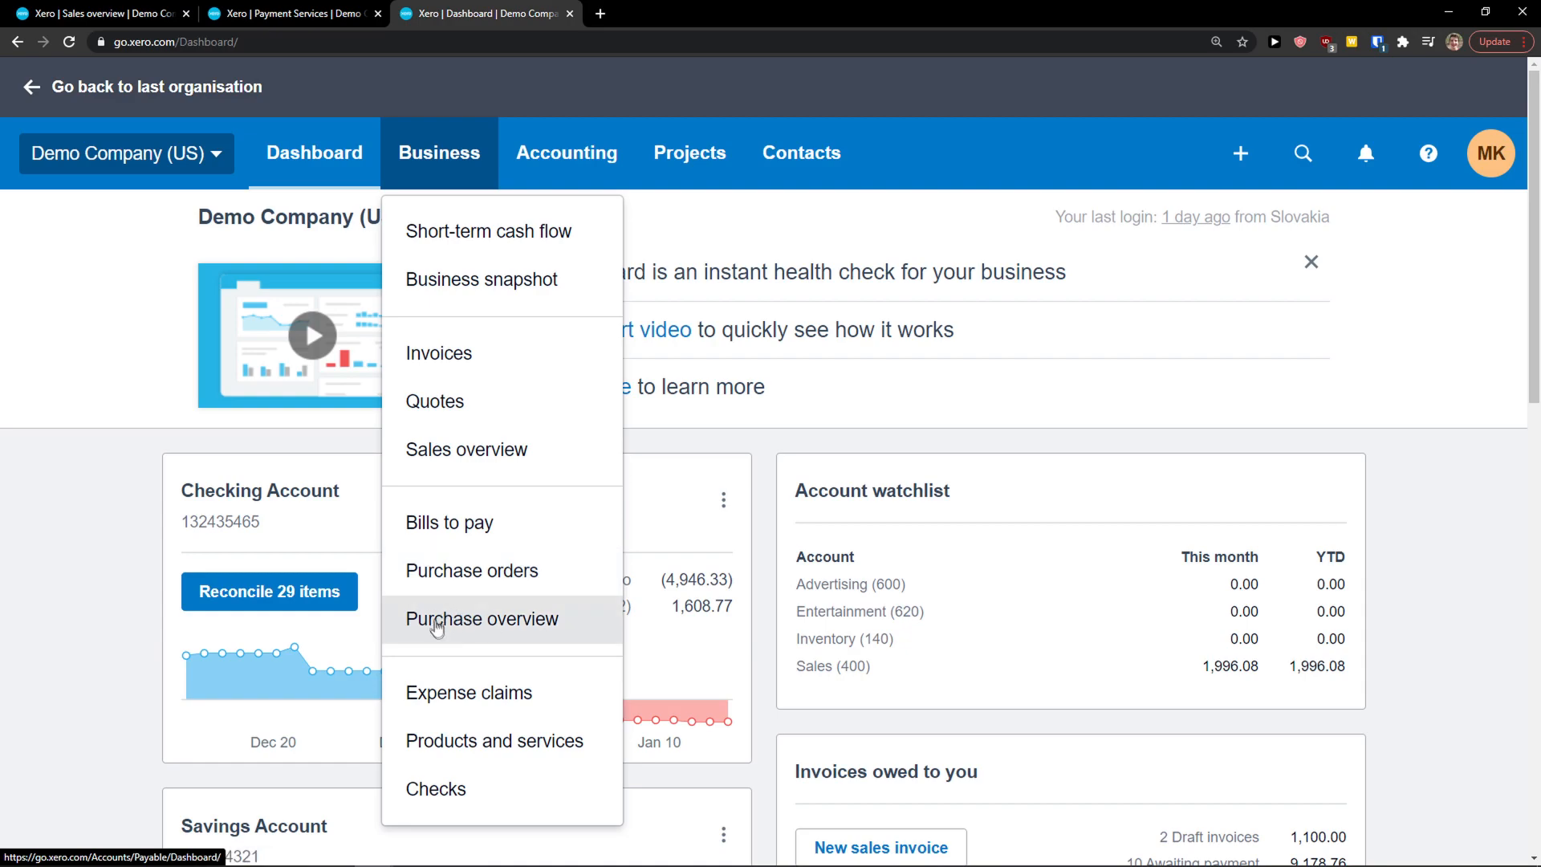
left_click(488, 532)
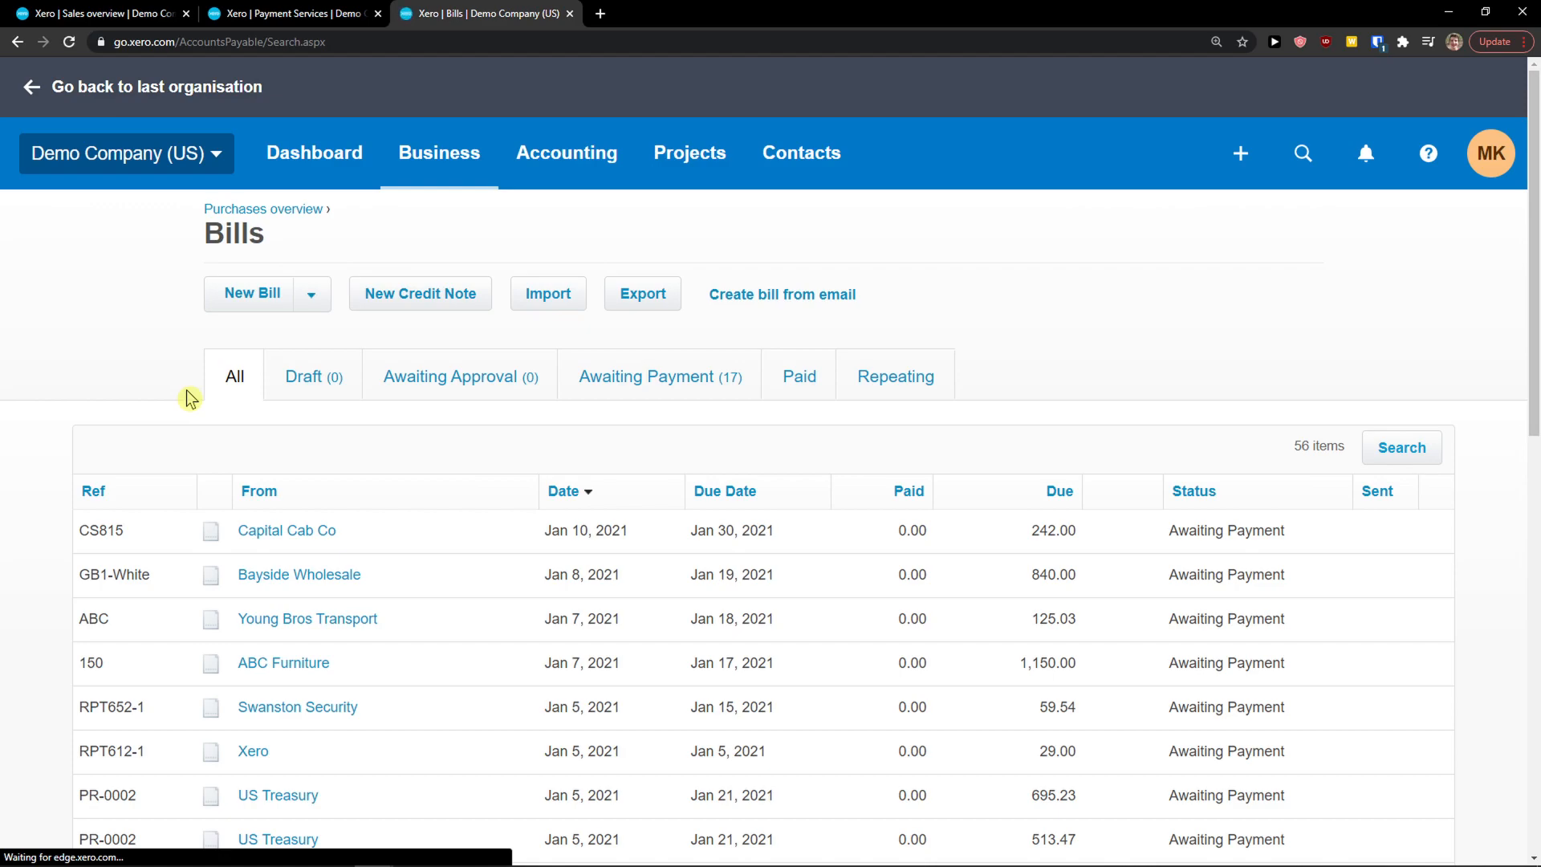
scroll(358, 258, "down", 1)
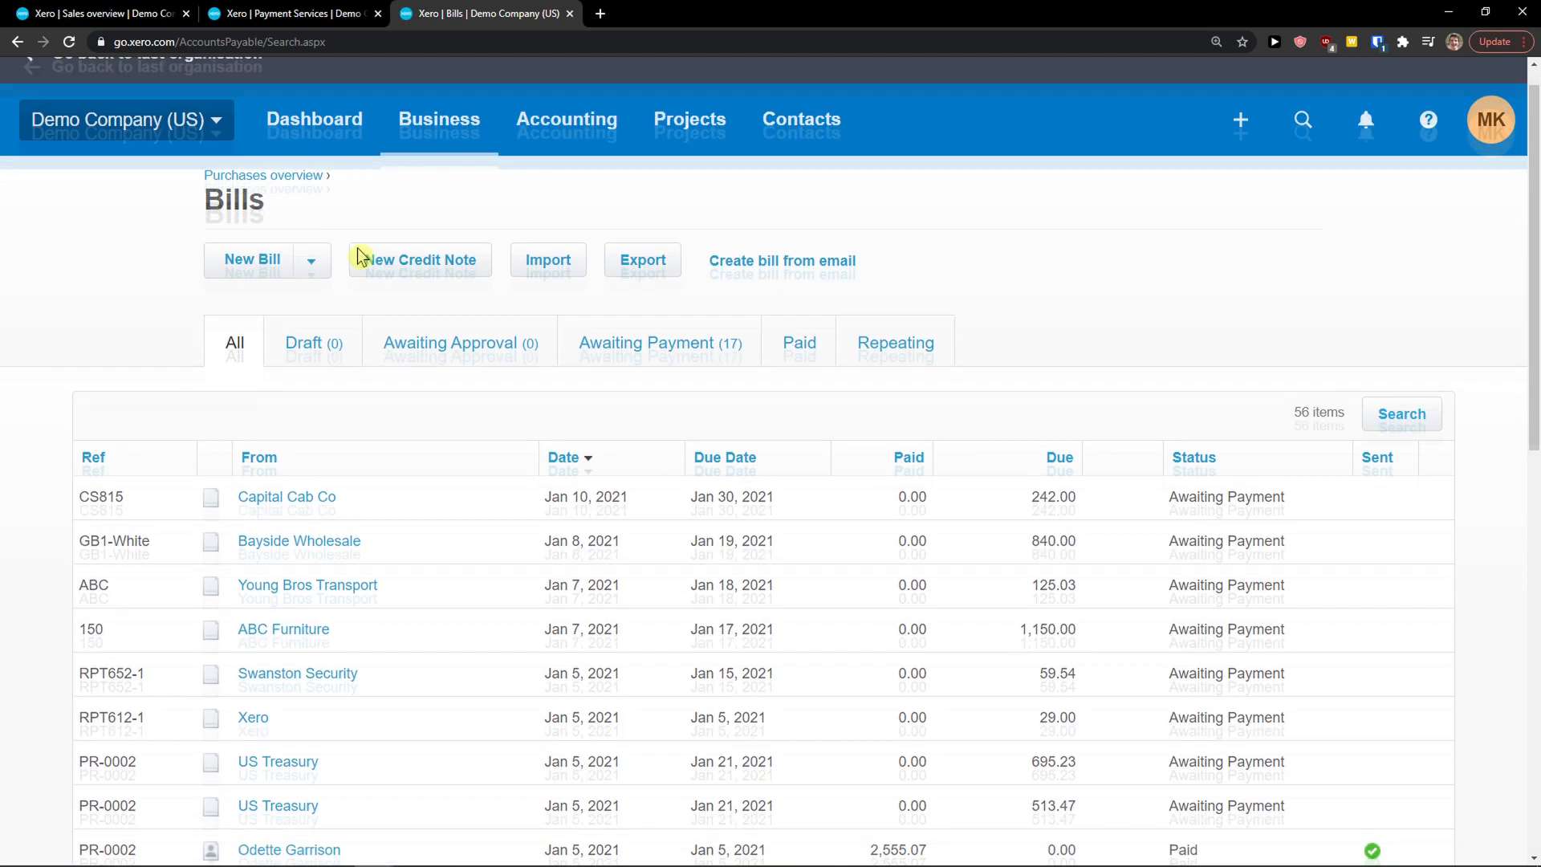
scroll(337, 386, "up", 1)
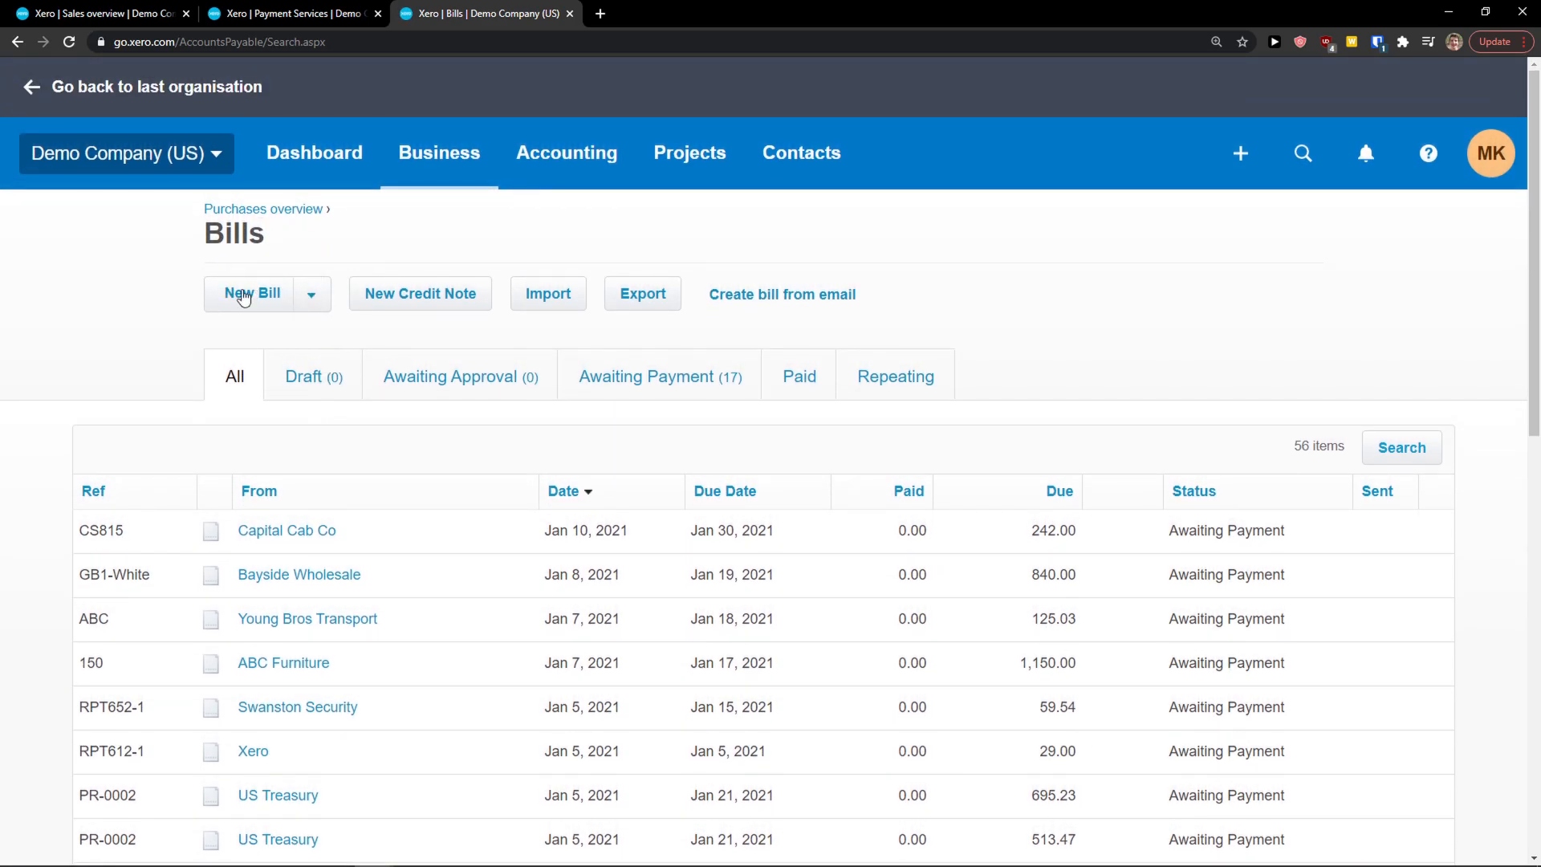
left_click(310, 306)
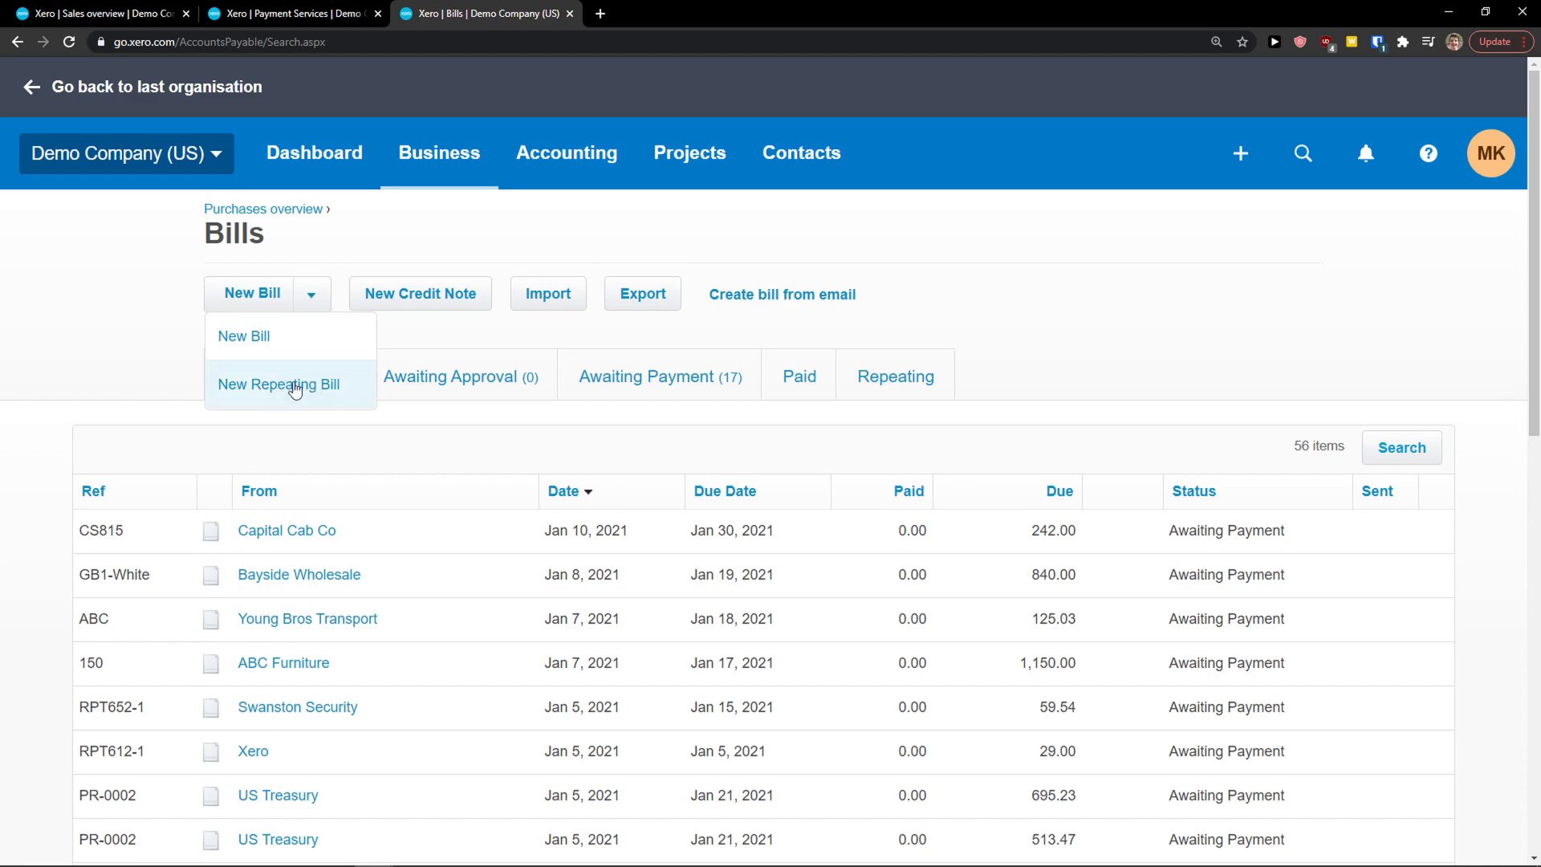
left_click(155, 381)
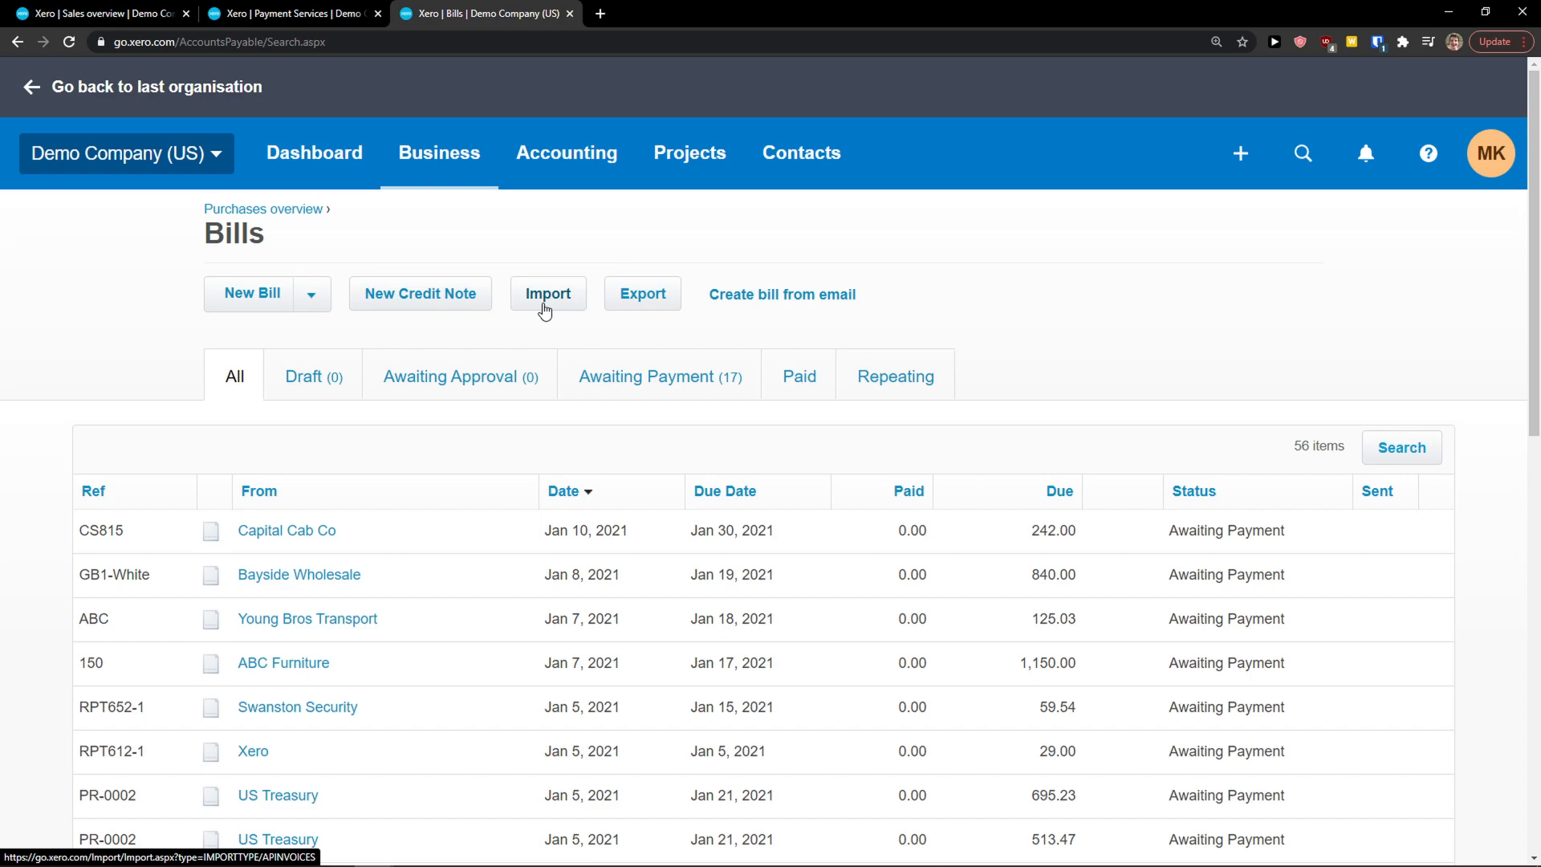
Look over the bills list and open the Capital Cab Co bill
scroll(457, 430, "down", 1)
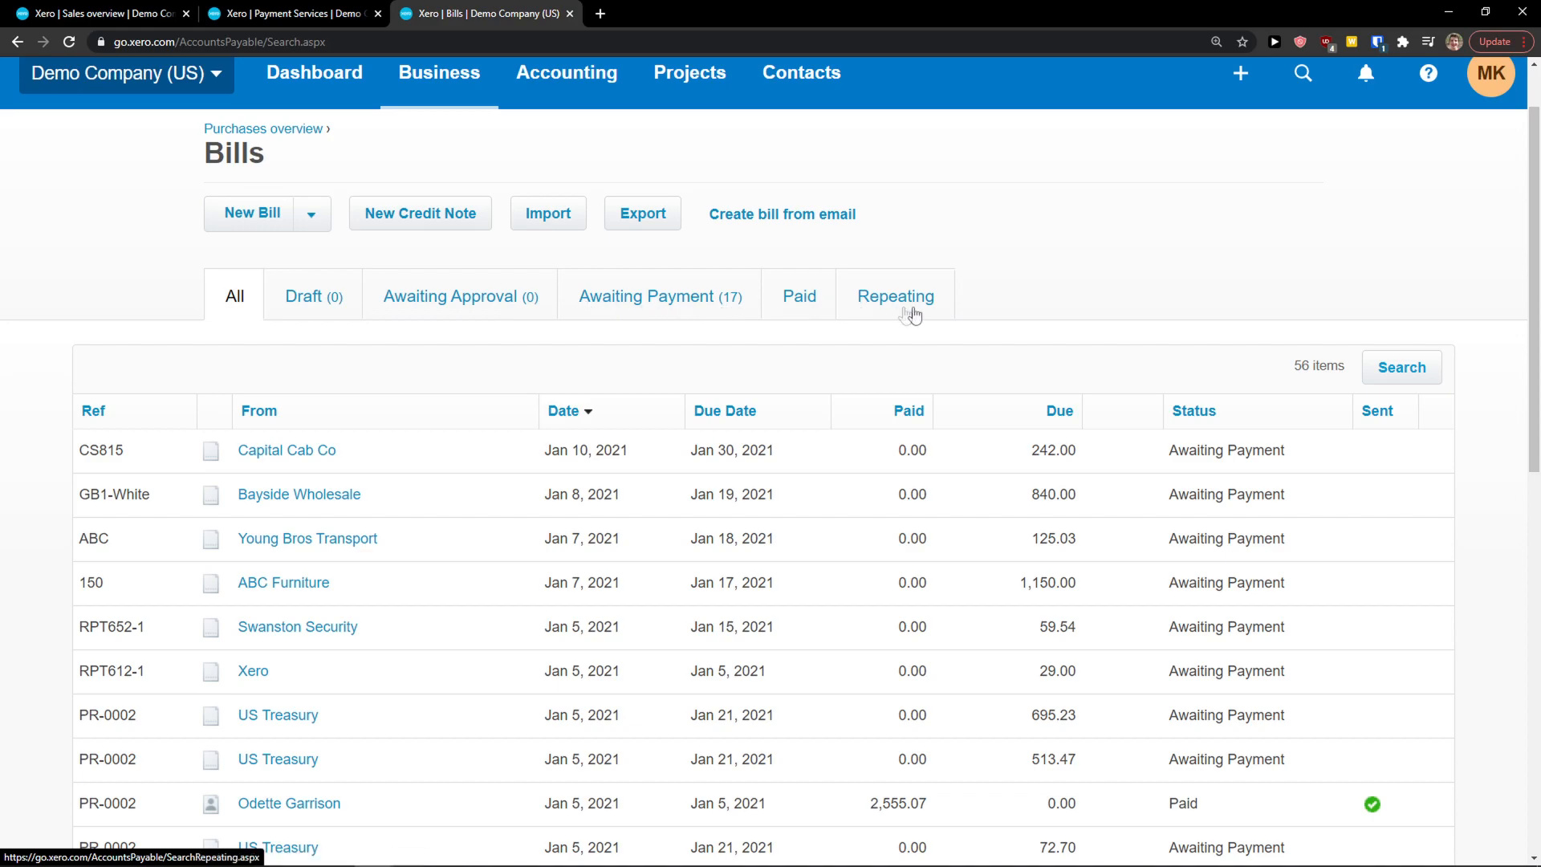
scroll(976, 325, "up", 1)
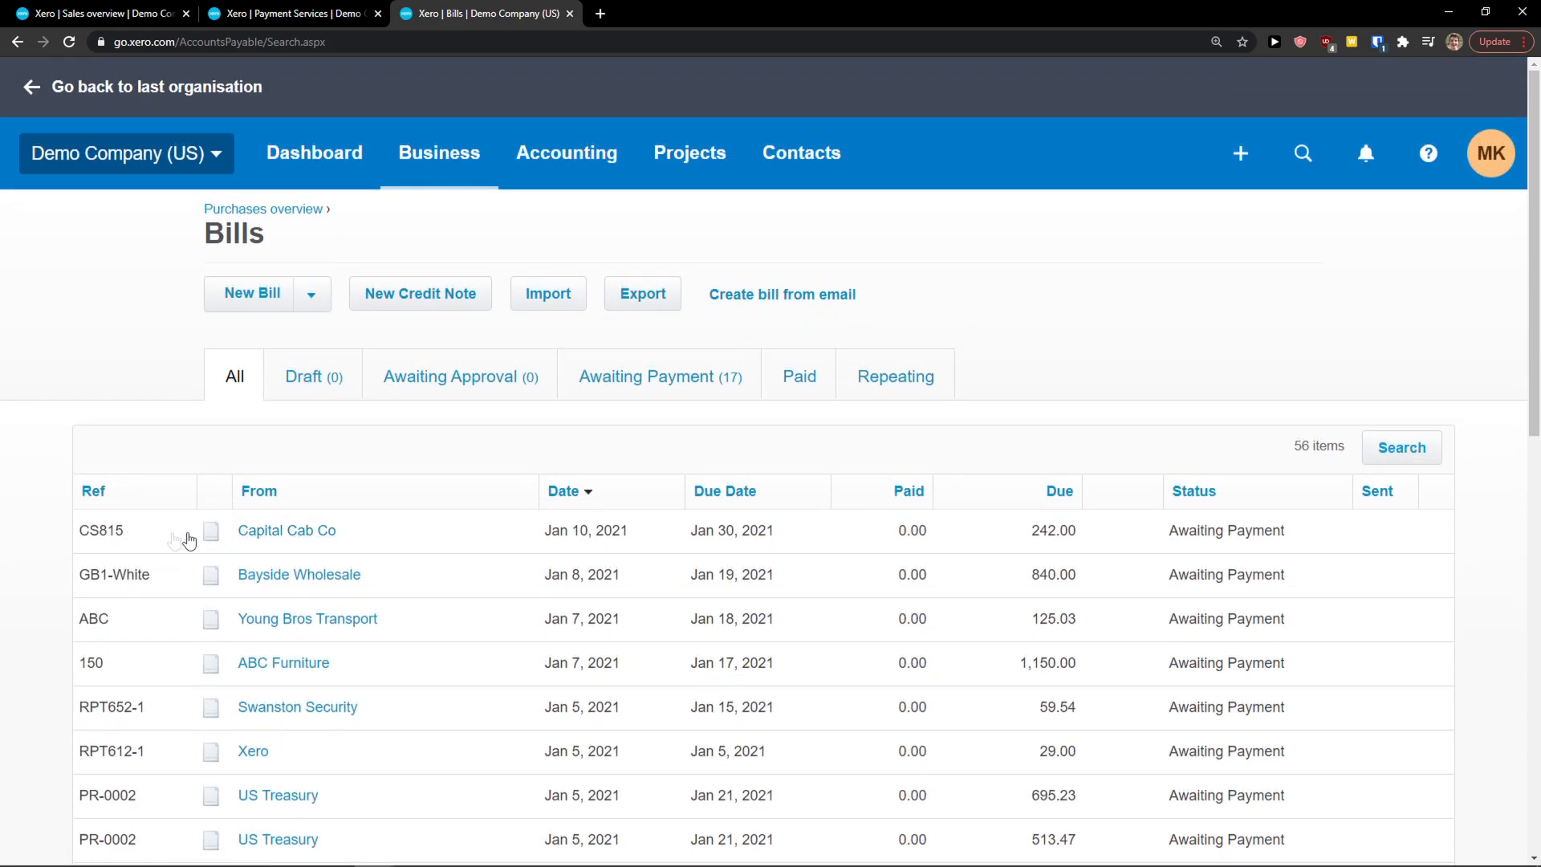
left_click(309, 540)
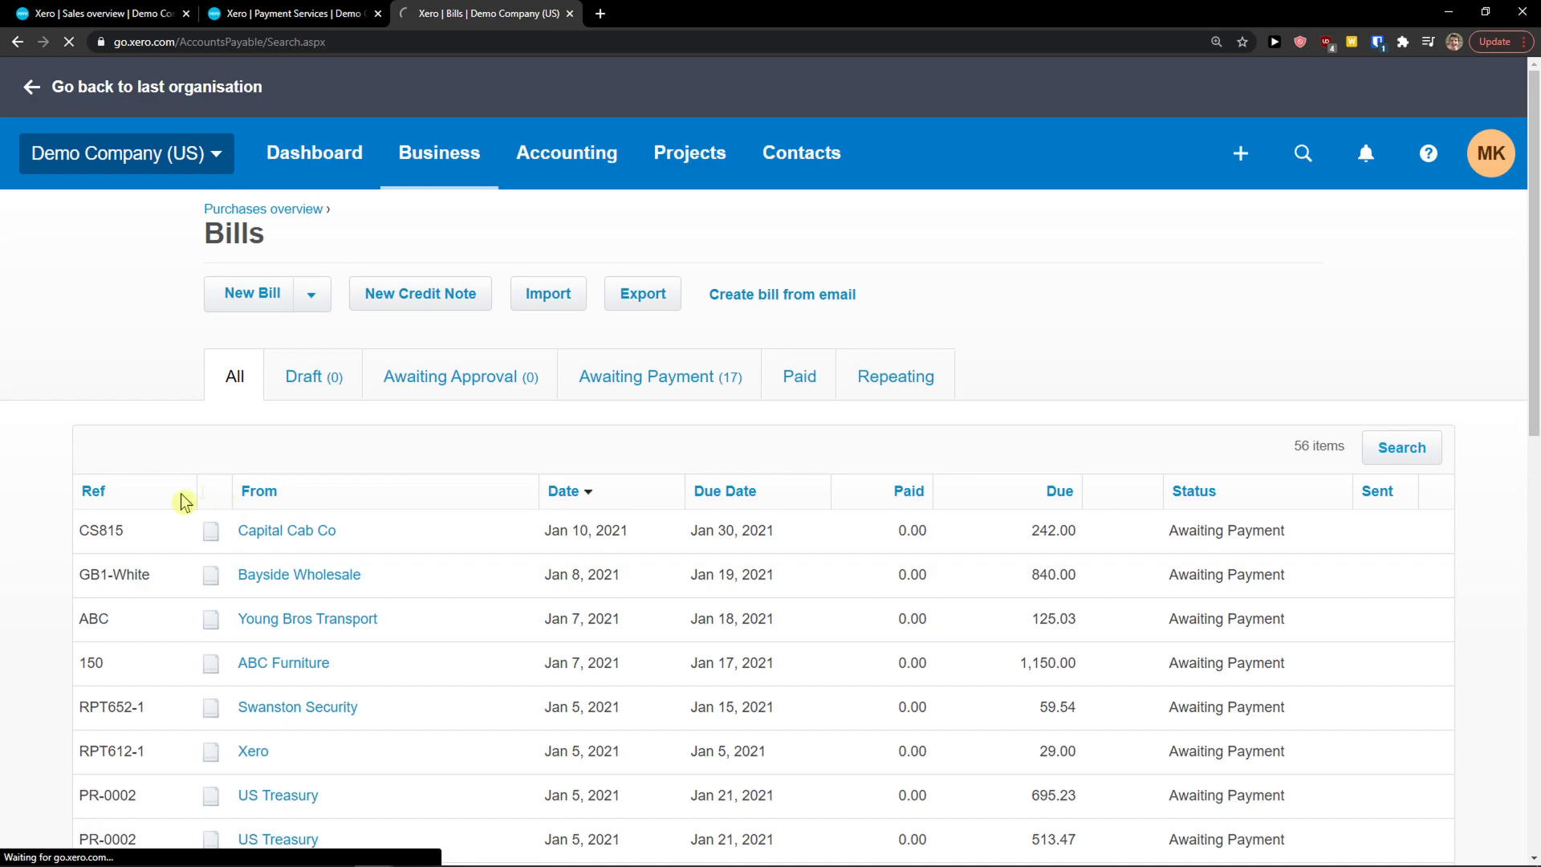
Look over the header and line details of bill CS815 and view the actions available for it
scroll(450, 486, "up", 3)
scroll(353, 437, "down", 2)
scroll(349, 322, "up", 1)
left_click_drag(378, 170, 196, 154)
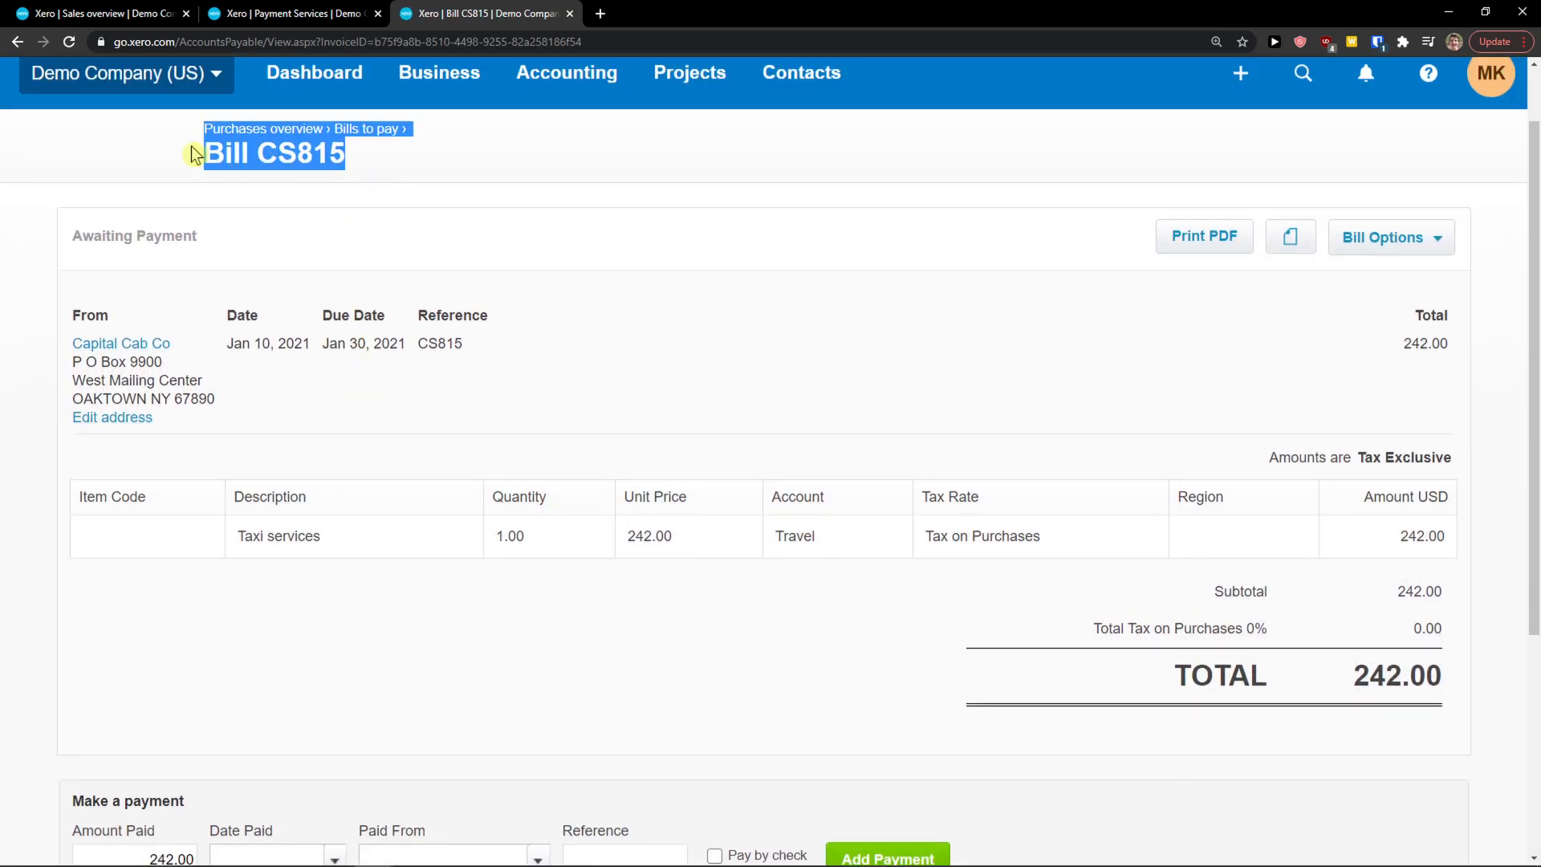
scroll(705, 401, "down", 2)
scroll(706, 406, "down", 2)
scroll(705, 406, "up", 5)
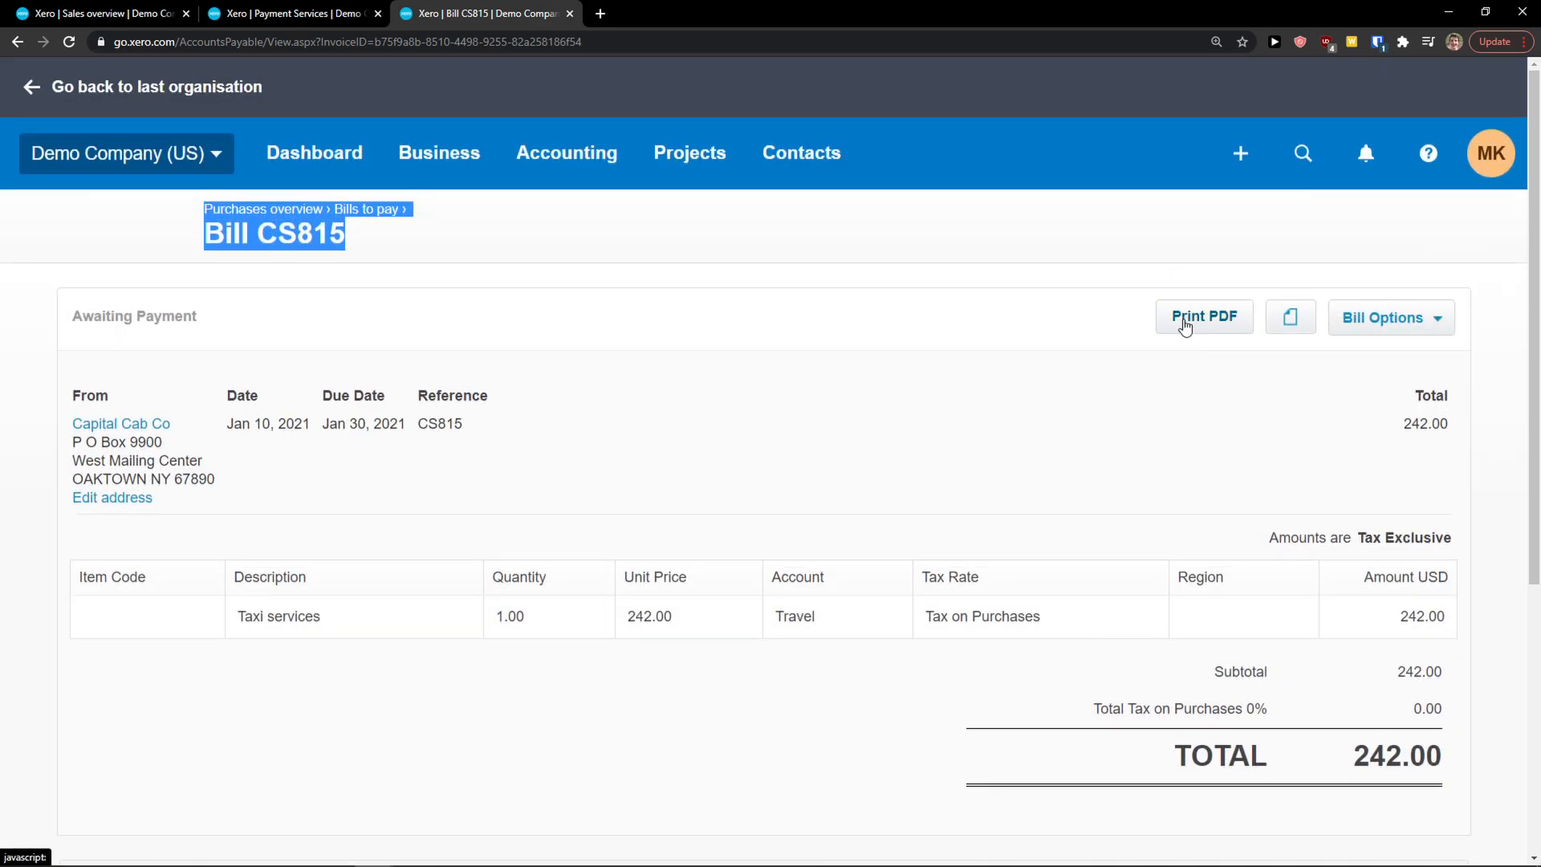
left_click(1405, 329)
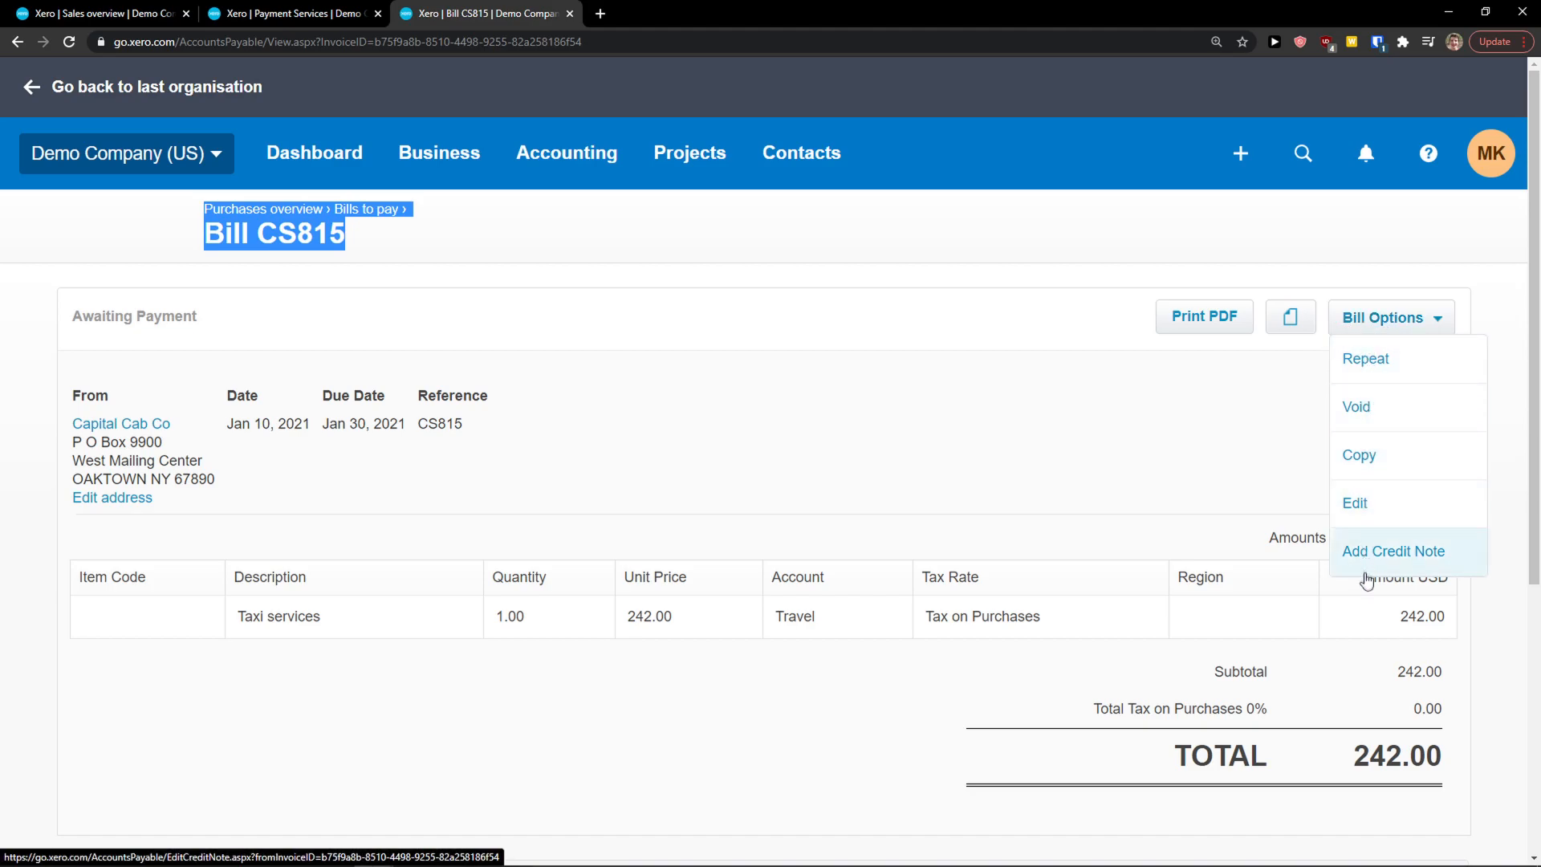
left_click(450, 448)
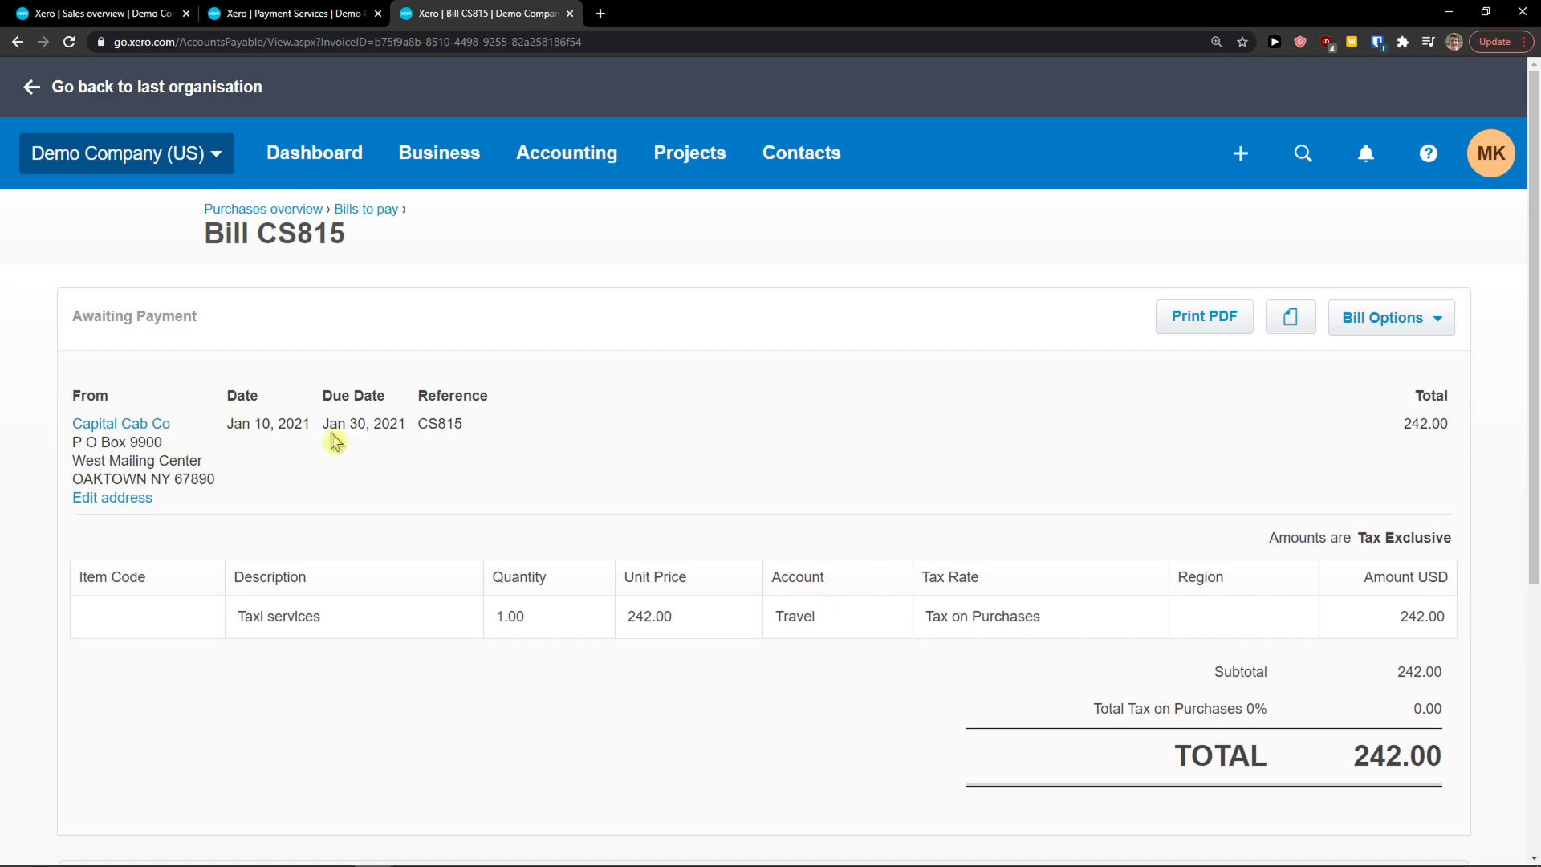
Fill in the payment details of bill CS815 with Jan 25, 2021 as the date paid and 090 - Checking Account as the paying account
scroll(275, 492, "down", 1)
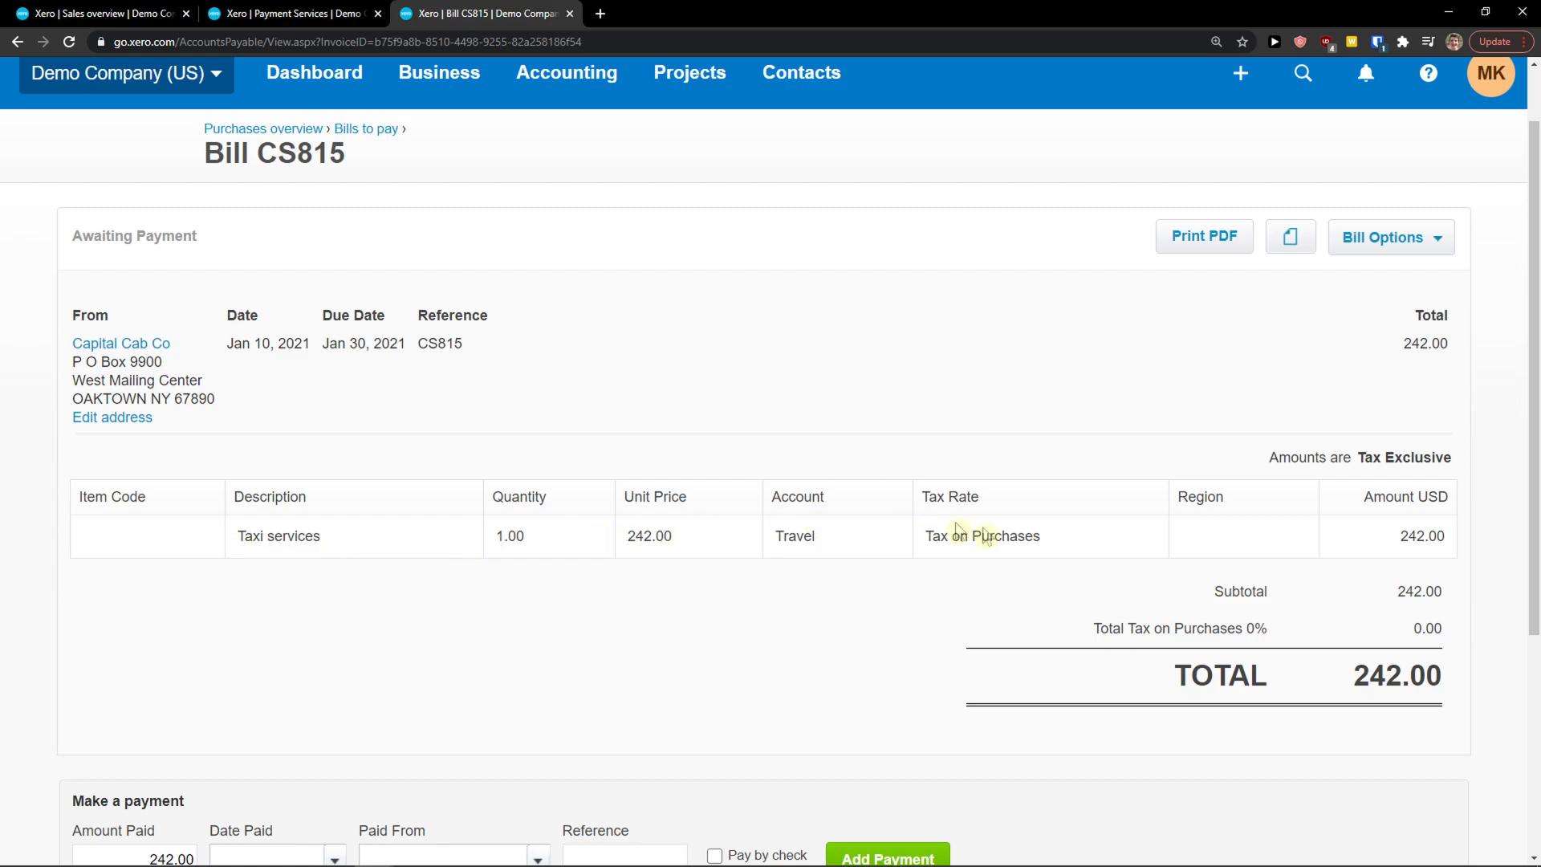
scroll(1375, 514, "down", 2)
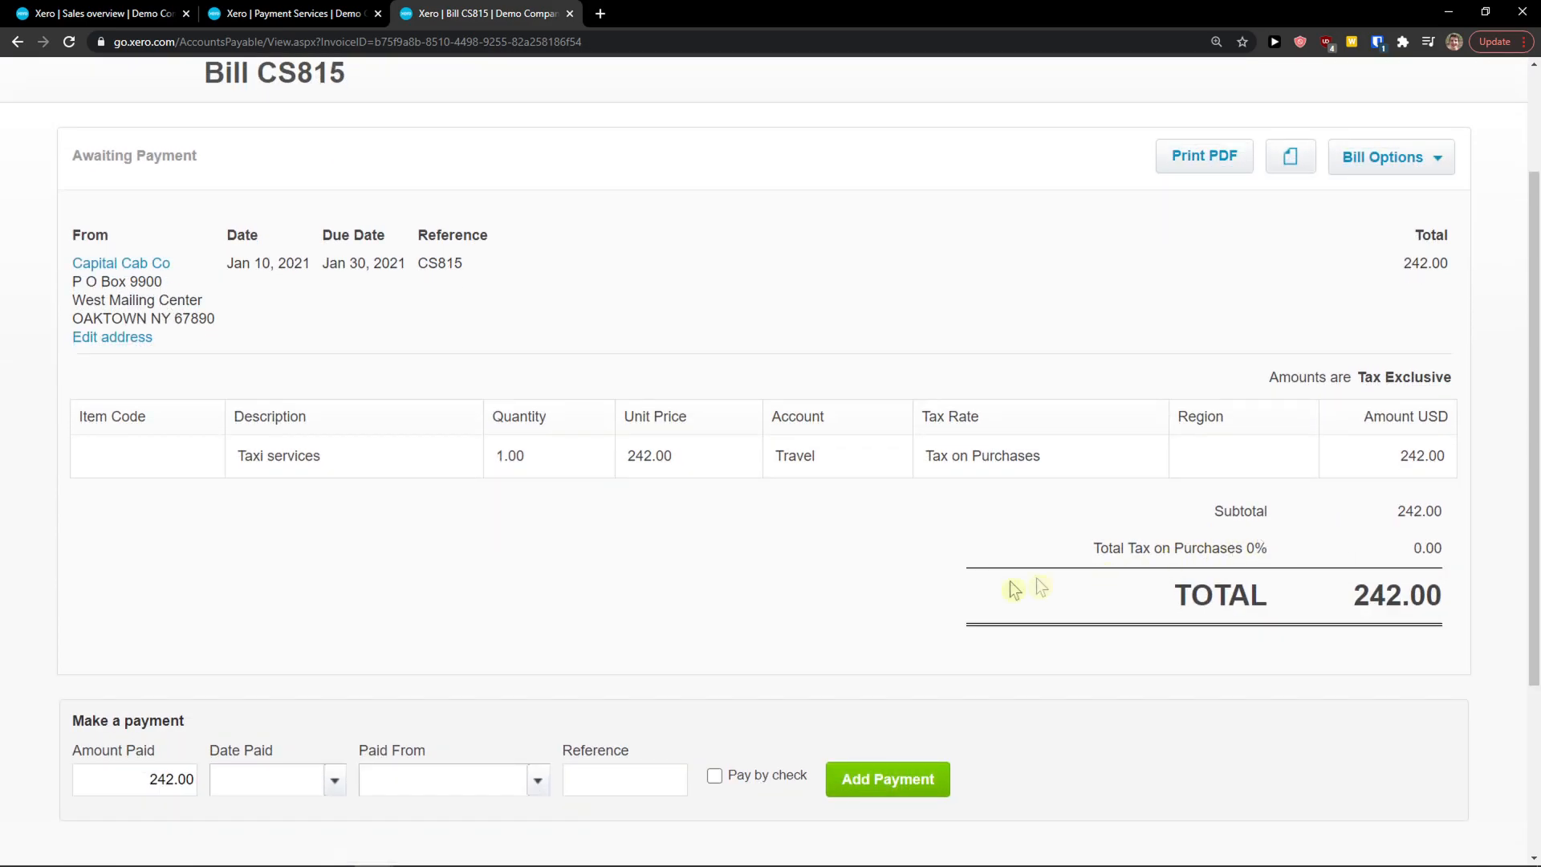
scroll(163, 784, "down", 1)
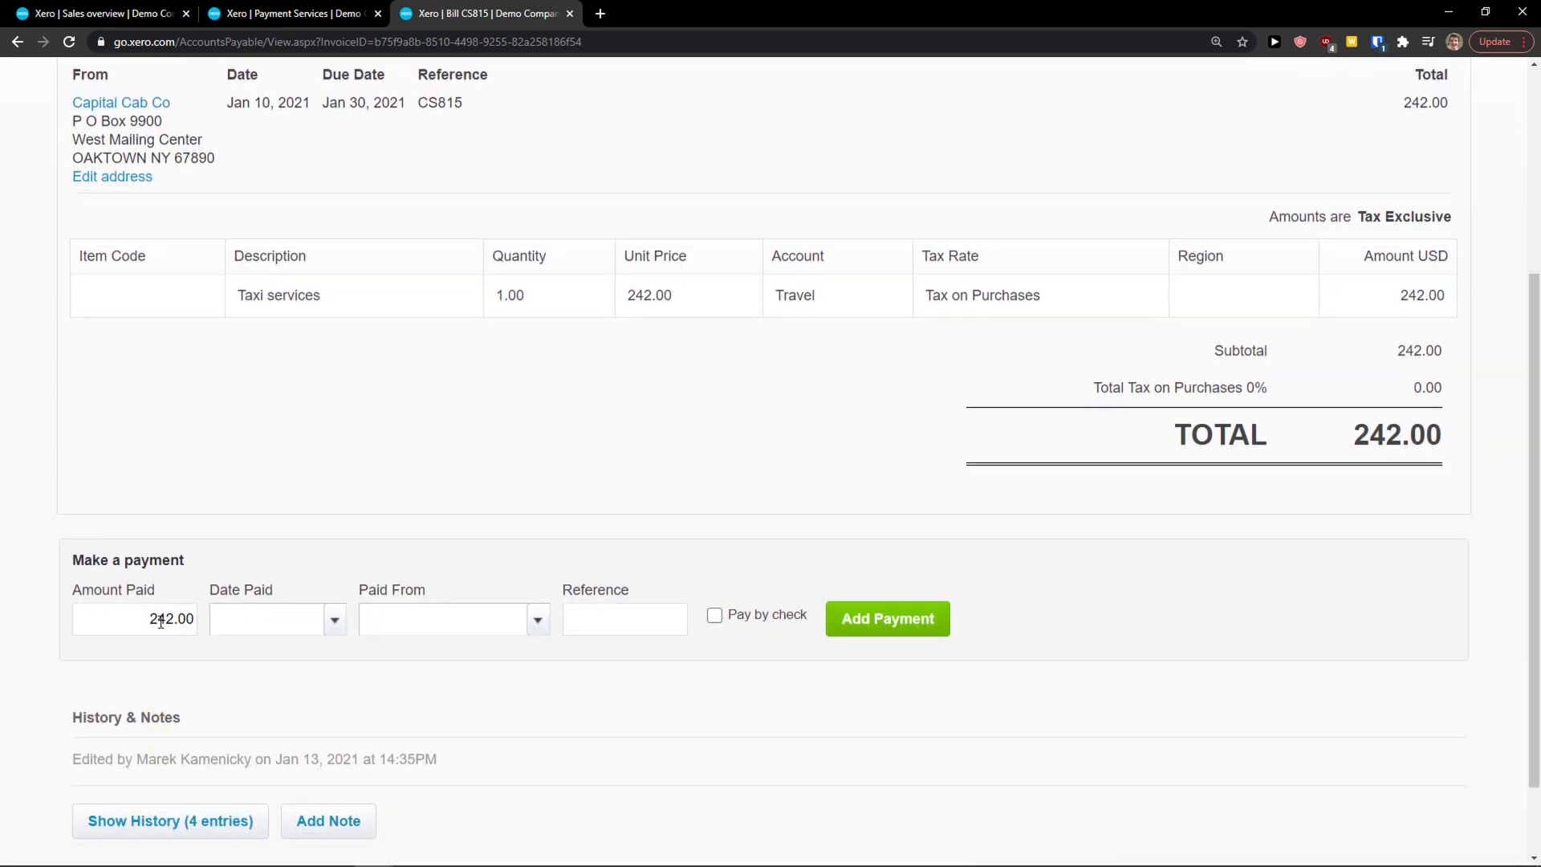
left_click(334, 620)
left_click(298, 524)
left_click(537, 620)
left_click(477, 723)
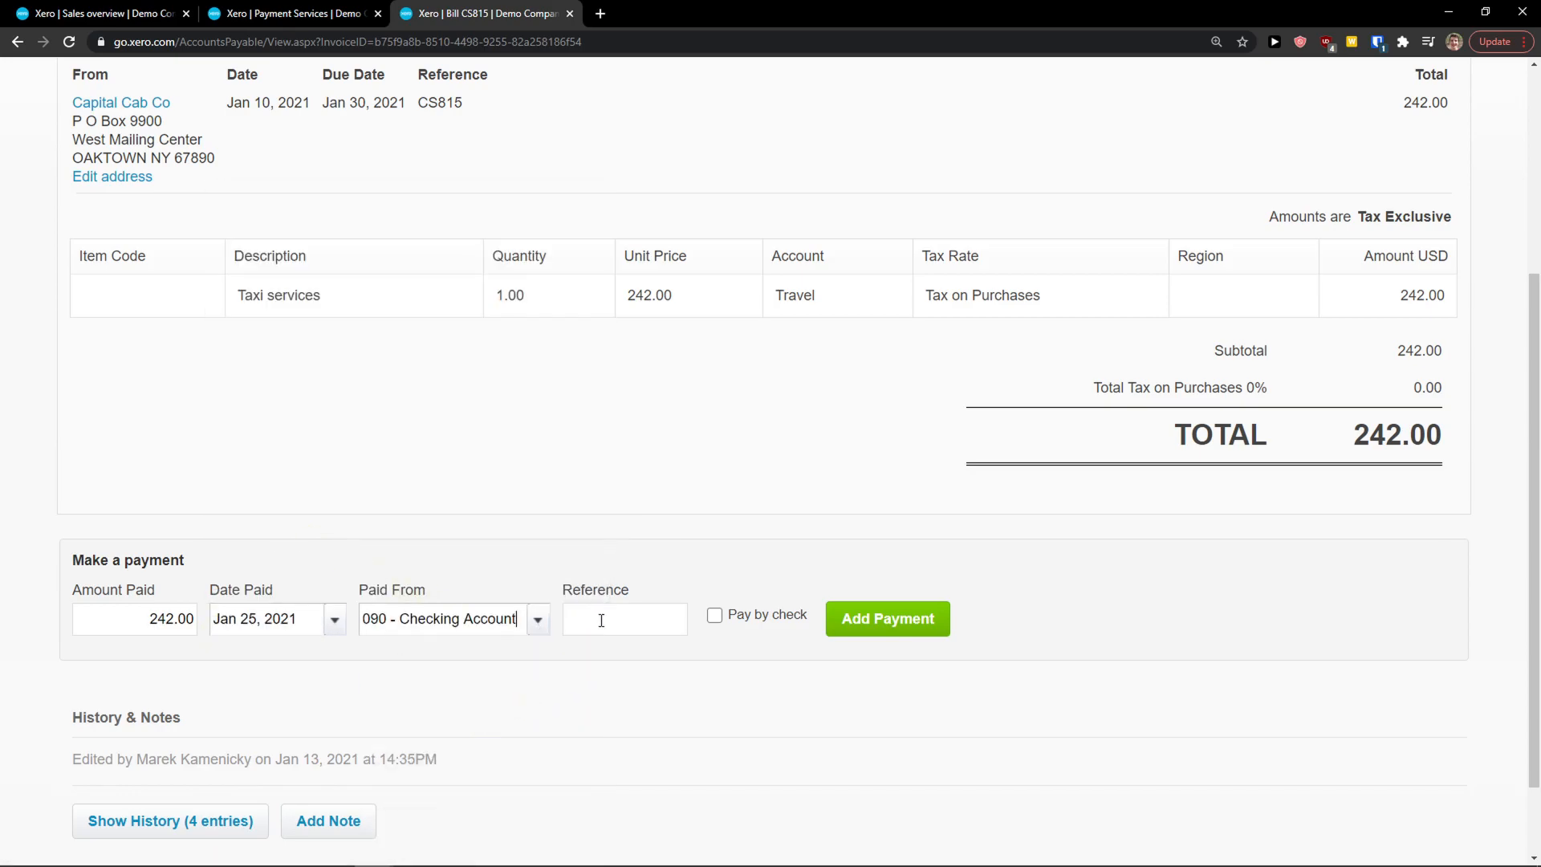
scroll(891, 642, "down", 1)
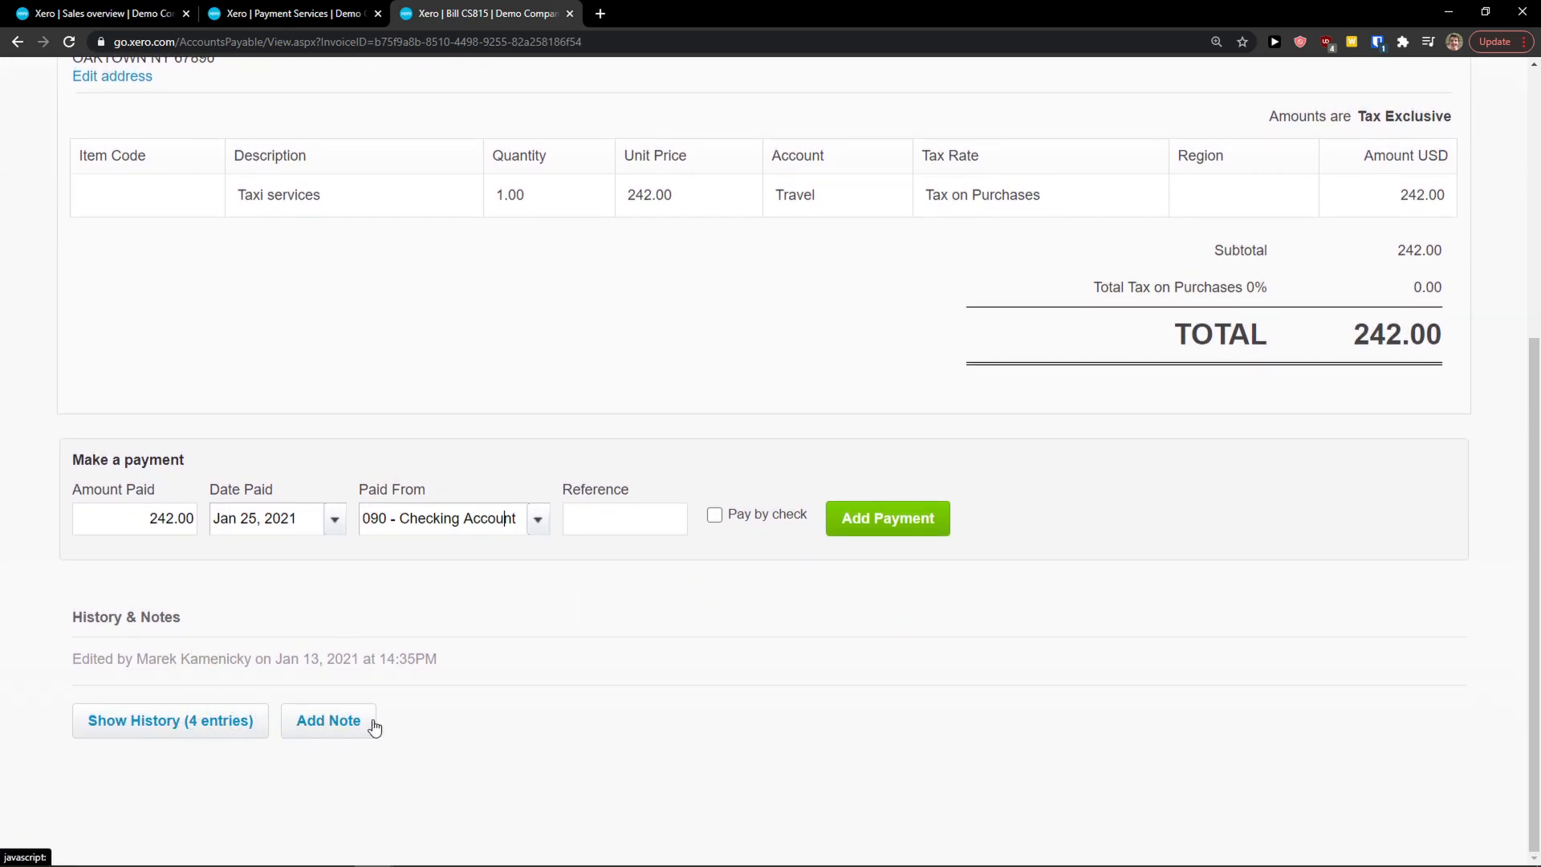
scroll(183, 734, "up", 4)
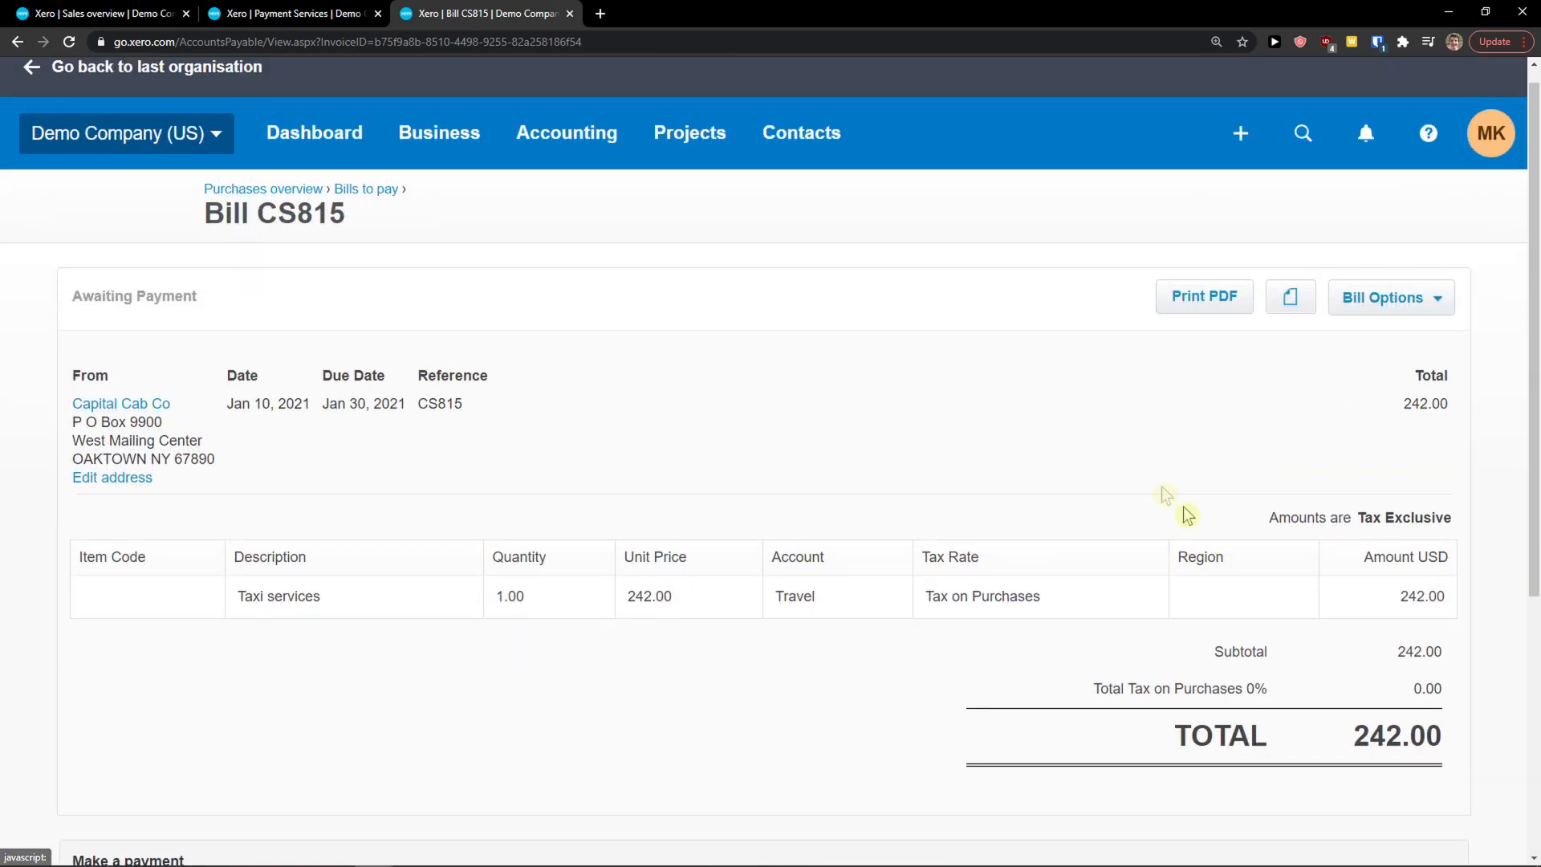
Return to the bills list and start a new bill from City Limousines
left_click(17, 42)
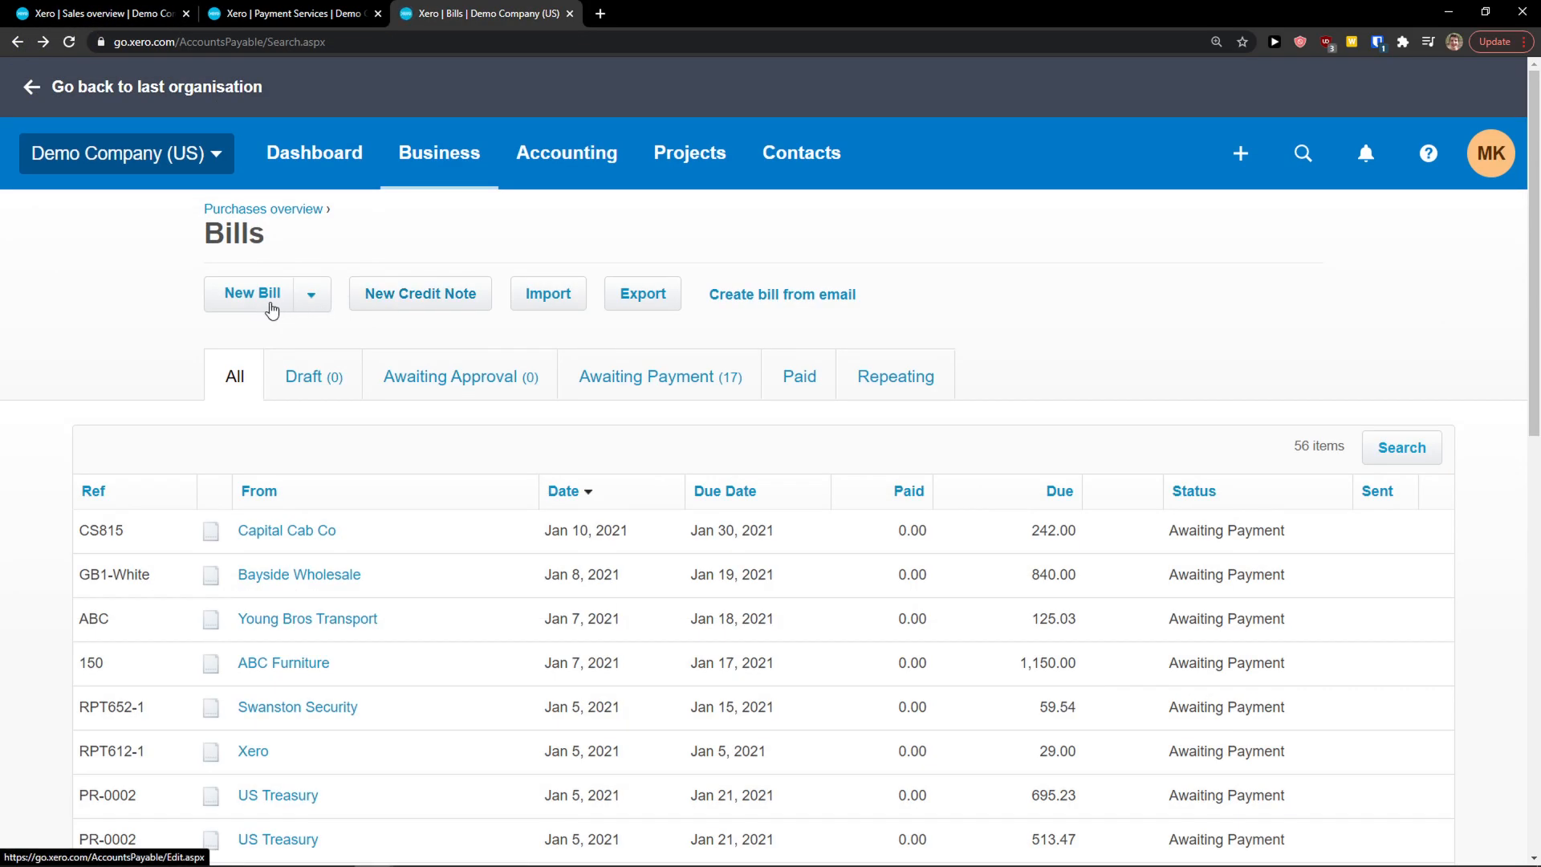
left_click(257, 294)
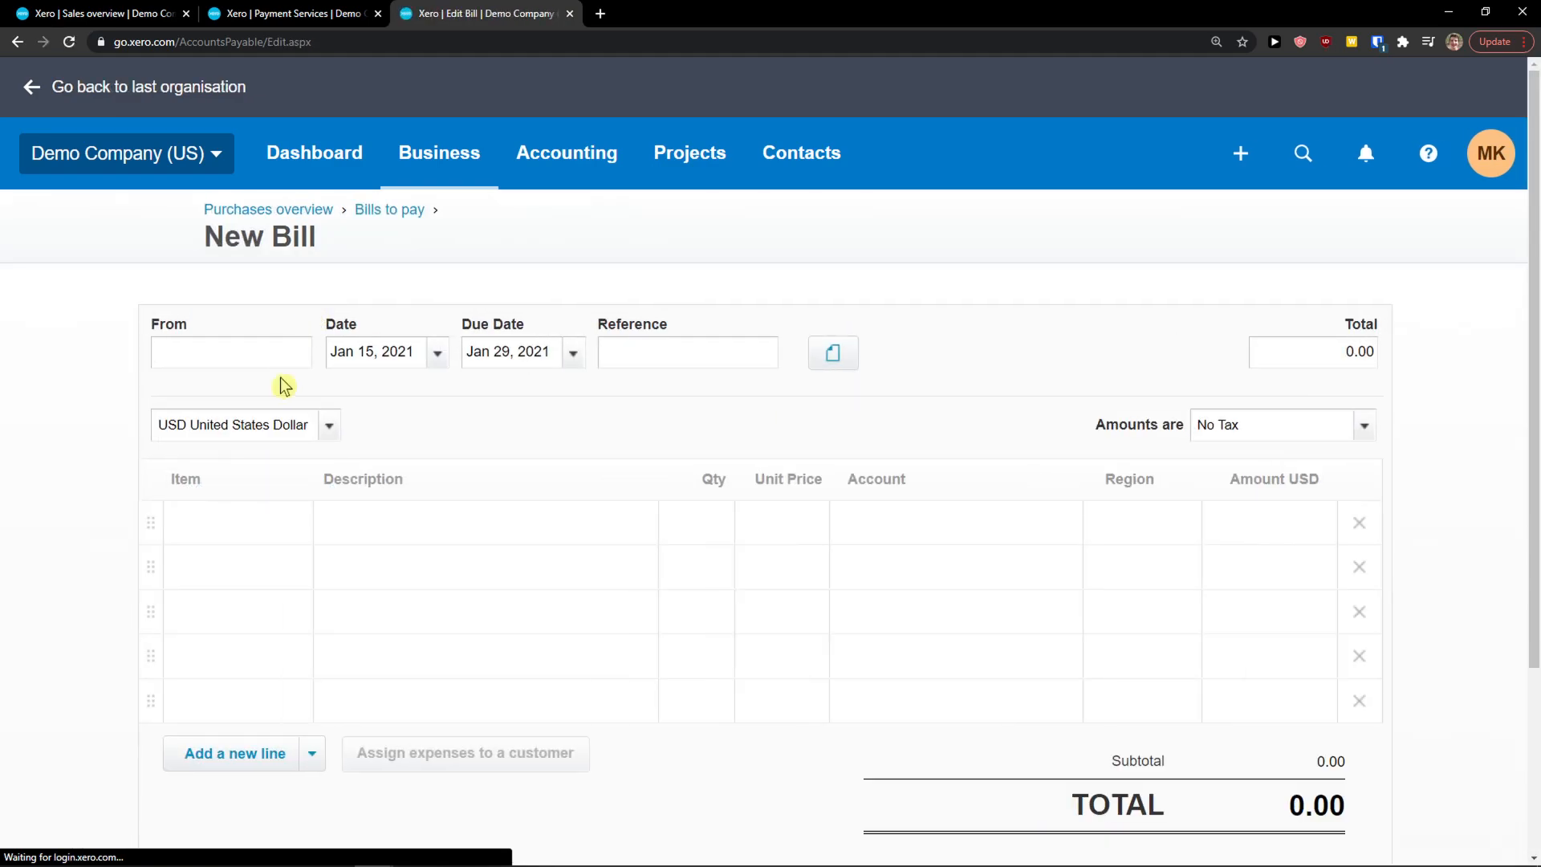
scroll(214, 275, "down", 1)
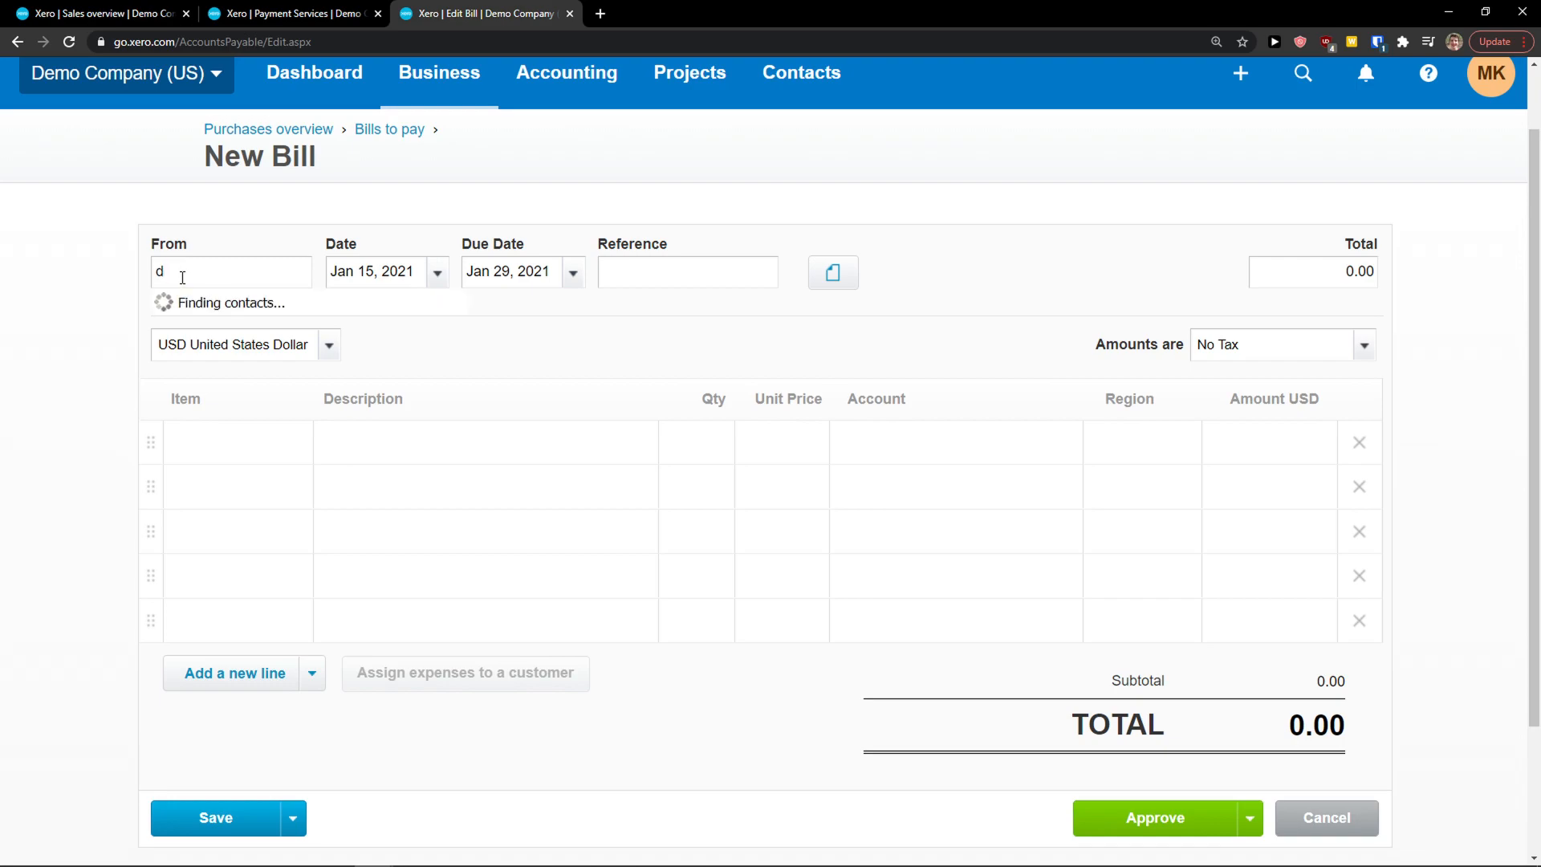
left_click(226, 356)
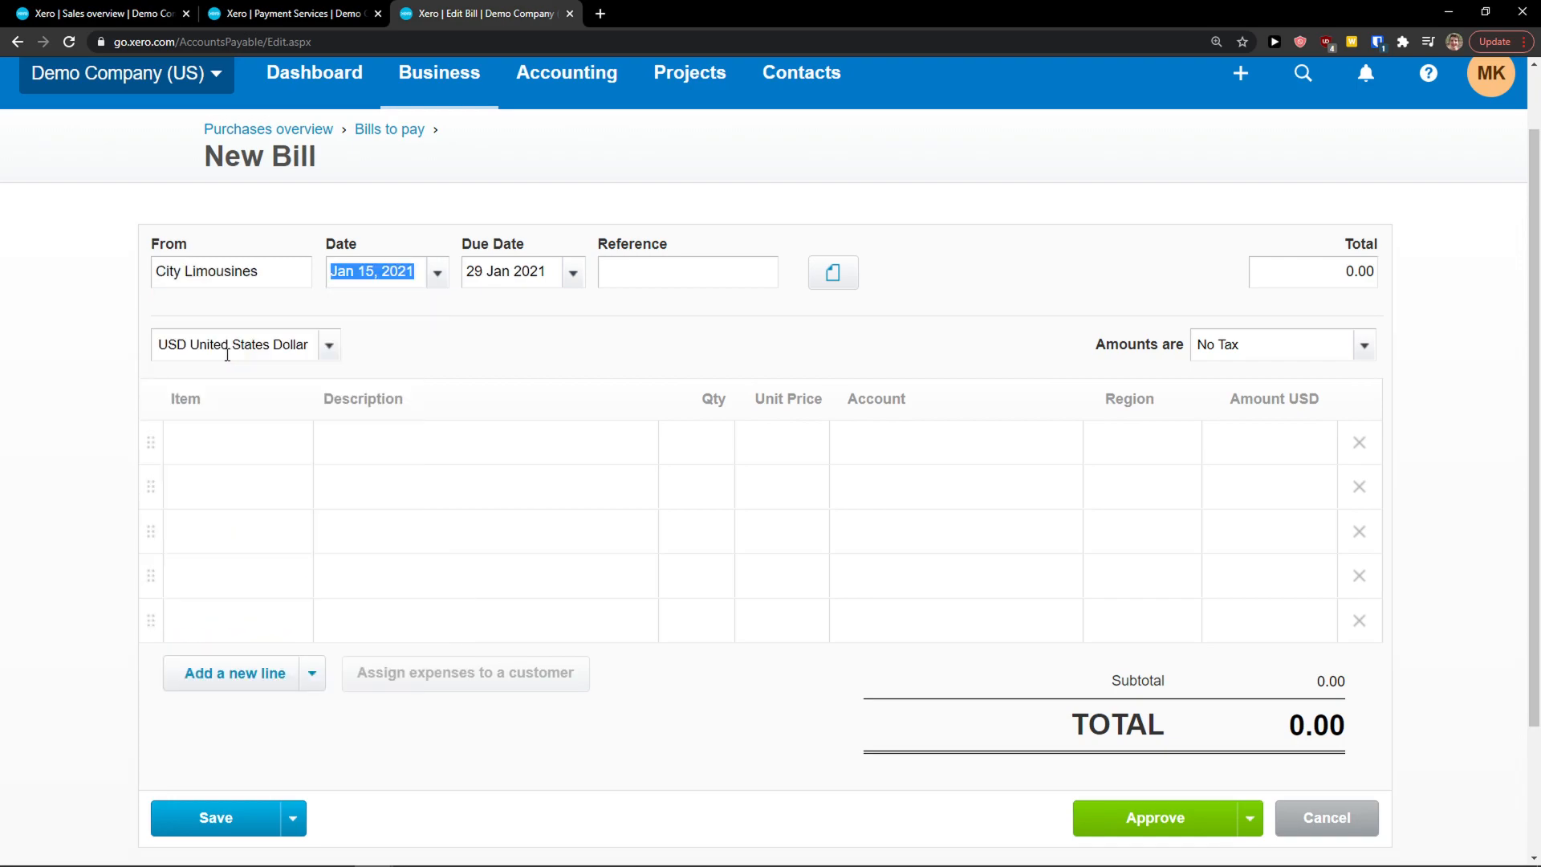
Add the item BOOK: Fish out of Water: Finding Your Brand to the first line of the bill
left_click(211, 441)
left_click(290, 444)
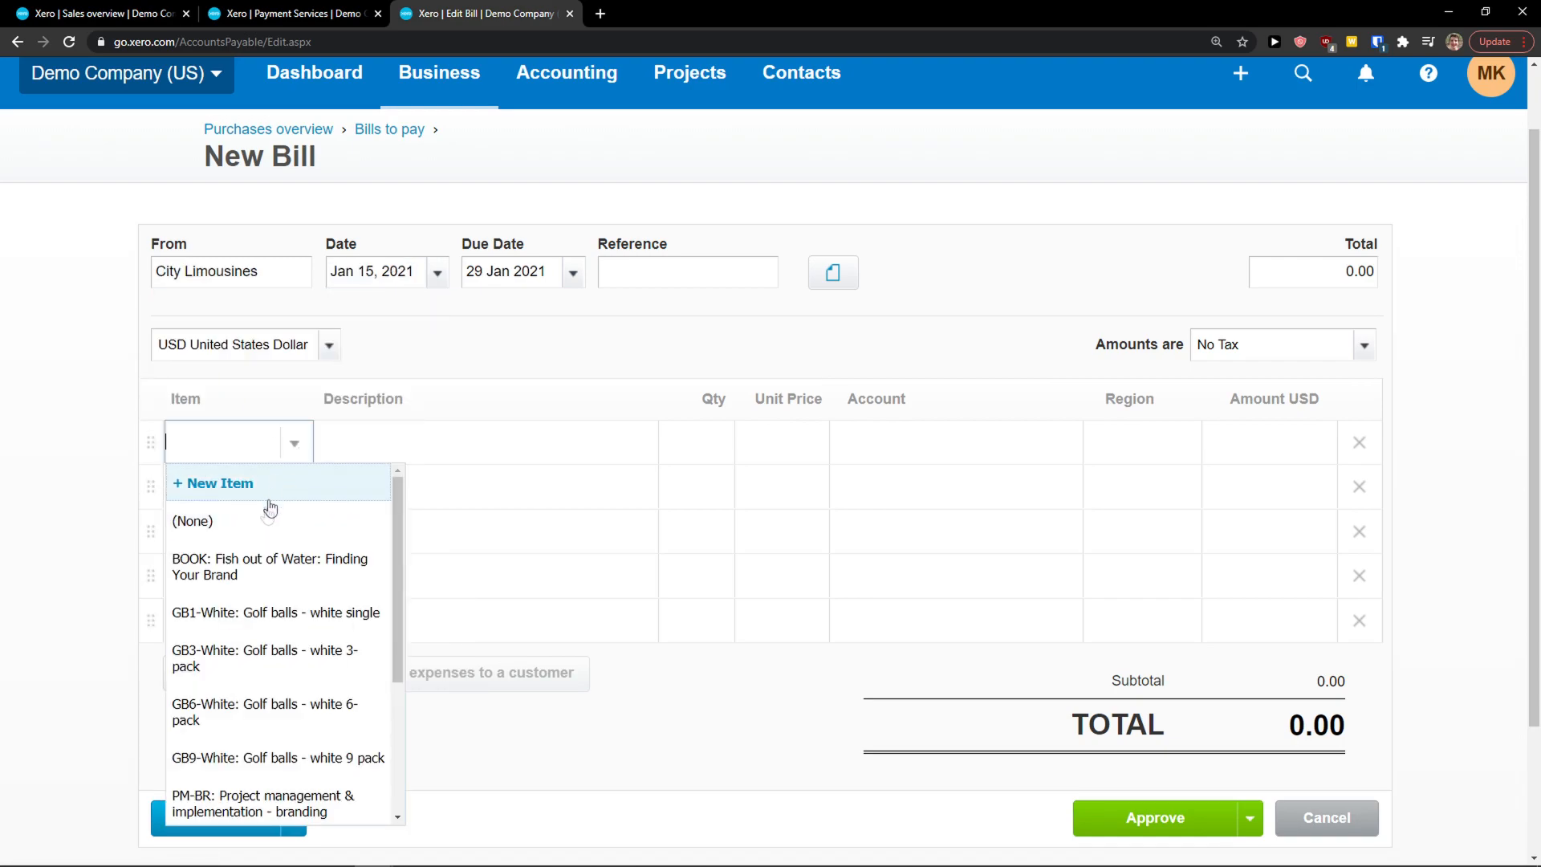
left_click(313, 581)
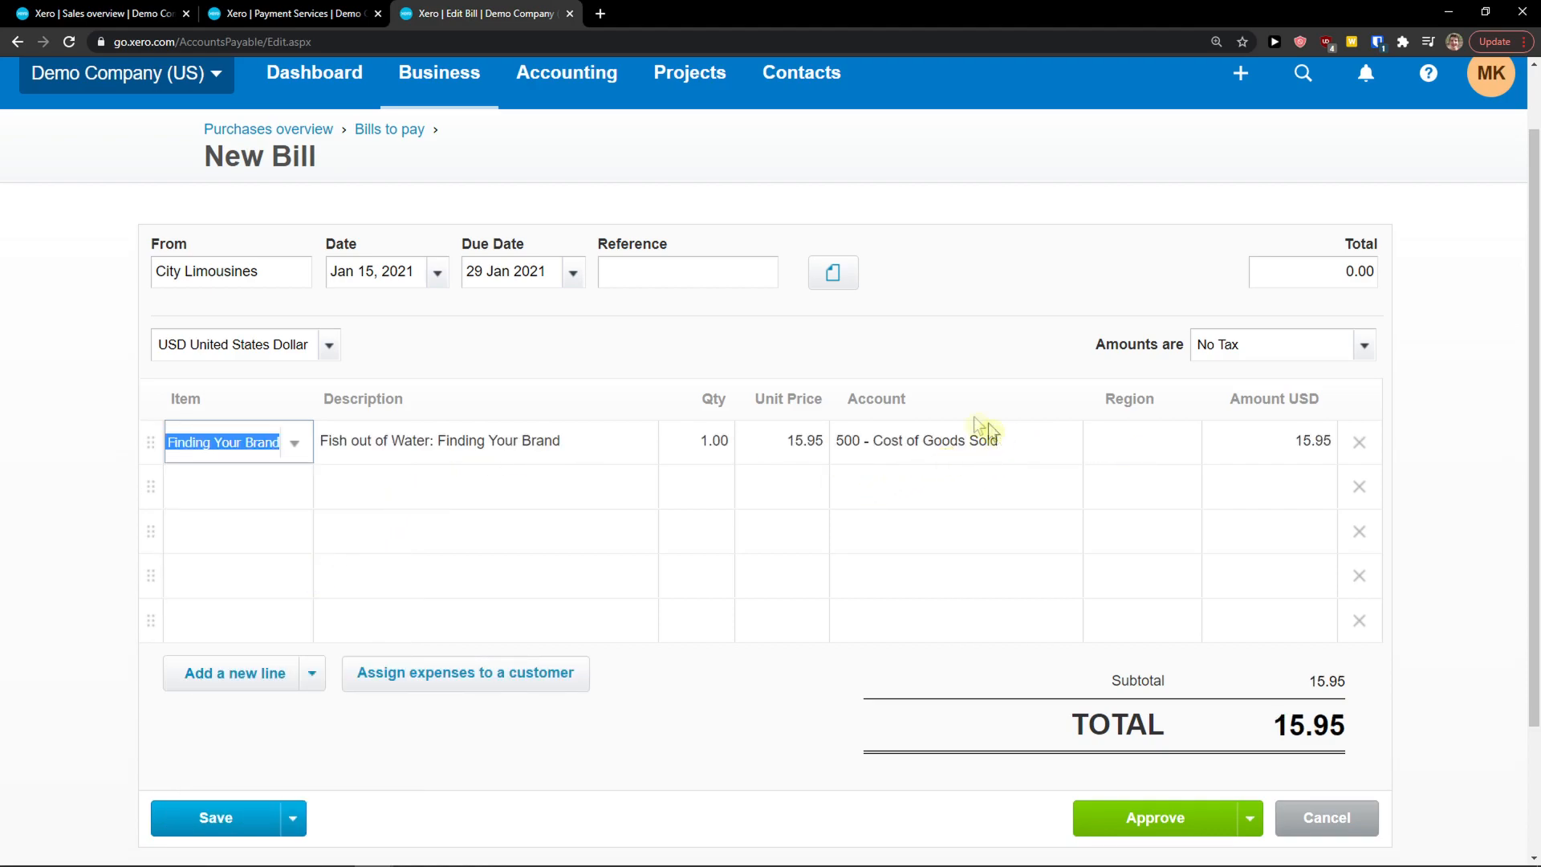
left_click(852, 424)
left_click(870, 436)
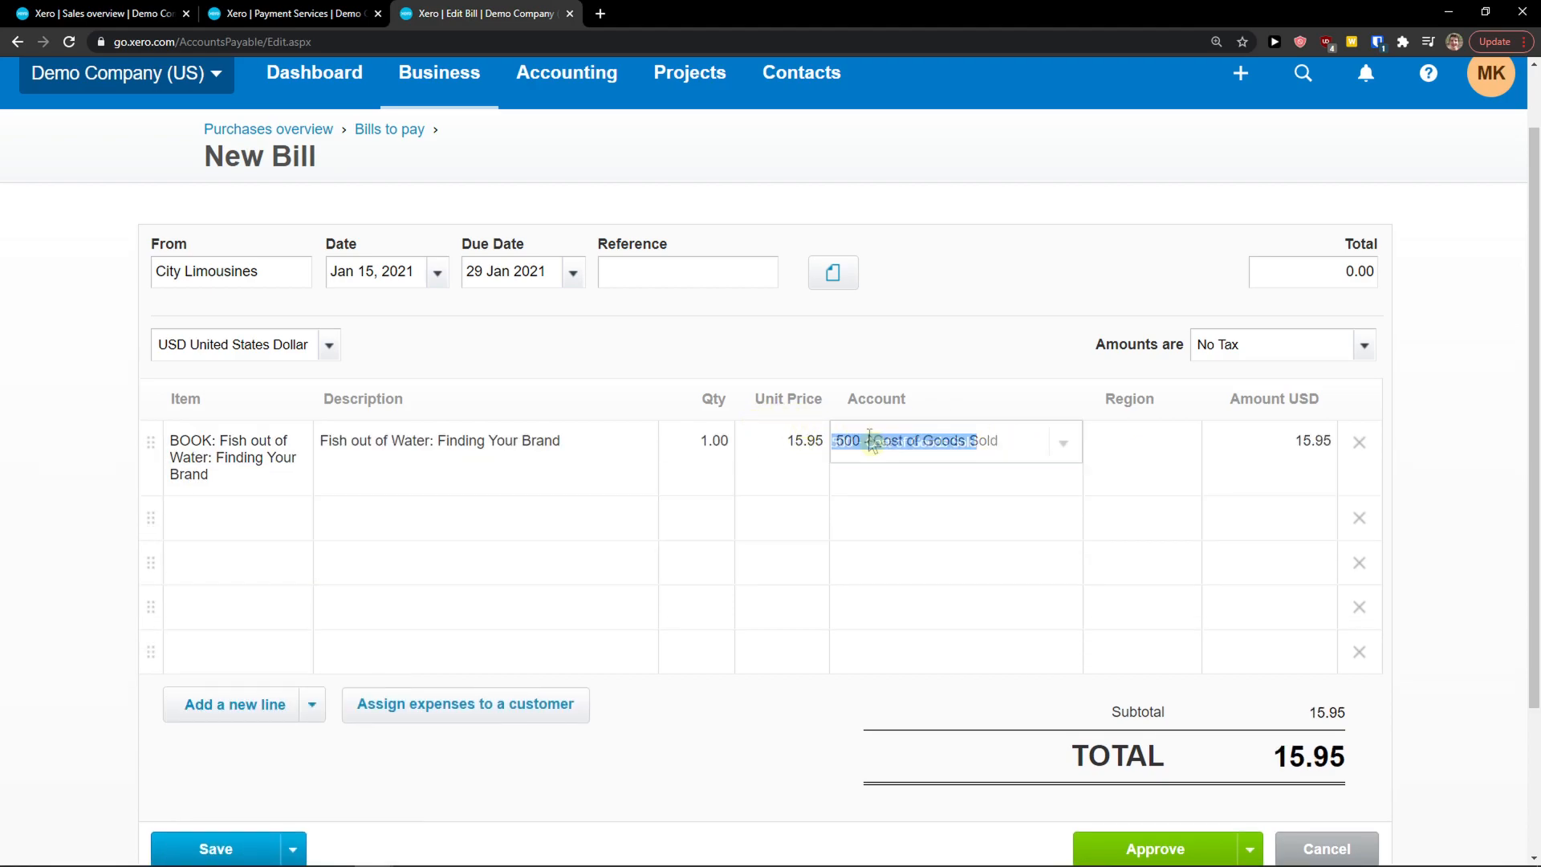
left_click(1308, 448)
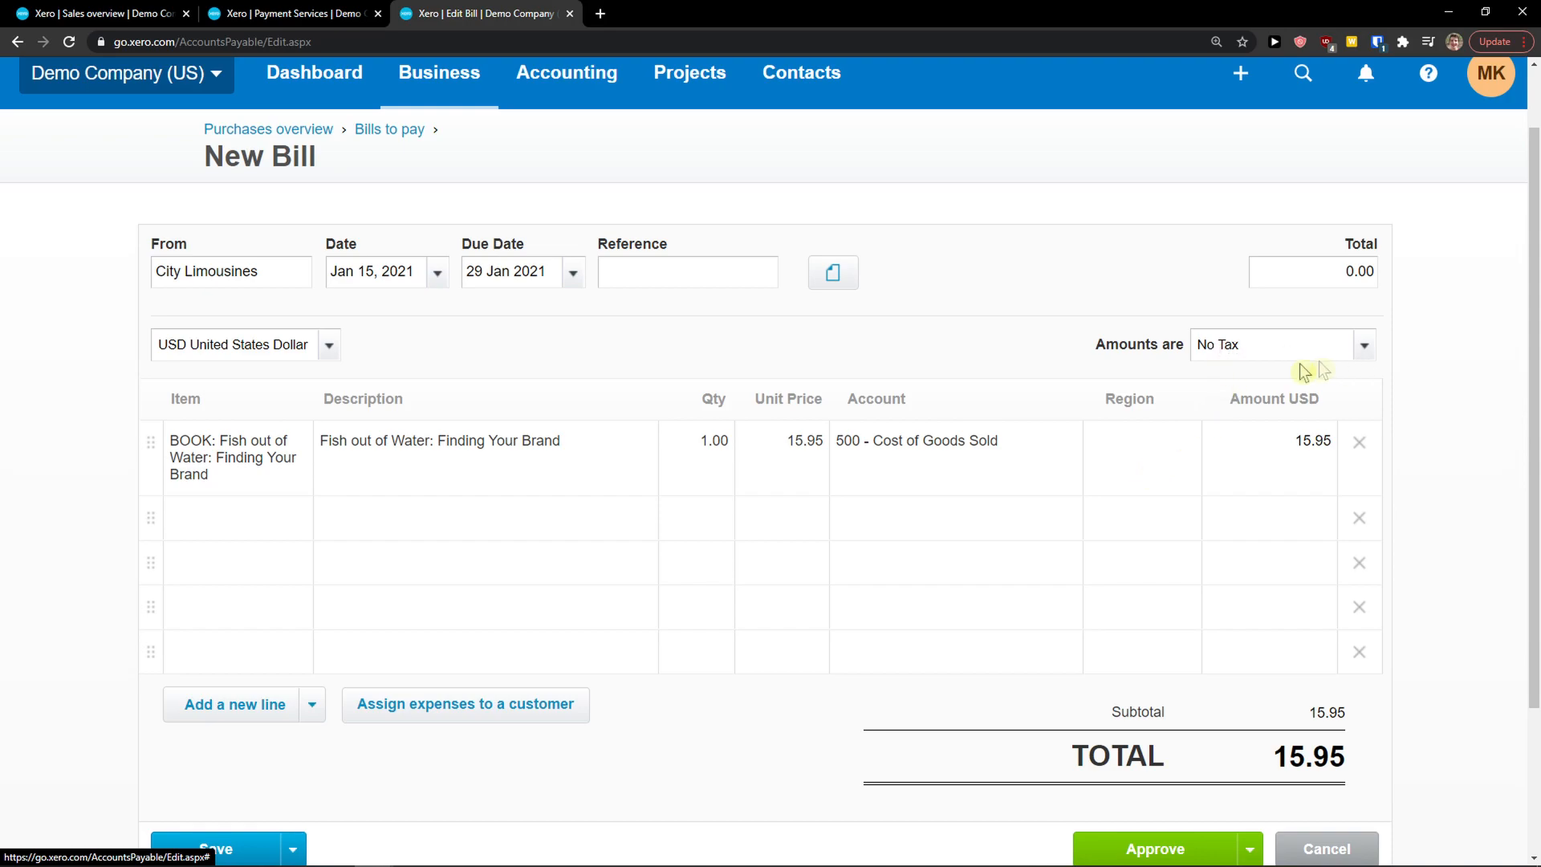
Check the bill's tax setting and saving options, and approve the City Limousines bill
scroll(1252, 667, "down", 1)
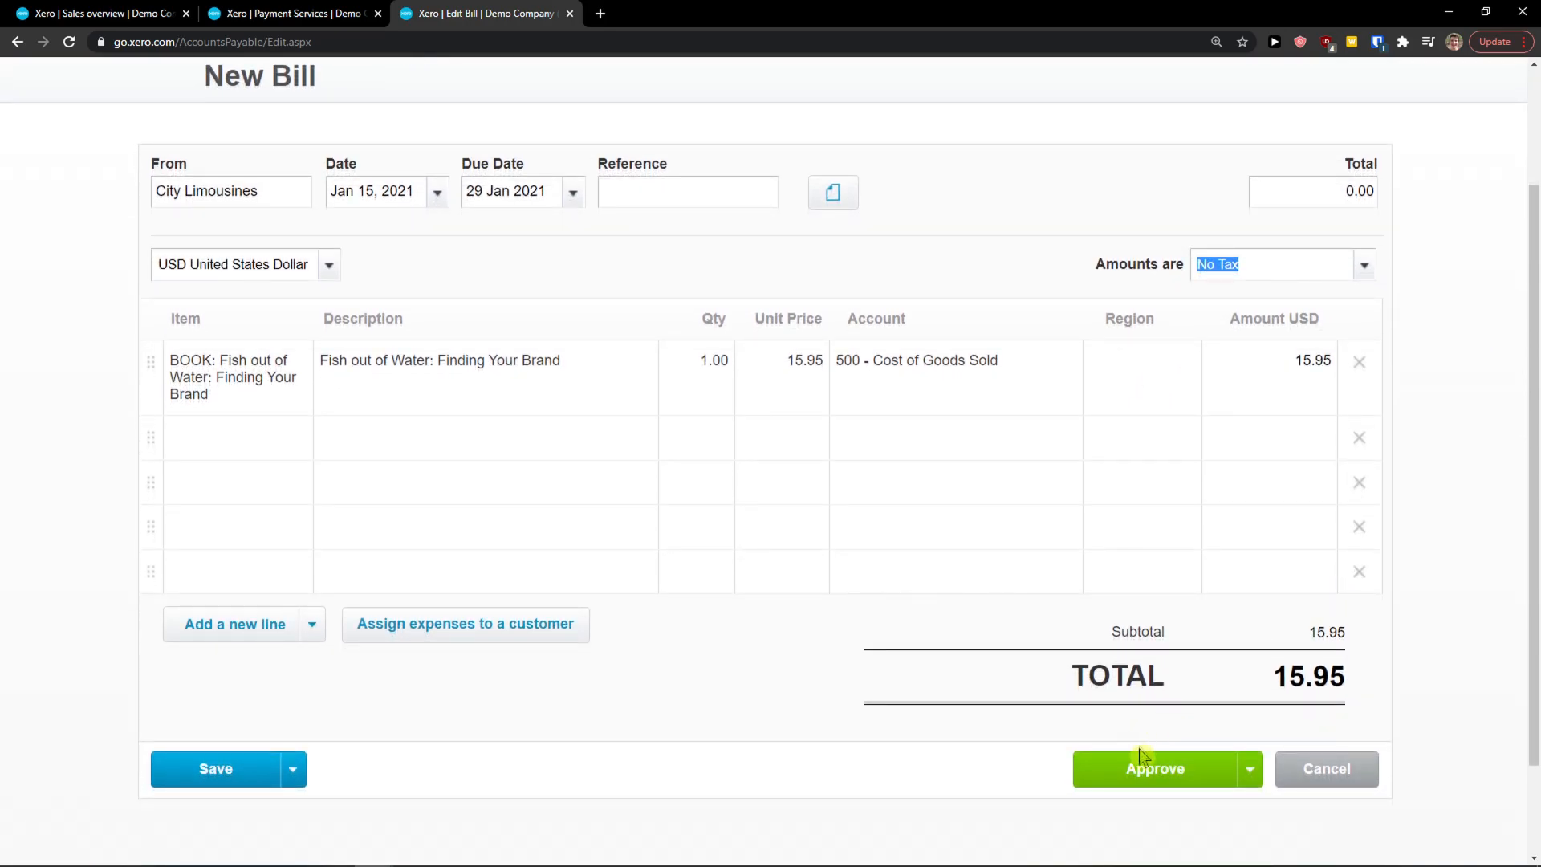
left_click(292, 770)
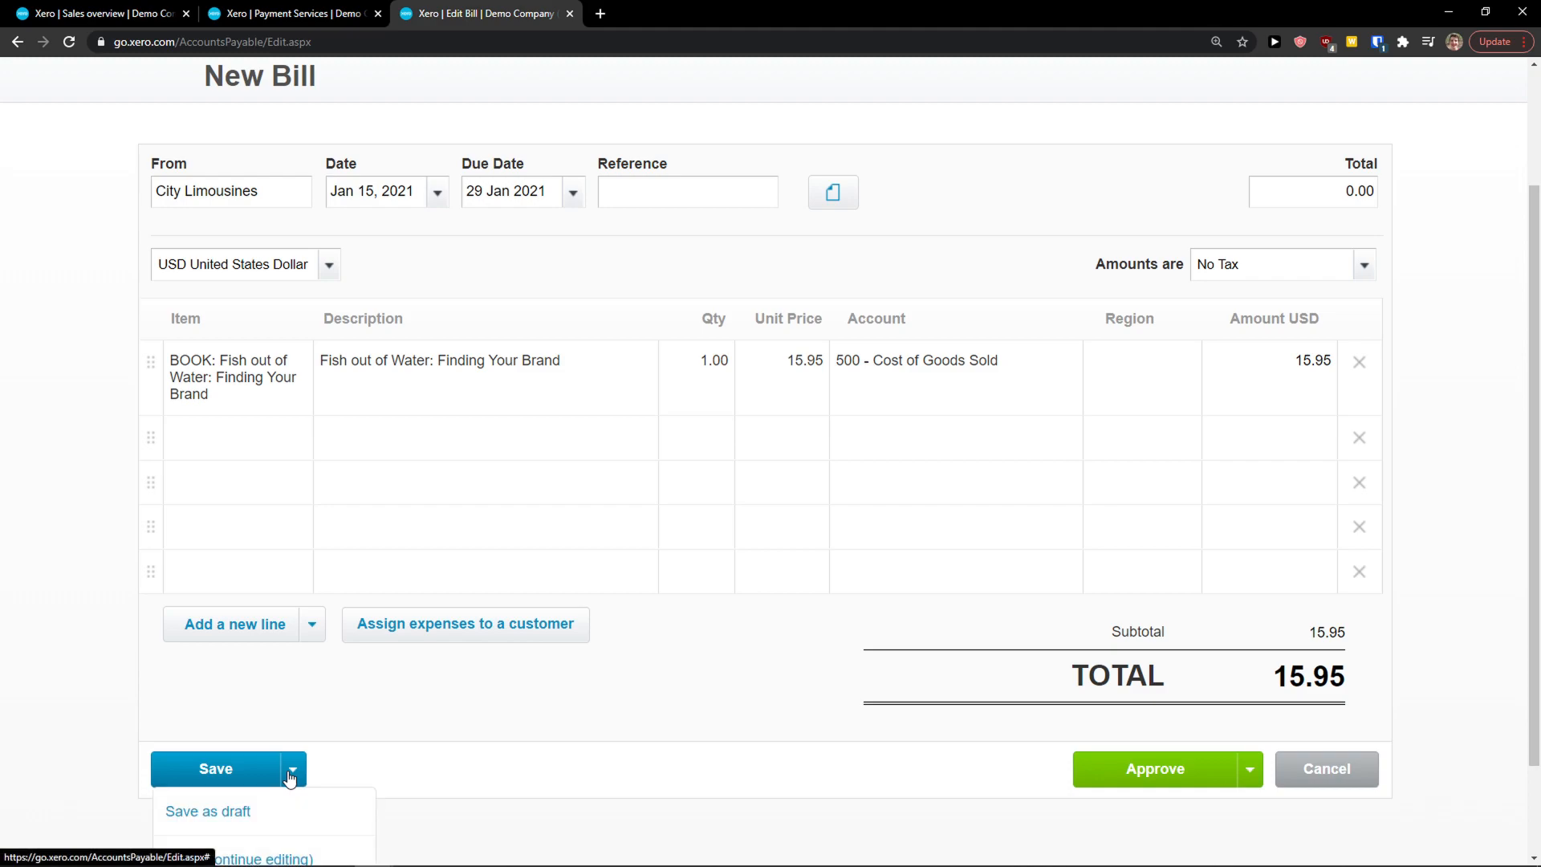
scroll(291, 777, "down", 2)
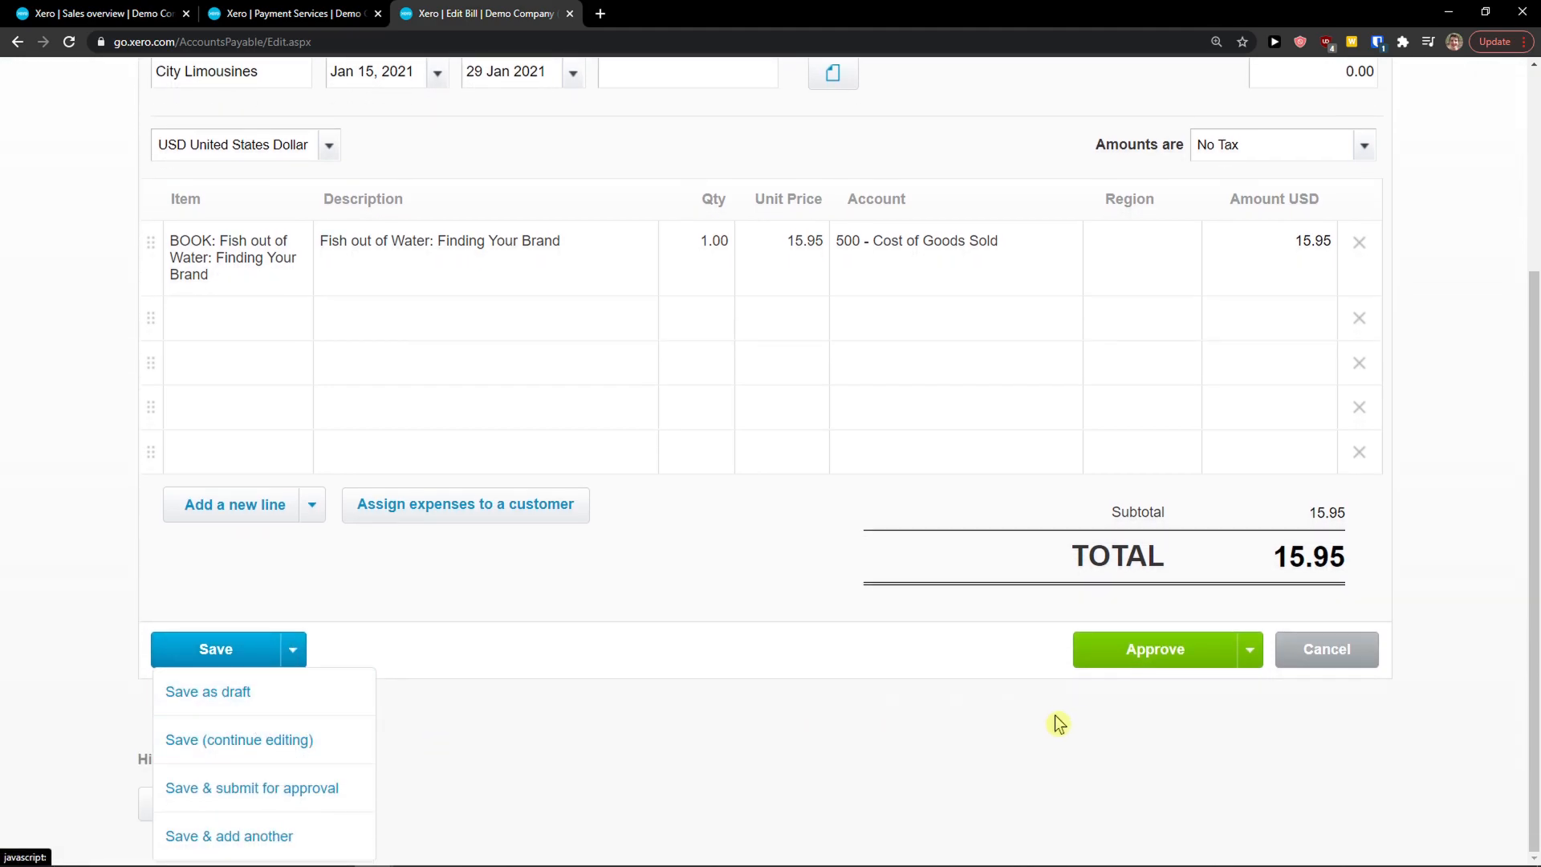
left_click(1214, 667)
left_click(1214, 671)
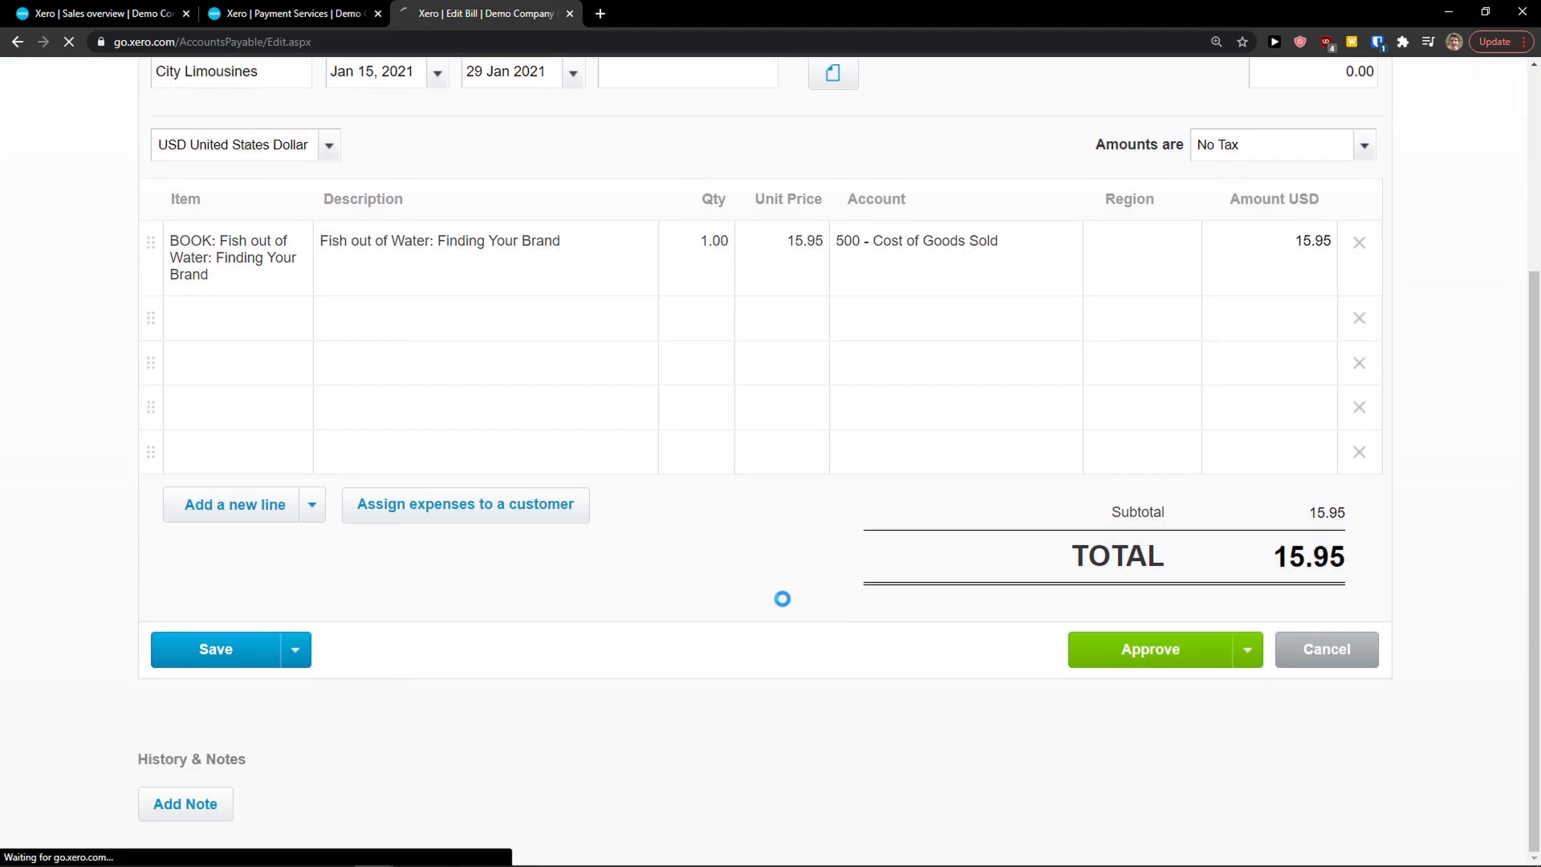
Look over the approved City Limousines bill, including its line item, total and payment section
scroll(715, 621, "up", 4)
scroll(708, 631, "down", 2)
scroll(239, 653, "down", 1)
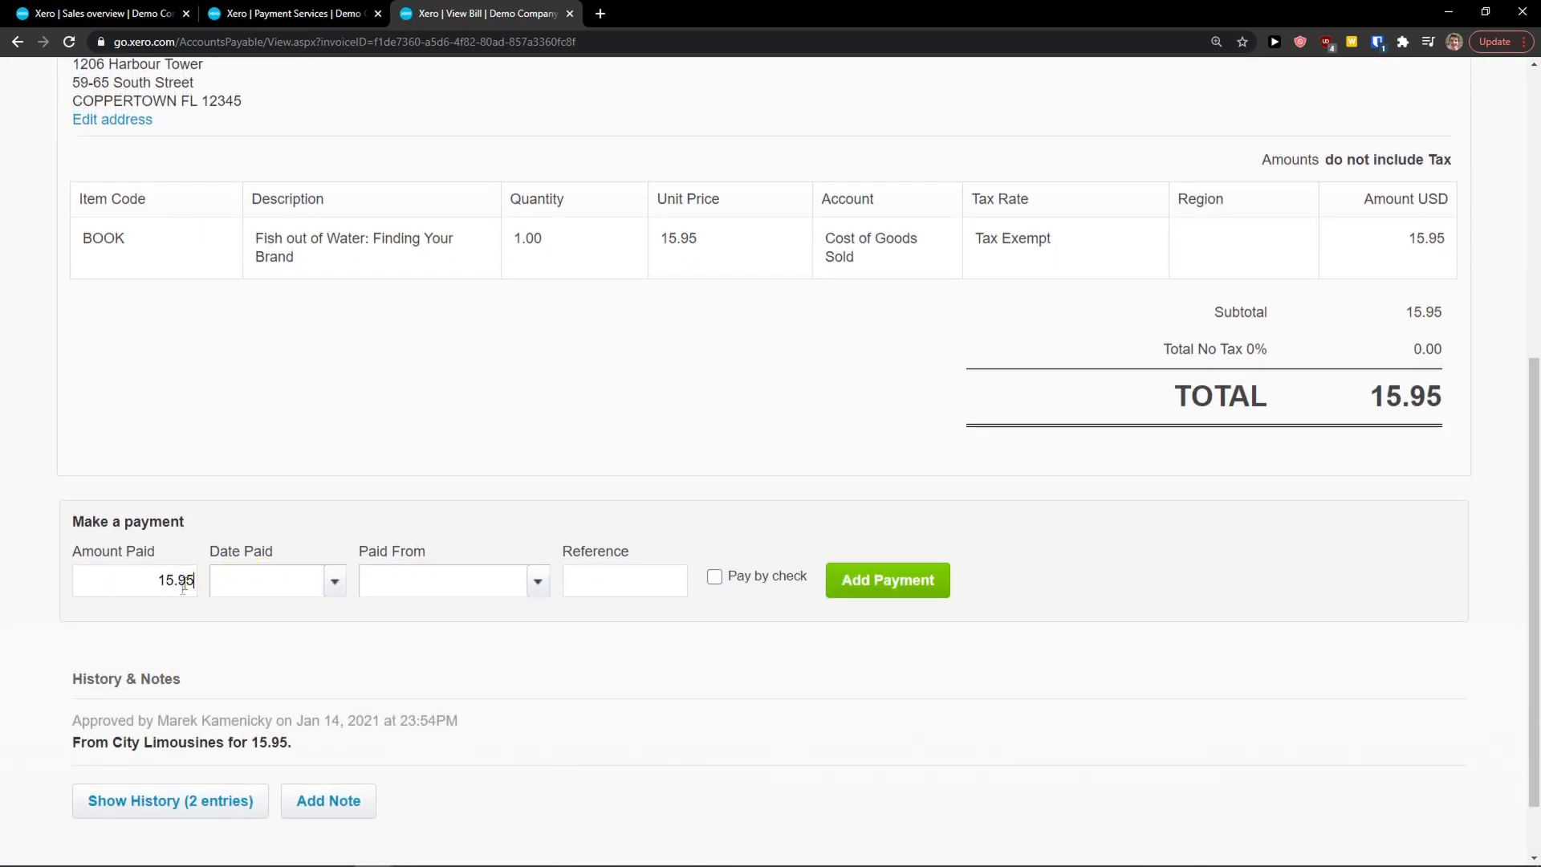
scroll(503, 665, "up", 6)
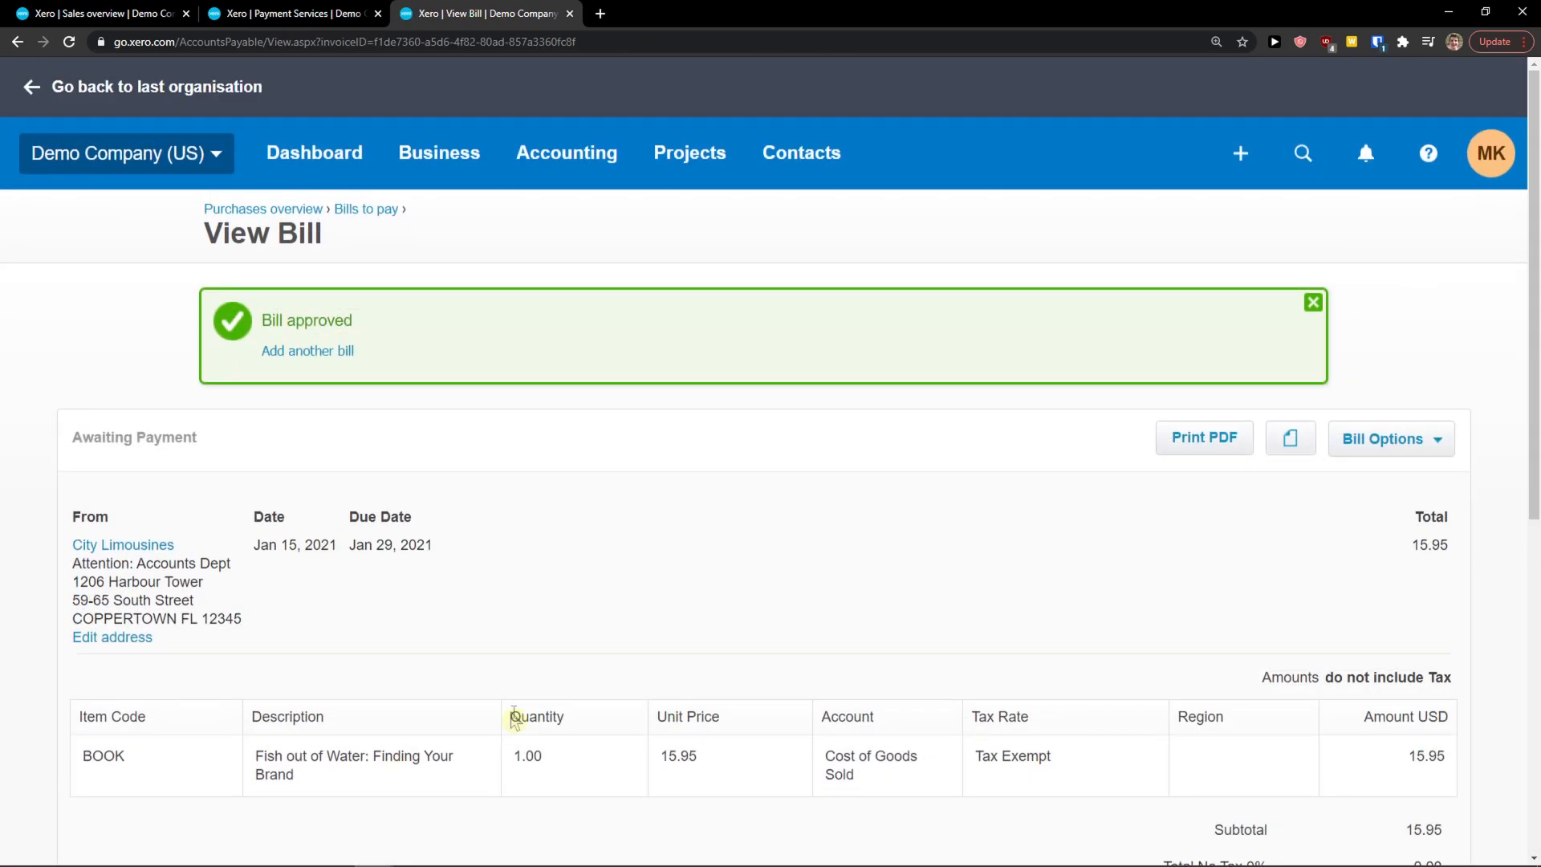
scroll(591, 495, "down", 2)
scroll(590, 489, "up", 2)
scroll(641, 506, "down", 2)
scroll(641, 506, "up", 2)
Go to the purchase orders and look through the list and its status categories
left_click(439, 183)
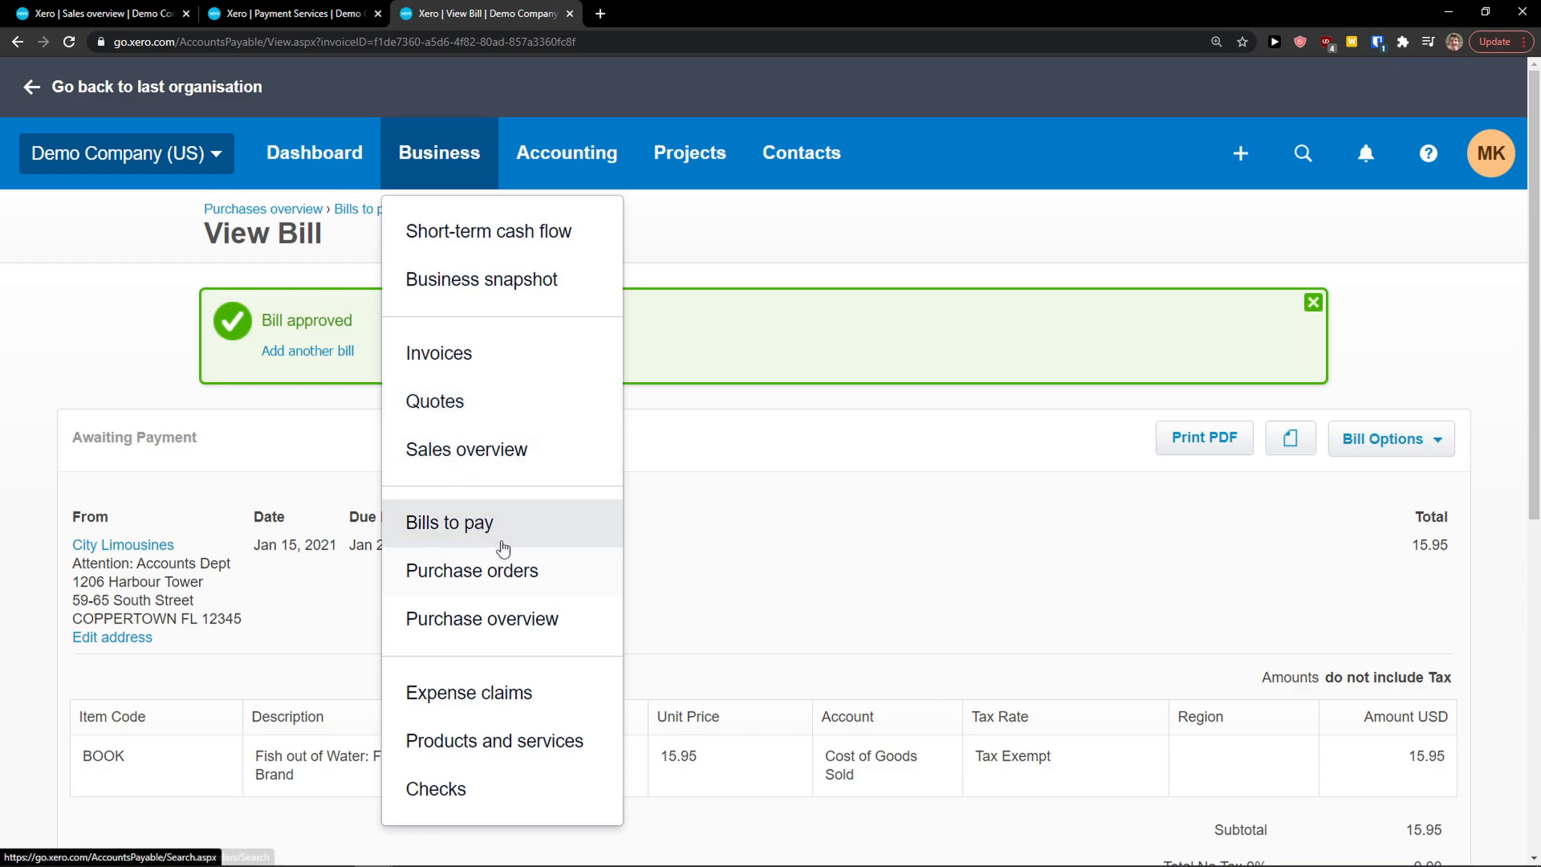
left_click(496, 584)
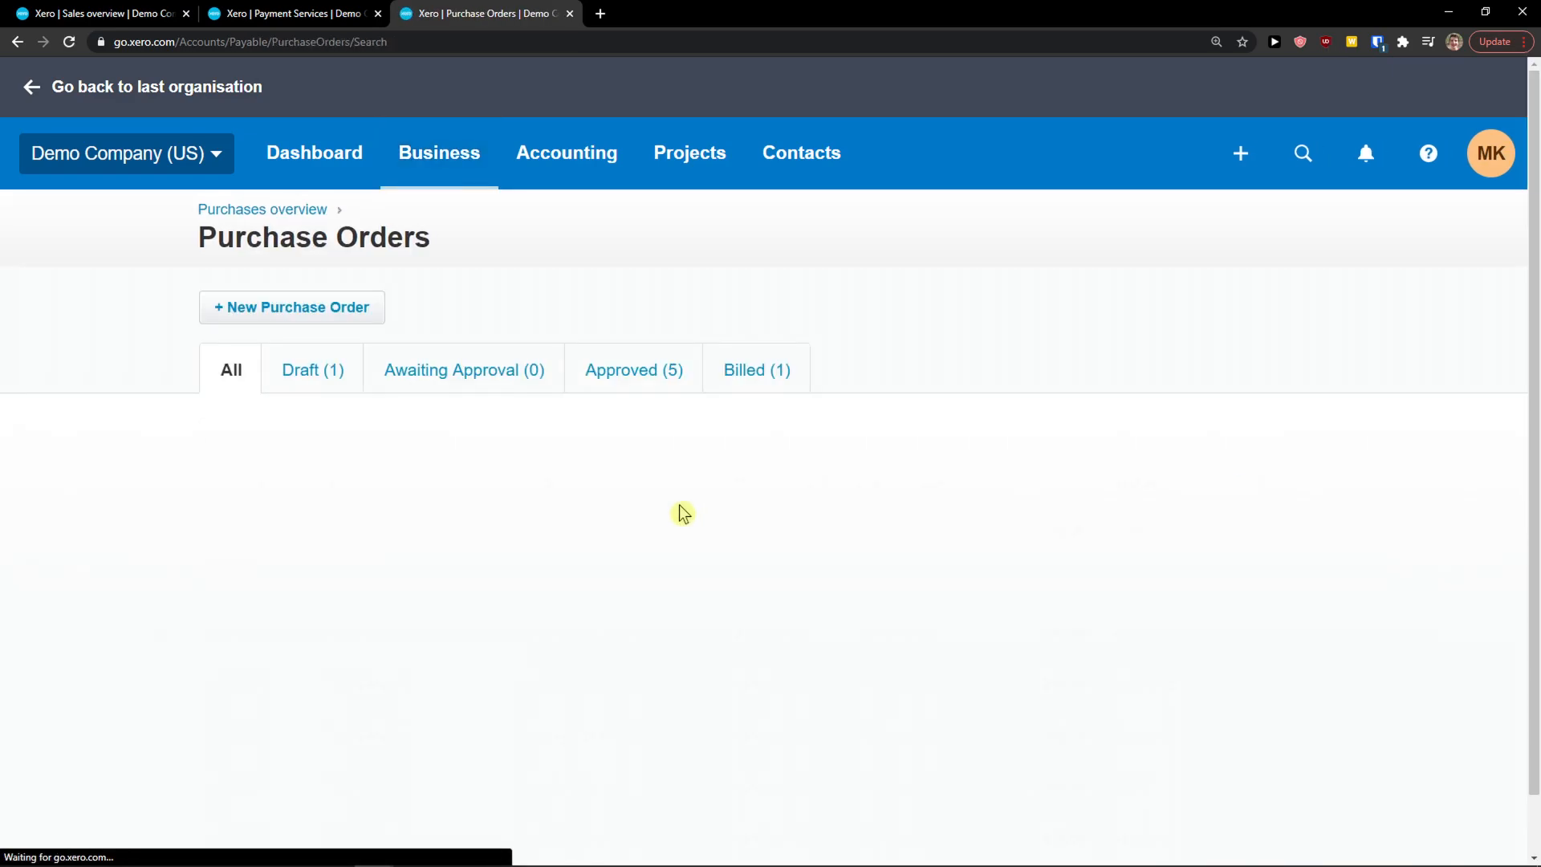
scroll(677, 514, "down", 1)
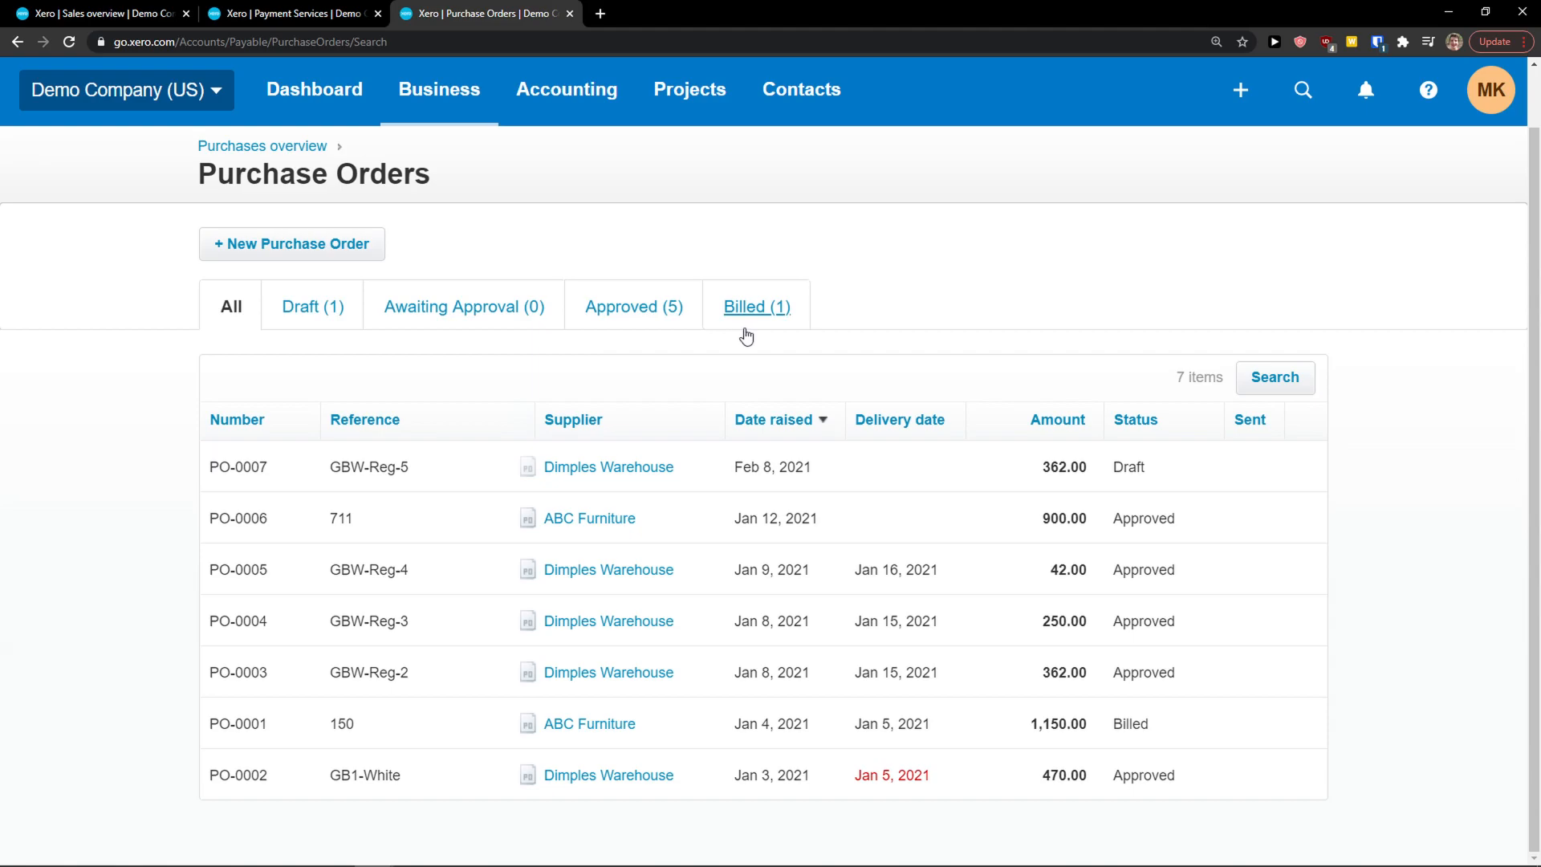
Start a new purchase order and set its contact to DIISR - Small Business Services
left_click(286, 251)
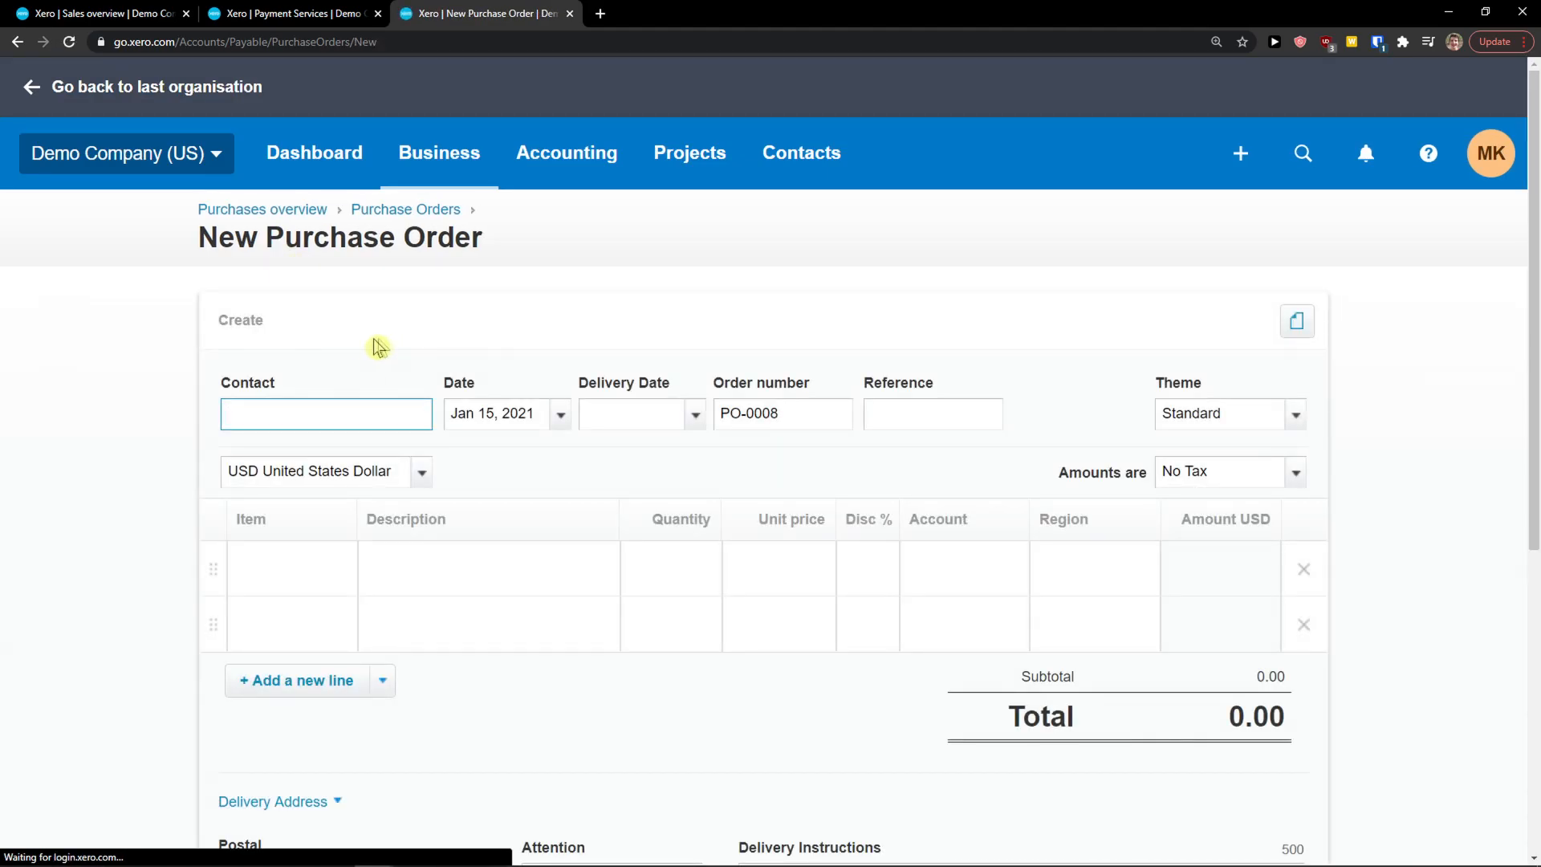
scroll(313, 334, "down", 1)
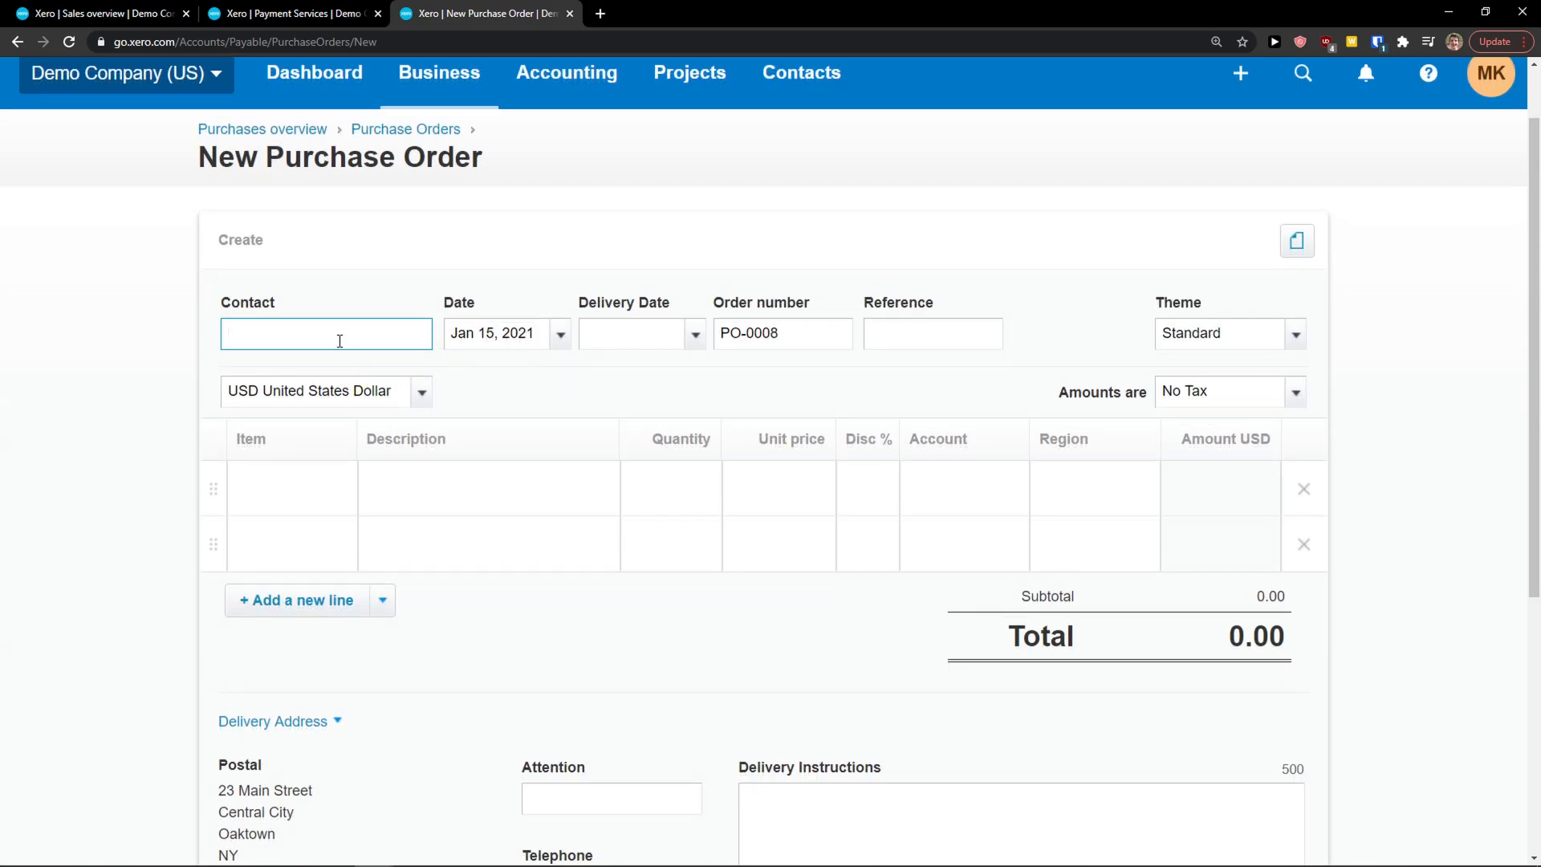
type("45")
key("BackSpace")
key("BackSpace")
type("g")
key("Return")
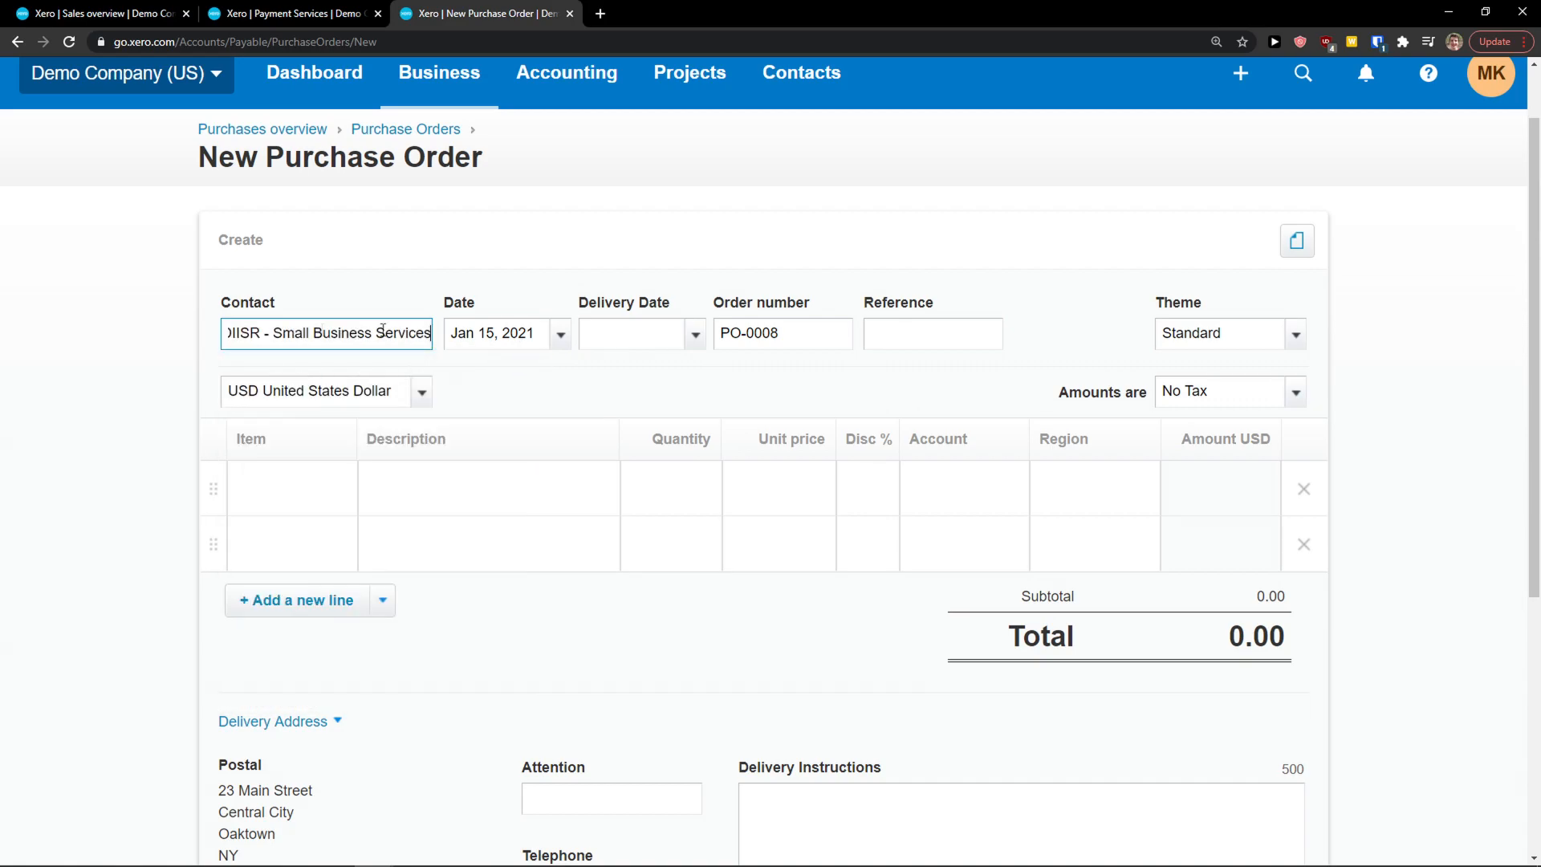
left_click_drag(299, 337, 673, 378)
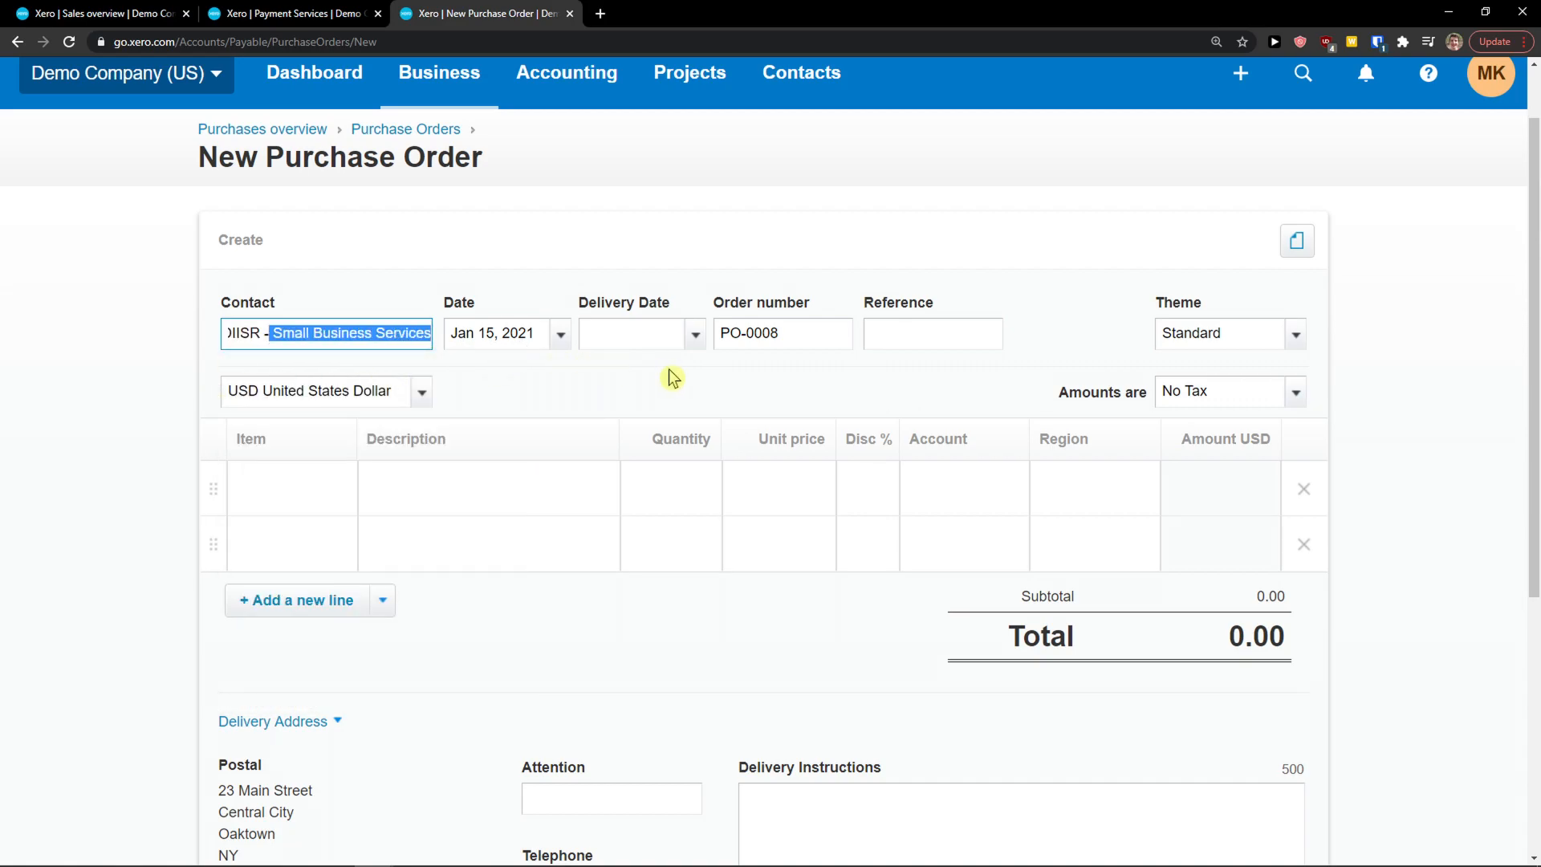
Set the purchase order's delivery date to Jan 16, 2021 and look at the available themes, keeping Standard
left_click(637, 338)
left_click(695, 334)
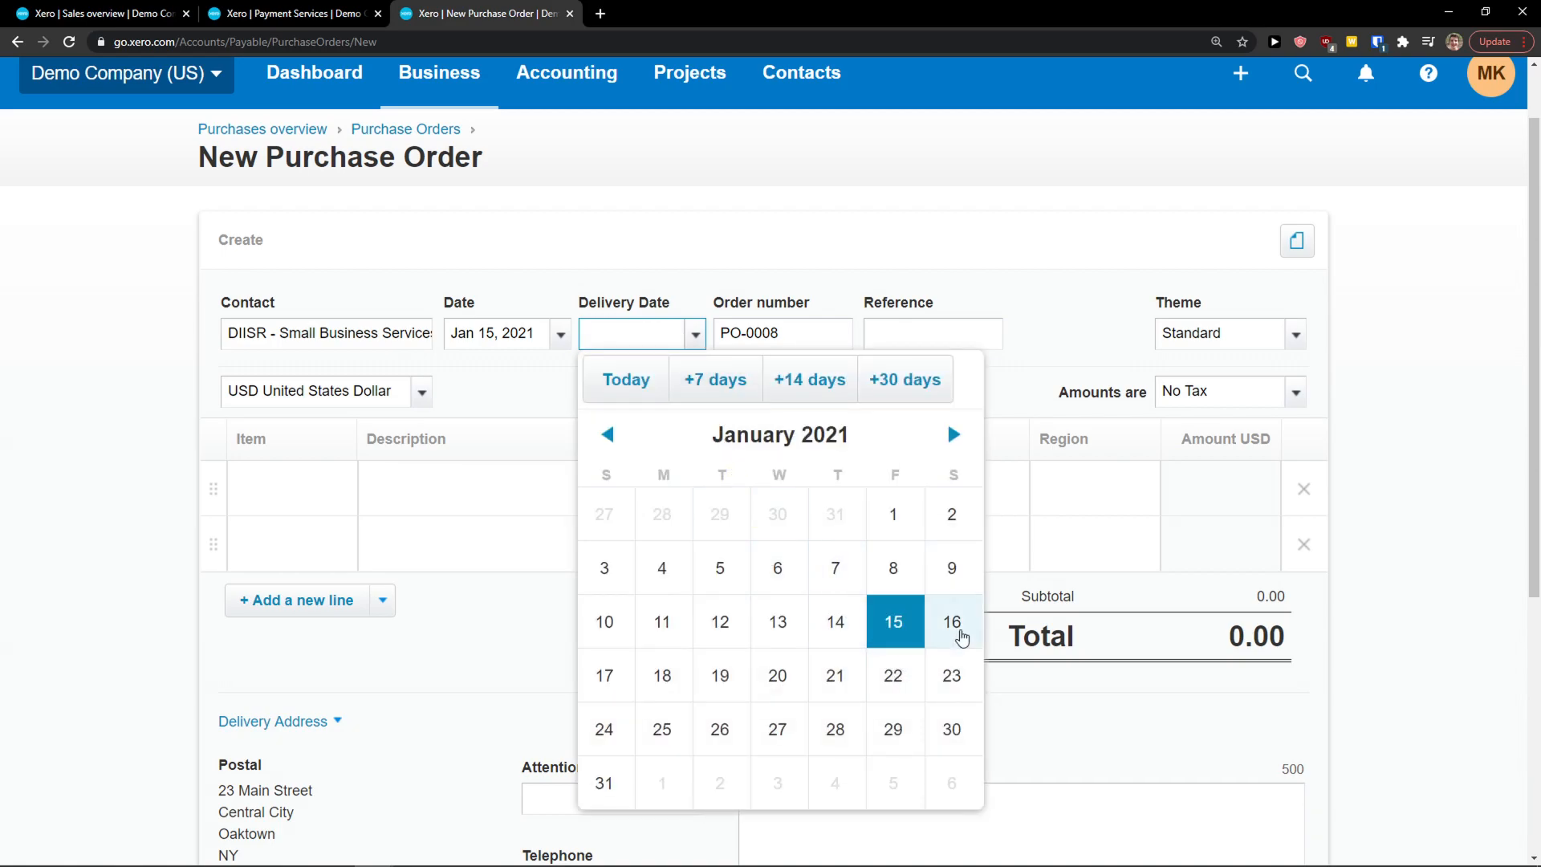
left_click(961, 634)
key("Tab")
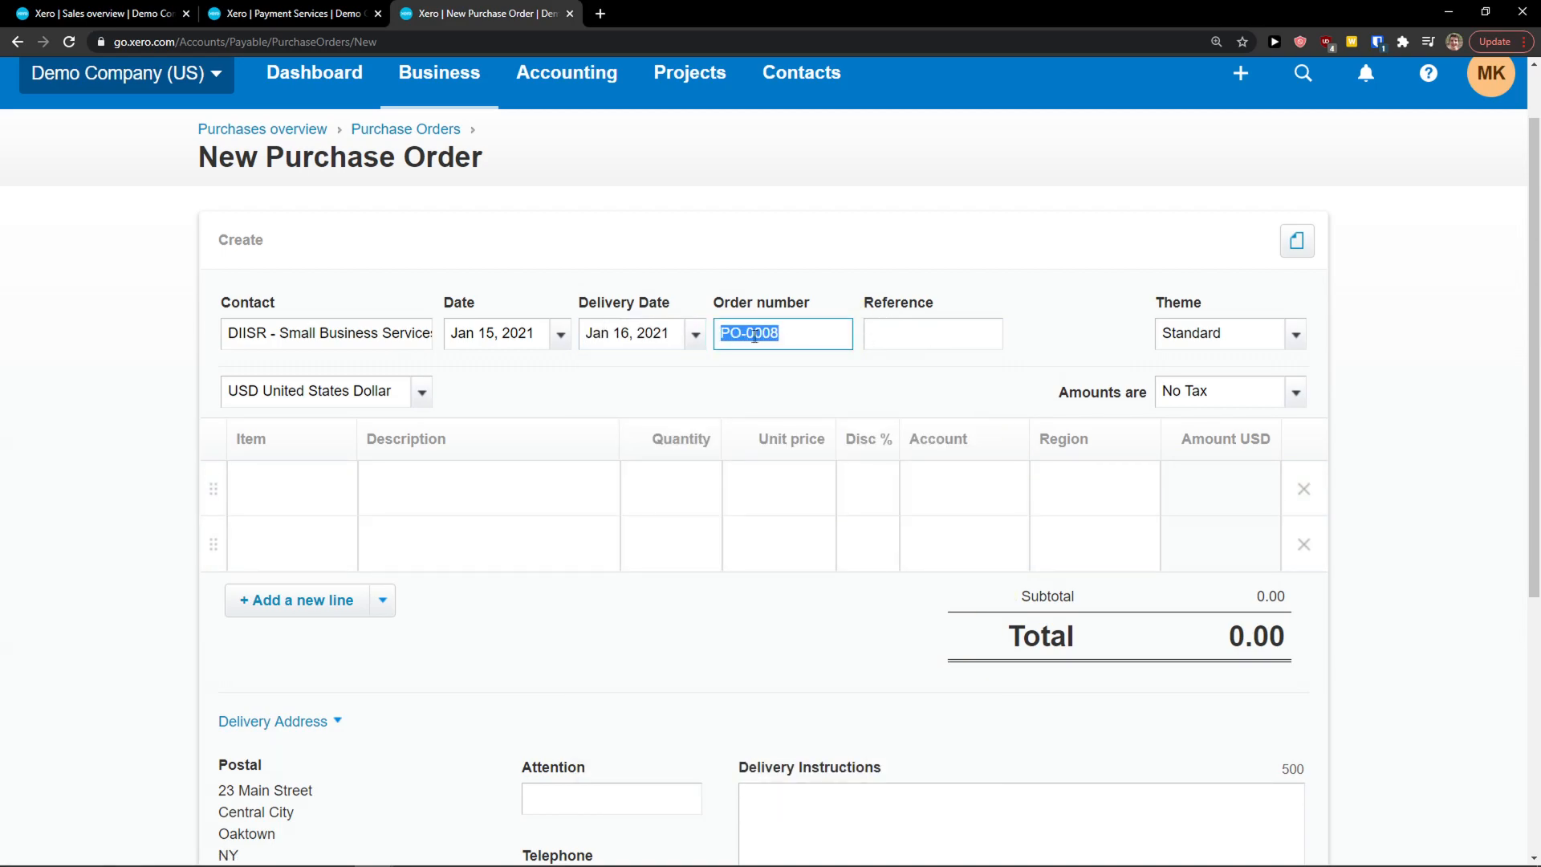
left_click(1290, 343)
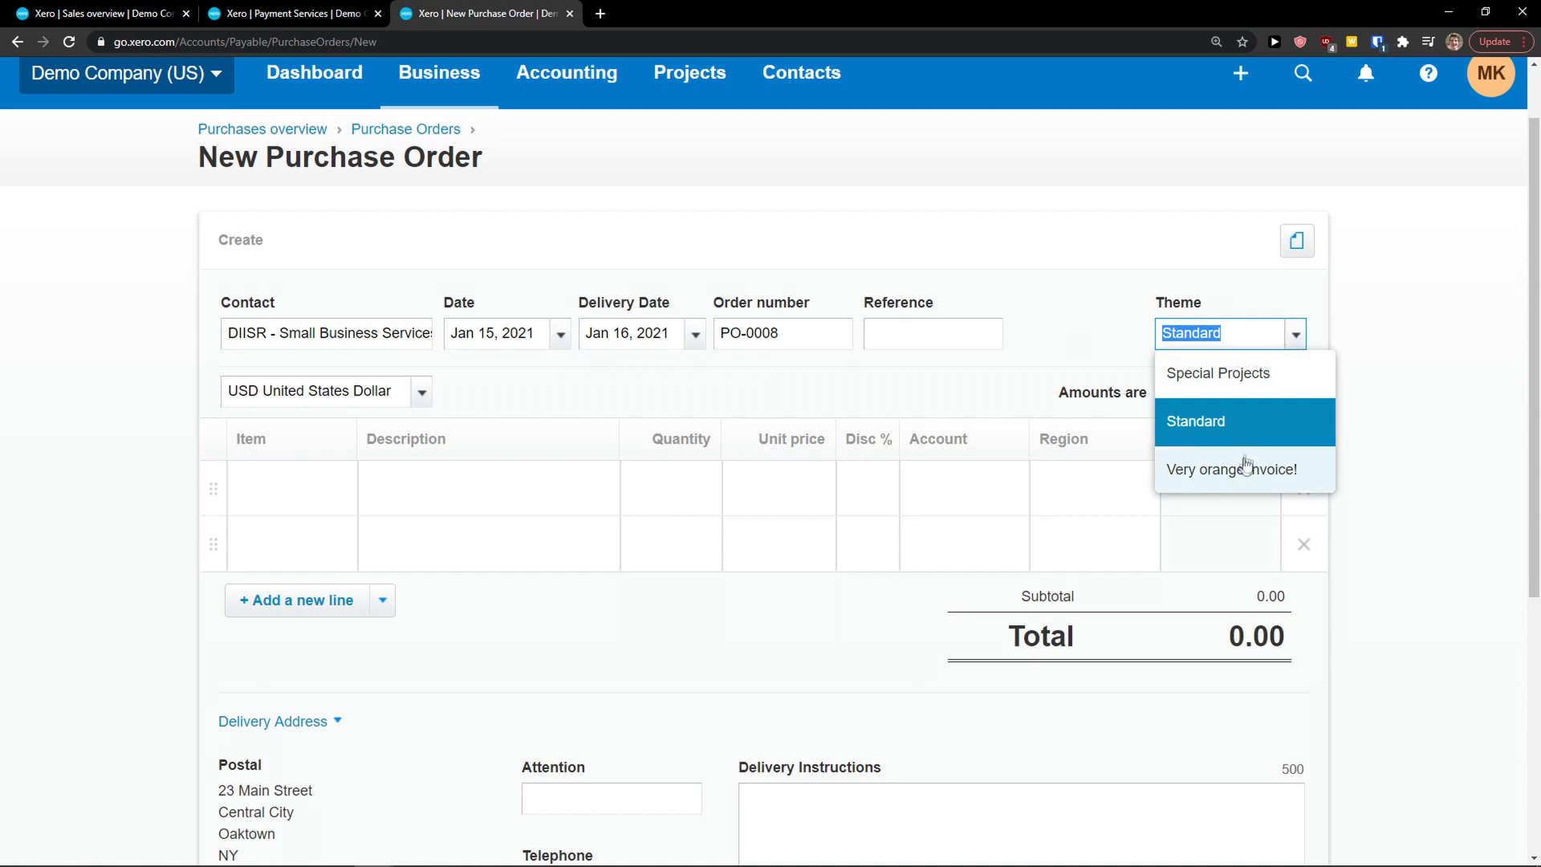
left_click(1170, 294)
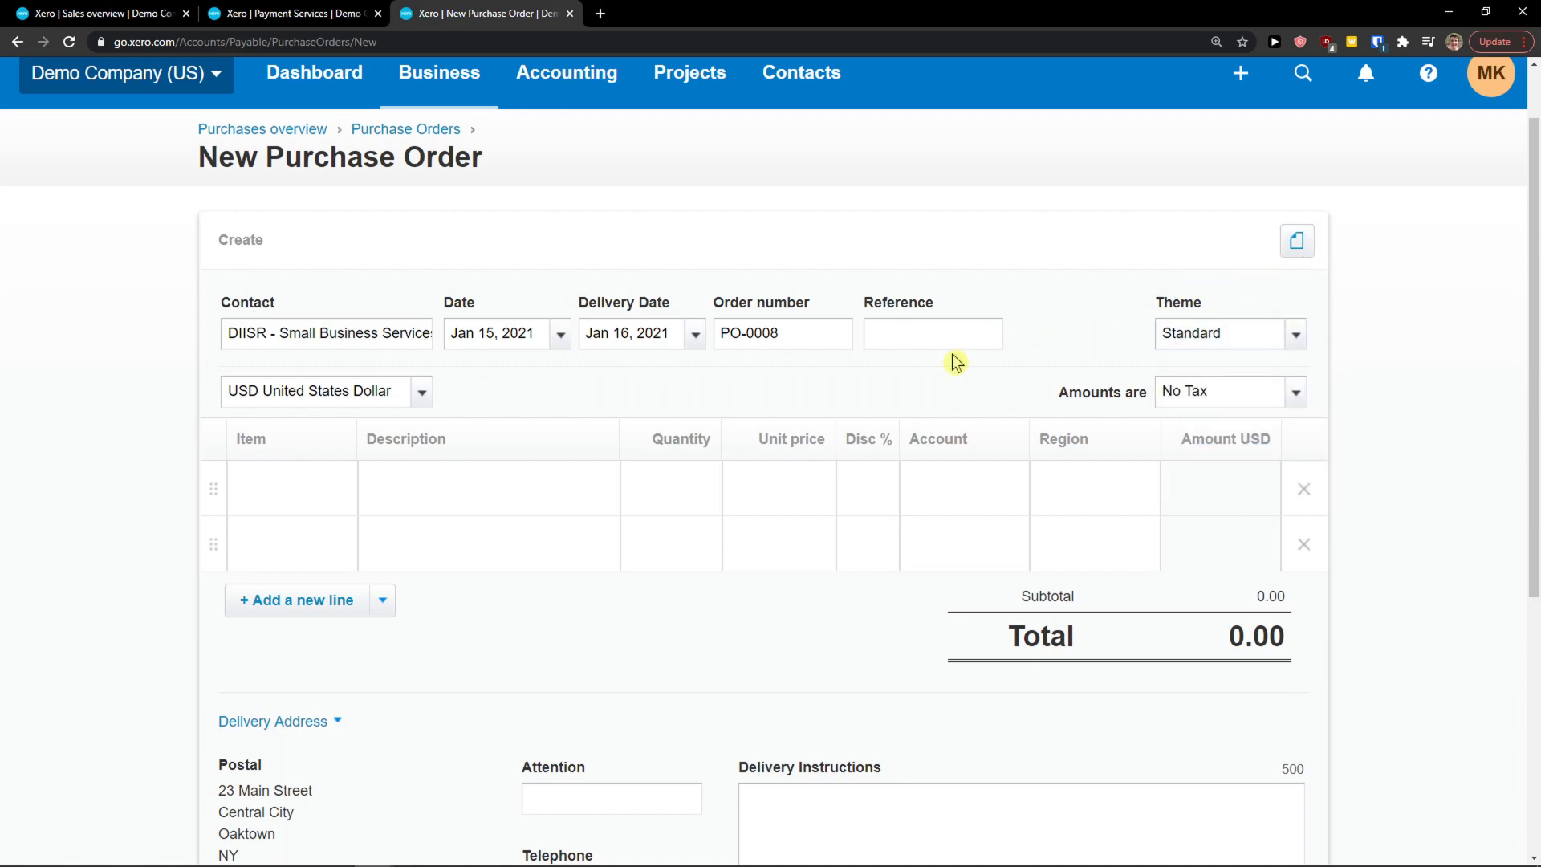
Set the purchase order's first line item to GB1-White: Golf balls - white single
left_click(331, 491)
left_click(337, 487)
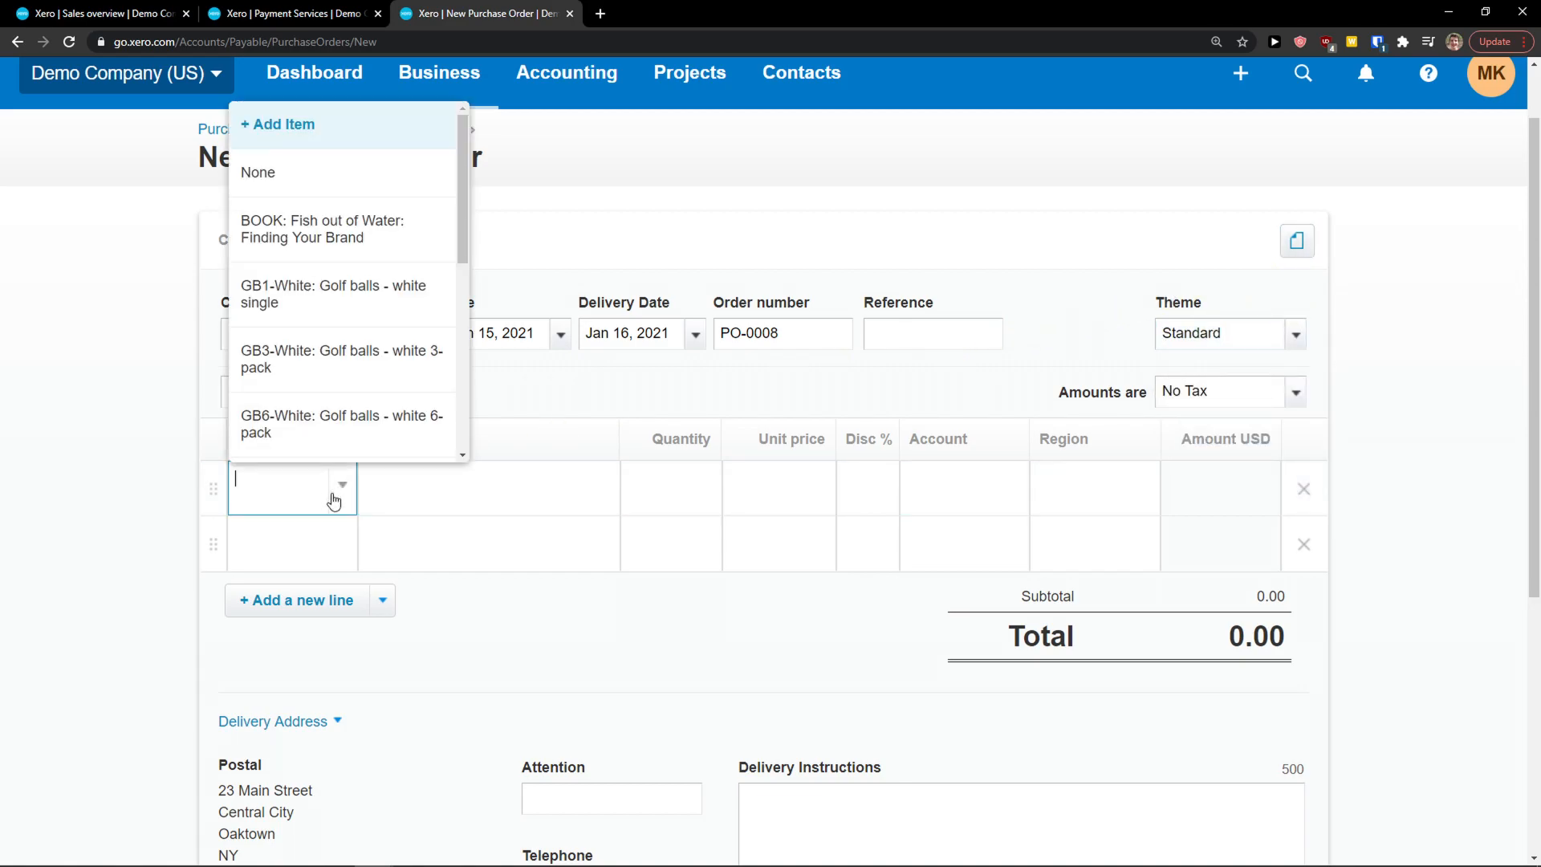
left_click(374, 297)
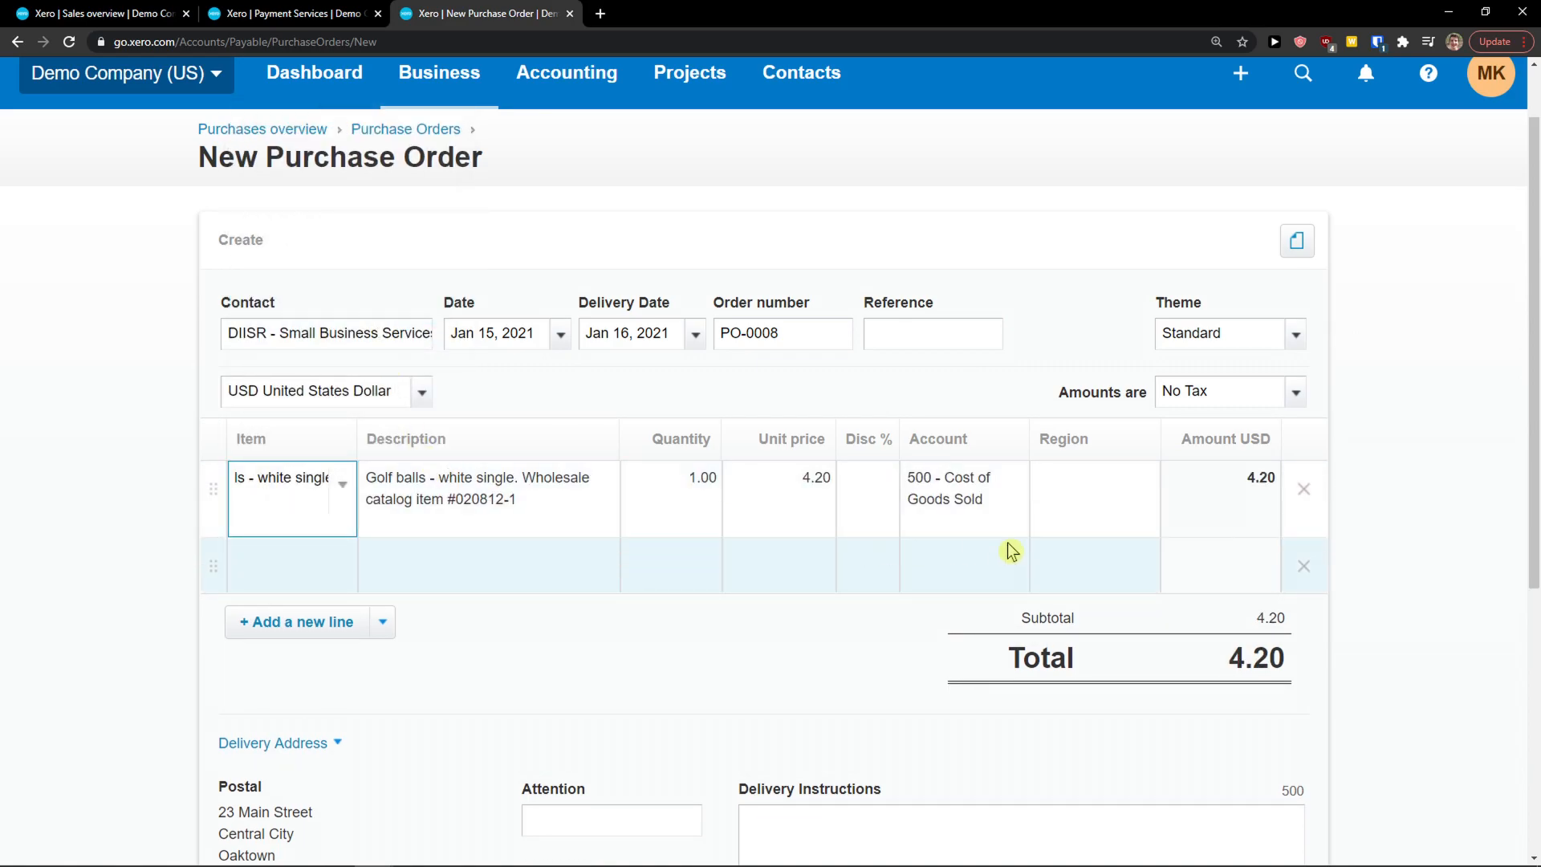
Check the purchase order's delivery address and delivery instructions fields, and approve the order
scroll(808, 653, "down", 3)
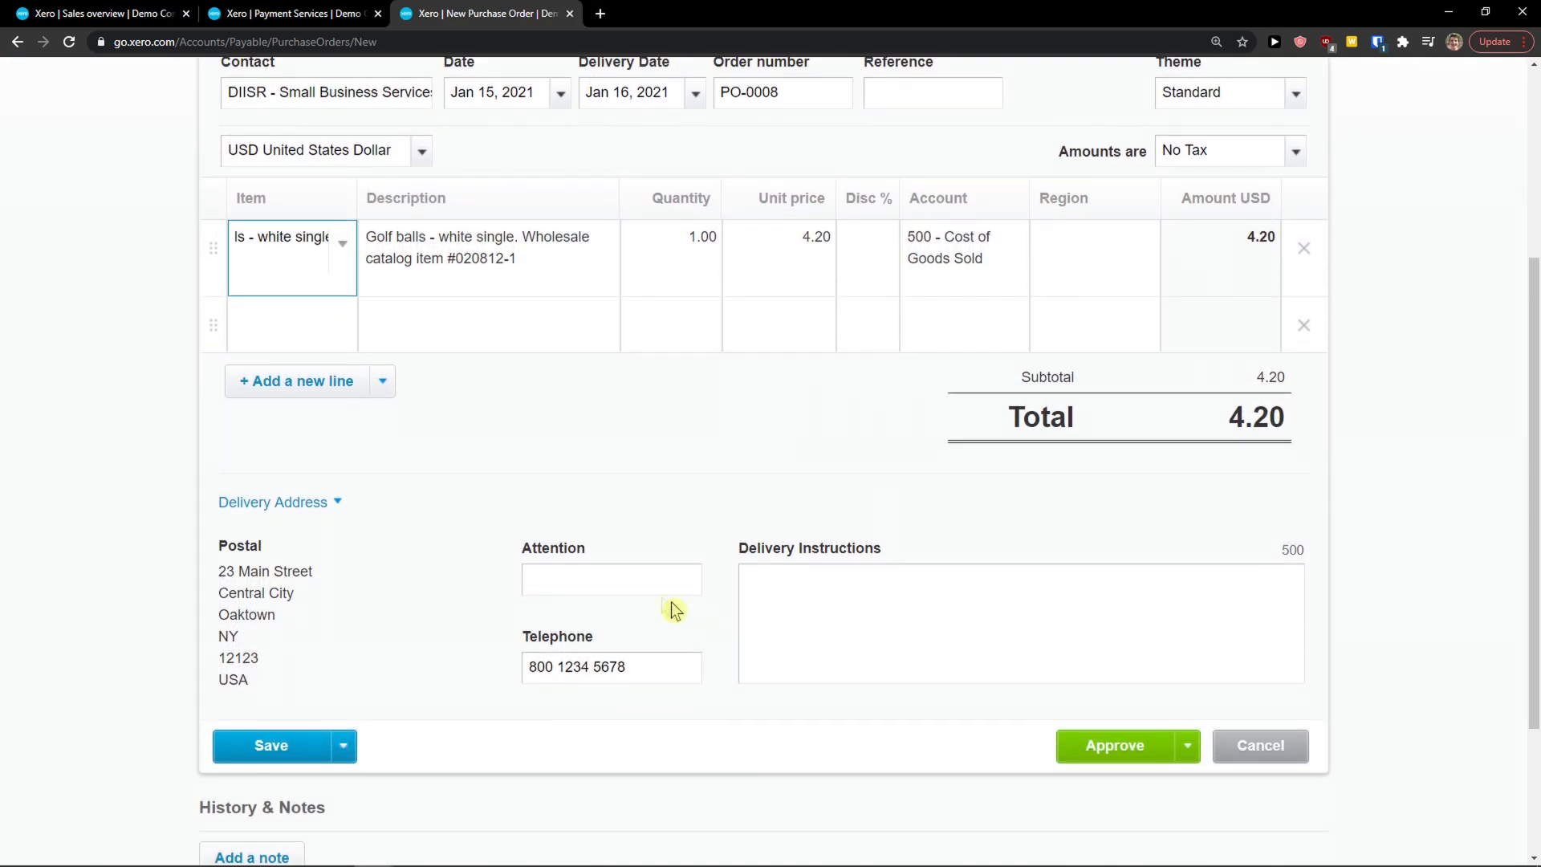
left_click(513, 571)
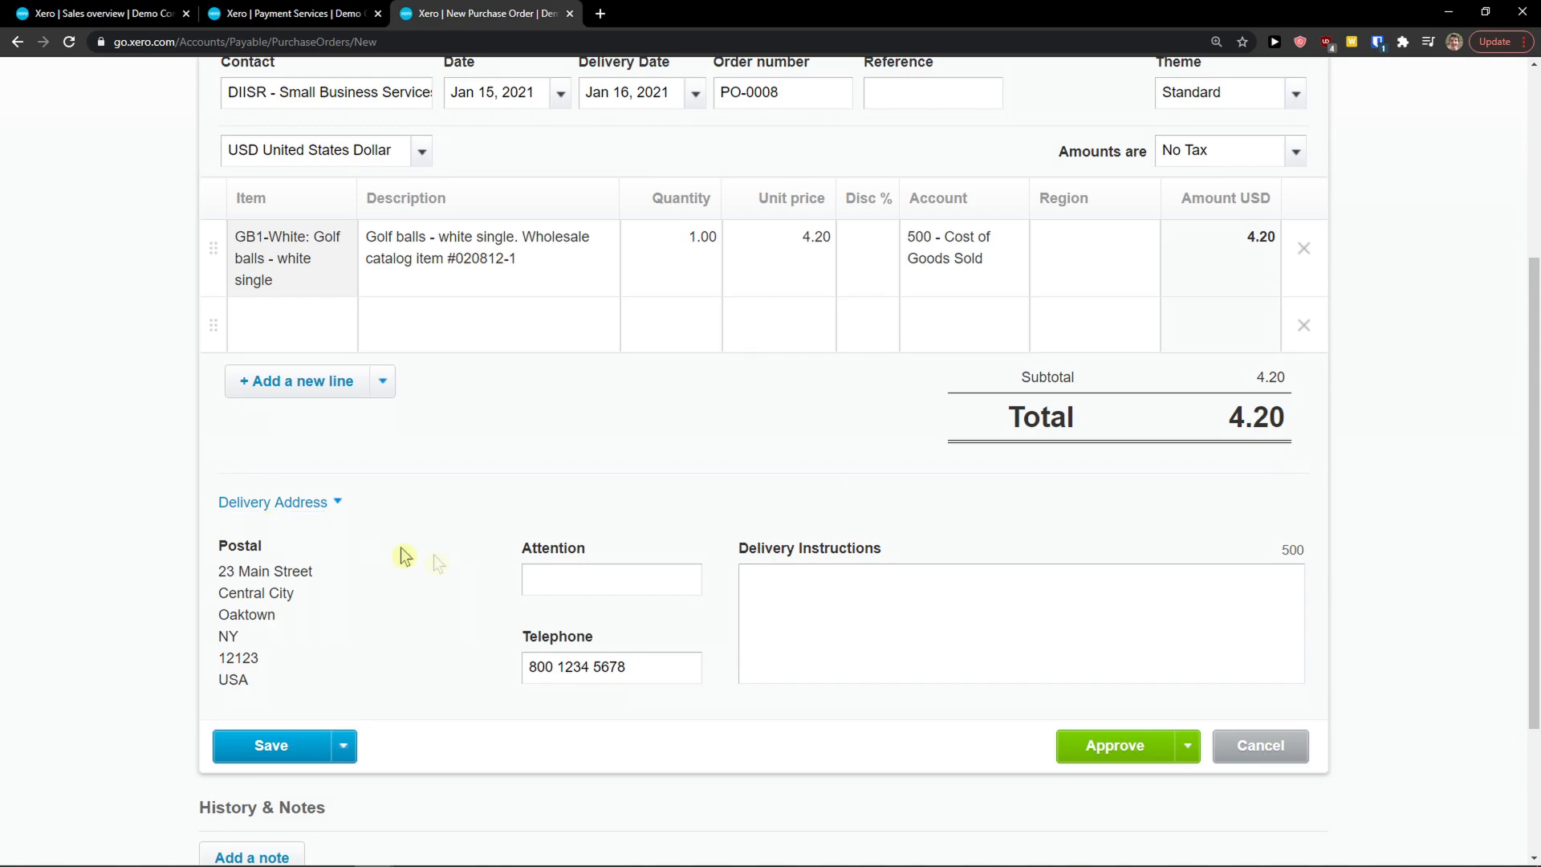
left_click(788, 635)
left_click_drag(821, 595, 905, 568)
left_click(1050, 570)
scroll(1004, 623, "up", 4)
scroll(918, 668, "down", 4)
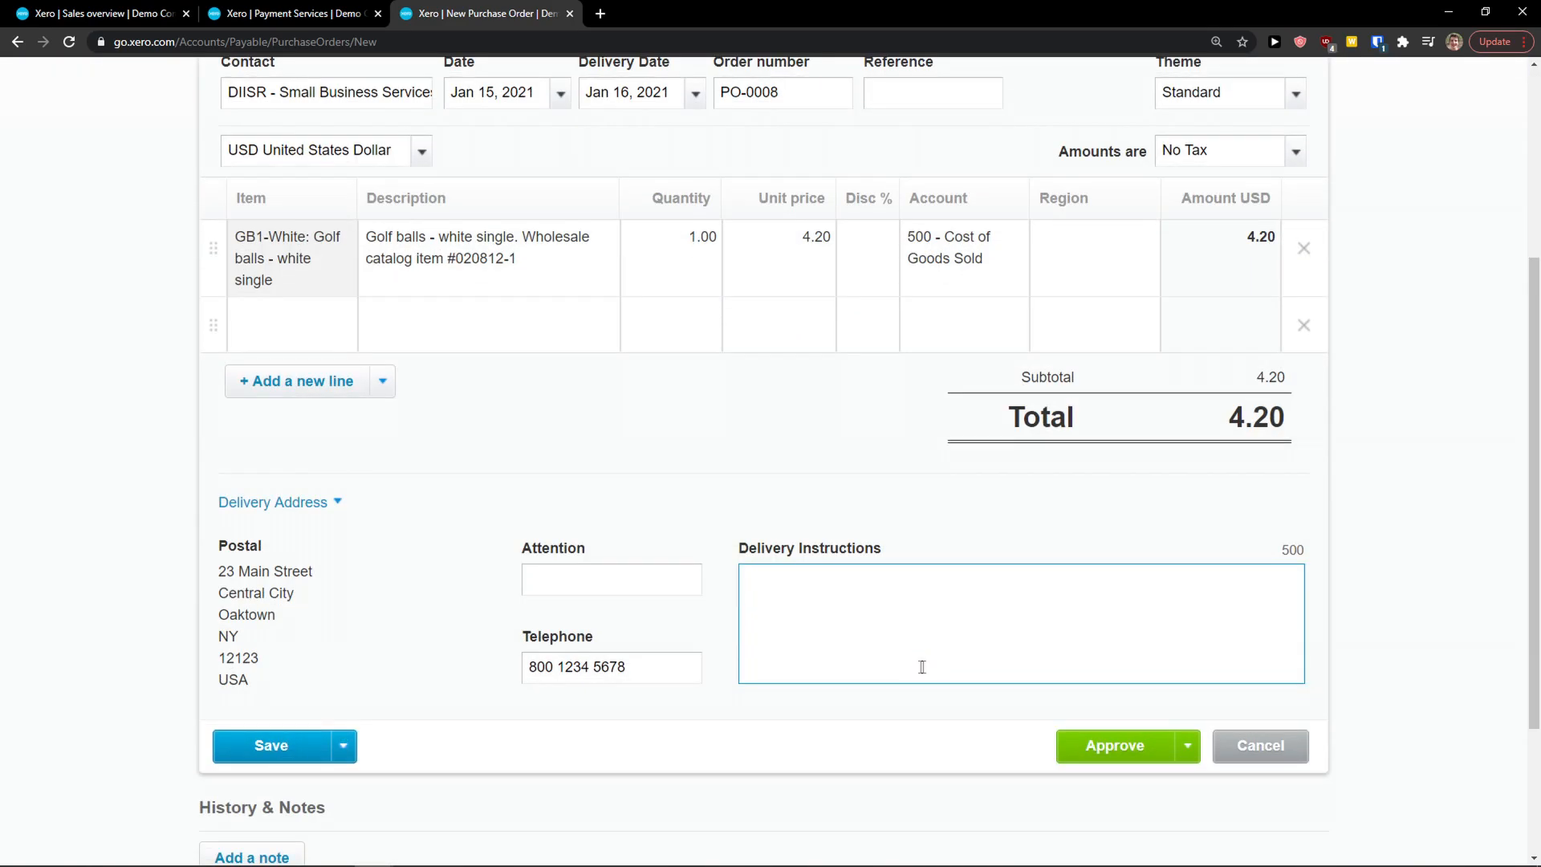
left_click(1114, 759)
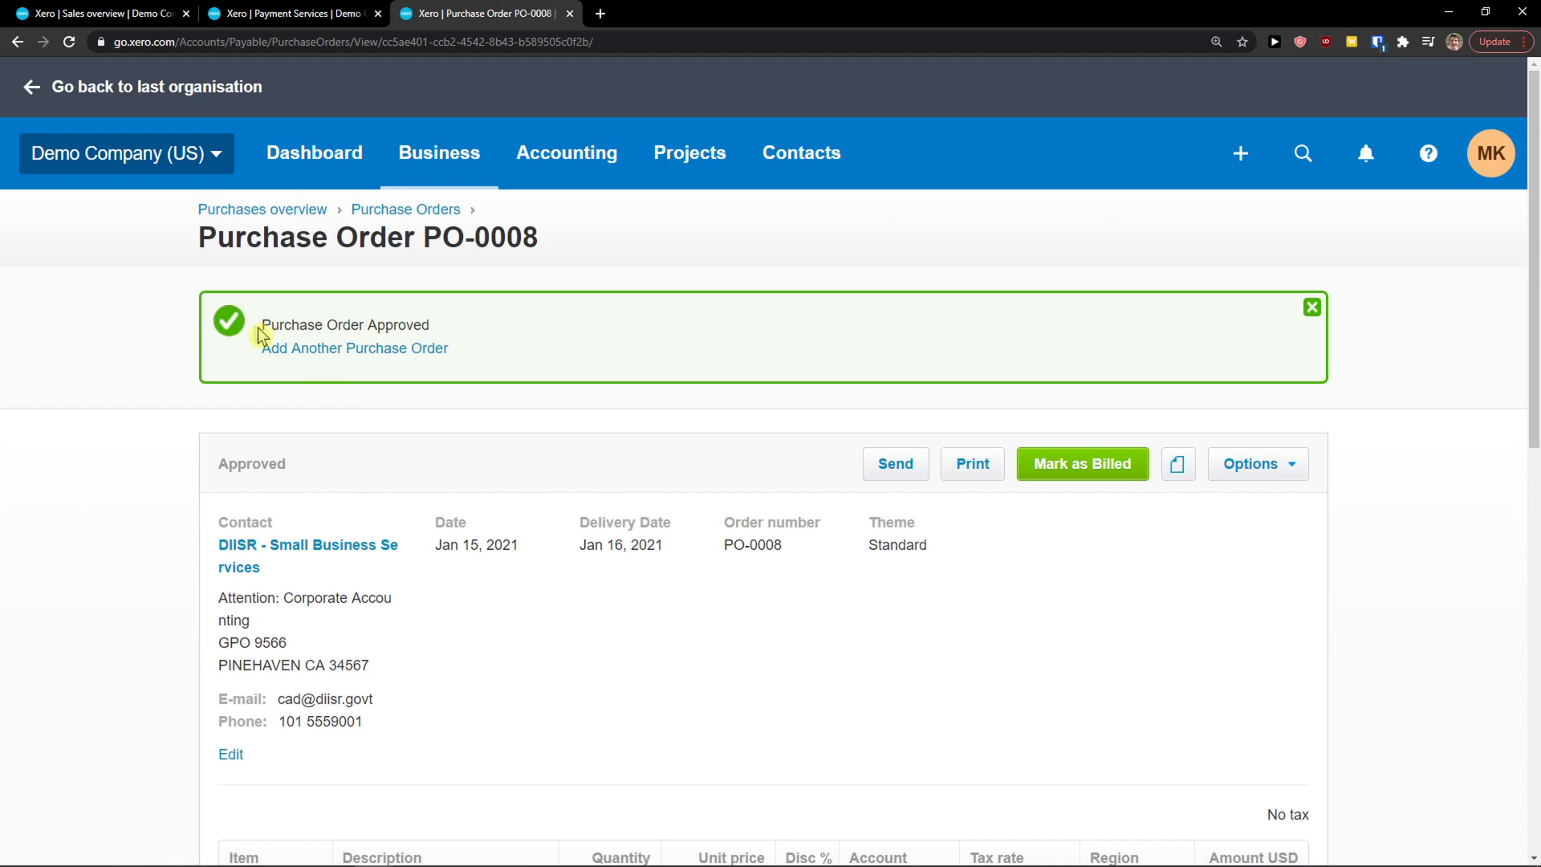
Look over the approved purchase order, including its send and edit options, delivery details, and history and notes
left_click_drag(259, 333, 448, 345)
left_click(497, 347)
scroll(361, 377, "down", 3)
scroll(541, 527, "up", 2)
scroll(406, 414, "down", 1)
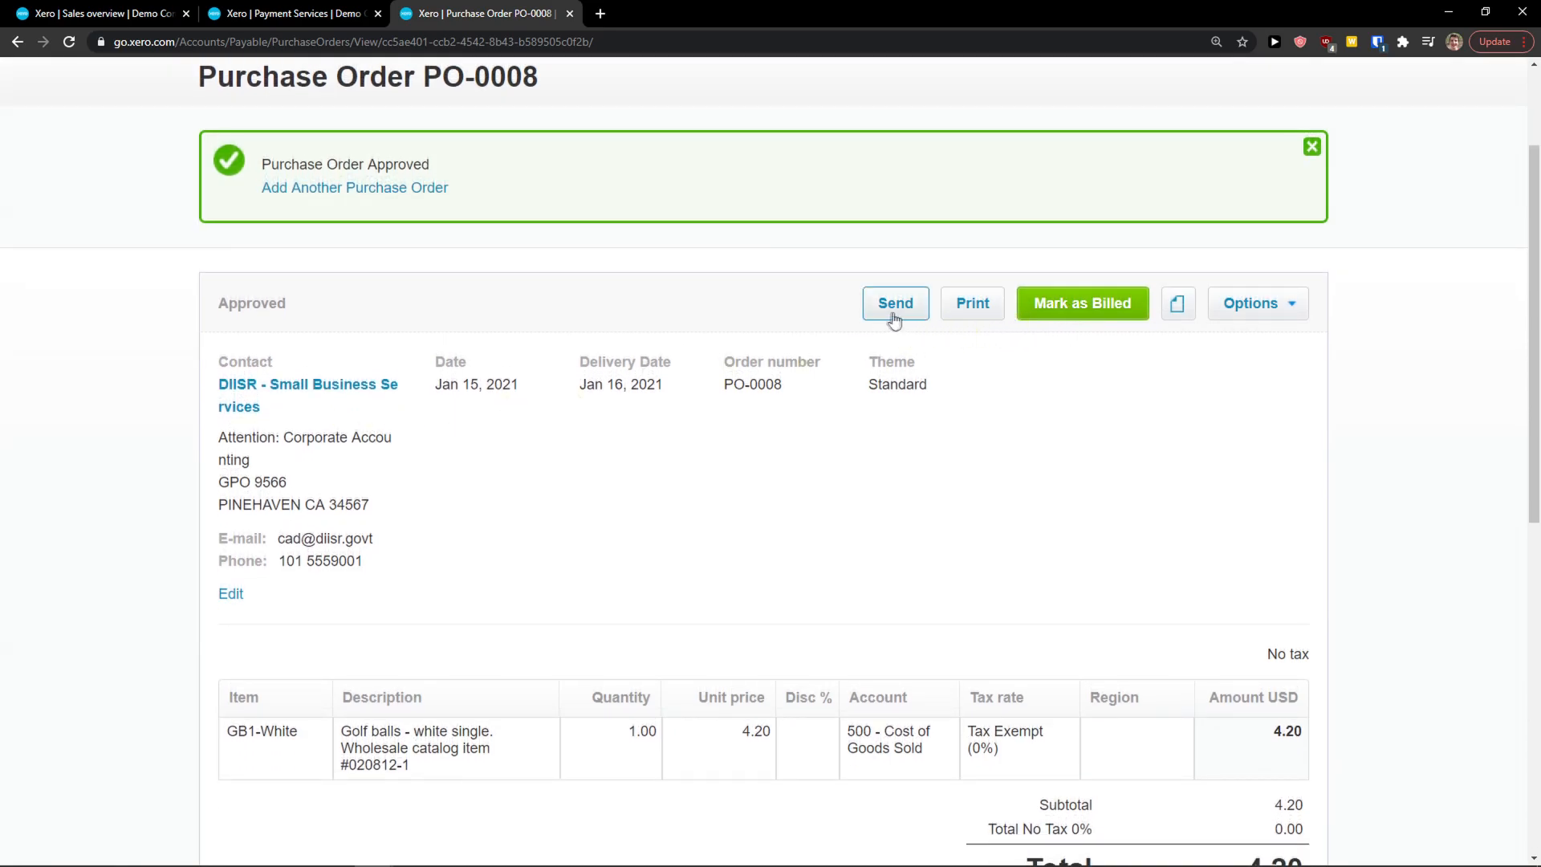
left_click(1277, 305)
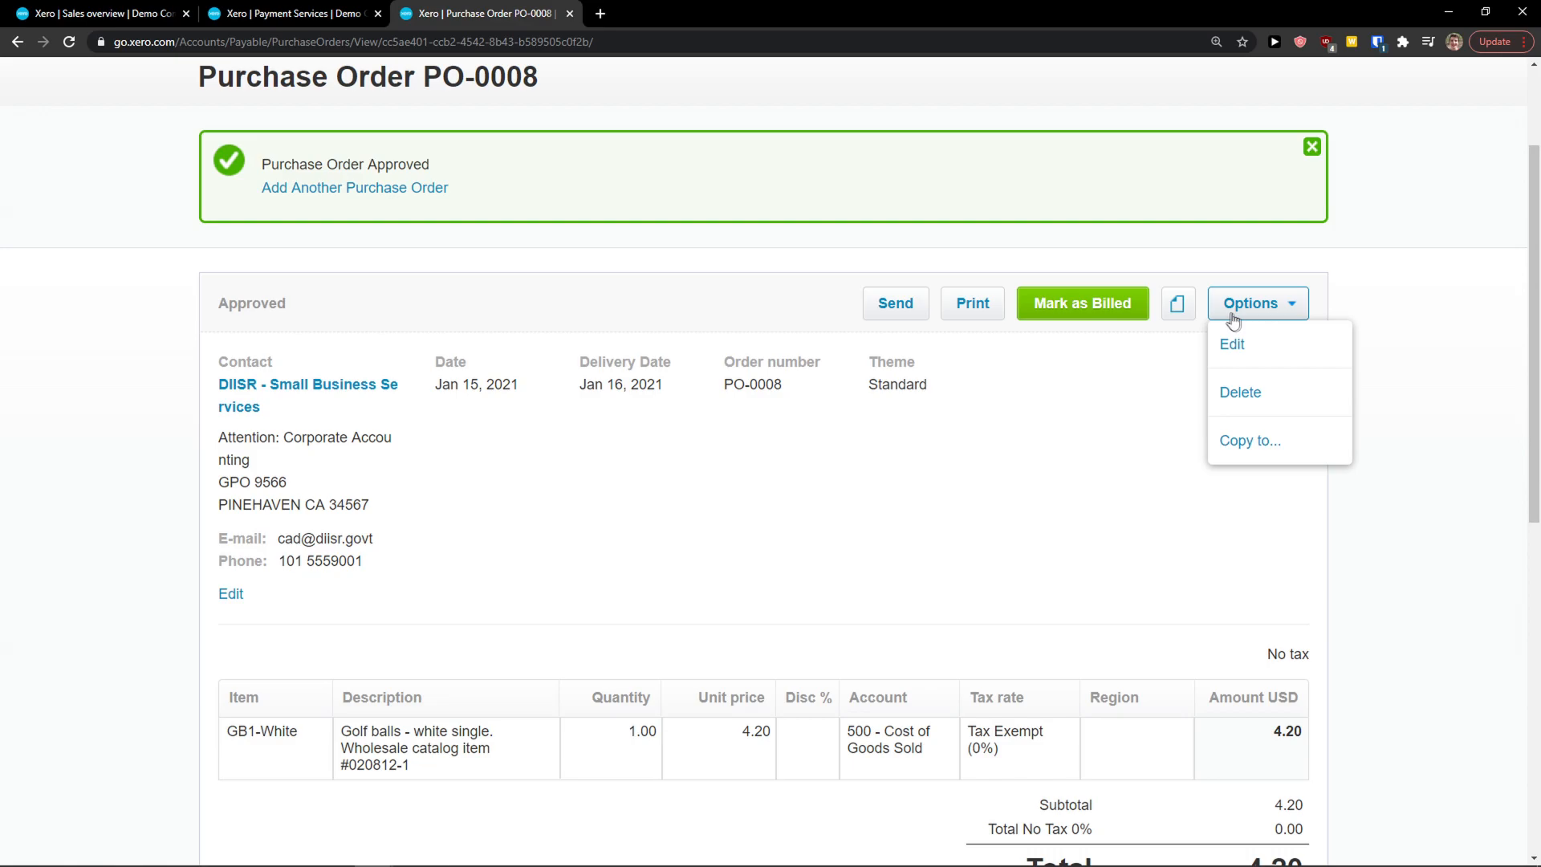
scroll(922, 585, "down", 9)
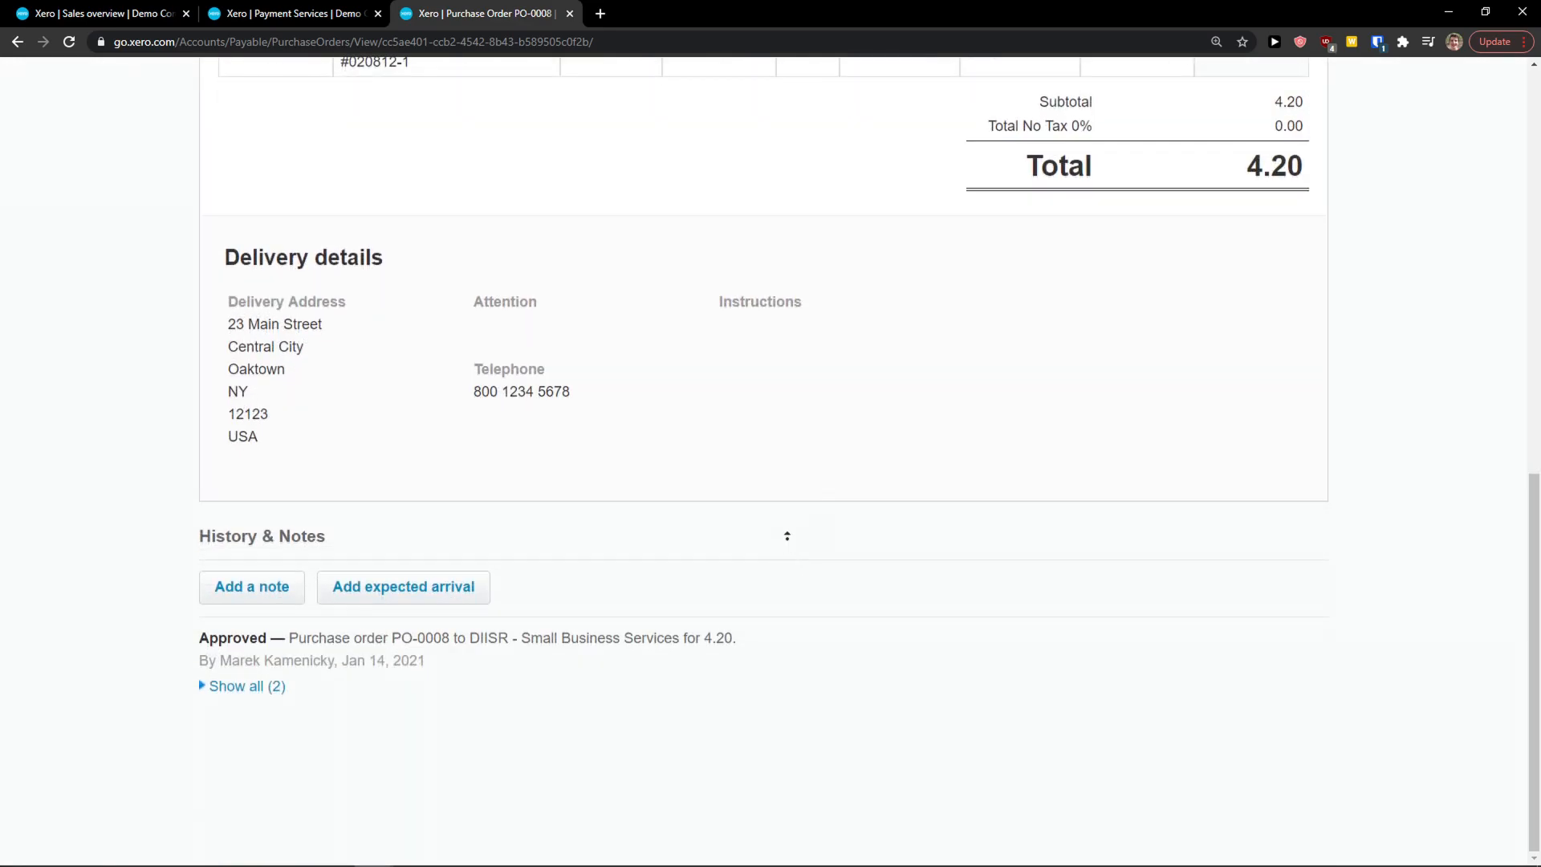
scroll(787, 532, "up", 1)
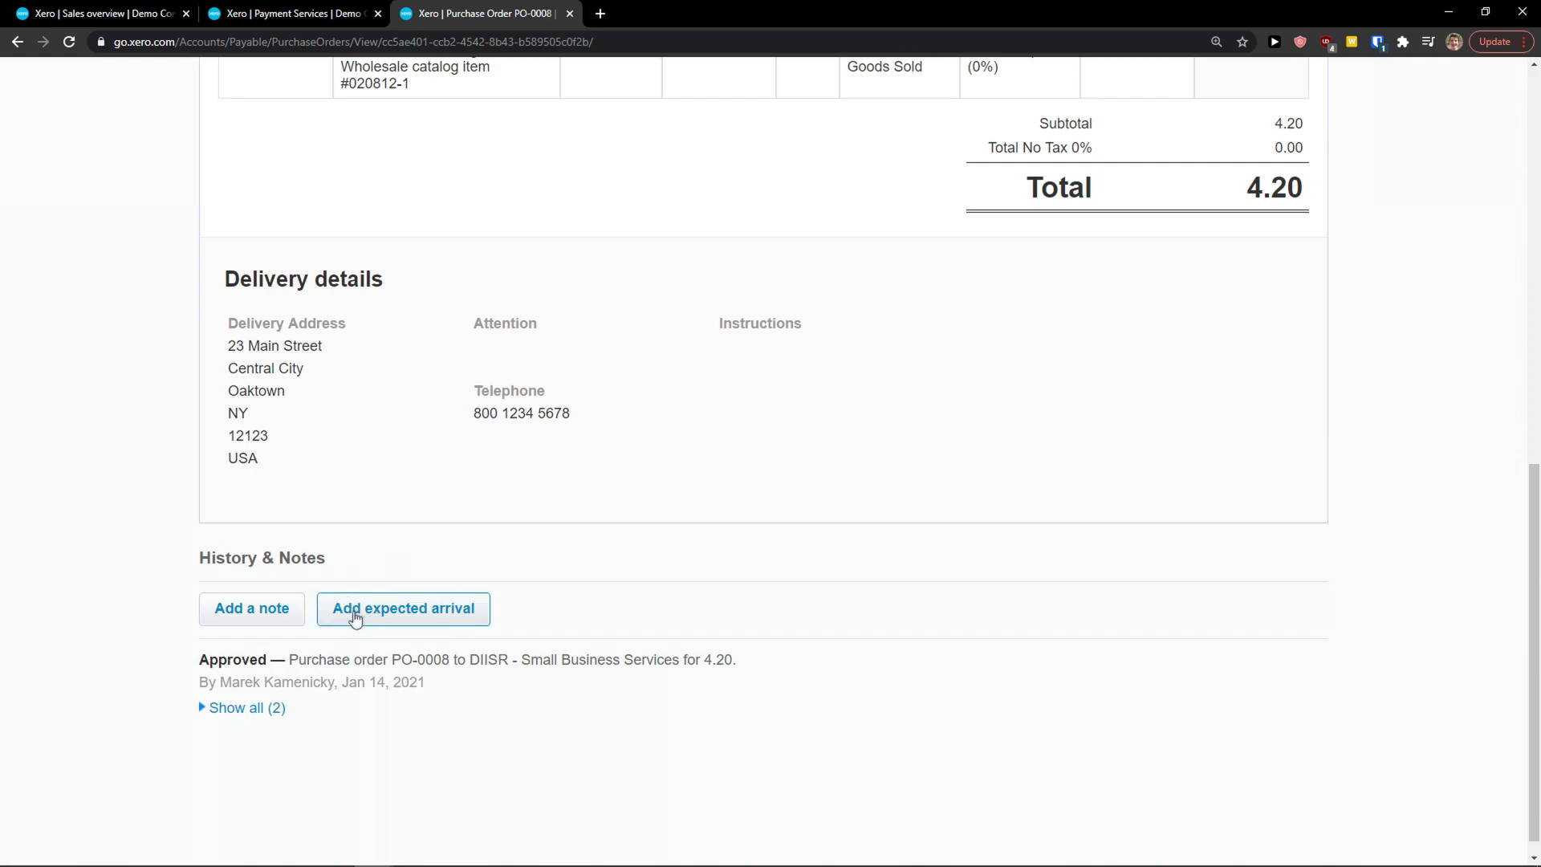
scroll(623, 633, "up", 7)
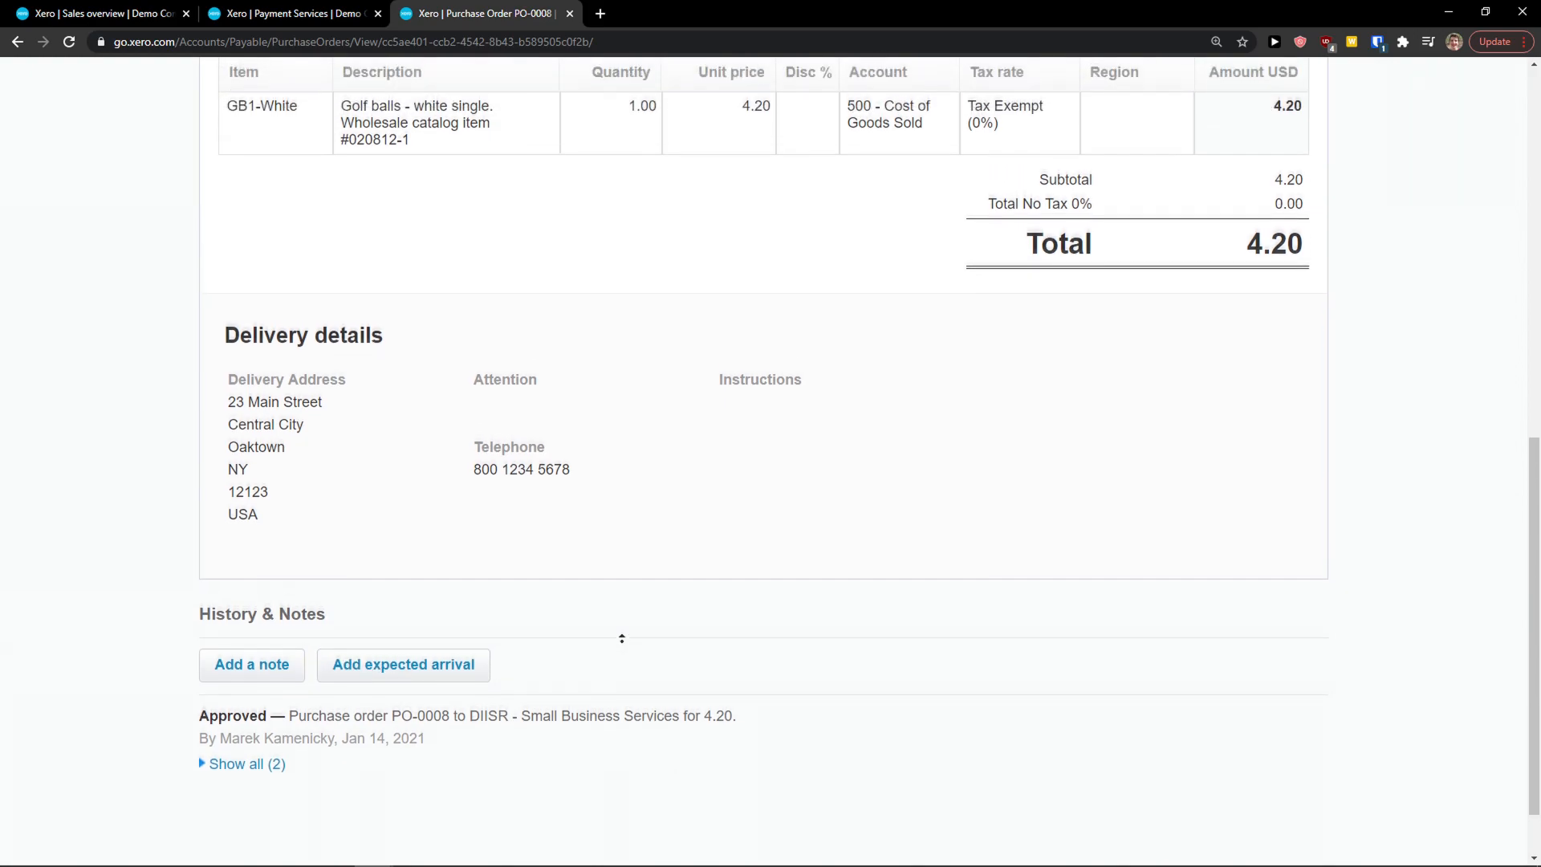
scroll(639, 563, "up", 4)
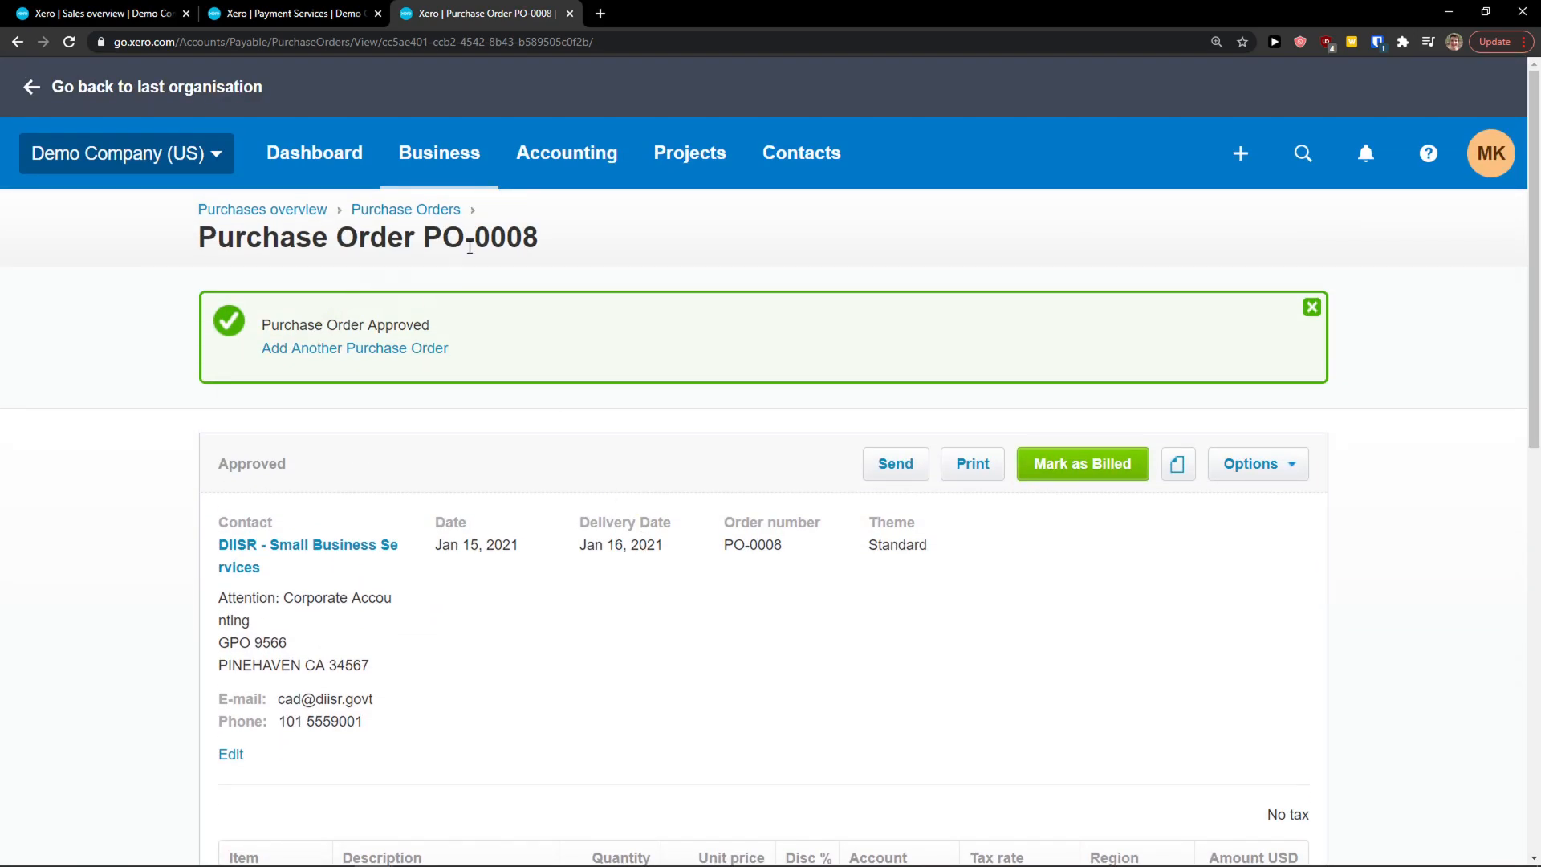
Go to the purchase overview and look through its bills and upcoming bills sections
left_click(439, 153)
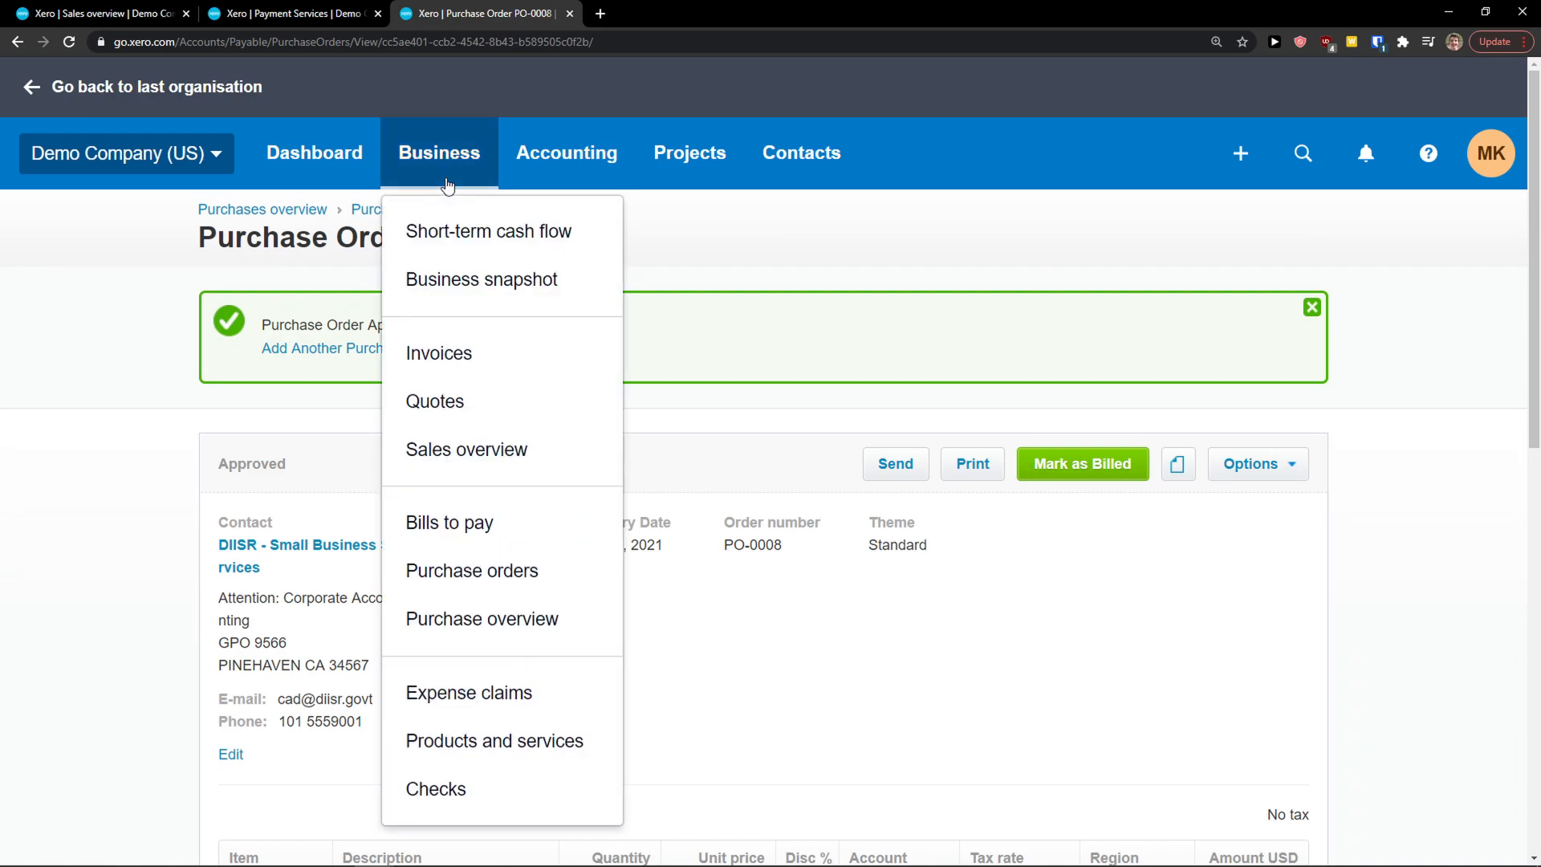
left_click(514, 618)
scroll(503, 449, "down", 2)
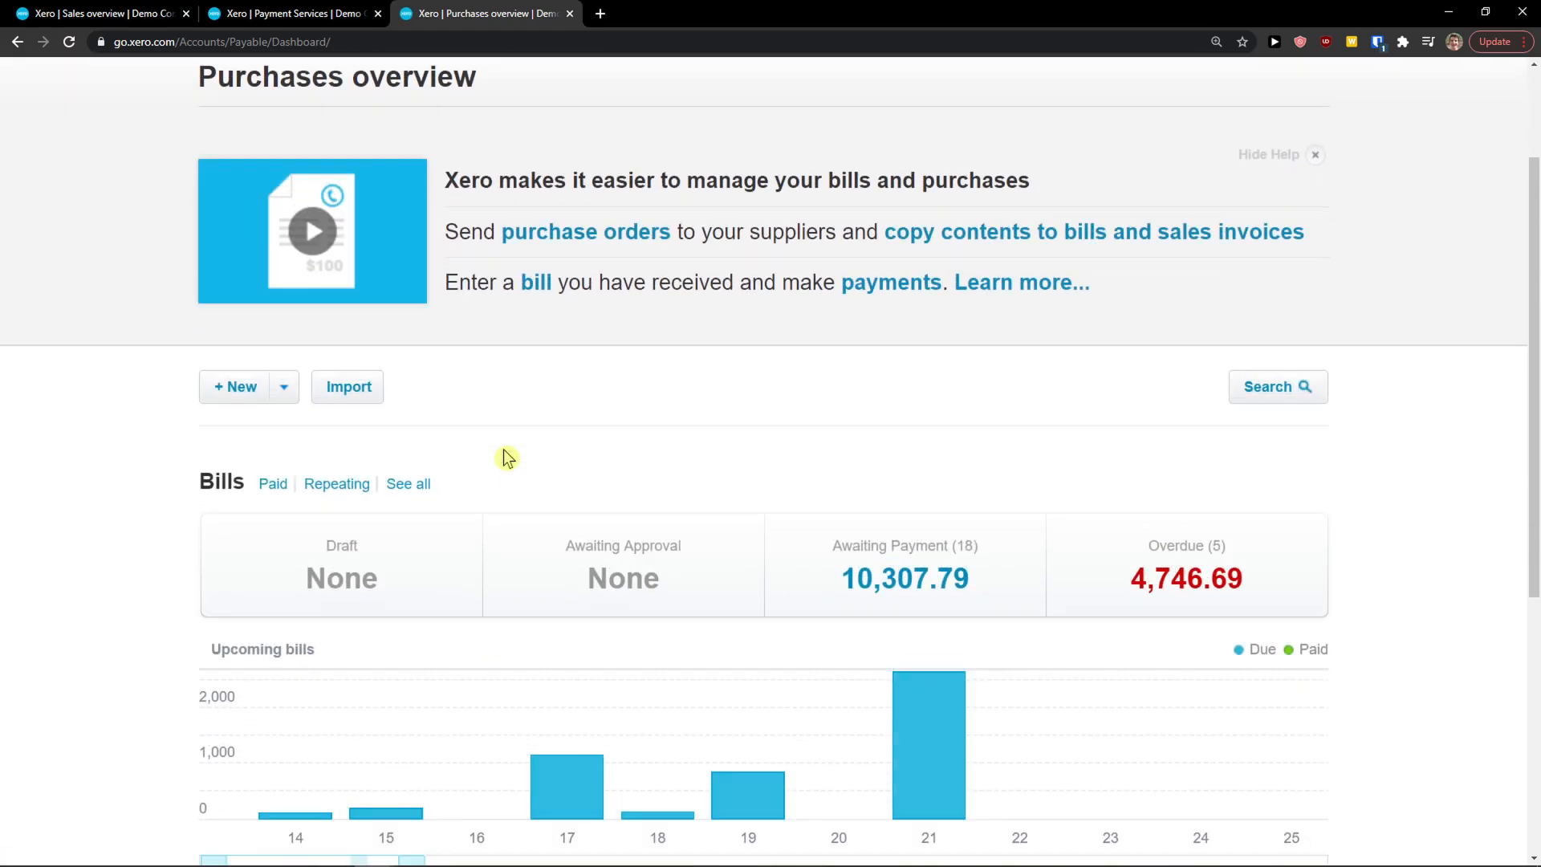
scroll(504, 450, "down", 4)
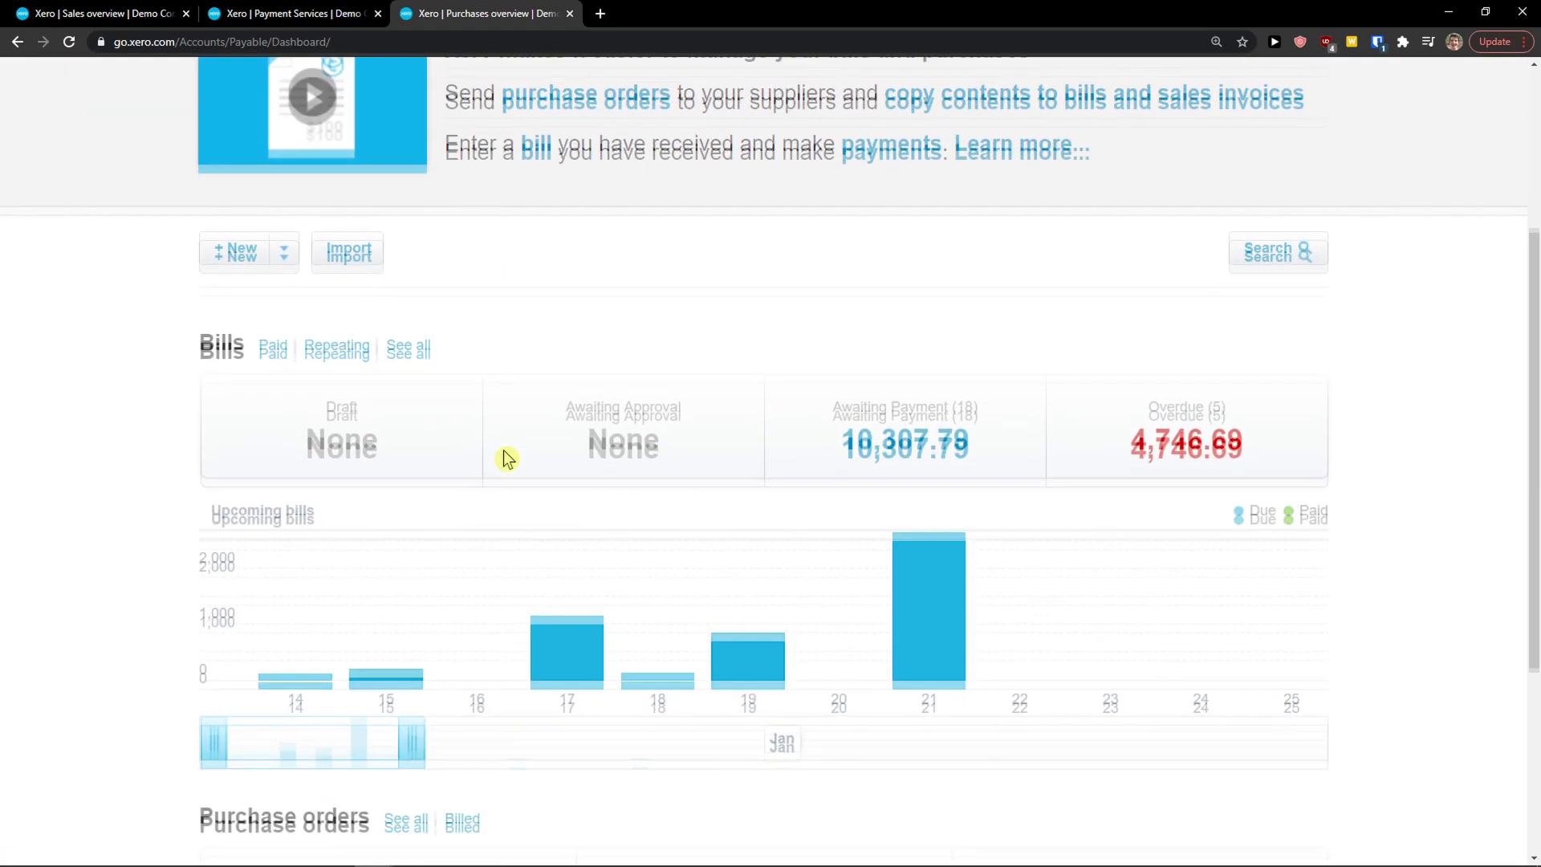
scroll(503, 451, "up", 6)
Look at the kinds of purchase documents that can be created from the purchases overview
left_click(477, 176)
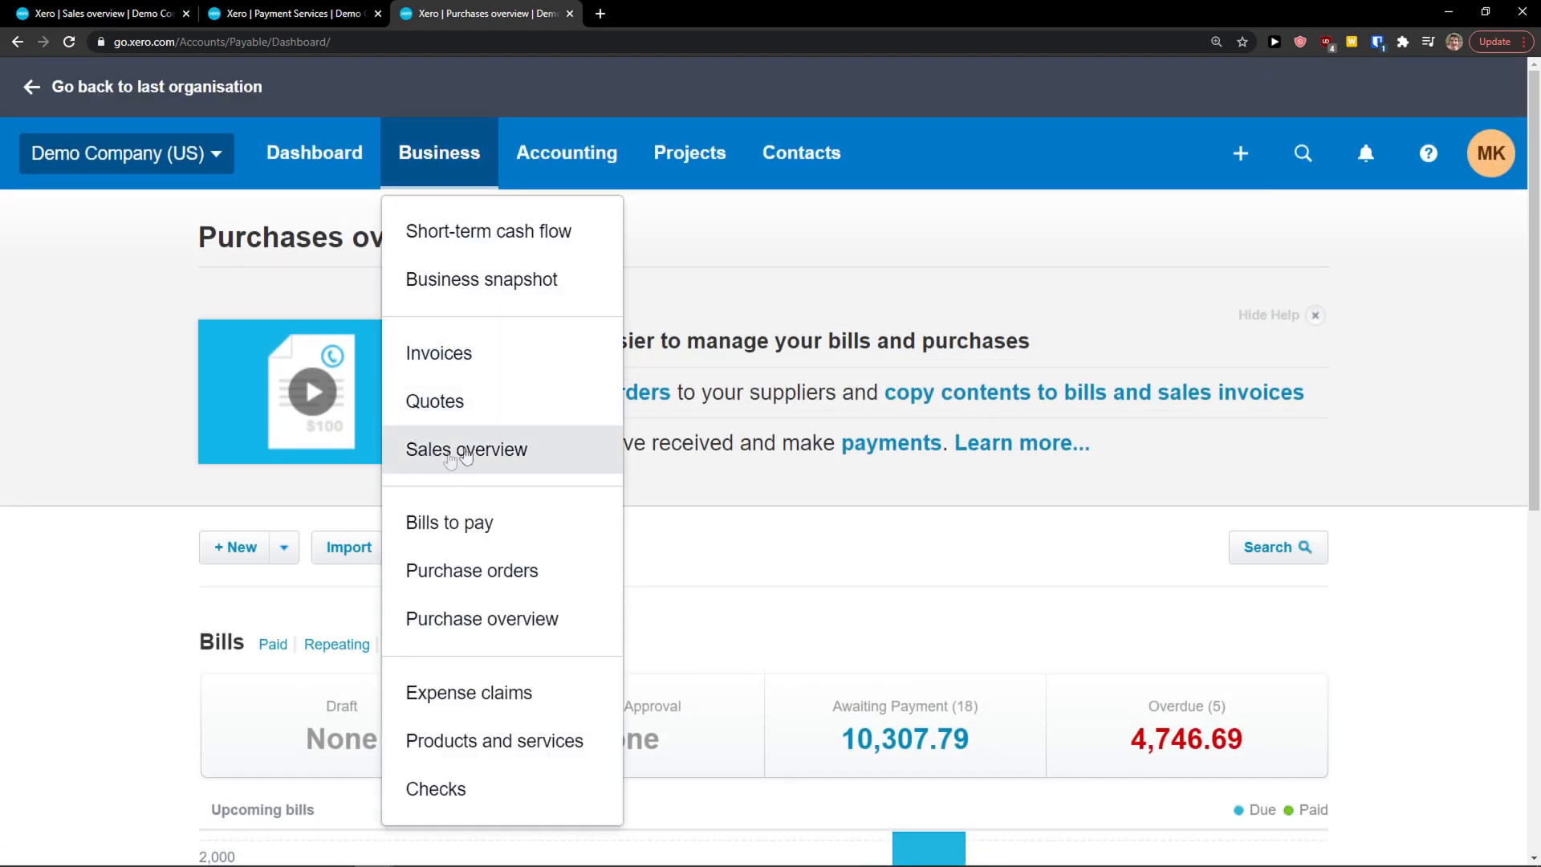
scroll(699, 520, "down", 1)
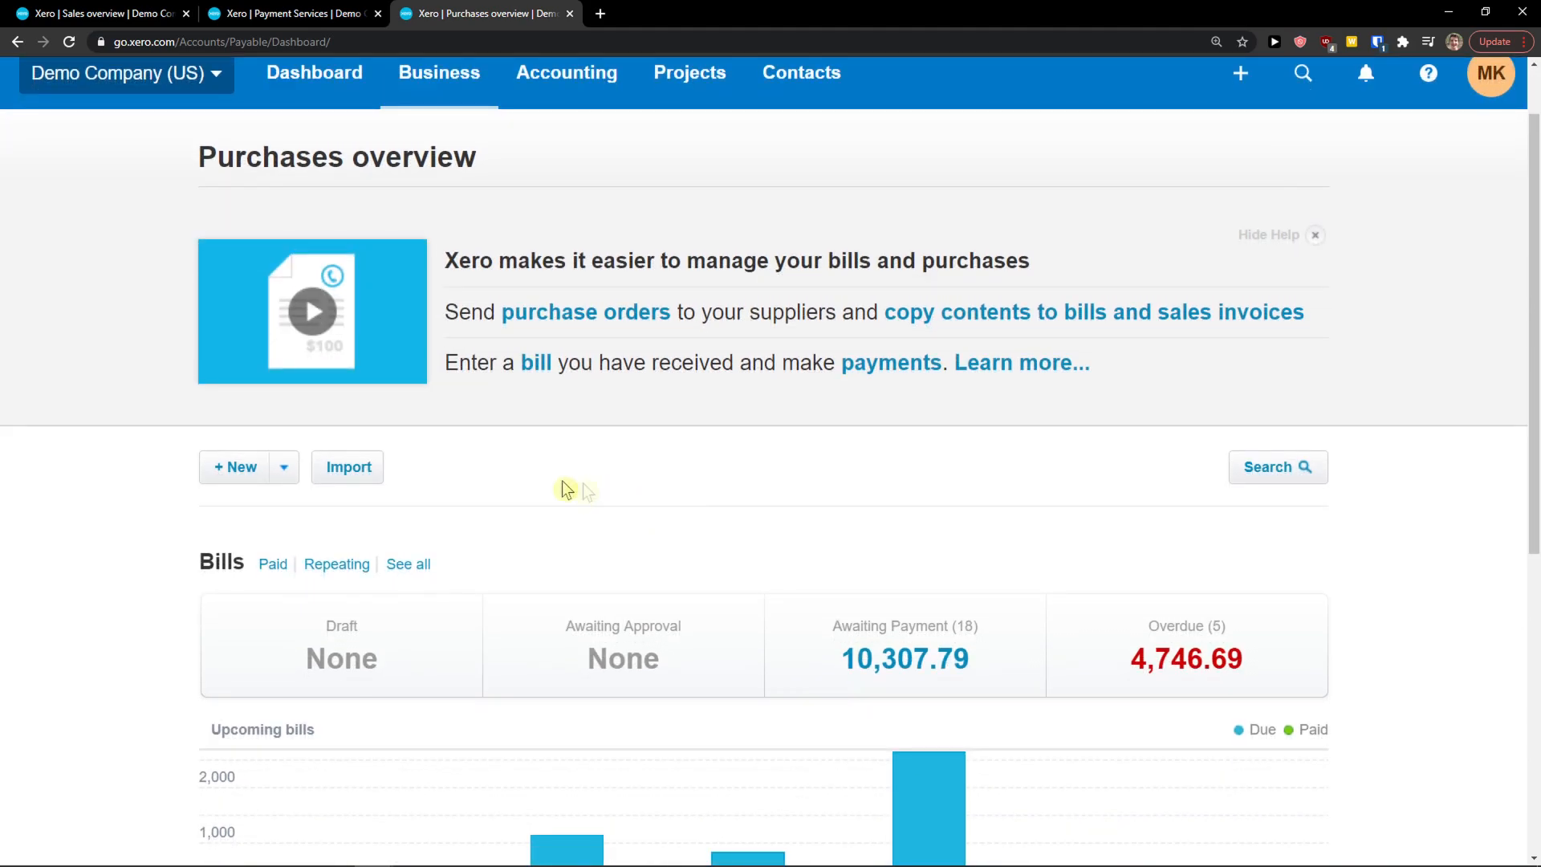
left_click(286, 468)
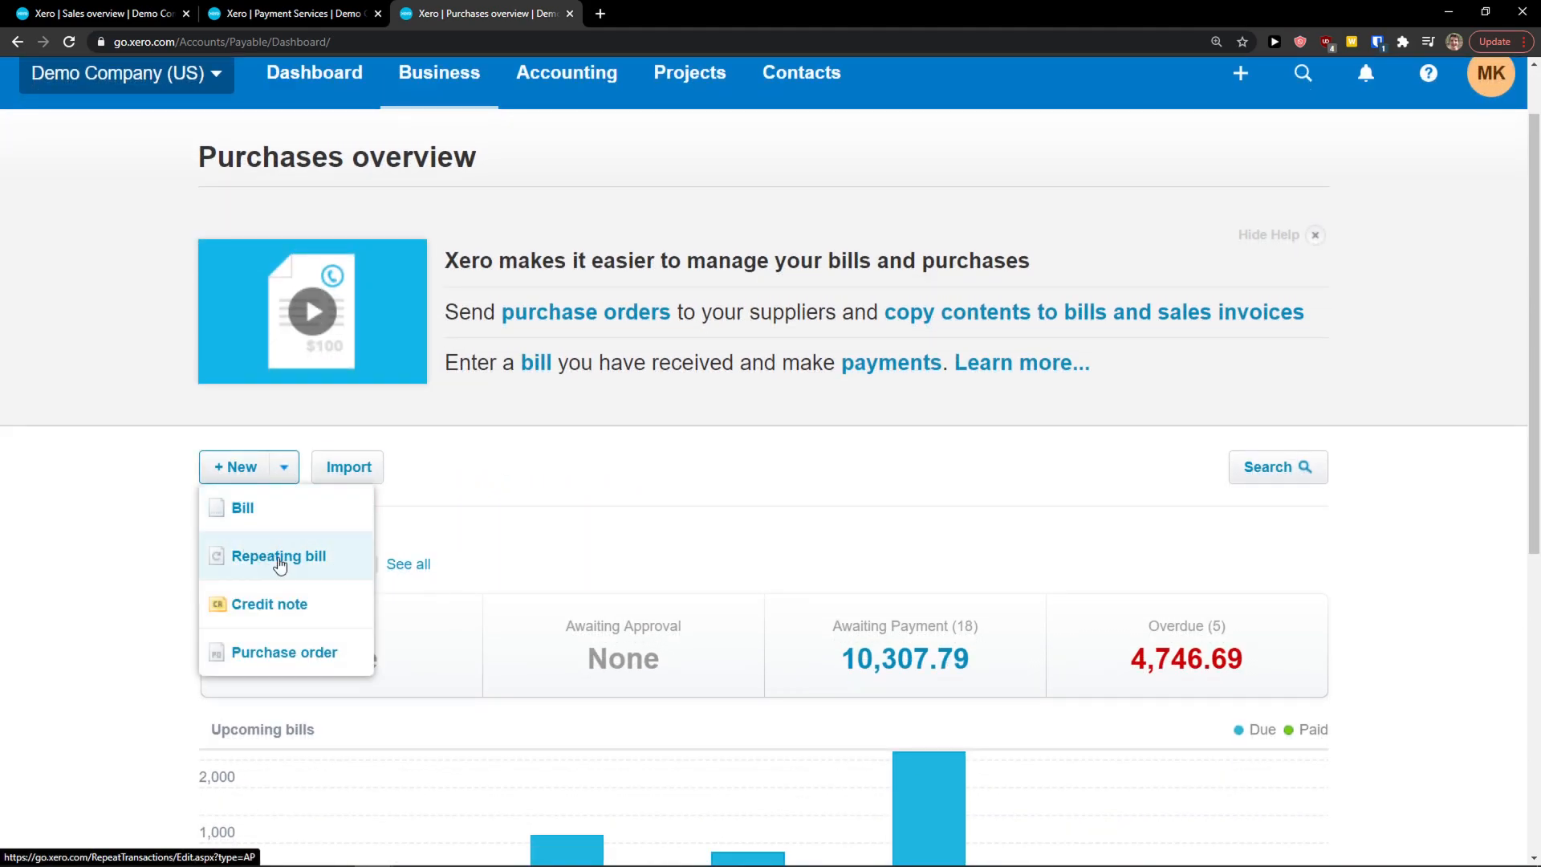
left_click(564, 538)
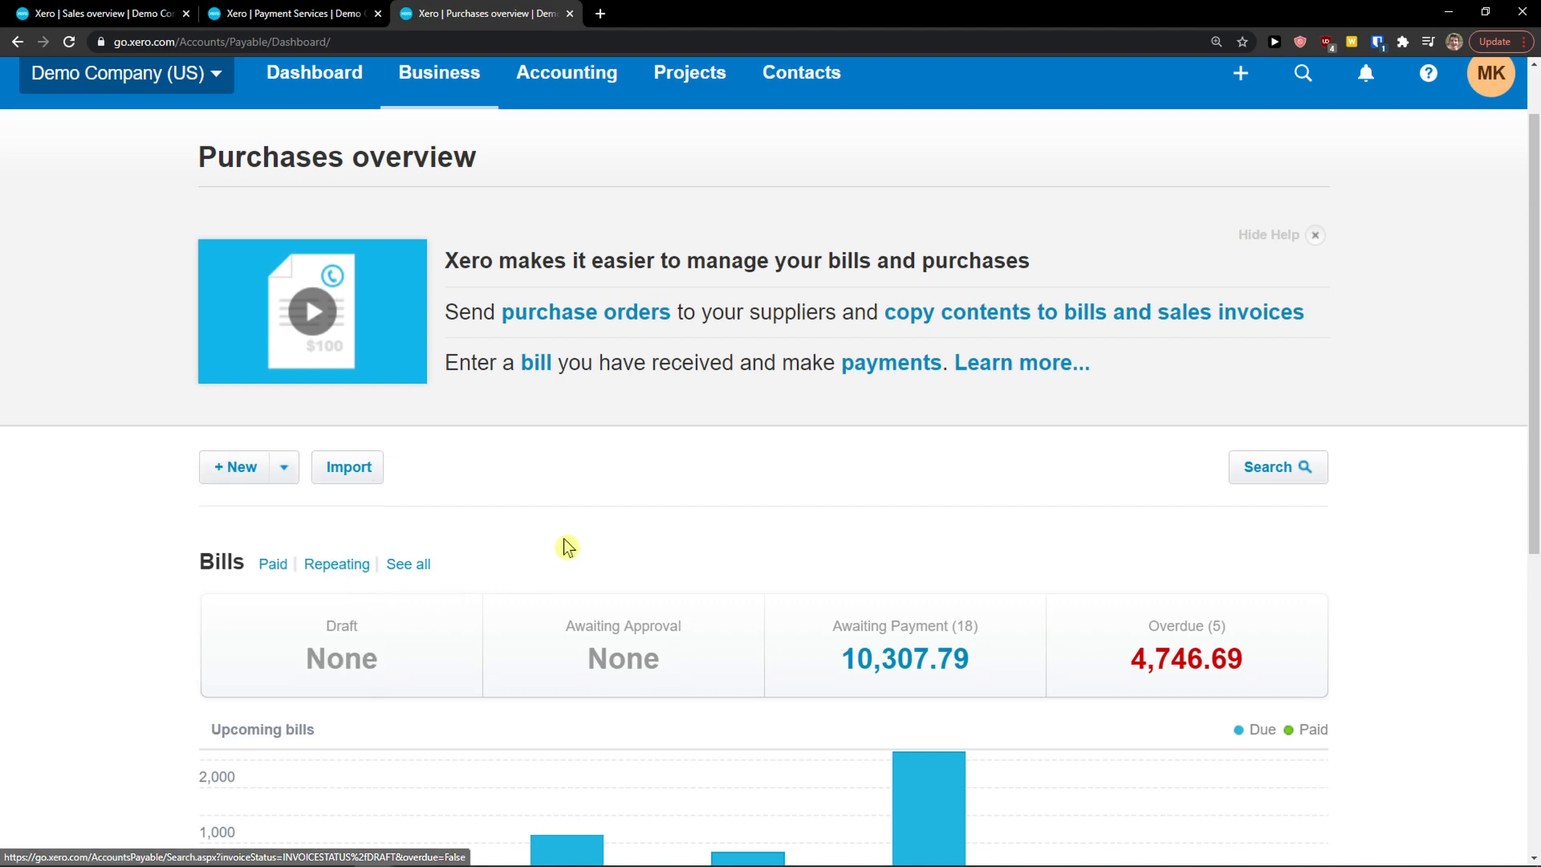
Examine the bills and purchase orders summaries, view the list of bills awaiting payment, and return to the purchases overview
scroll(564, 538, "down", 2)
scroll(552, 540, "down", 2)
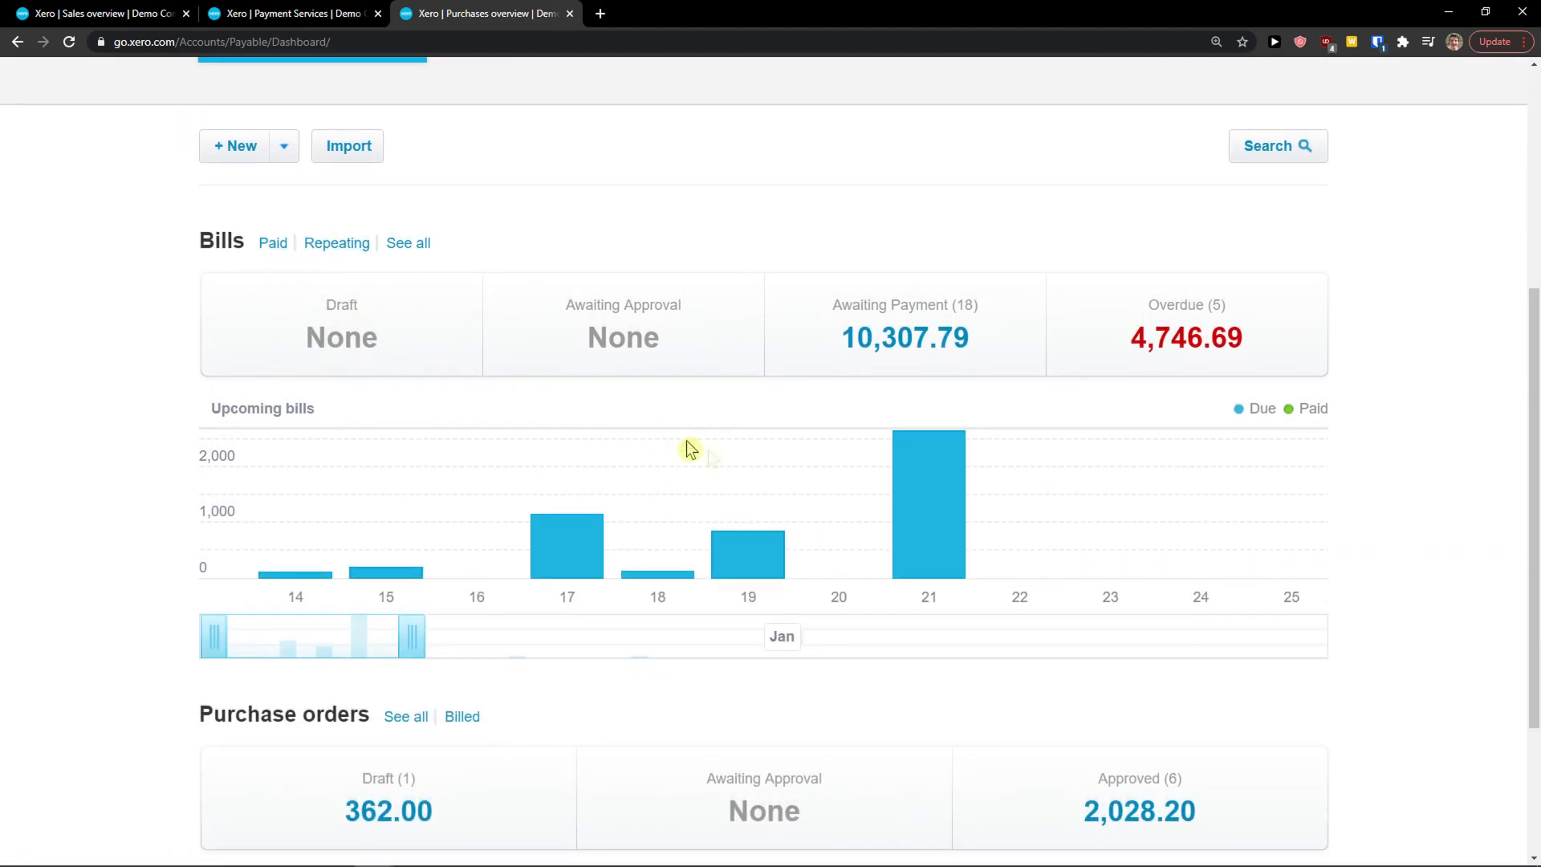
scroll(656, 435, "down", 1)
scroll(883, 449, "up", 1)
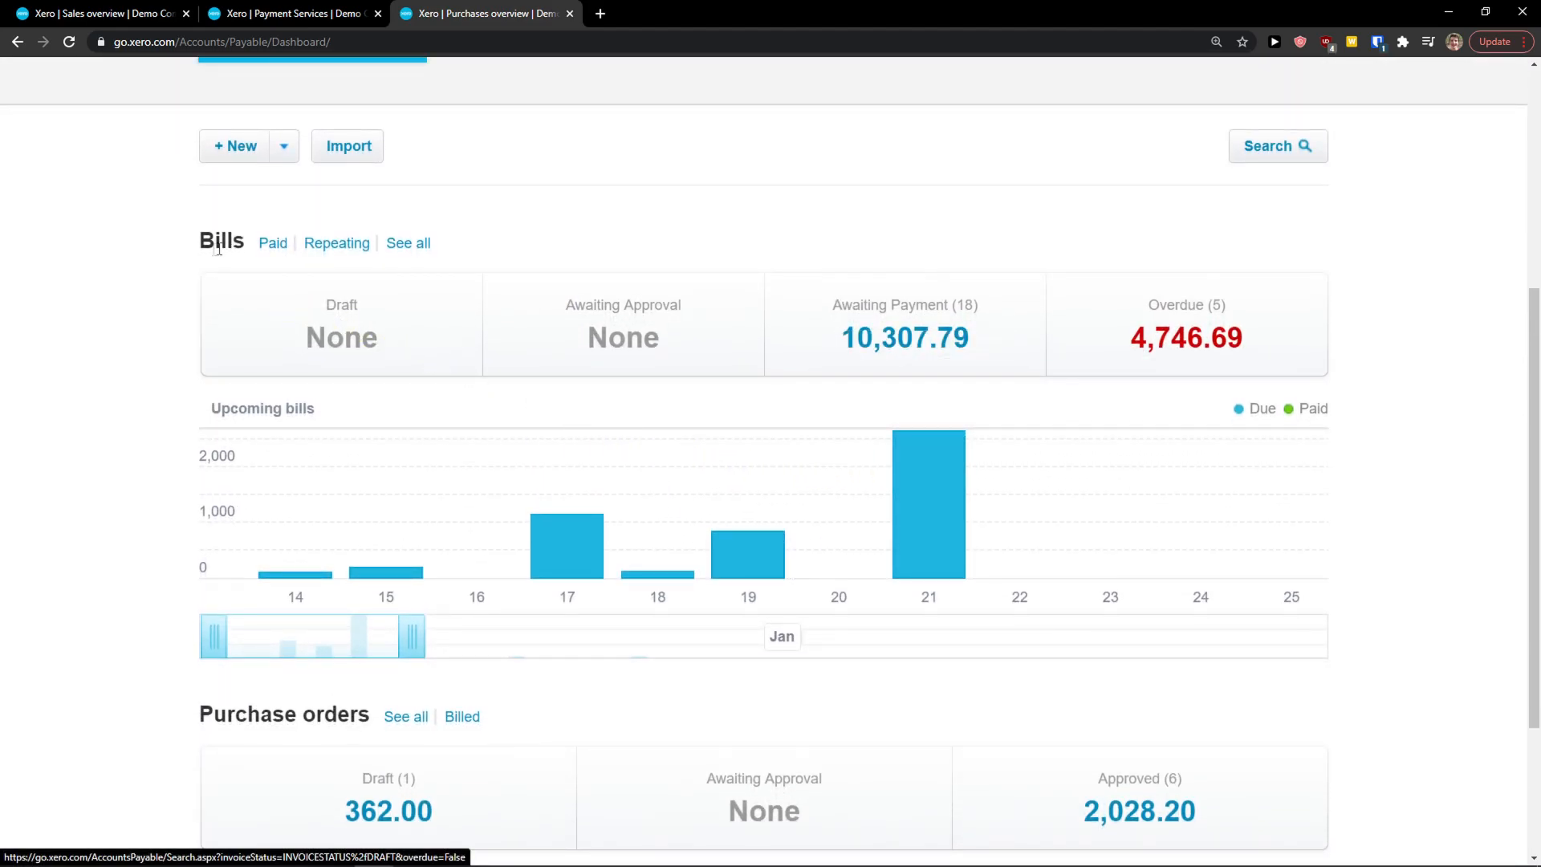
scroll(333, 307, "down", 1)
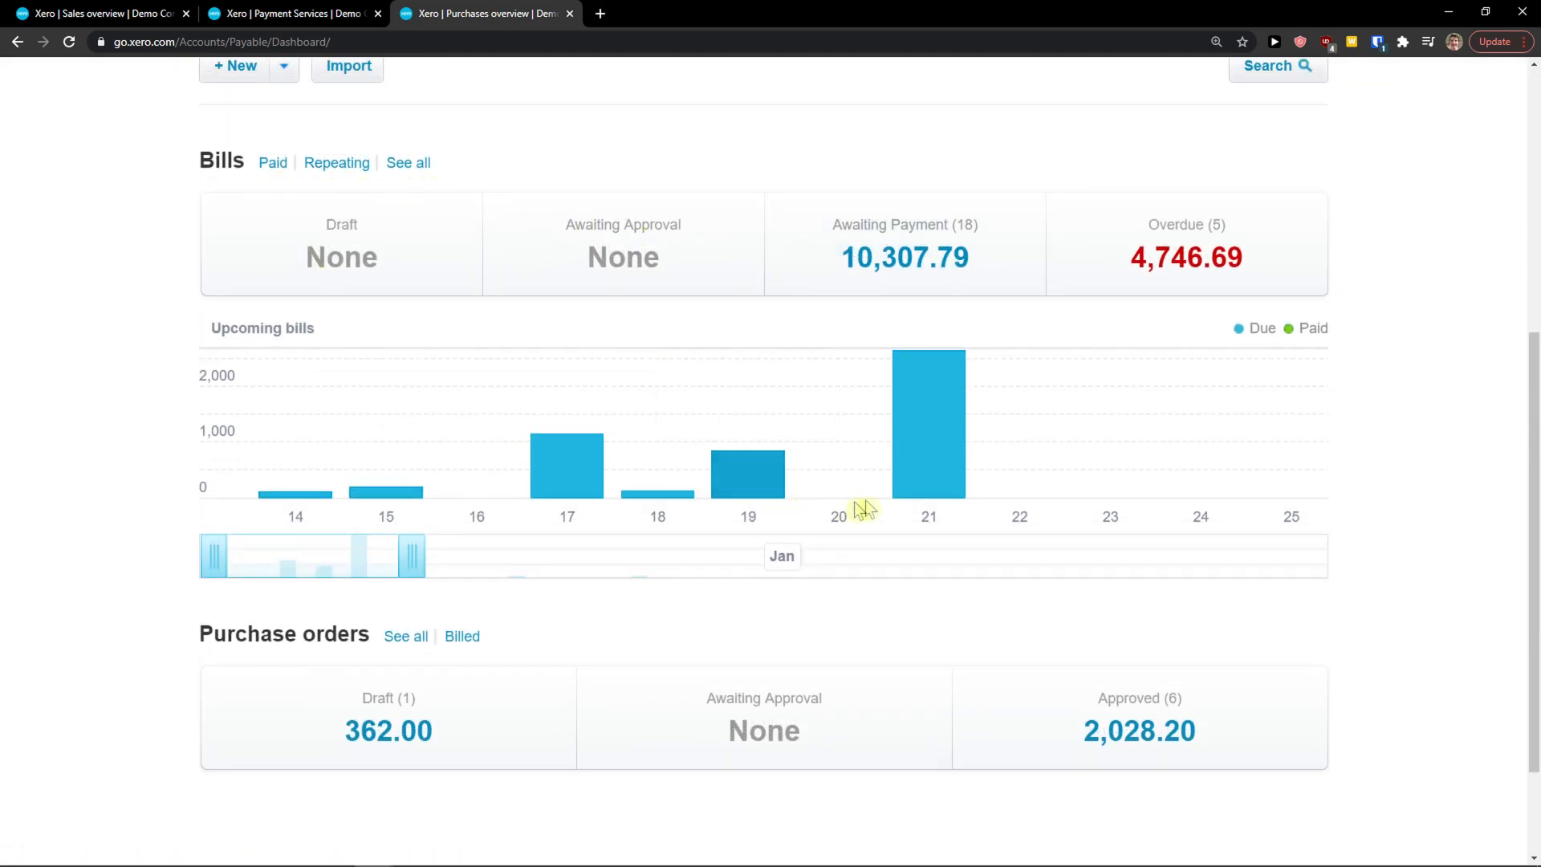
left_click(918, 285)
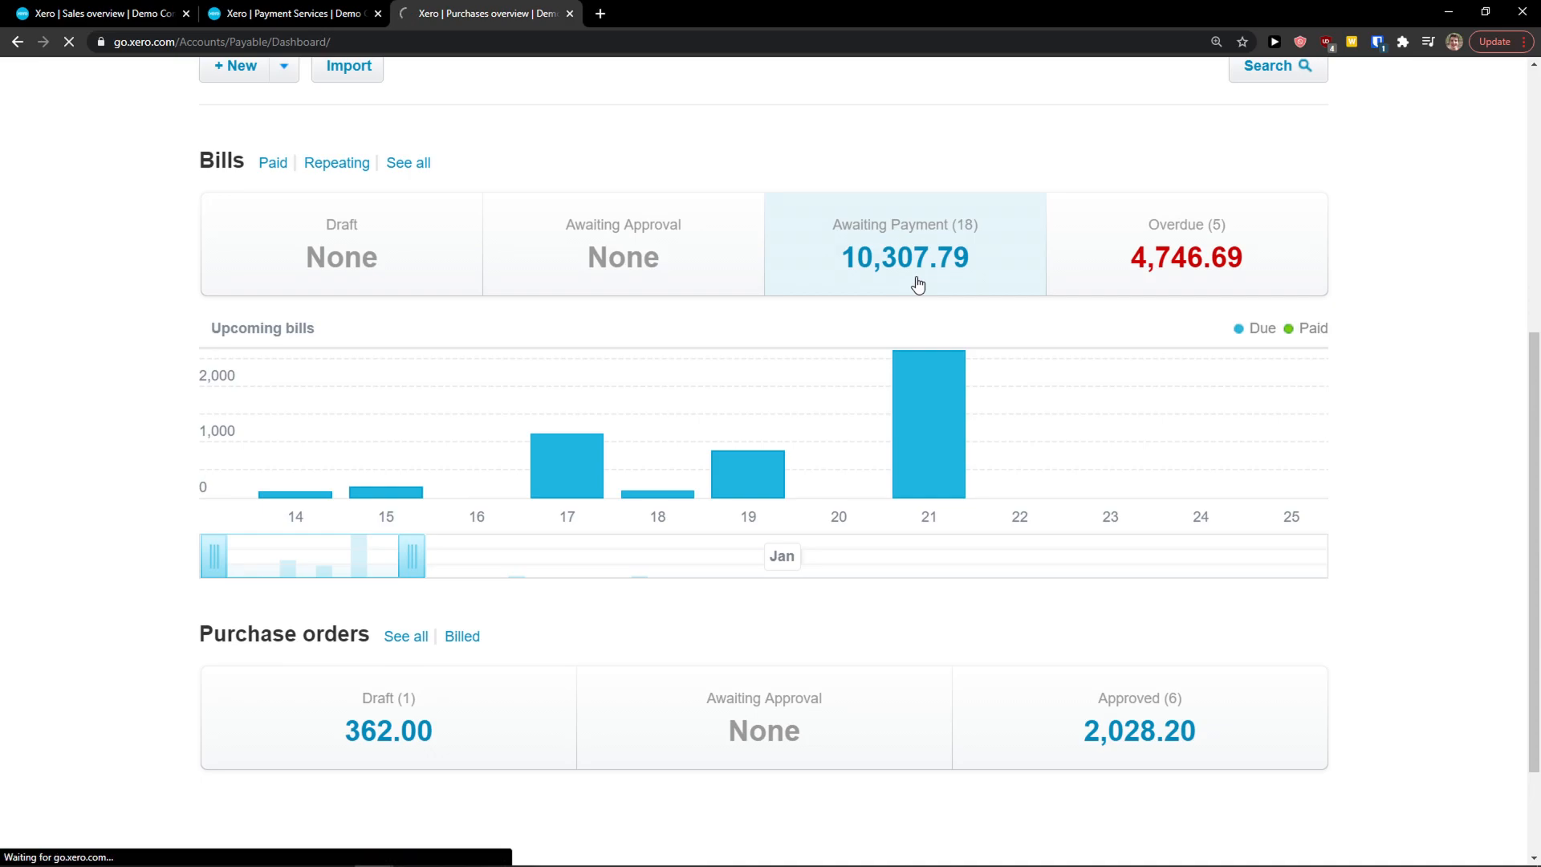
scroll(492, 348, "down", 2)
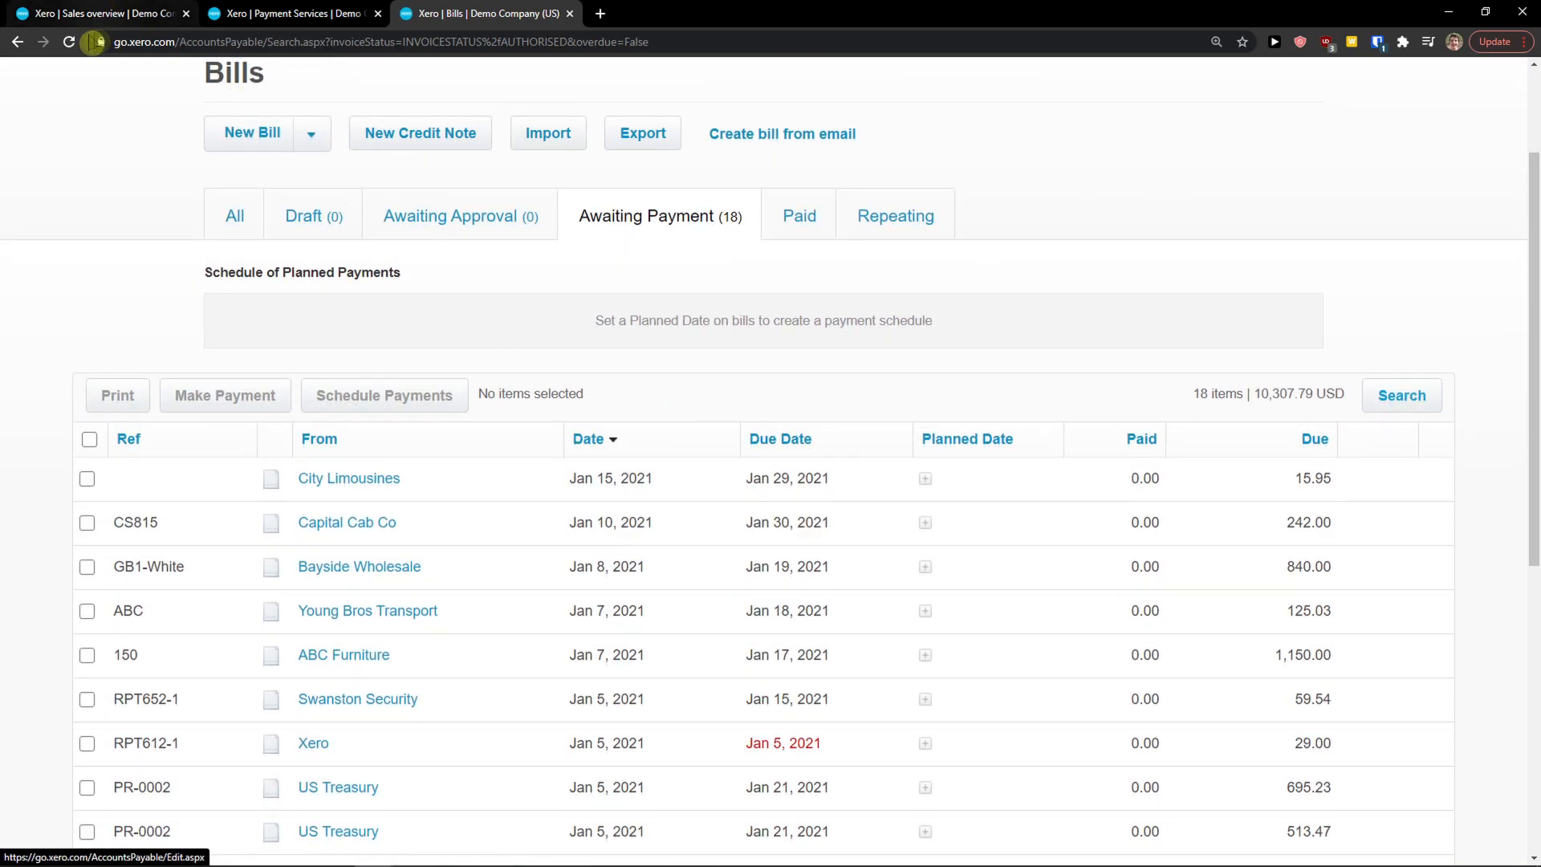
left_click(18, 42)
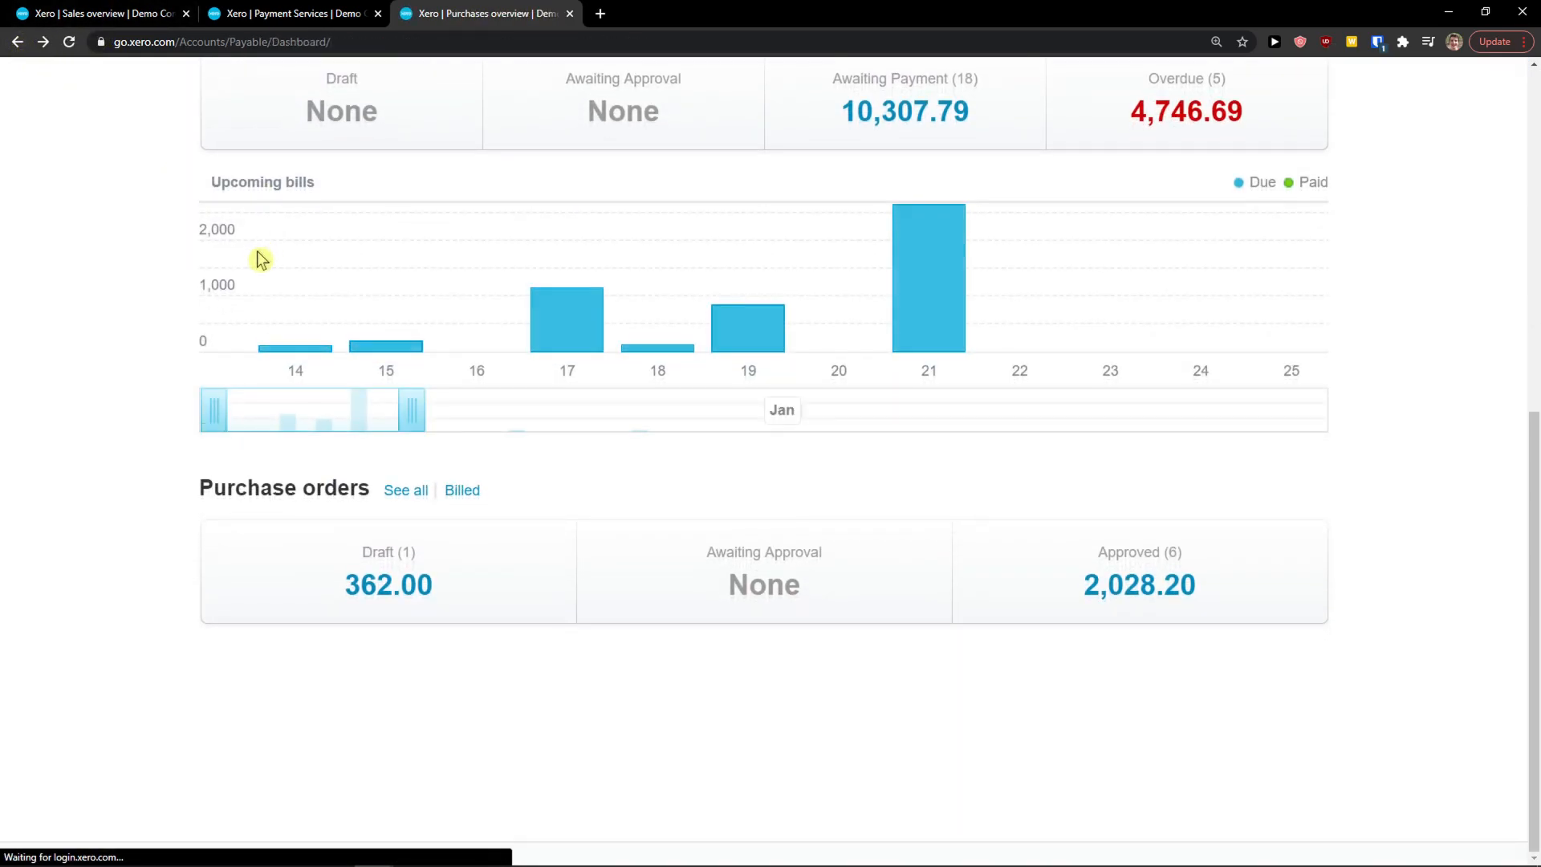
Extend the date range of the upcoming bills chart to about late February
left_click_drag(414, 420, 956, 468)
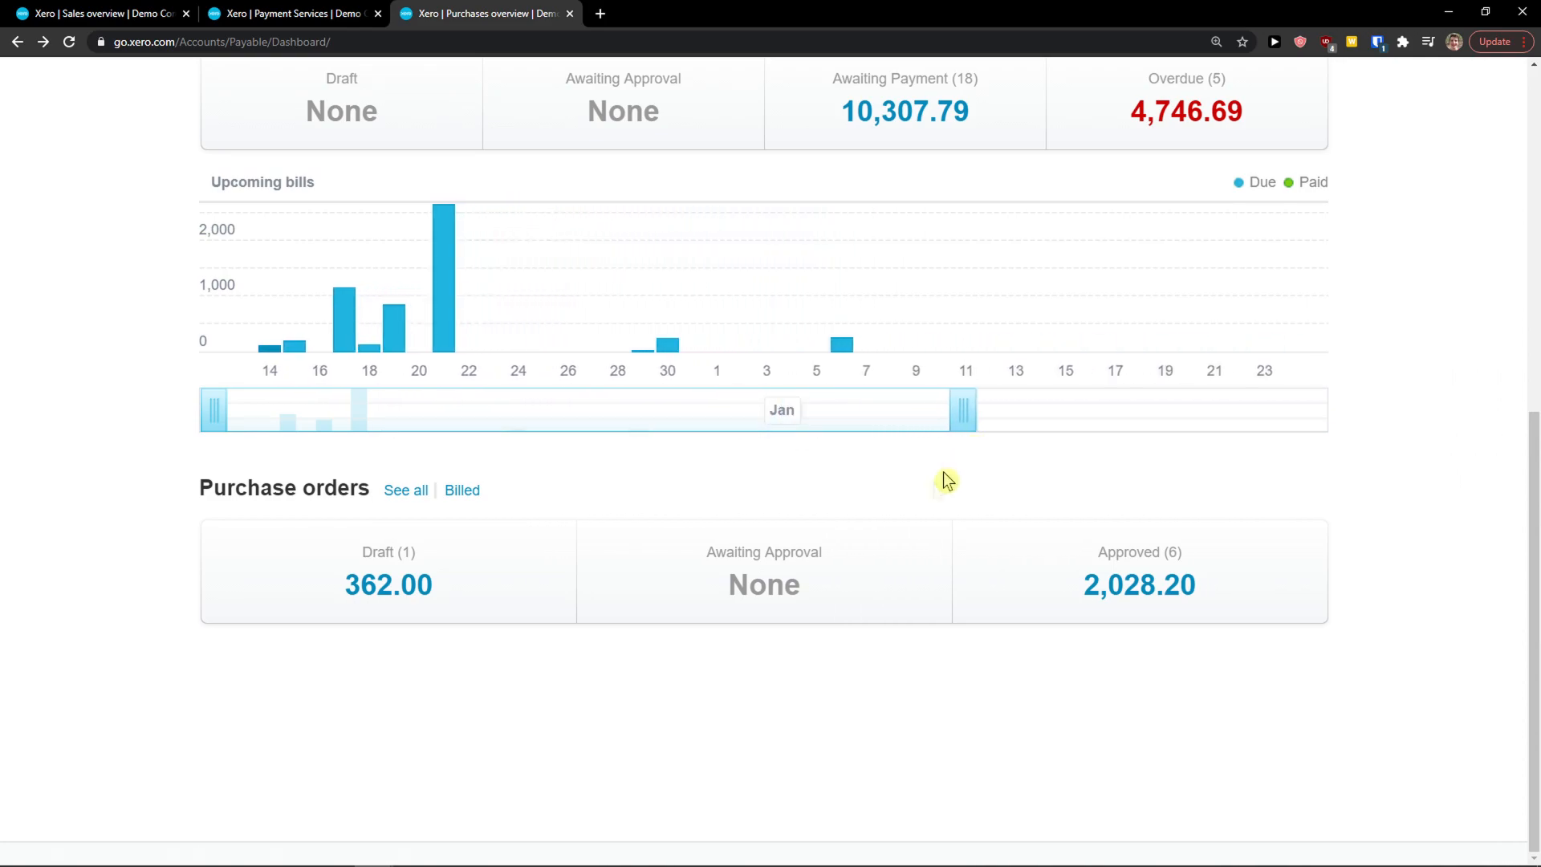
scroll(394, 511, "up", 8)
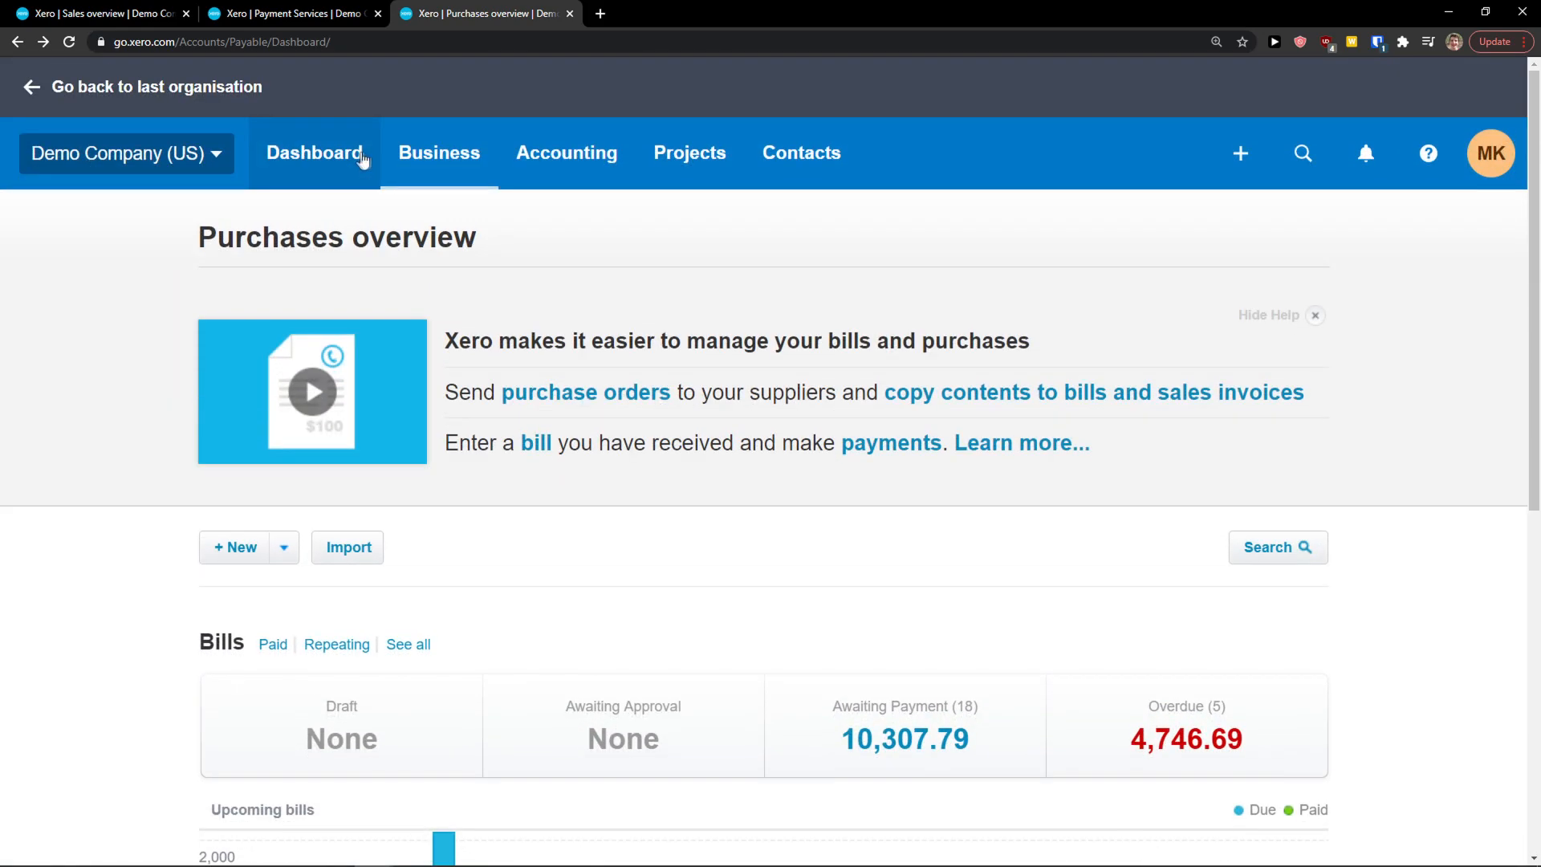
Go to the expense claims and look over the list of your own expenses
left_click(464, 159)
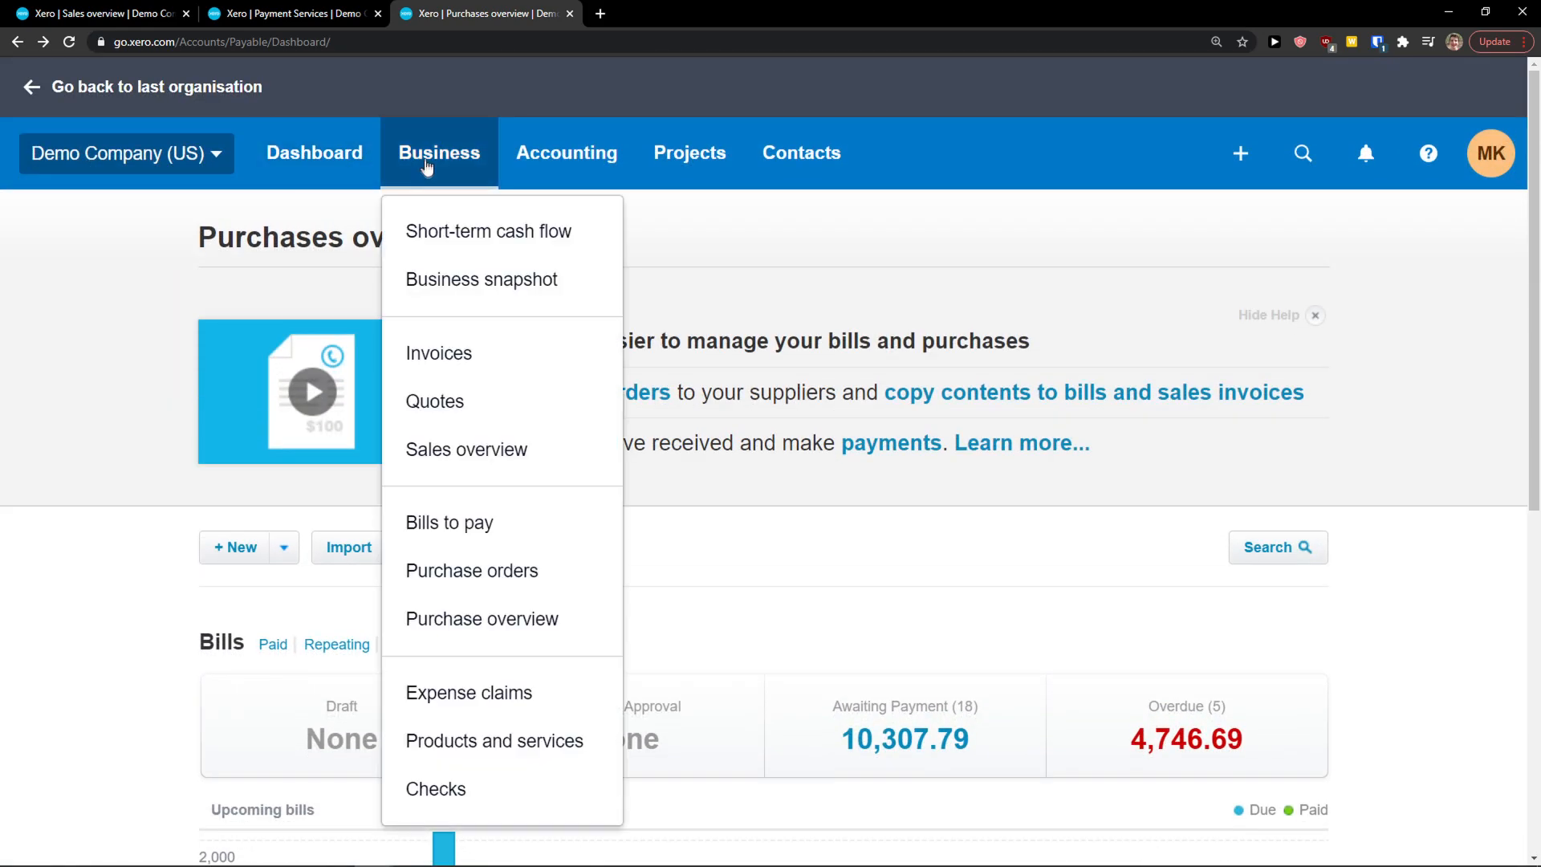
scroll(440, 611, "down", 1)
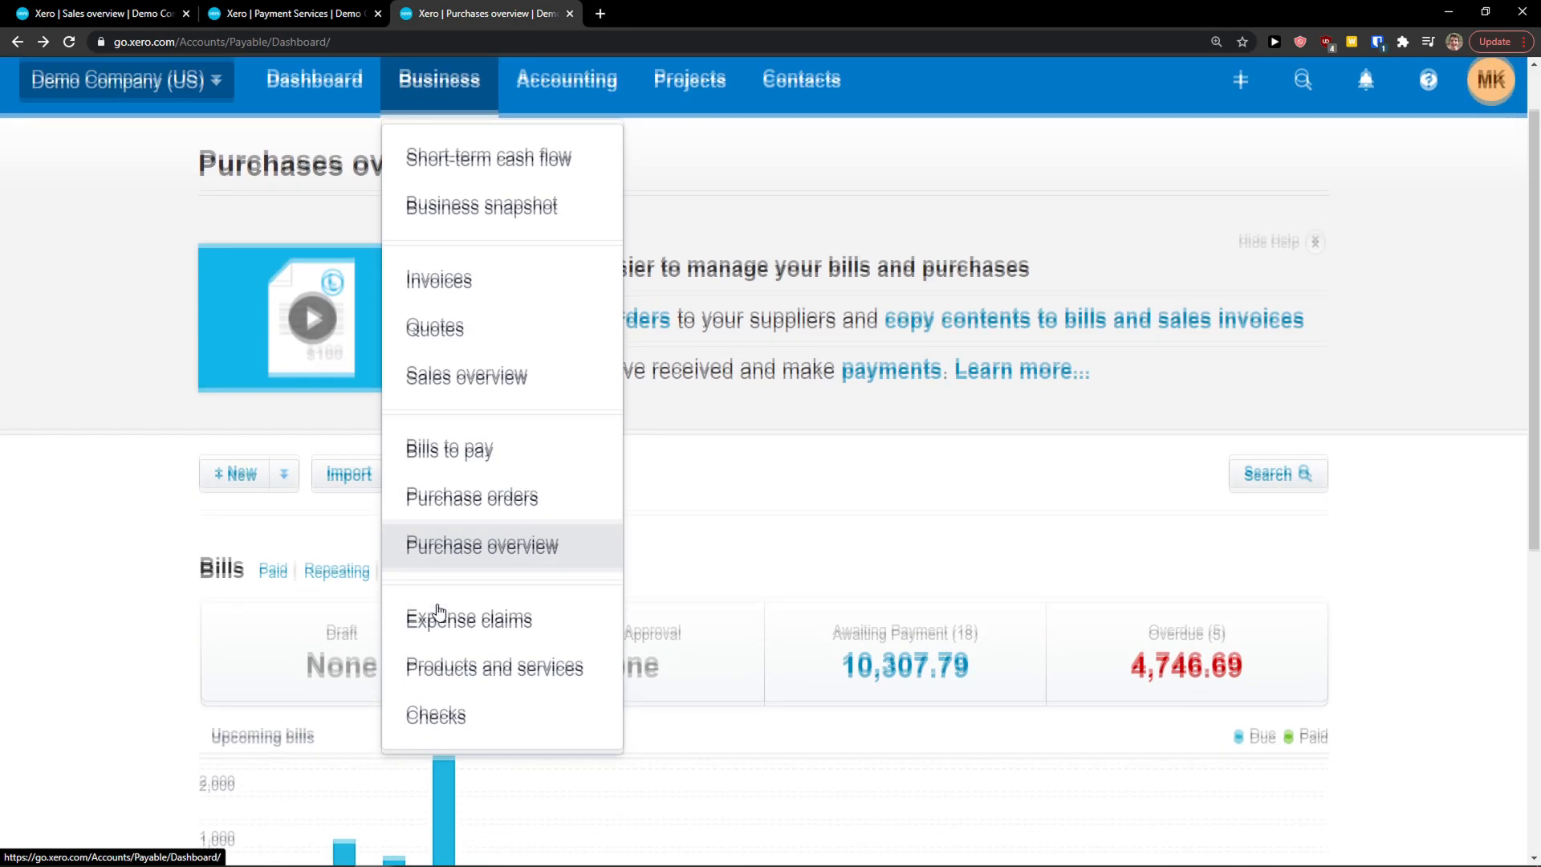
left_click(866, 548)
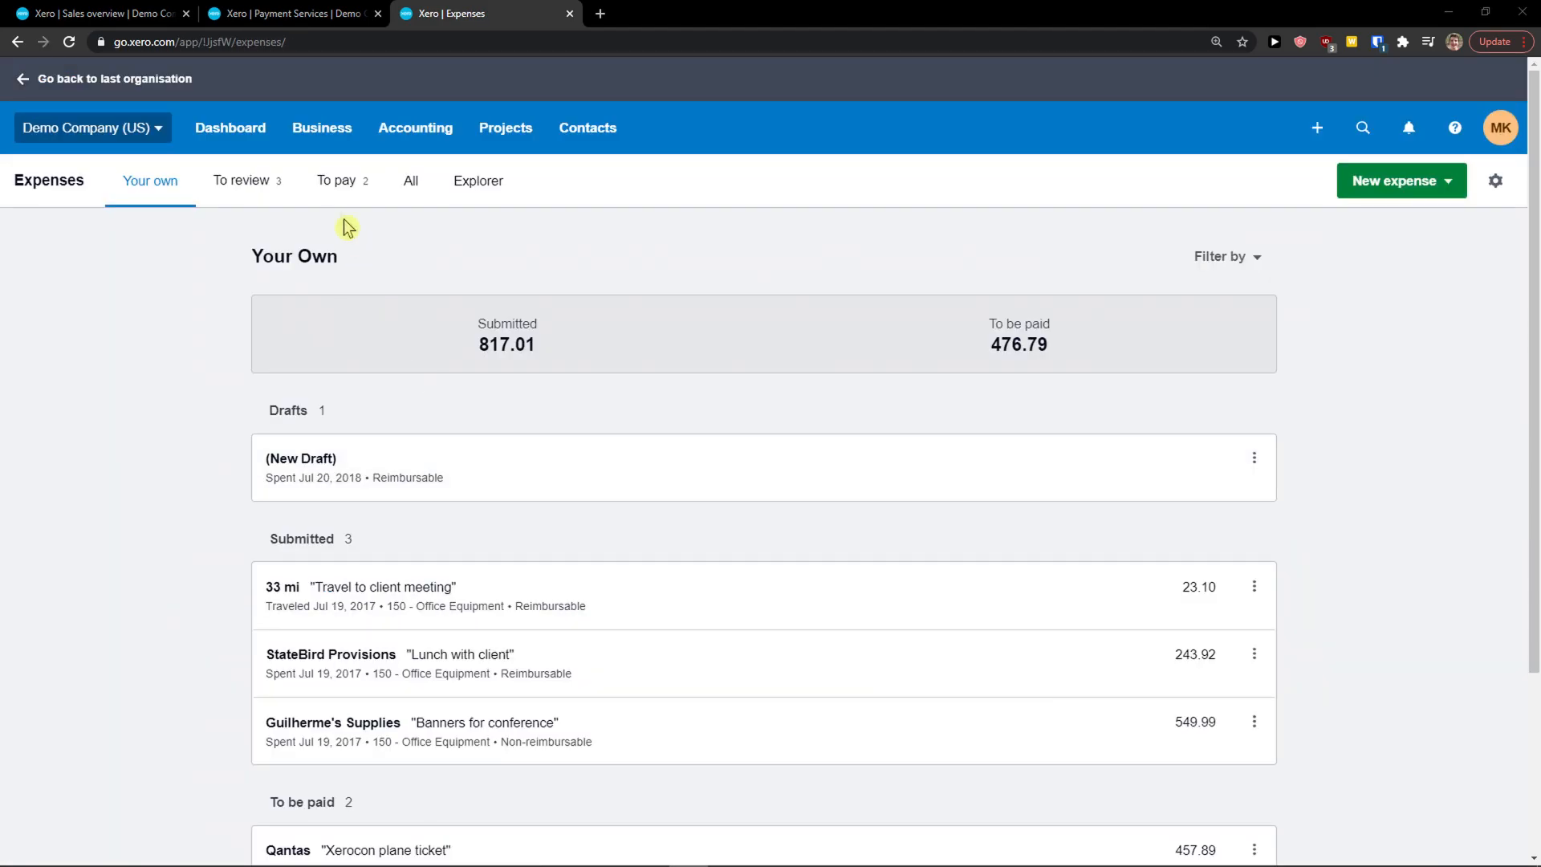
left_click(307, 140)
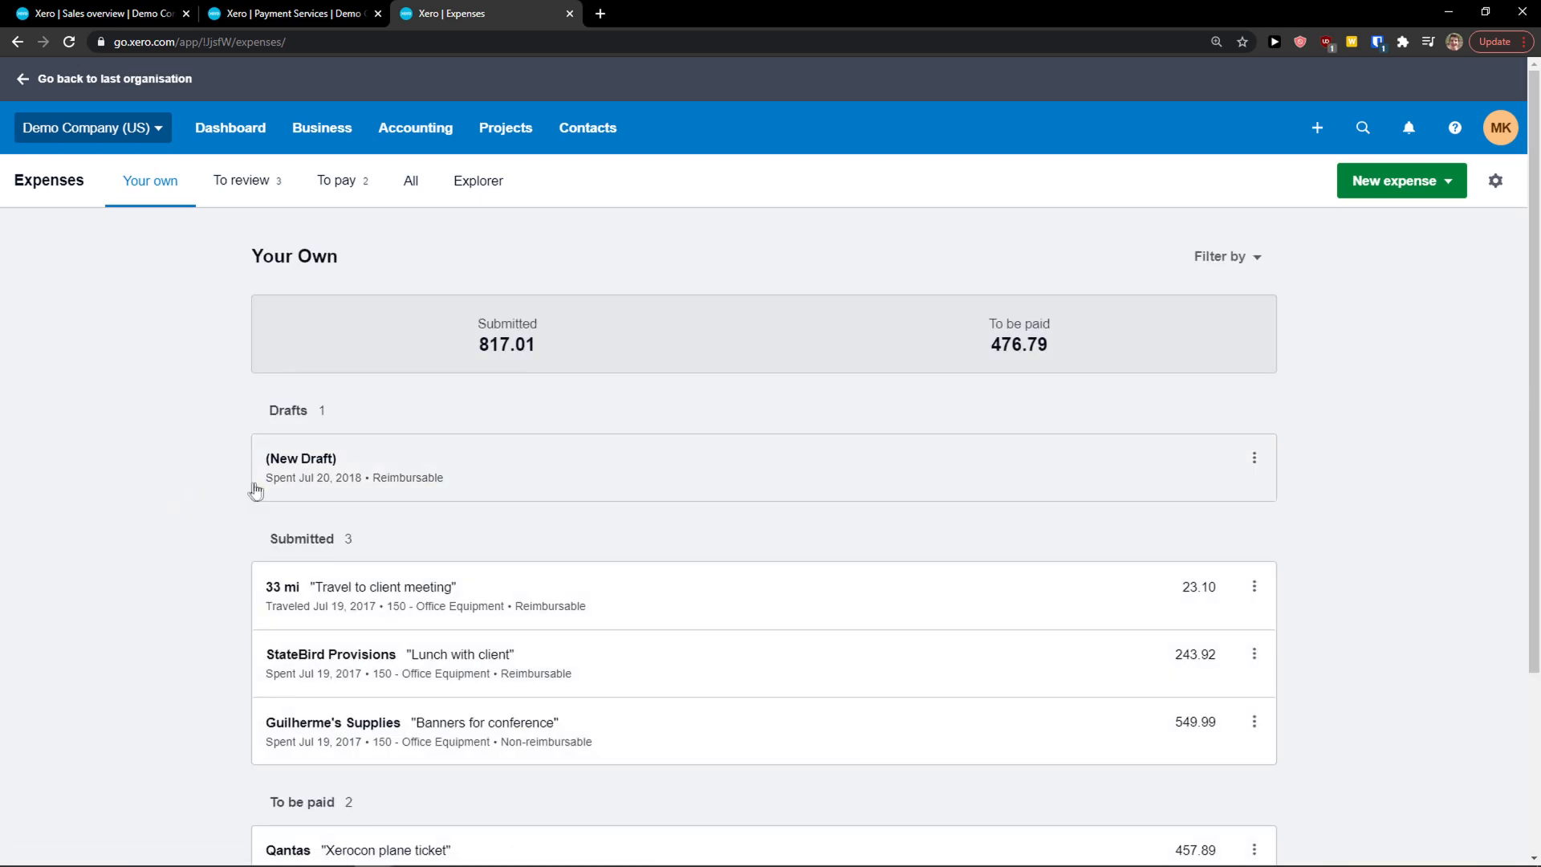
left_click_drag(250, 256, 386, 262)
left_click(387, 267)
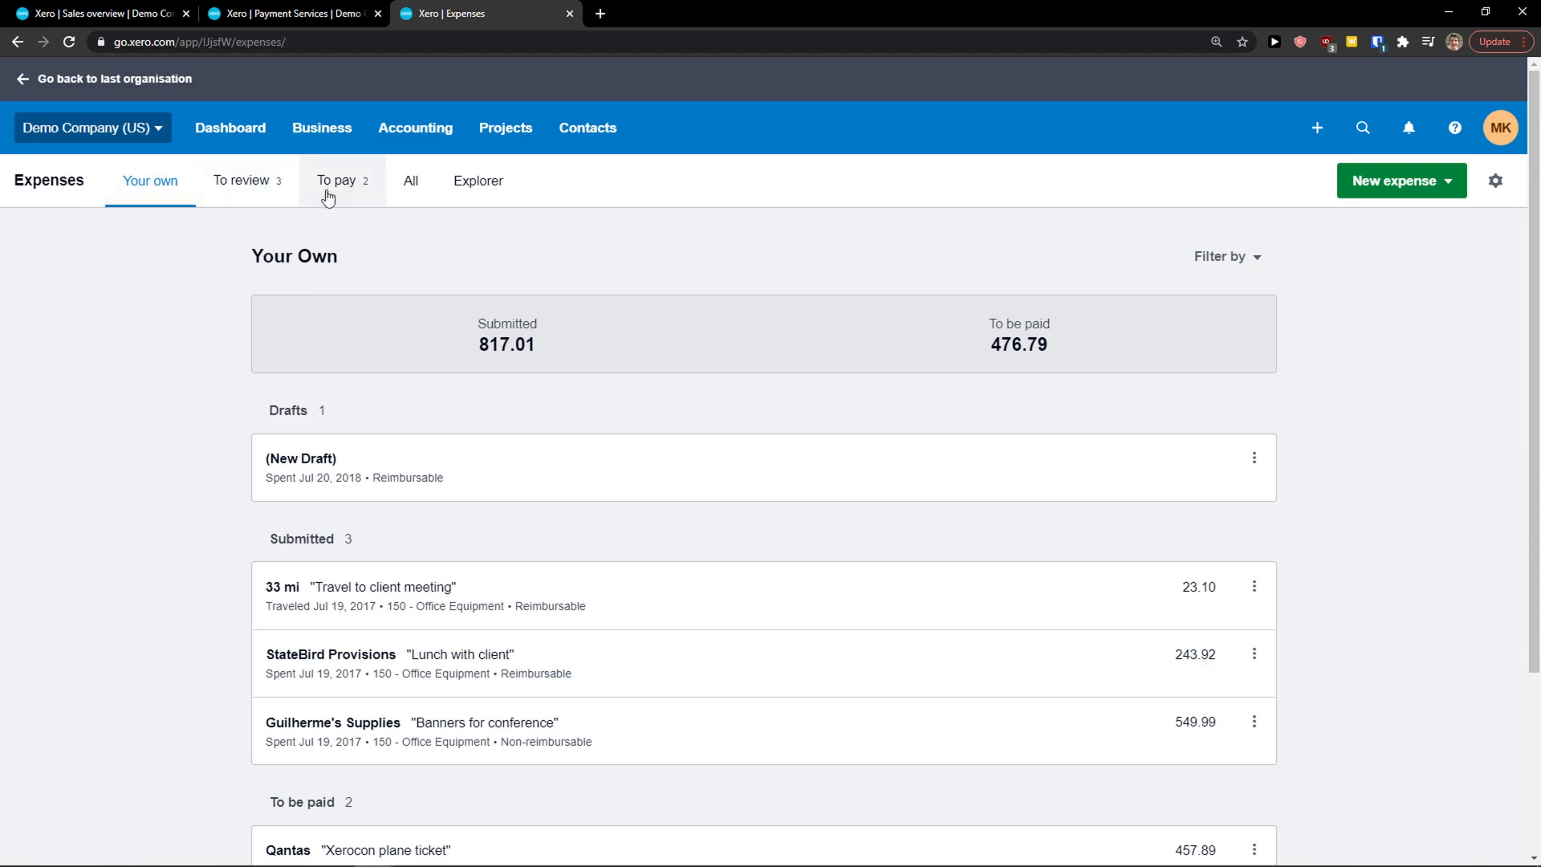
Look at the kinds of new expense available and the user roles in the expense settings, and return to your own expenses
left_click(269, 182)
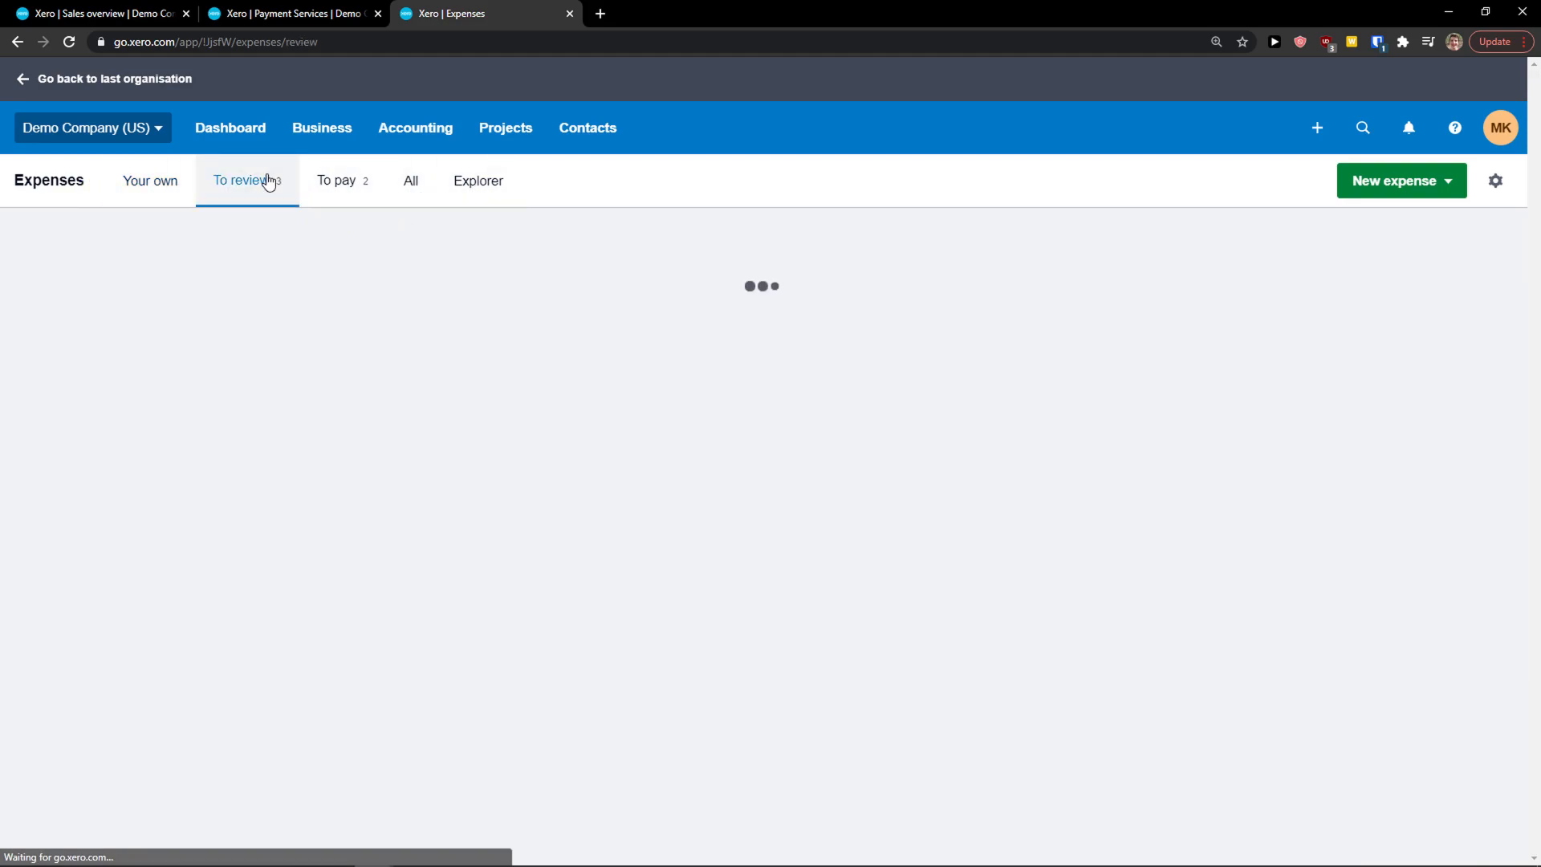
left_click(164, 181)
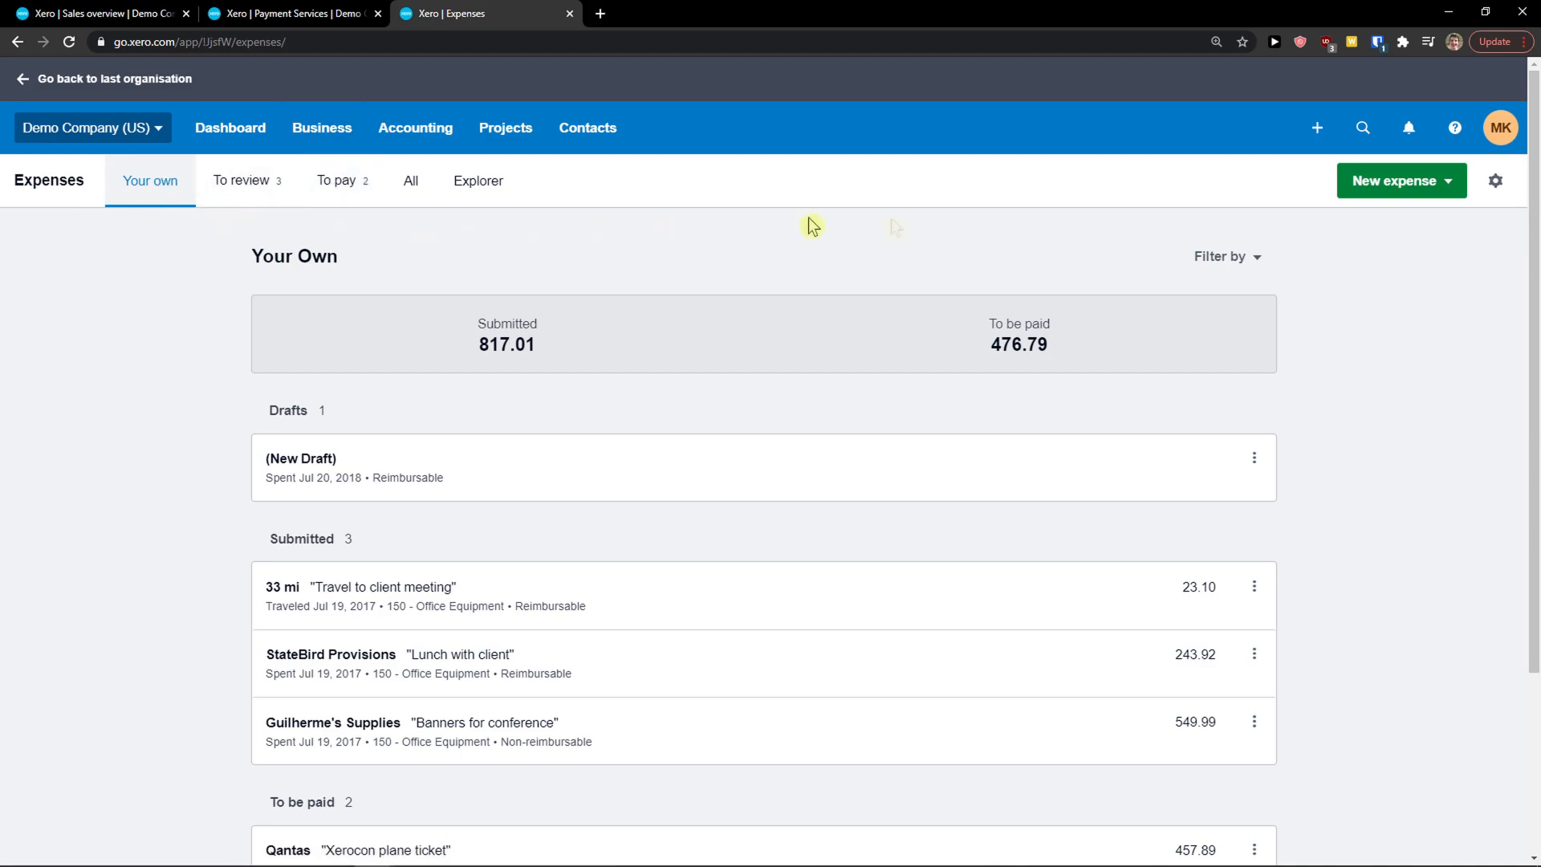
left_click(1435, 183)
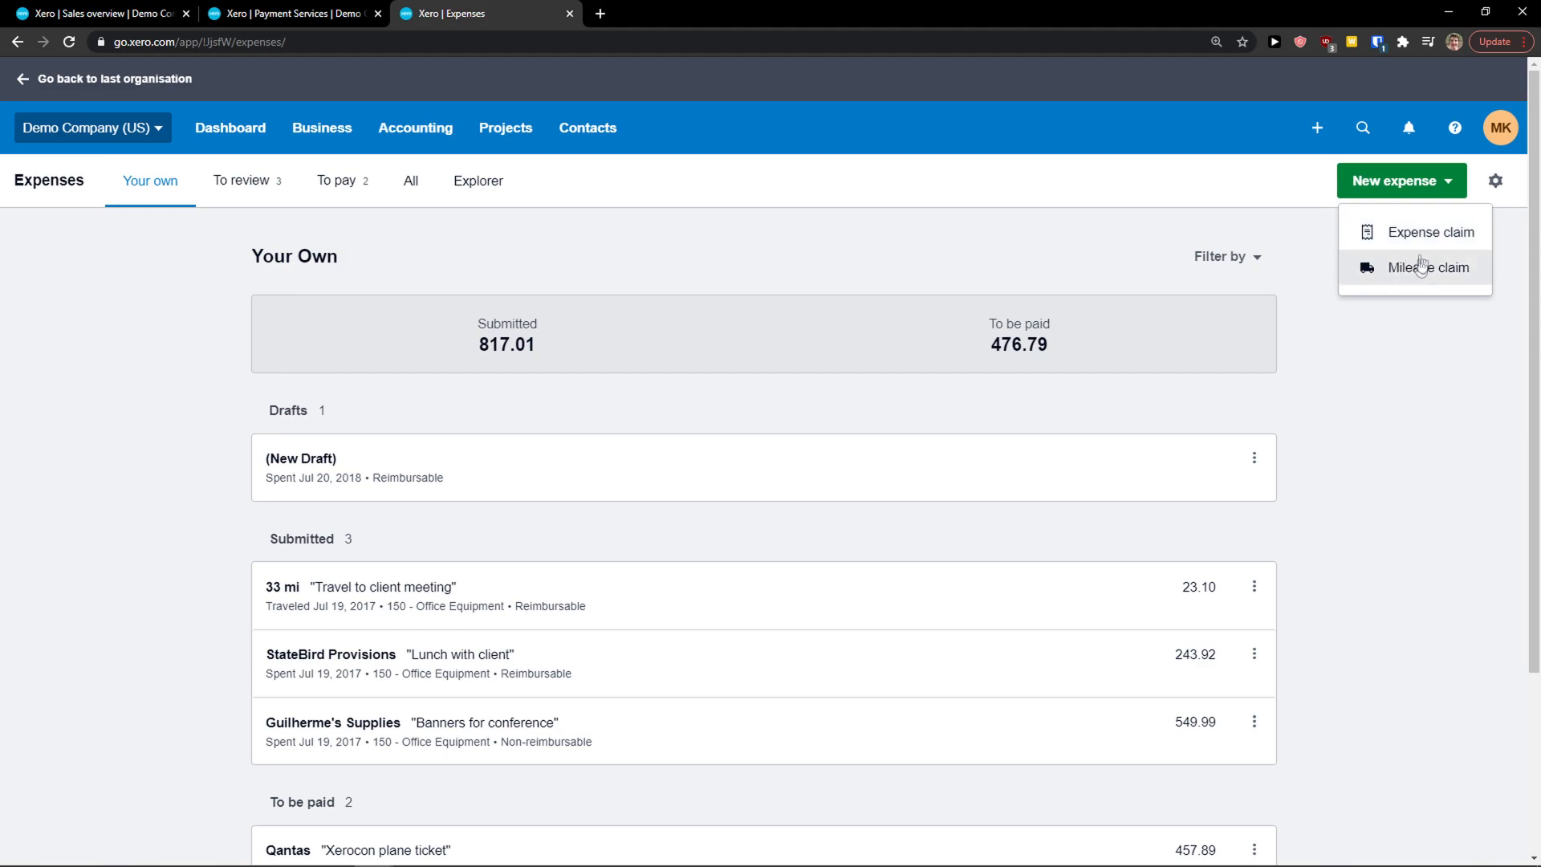
left_click(1496, 181)
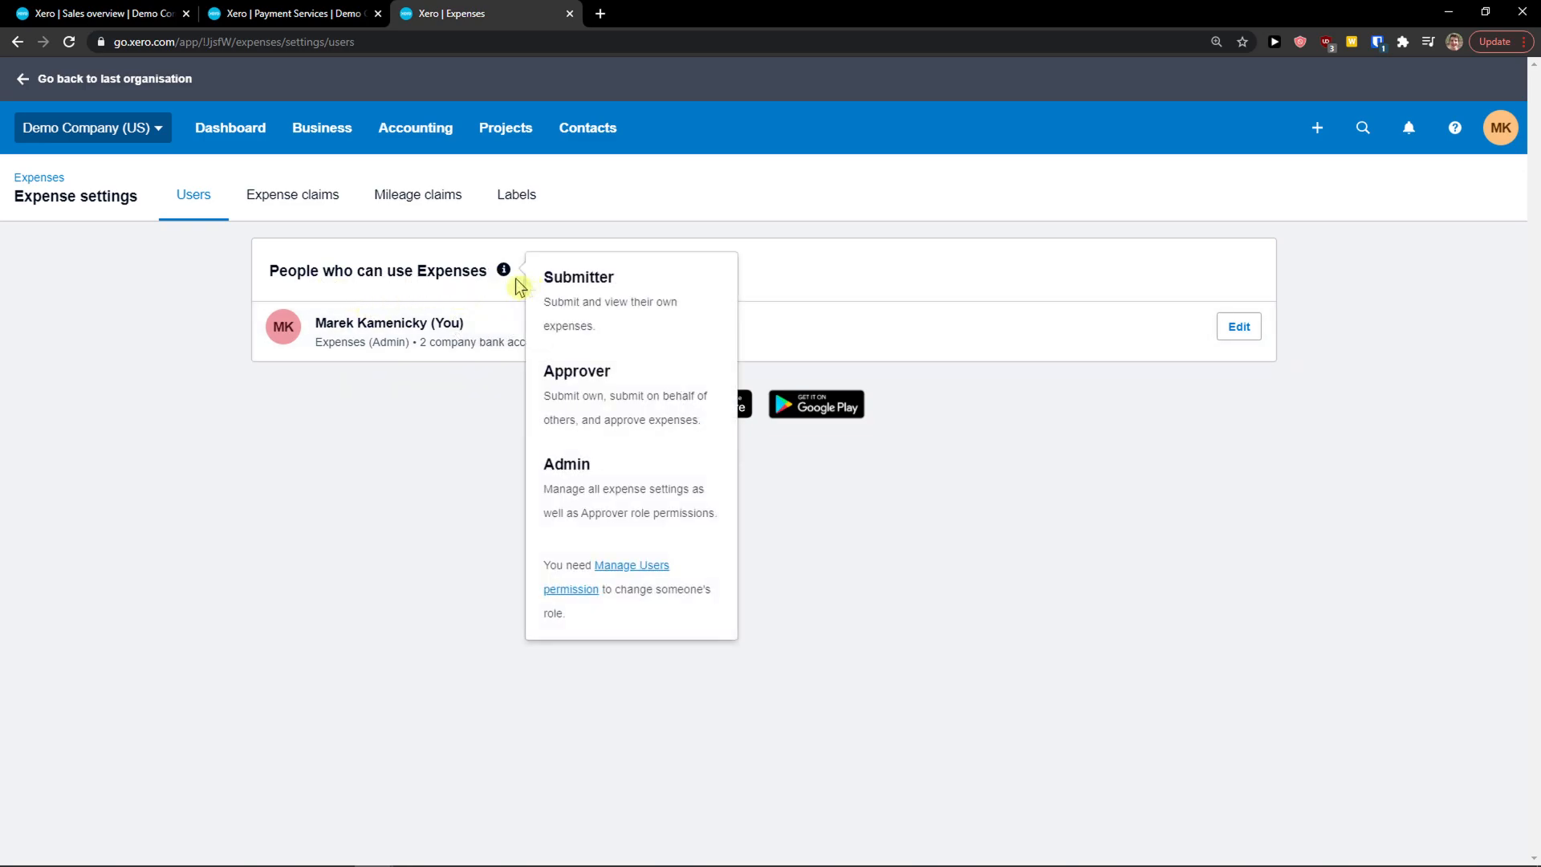
left_click(16, 41)
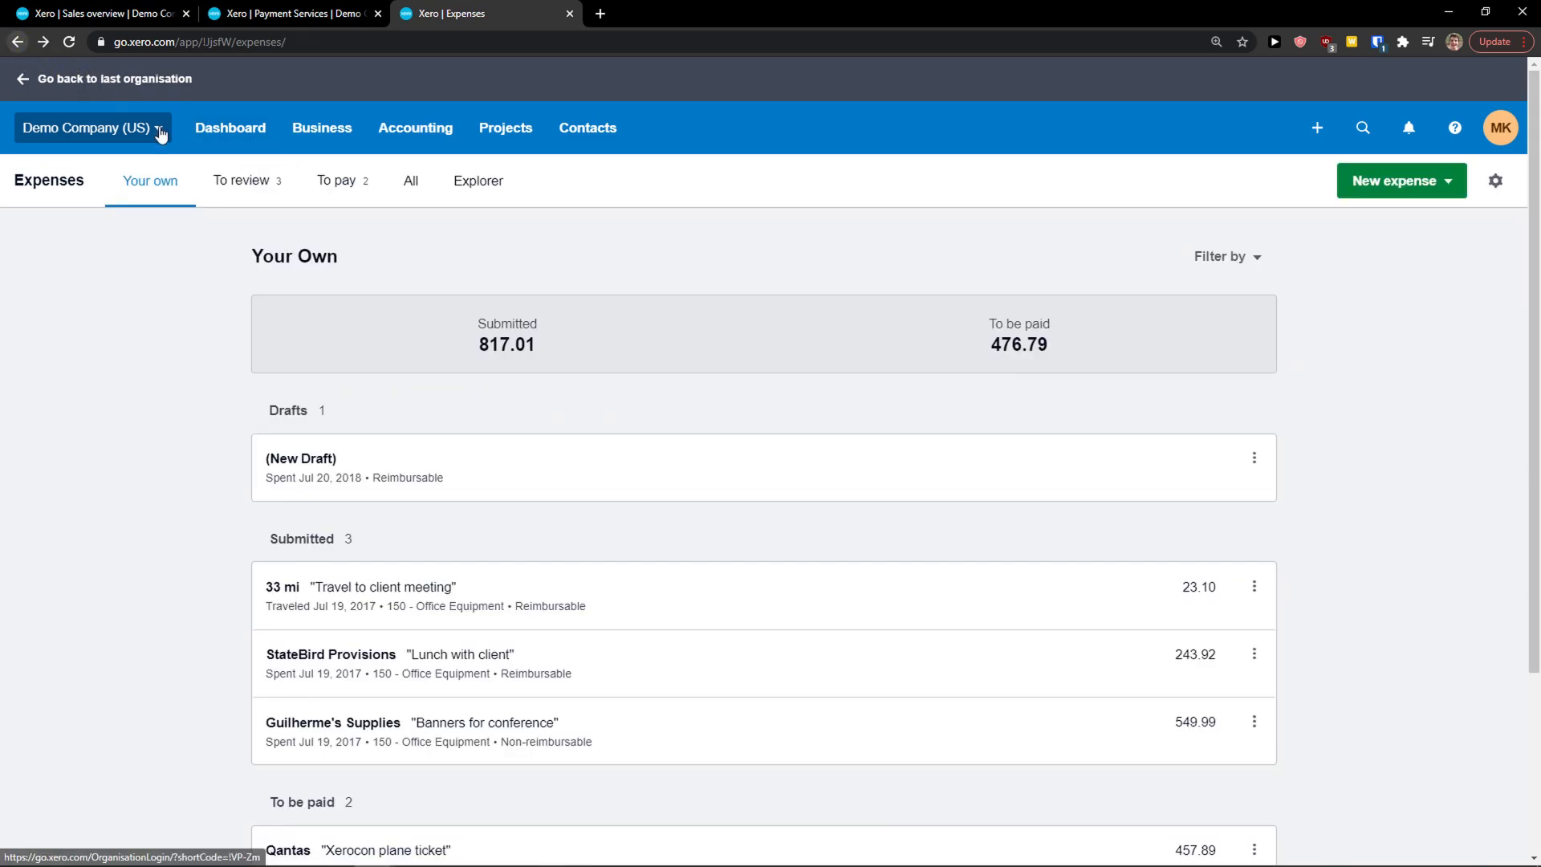
Start a new expense claim with a purchase amount of 150 USD and the description "Holiday"
left_click(1377, 192)
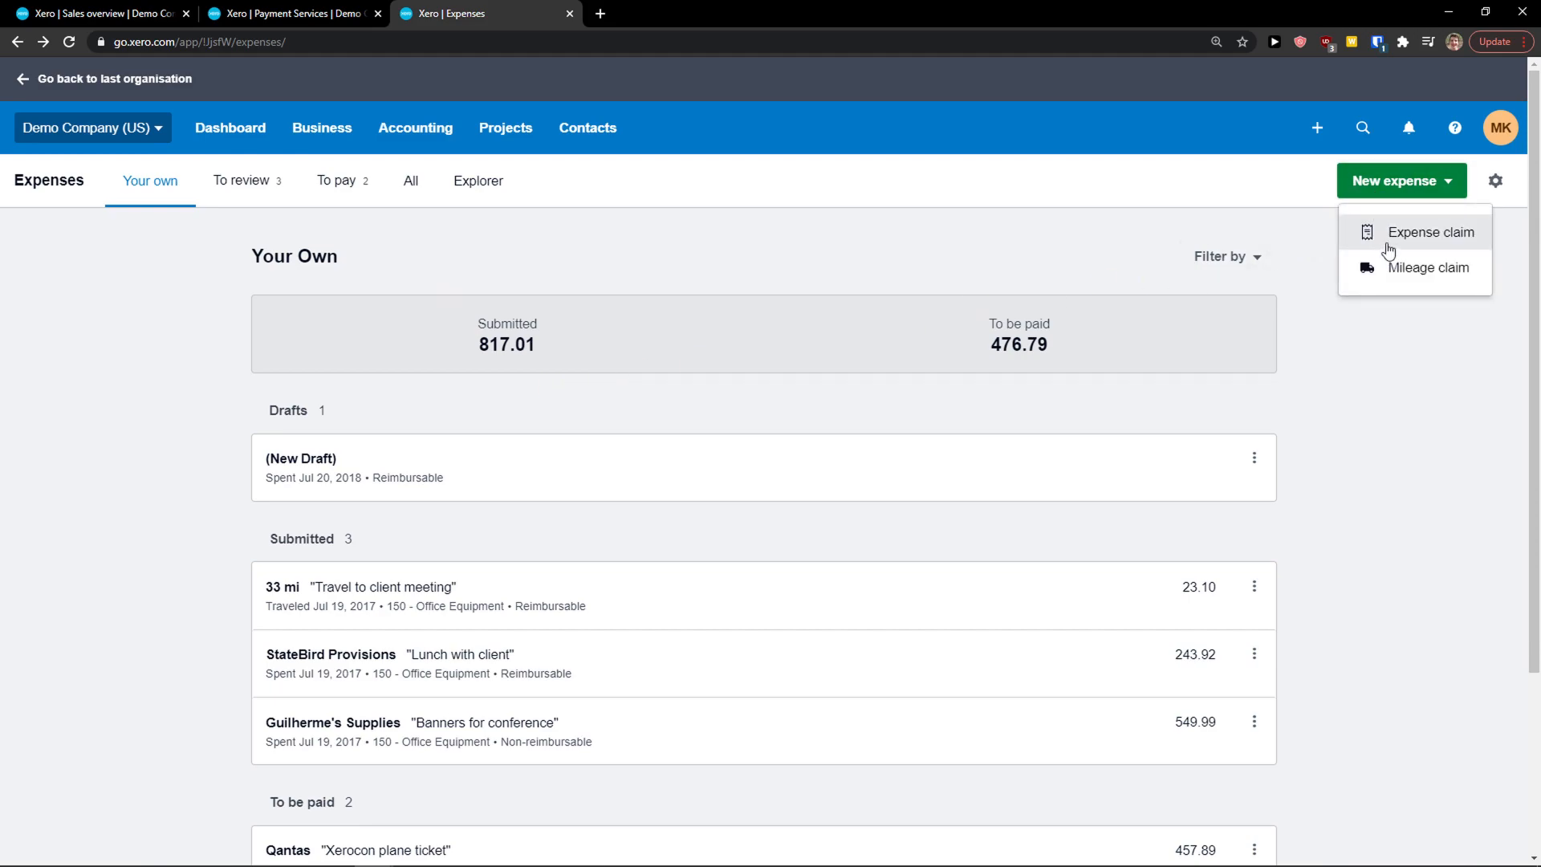
left_click(1387, 243)
left_click(1135, 343)
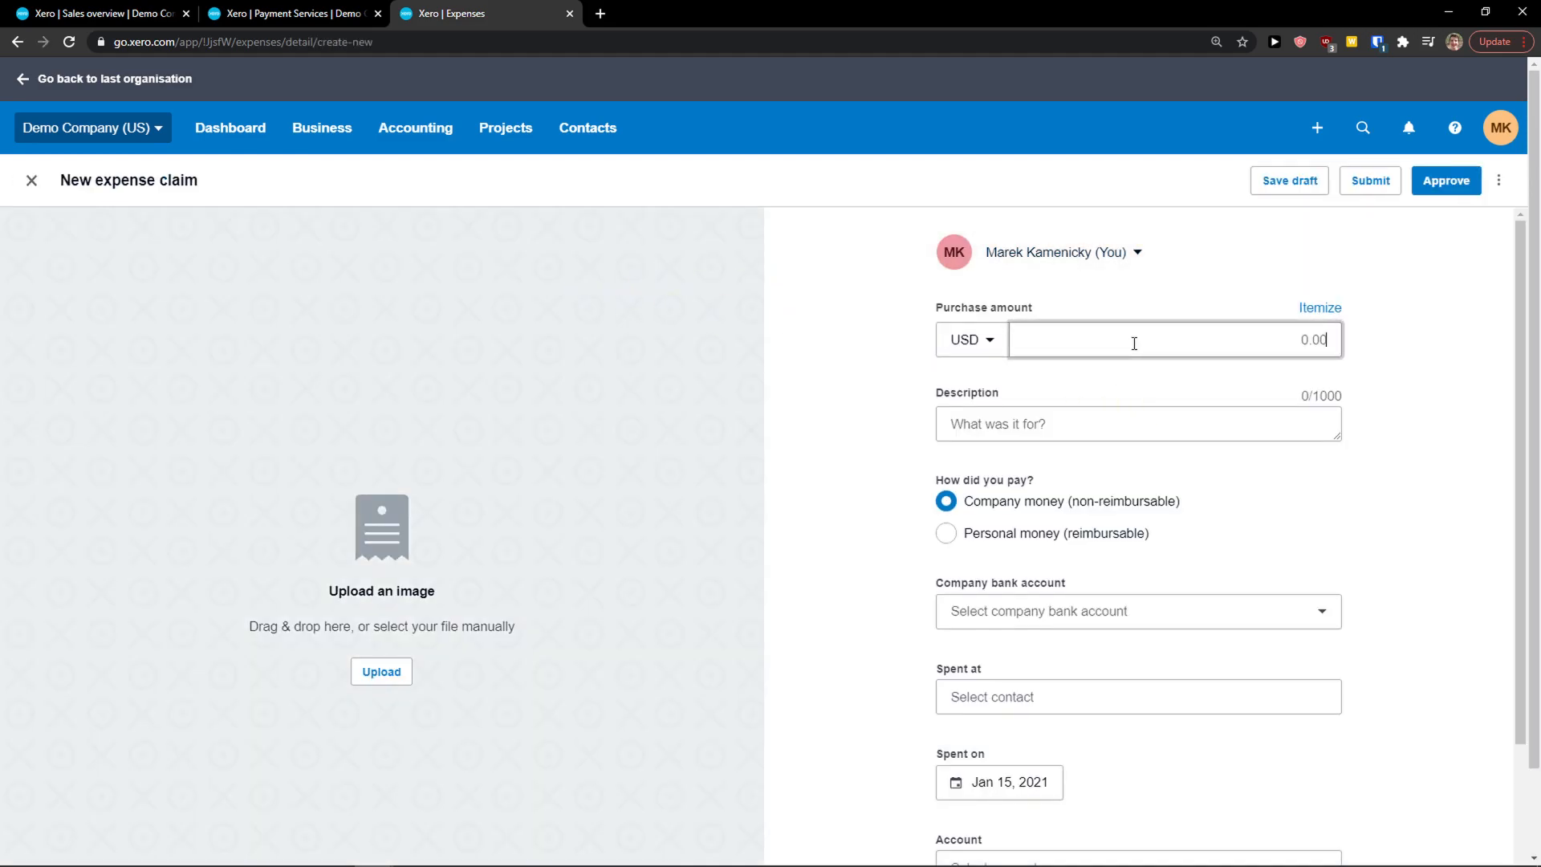
type("150")
left_click(1133, 426)
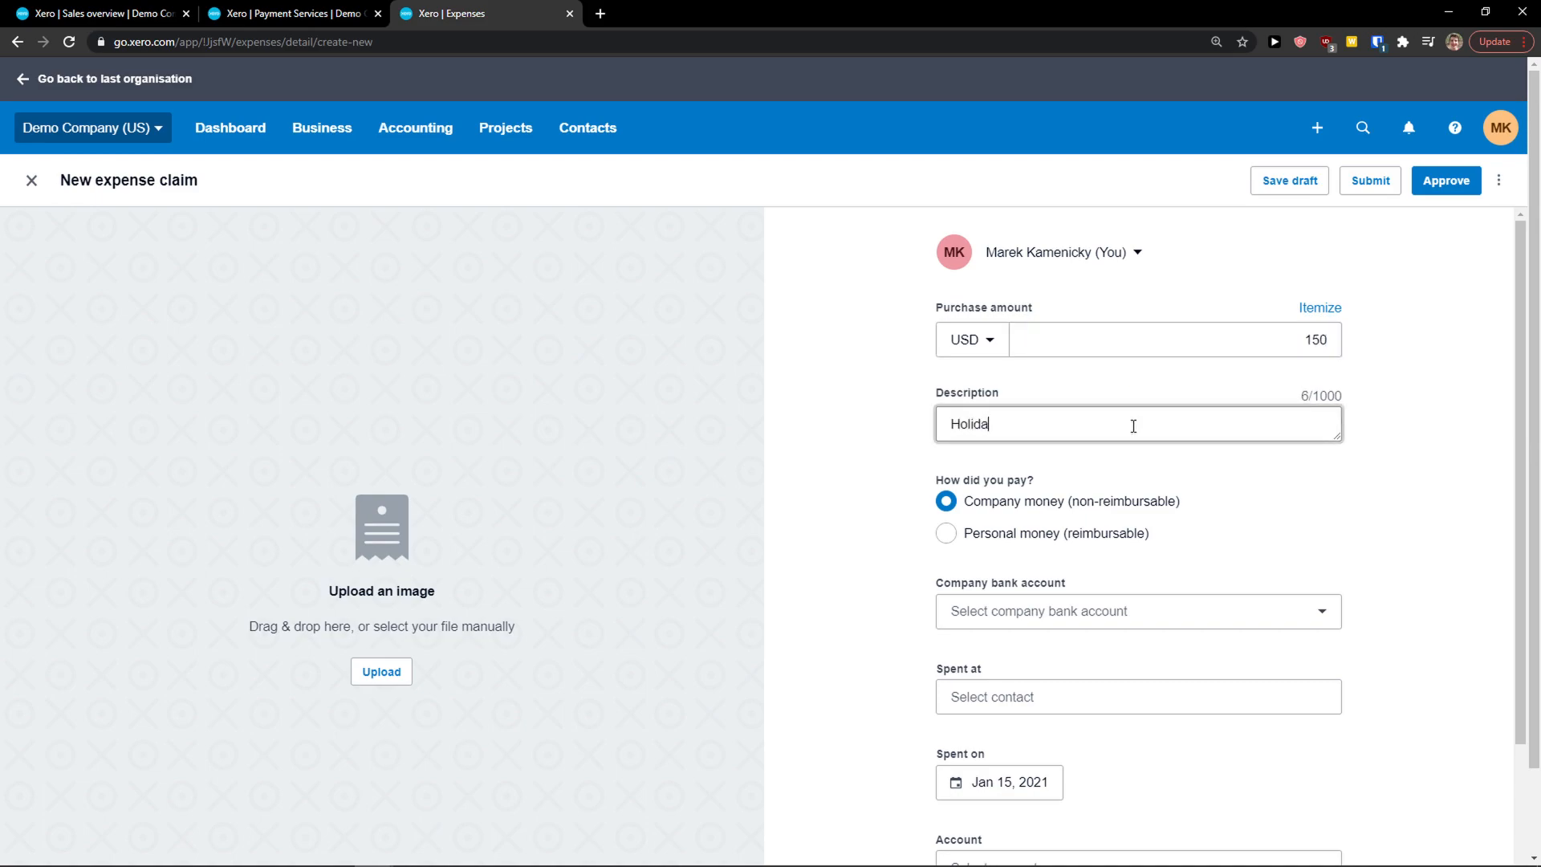
Set the claim's company bank account to Checking Account and the place it was spent at to ABC Furniture
scroll(955, 453, "down", 1)
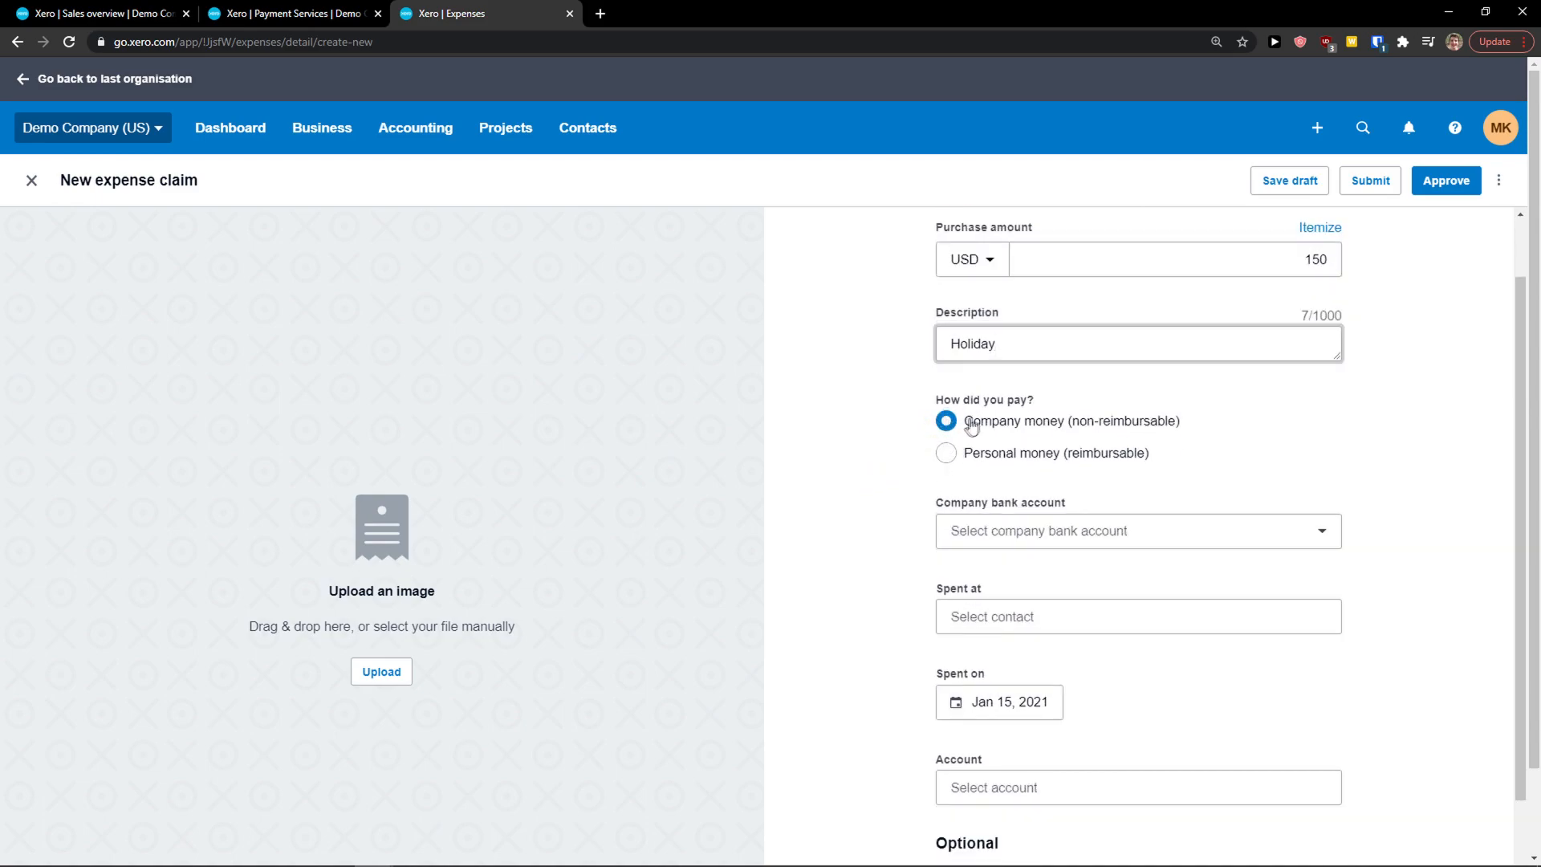
scroll(1043, 444, "down", 1)
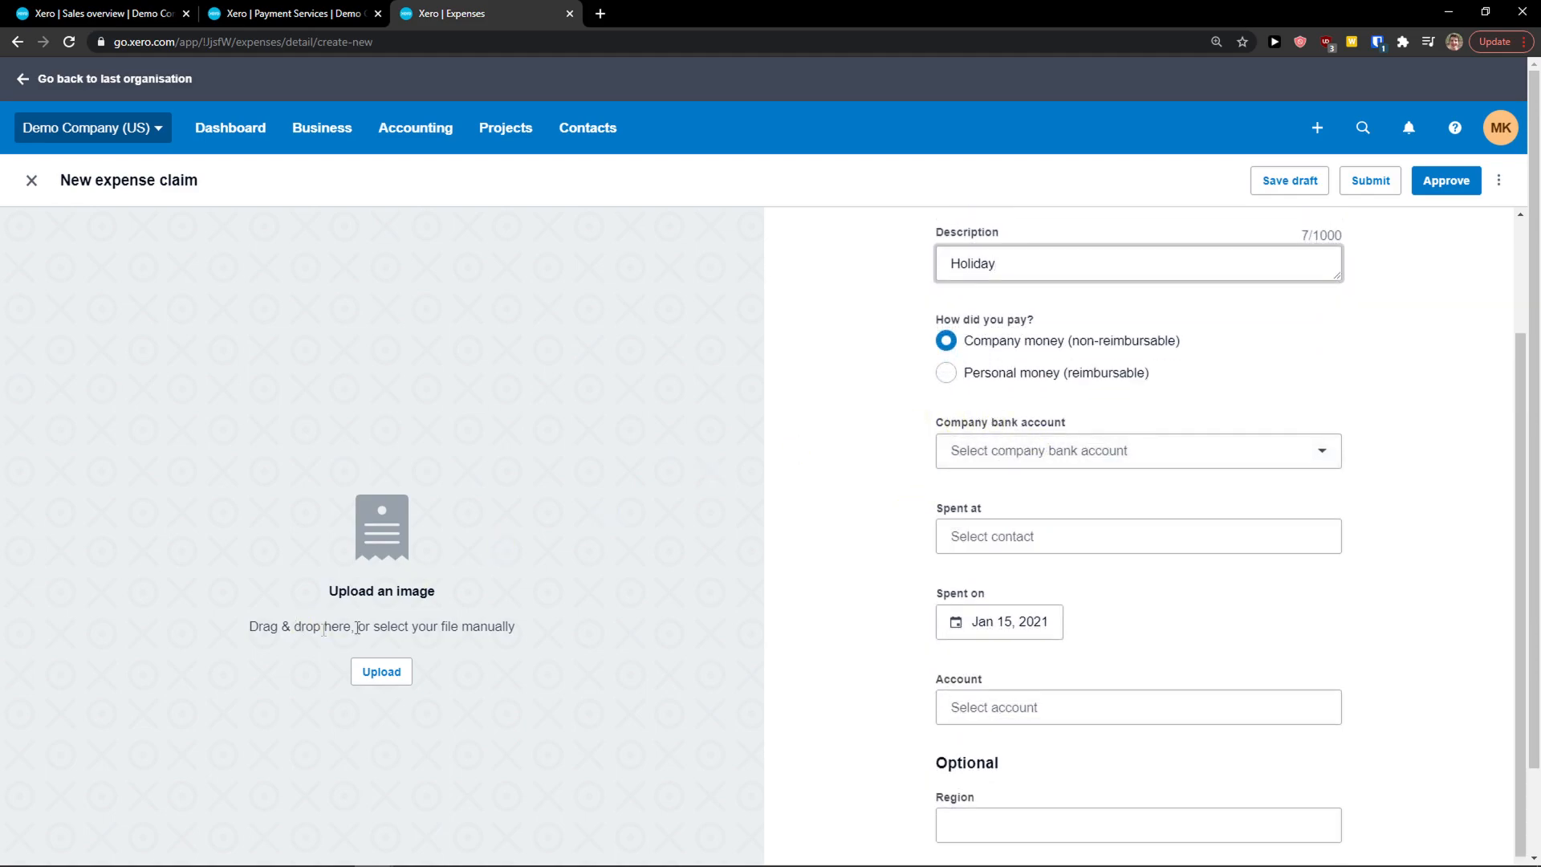
scroll(923, 473, "down", 1)
left_click(969, 379)
left_click(994, 424)
left_click(977, 458)
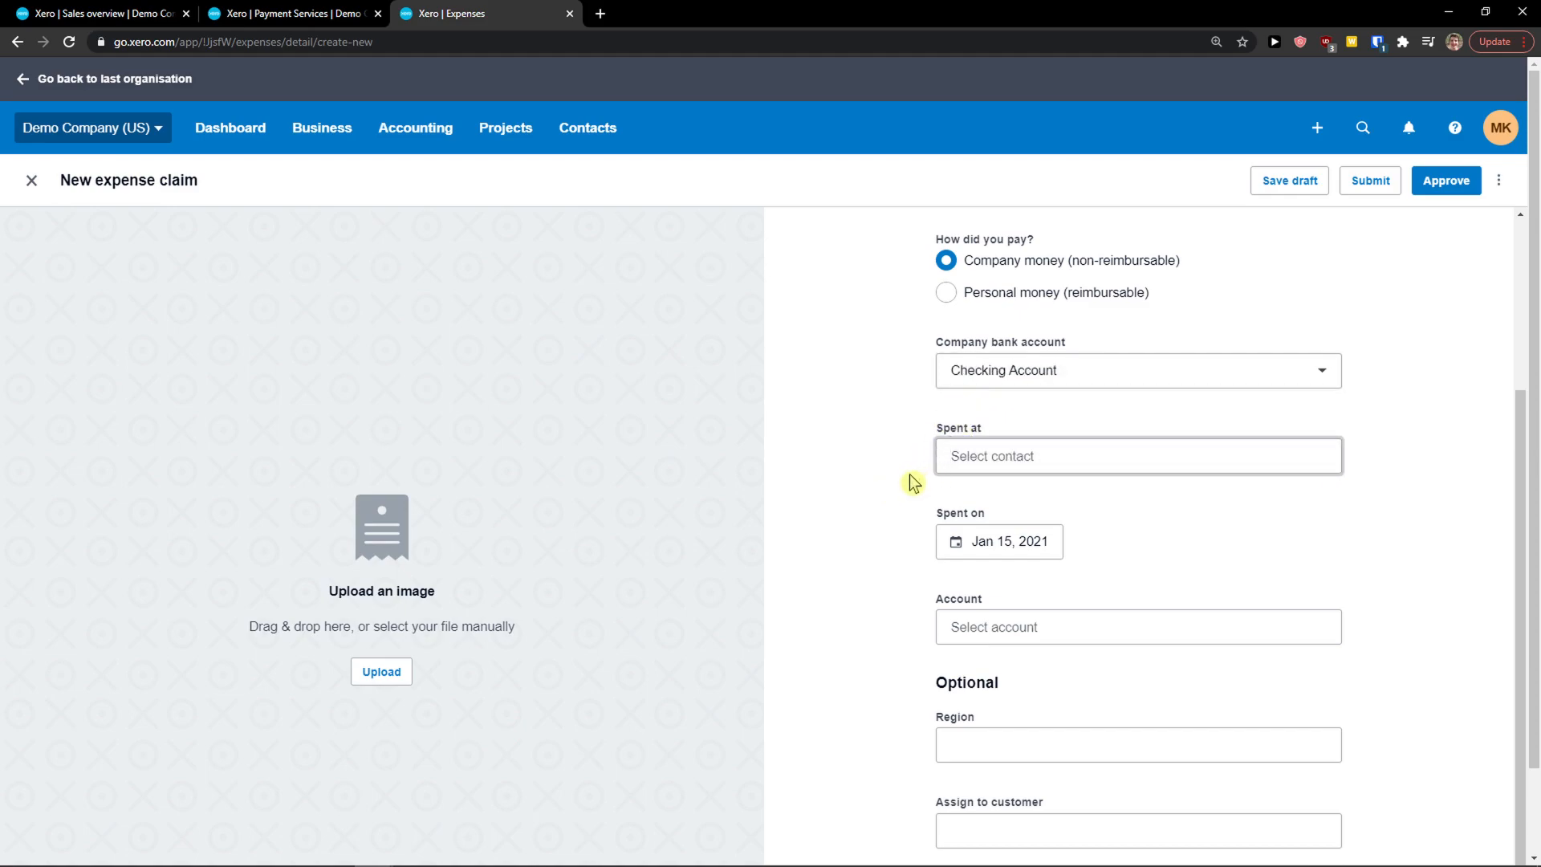
type("s")
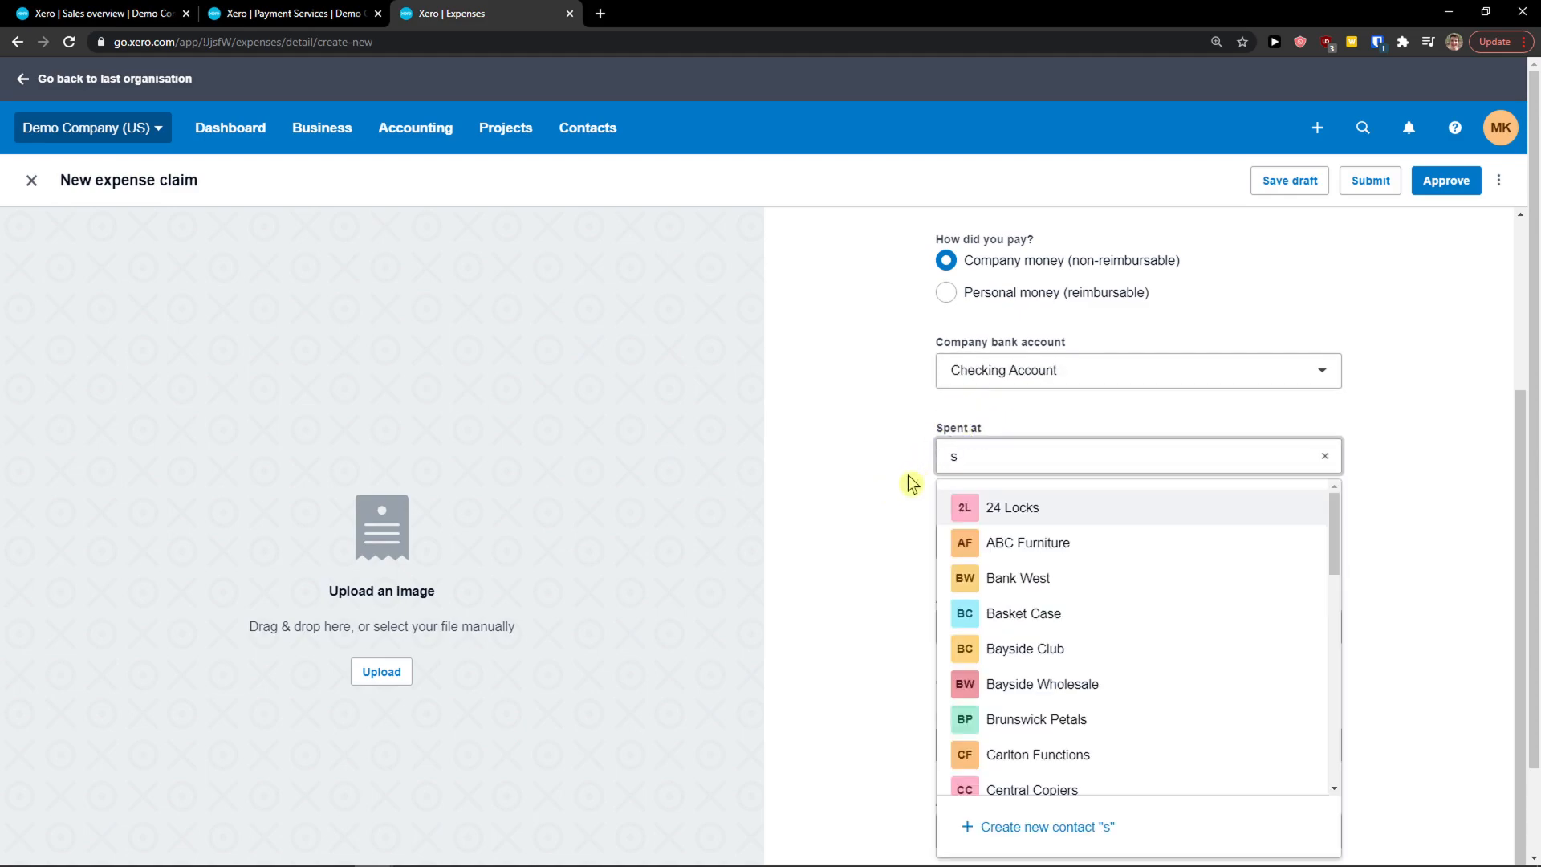
left_click(1030, 542)
Set the optional region of the expense claim to EastSide
scroll(976, 515, "down", 3)
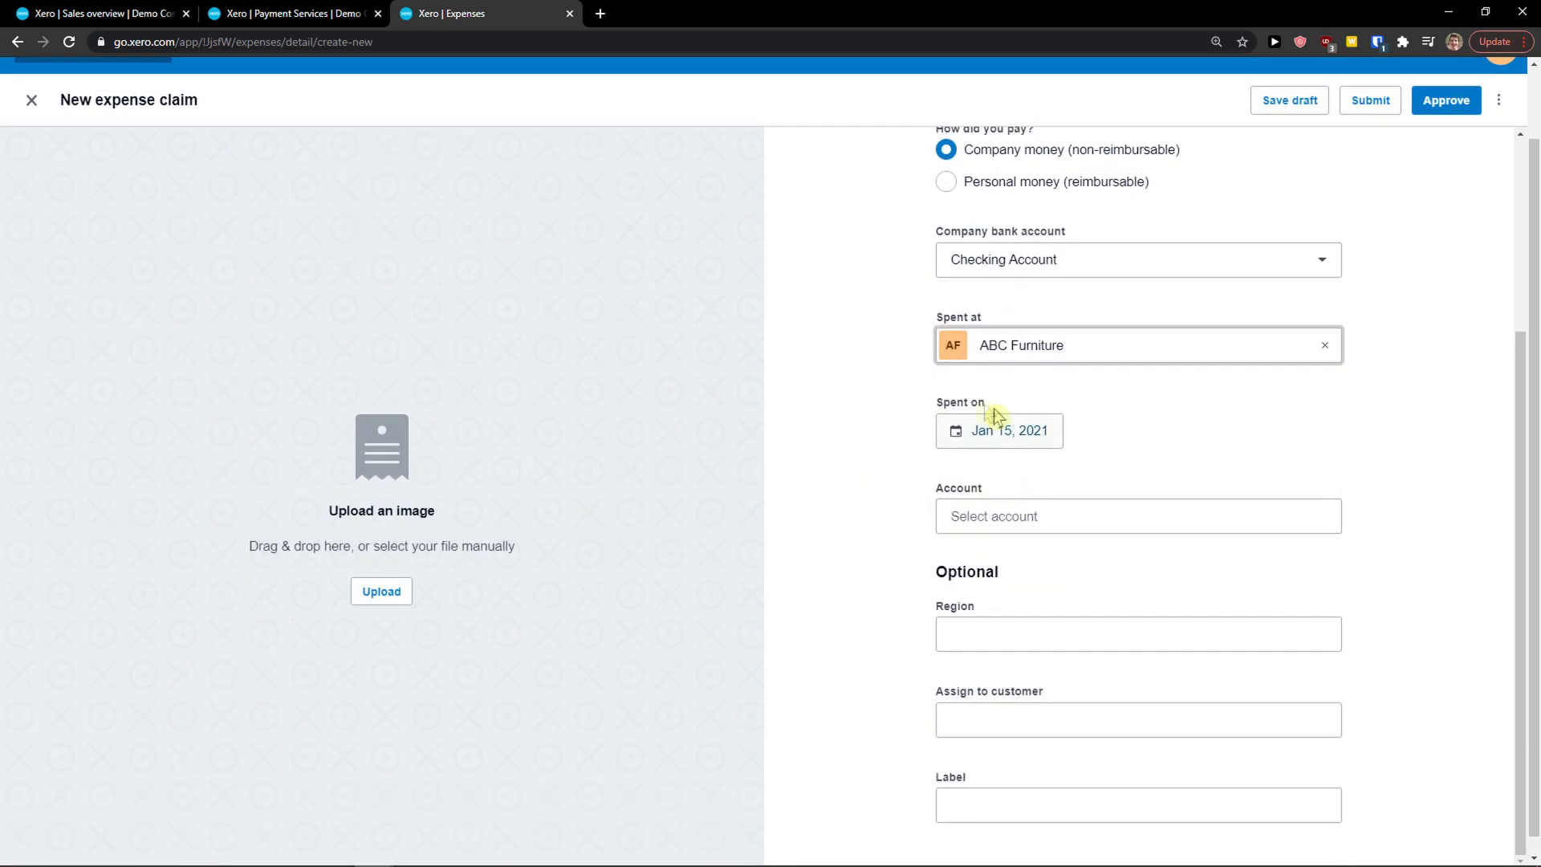
scroll(996, 507, "up", 1)
scroll(1309, 673, "down", 1)
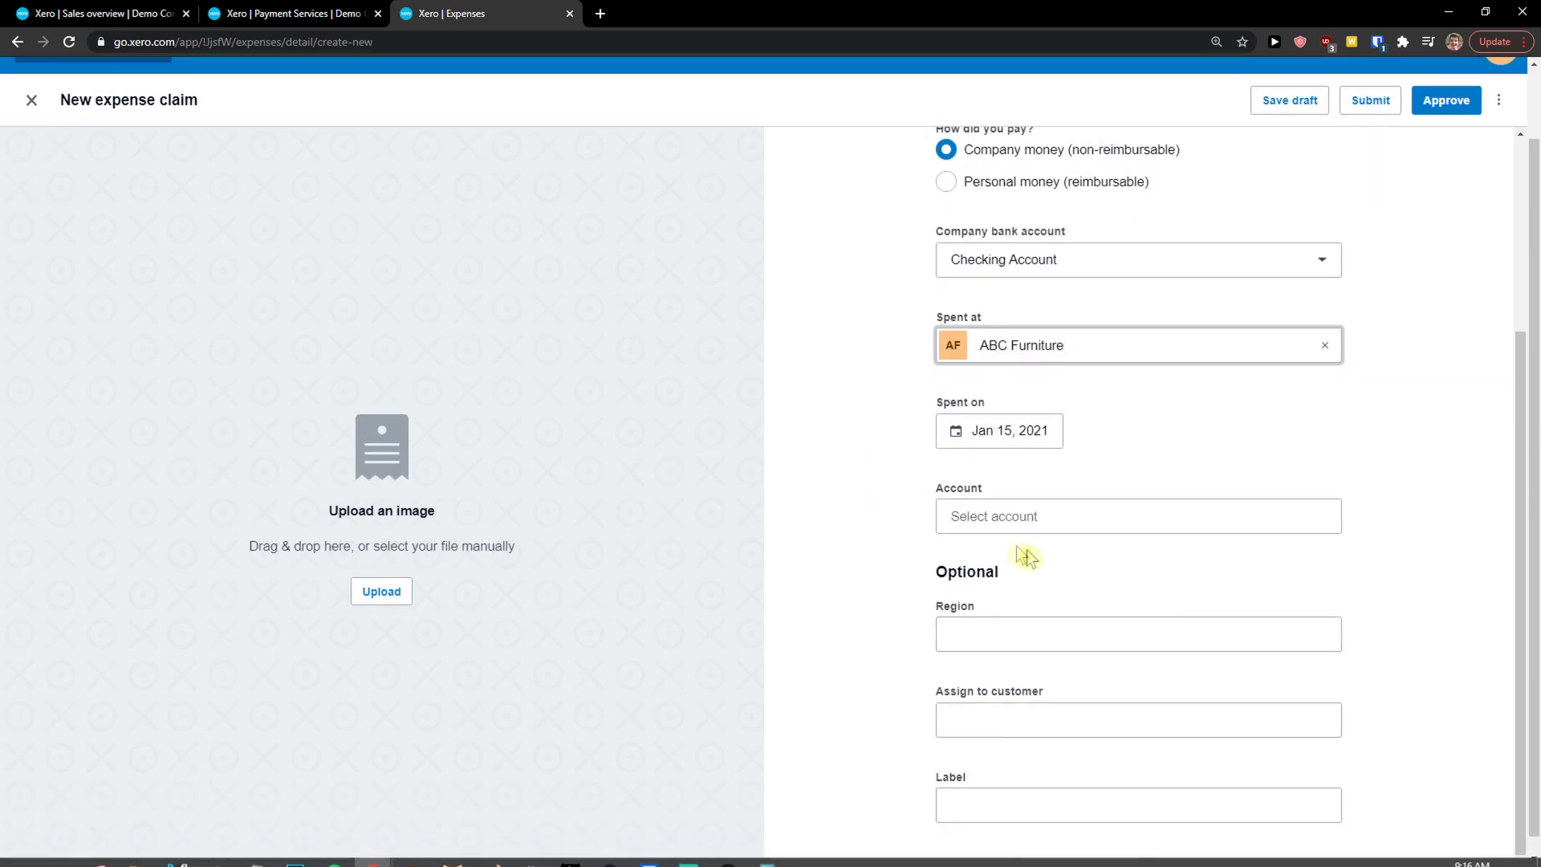
scroll(972, 556, "down", 1)
left_click(989, 608)
left_click(974, 618)
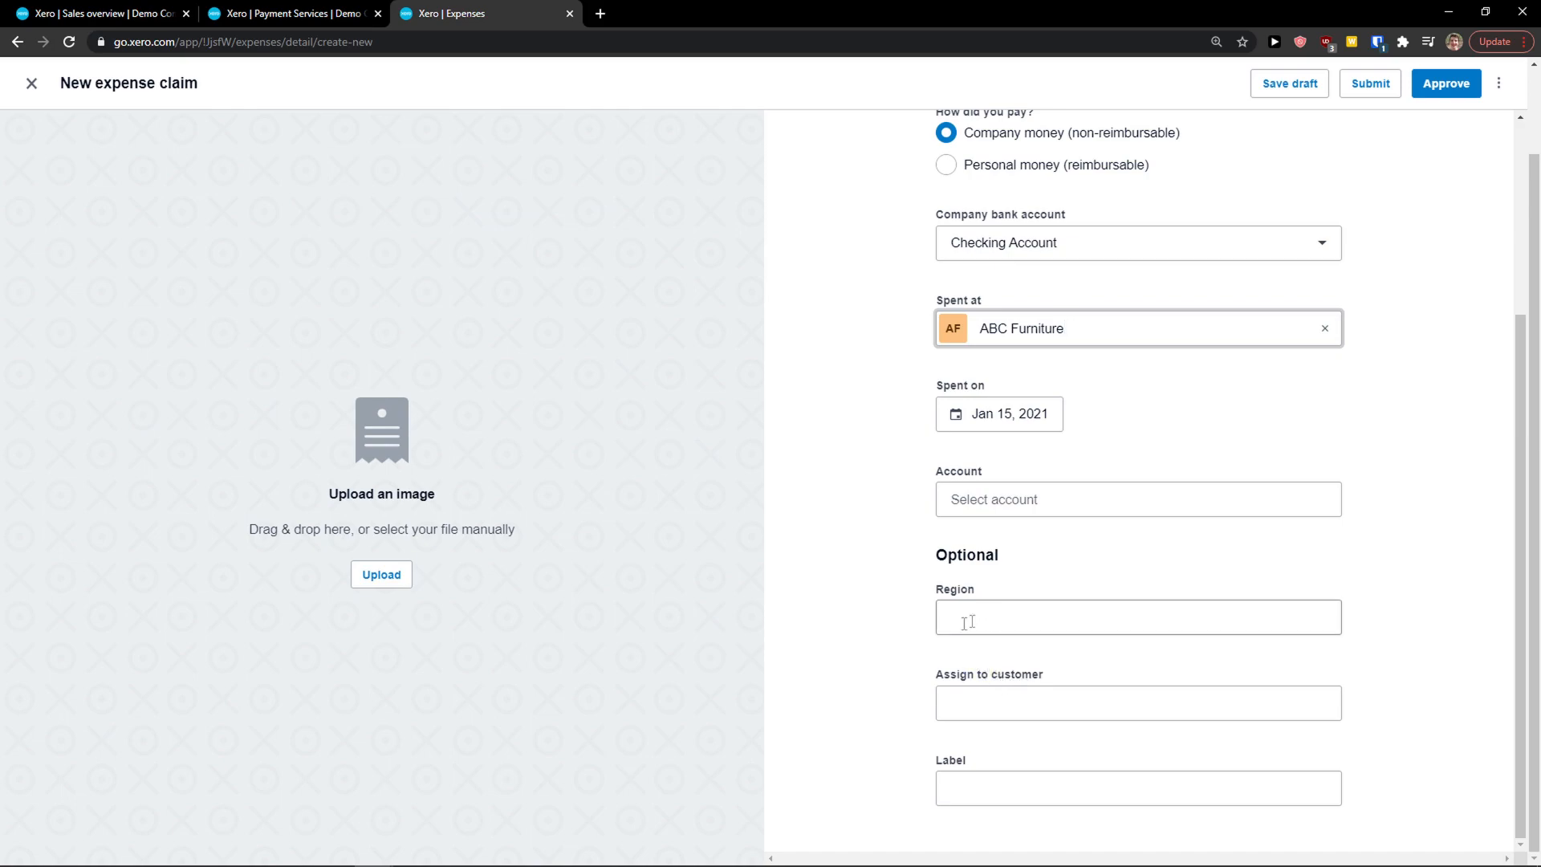
left_click(955, 670)
left_click(994, 702)
Assign the expense claim to the 684 - Travel account and approve the claim
left_click(1011, 500)
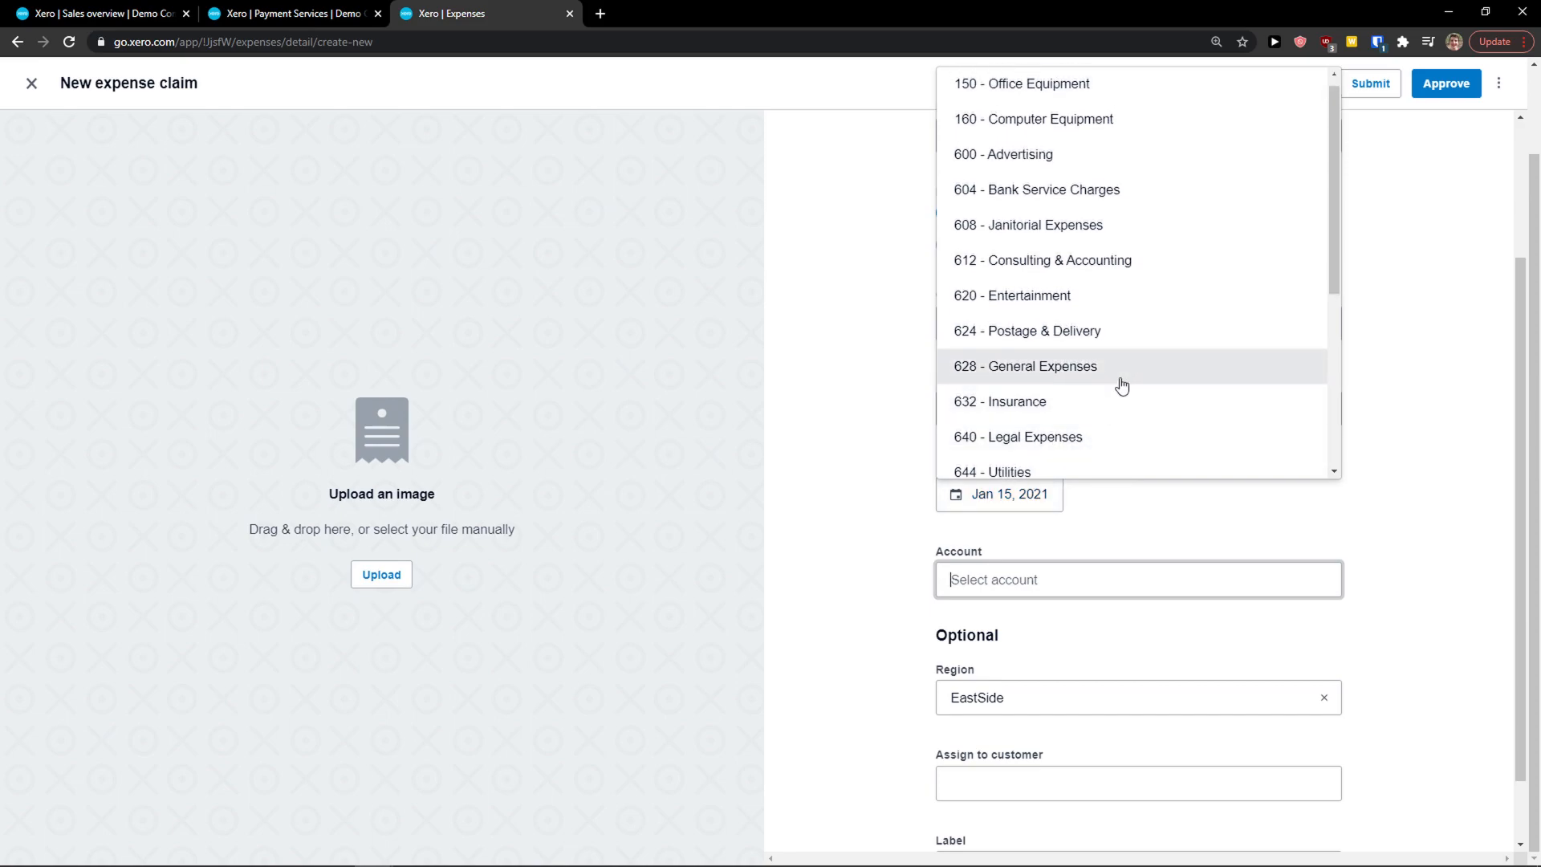
scroll(1123, 386, "down", 1)
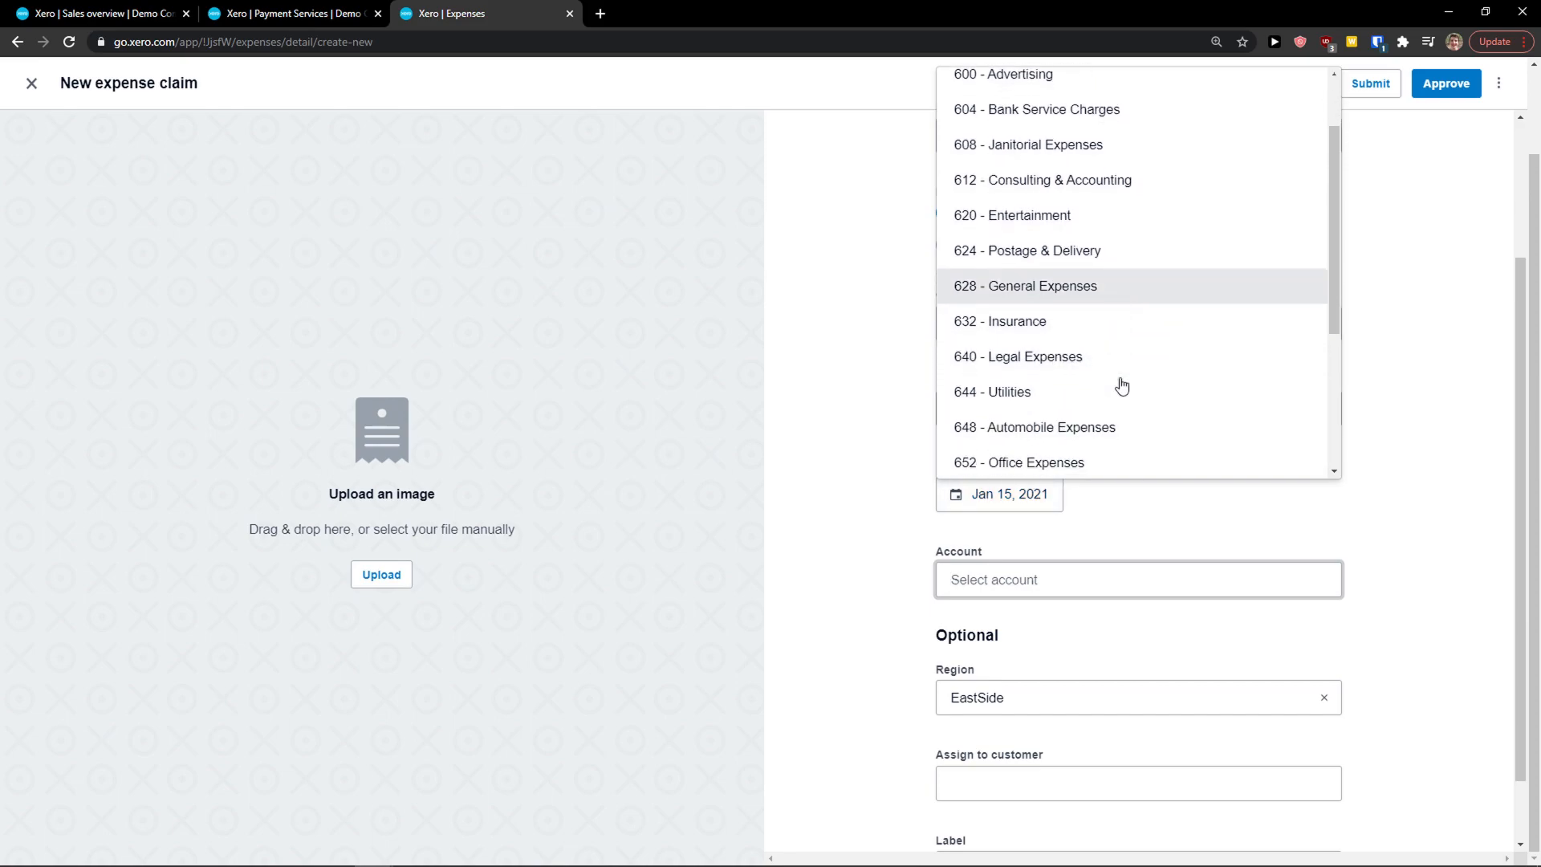
scroll(1122, 387, "down", 3)
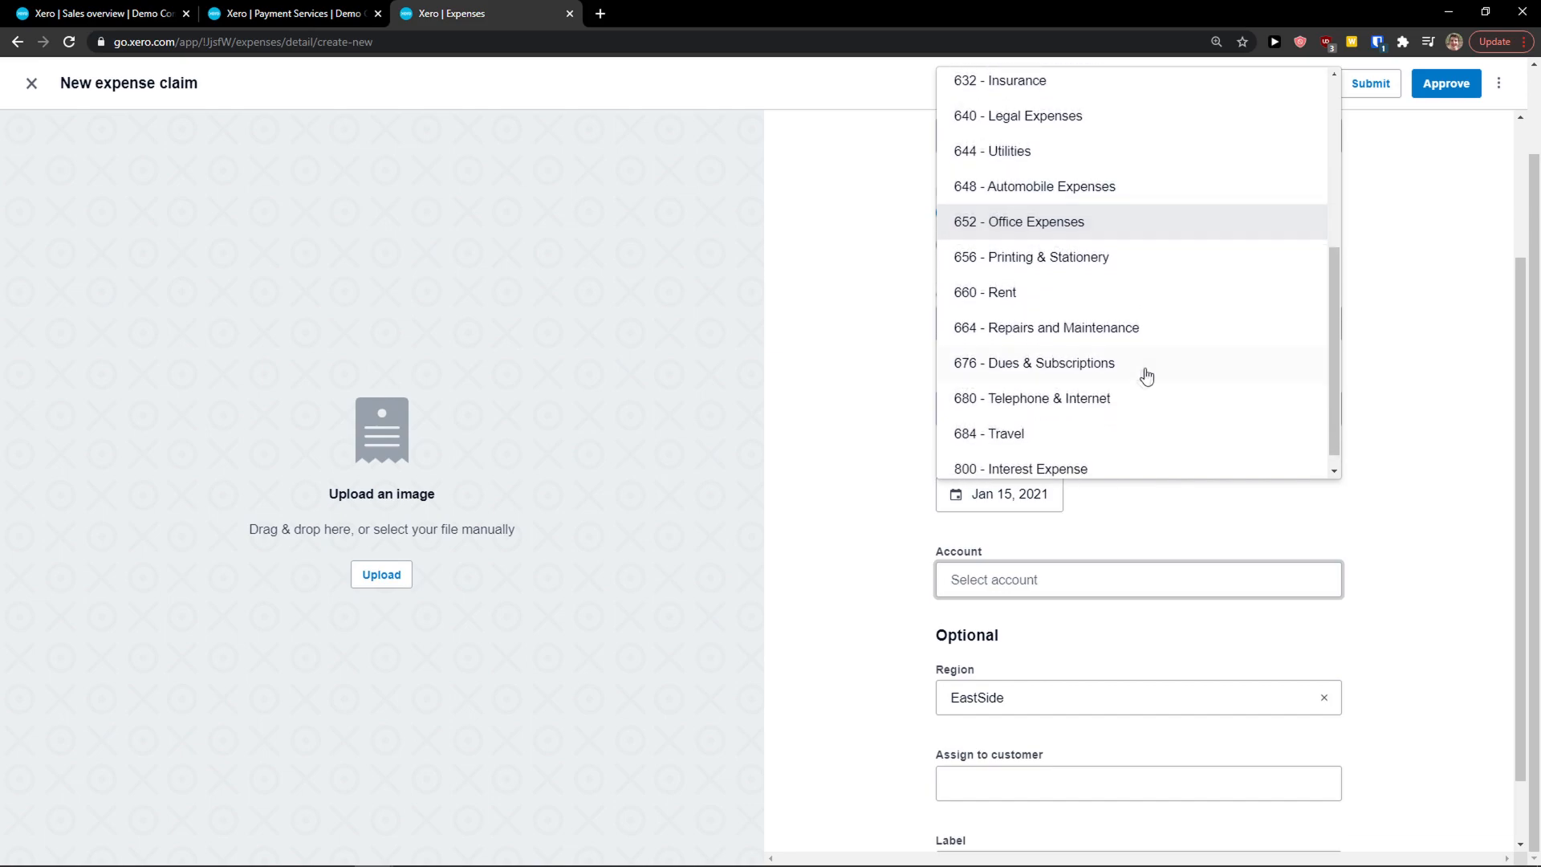
scroll(1129, 382, "down", 1)
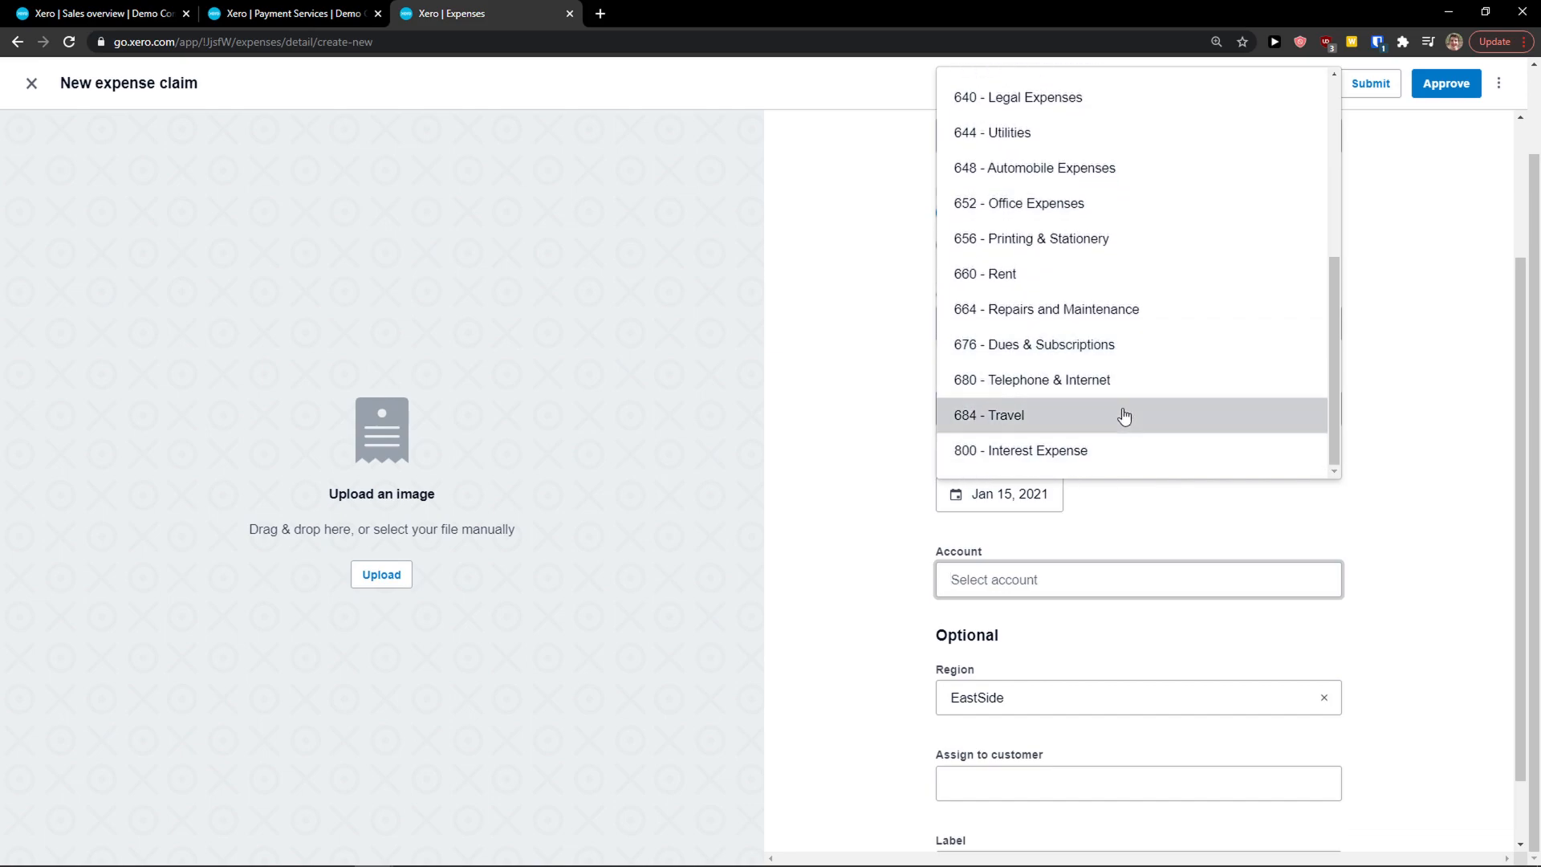
left_click(1124, 415)
scroll(827, 433, "up", 3)
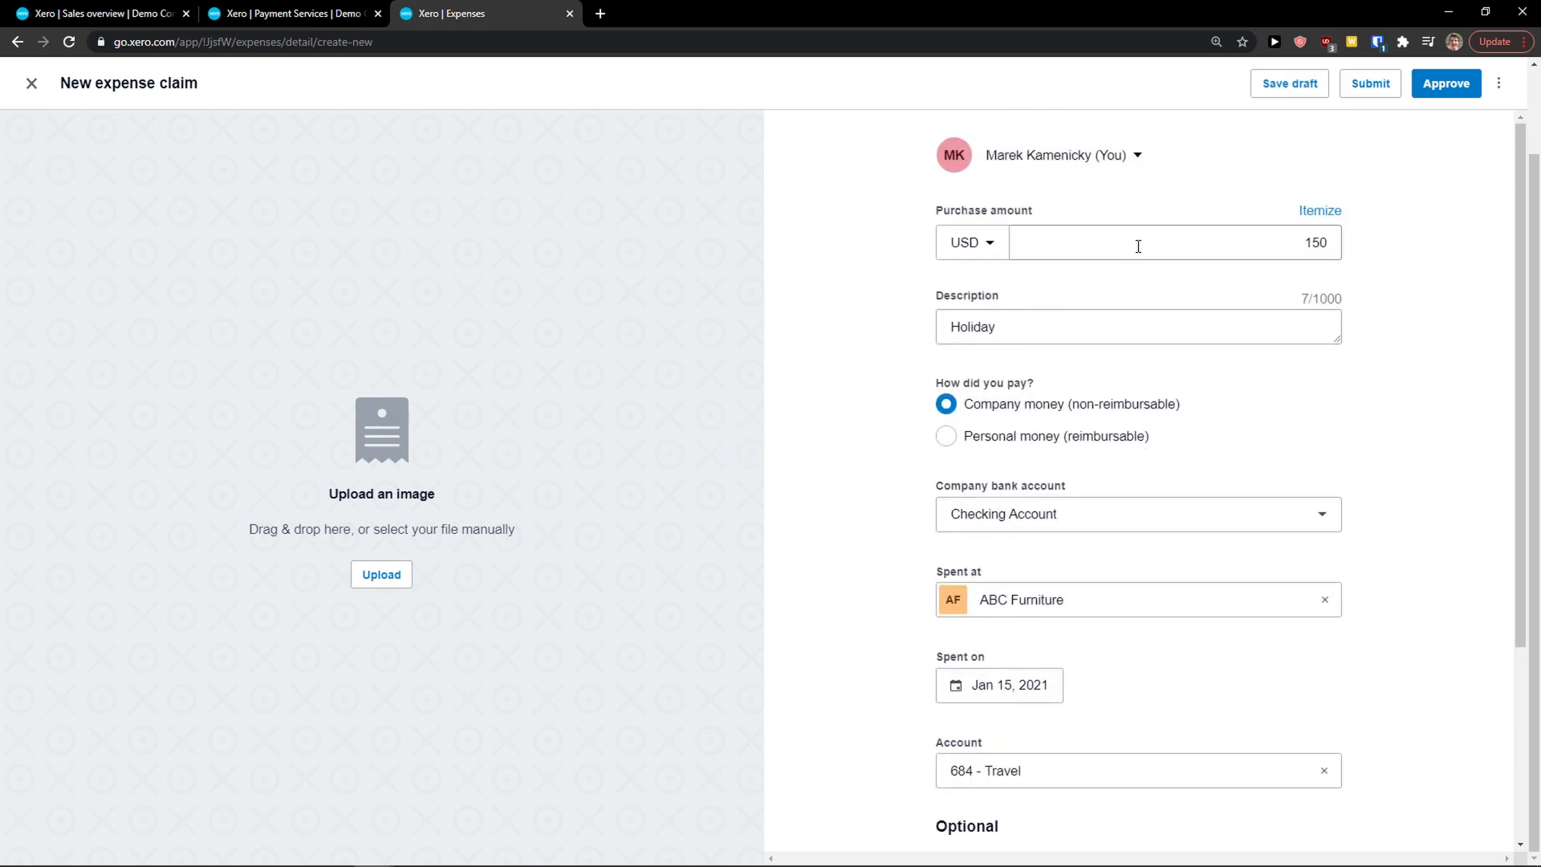
left_click(1437, 83)
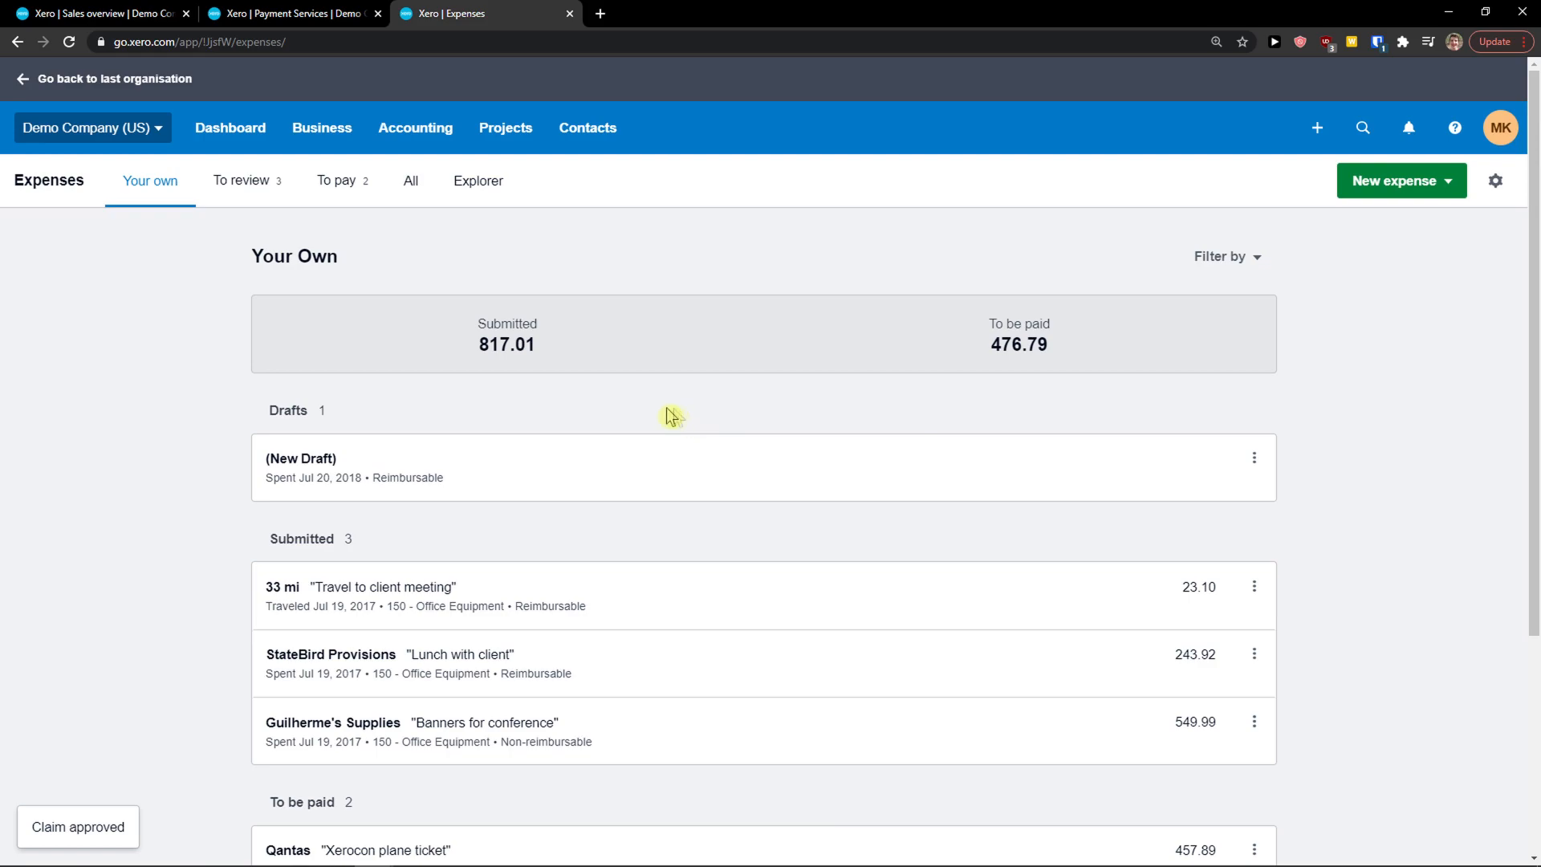
Look through your own expenses by status, and examine the details and available actions of the Qantas plane ticket claim
scroll(642, 410, "down", 1)
scroll(433, 344, "down", 3)
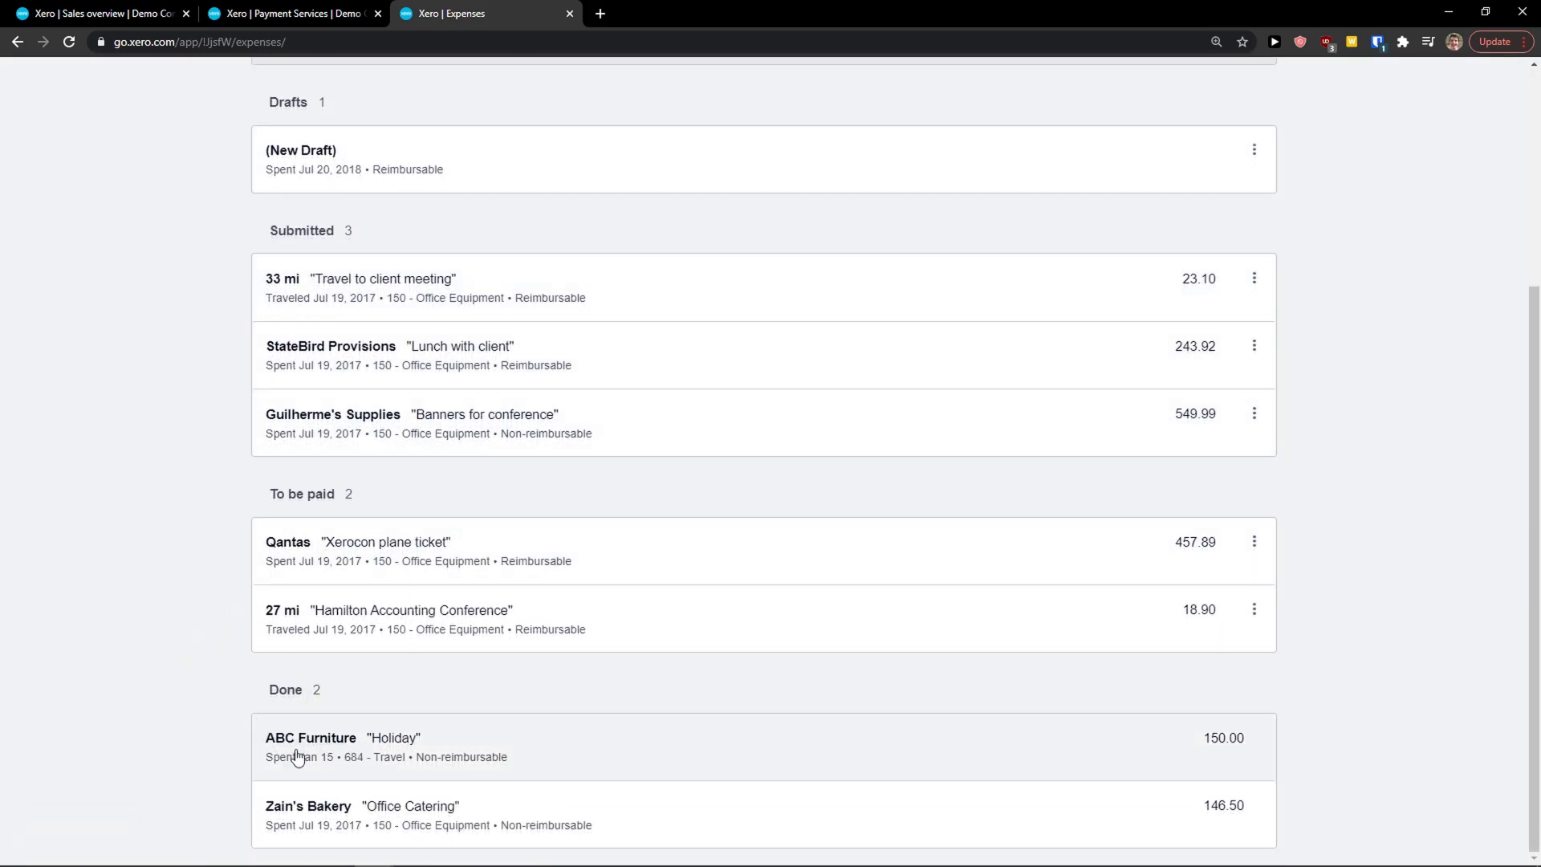
scroll(415, 817, "up", 2)
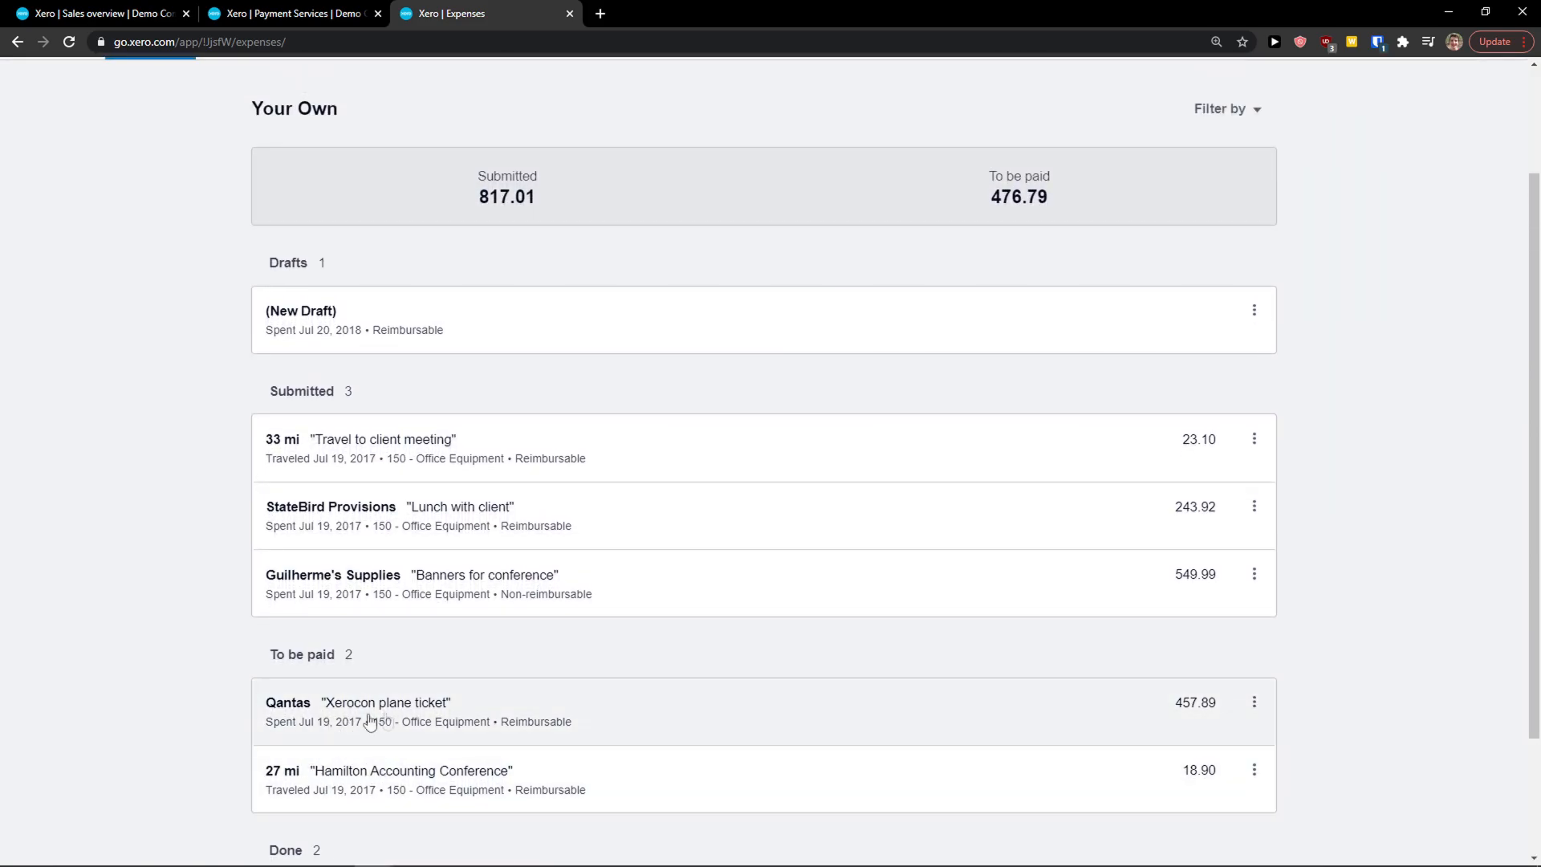
left_click(406, 720)
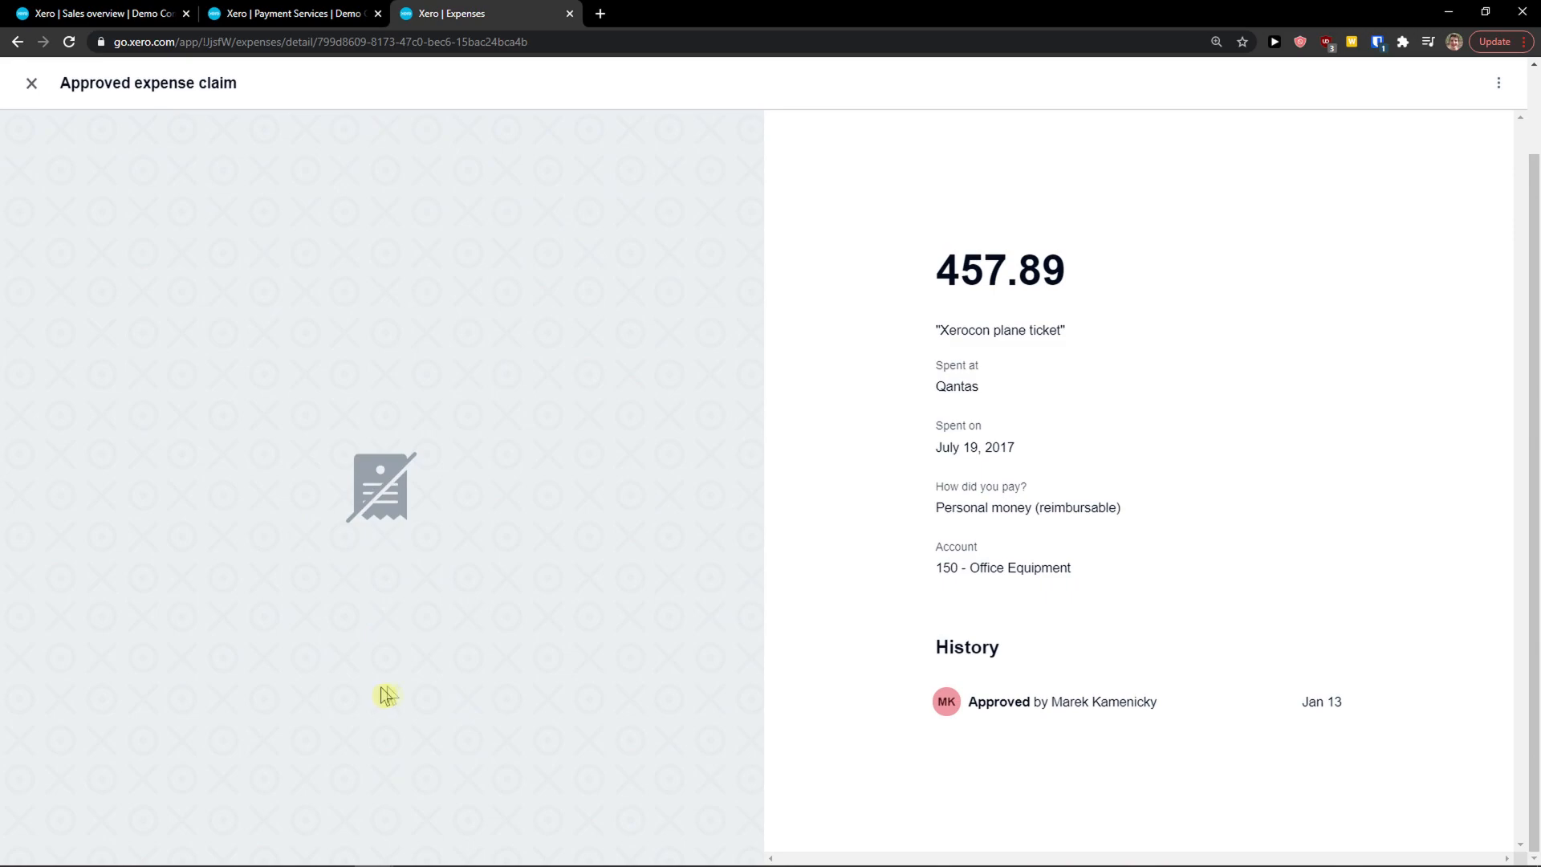
left_click(1497, 180)
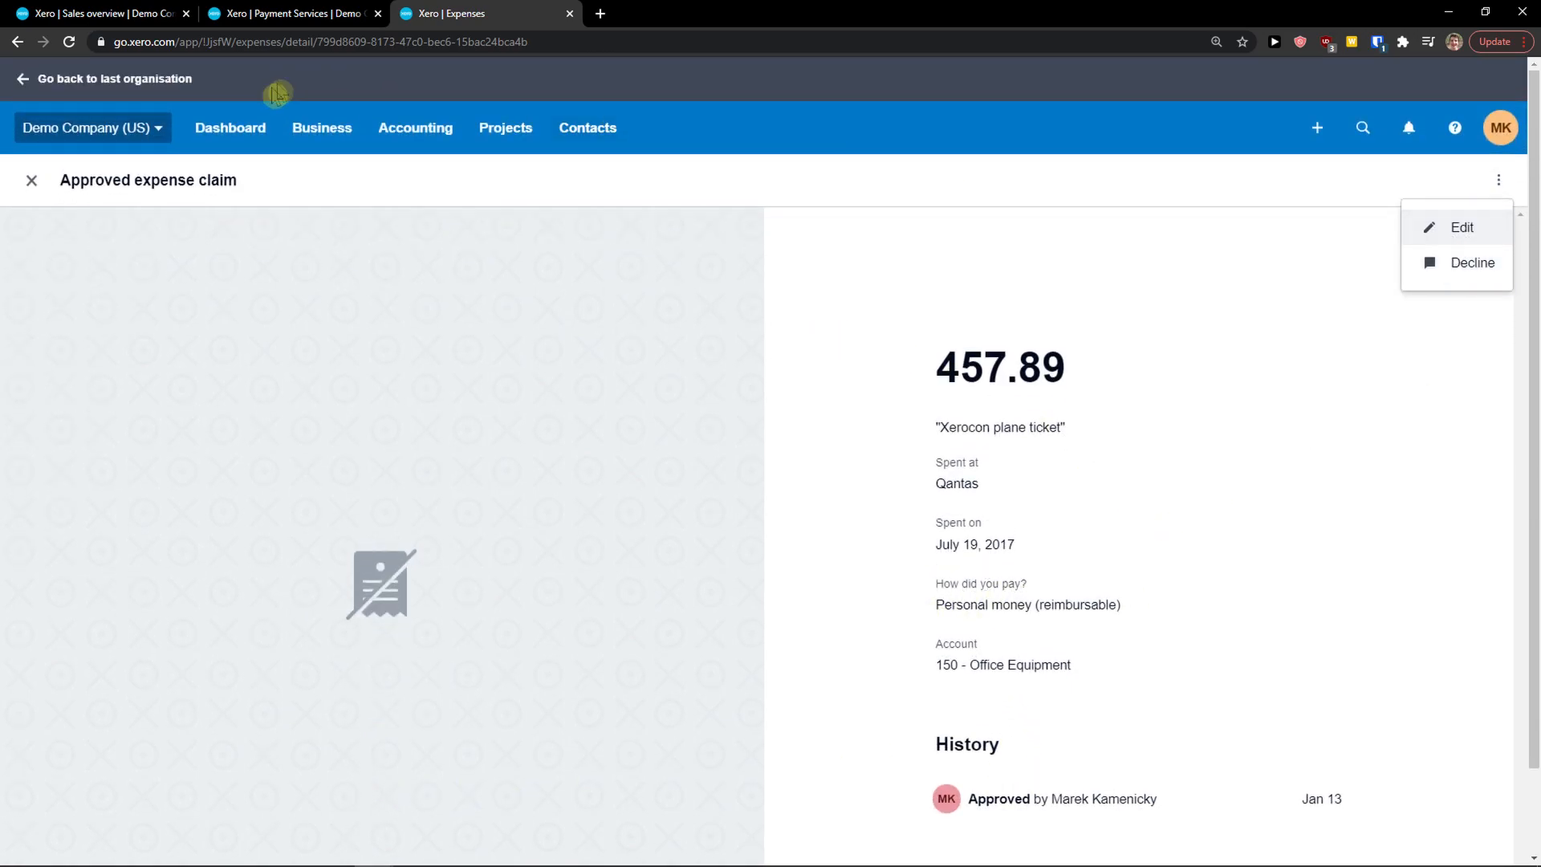
left_click(32, 179)
Look at the actions for the "Hamilton Accounting Conference" claim and view the details of the submitted "Travel to client meeting" mileage claim
scroll(1052, 611, "down", 3)
left_click(1254, 610)
left_click(1307, 578)
scroll(750, 527, "up", 1)
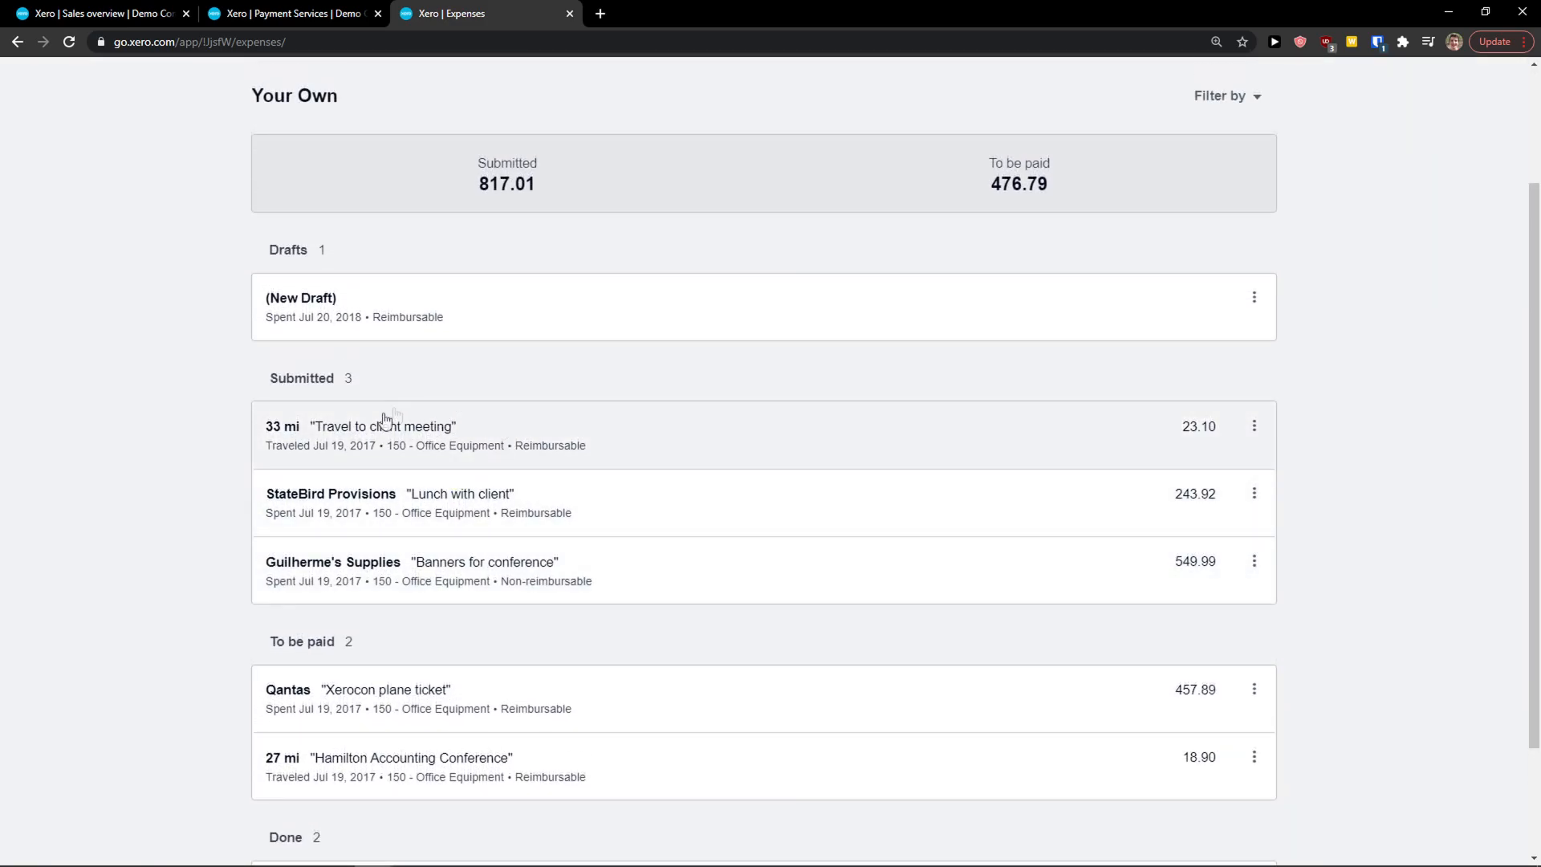
scroll(411, 475, "up", 1)
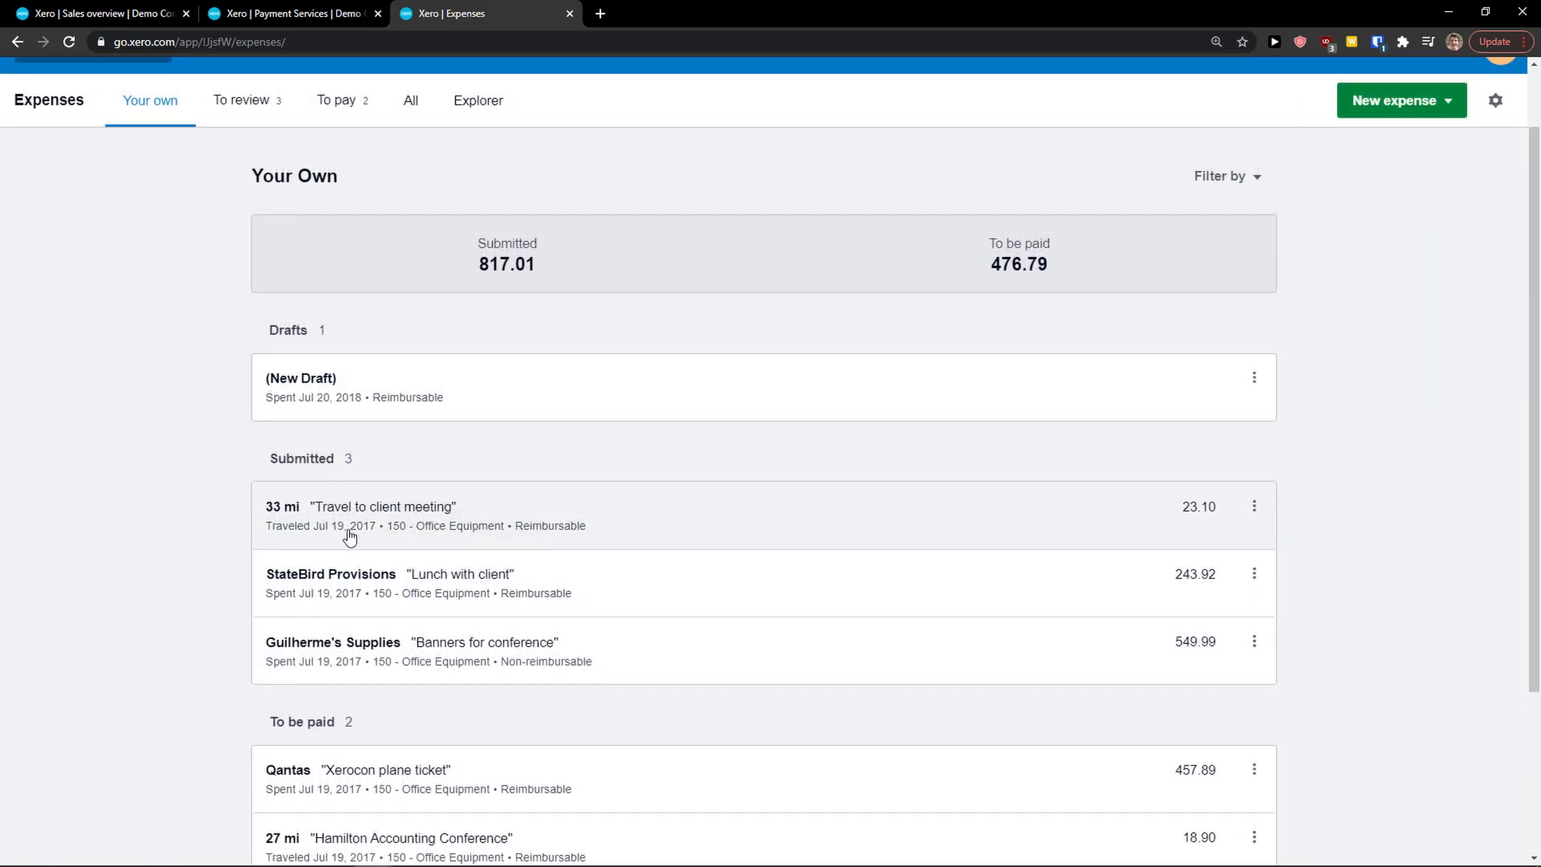
left_click(590, 523)
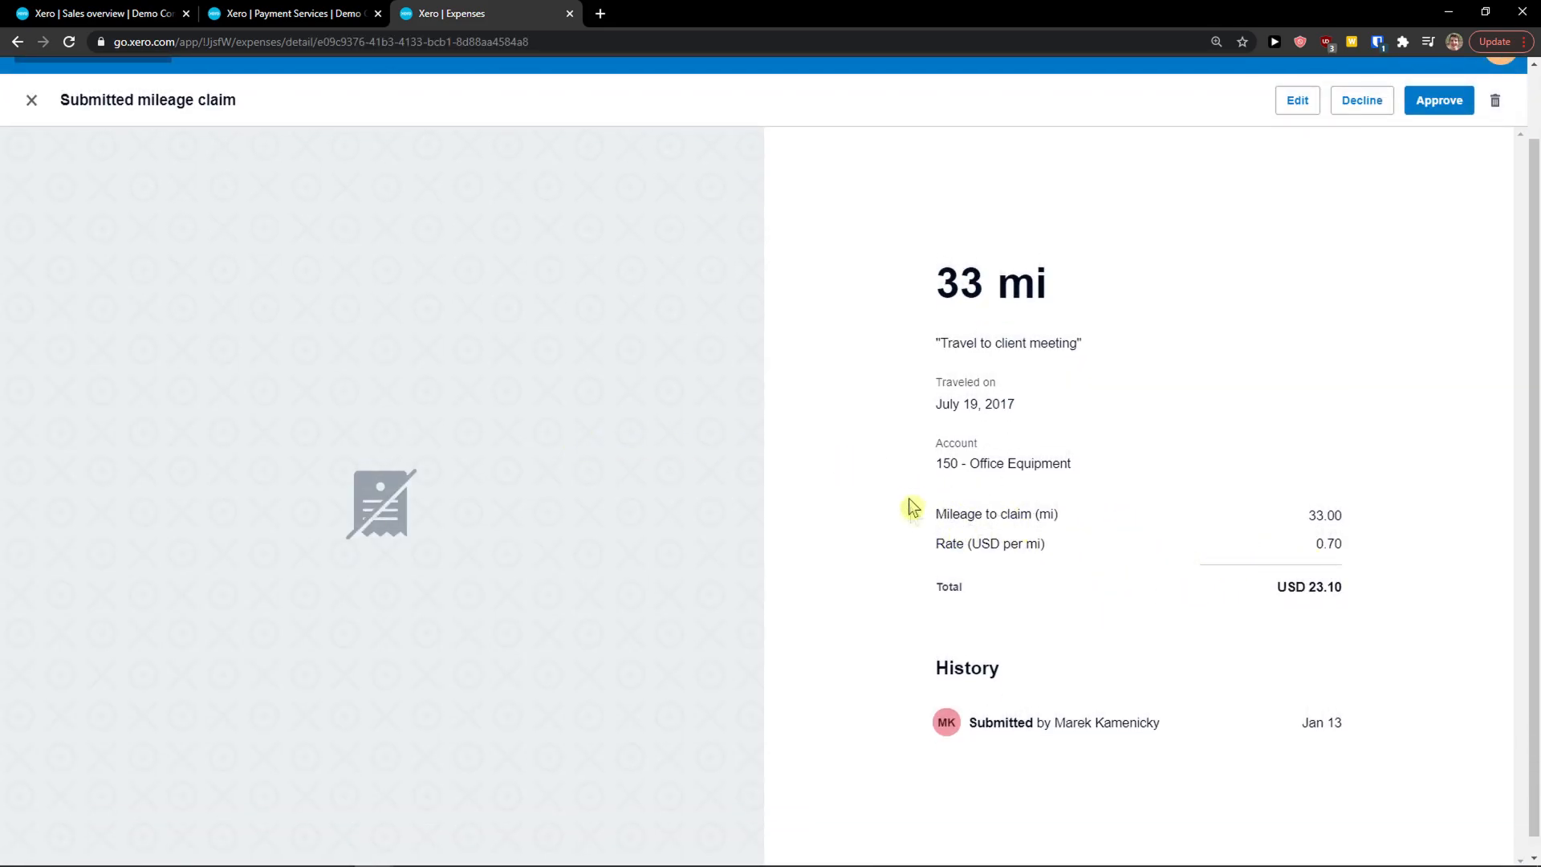
left_click(31, 99)
Examine the expenses to review and those to pay, including the actions available for the Qantas claim
left_click(235, 205)
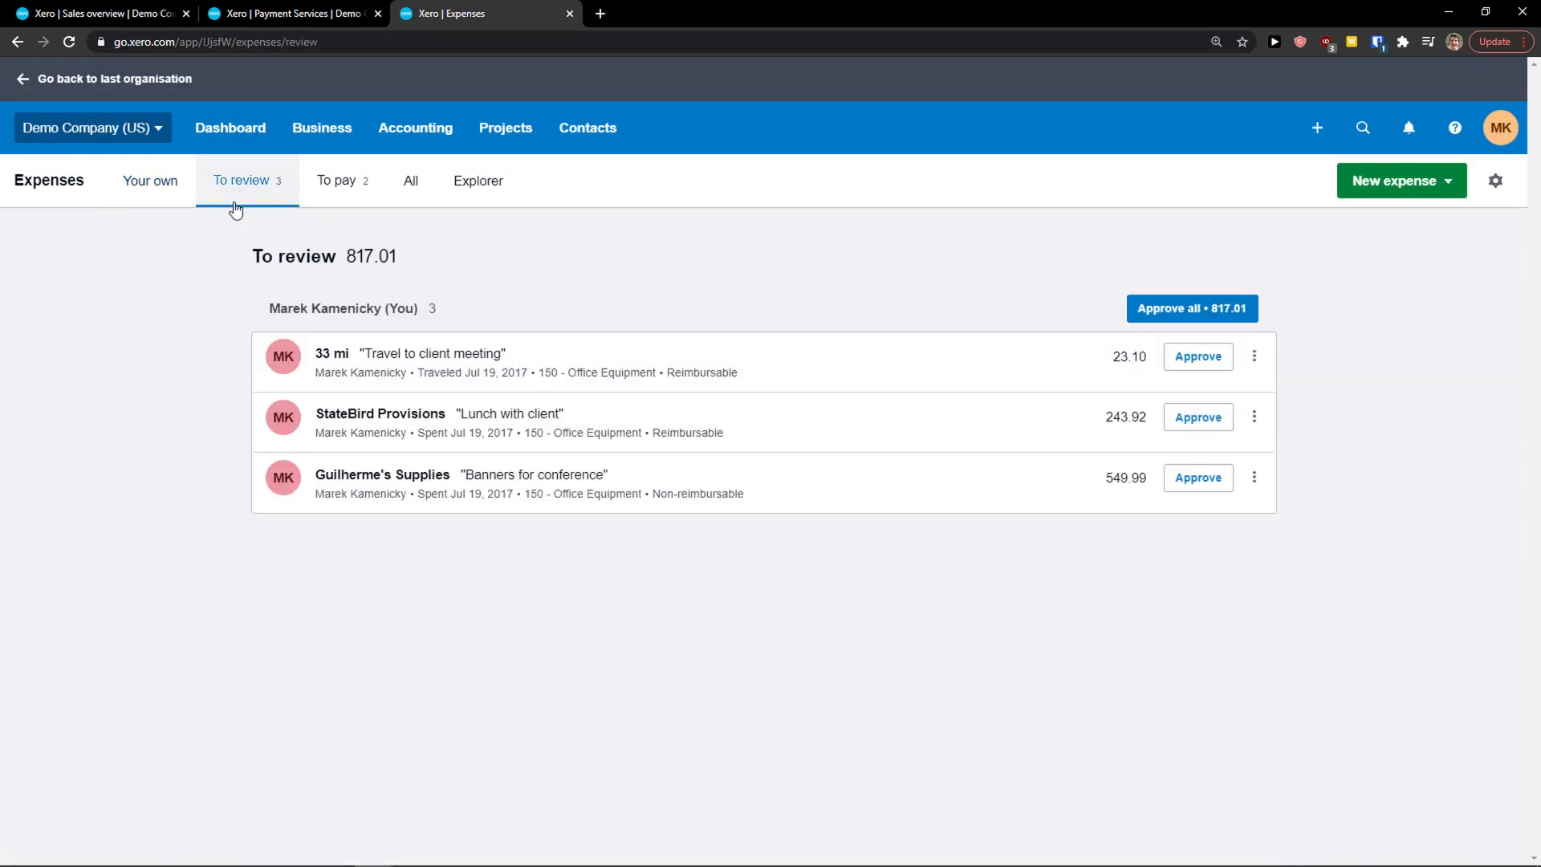
left_click(131, 192)
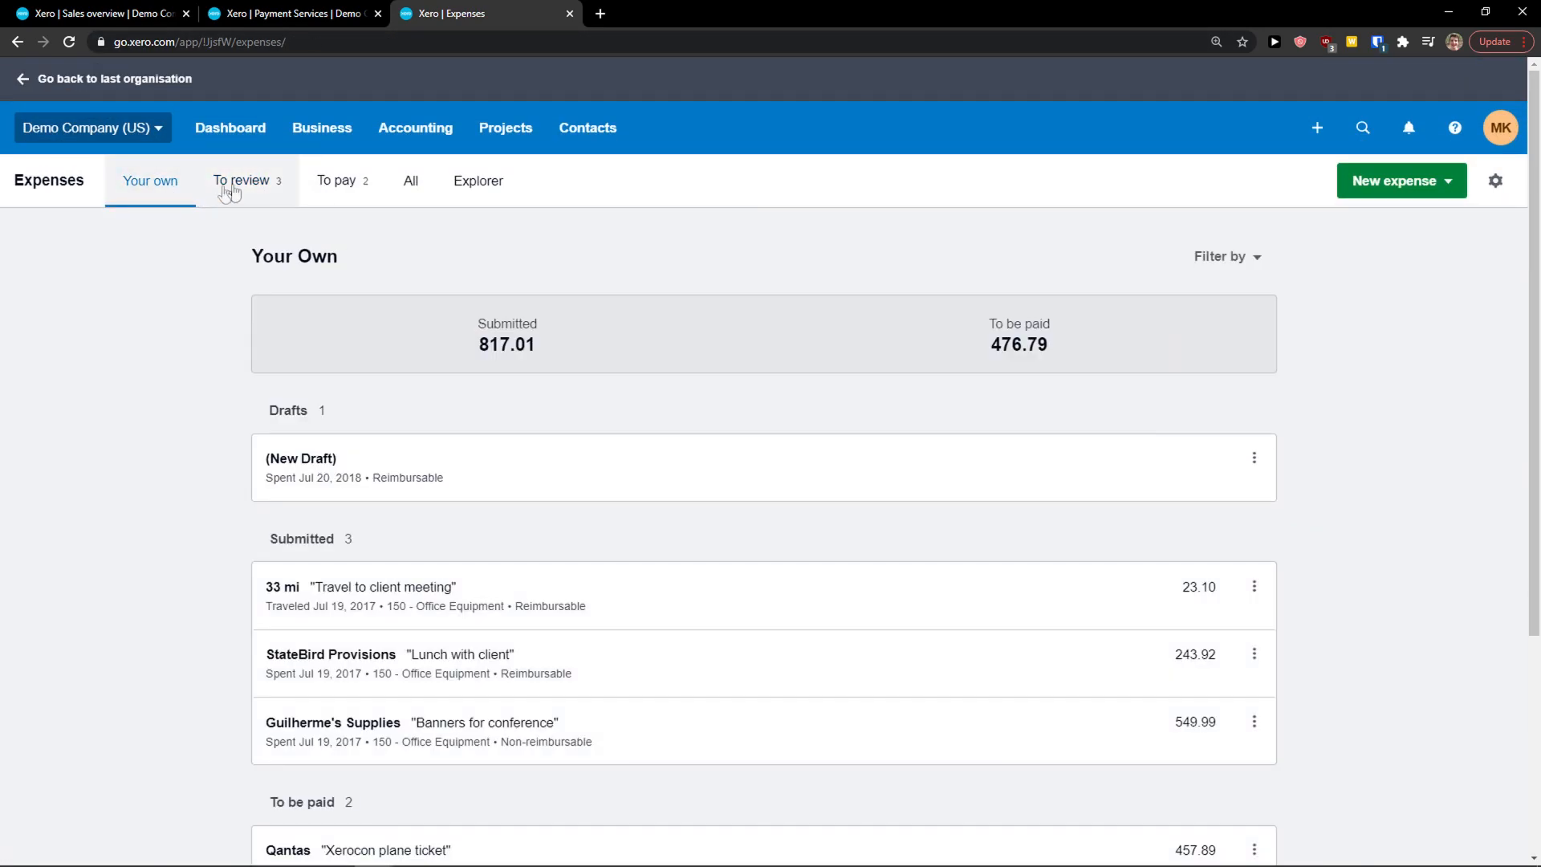
left_click(233, 188)
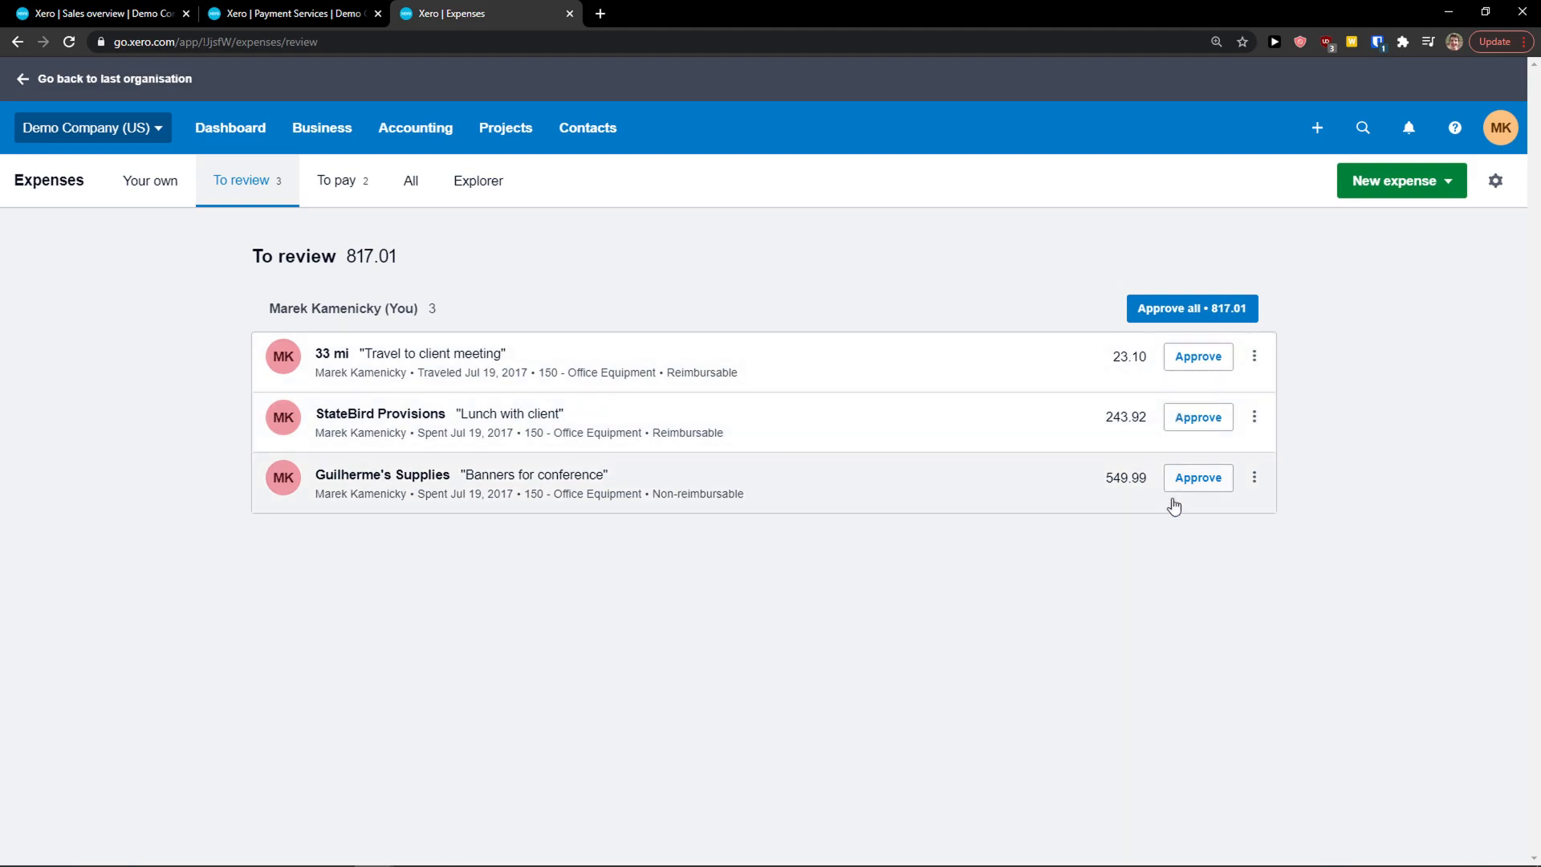
left_click(333, 184)
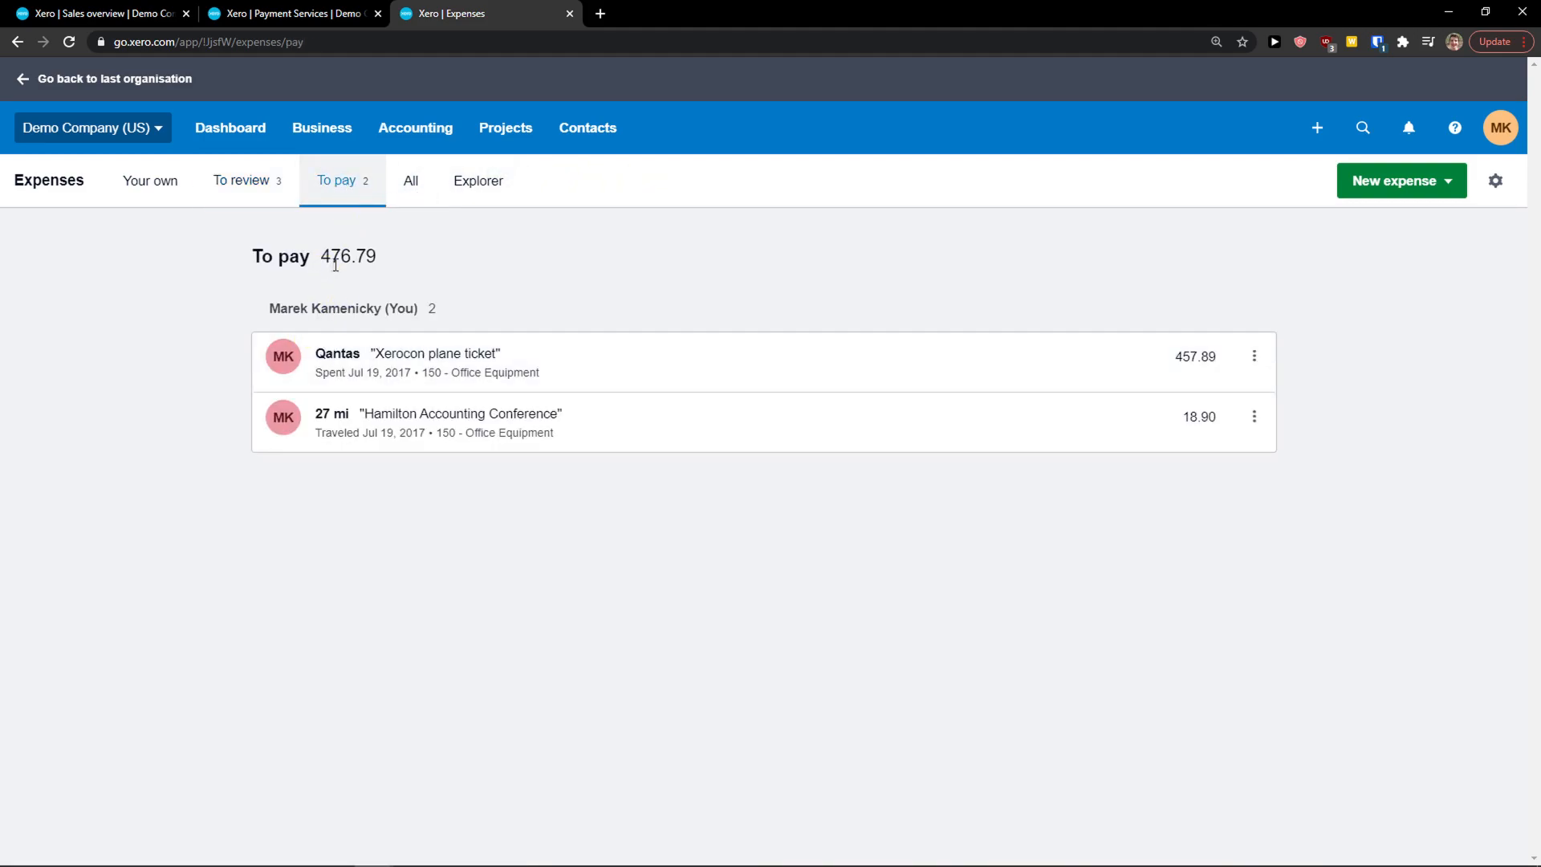
left_click(1255, 356)
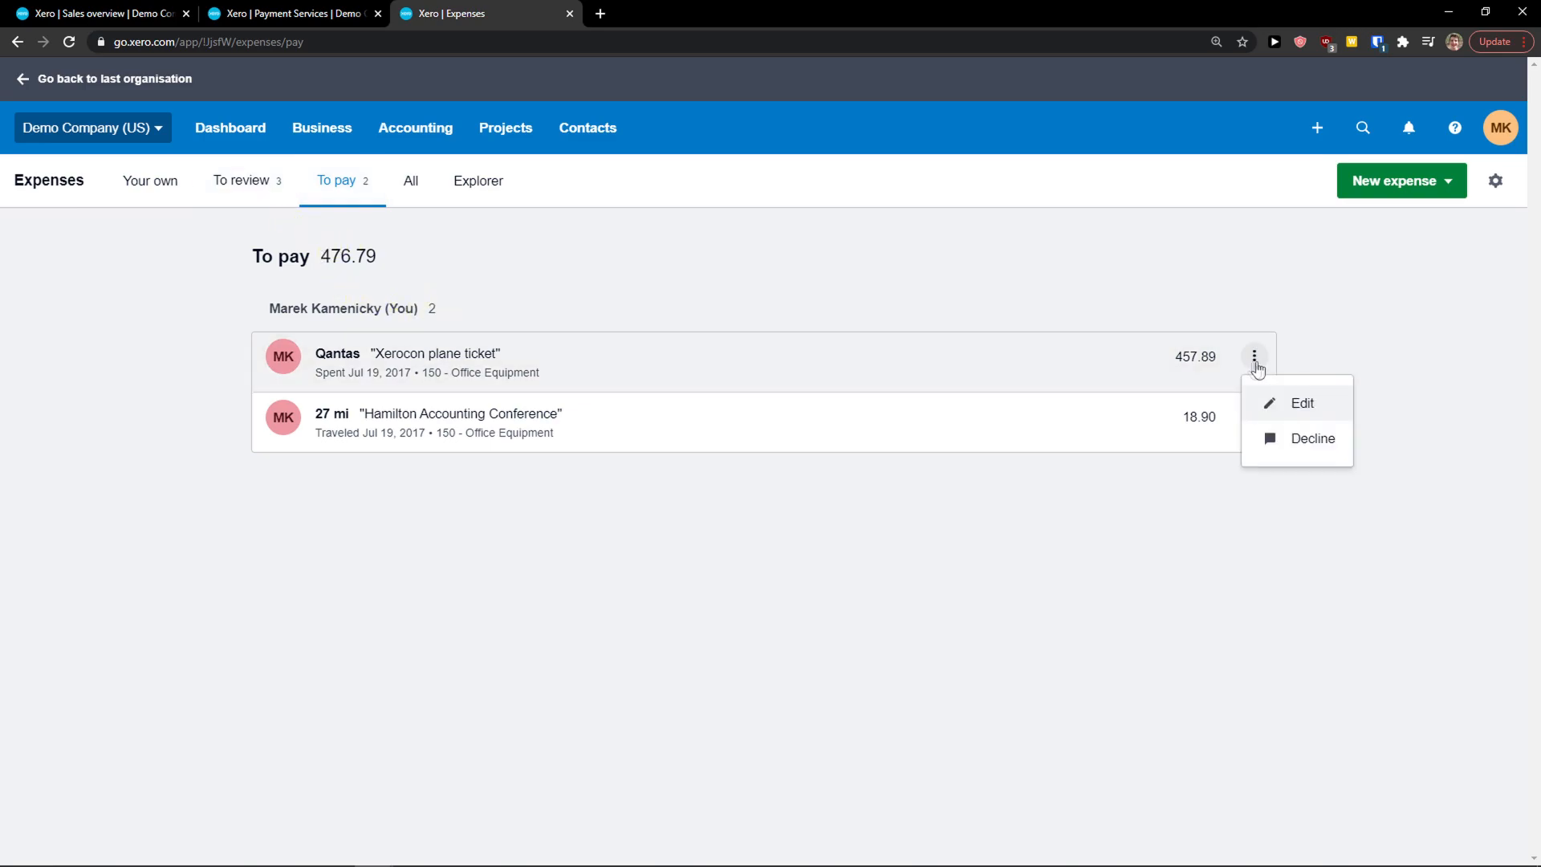
left_click(1005, 505)
View the expense explorer chart, try another grouping, and return the grouping to Account
left_click(479, 183)
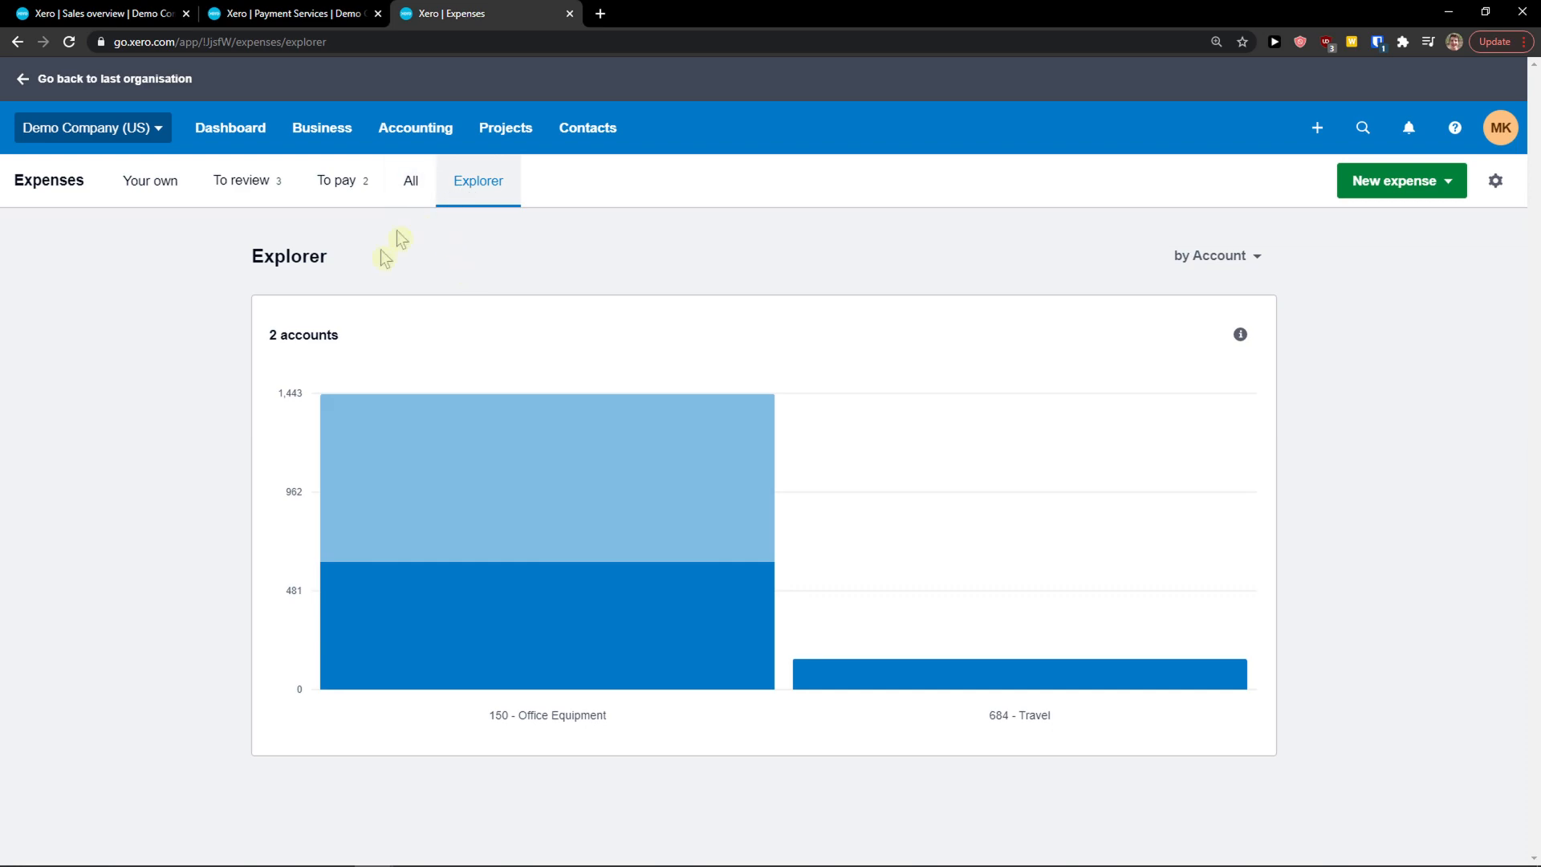
left_click(1229, 255)
left_click(1220, 342)
left_click(1208, 255)
left_click(1202, 303)
mouse_move(969, 688)
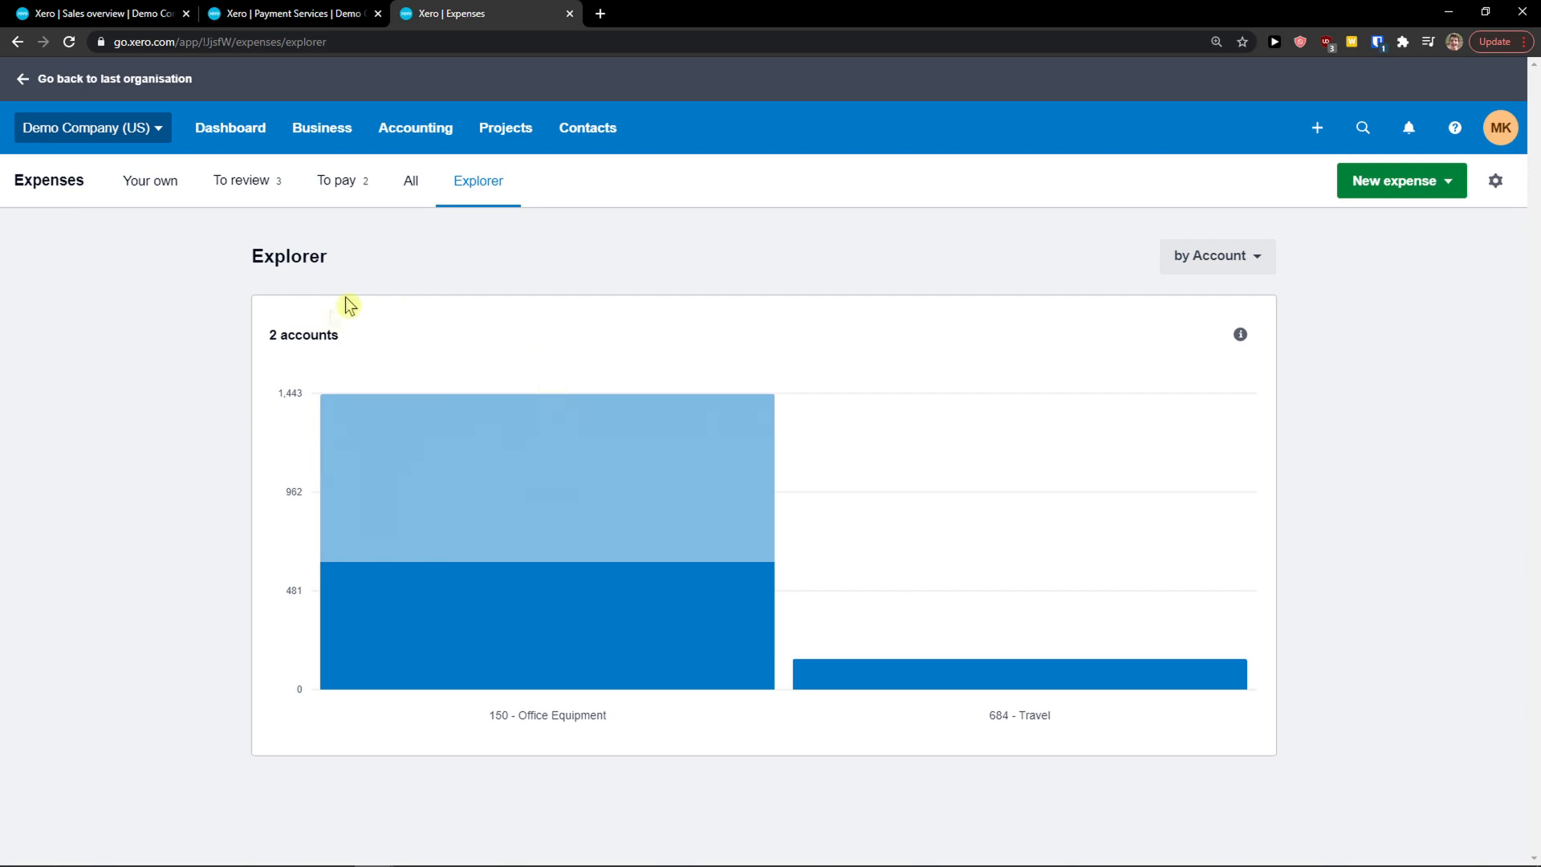
Open the list of products and services and look at its import and export options
mouse_move(594, 440)
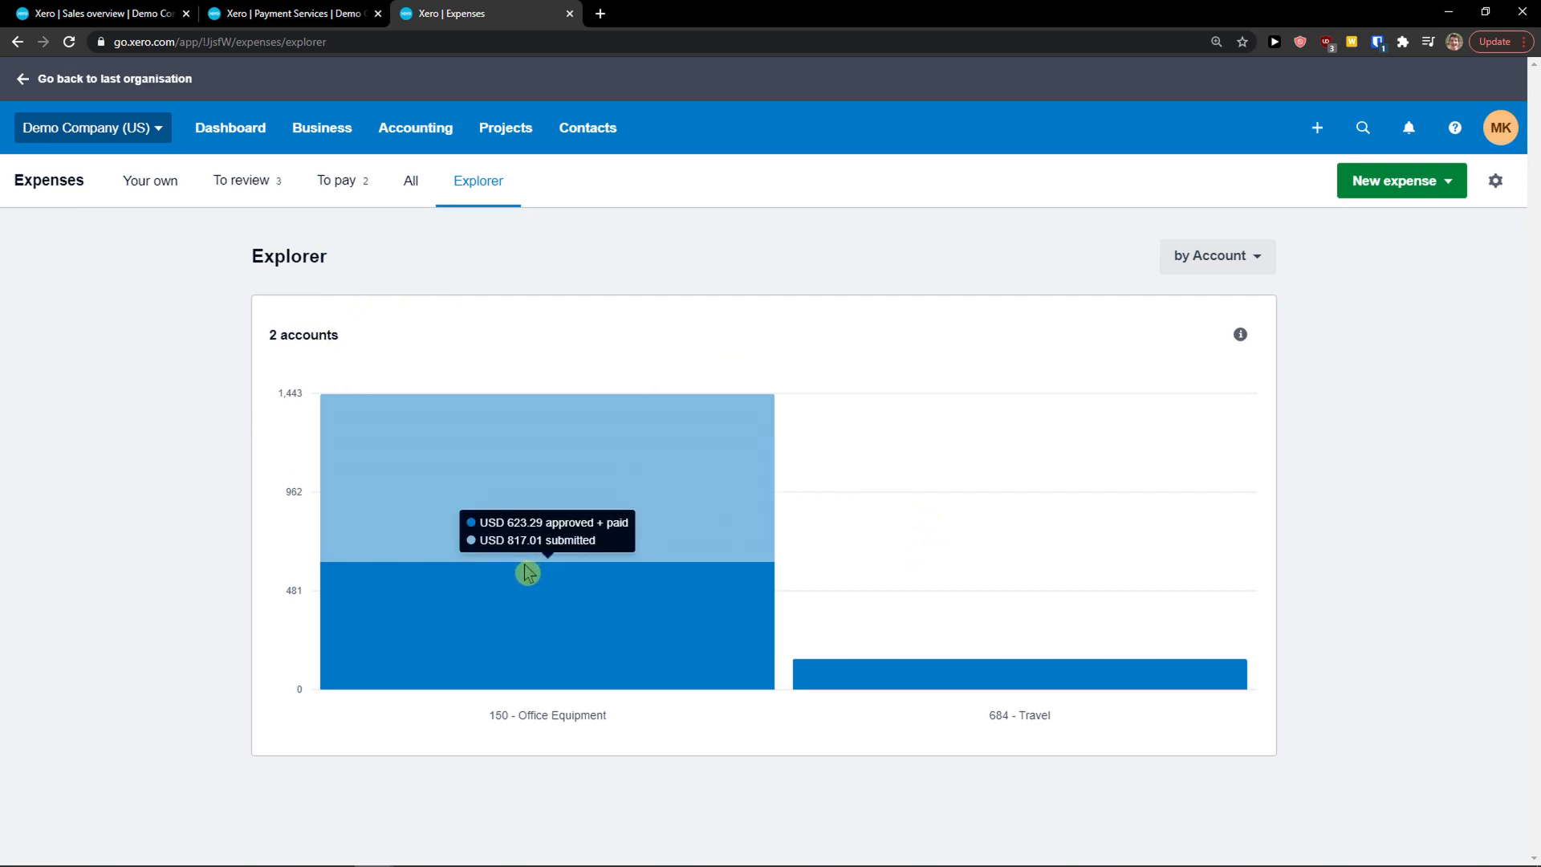
left_click(343, 139)
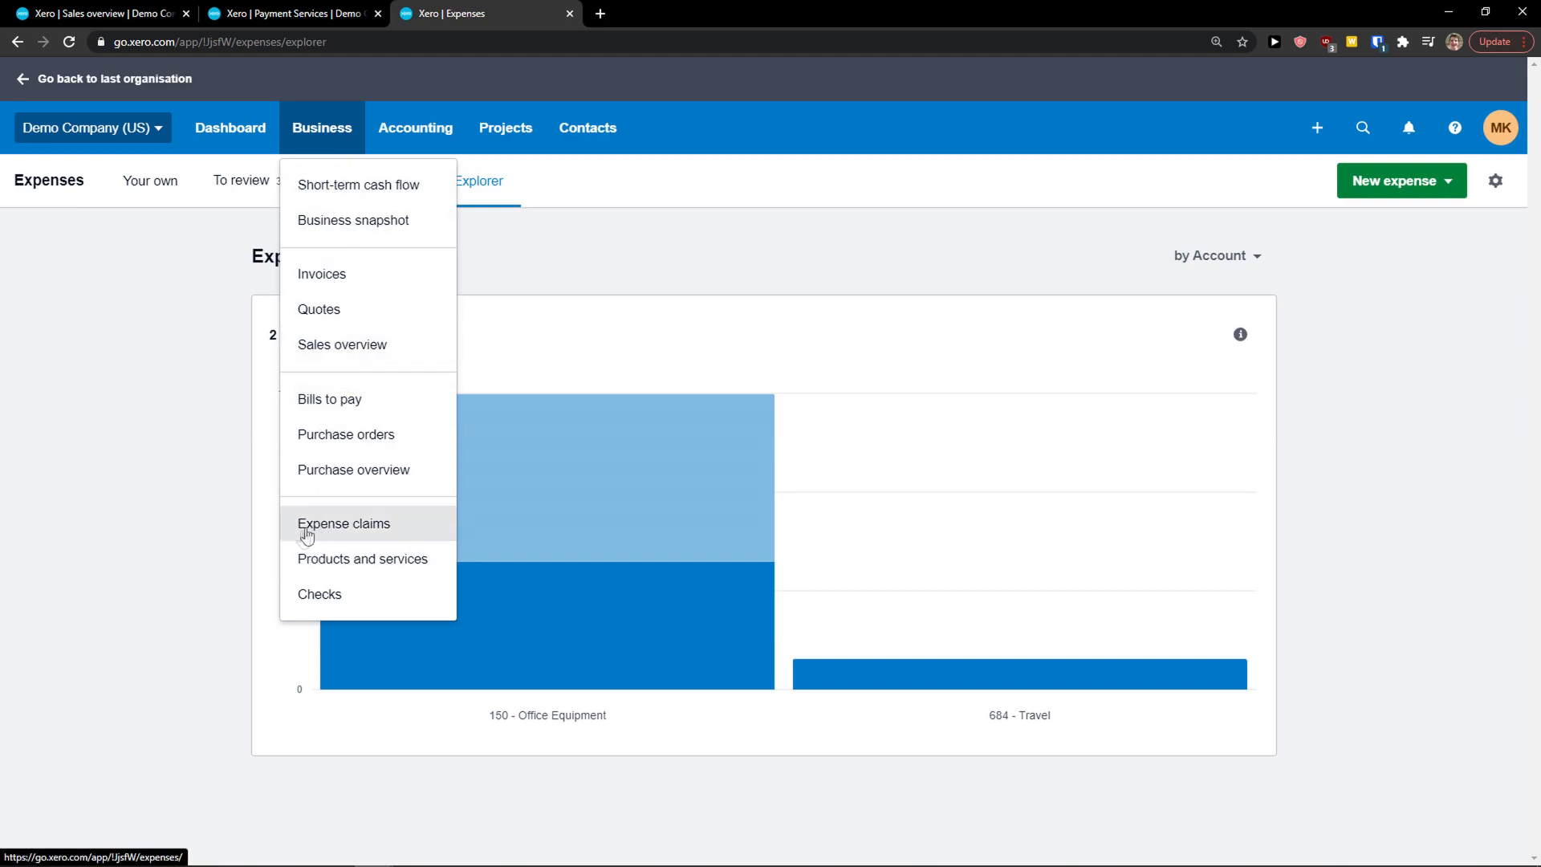
left_click(341, 560)
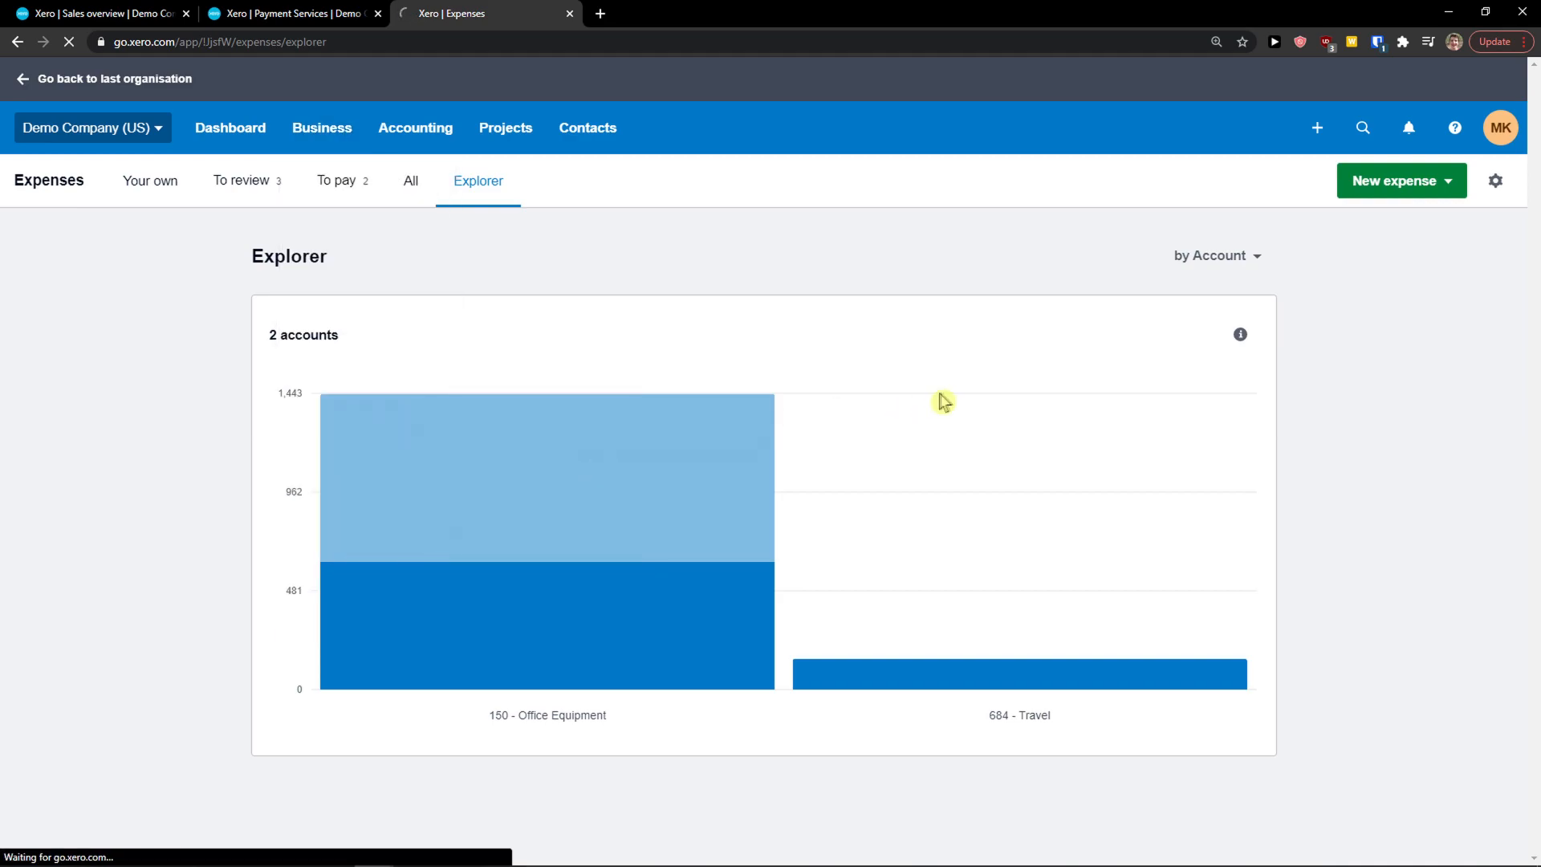
key("ctrl+plus")
left_click(1113, 273)
left_click(1216, 273)
left_click(378, 228)
Start a new item with the code WATER and the name WATER FILLER
left_click(327, 277)
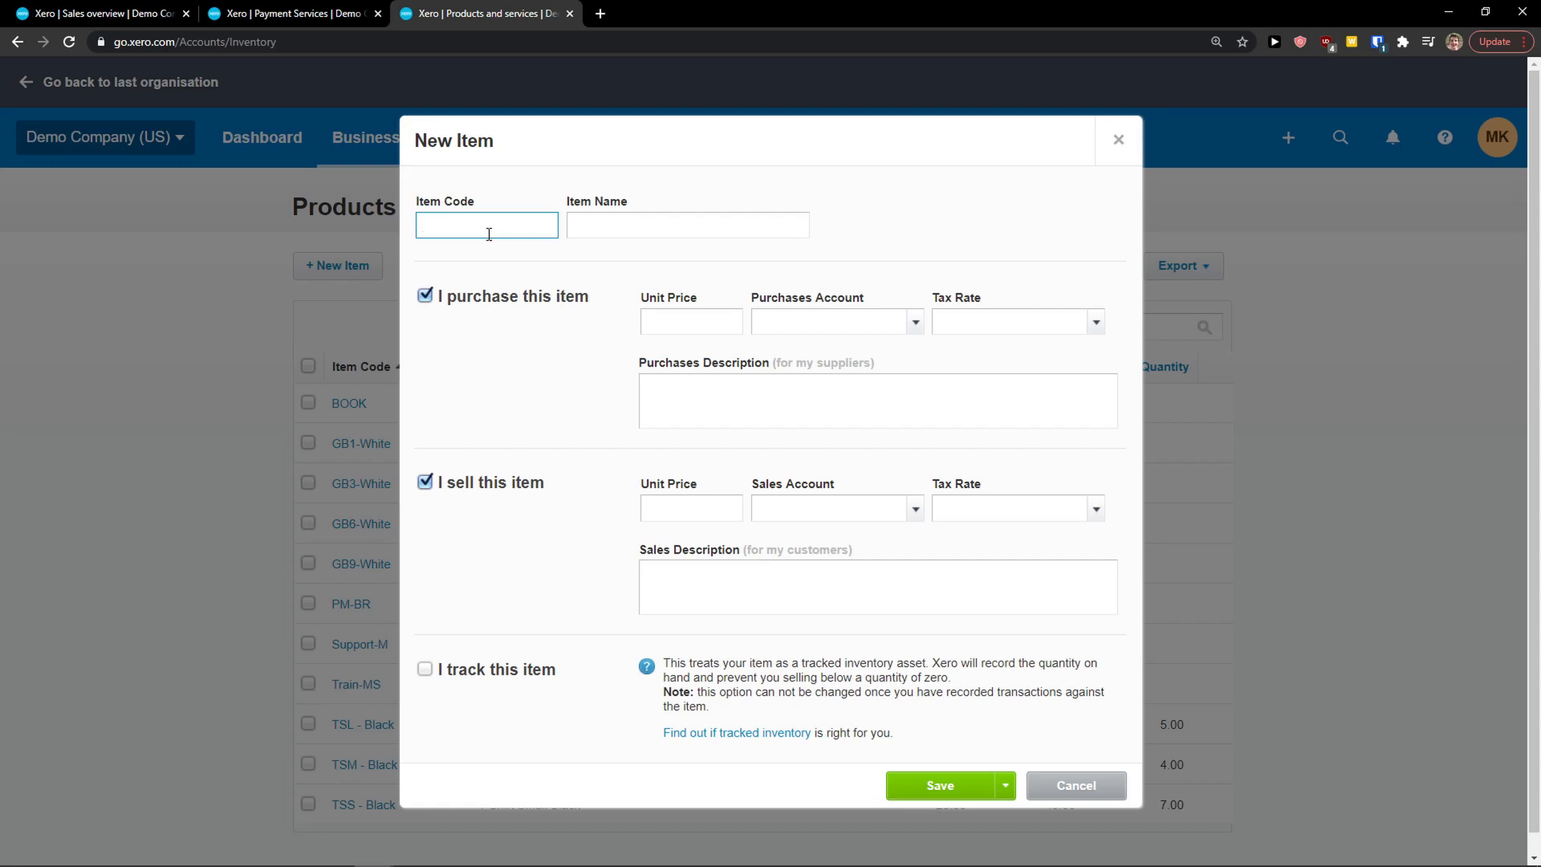
type("WATER")
key("Tab")
type("W")
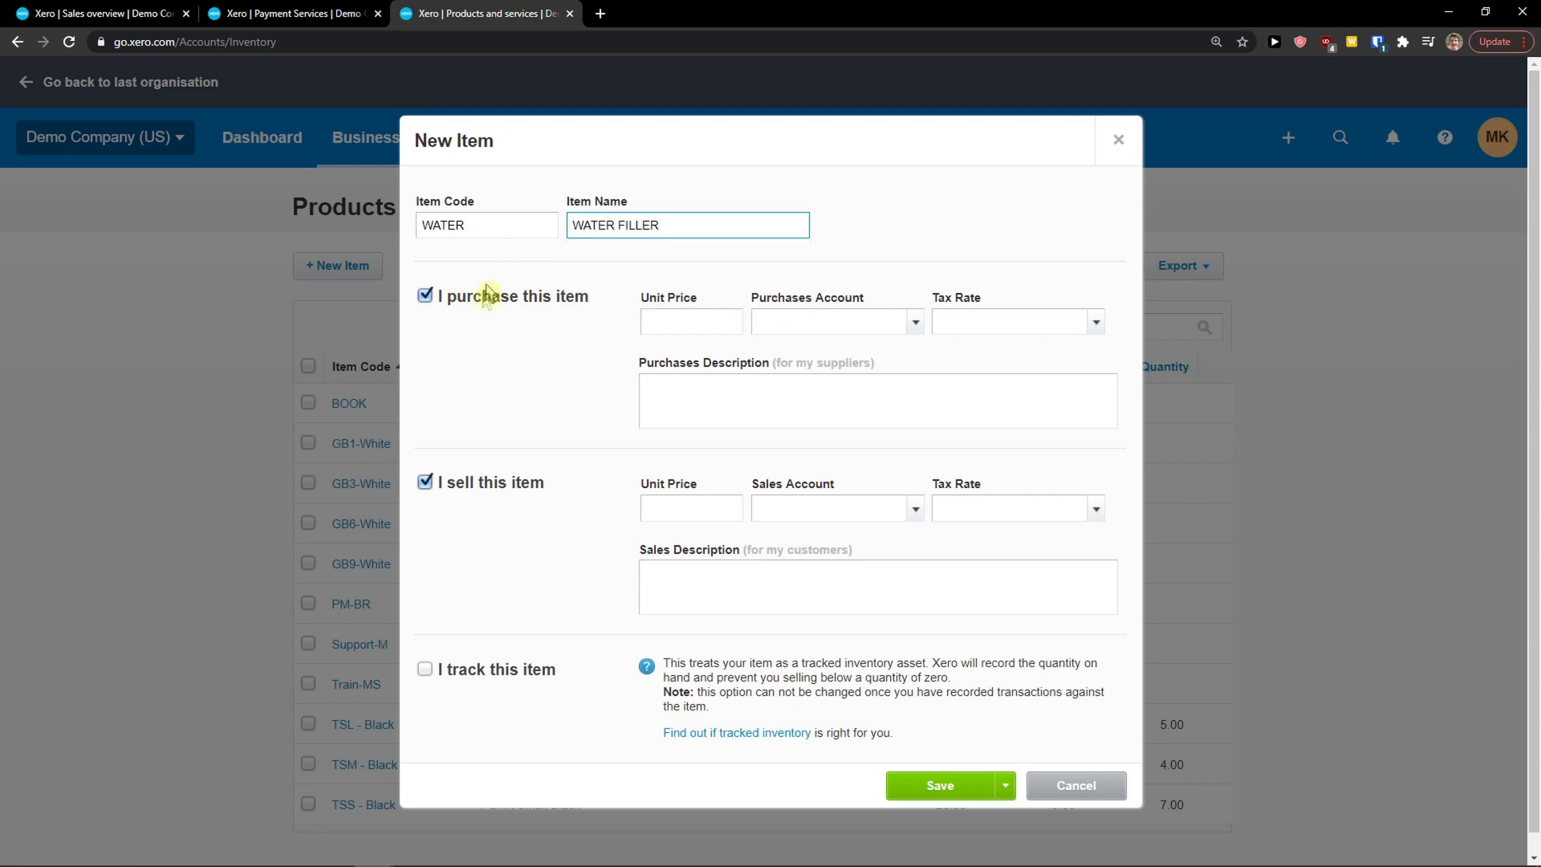
Set the item's purchase unit price to 50 and its purchases account to 160 - Computer Equipment
left_click(698, 322)
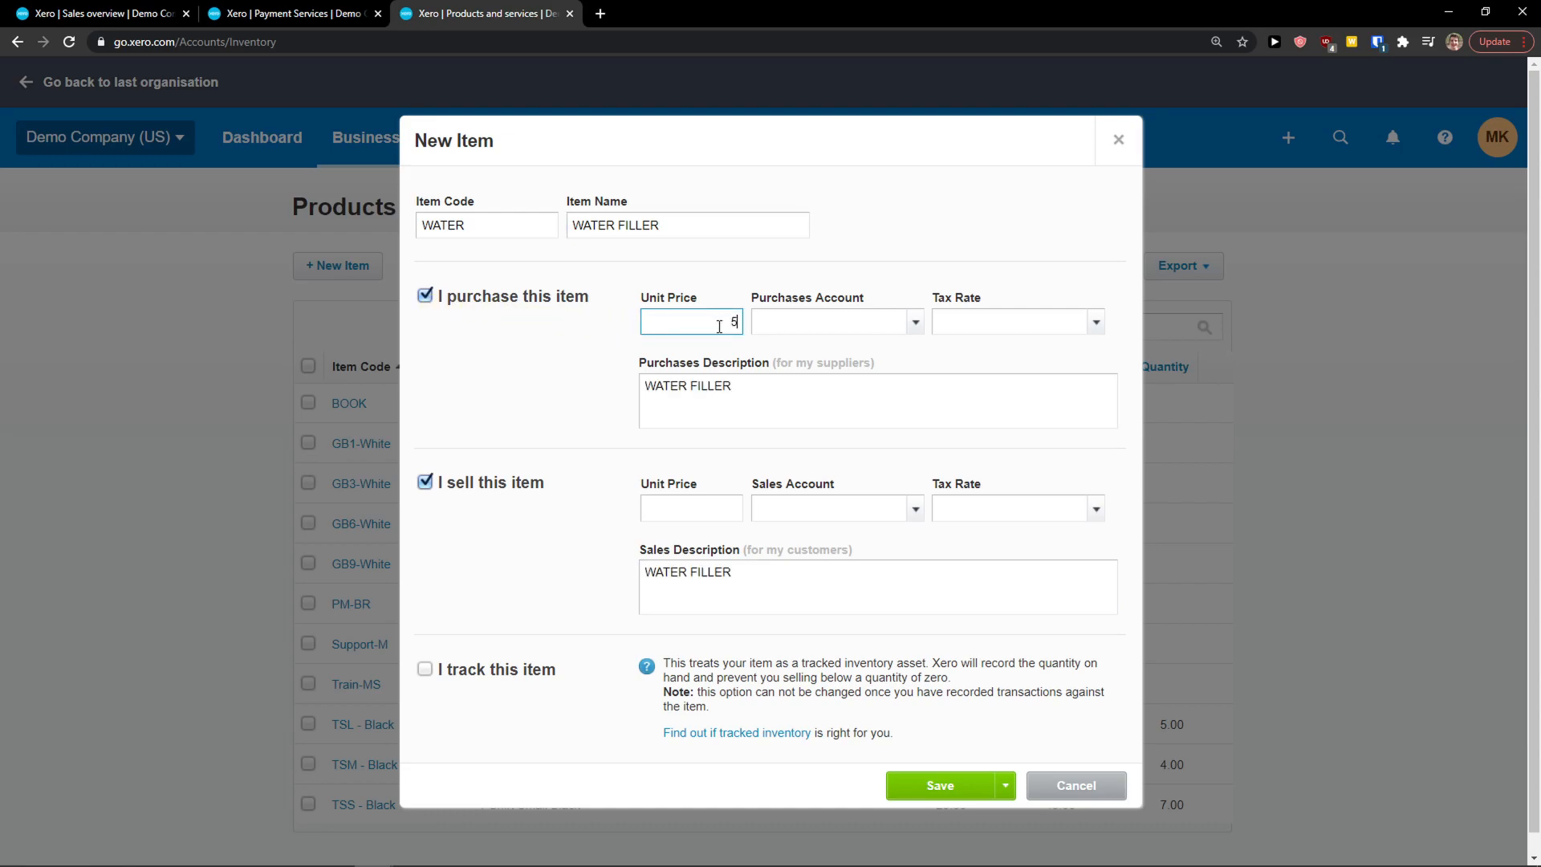
left_click(805, 359)
left_click(913, 322)
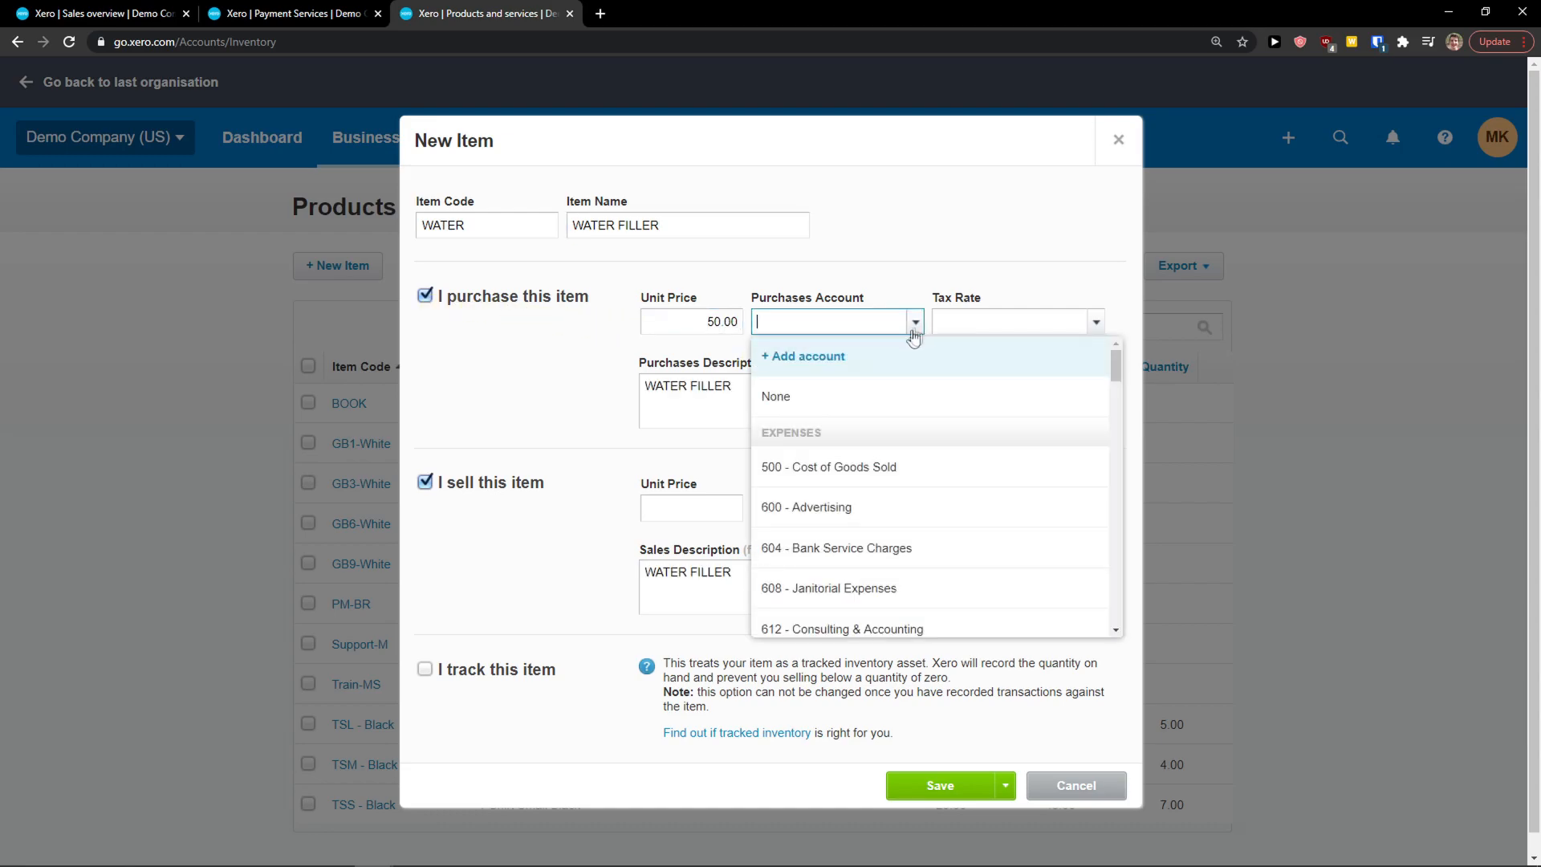
scroll(923, 479, "down", 1)
scroll(960, 434, "down", 8)
scroll(957, 448, "down", 4)
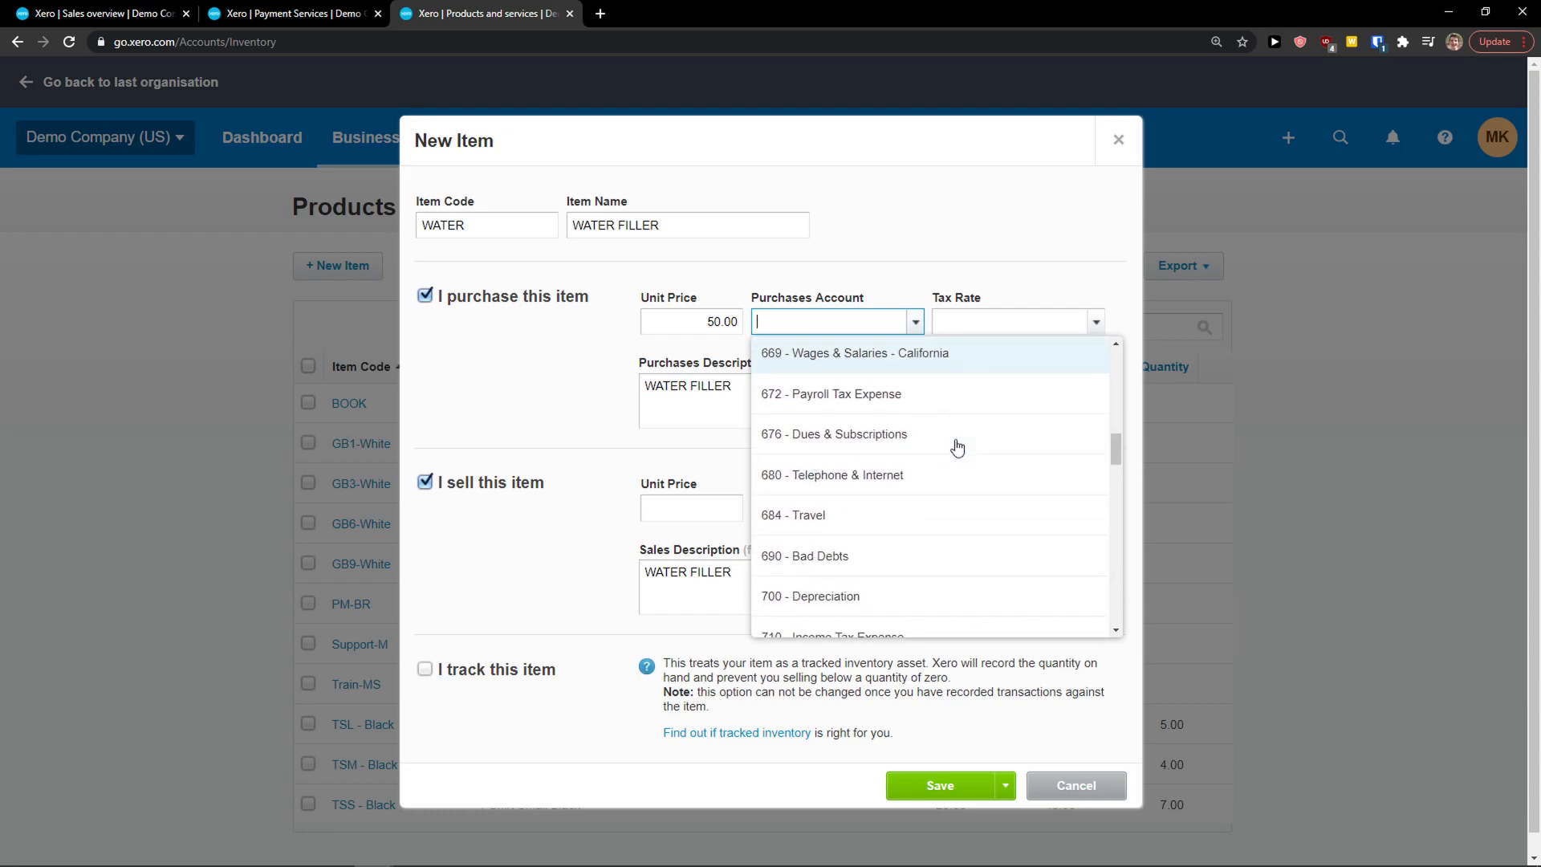
scroll(958, 447, "down", 4)
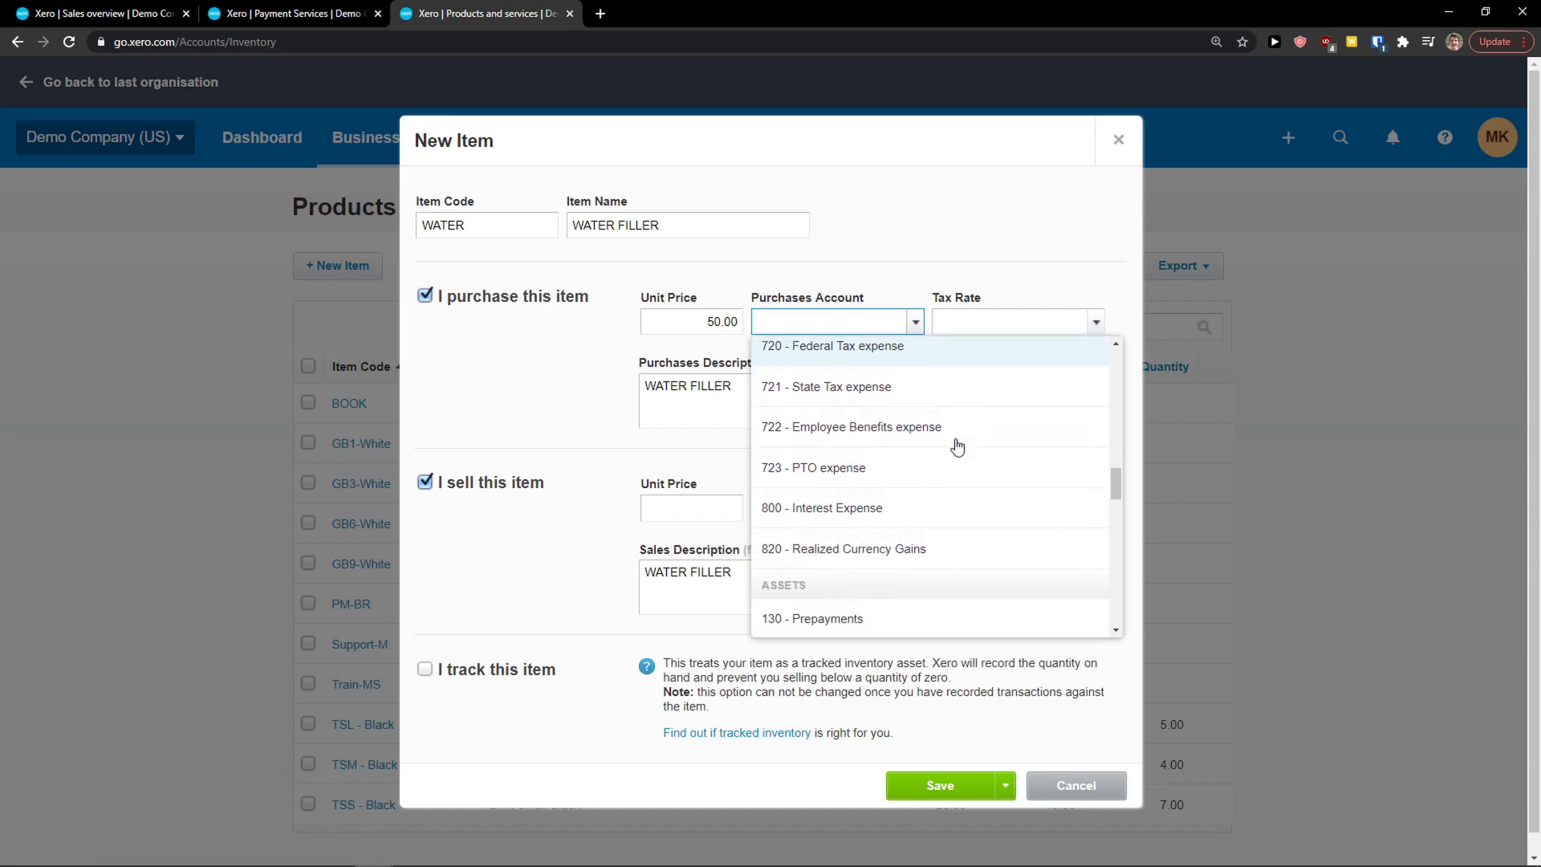
scroll(960, 411, "down", 1)
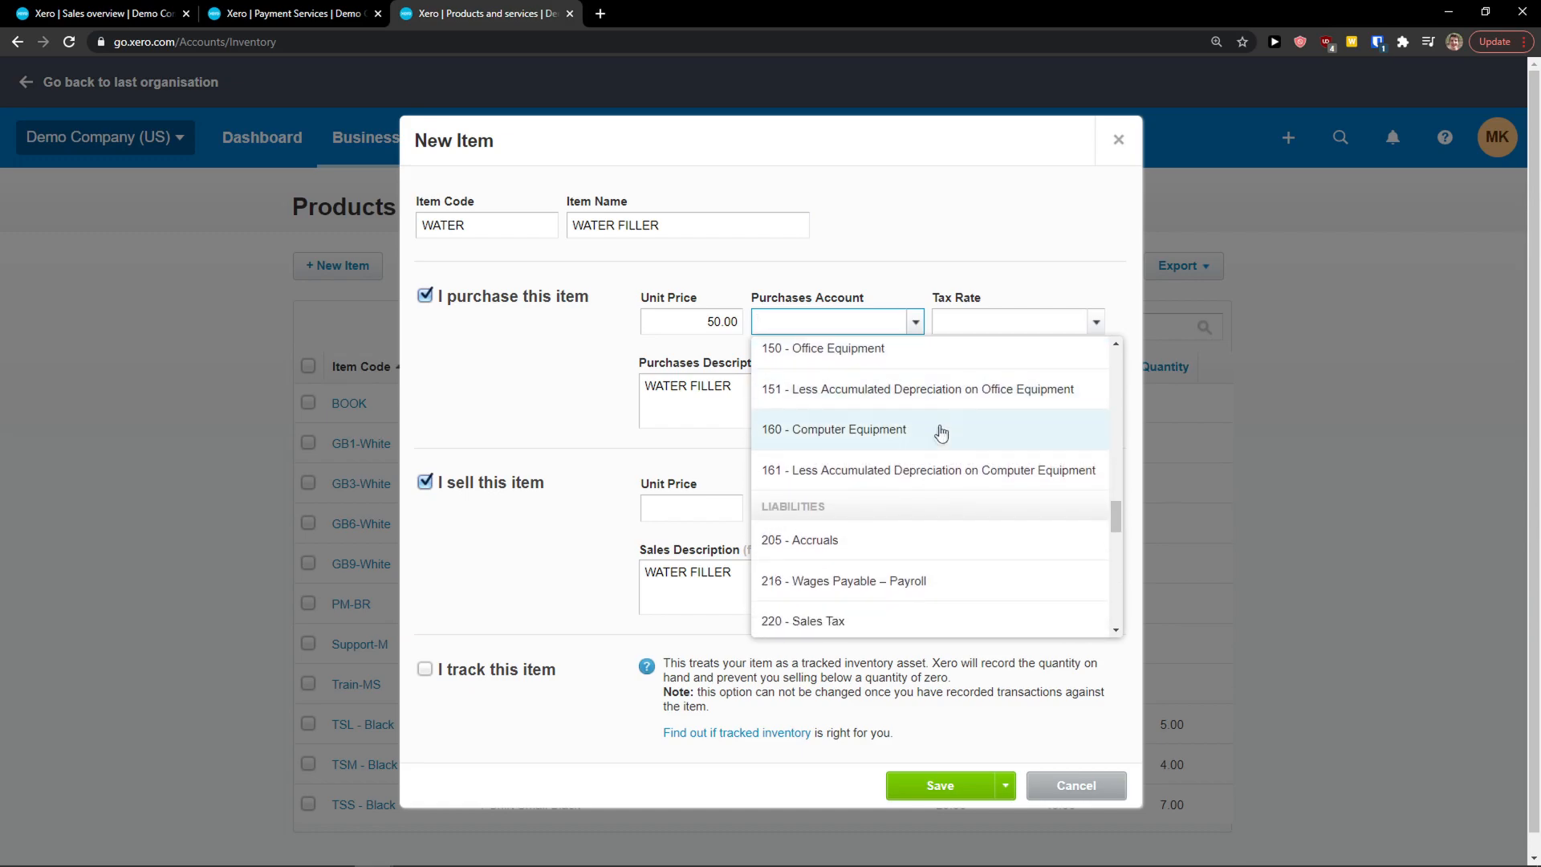
left_click(937, 432)
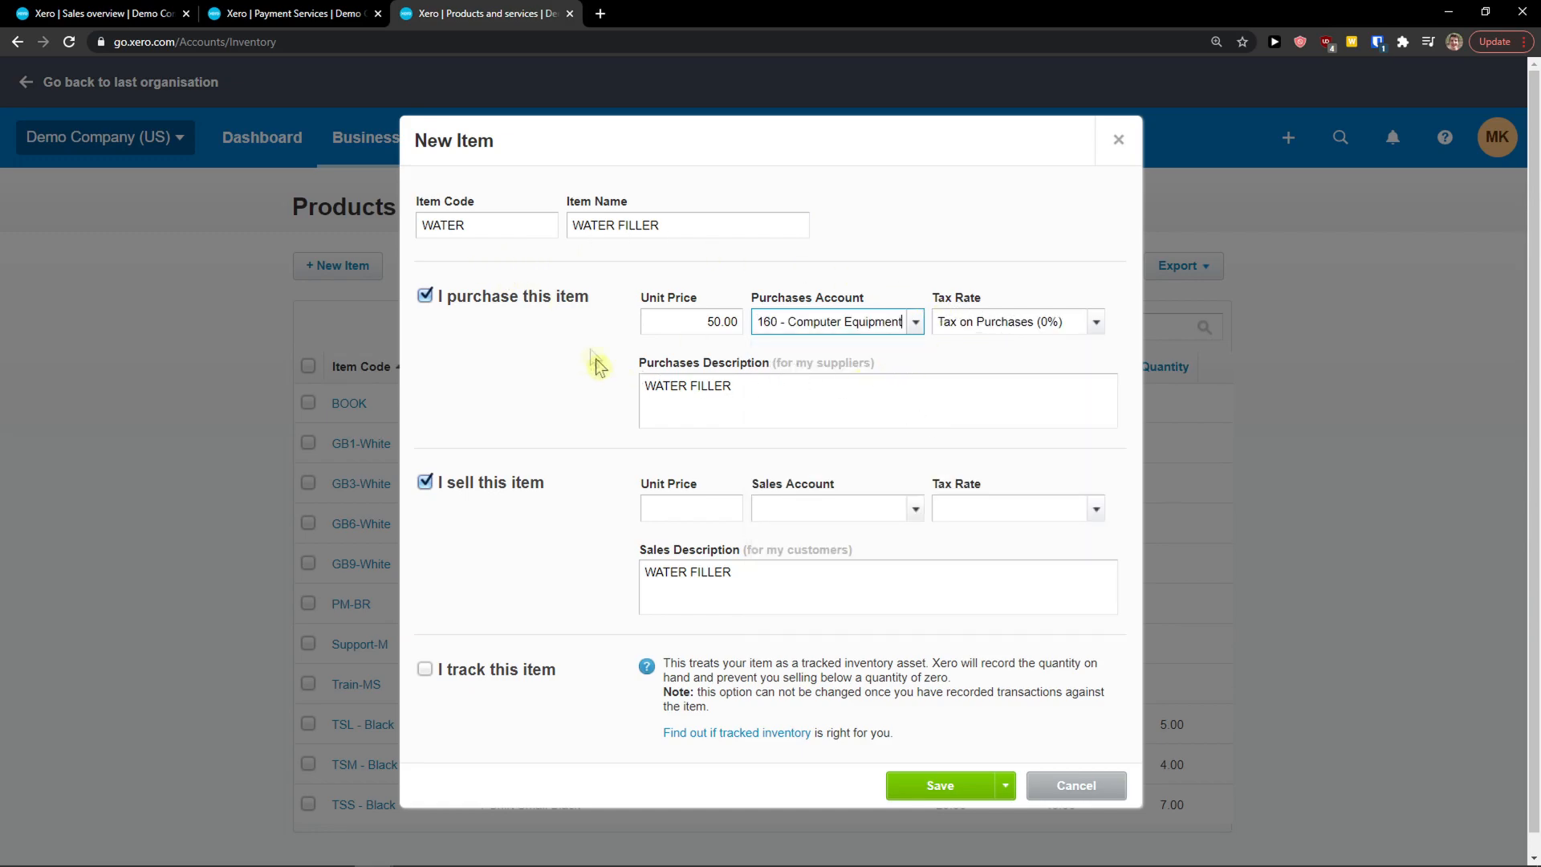
Set the item's sales unit price to 80 and its sales account to 400 - Sales, and save the item
left_click(722, 512)
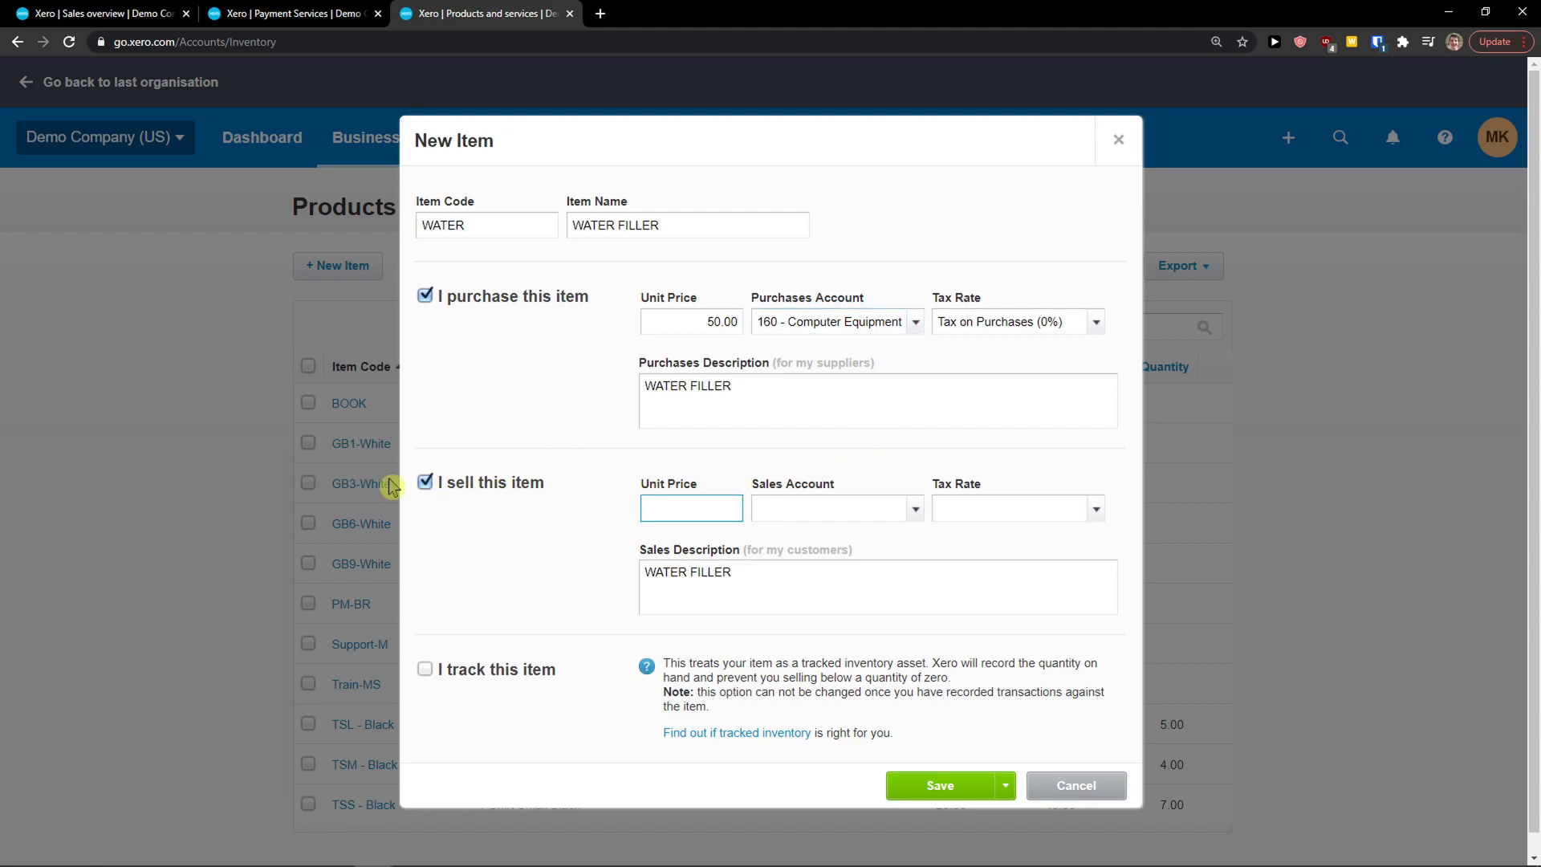
left_click(425, 482)
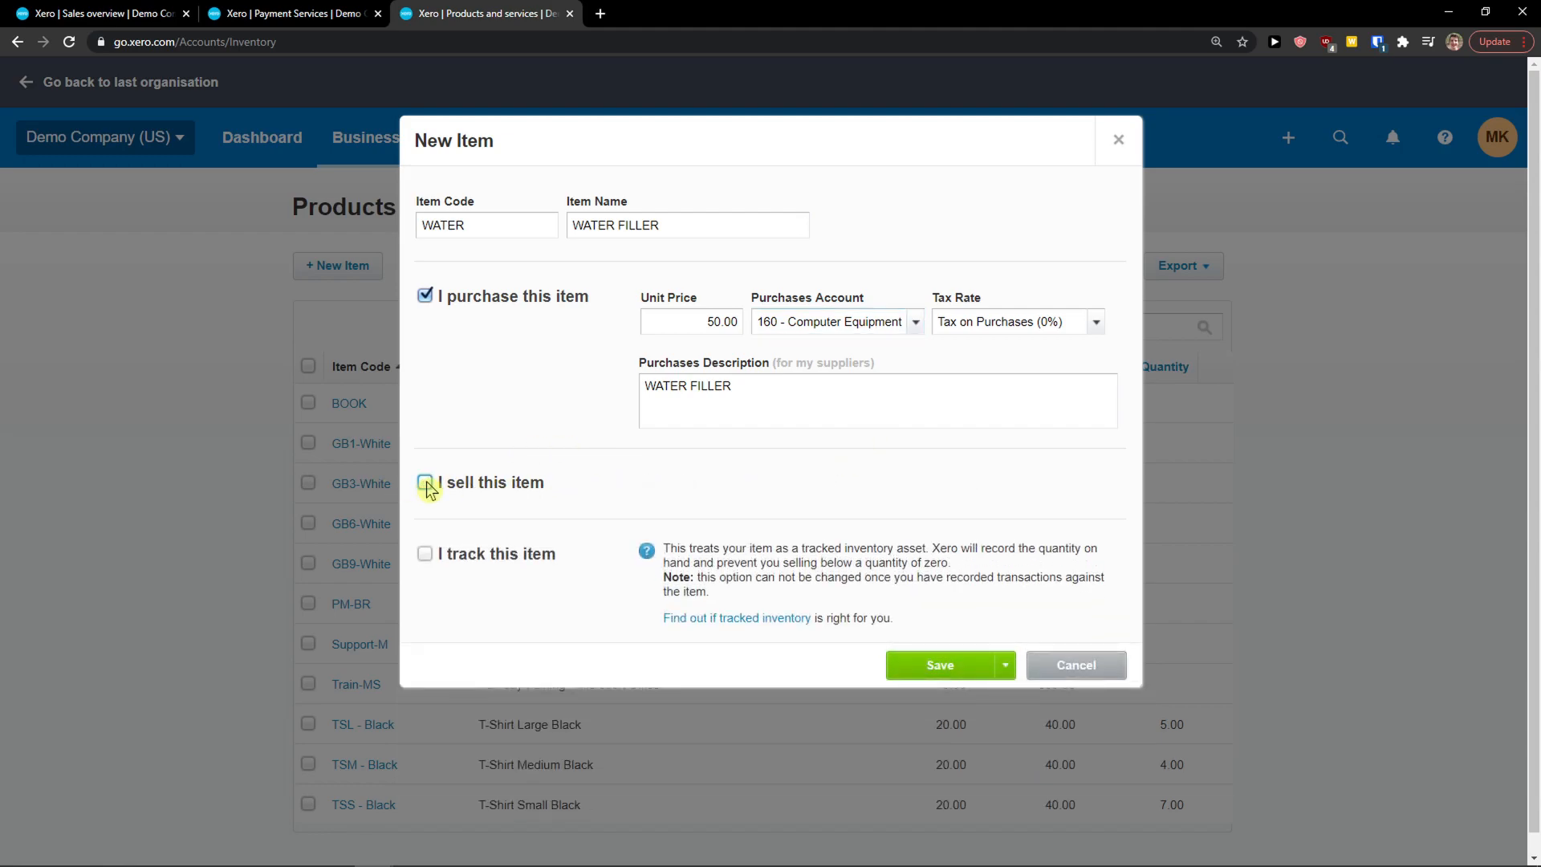
left_click(425, 482)
left_click(721, 505)
type("80")
key("Tab")
left_click(915, 512)
scroll(1035, 578, "down", 3)
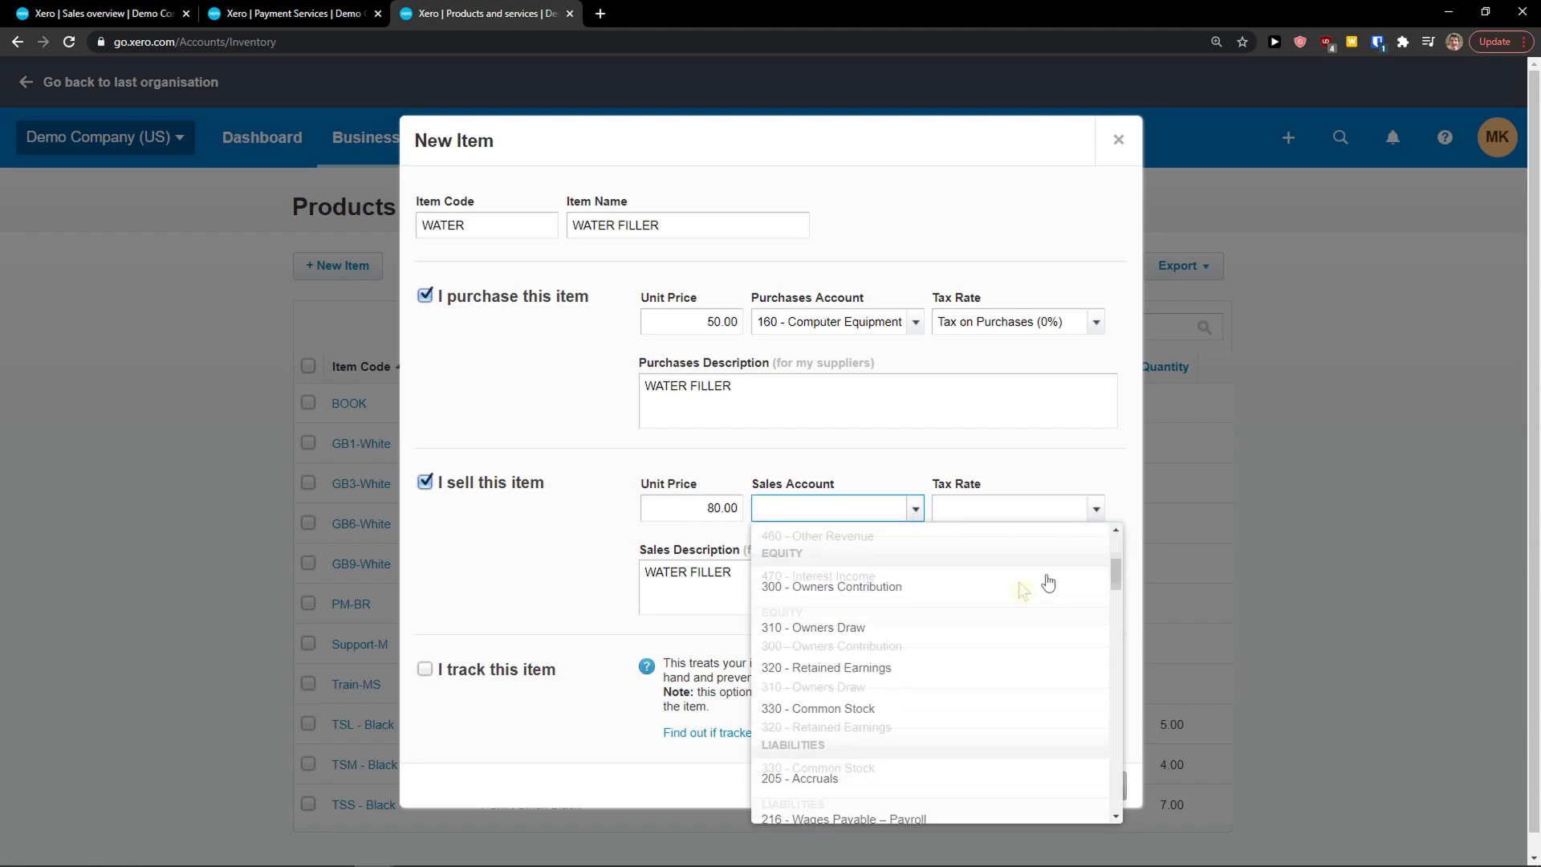
left_click_drag(1117, 571, 1108, 557)
left_click(1006, 602)
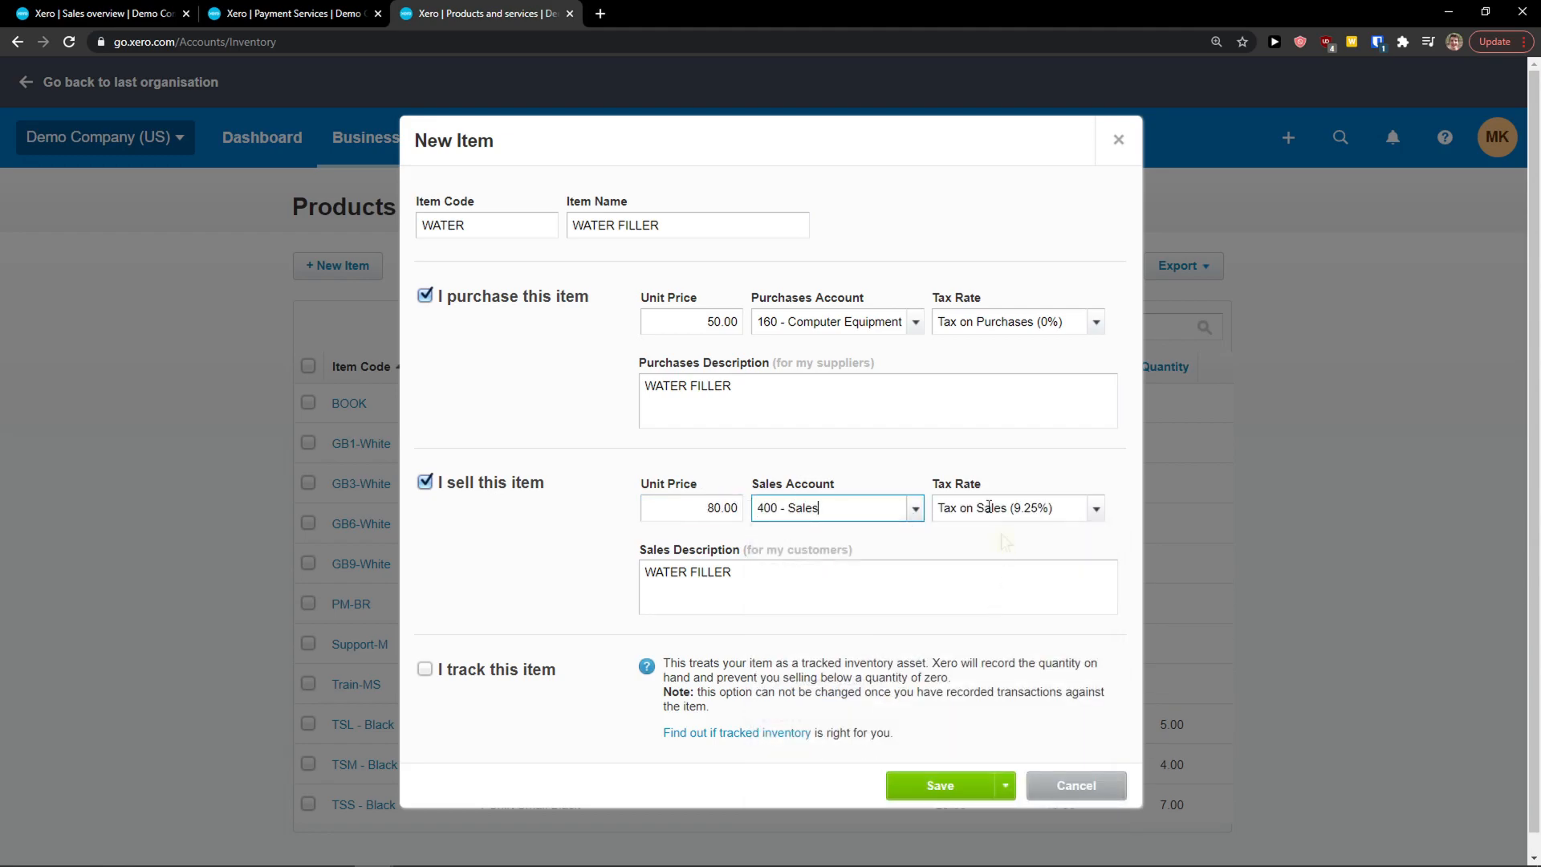
left_click(969, 506)
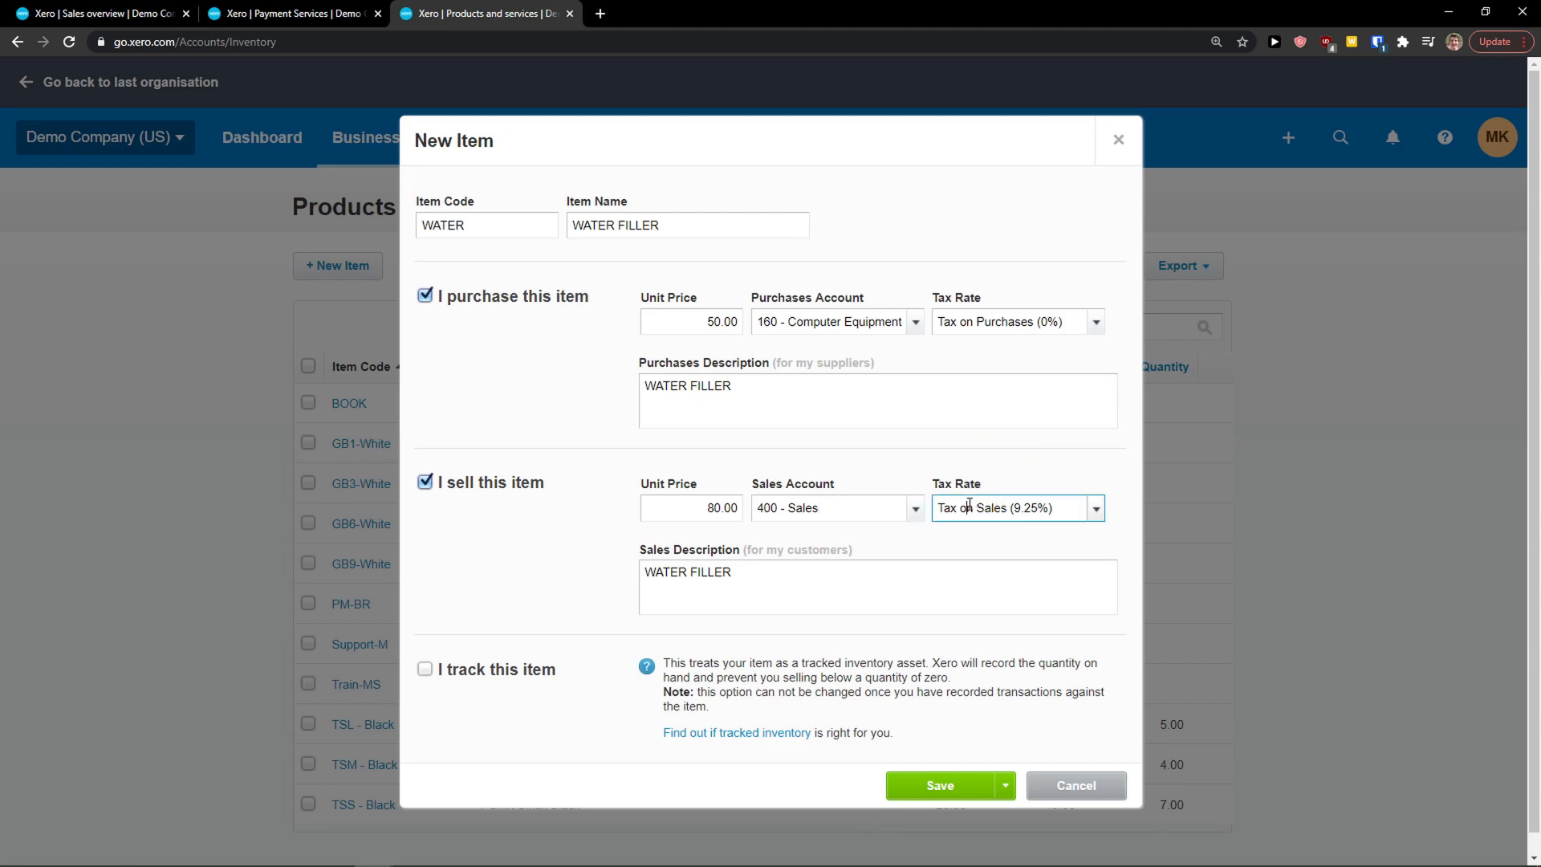
left_click(737, 582)
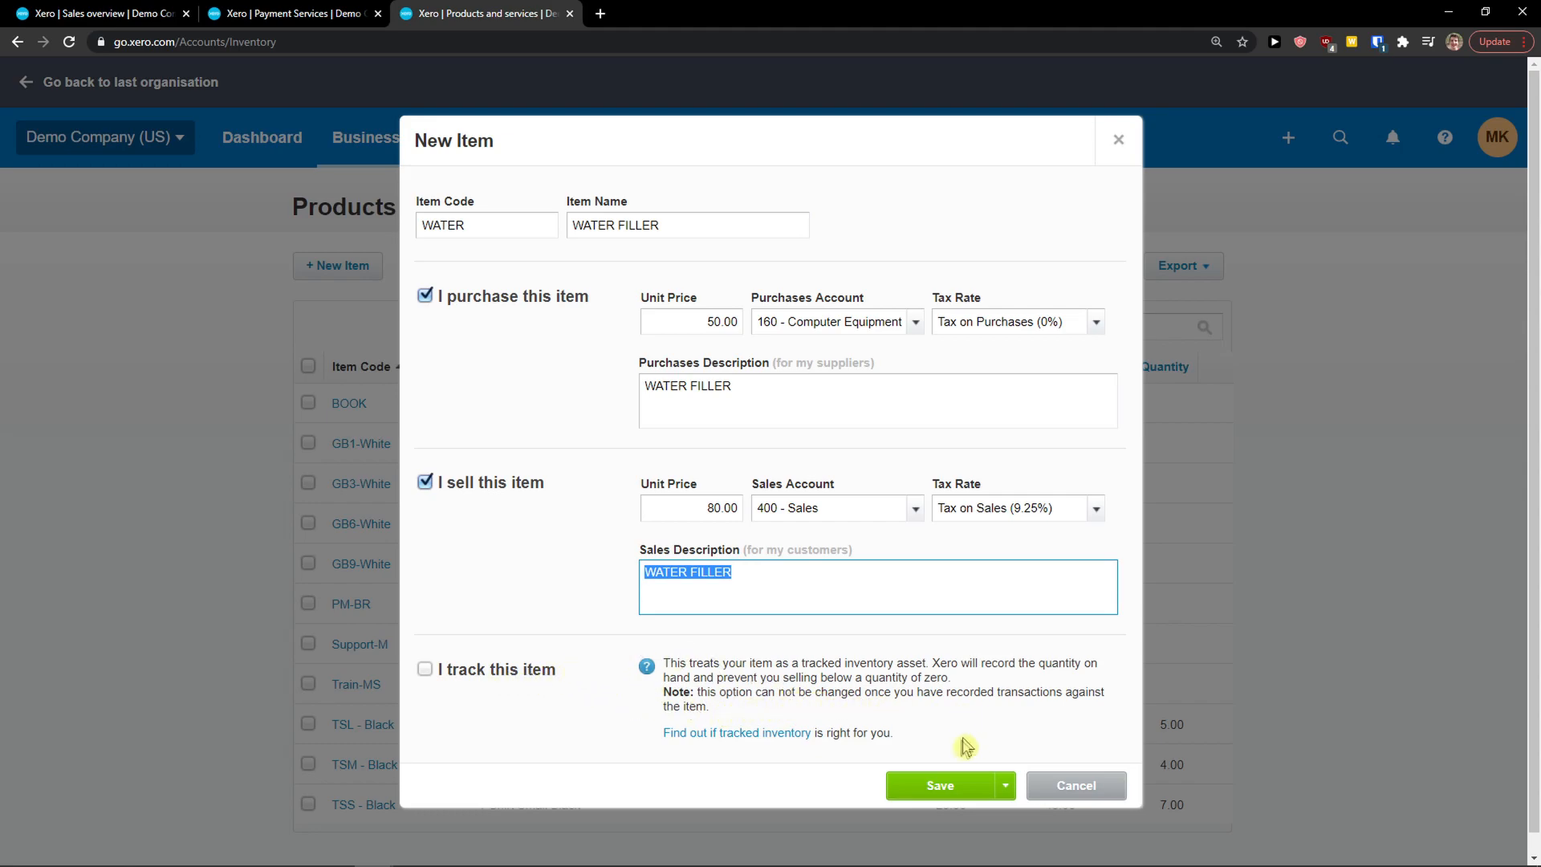
left_click(935, 788)
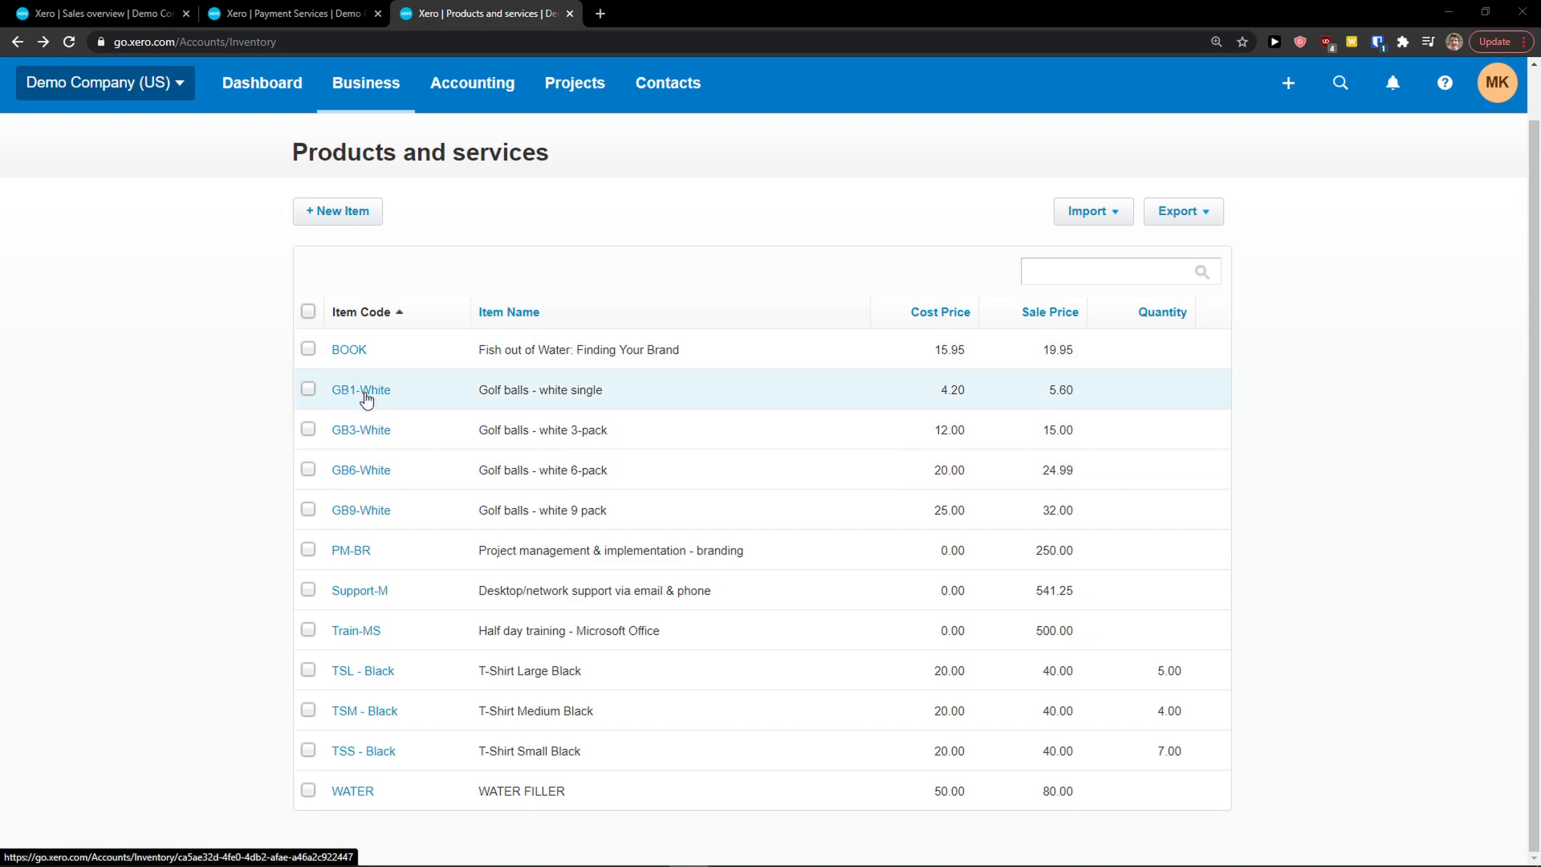
Open the BOOK item and look over its details and the available item options
left_click(350, 352)
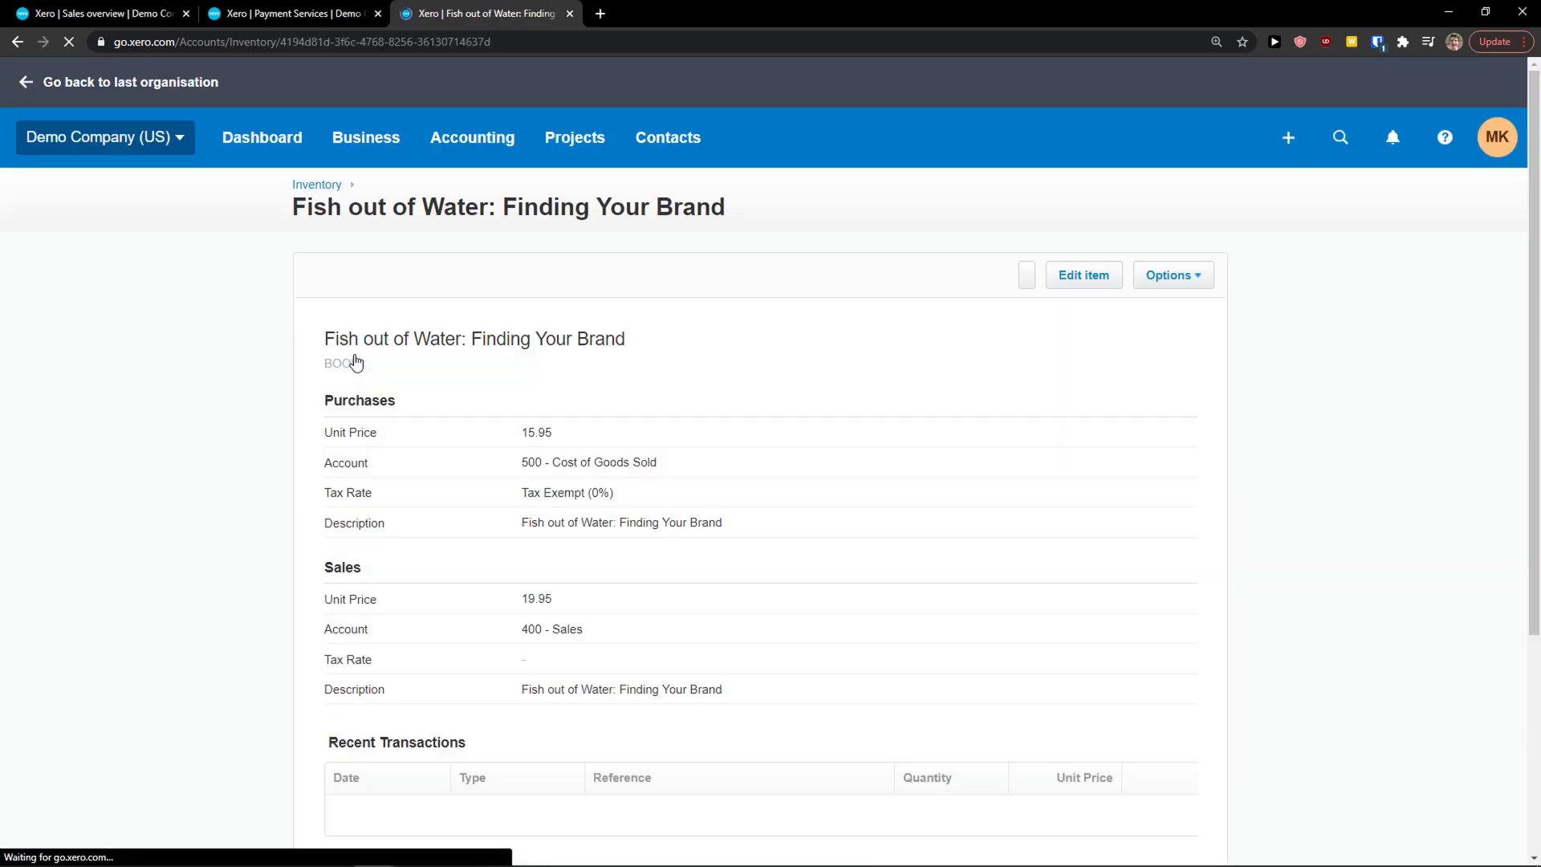
scroll(271, 359, "down", 1)
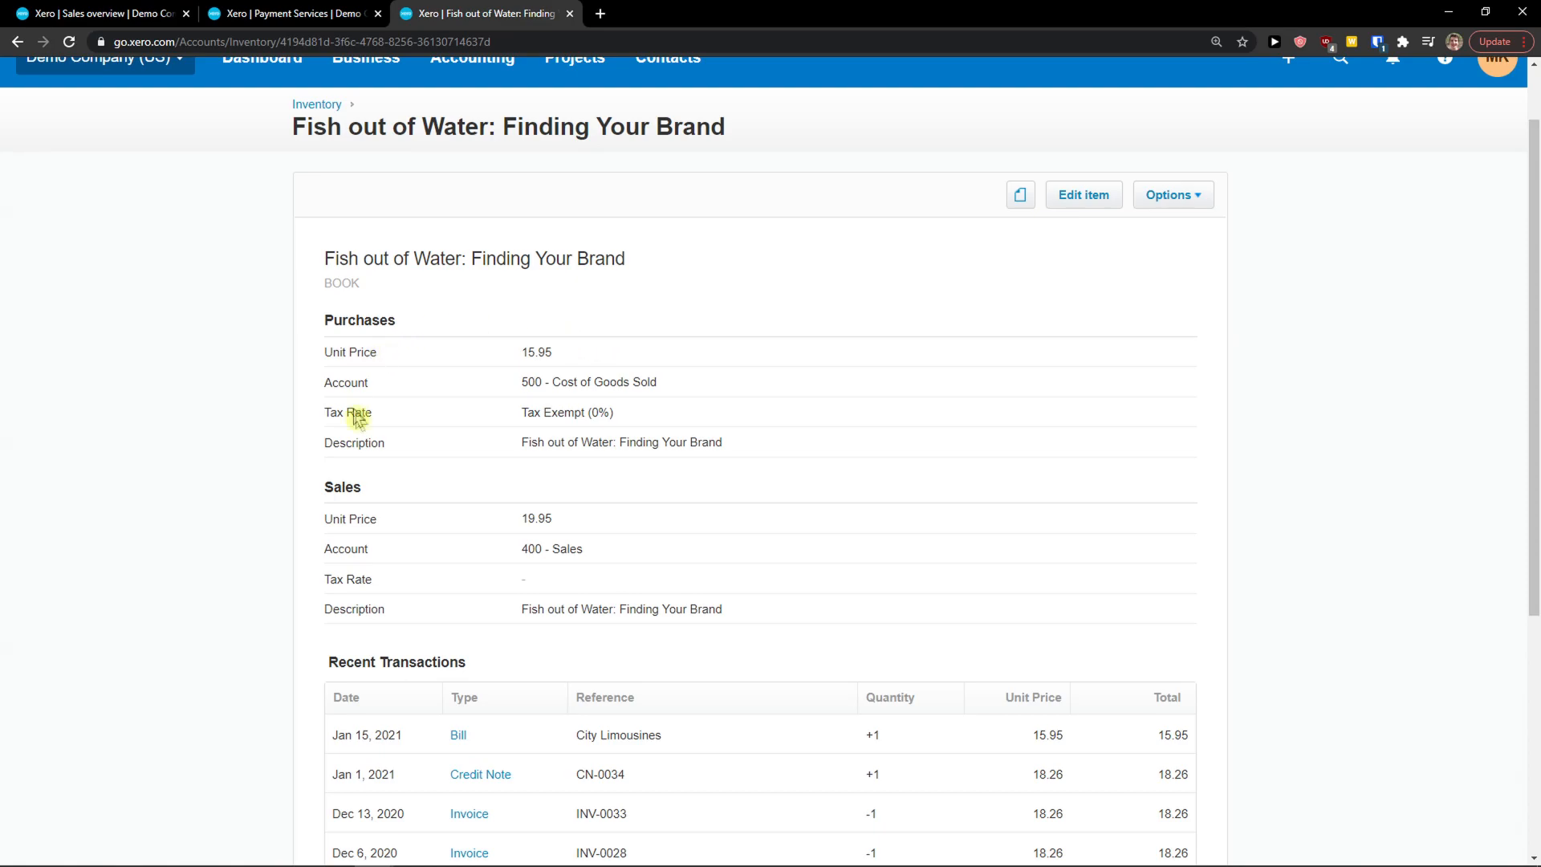
scroll(369, 432, "down", 1)
scroll(1124, 310, "up", 2)
scroll(1018, 233, "down", 1)
left_click(1018, 197)
left_click(1177, 206)
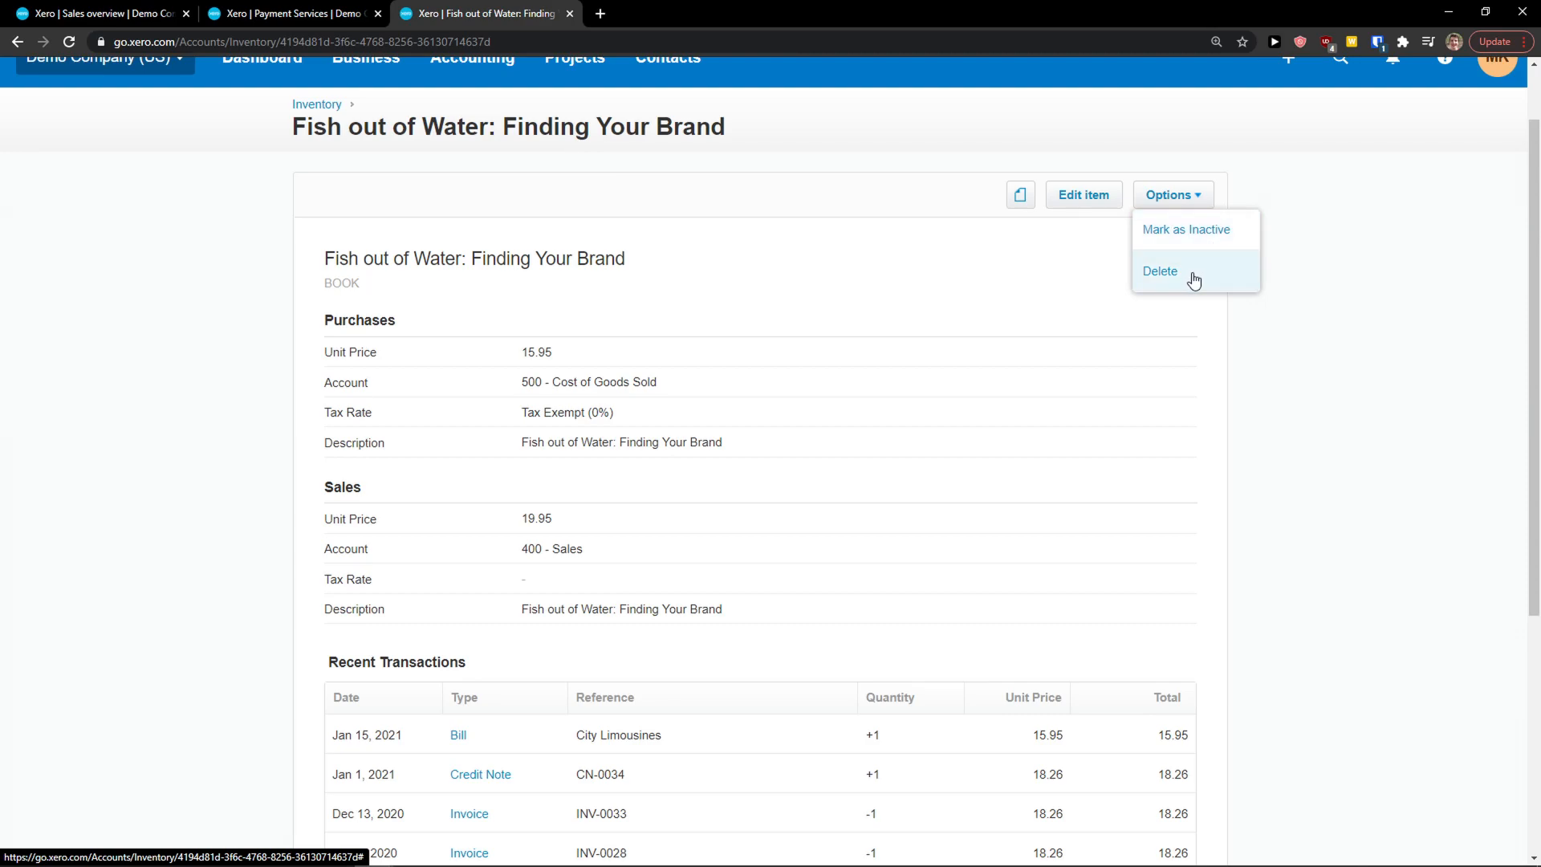
left_click(752, 309)
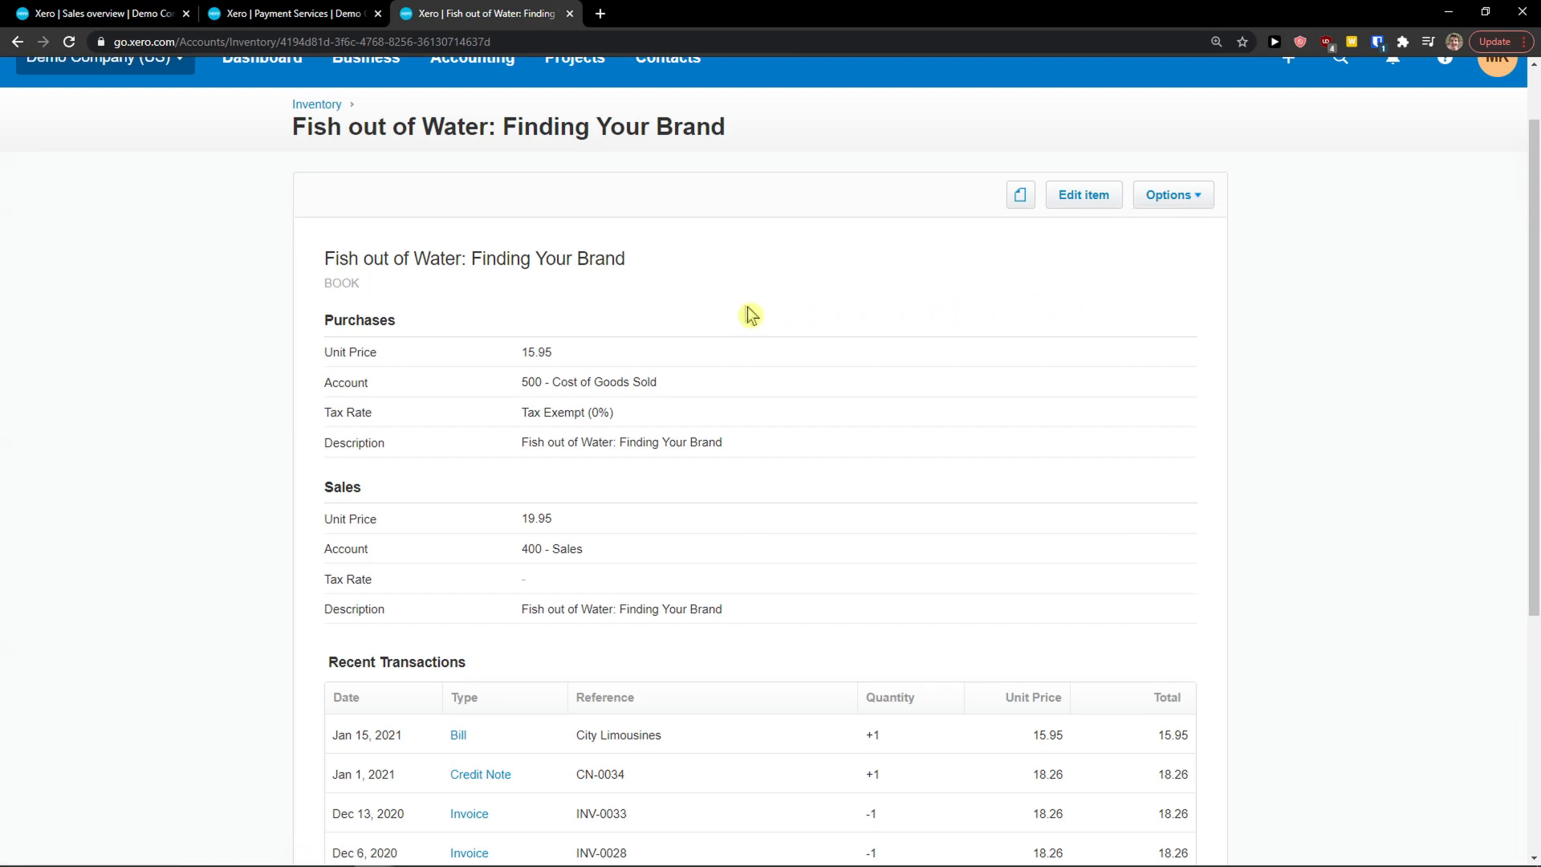
Examine the book item's purchase and sales details and its recent transactions
left_click_drag(333, 353, 582, 360)
scroll(447, 425, "down", 1)
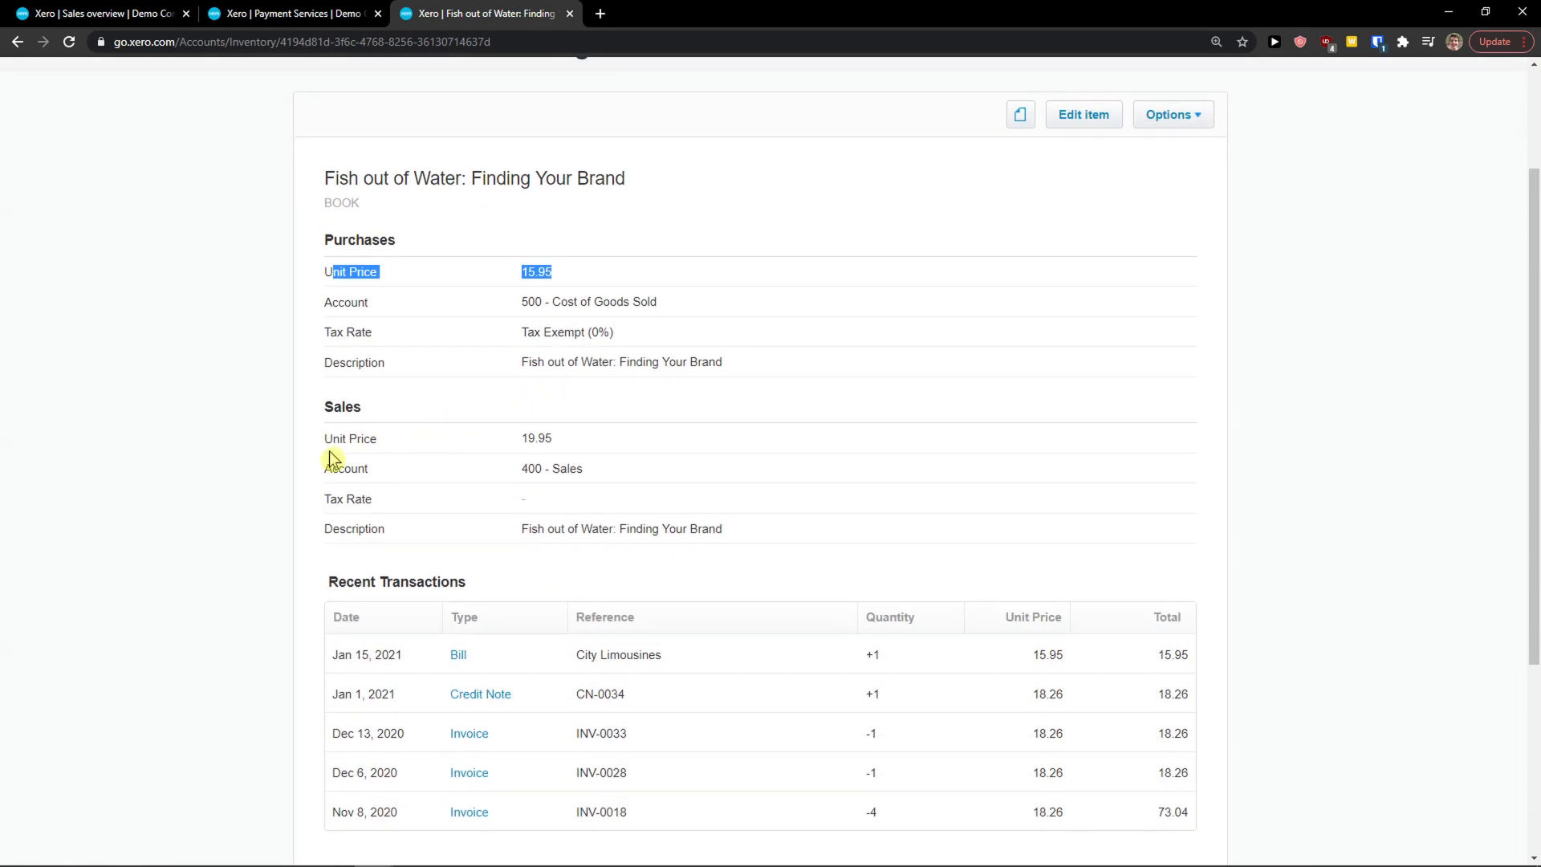
left_click(615, 478)
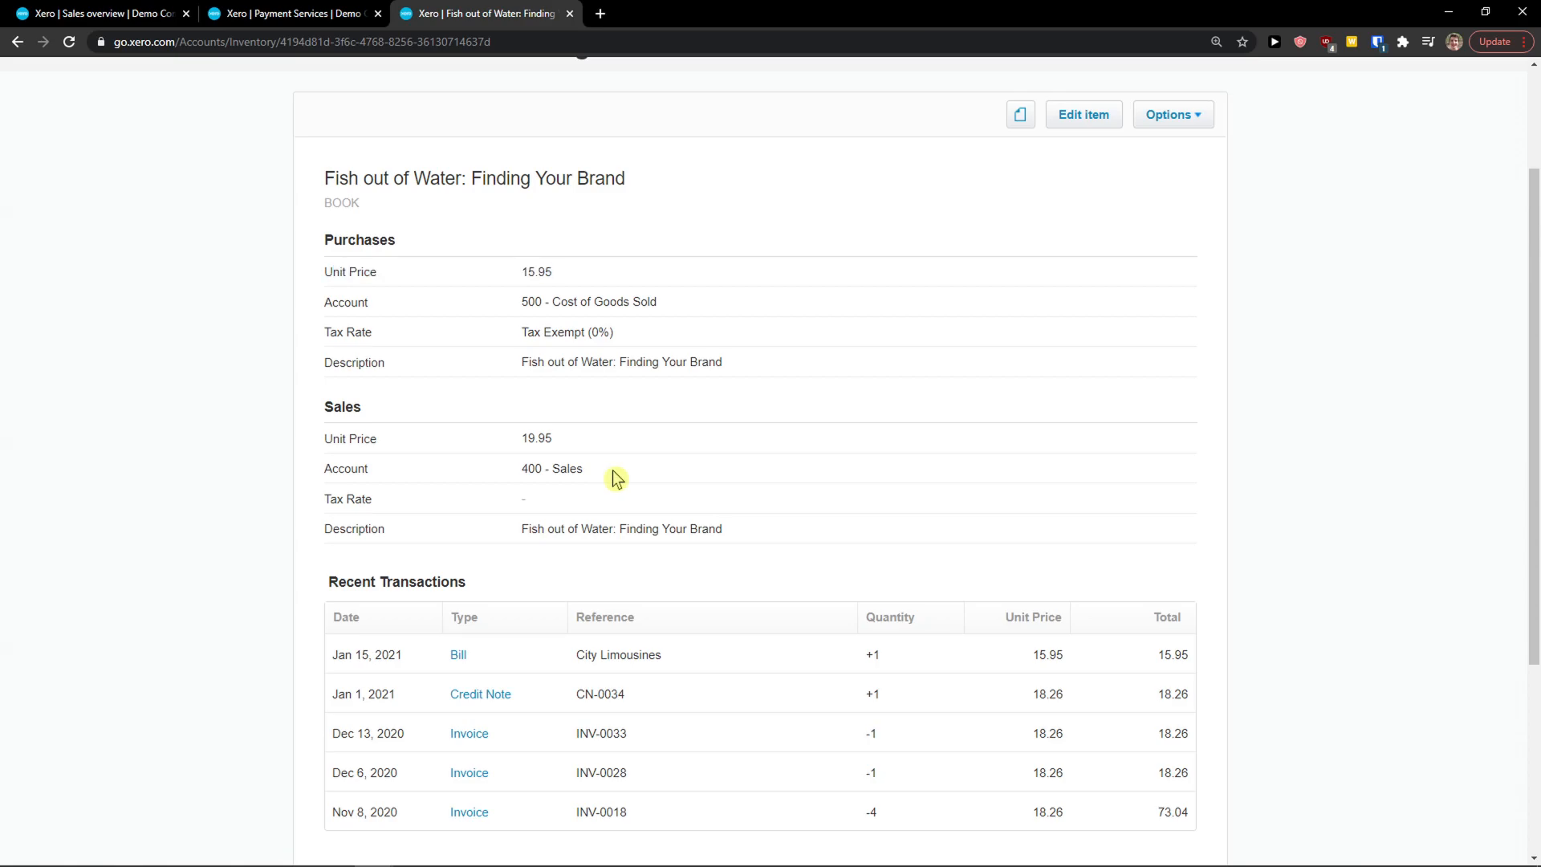
scroll(513, 461, "down", 2)
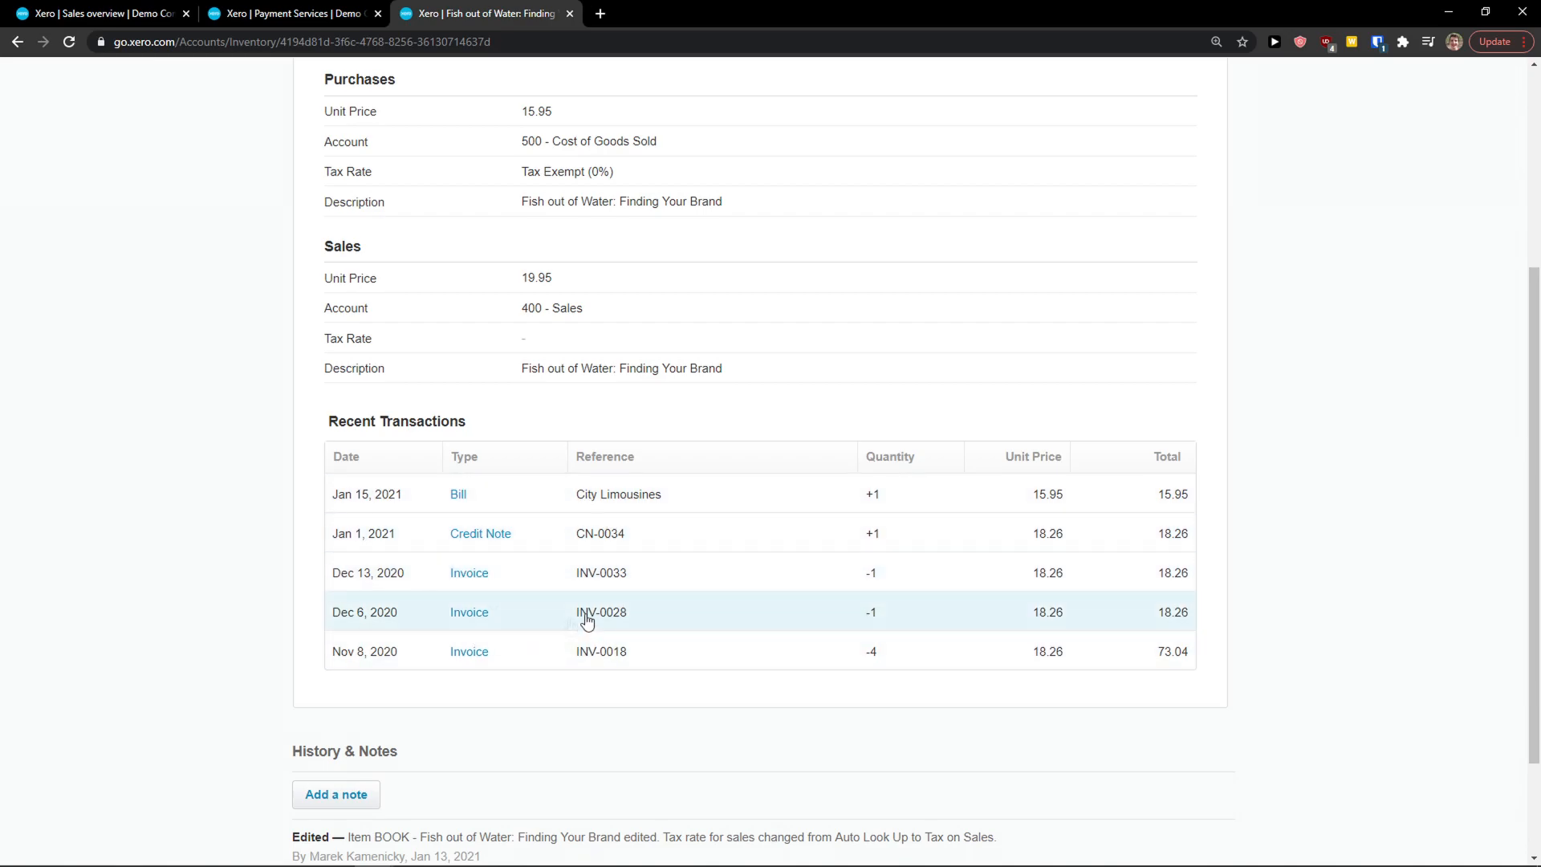
scroll(634, 634, "up", 2)
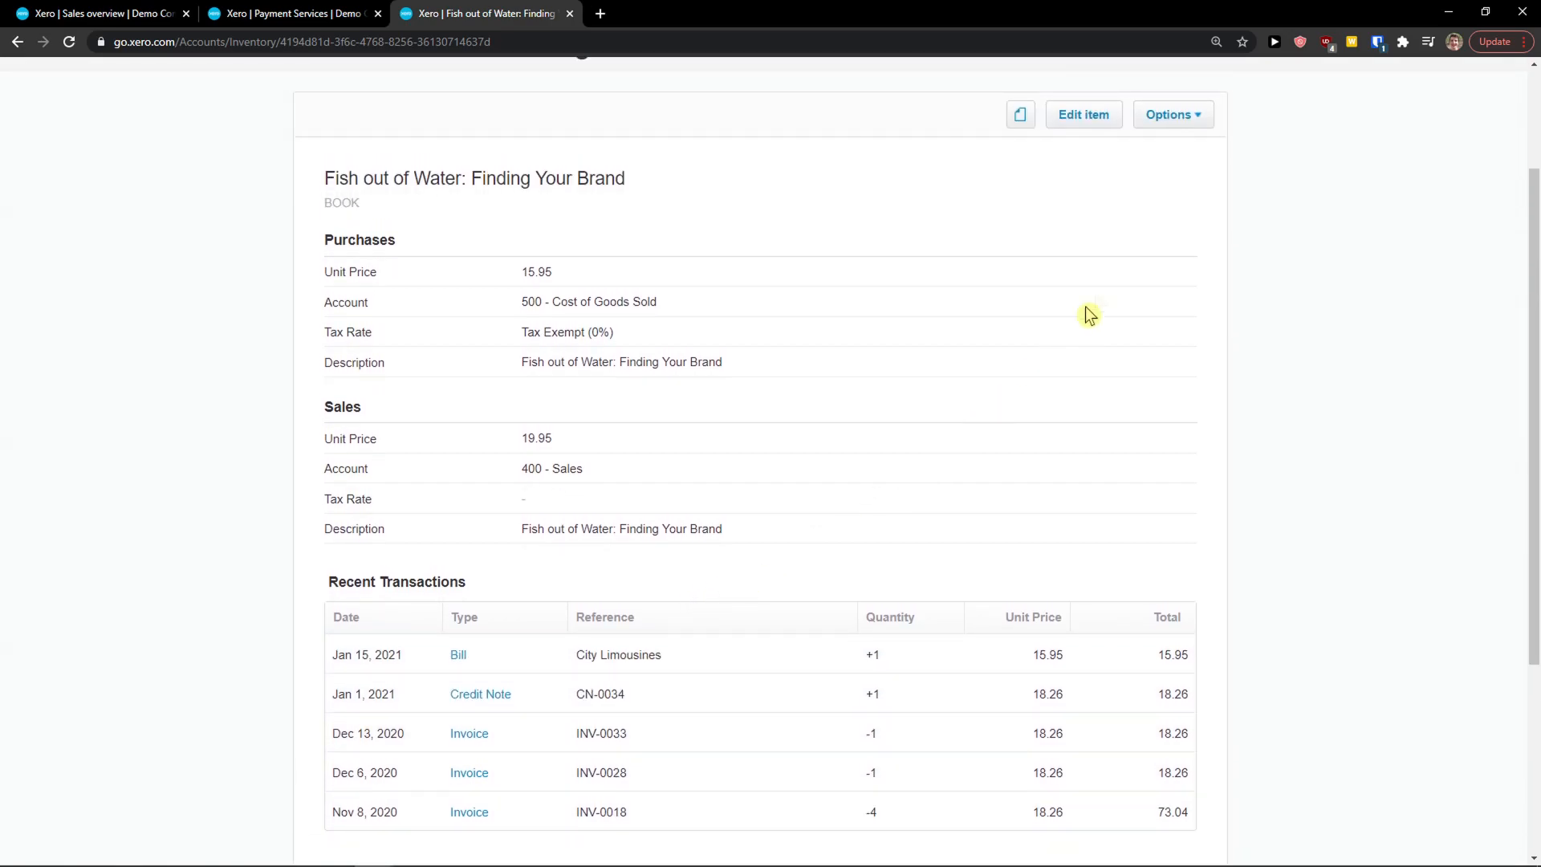
Open the book item for editing to review its price, account and tax fields, and cancel without saving
left_click(1081, 118)
scroll(764, 488, "down", 2)
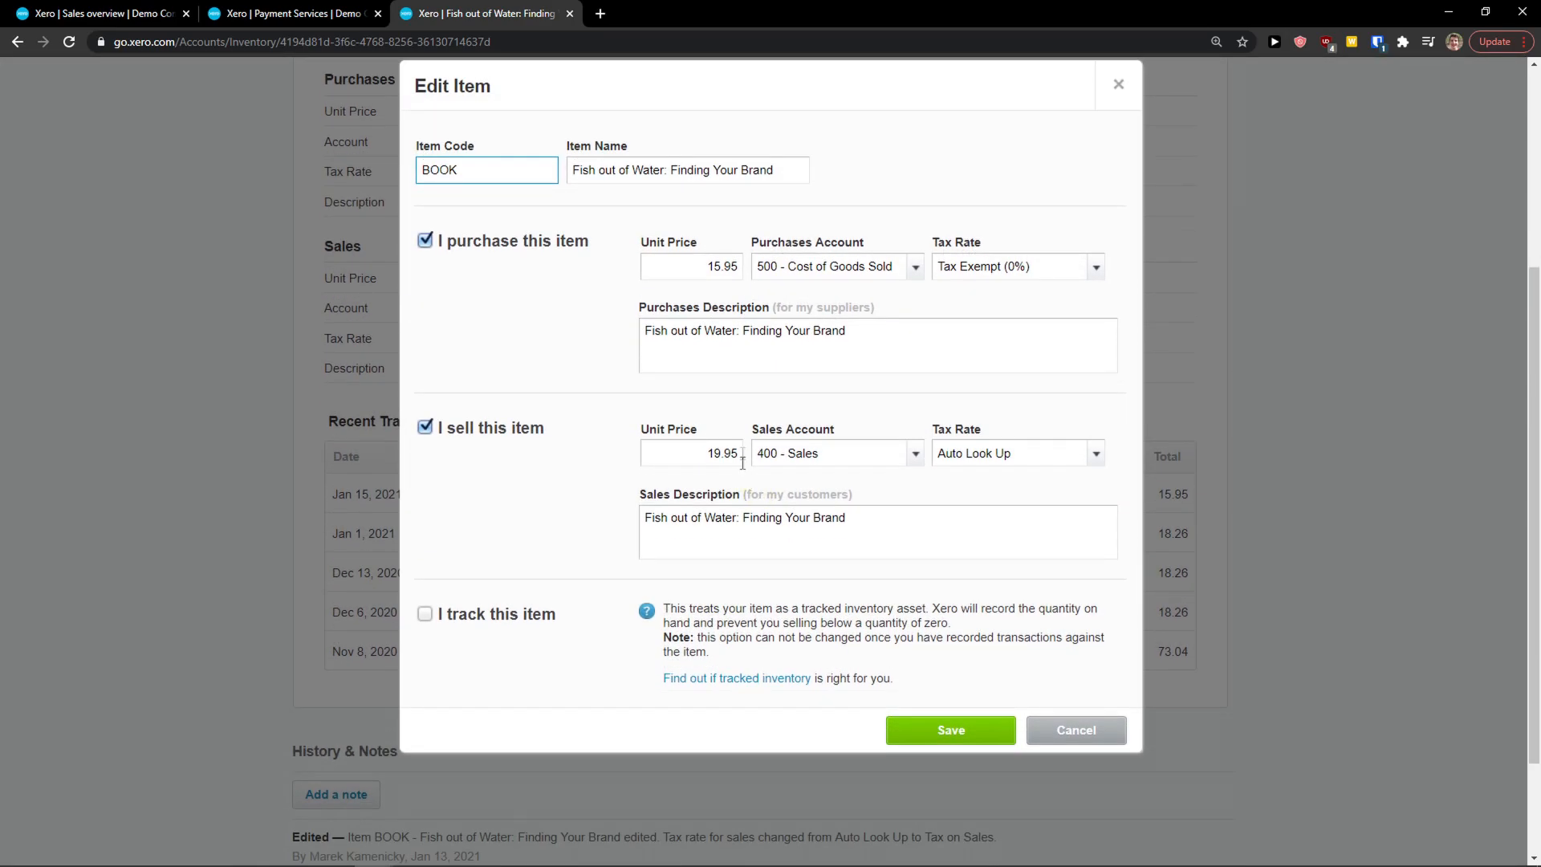
left_click(690, 271)
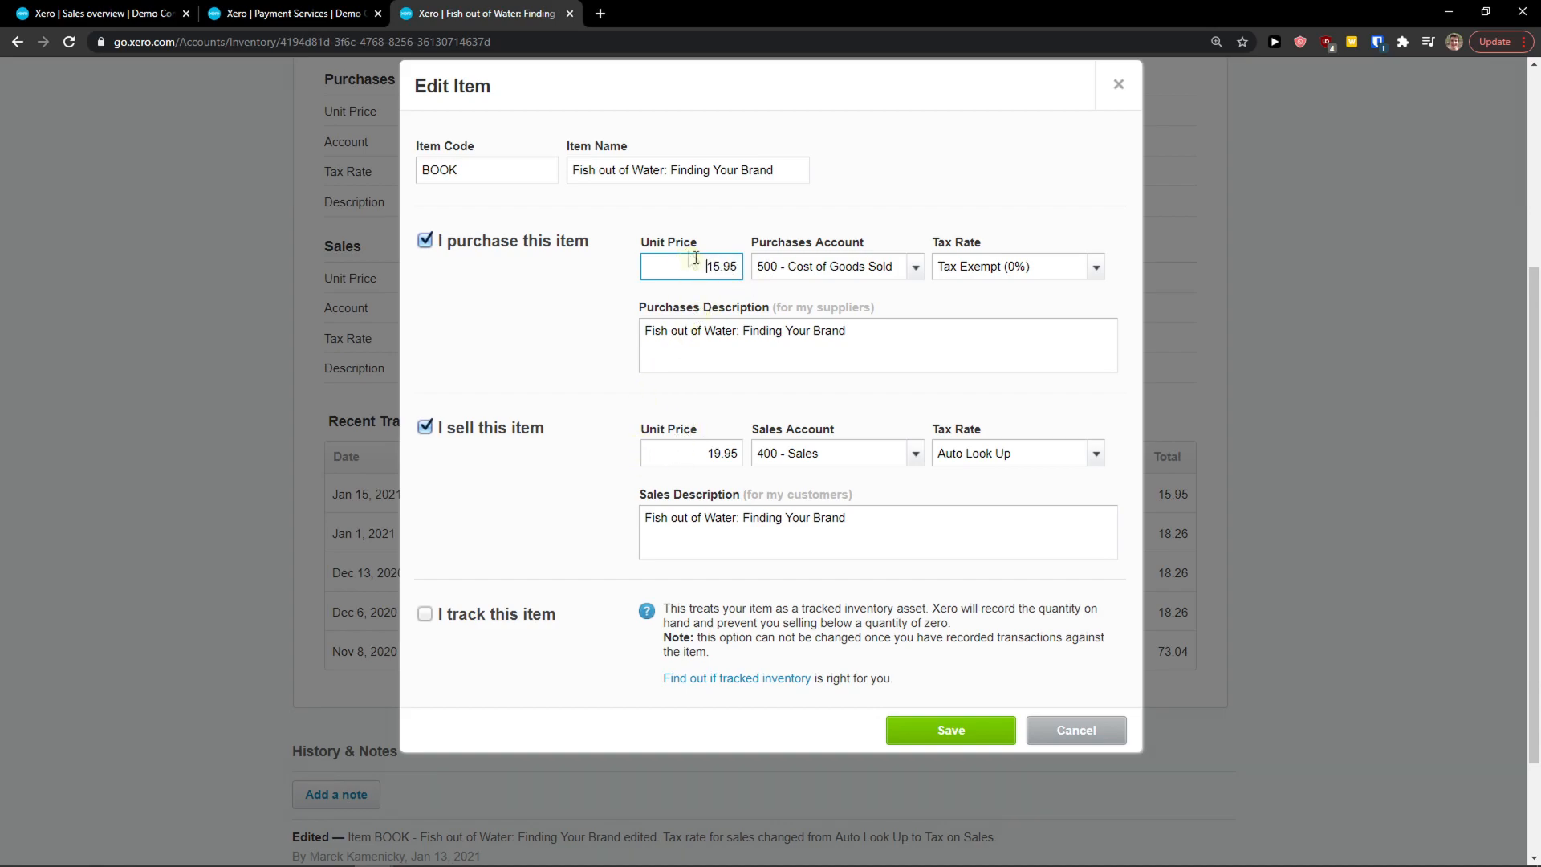
left_click(1077, 729)
scroll(883, 646, "up", 4)
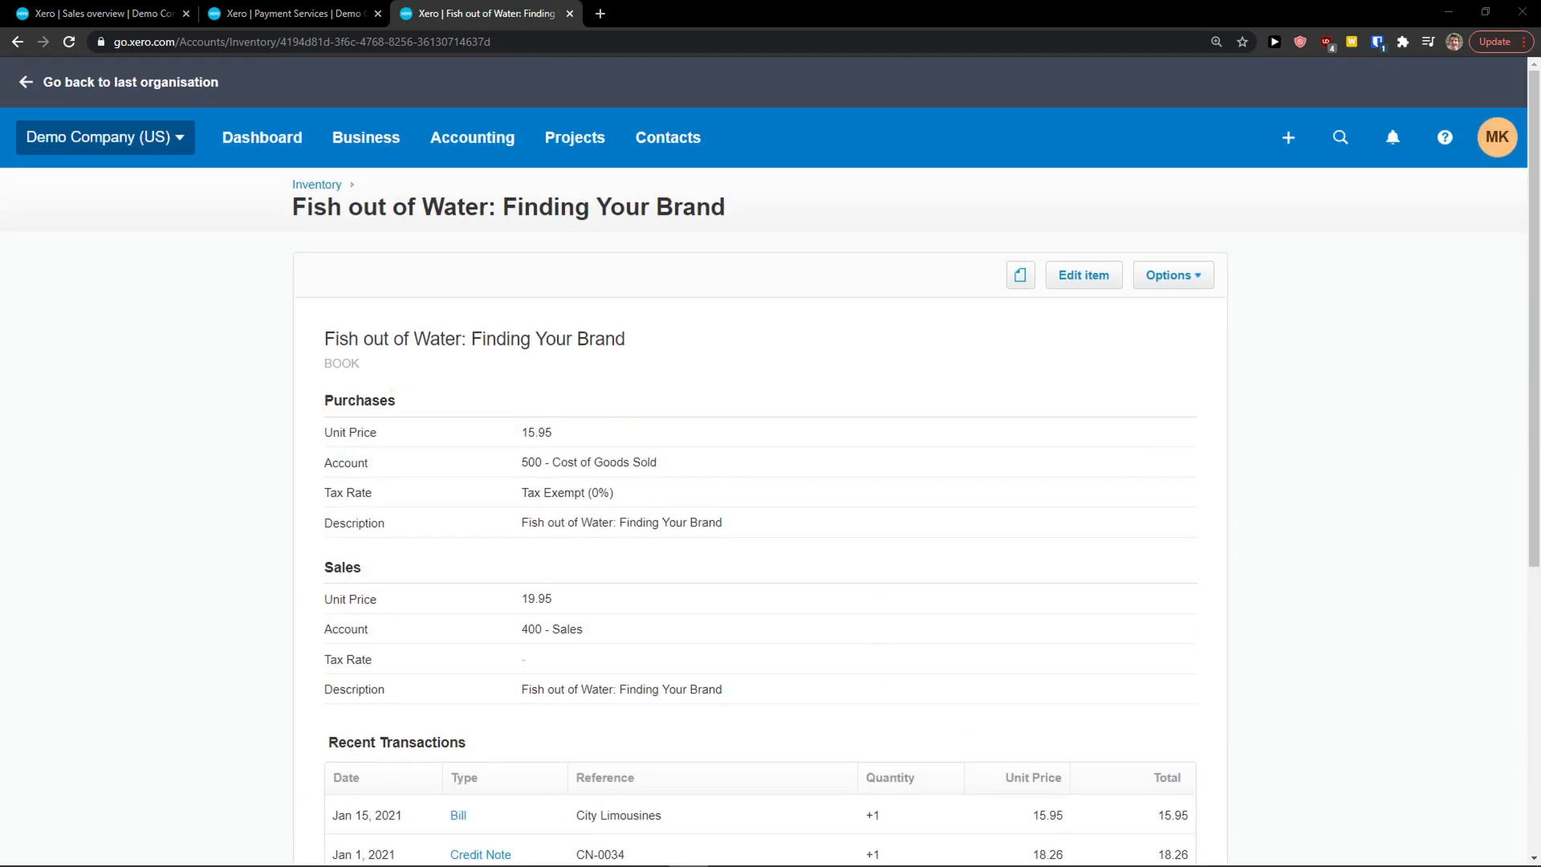
Open the Bank accounts page, hide its help banner and highlight the checking account's Statement Balance label
left_click(471, 155)
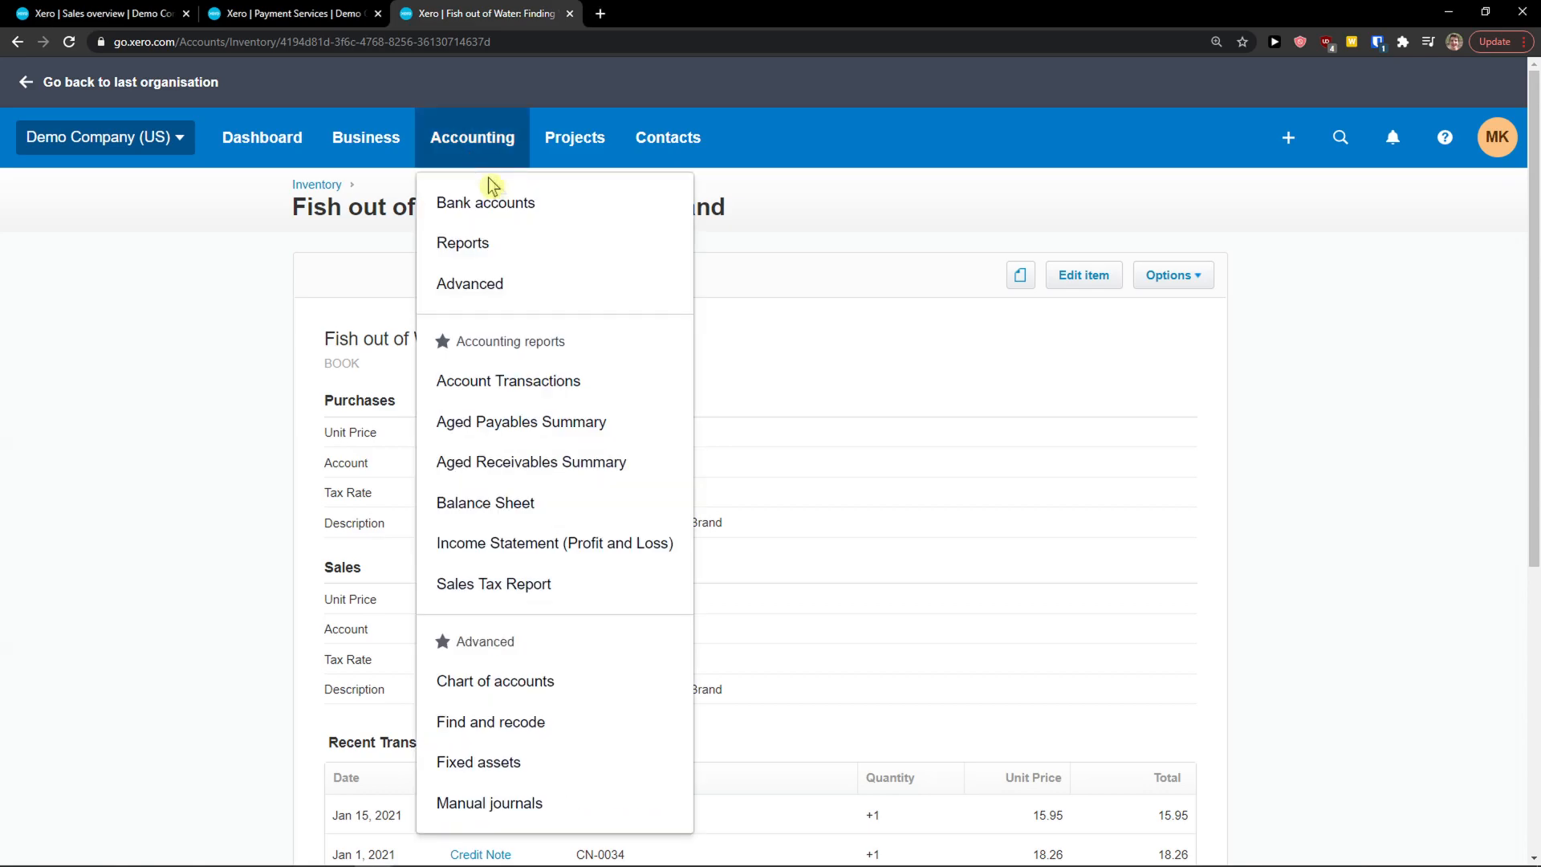
left_click(265, 320)
left_click(486, 160)
left_click(484, 204)
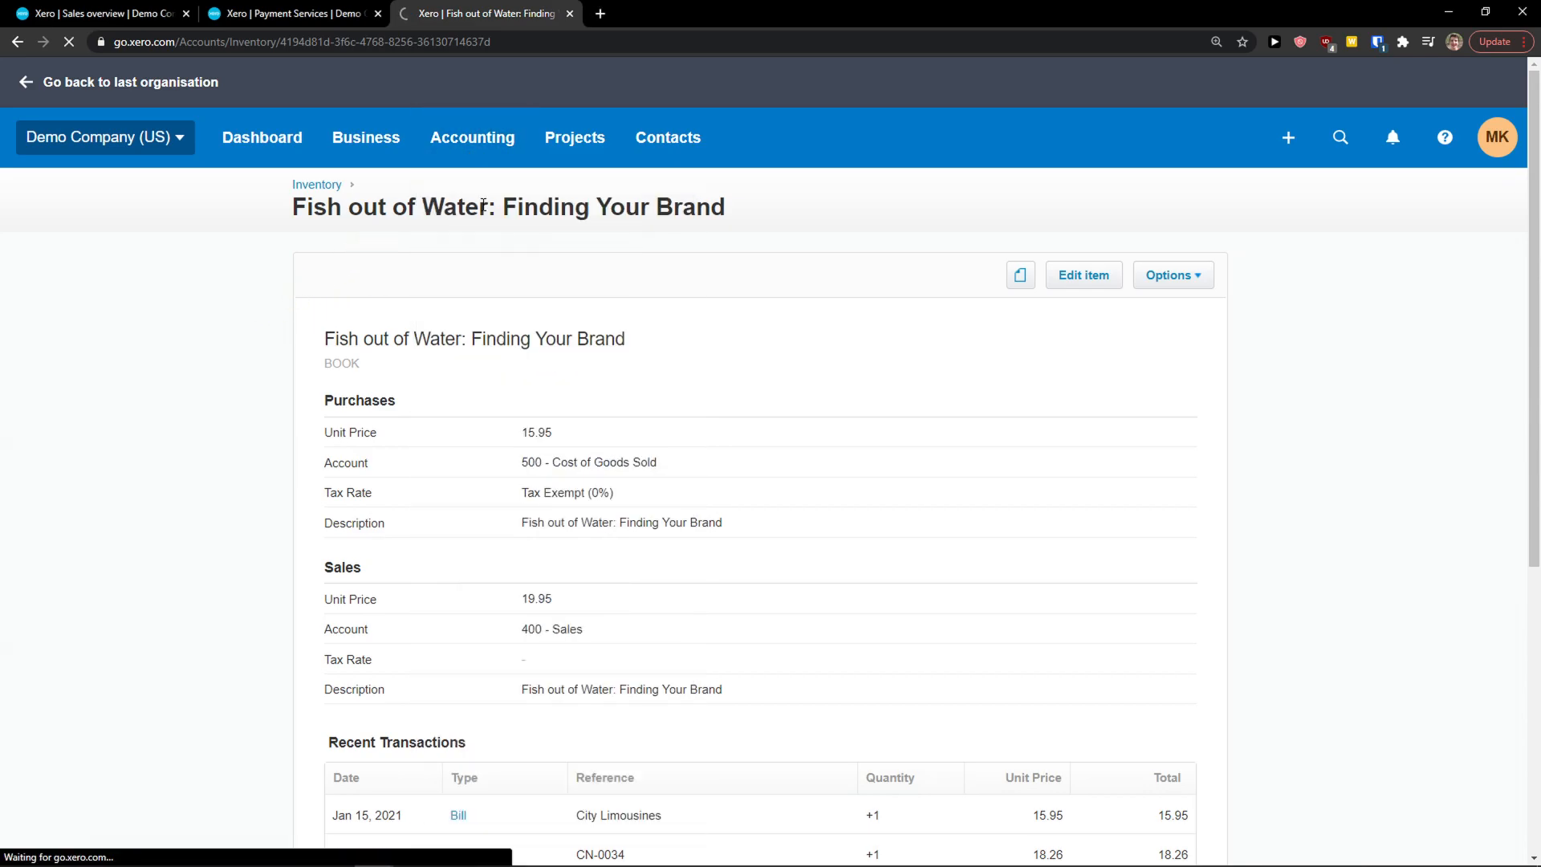
scroll(269, 303, "down", 1)
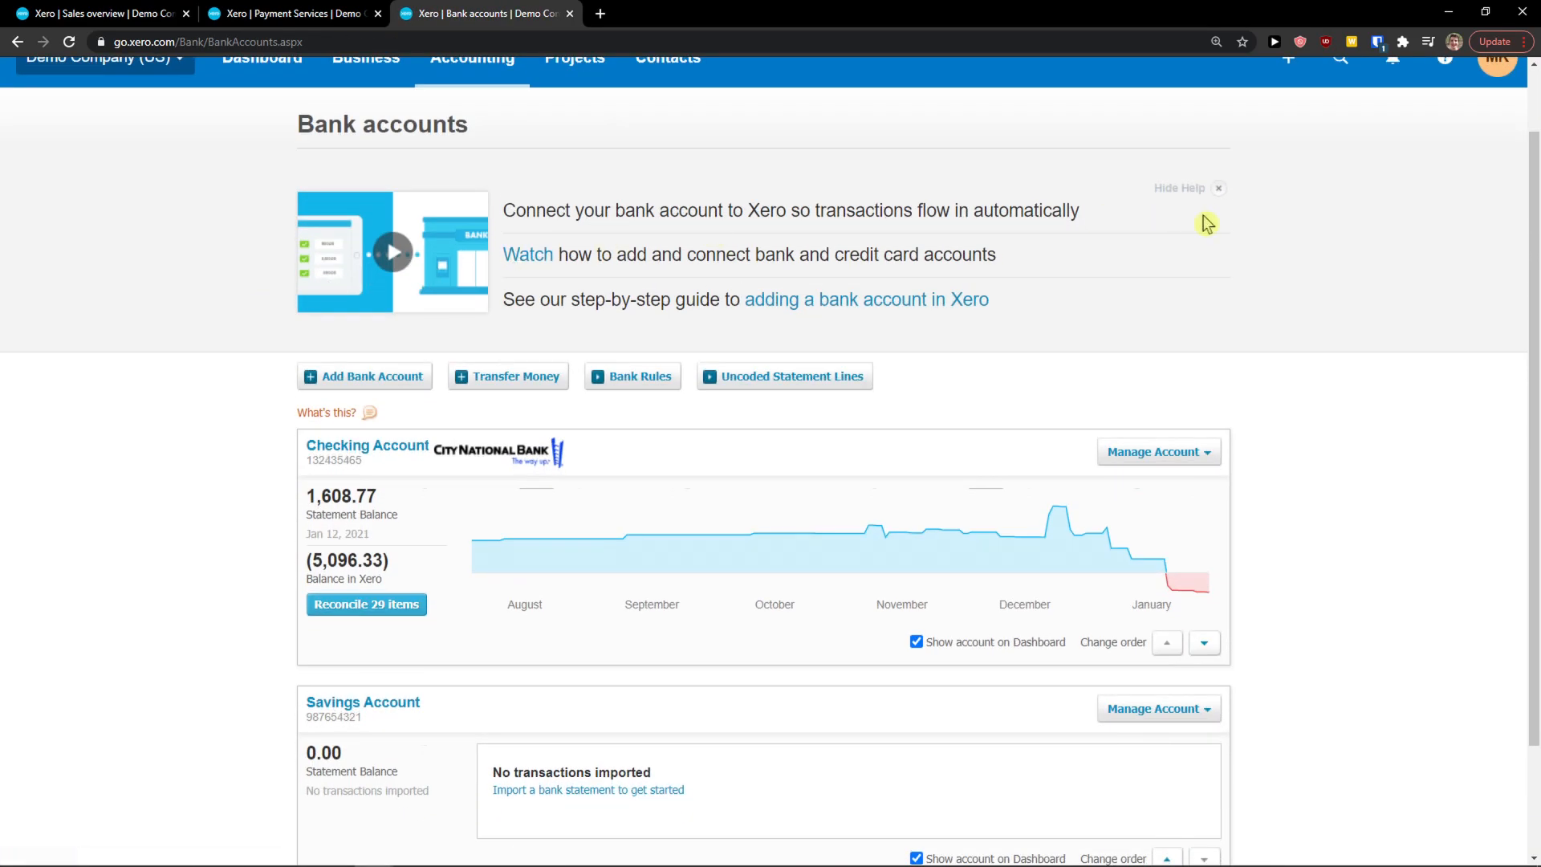
left_click(1214, 195)
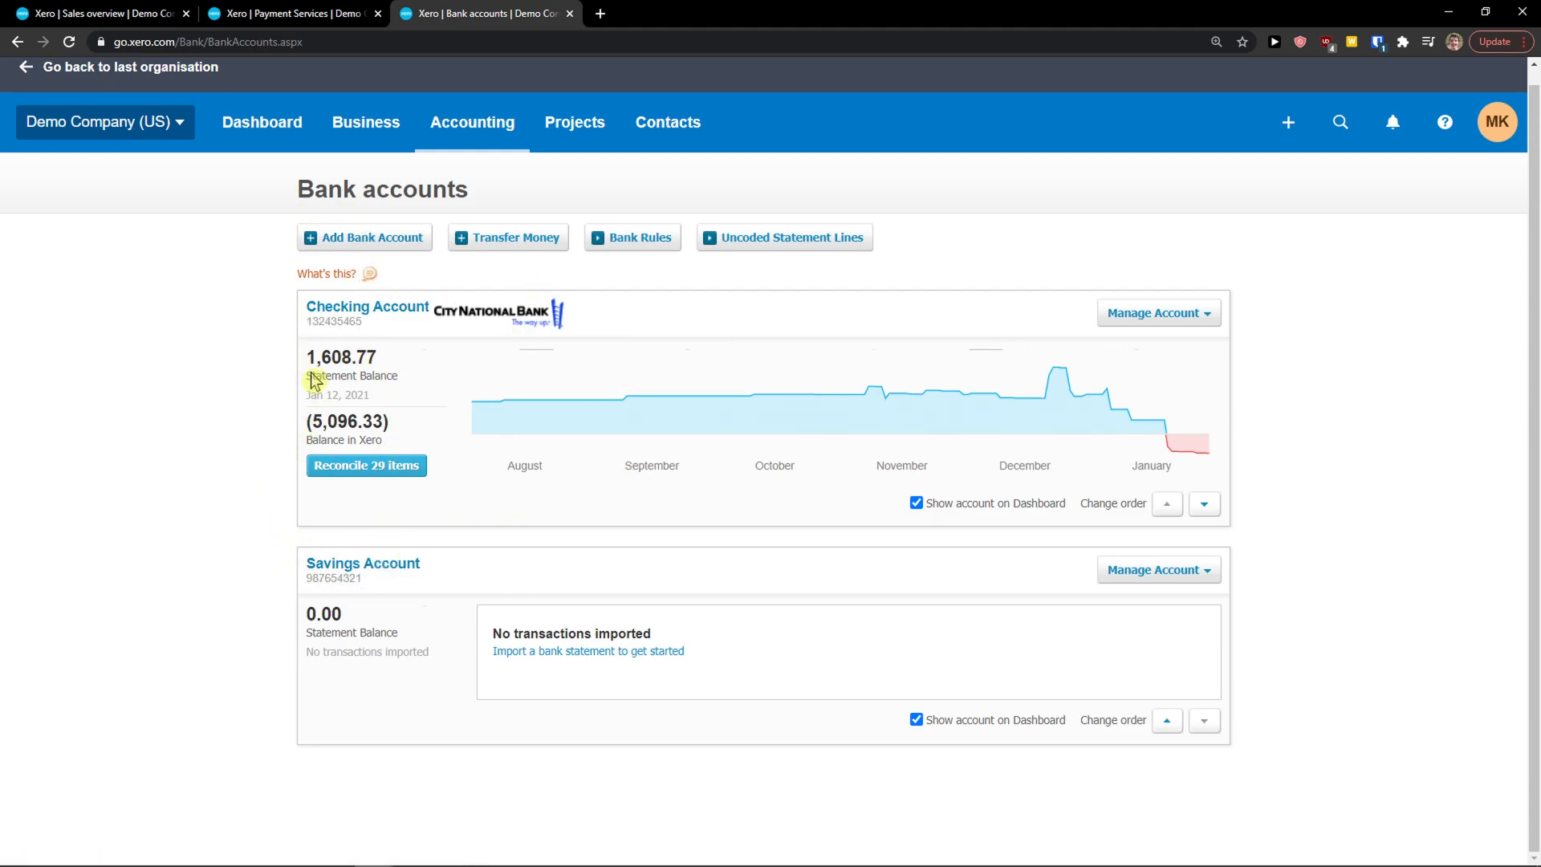
left_click_drag(312, 378, 399, 379)
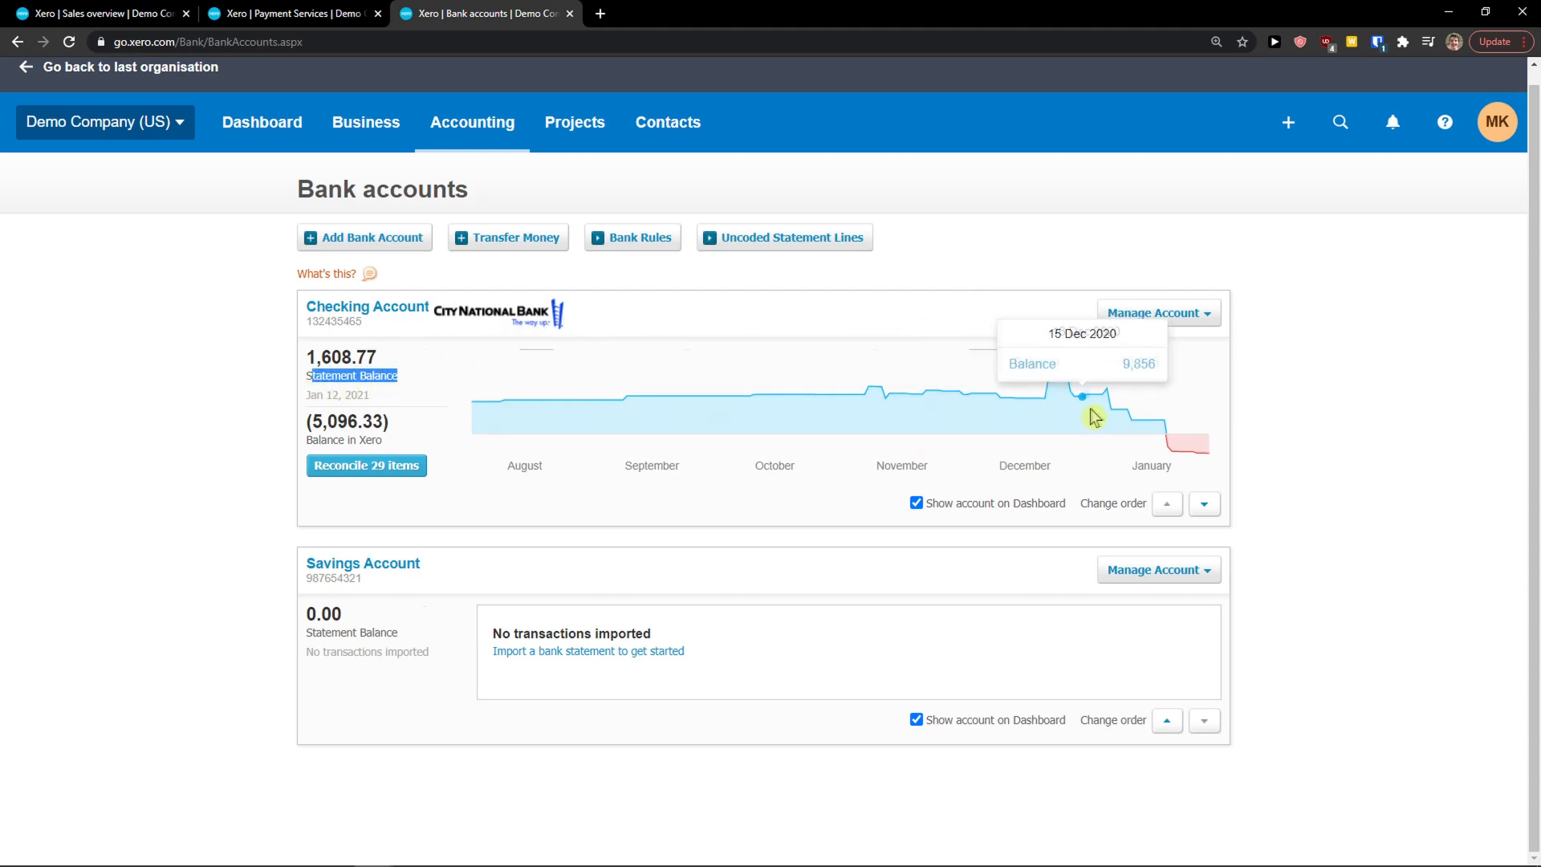
Open Add Bank Account, Transfer Money, Bank Rules and Uncoded Statement Lines in separate browser tabs
middle_click(328, 244)
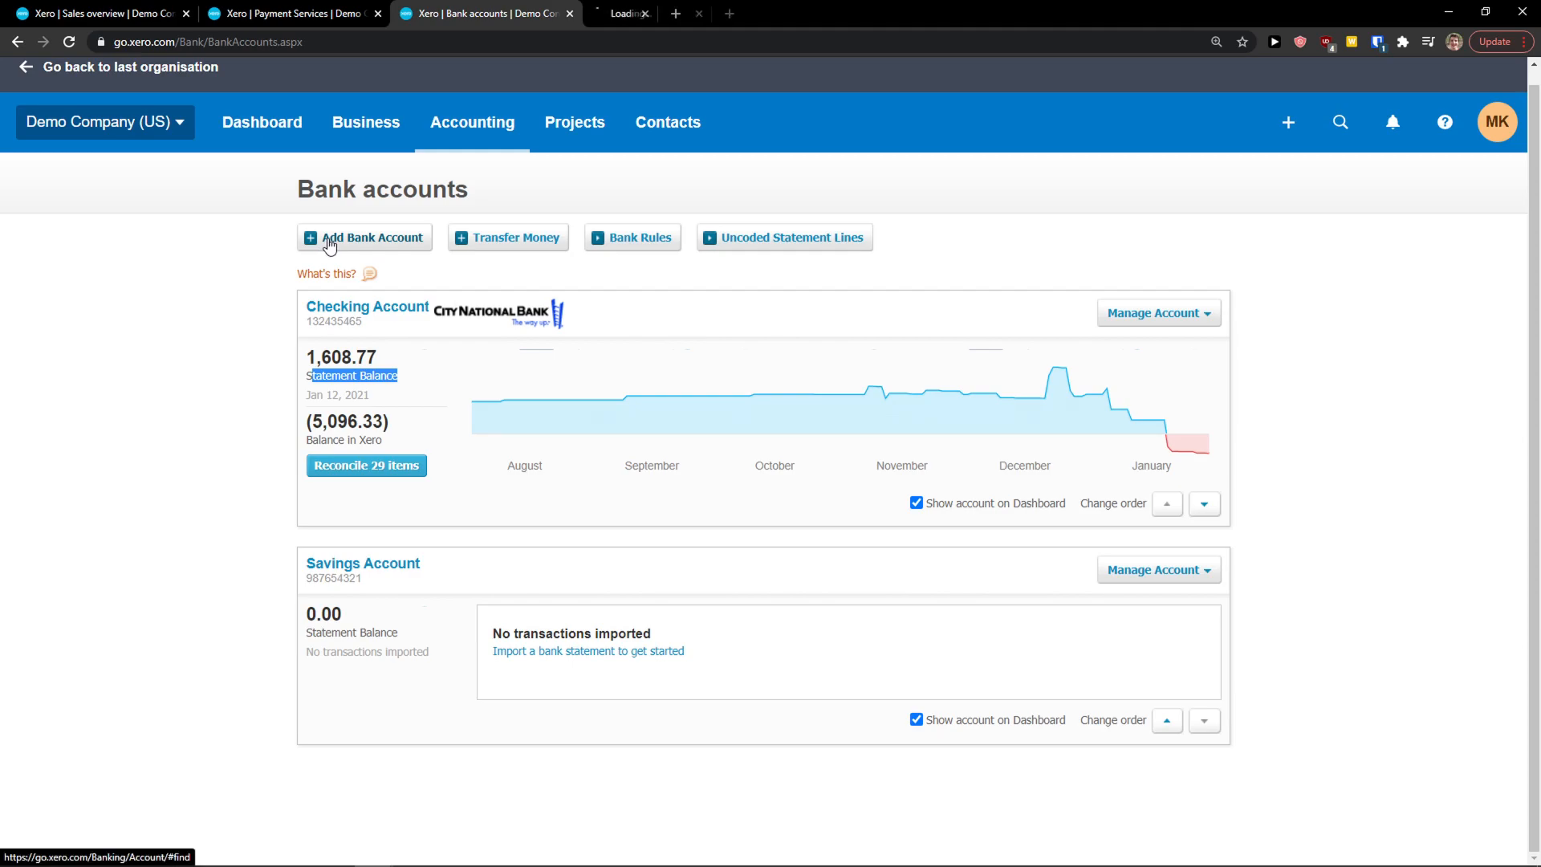
middle_click(511, 254)
middle_click(643, 249)
middle_click(749, 250)
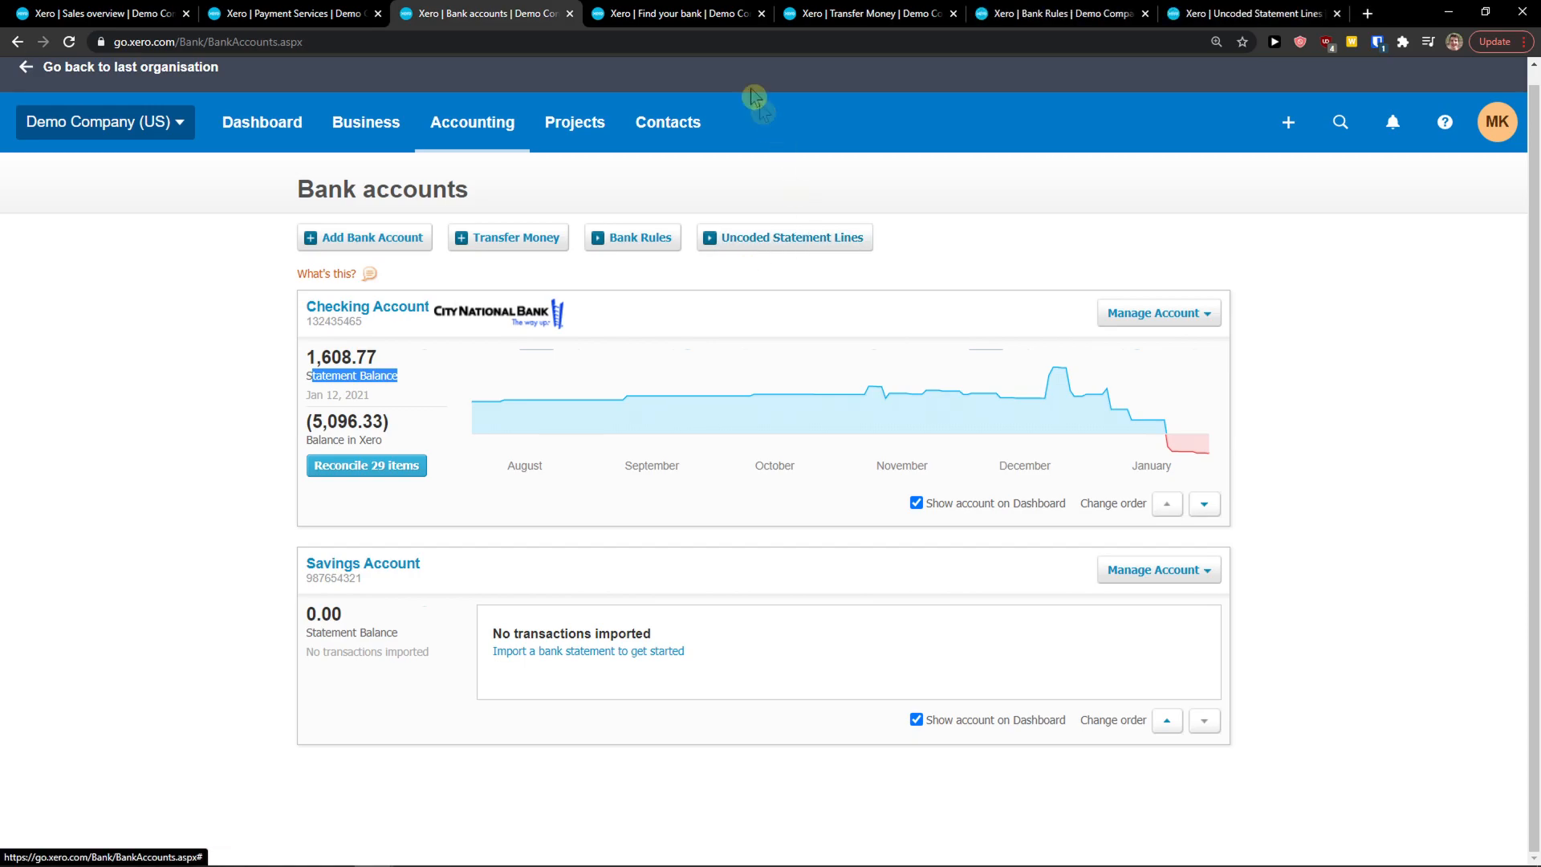
Examine the bank search and popular US banks on the Add Bank Accounts page and close it
left_click(679, 13)
scroll(440, 219, "down", 2)
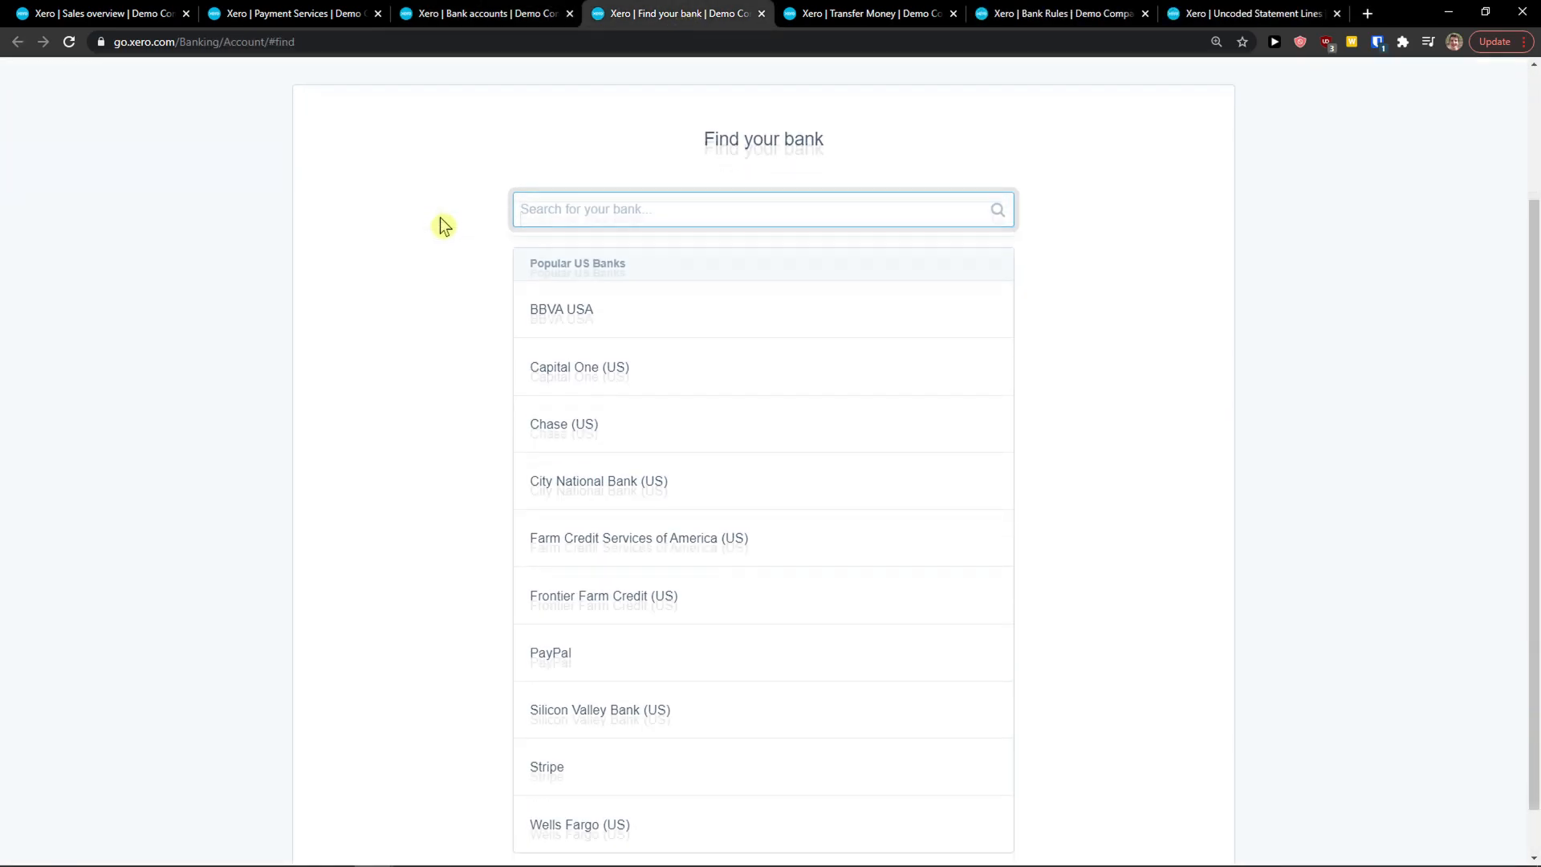
scroll(634, 474, "up", 2)
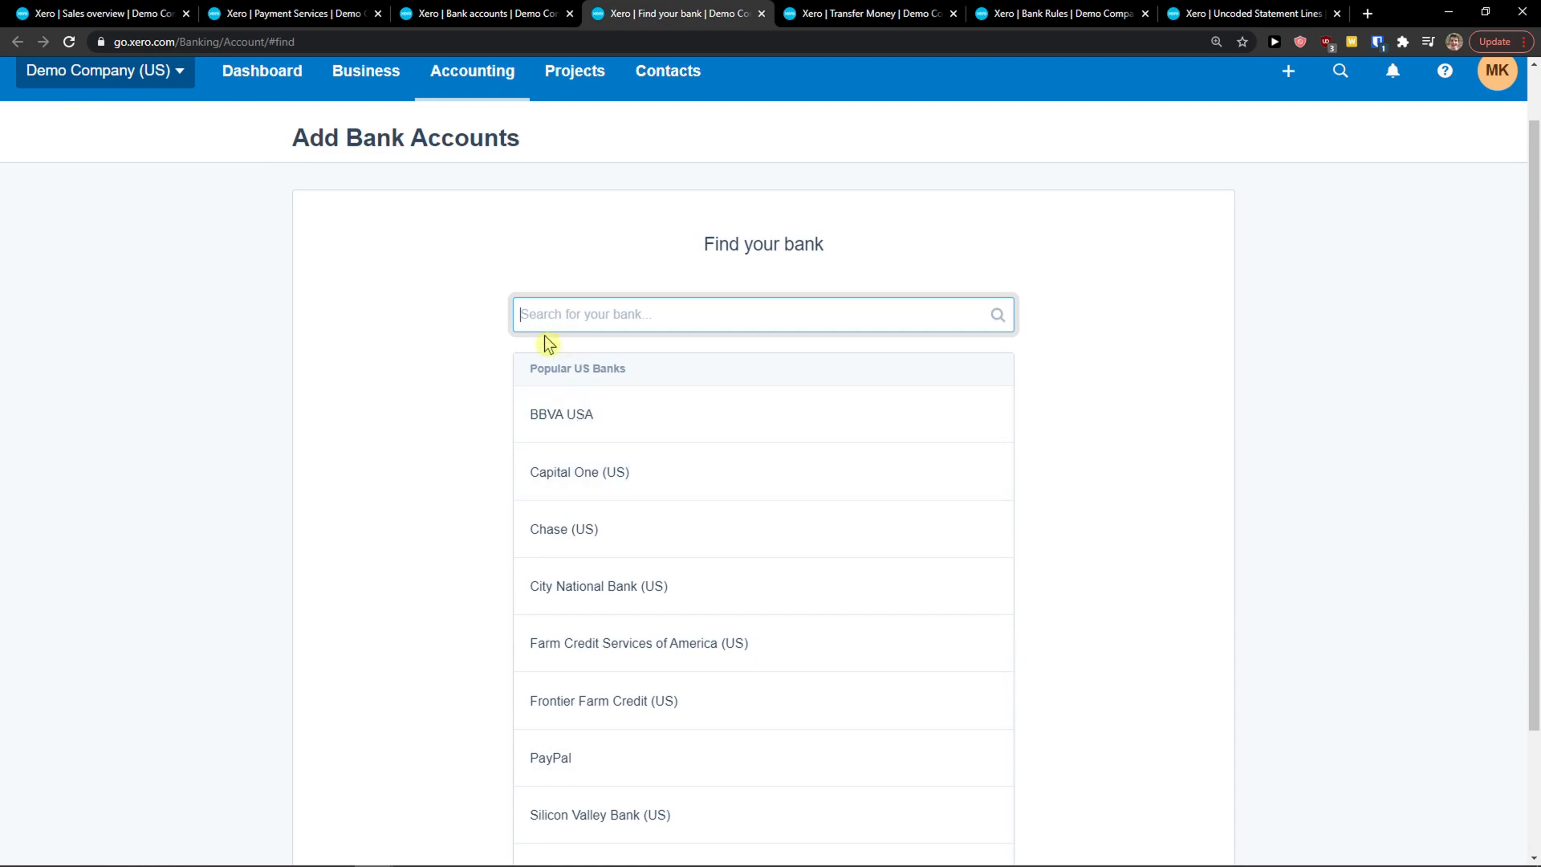
scroll(561, 352, "up", 1)
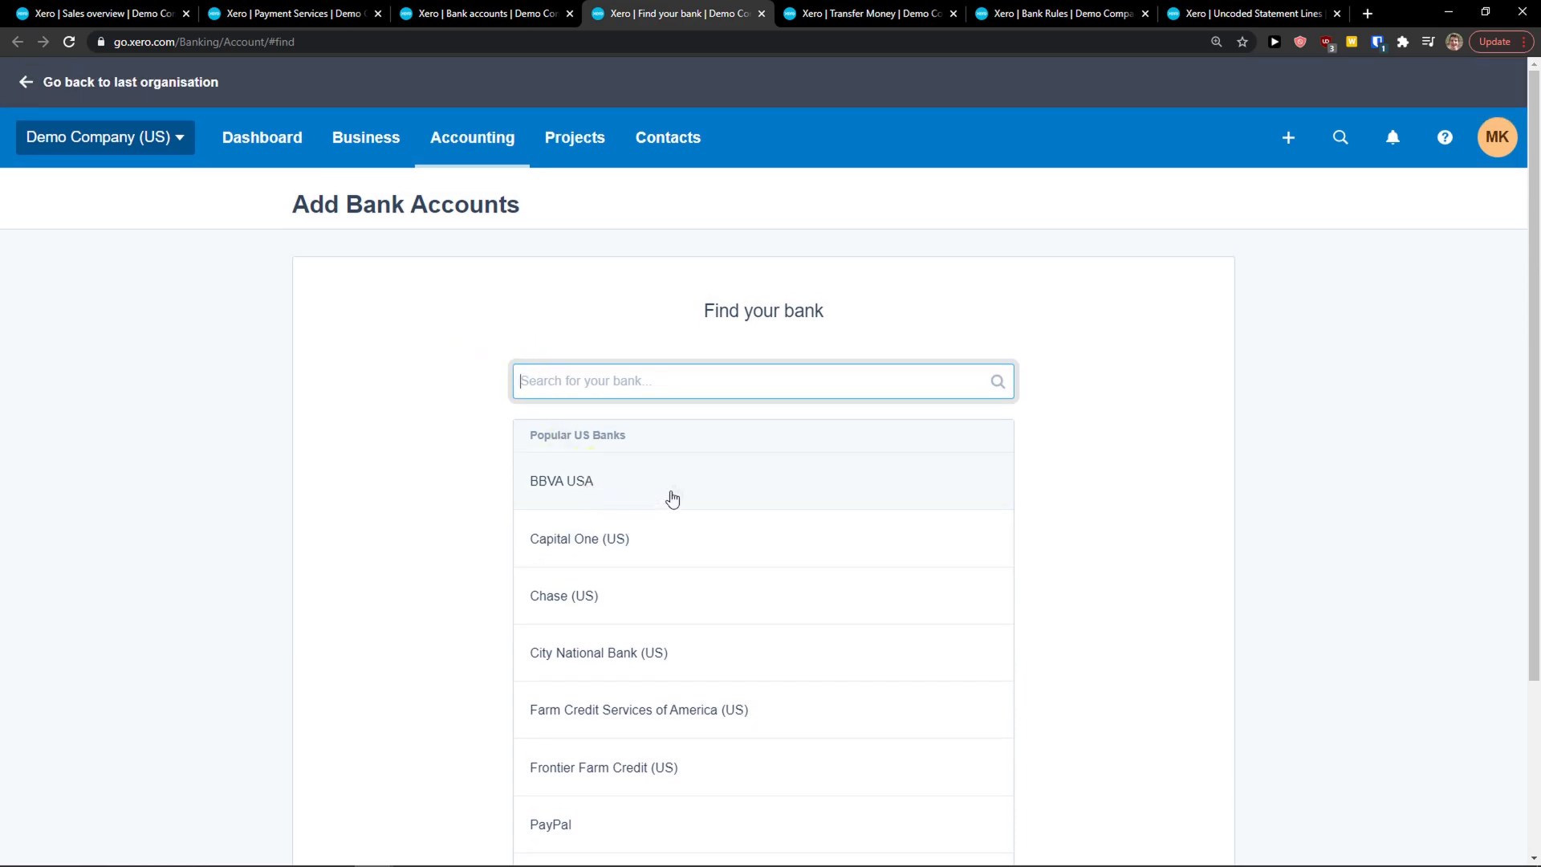
left_click(762, 13)
left_click(560, 10)
Set the money transfer to go from Checking Account to Savings Account
left_click(674, 13)
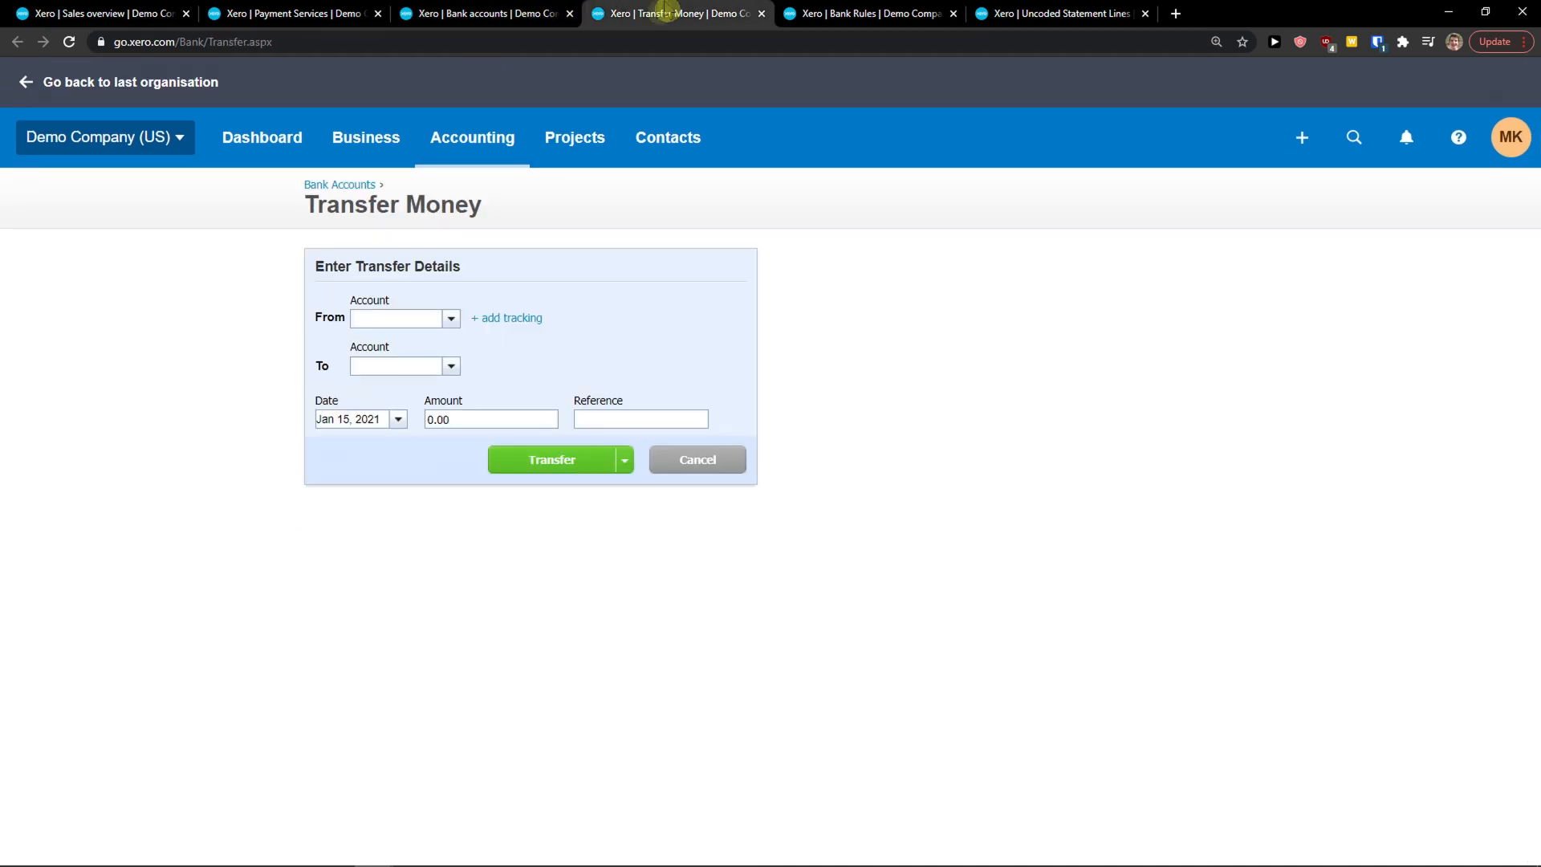
left_click(447, 321)
left_click(438, 339)
left_click(442, 367)
left_click(438, 407)
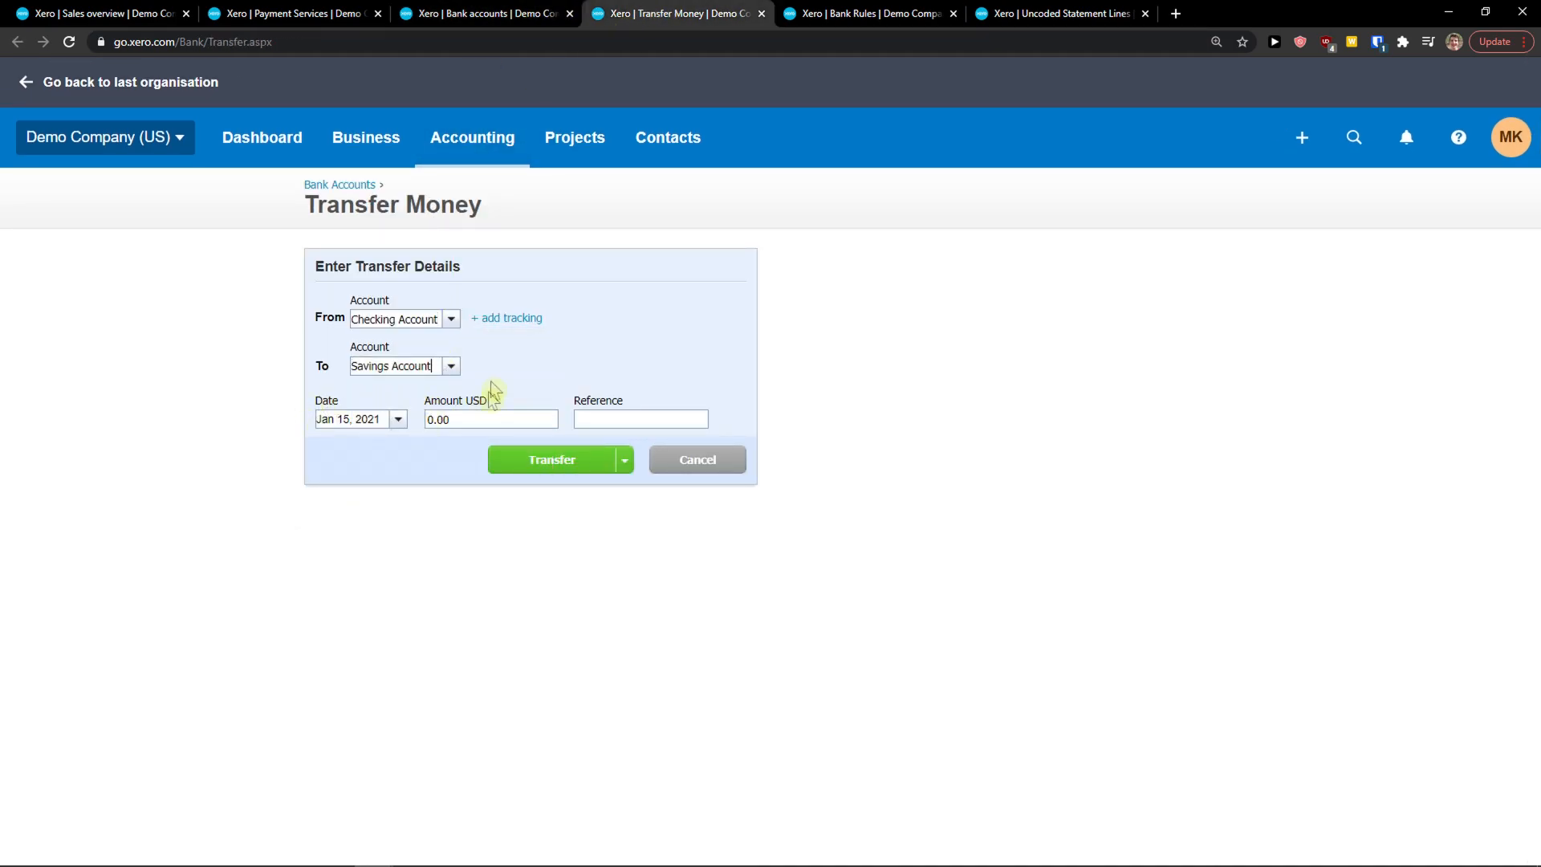
Try picking a date for the transfer and close the Transfer Money form without submitting it
left_click(396, 421)
left_click(448, 540)
left_click(399, 419)
left_click(455, 563)
left_click(762, 14)
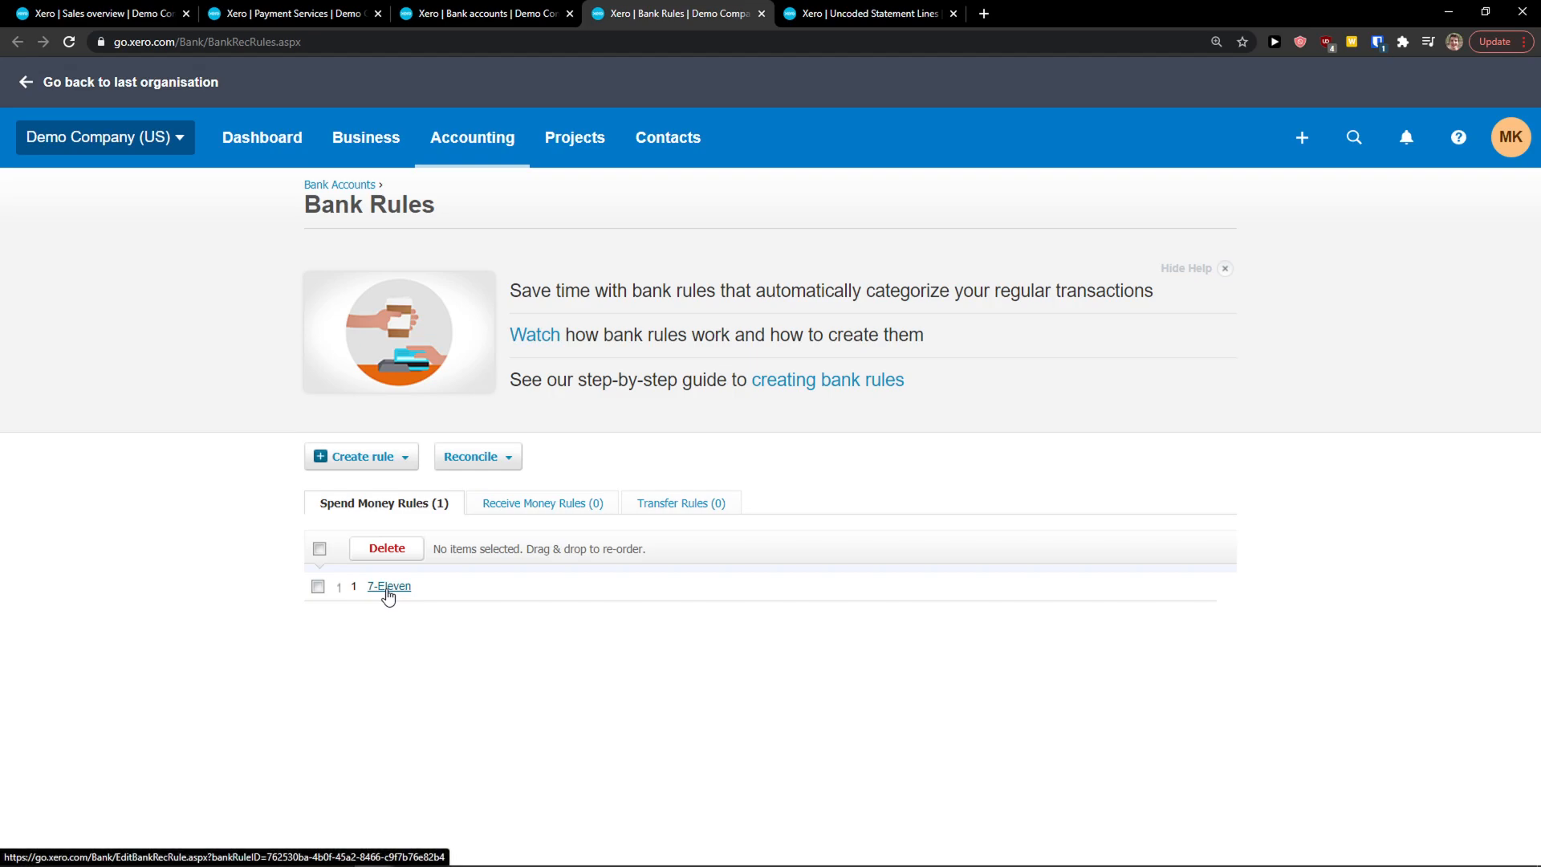
Start creating a receive money rule from the Bank Rules page and review its form sections
left_click_drag(521, 289, 1018, 319)
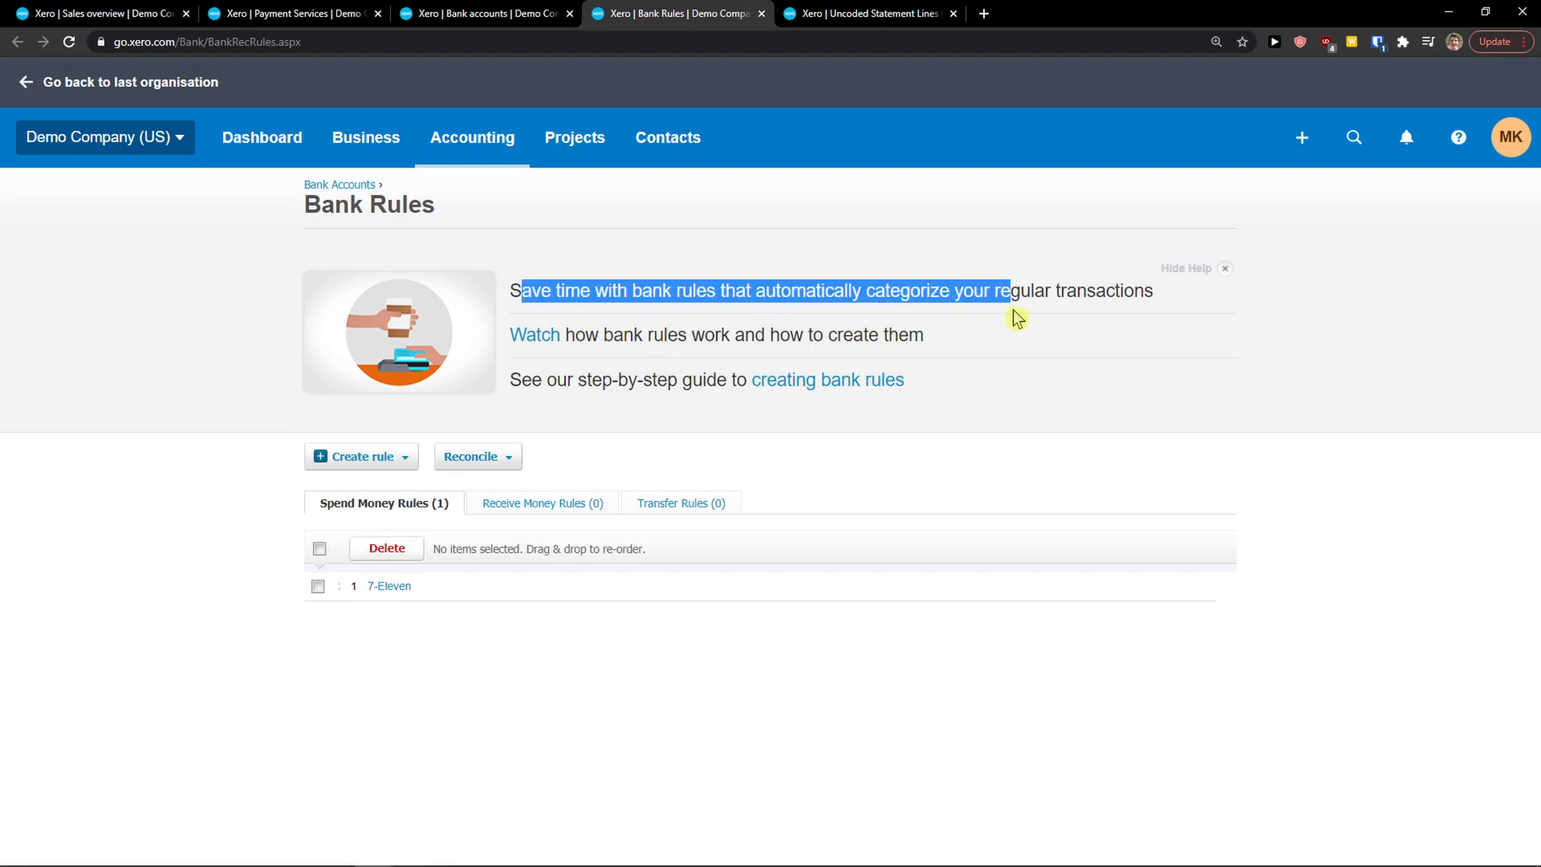
left_click(338, 469)
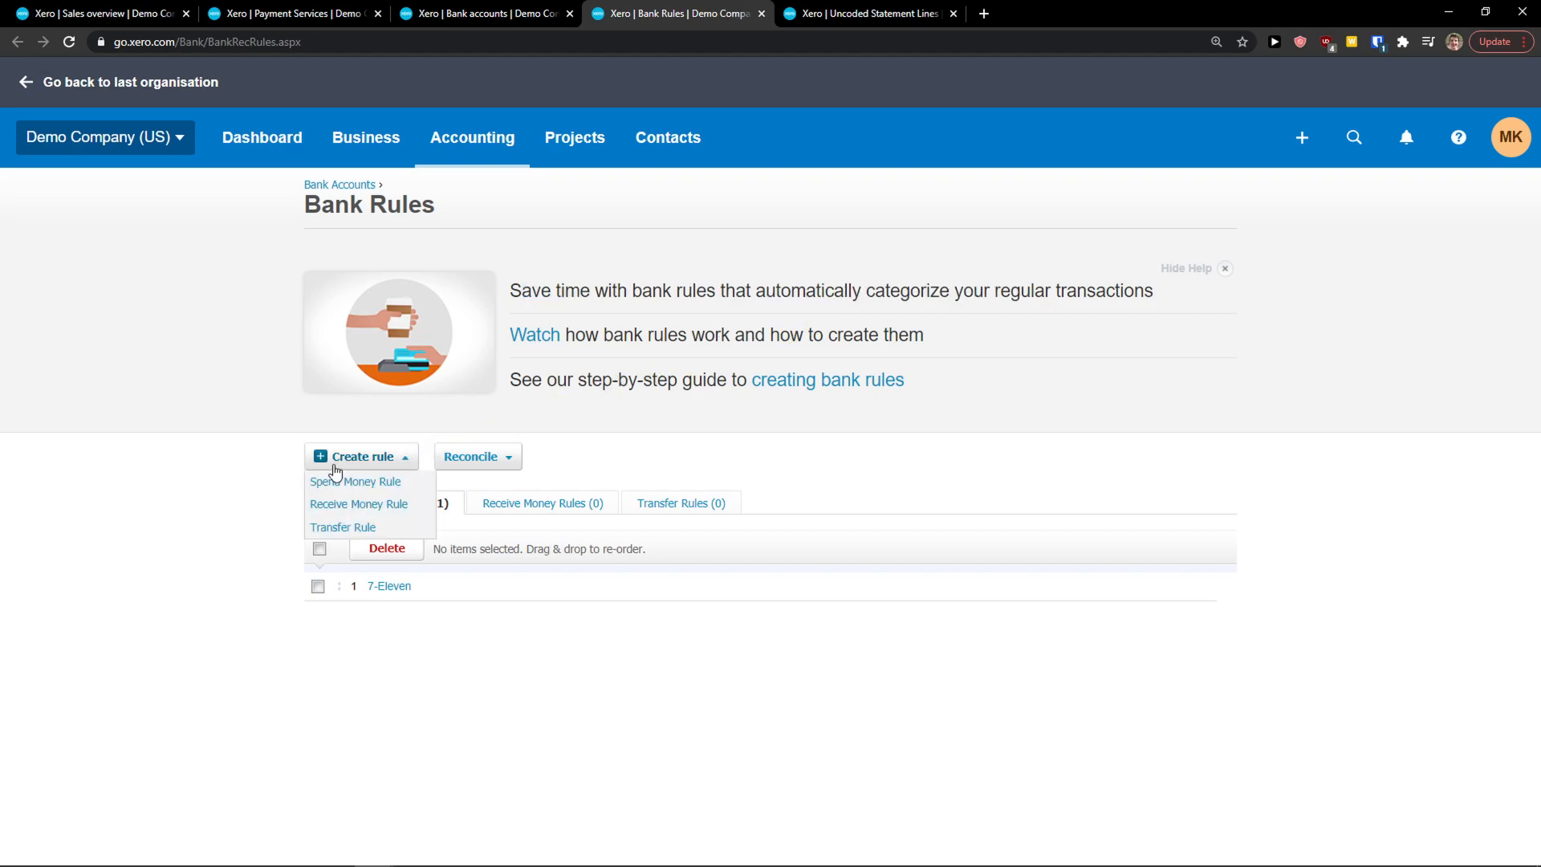
left_click(359, 482)
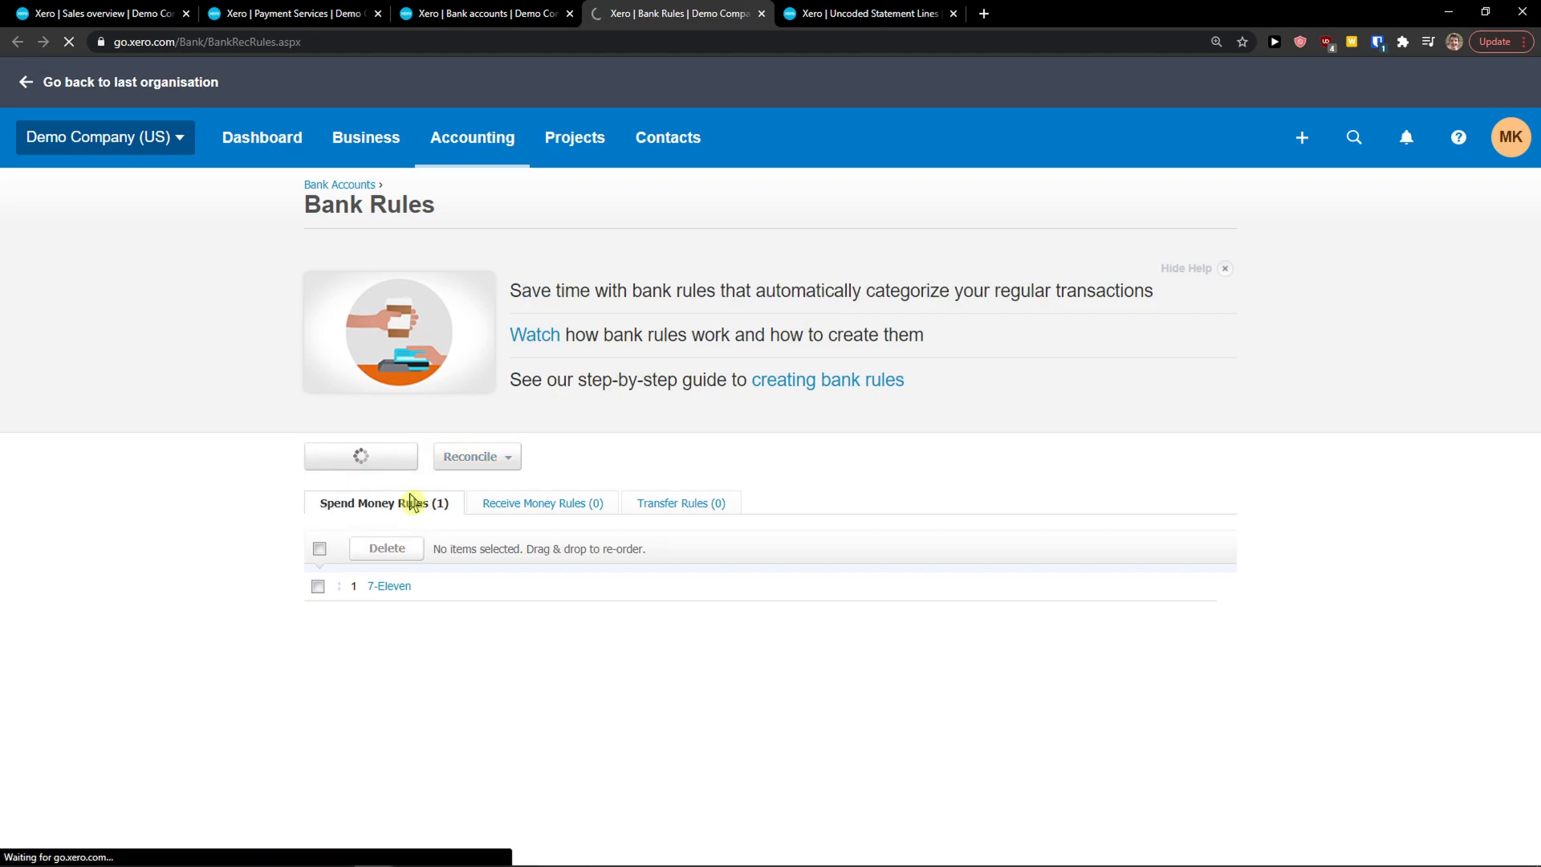
scroll(406, 499, "down", 1)
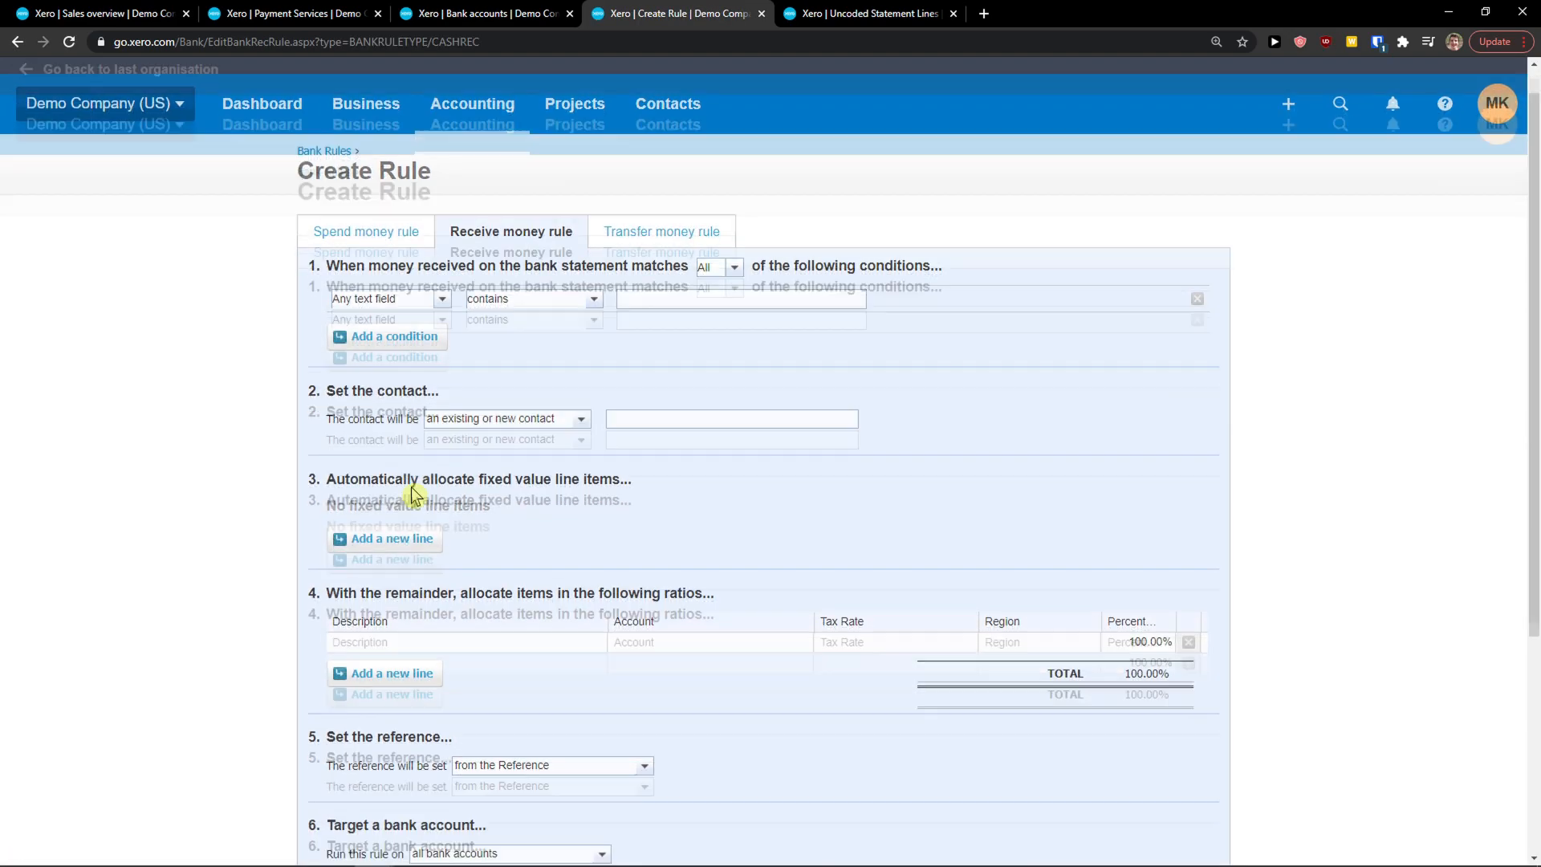
scroll(447, 358, "down", 3)
scroll(447, 350, "up", 2)
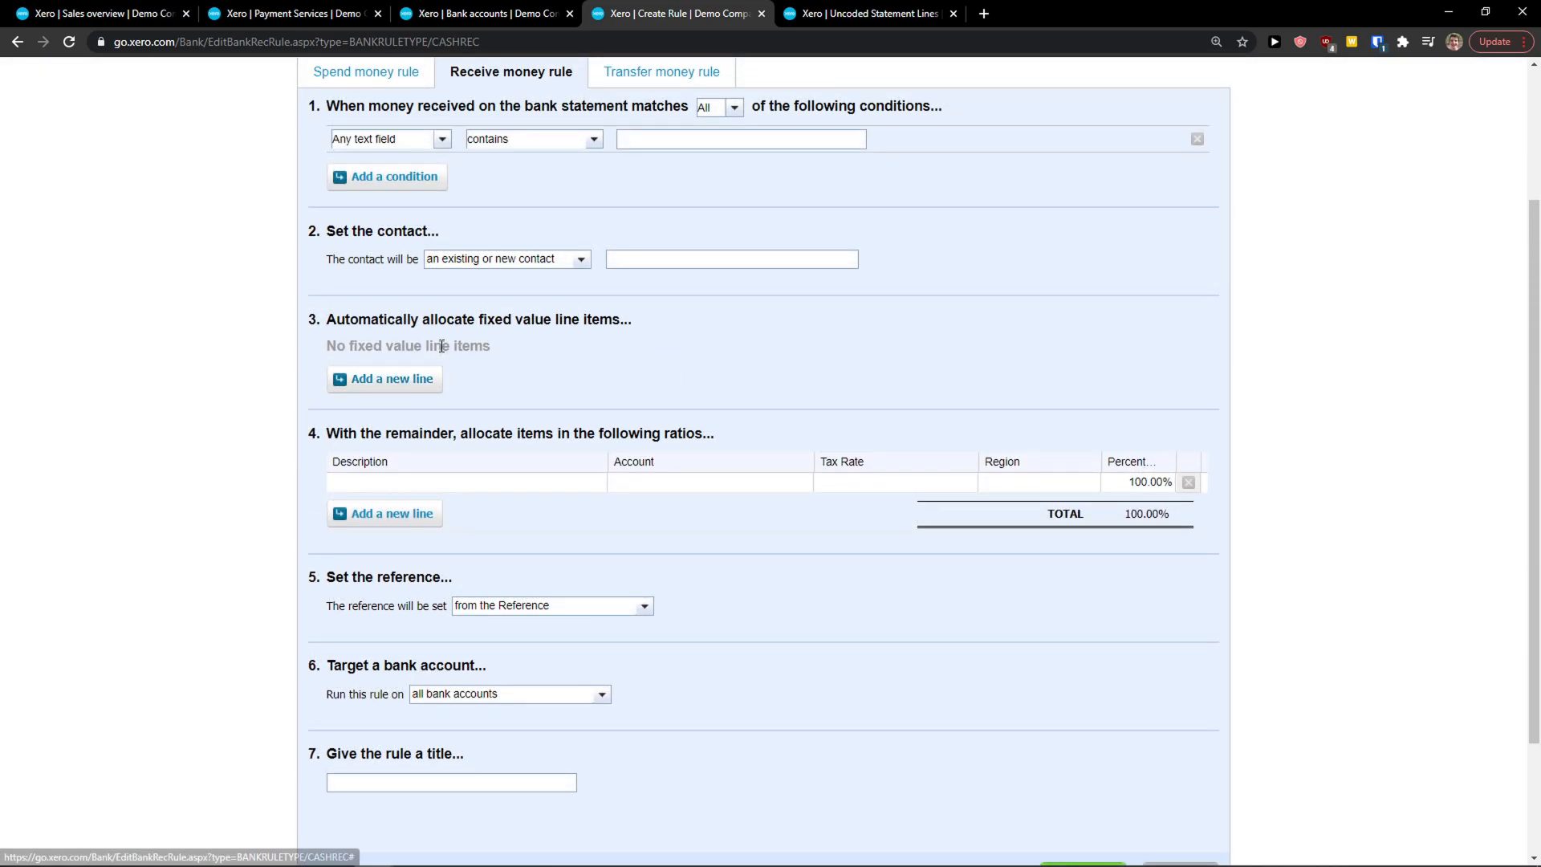
Set the rule's first condition to match on Payee with the contains operator
left_click(442, 140)
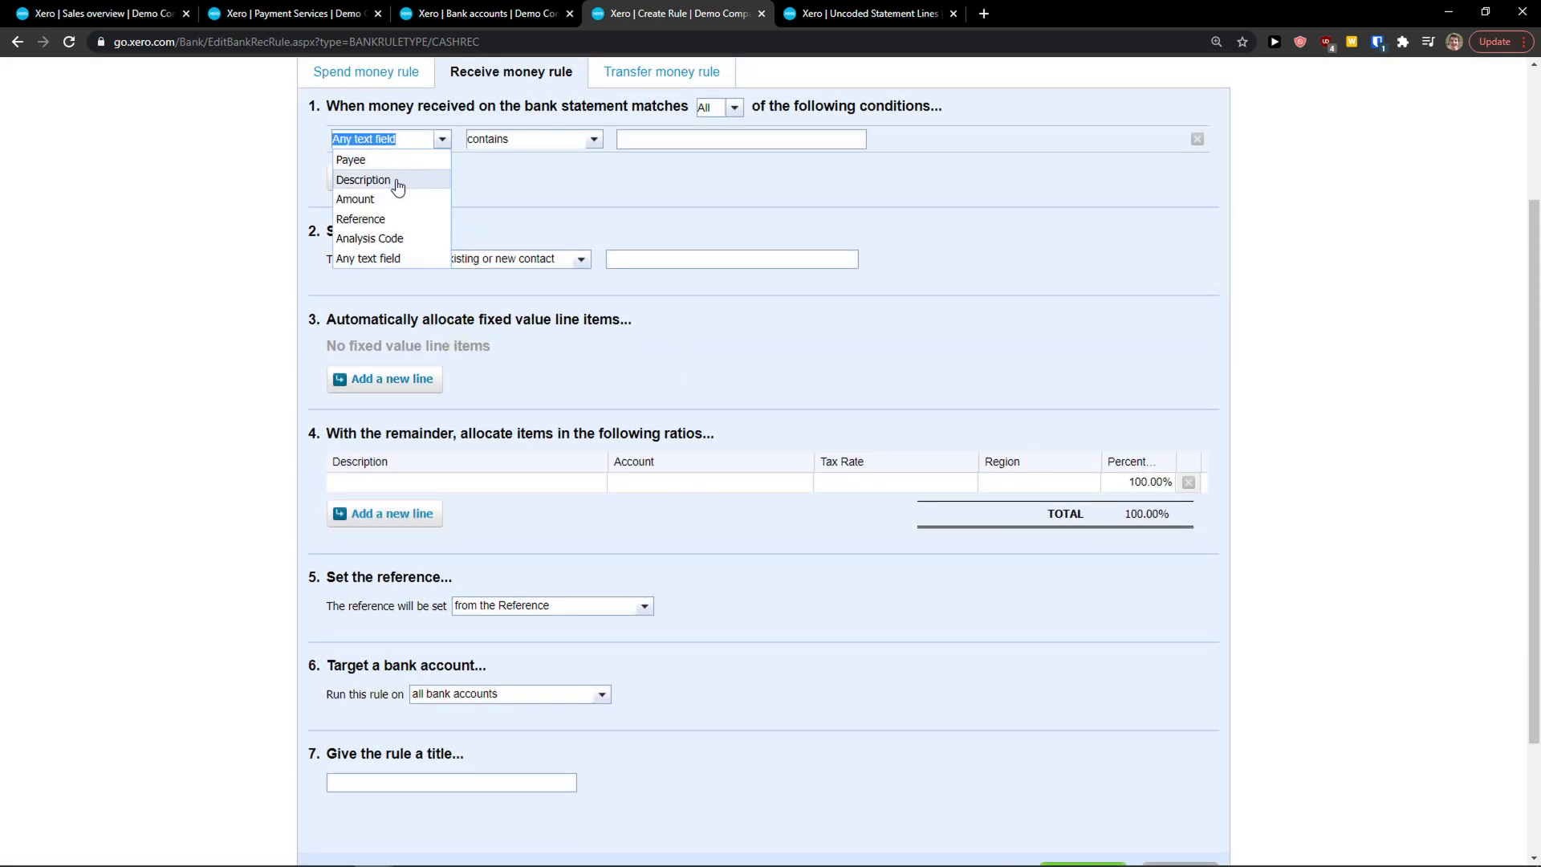
scroll(245, 242, "up", 1)
left_click(427, 214)
left_click(443, 219)
left_click(448, 233)
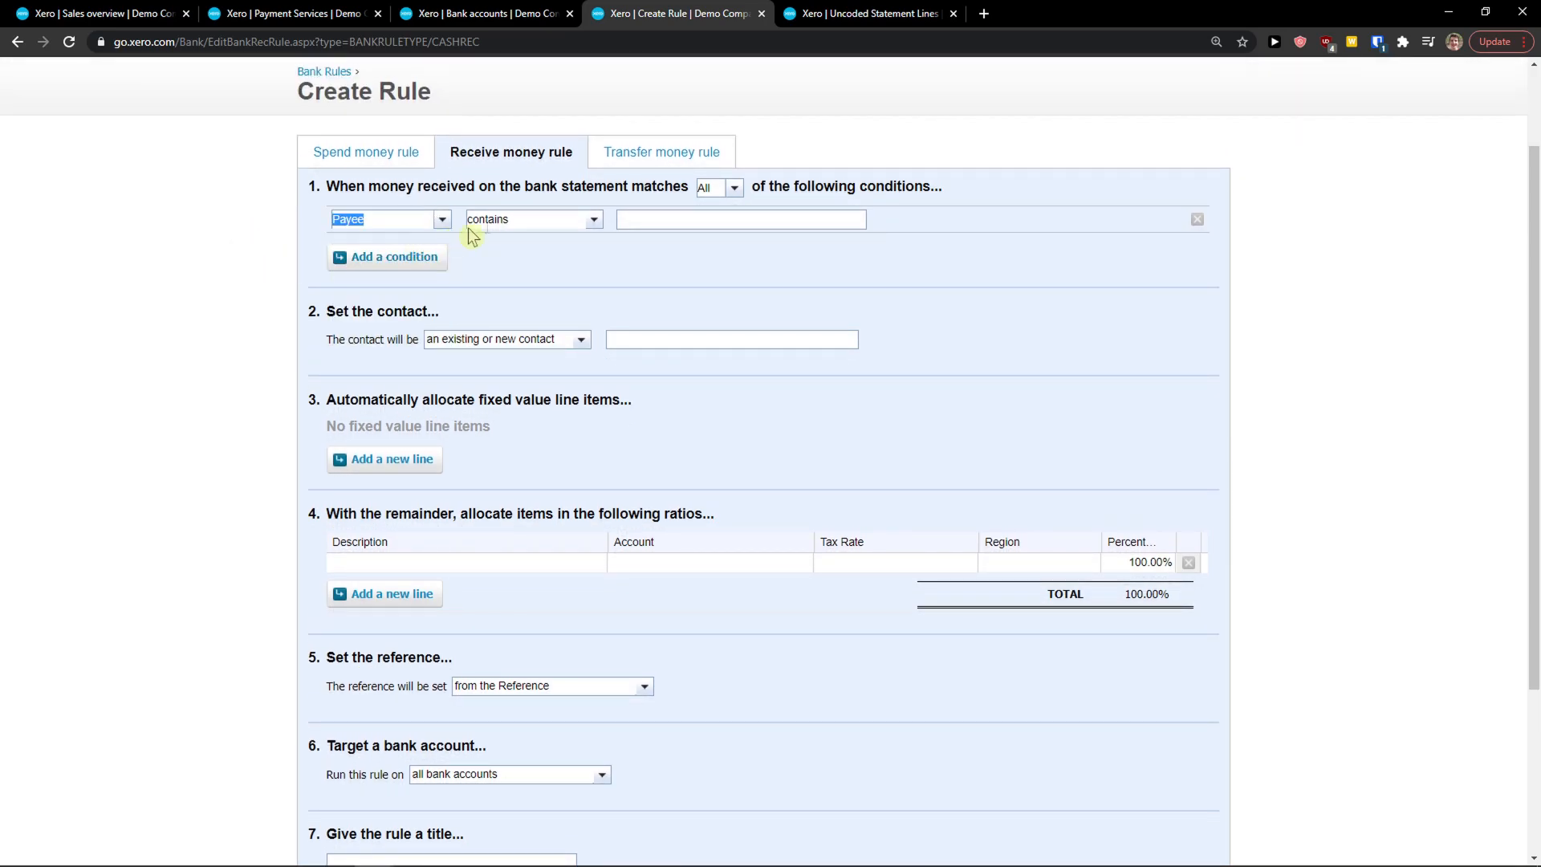
left_click(592, 221)
left_click(650, 222)
Set the rule's contact to be entered during reconciliation and close the rule form without saving
left_click(581, 340)
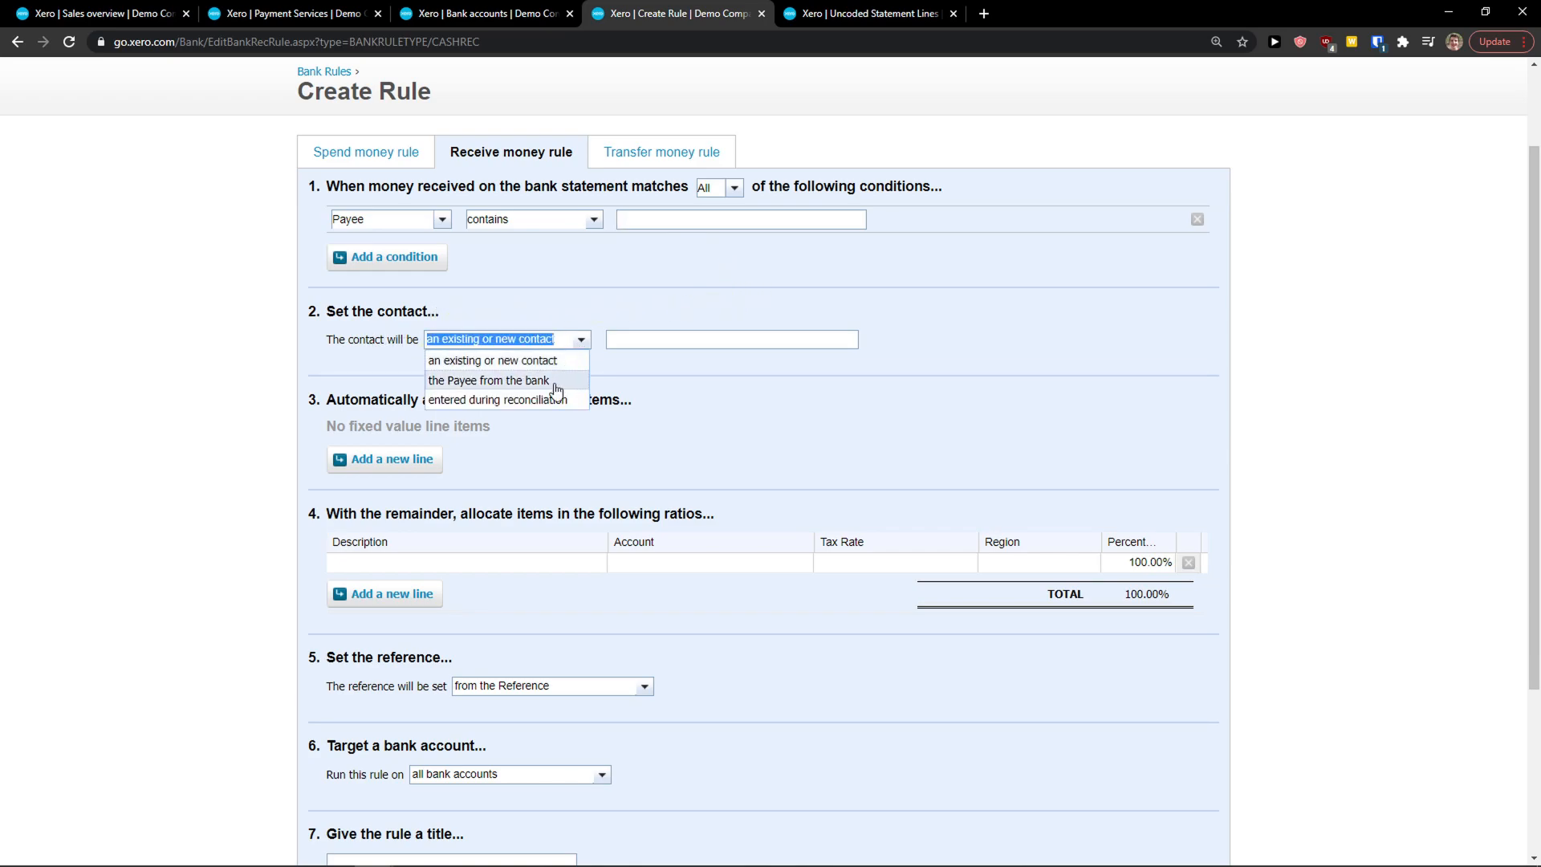
left_click(554, 399)
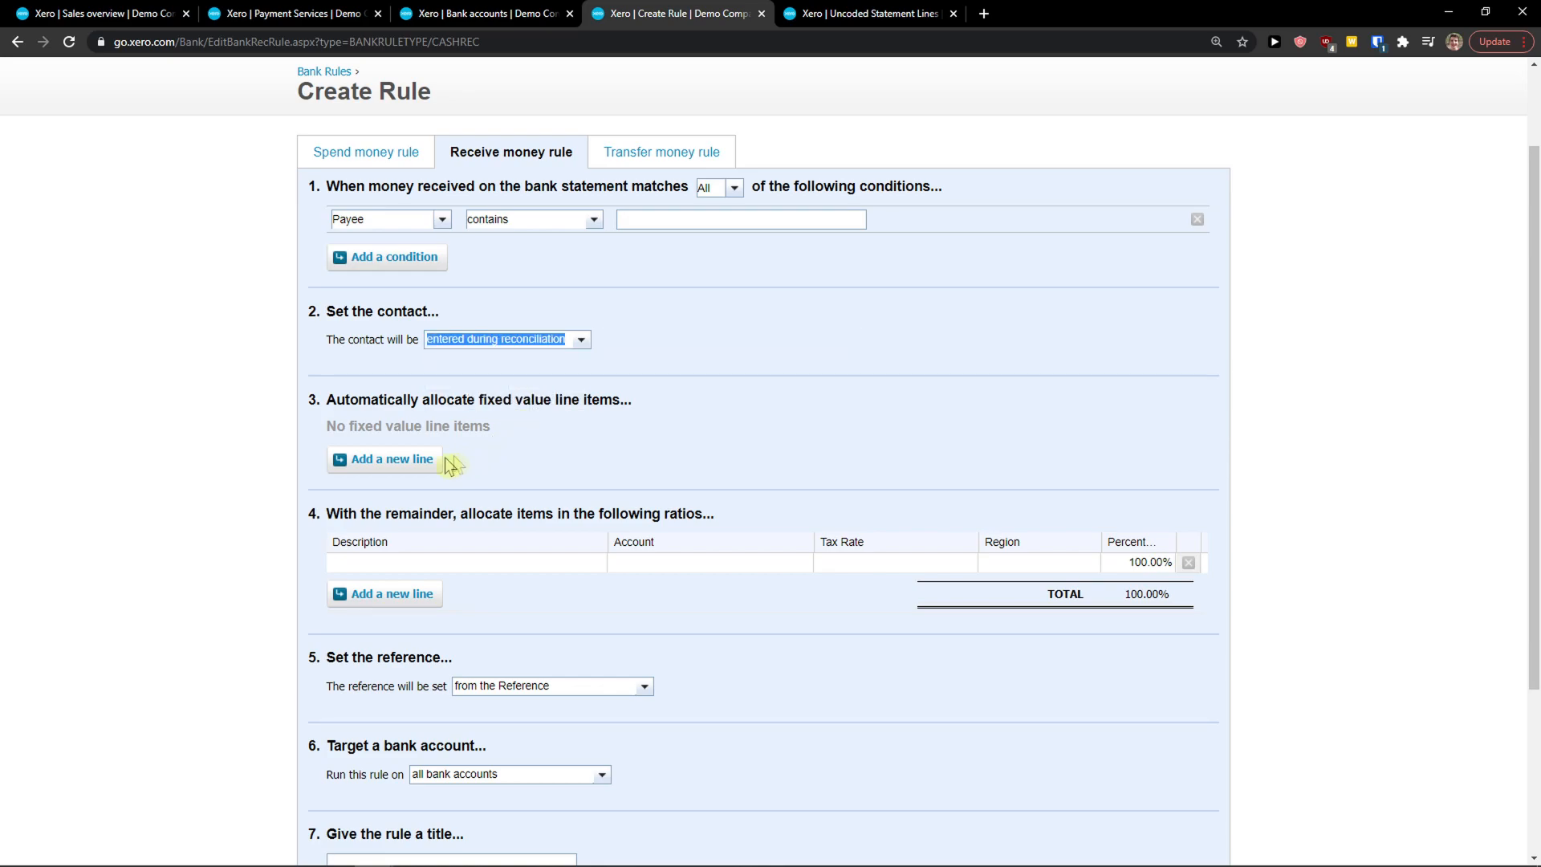
scroll(469, 484, "down", 1)
scroll(469, 487, "down", 1)
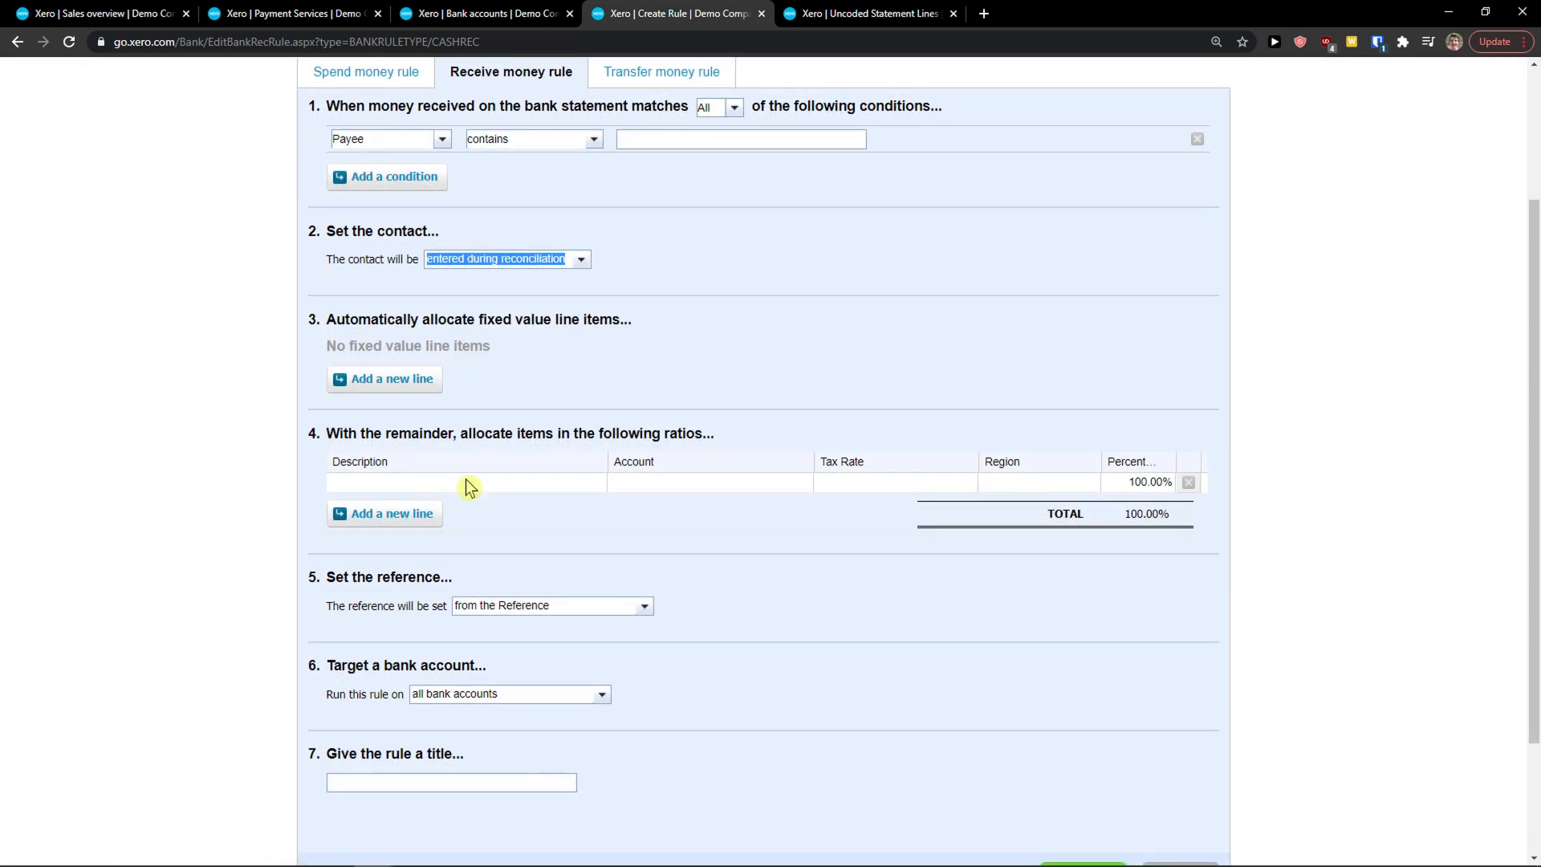
left_click(761, 15)
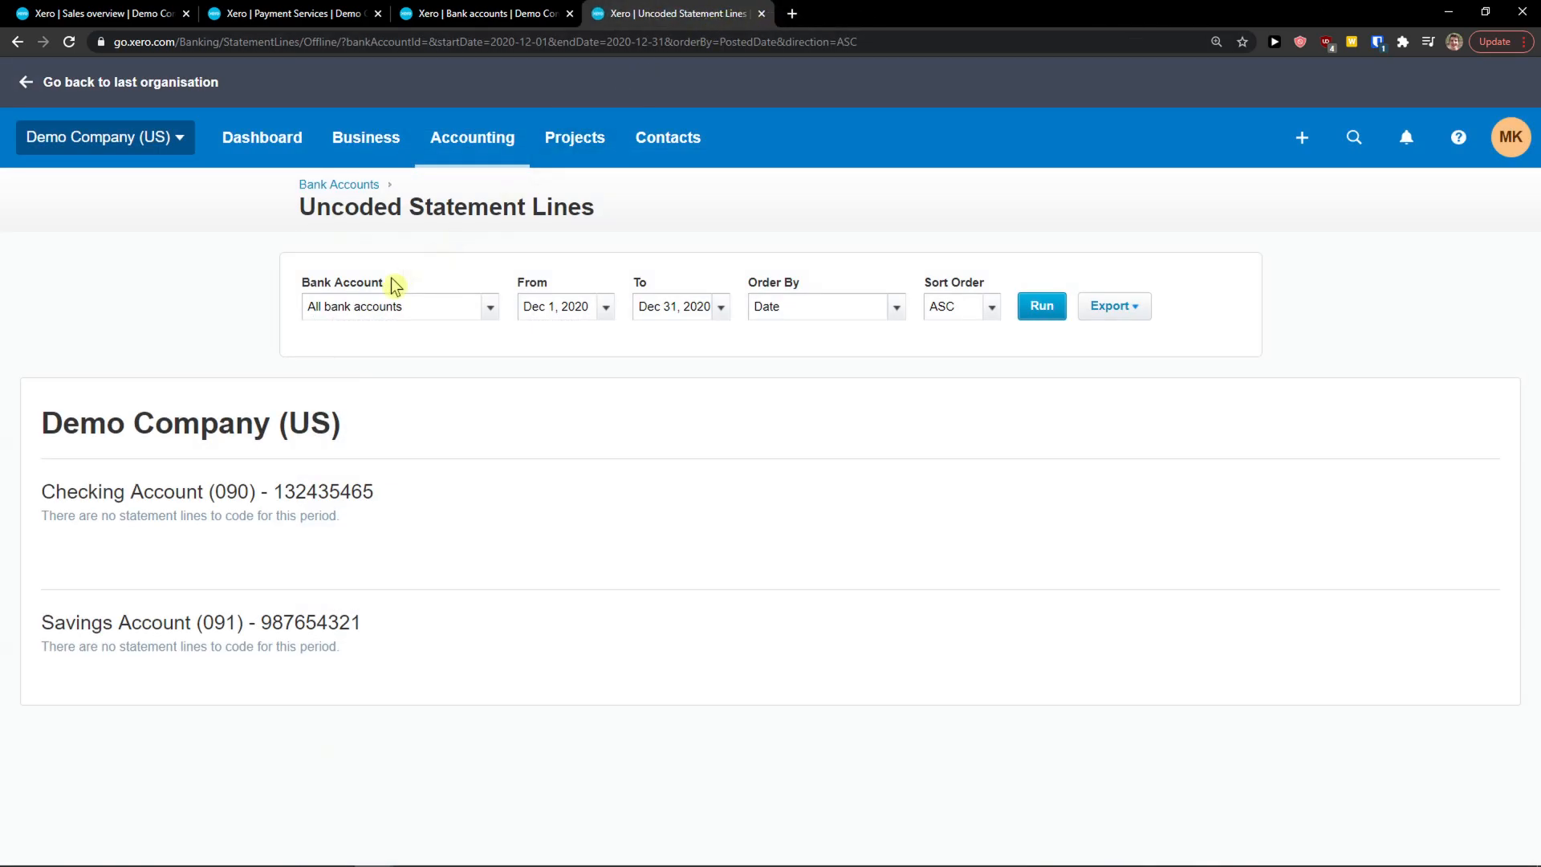
Run the Uncoded Statement Lines report for the Checking Account only and read its result
left_click(566, 22)
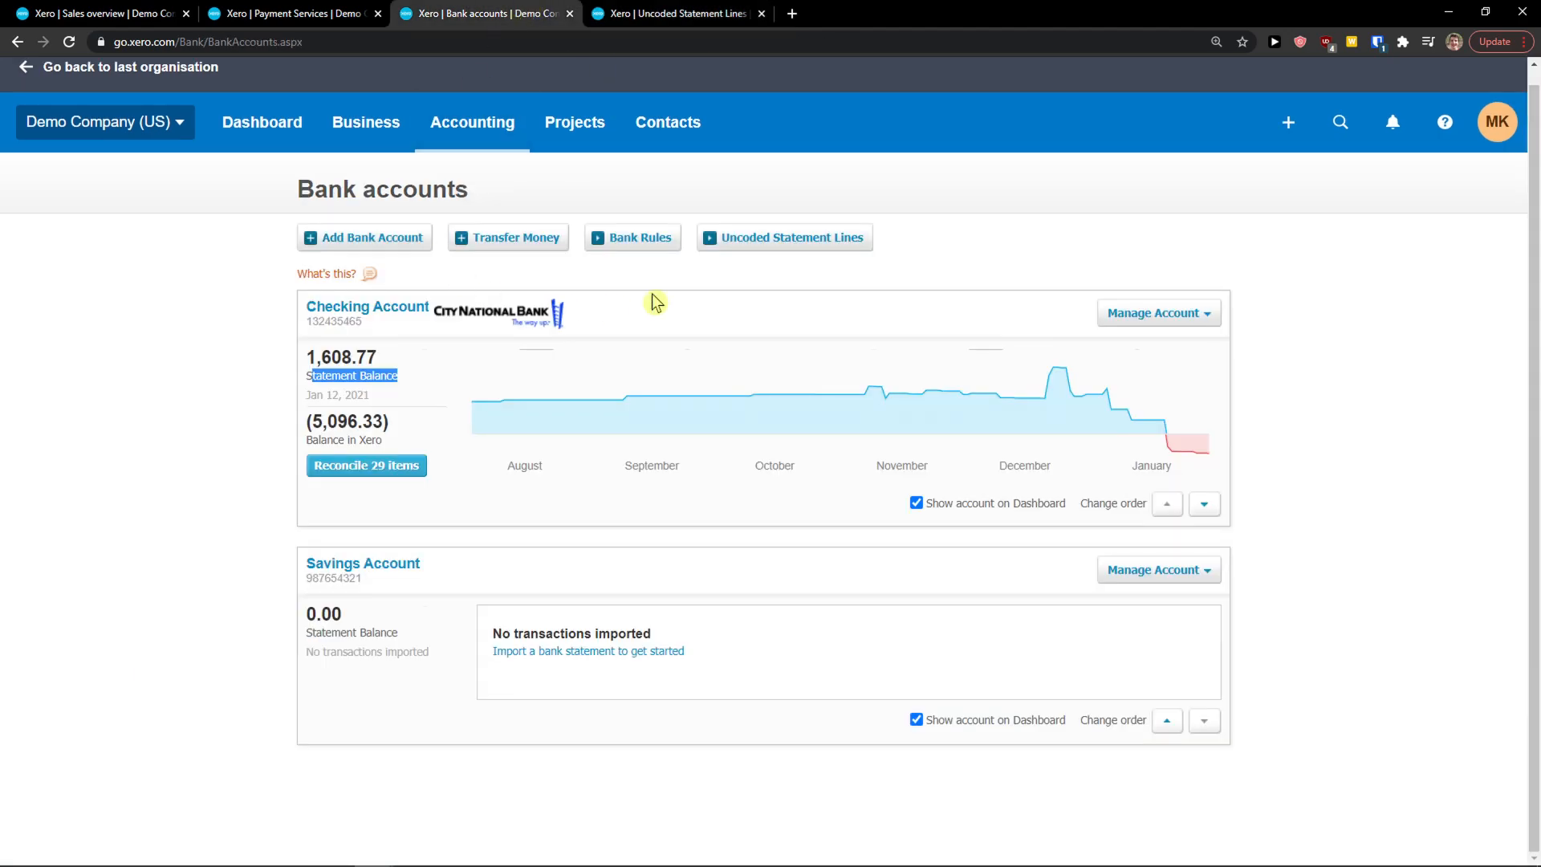
left_click(705, 15)
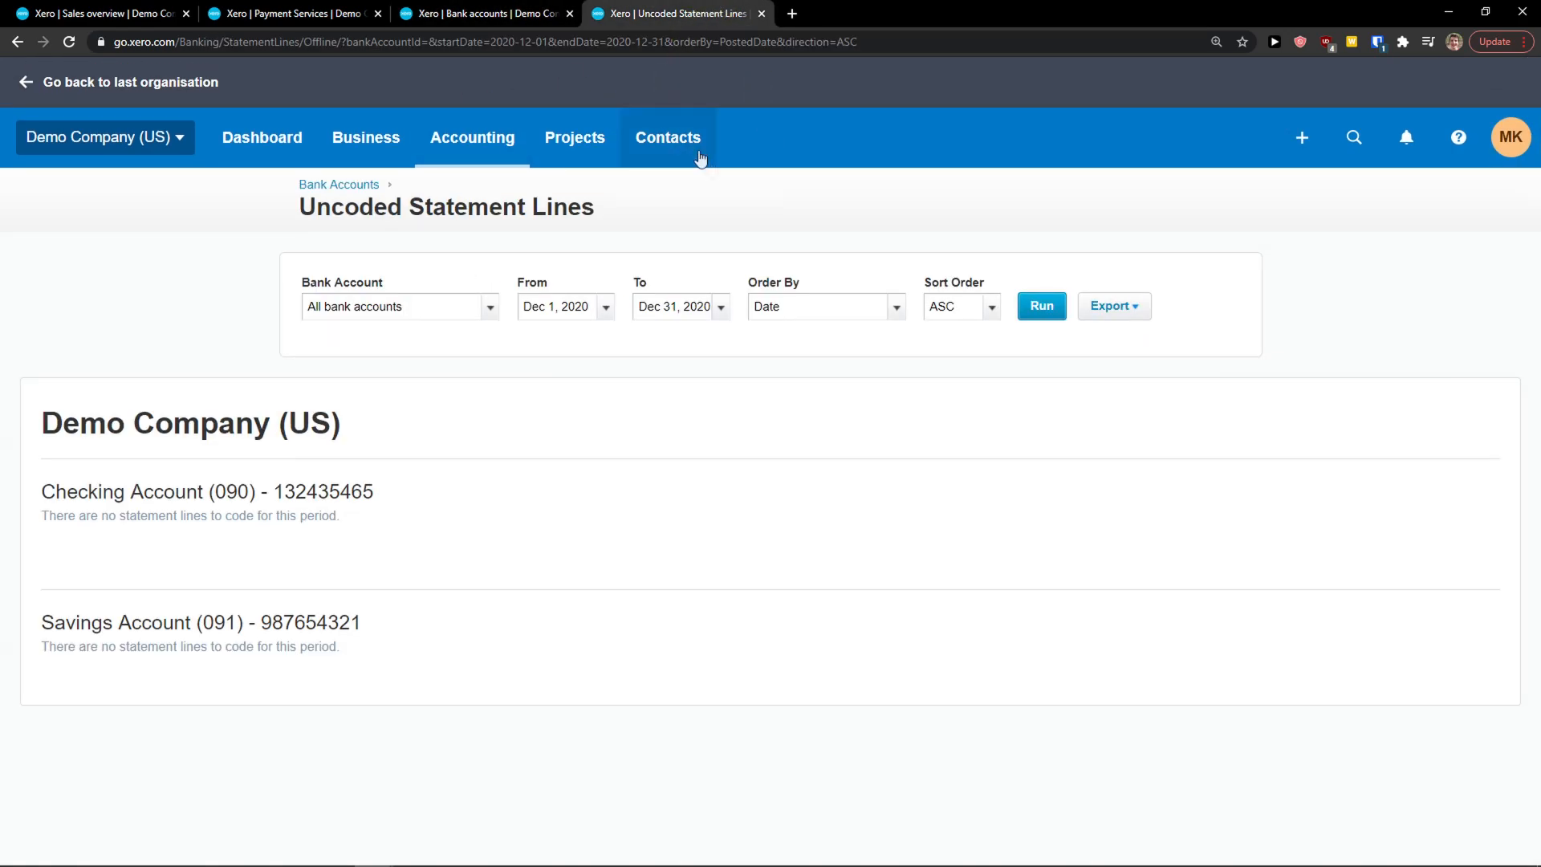
left_click(492, 313)
left_click(452, 386)
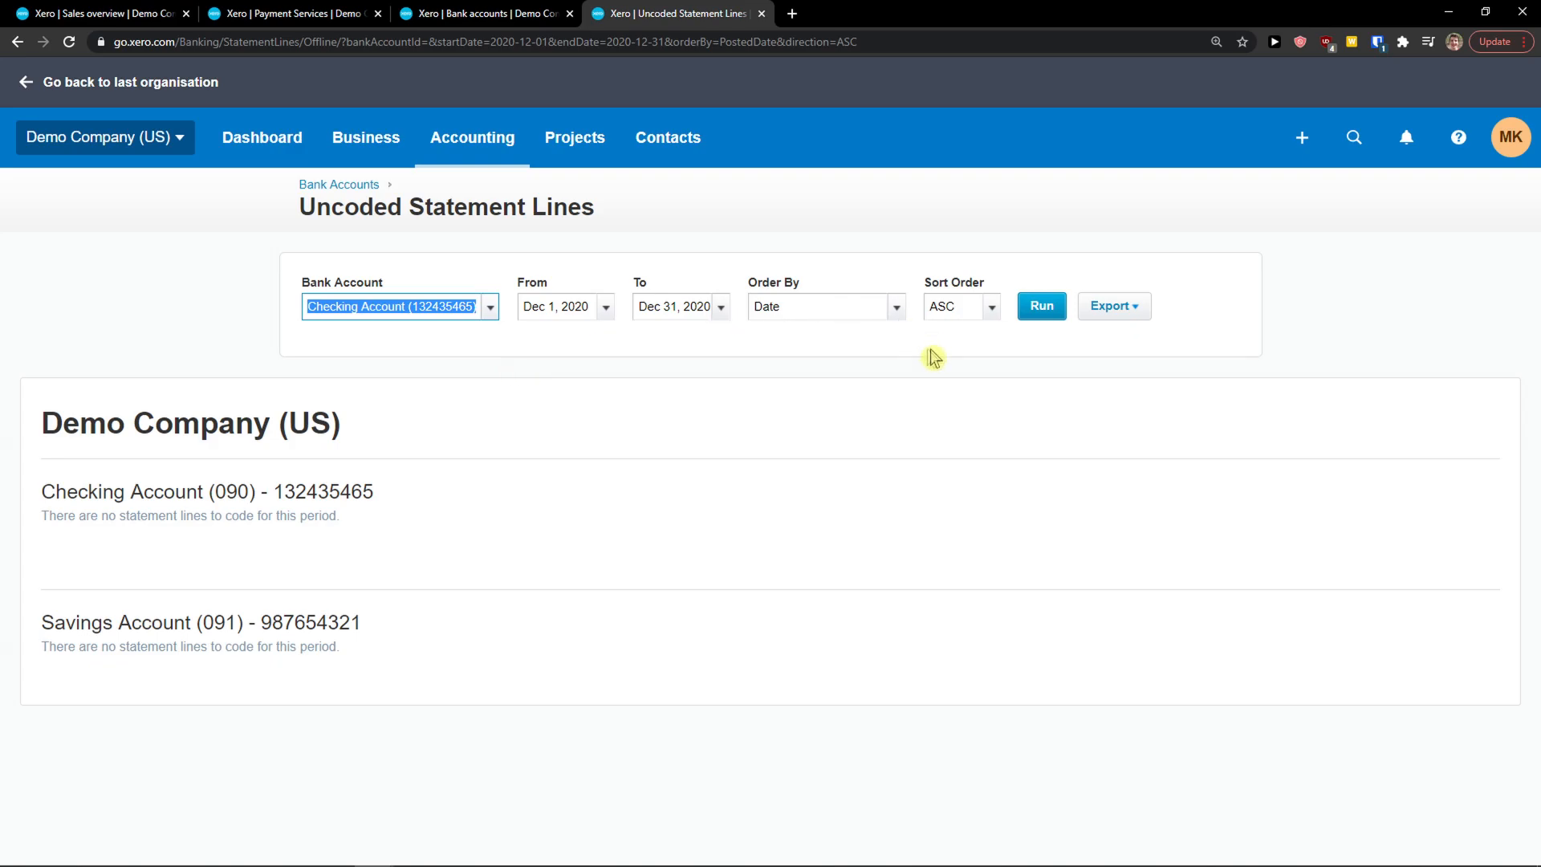
left_click(1053, 313)
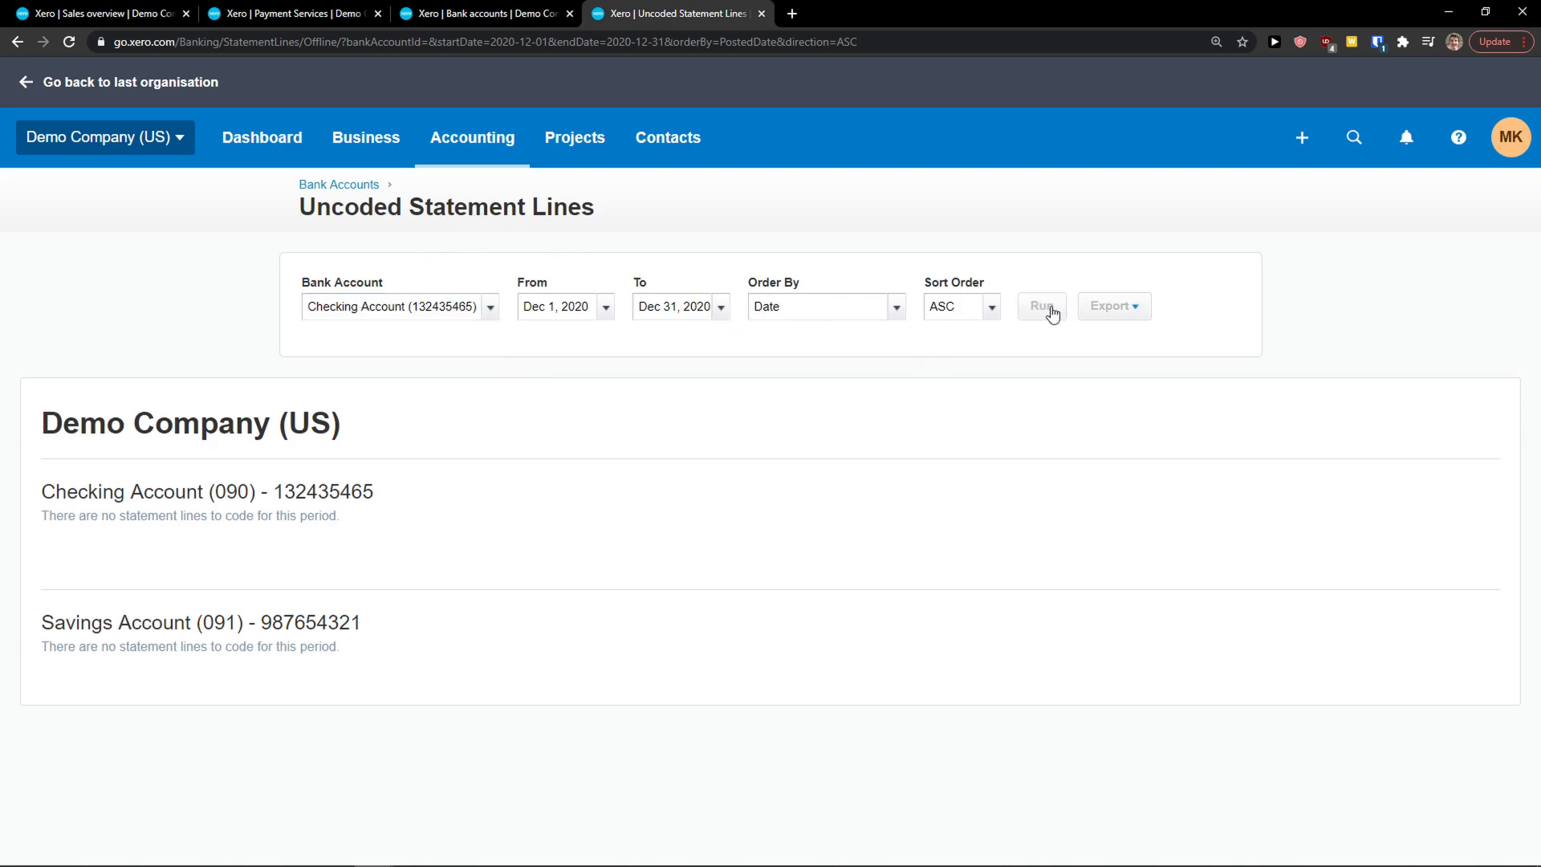
left_click_drag(98, 515, 408, 515)
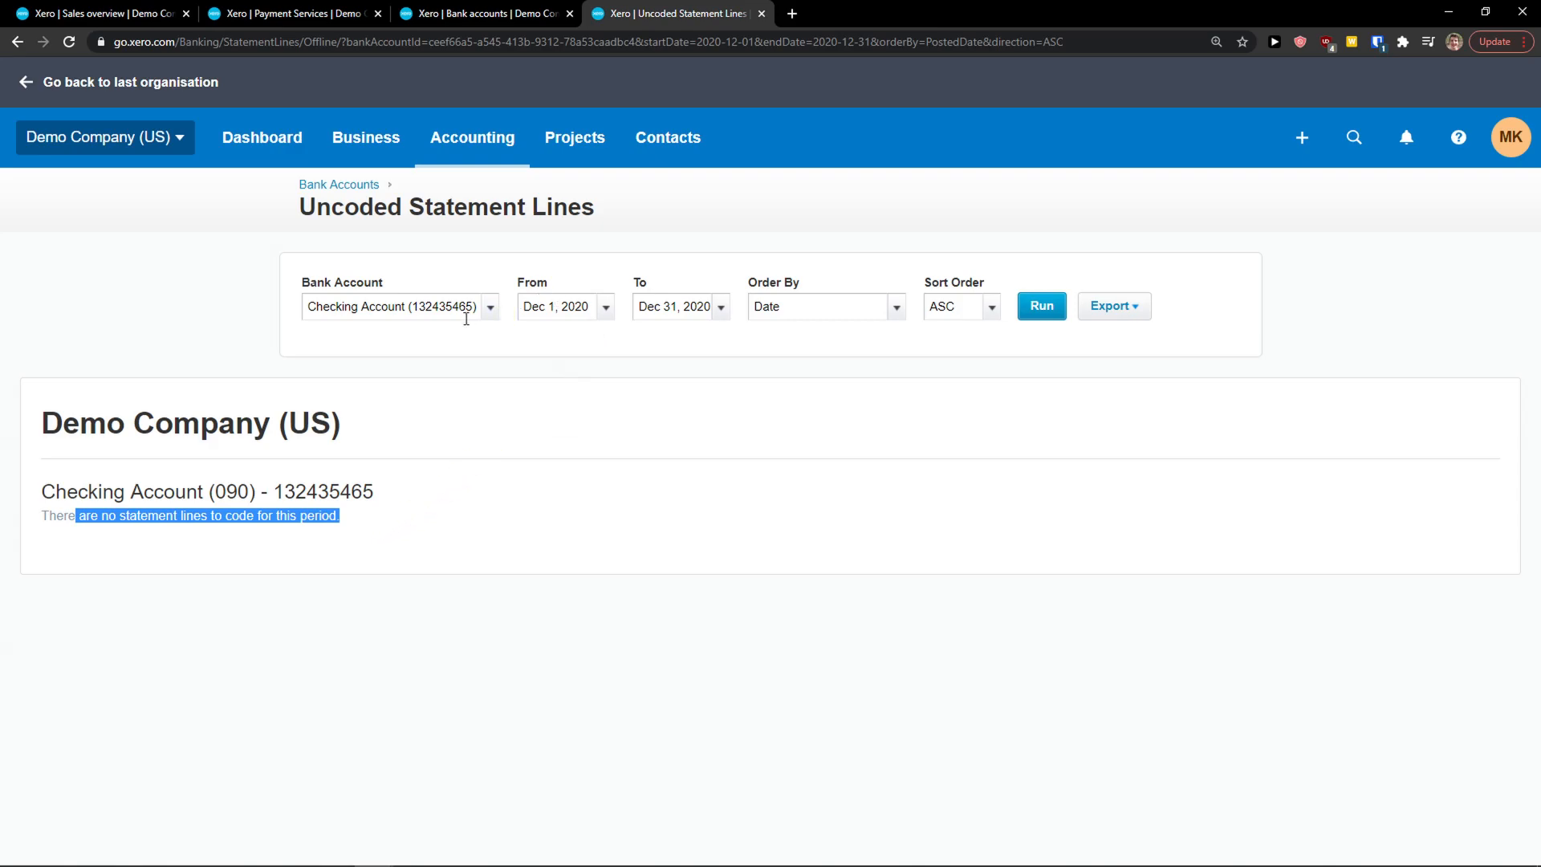
Open the Checking Account's transactions, bank statements, Spend Money, Receive Money and Transfer Money pages in separate browser tabs
left_click(473, 13)
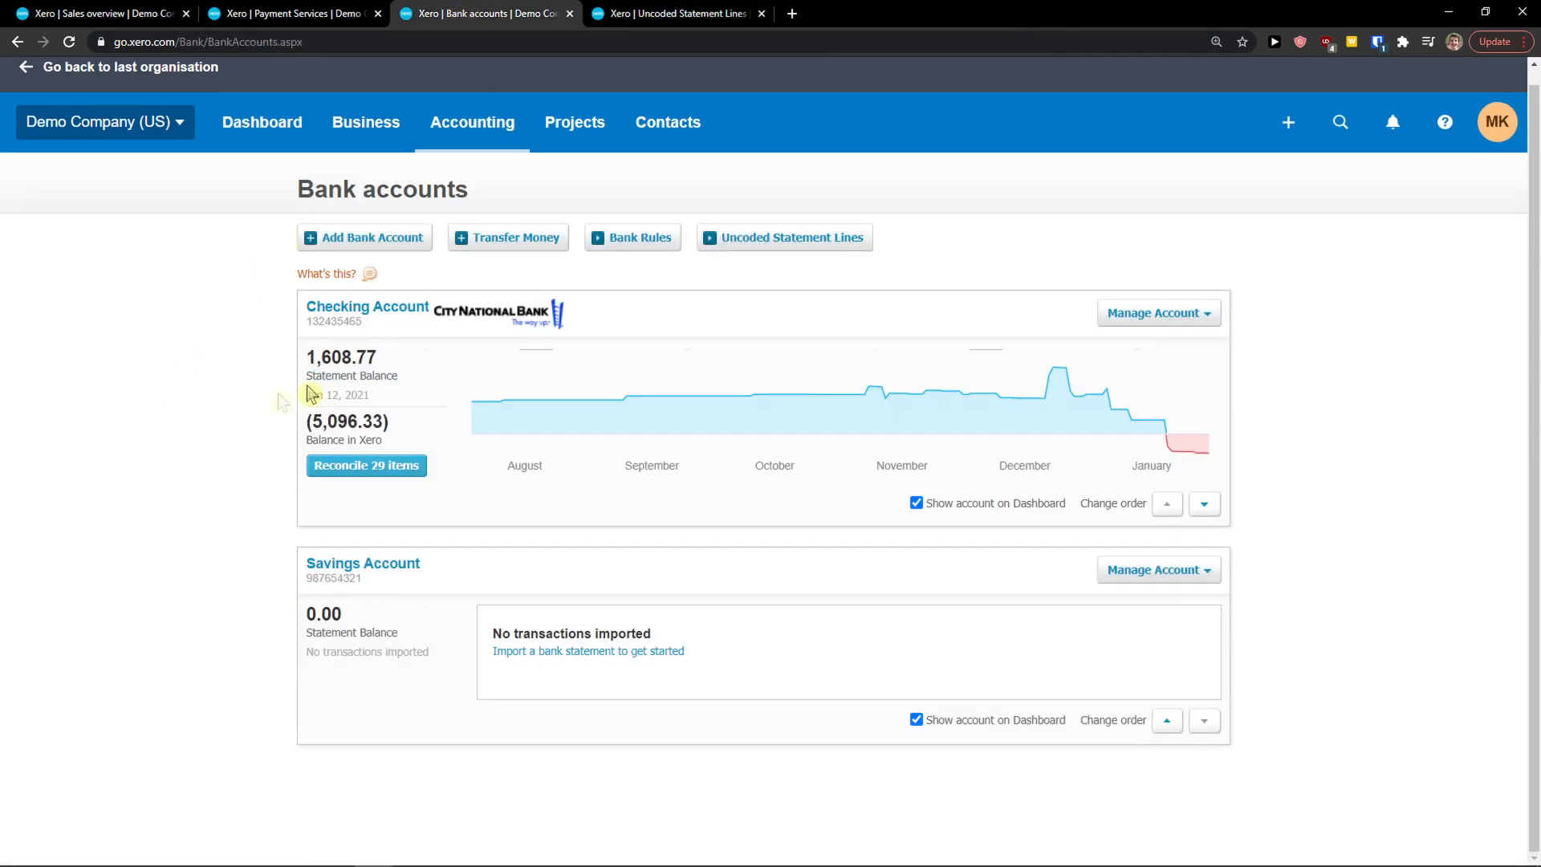
left_click(1160, 323)
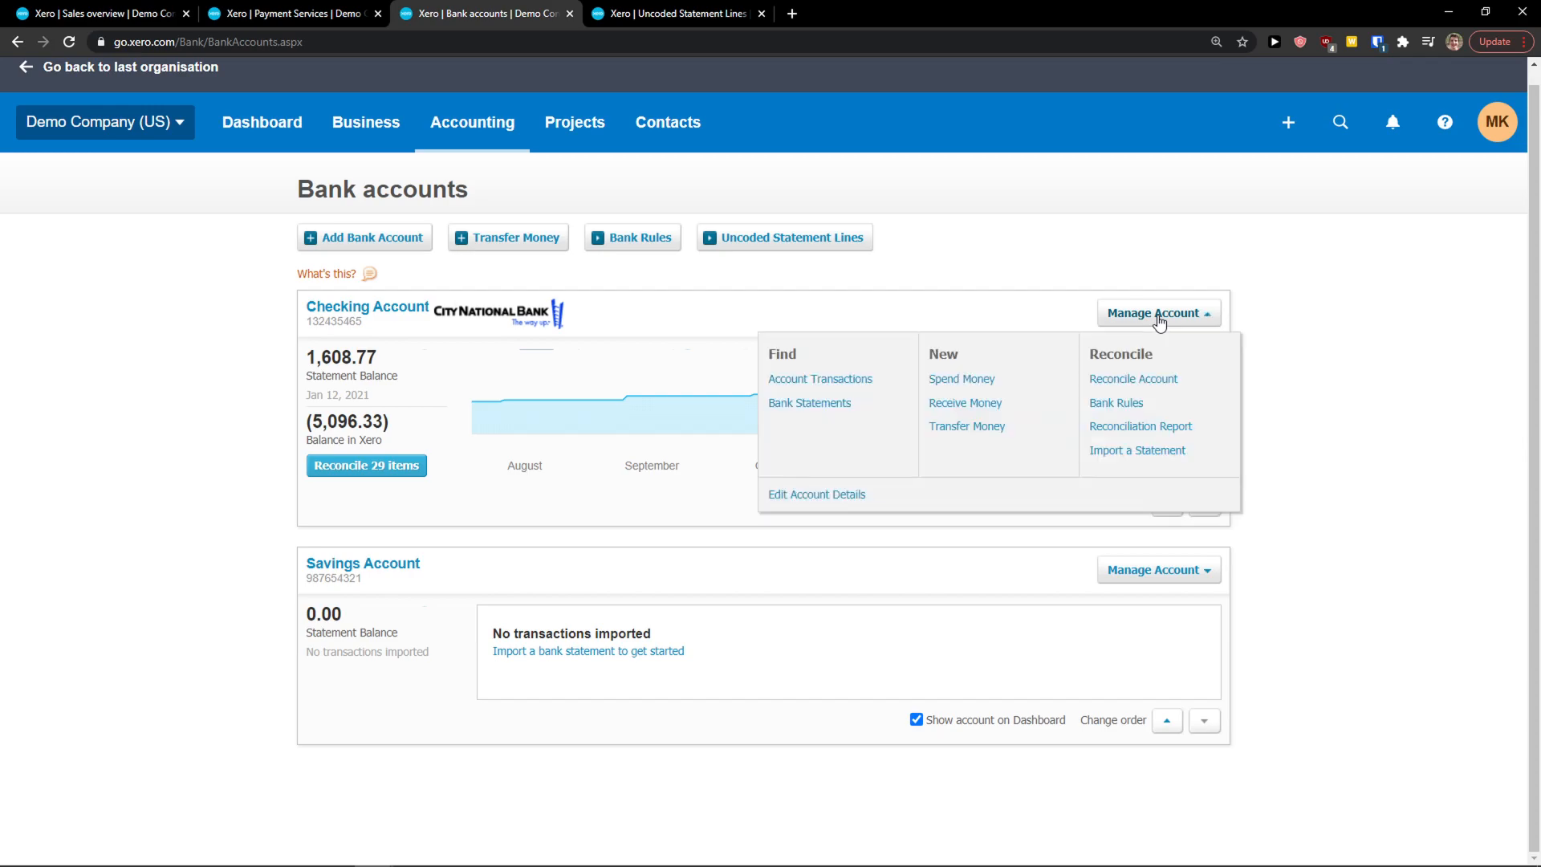
middle_click(821, 388)
middle_click(811, 408)
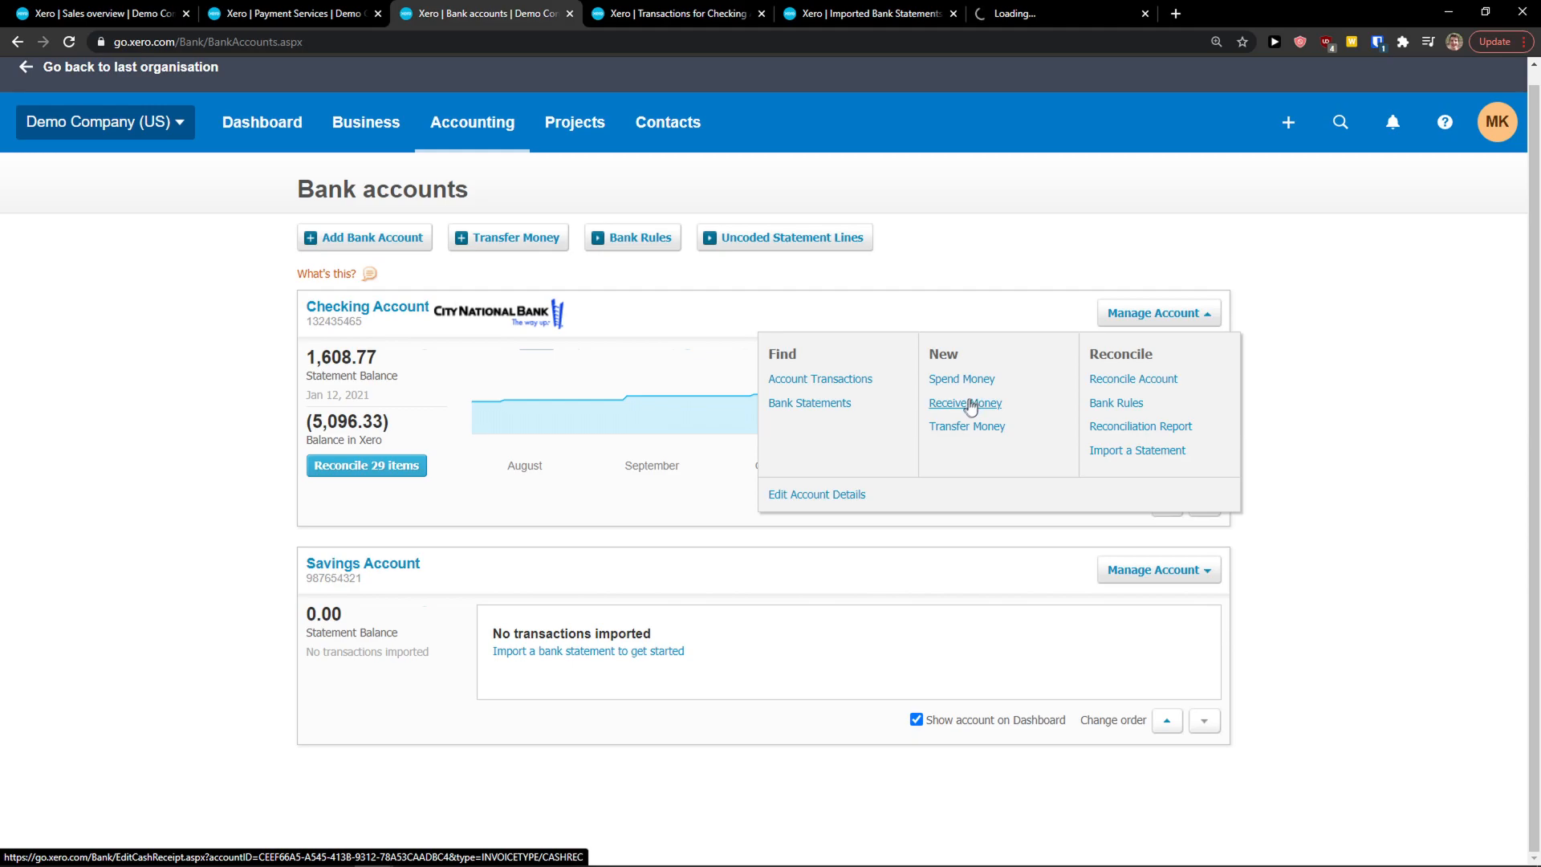
middle_click(969, 403)
middle_click(966, 431)
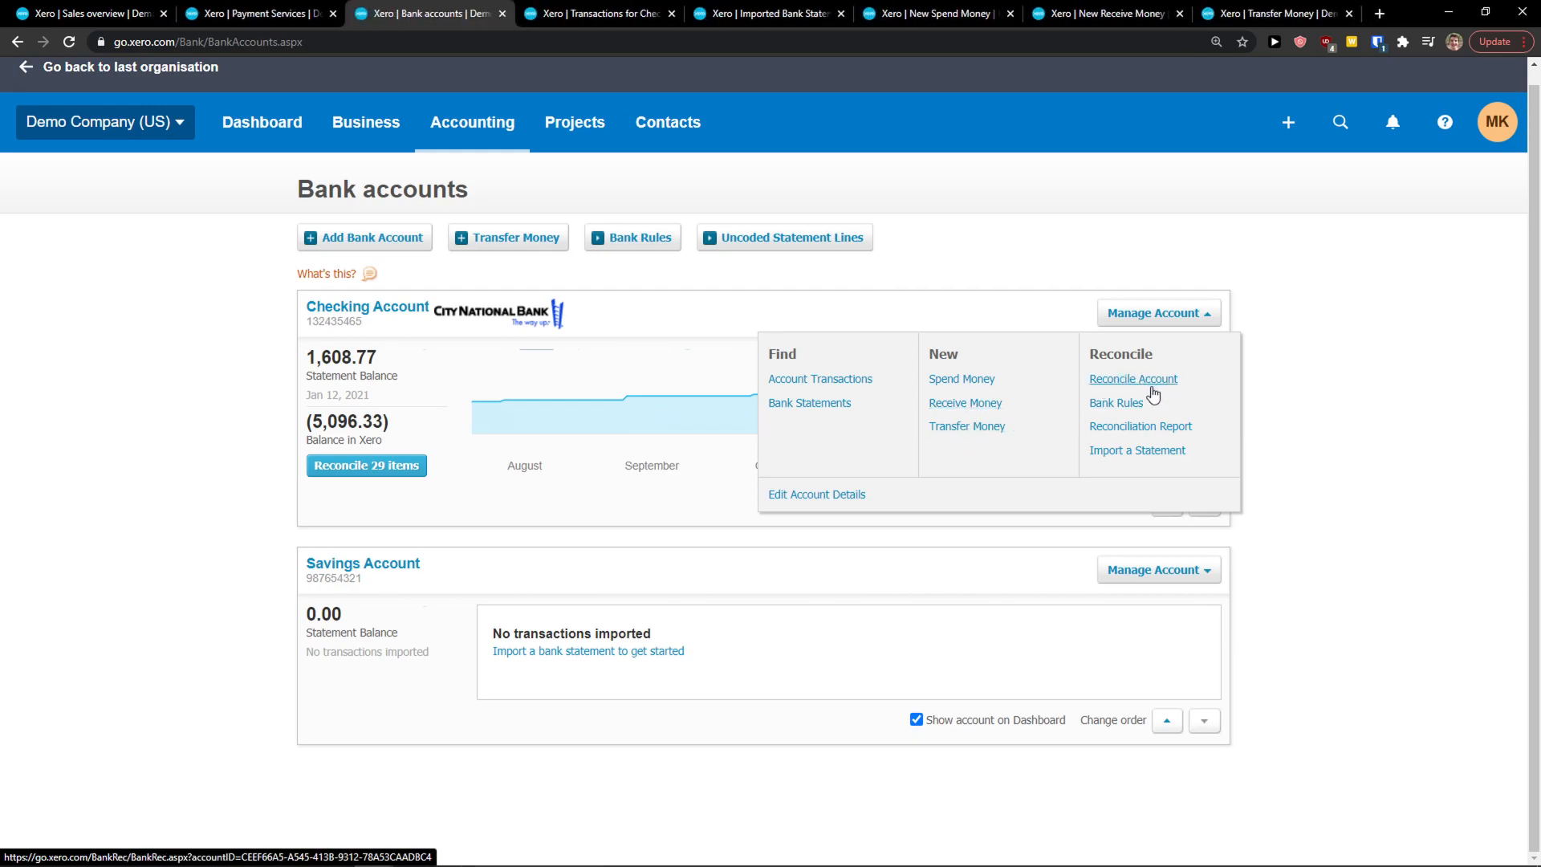
left_click(1176, 316)
Review the Checking Account's transaction list and return to the Bank accounts page
left_click(598, 13)
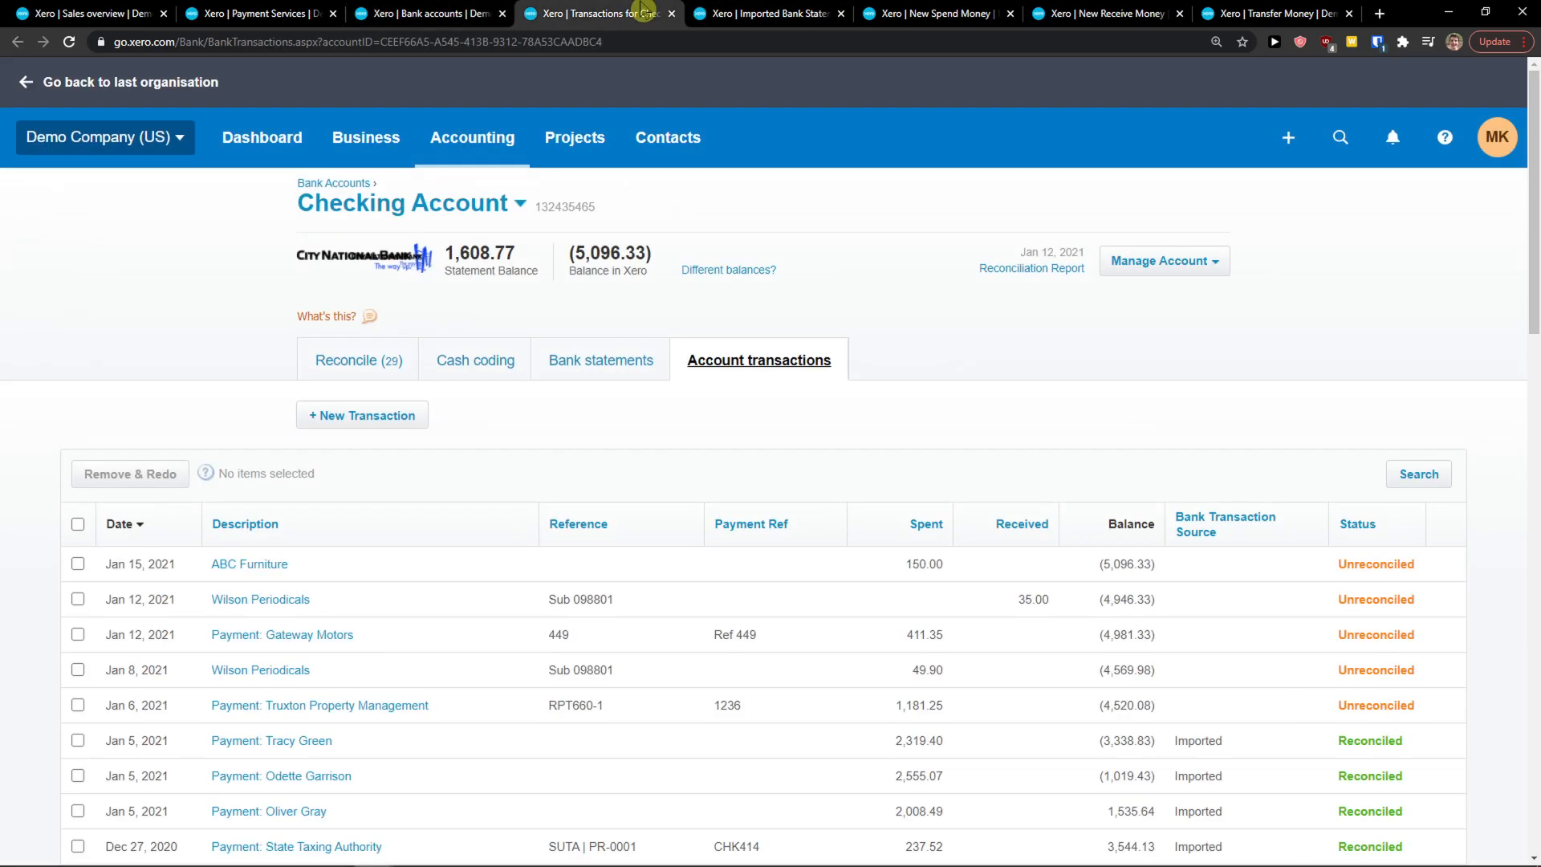
scroll(522, 401, "down", 1)
scroll(630, 389, "up", 1)
scroll(646, 305, "down", 1)
scroll(530, 161, "up", 1)
left_click(429, 13)
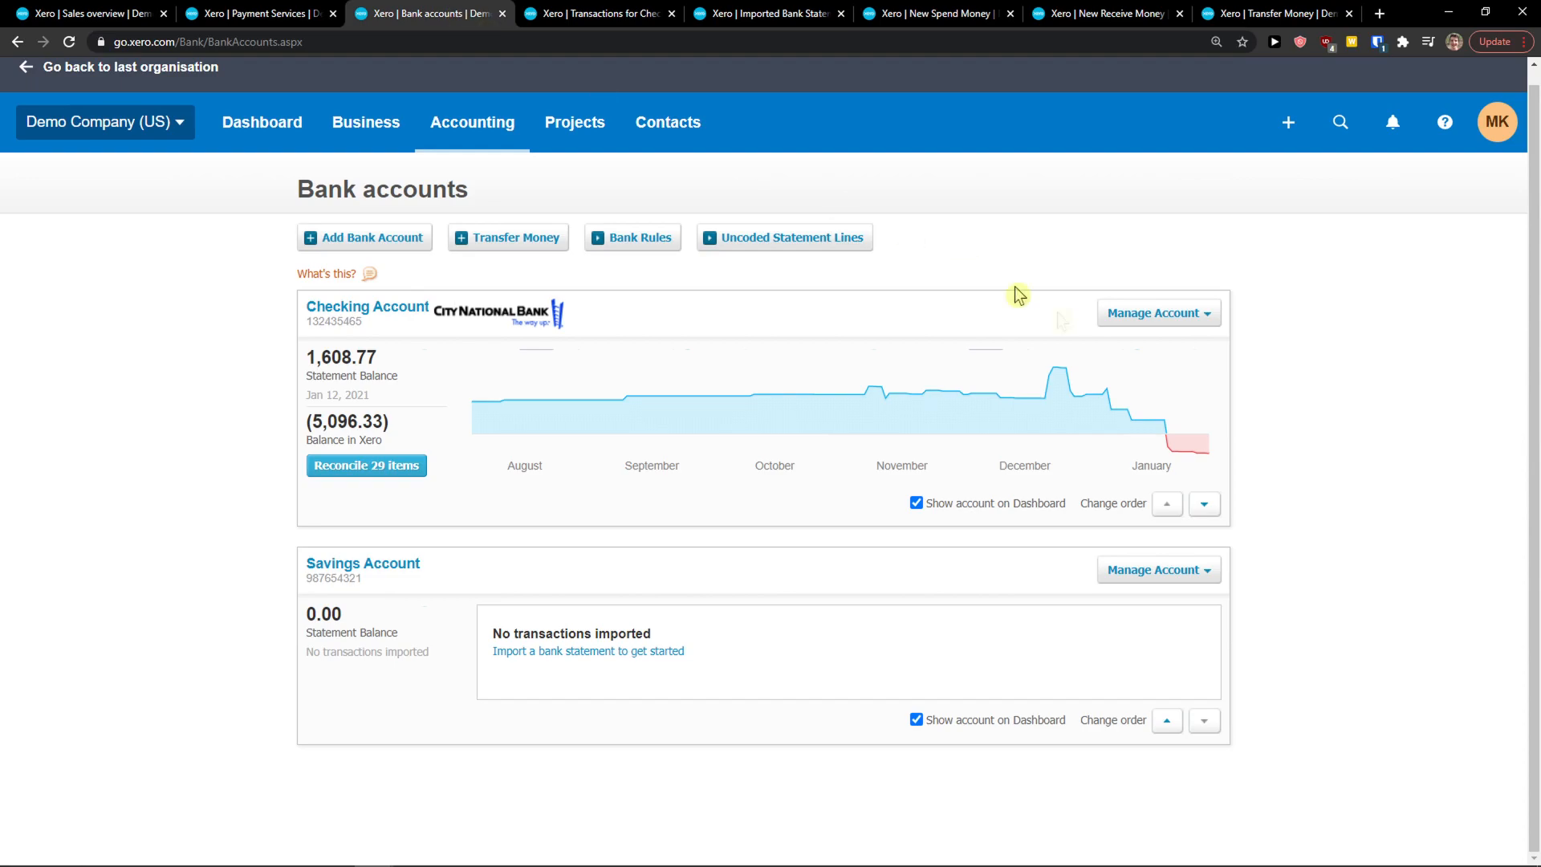
Review the Checking Account's transaction list, view the ABC Furniture spend money transaction, and return to the list
left_click(1156, 313)
left_click(598, 13)
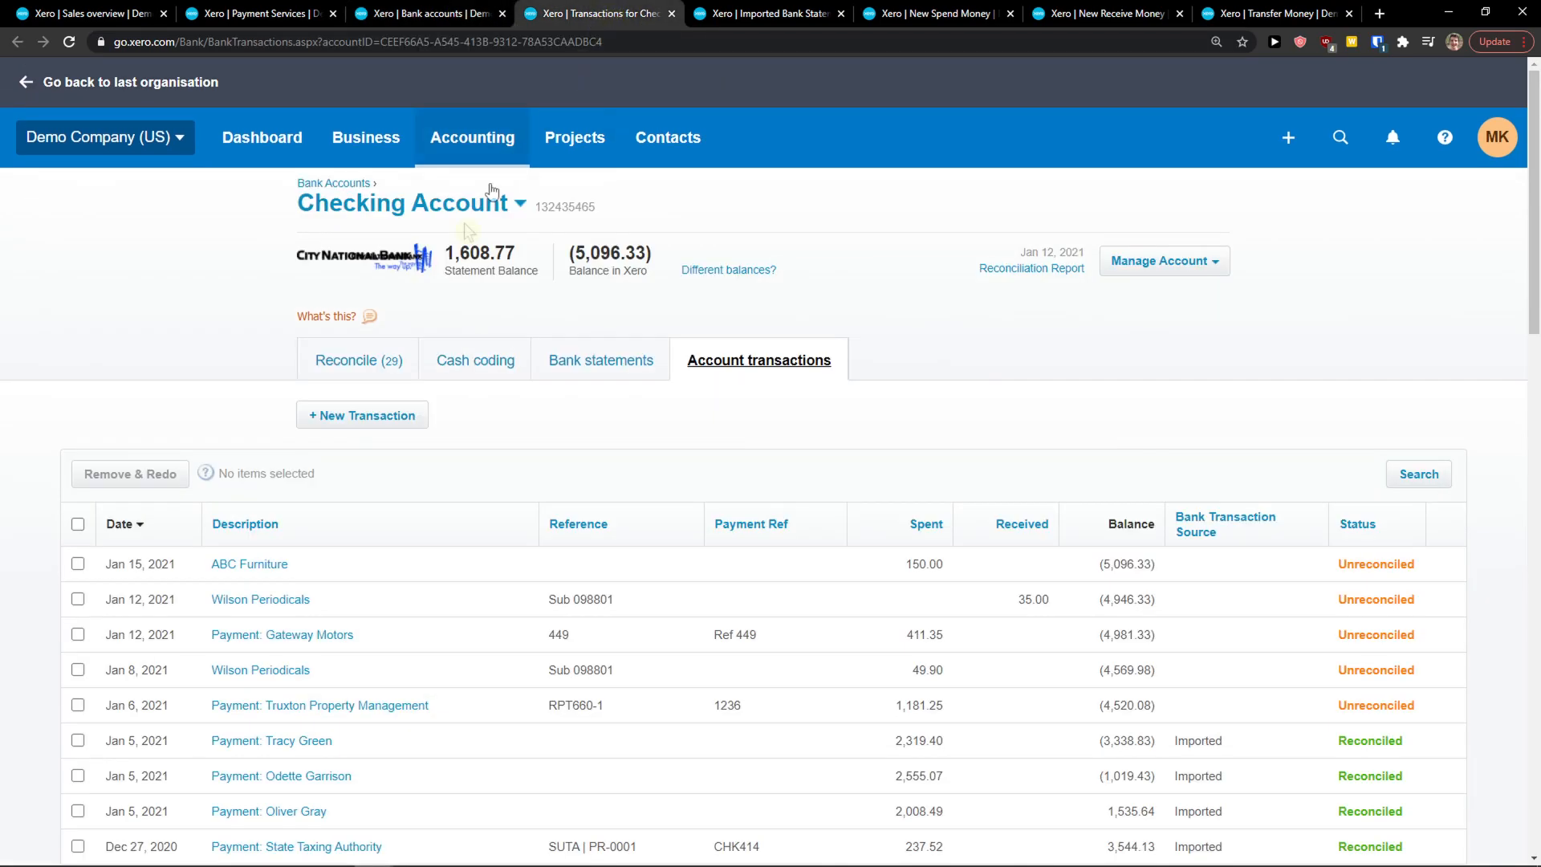
scroll(335, 434, "down", 1)
scroll(287, 459, "down", 2)
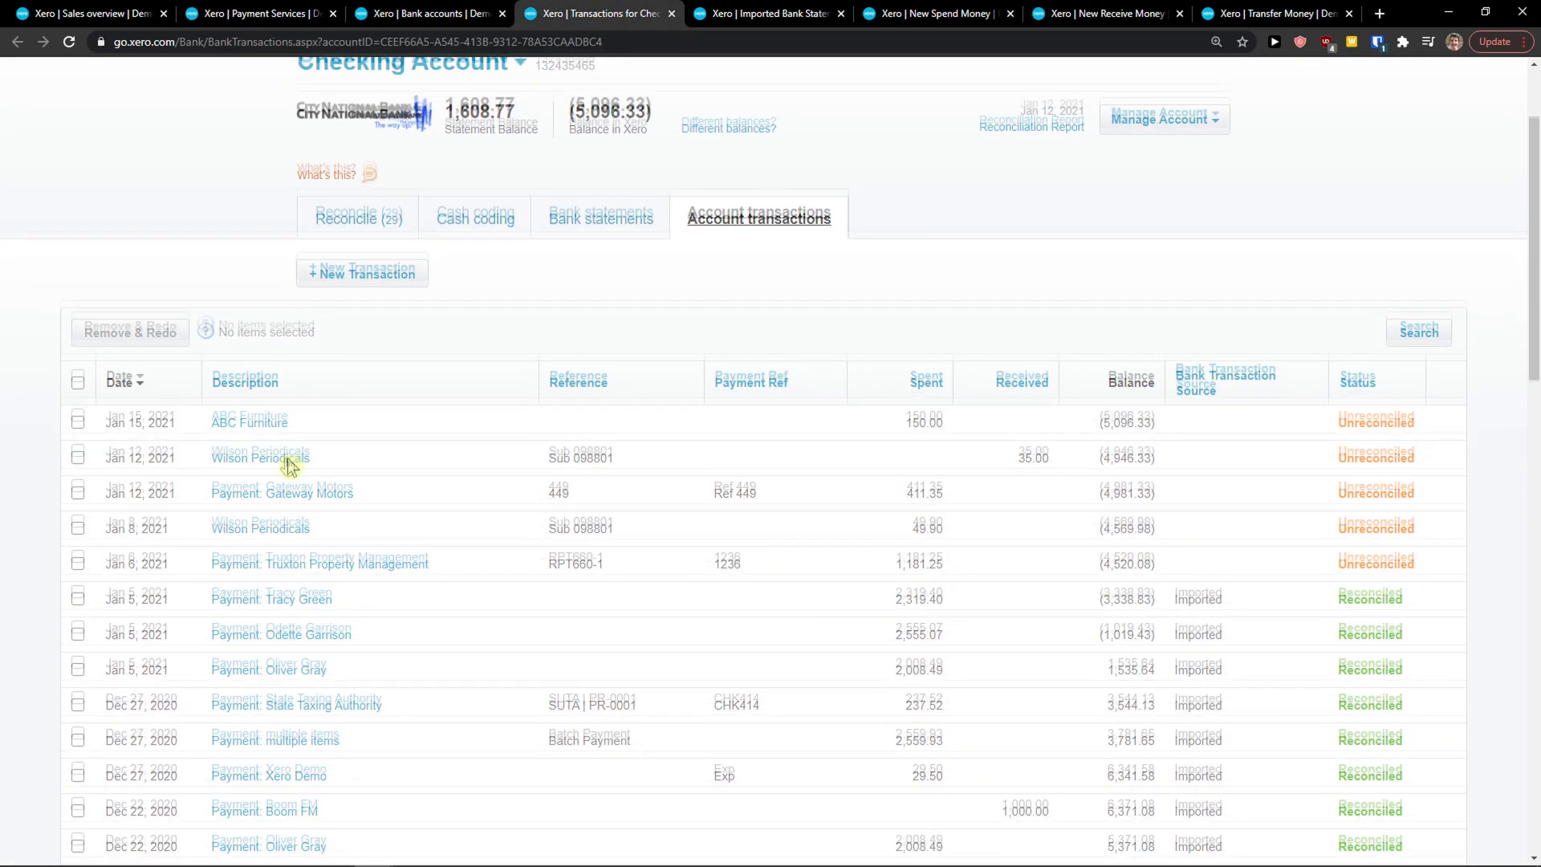
scroll(389, 510, "down", 1)
scroll(372, 530, "up", 4)
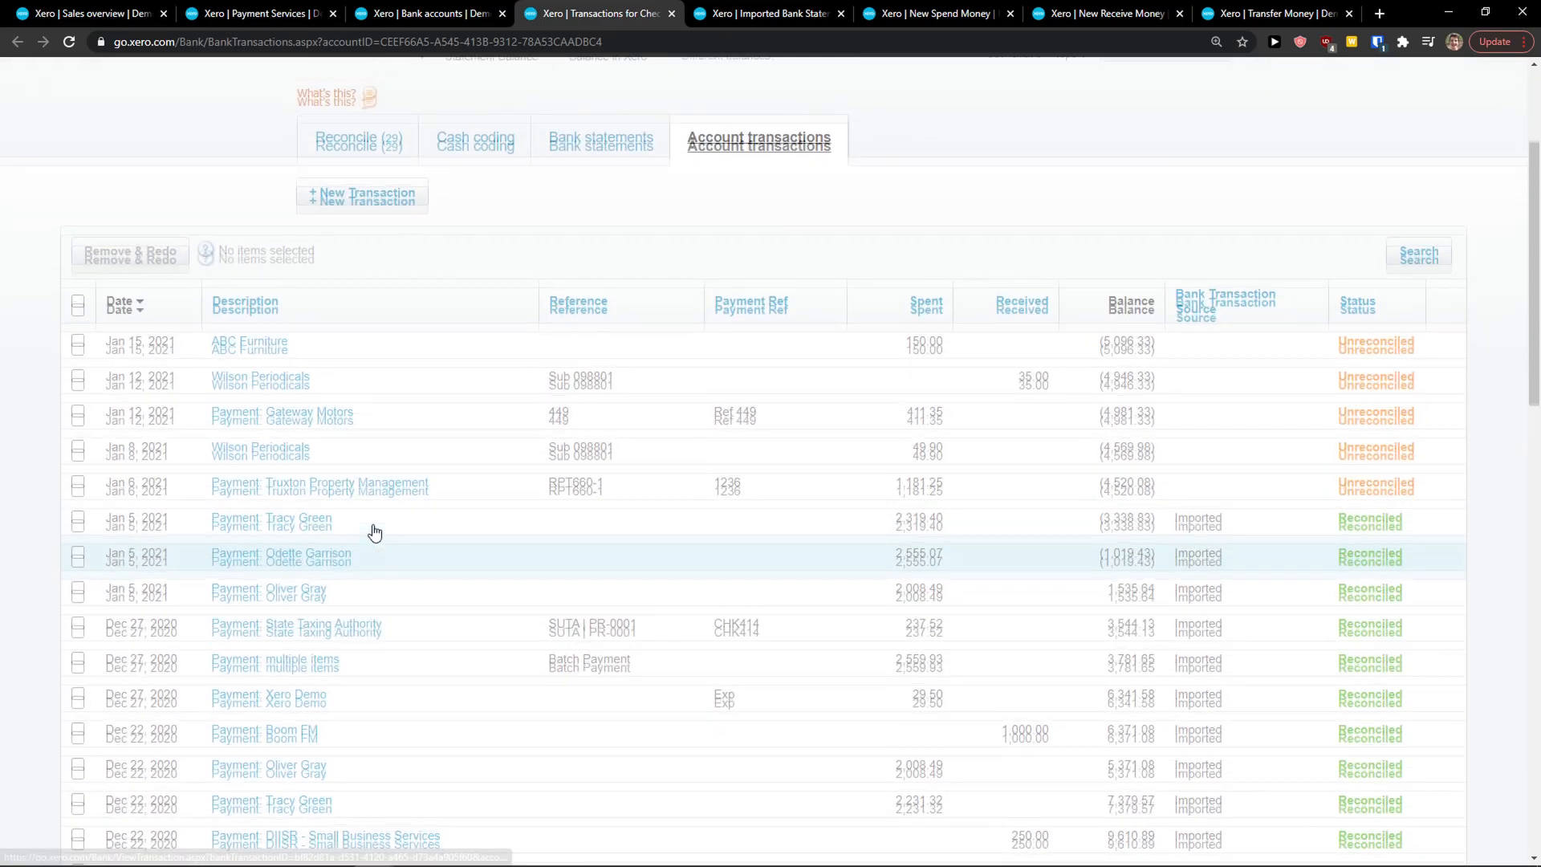
scroll(364, 532, "down", 1)
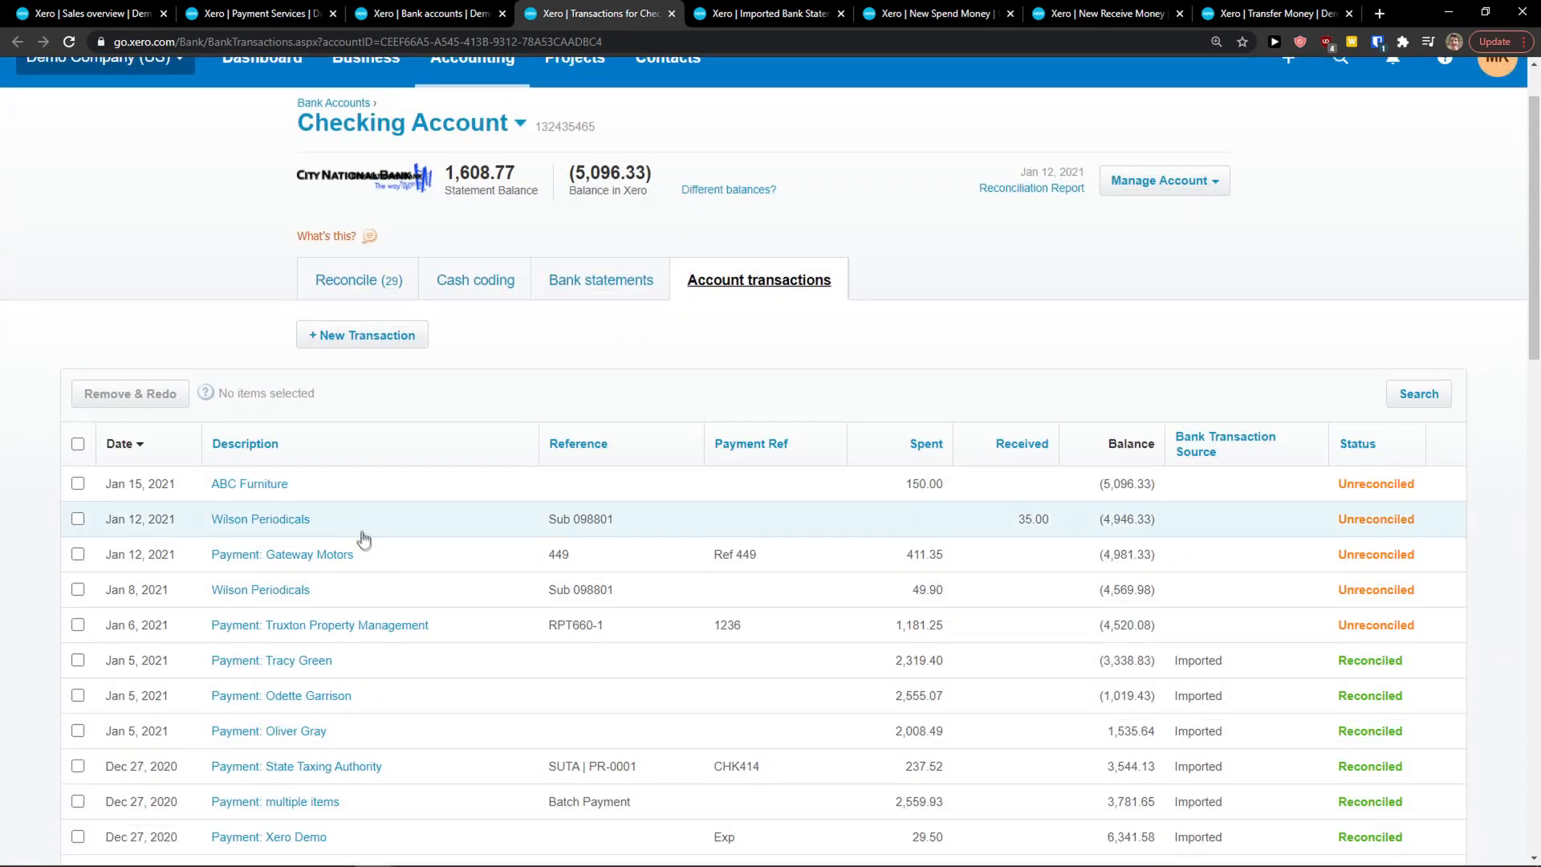
left_click(259, 487)
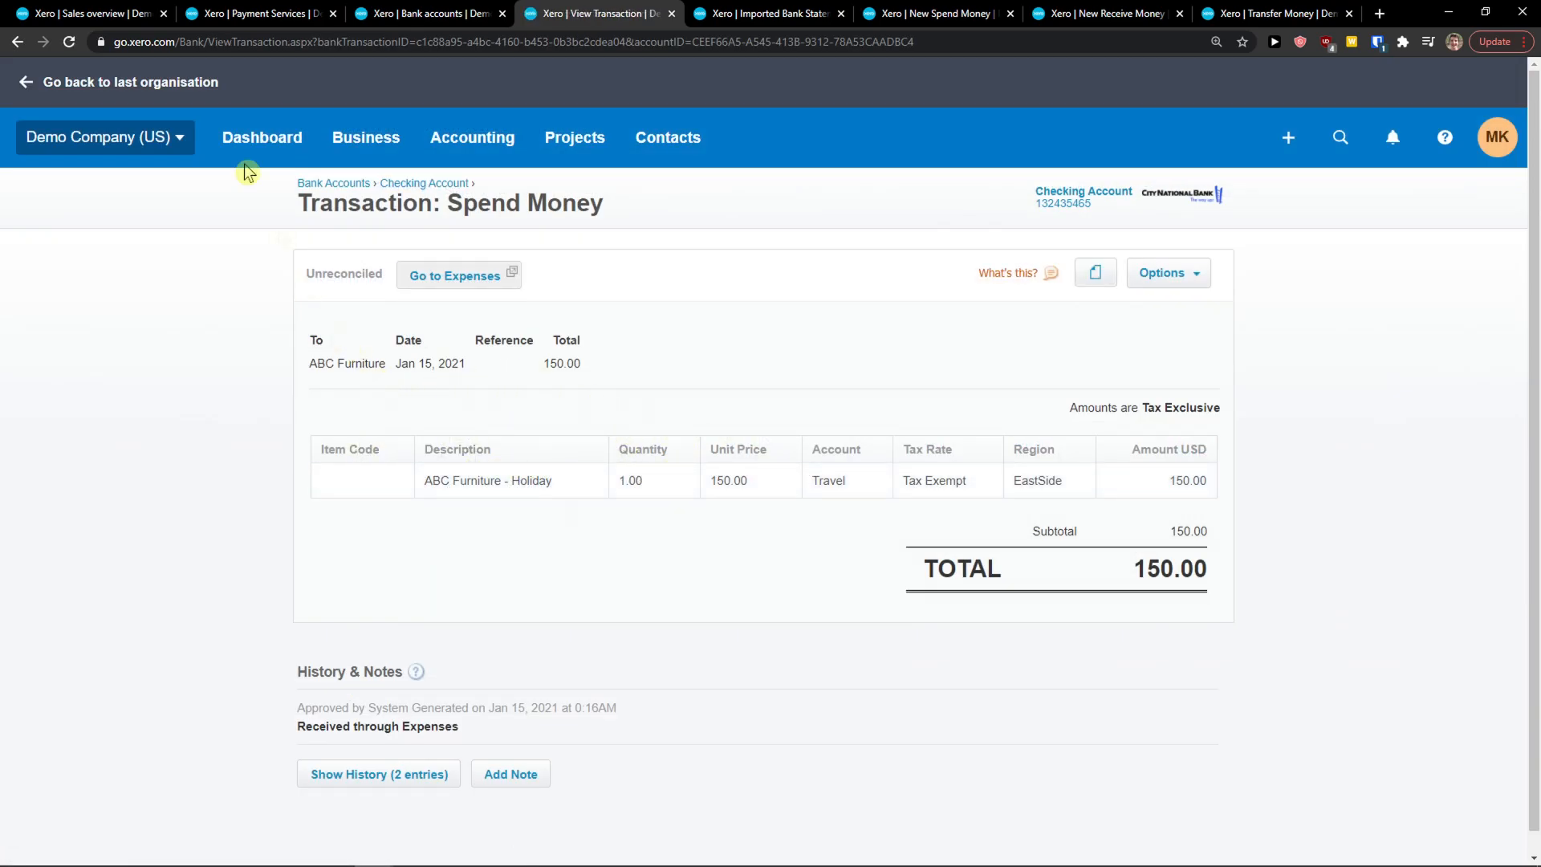
left_click_drag(310, 202, 600, 202)
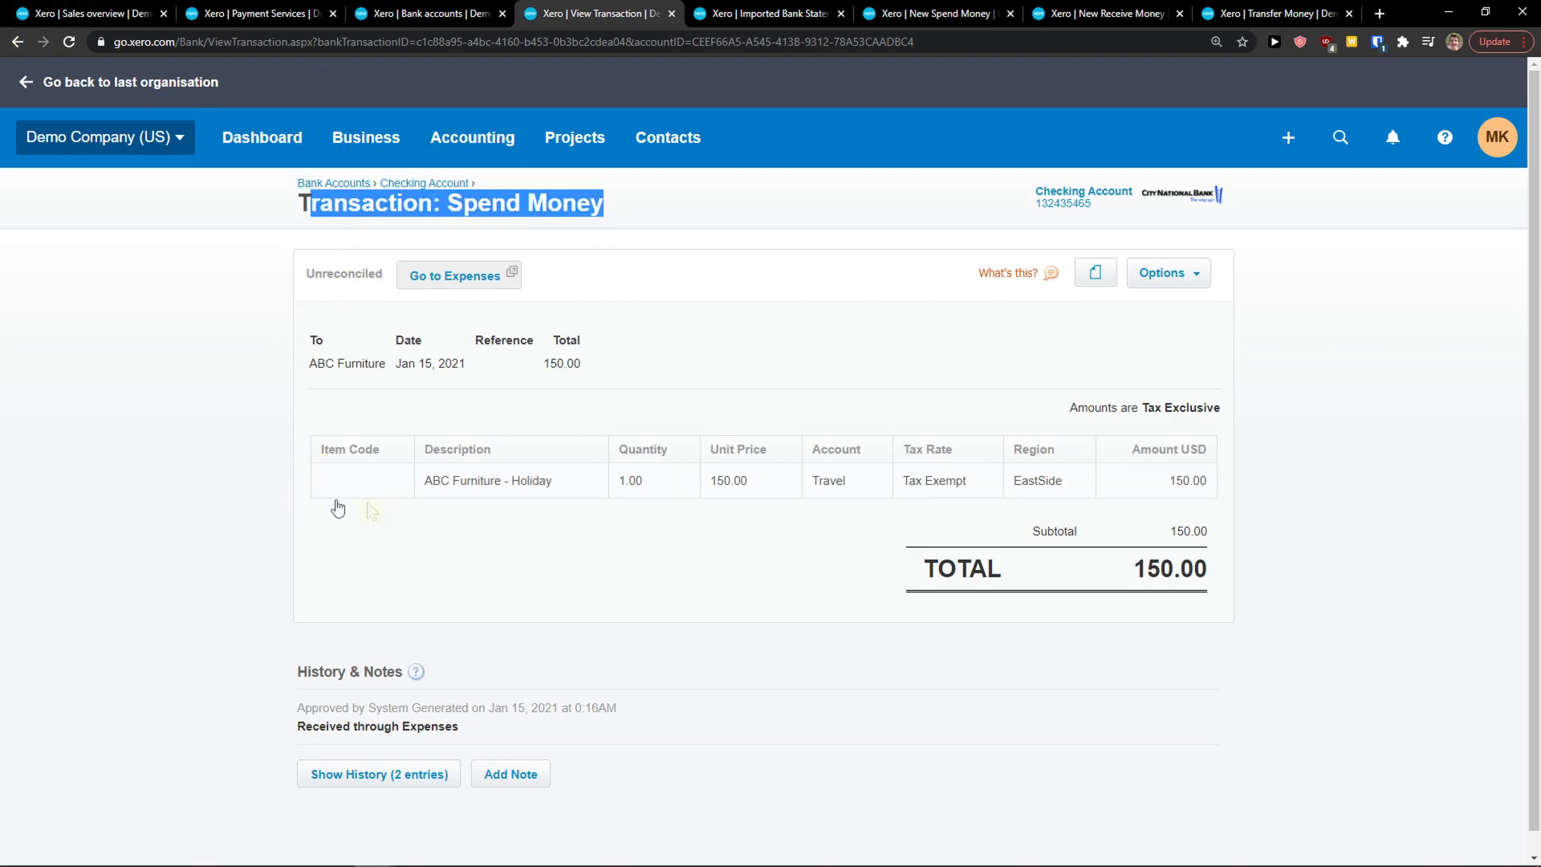
left_click(17, 43)
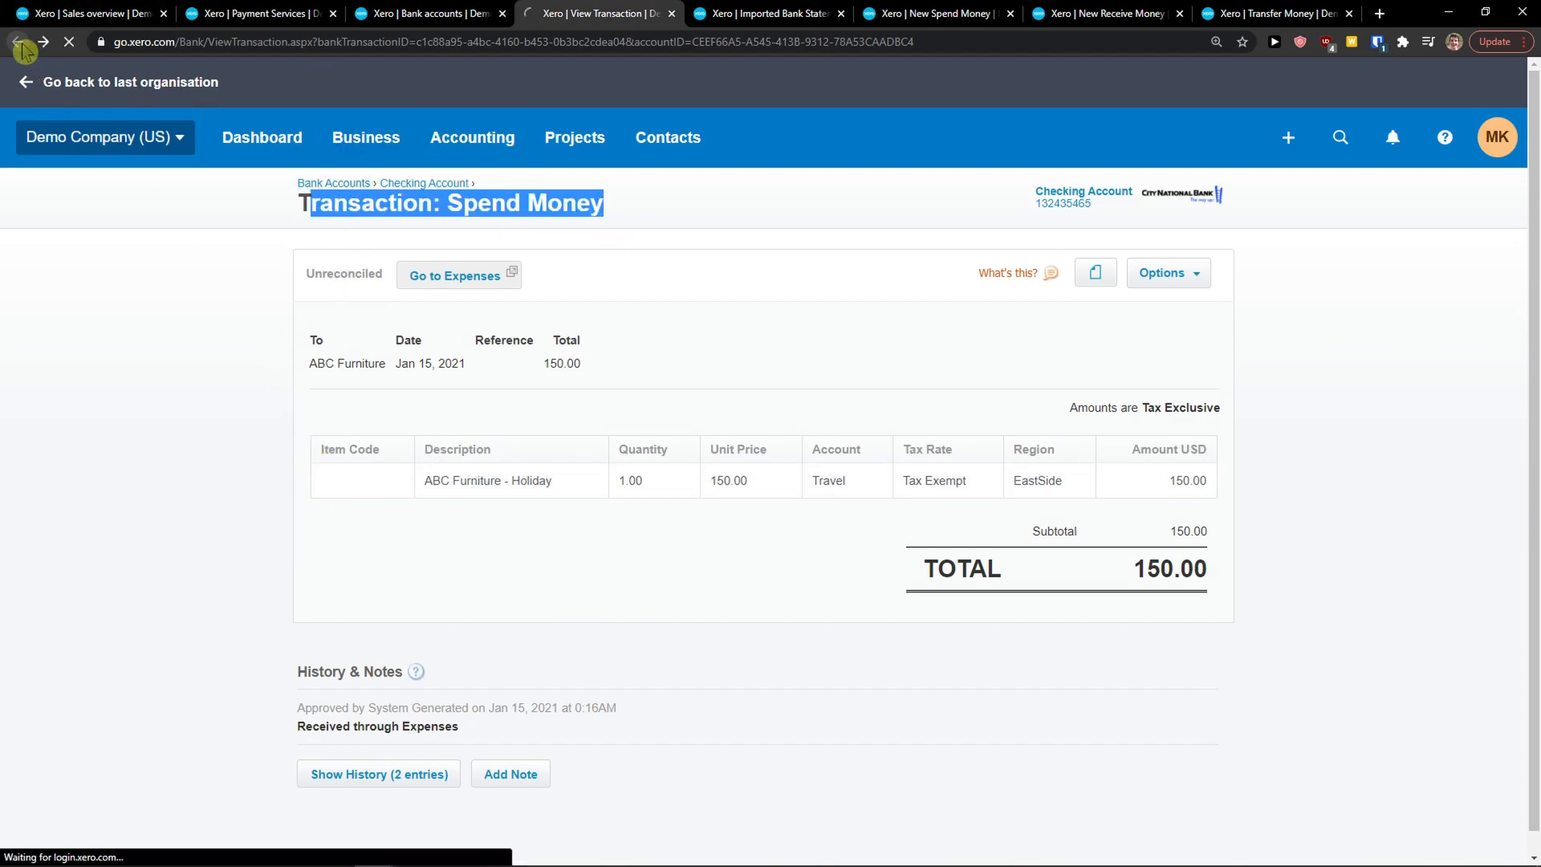
Open a blank New Spend Money entry above the Checking Account's transaction list and cancel it
scroll(457, 531, "down", 1)
scroll(458, 532, "up", 1)
left_click(345, 341)
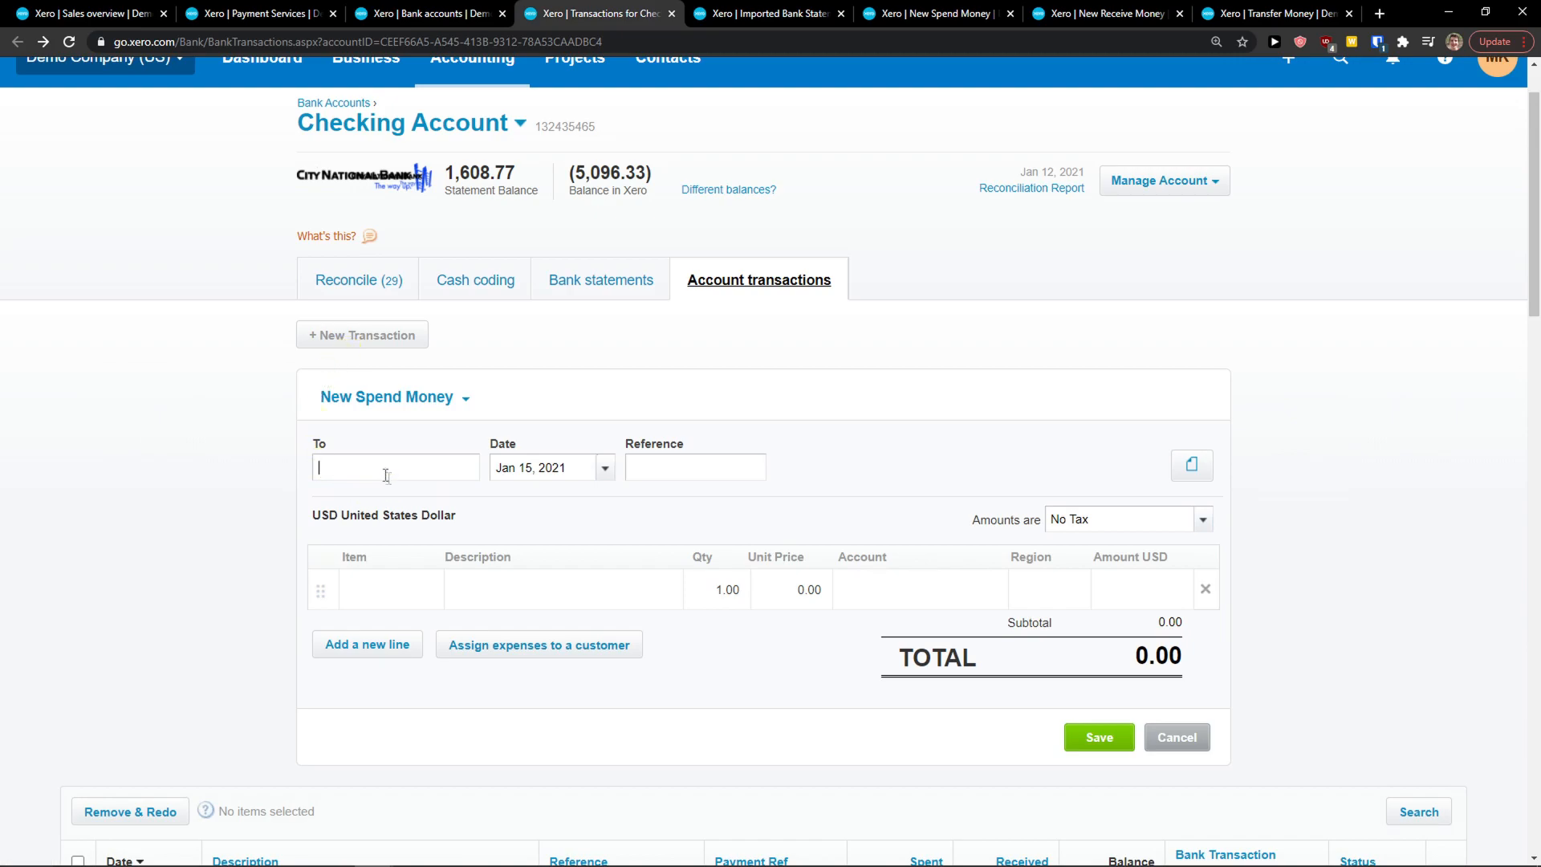
left_click(1190, 739)
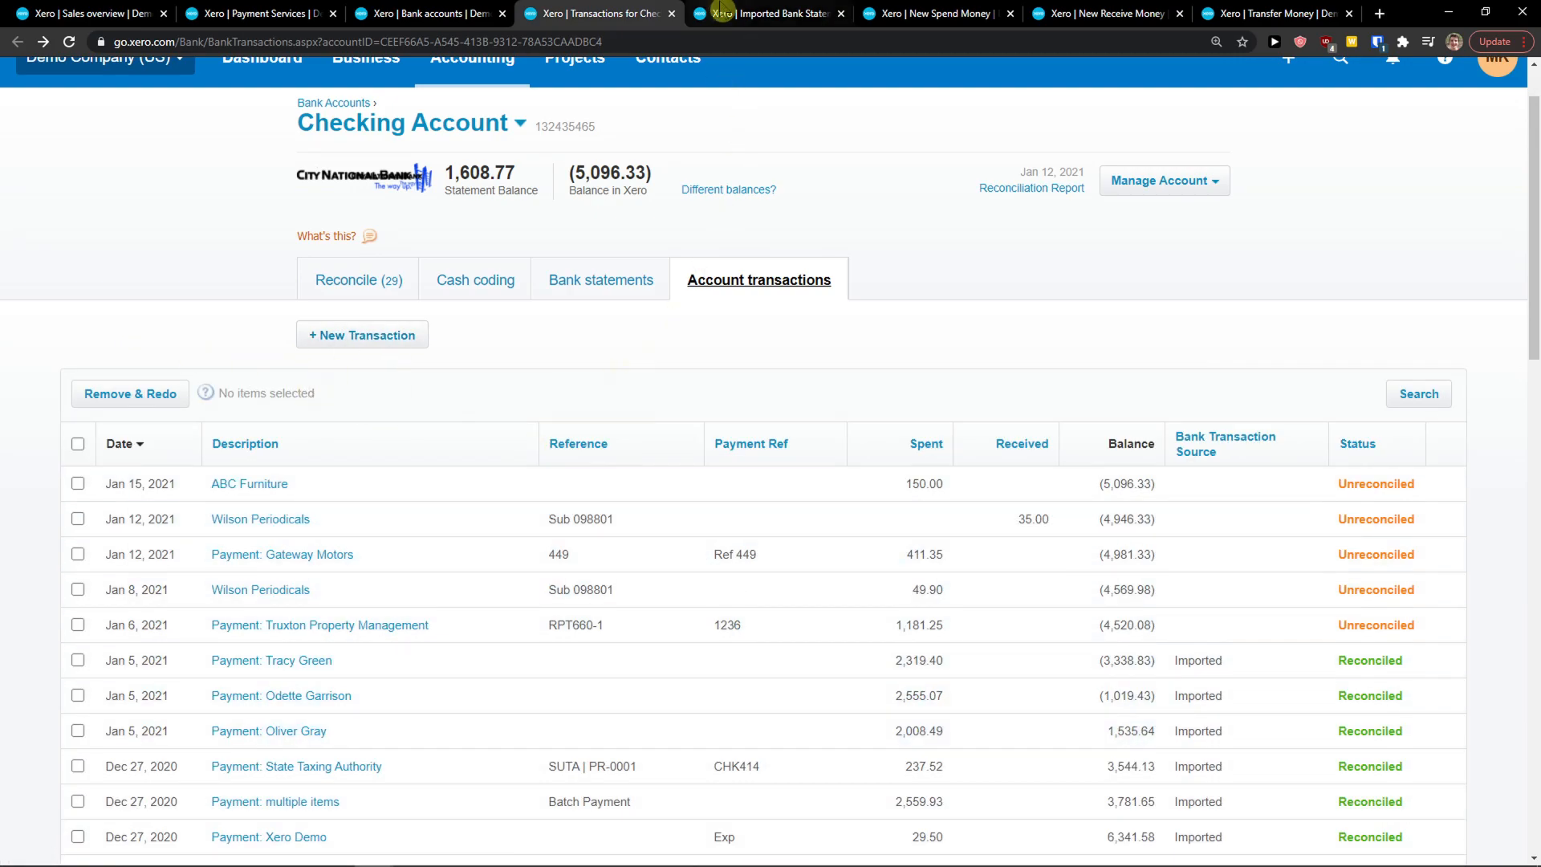
Review the Checking Account's imported bank statement lines and glance at the already open New Spend Money page
left_click(755, 14)
scroll(610, 373, "down", 1)
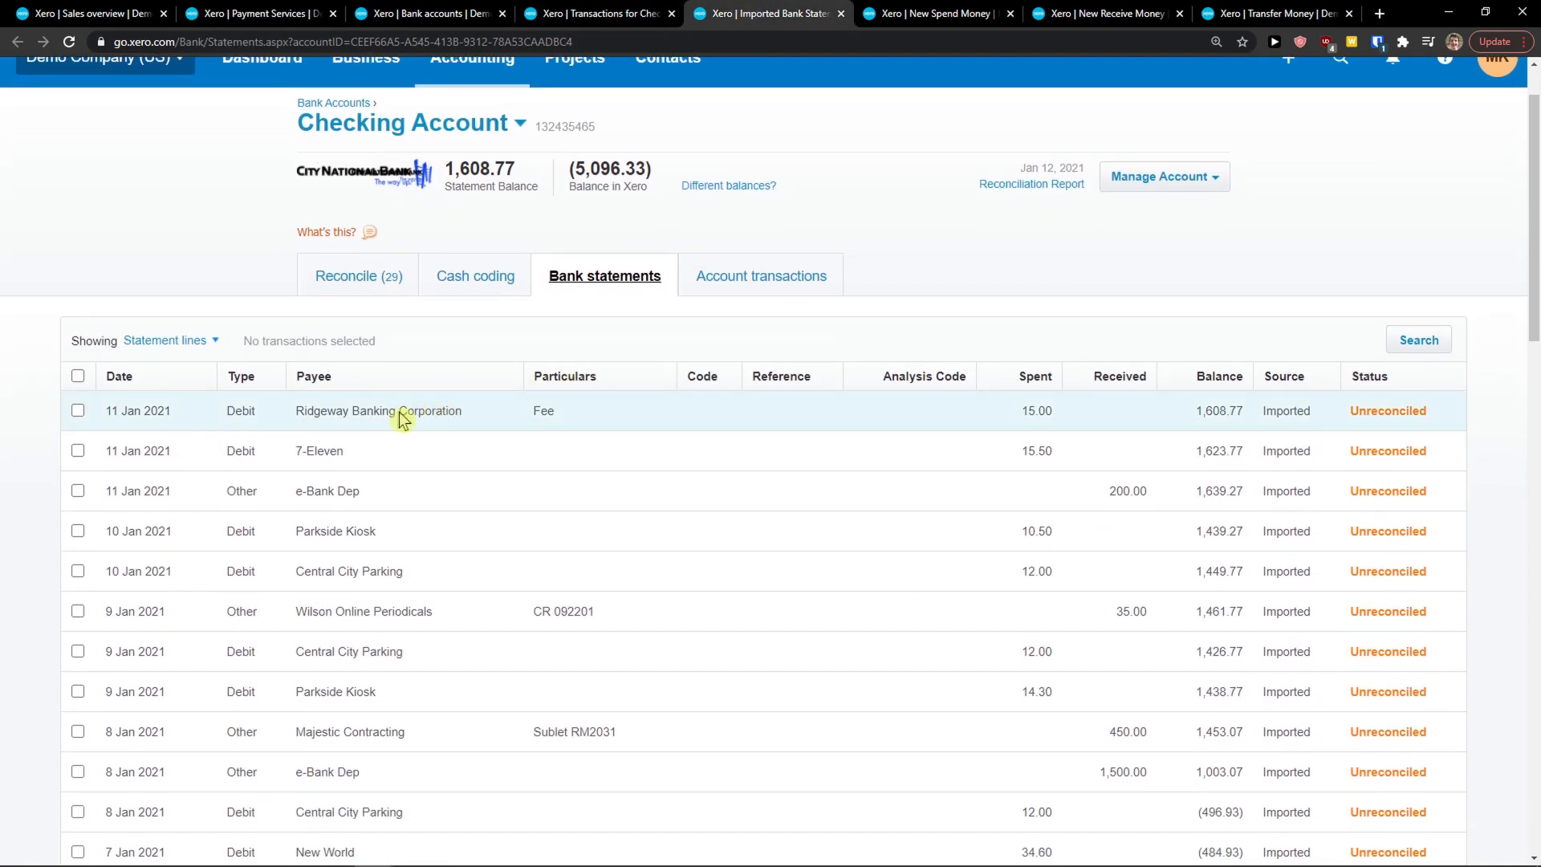
scroll(430, 416, "down", 1)
scroll(1352, 388, "down", 2)
scroll(510, 447, "down", 6)
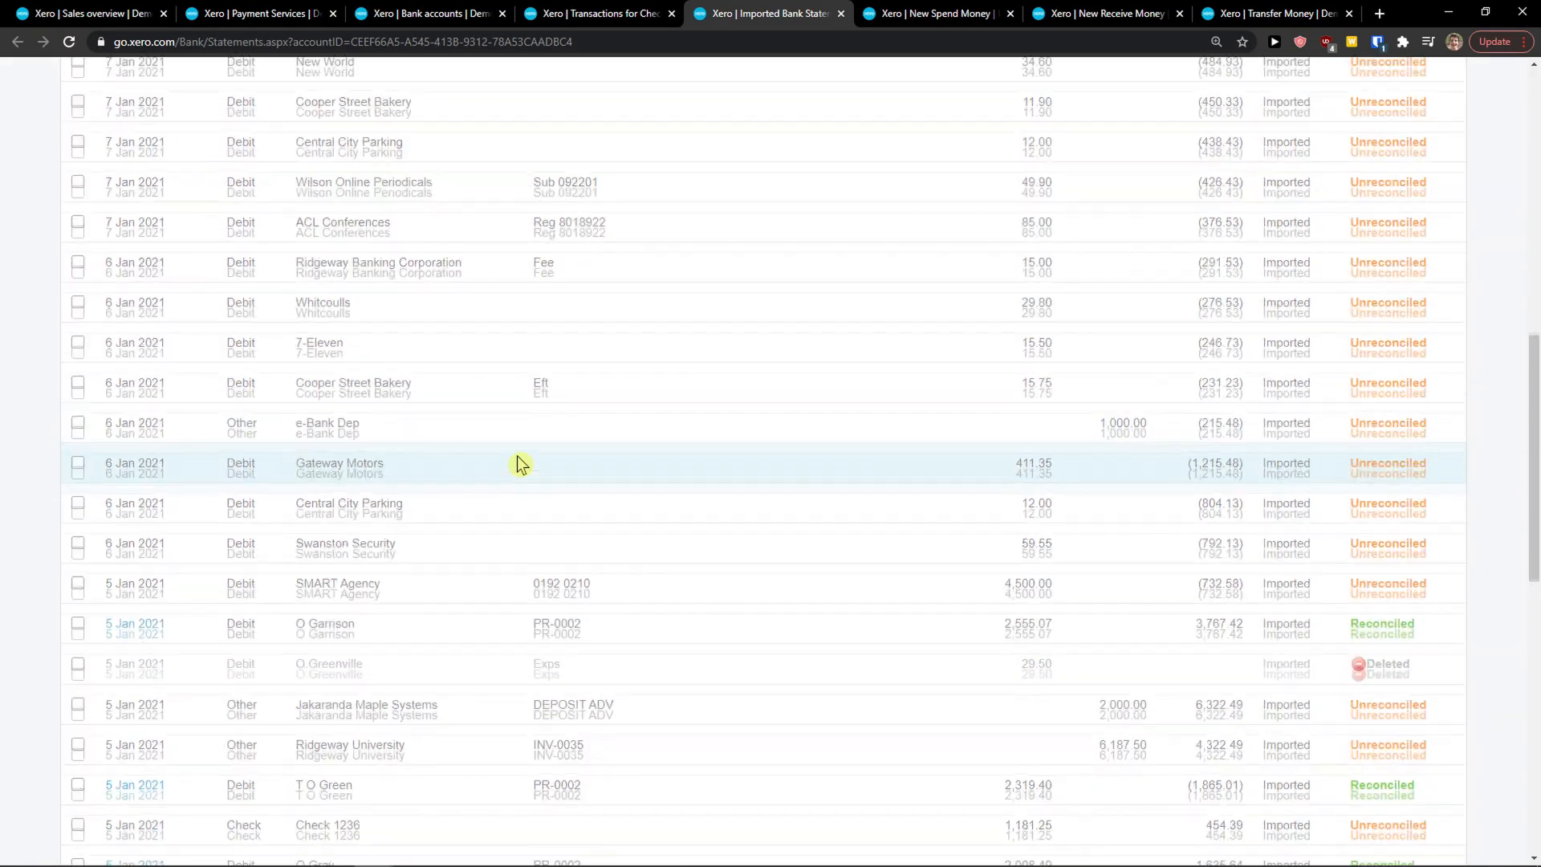
scroll(517, 464, "up", 10)
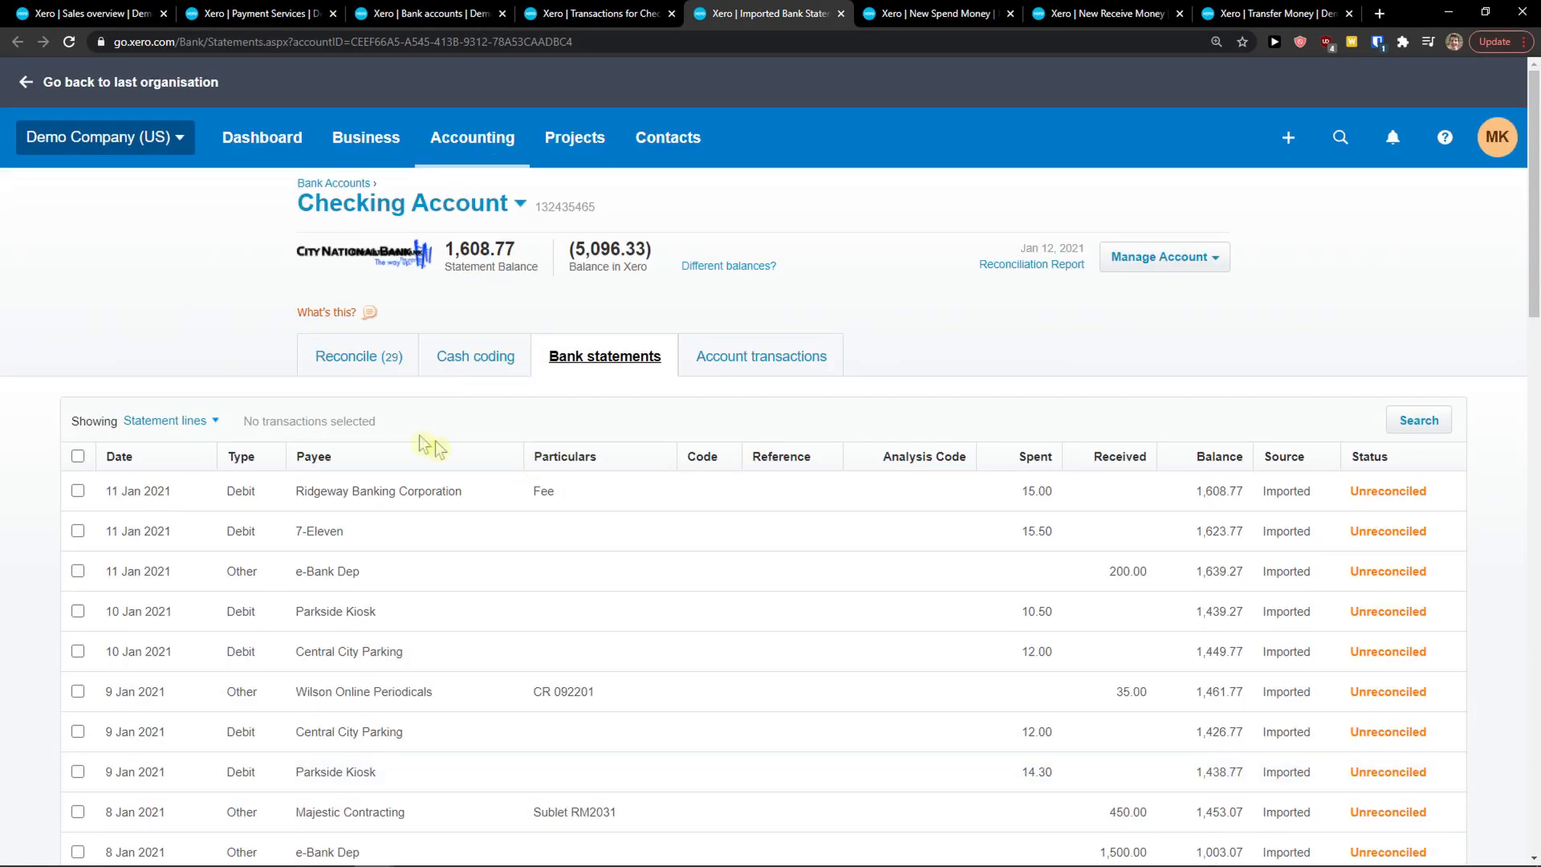
left_click(935, 13)
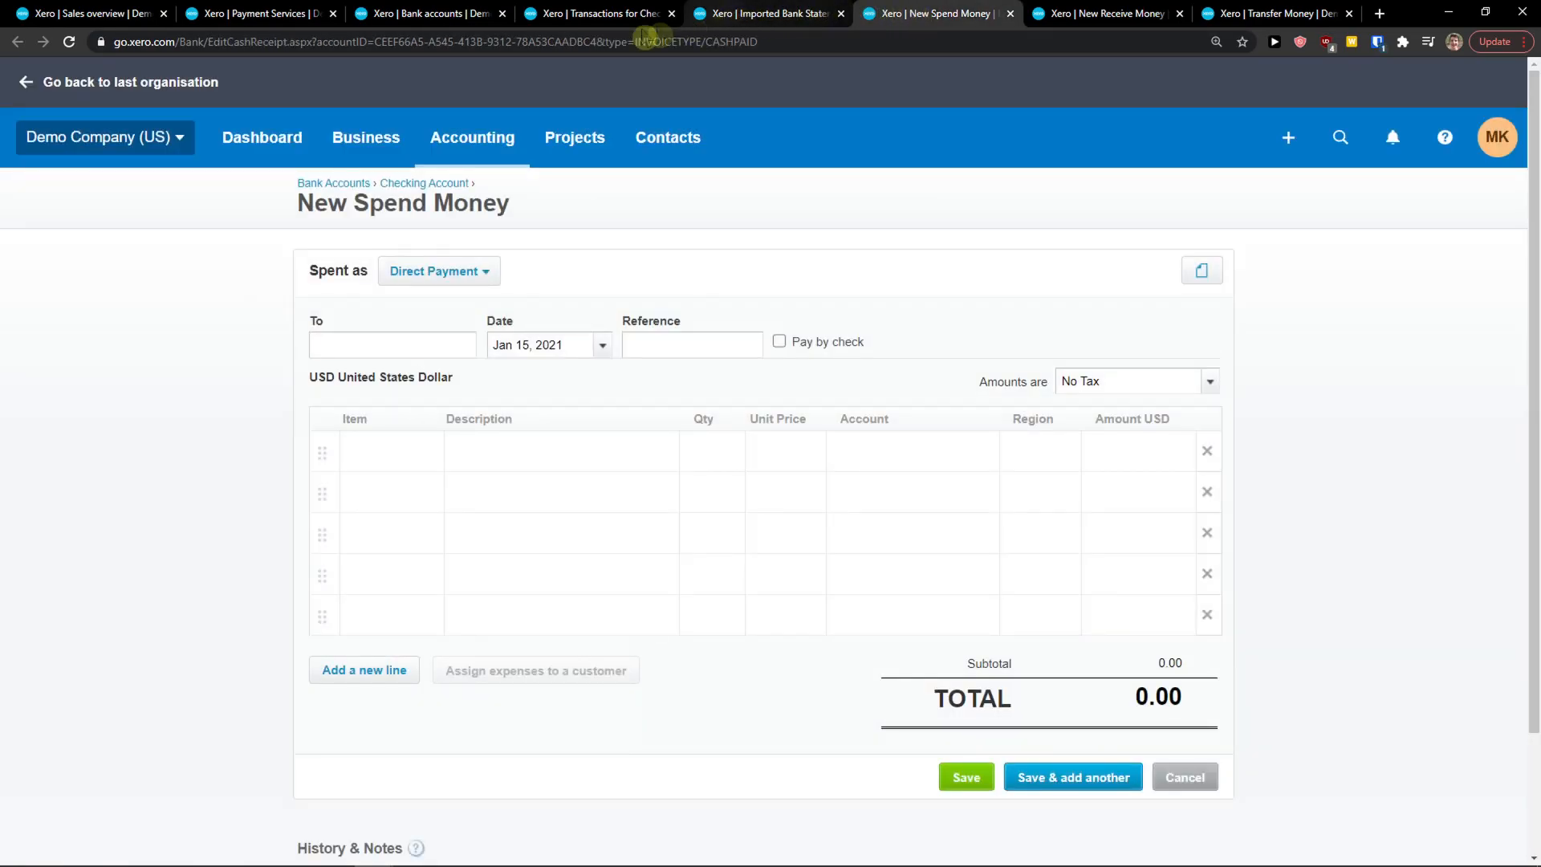
left_click(746, 12)
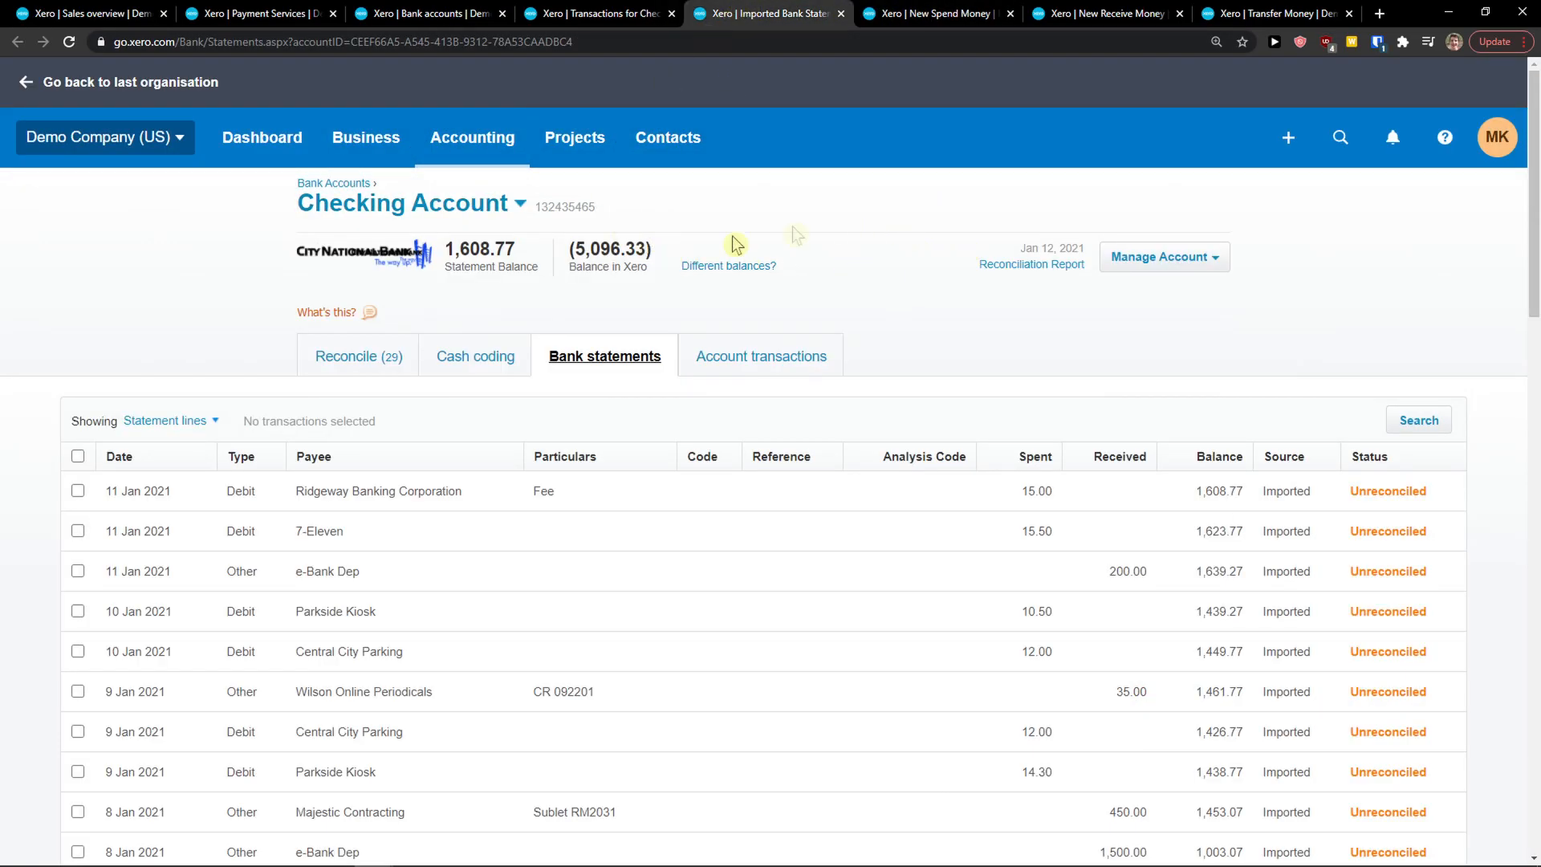
Check the Checking Account's management options, switch from its bank statements to its account transactions, and look through the list
left_click(1204, 271)
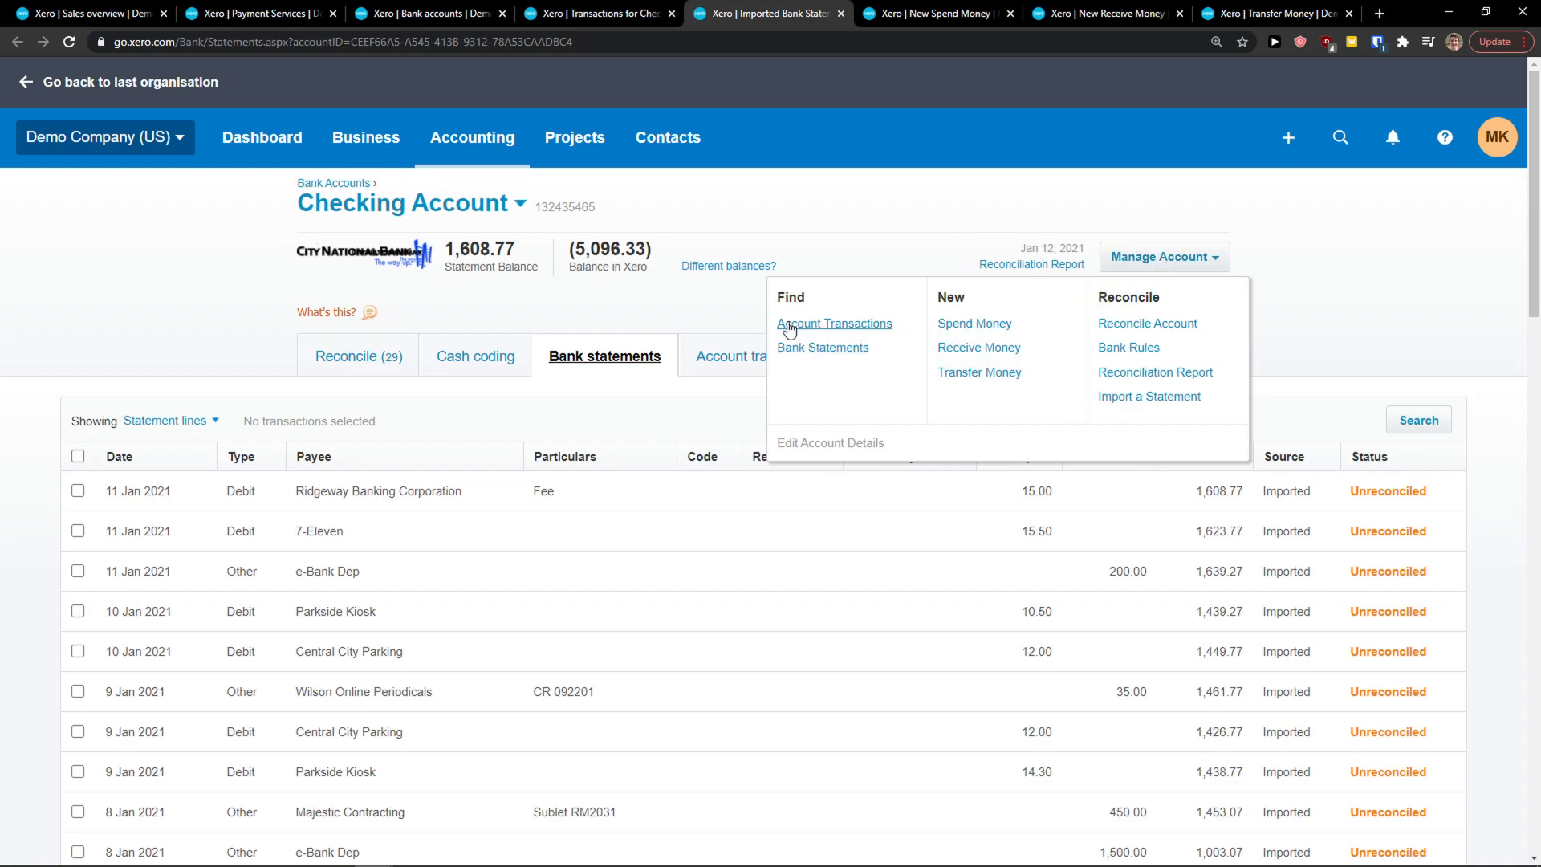
left_click(734, 363)
scroll(592, 350, "down", 1)
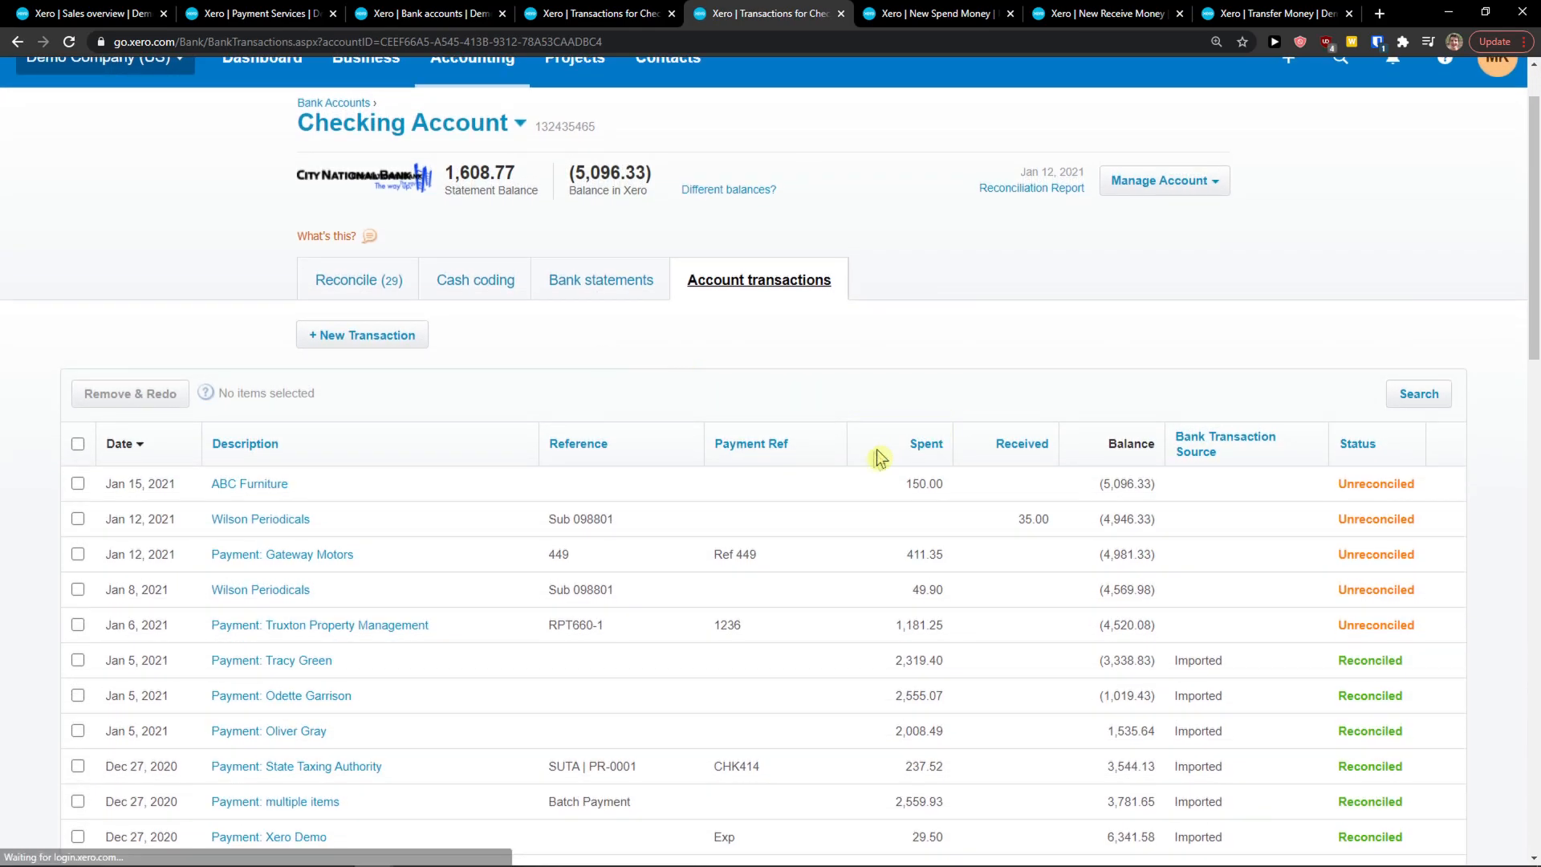
scroll(883, 481, "down", 4)
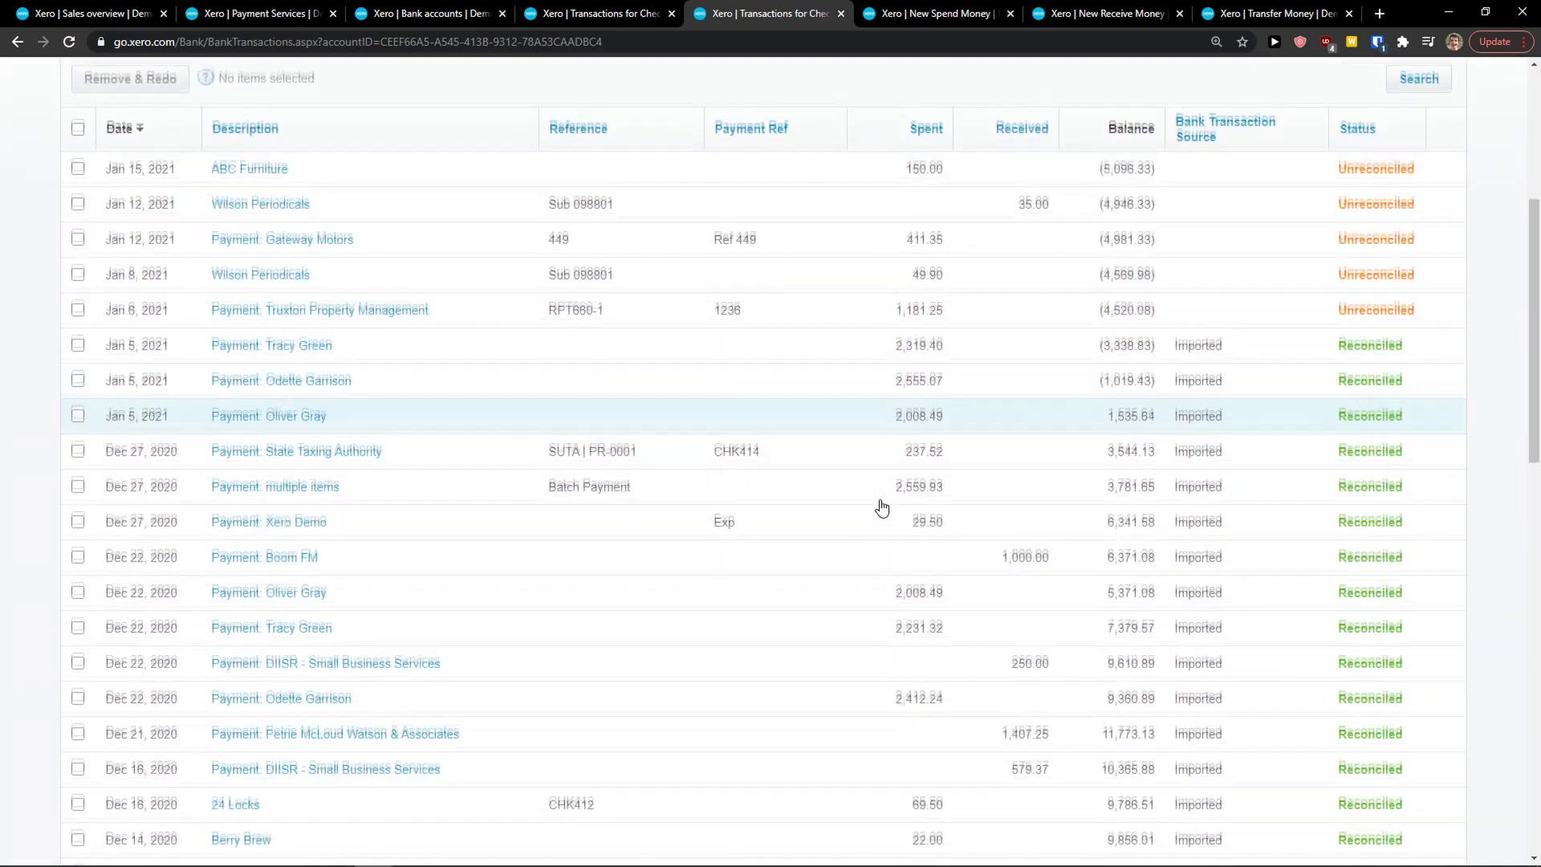
scroll(875, 495, "down", 1)
scroll(858, 464, "up", 4)
scroll(642, 313, "up", 1)
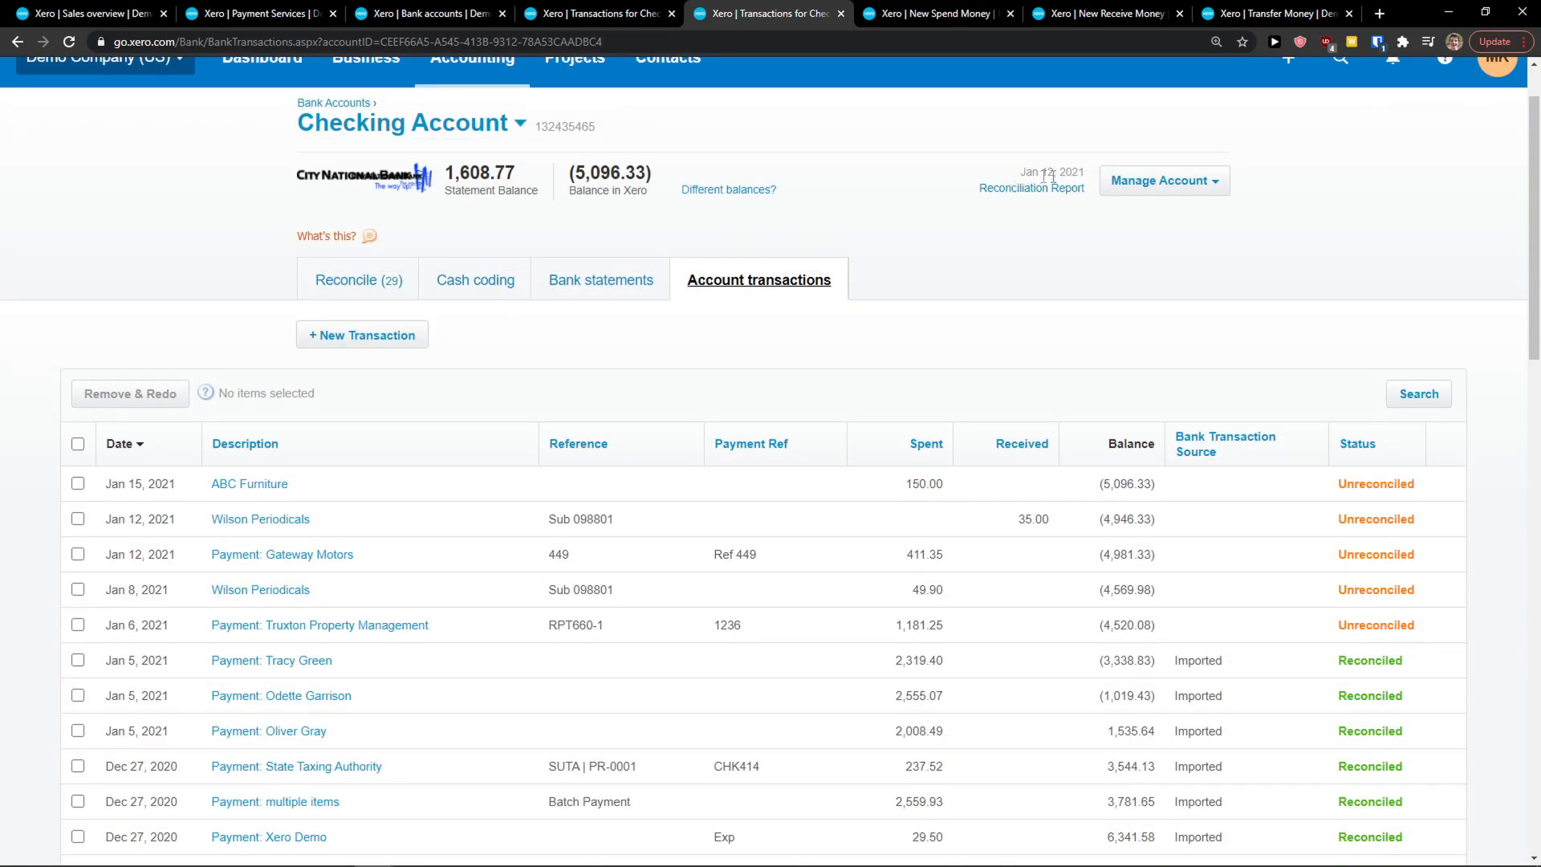
Open the Checking Account's New Spend Money form, view its Spent as payment types, and return to the account transactions
left_click(1160, 181)
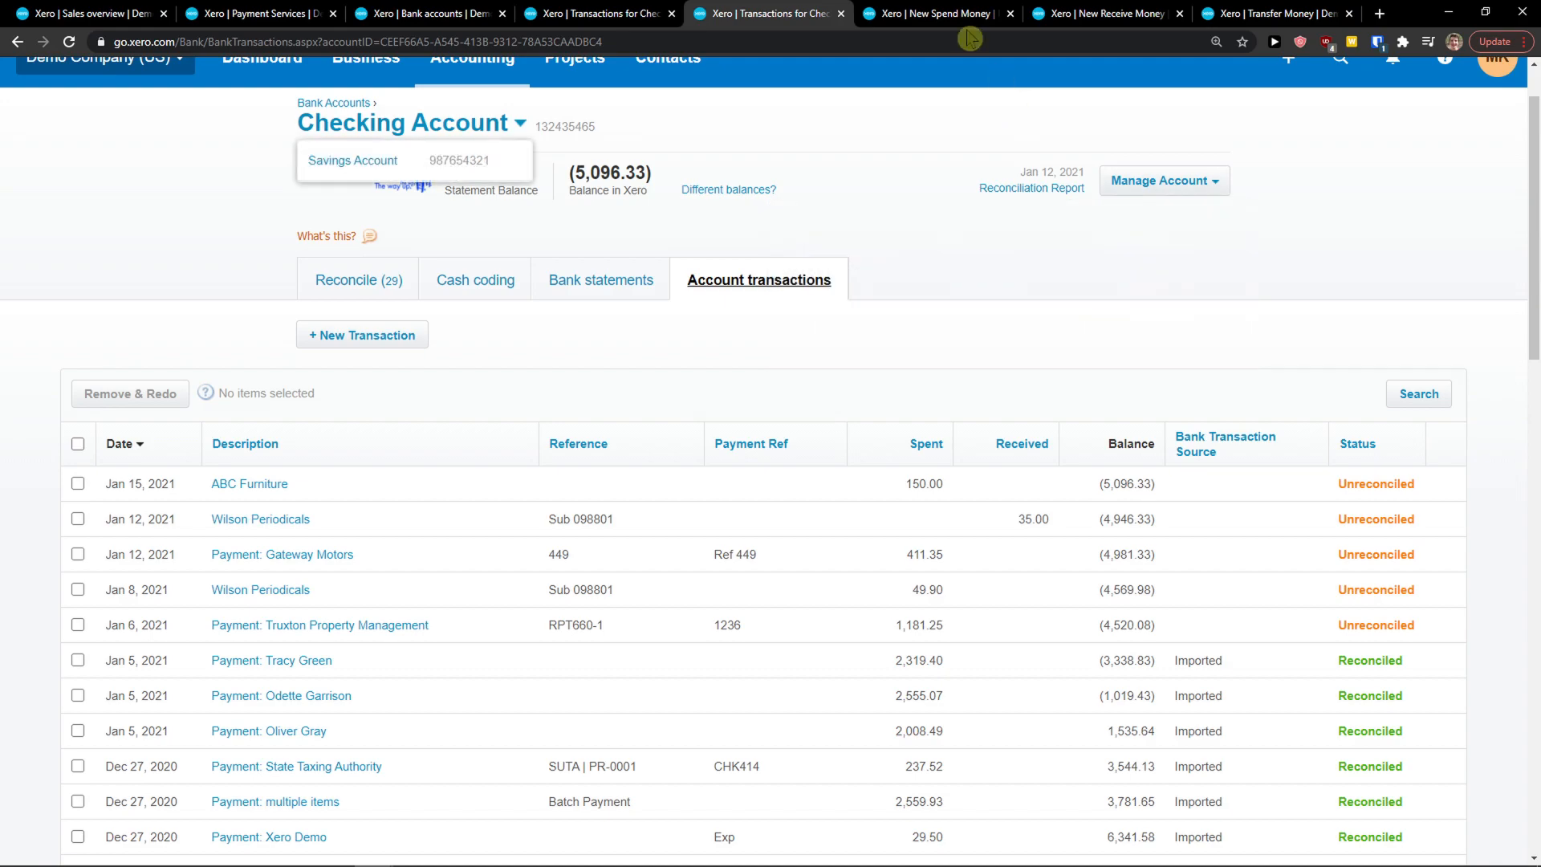
left_click(935, 14)
left_click(772, 14)
left_click(1172, 185)
left_click(1173, 186)
left_click(1118, 183)
left_click(983, 244)
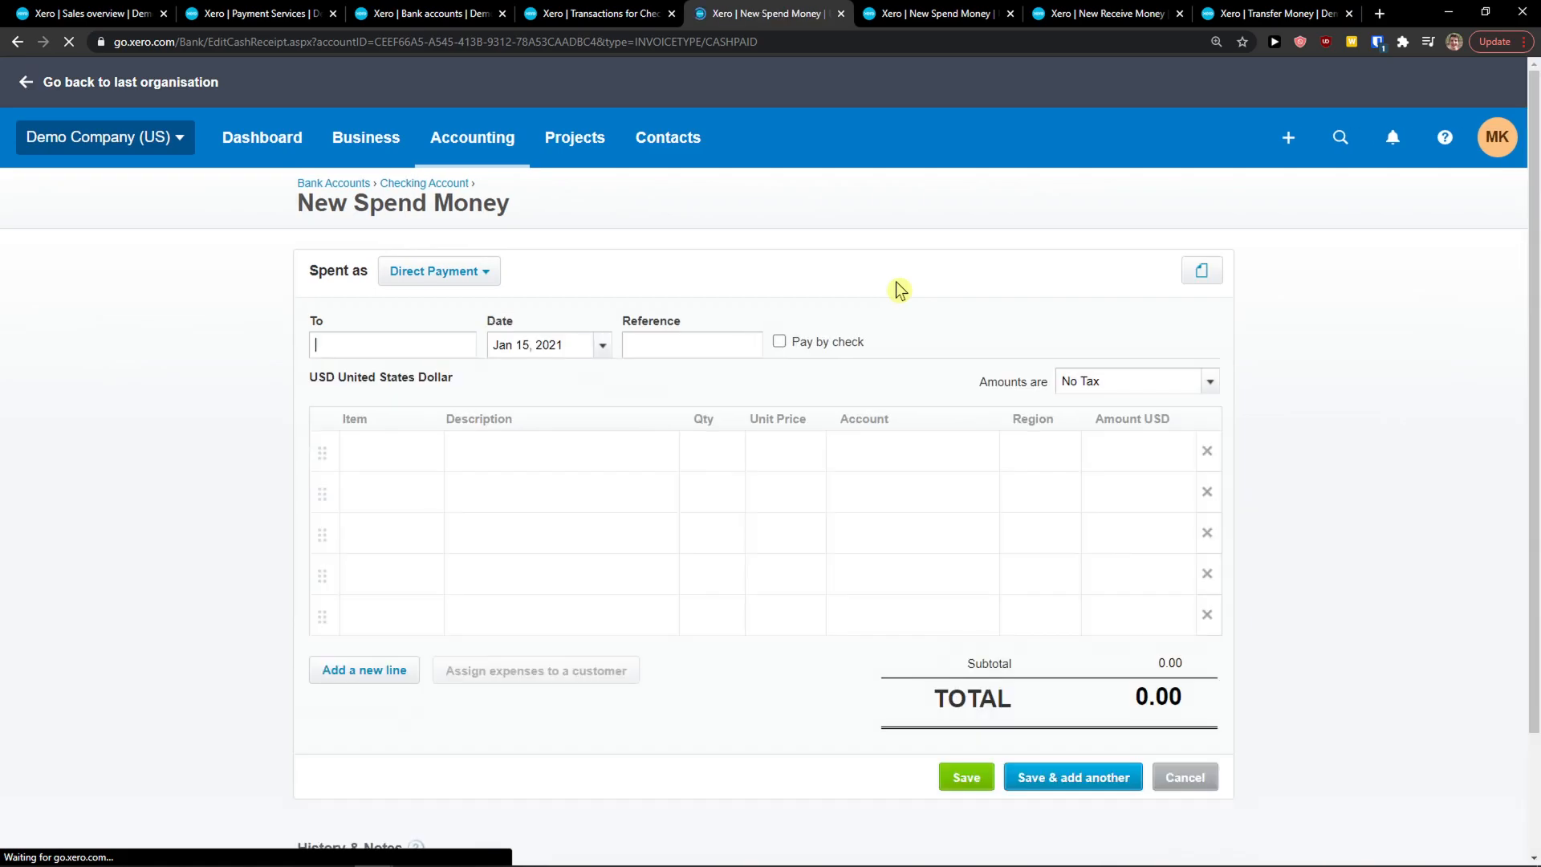
left_click(444, 281)
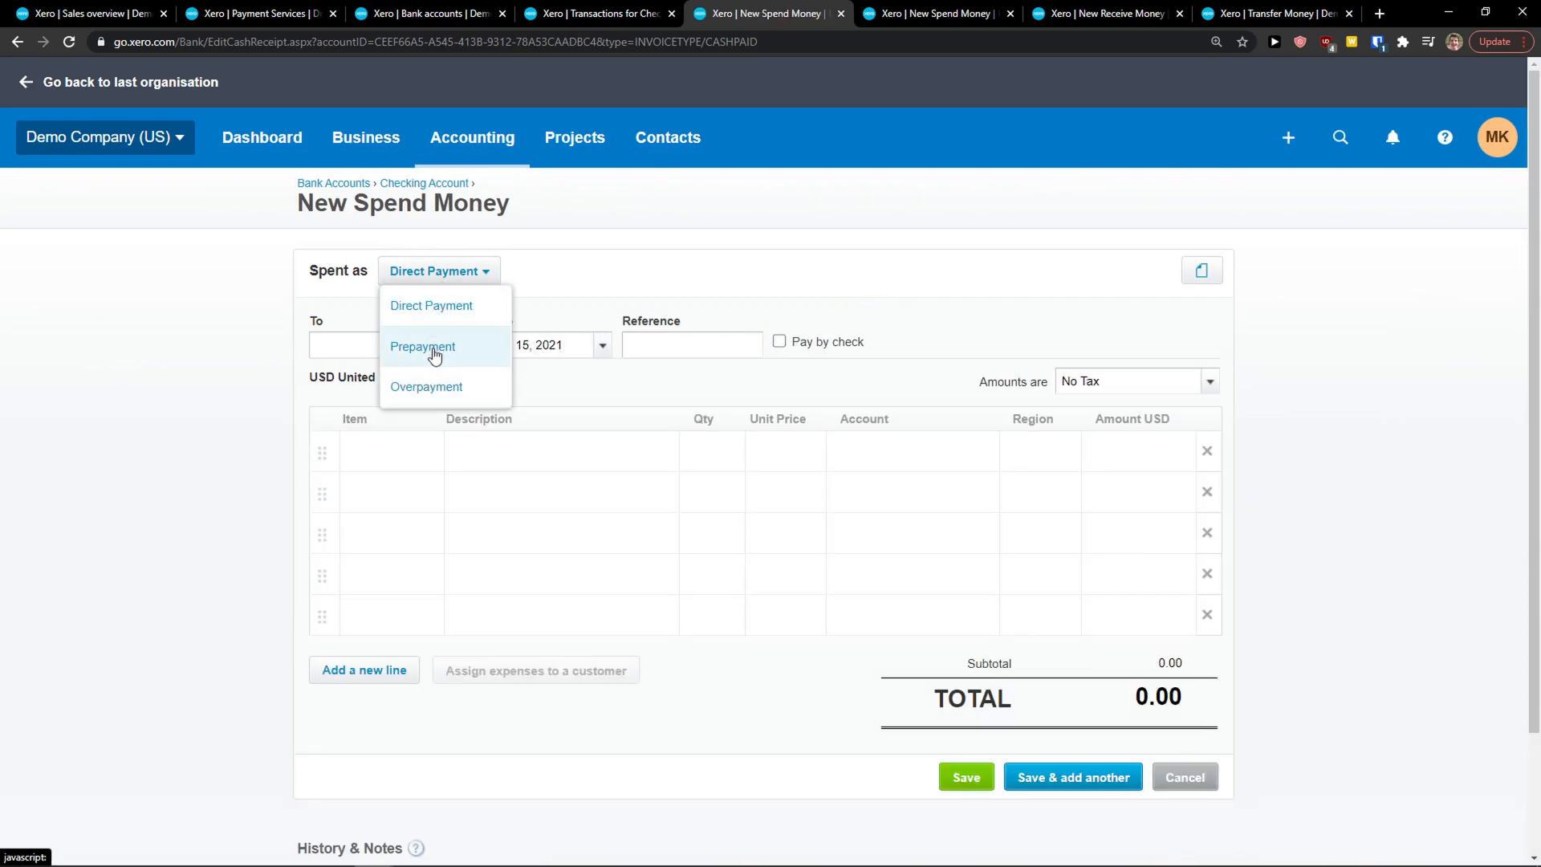
left_click(239, 485)
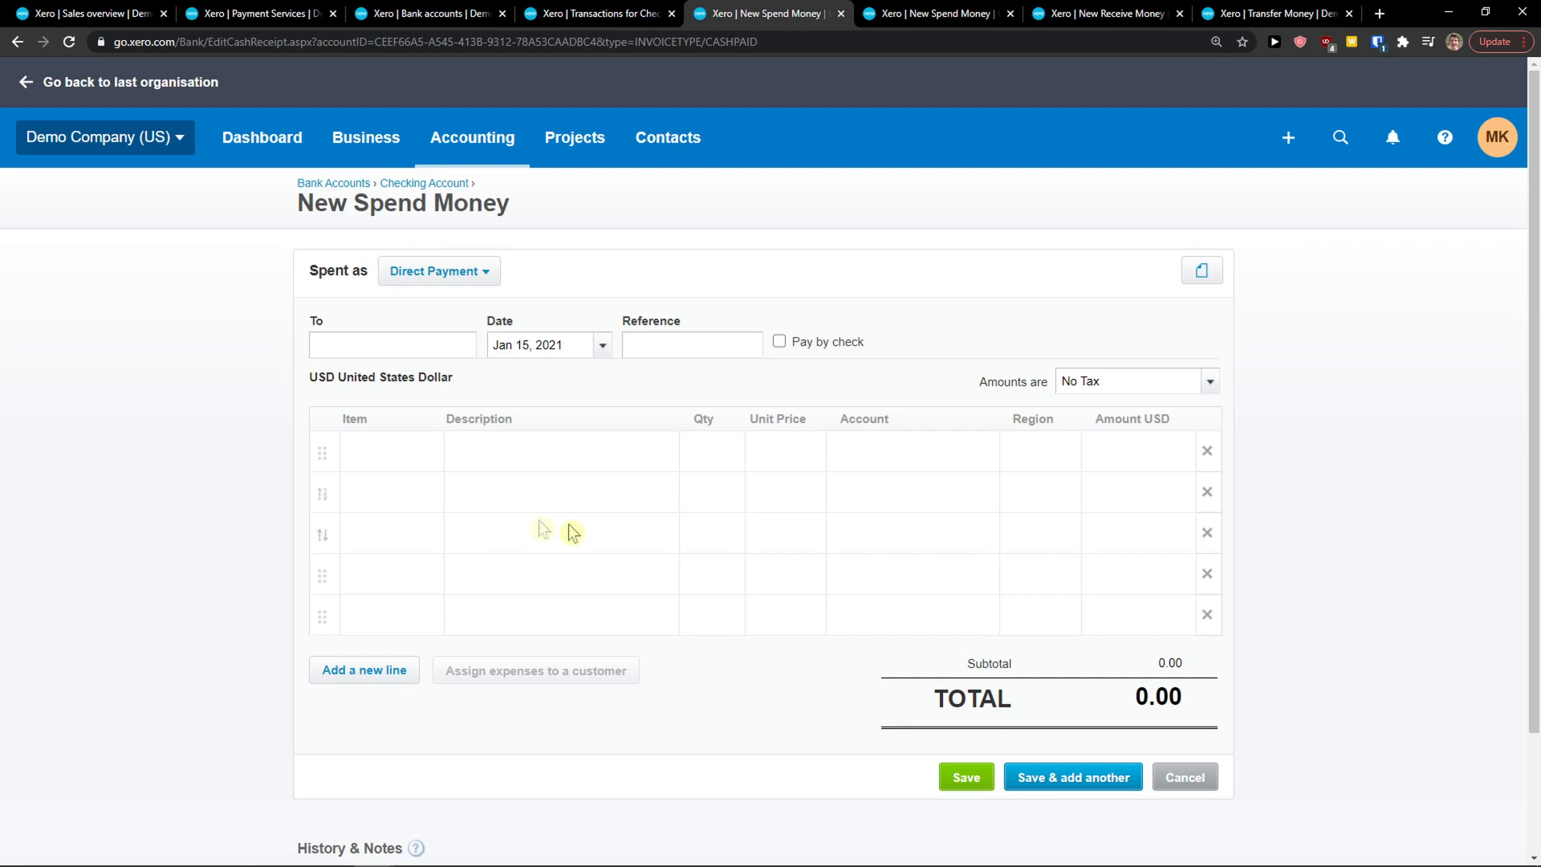
left_click(17, 41)
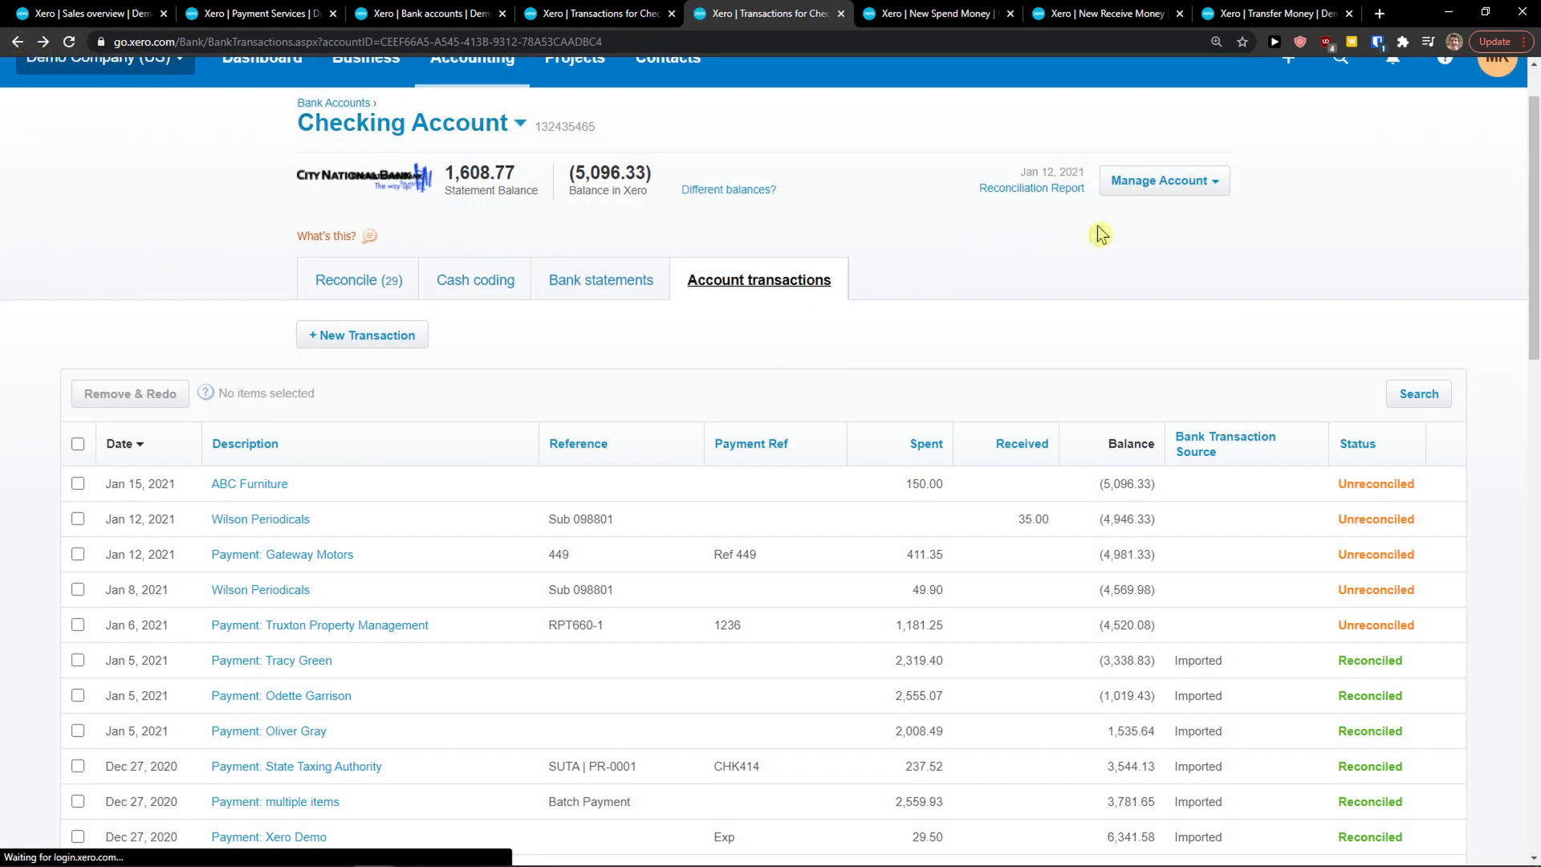
Open the Checking Account's Receive Money and Transfer Money pages in new browser tabs and display the Receive Money form
left_click(1178, 183)
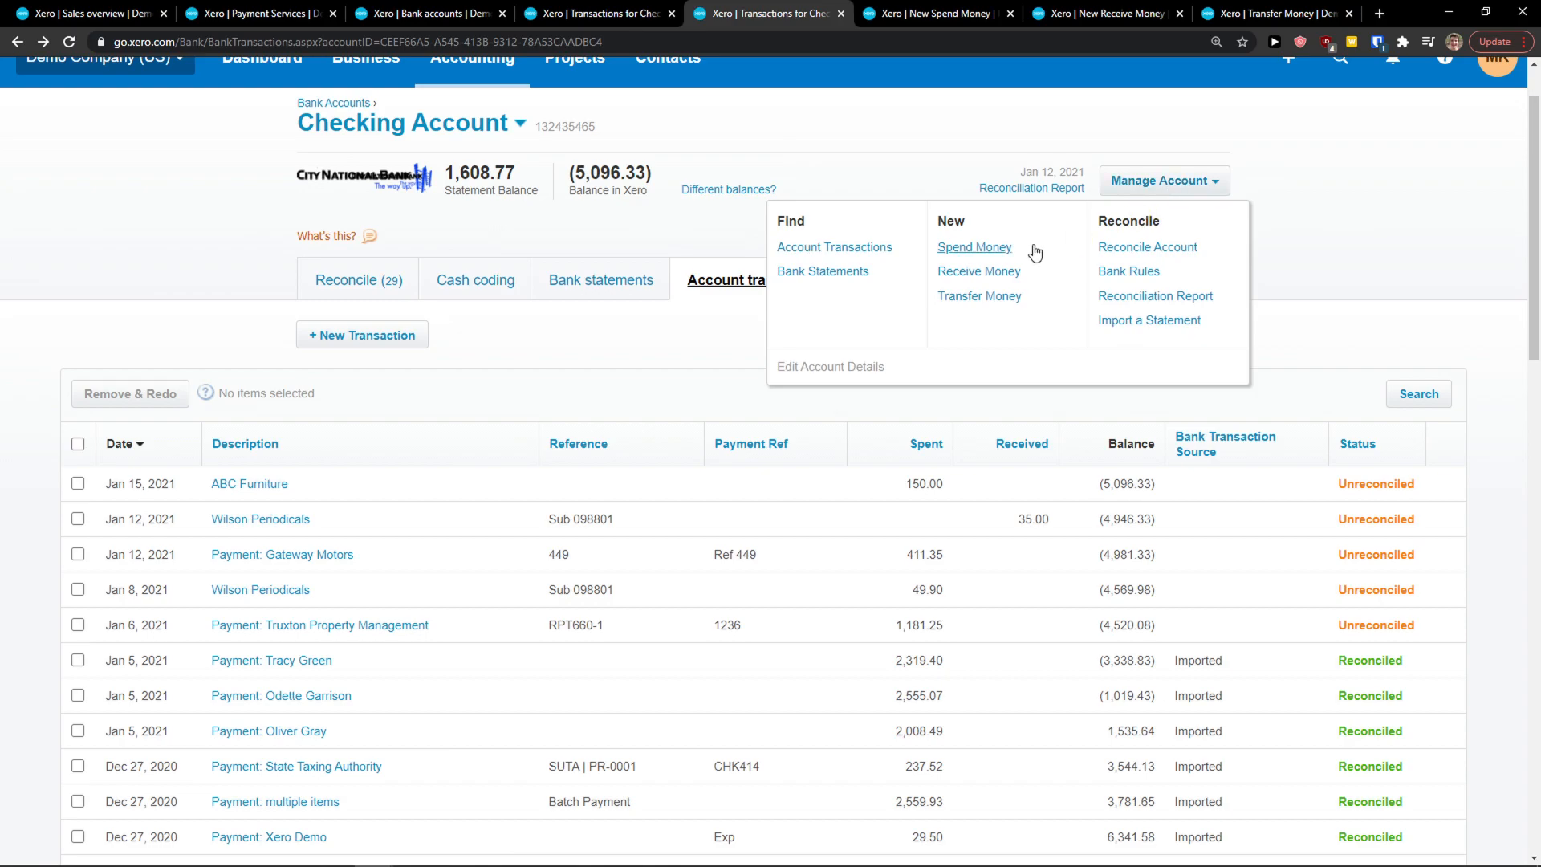
middle_click(996, 273)
middle_click(994, 299)
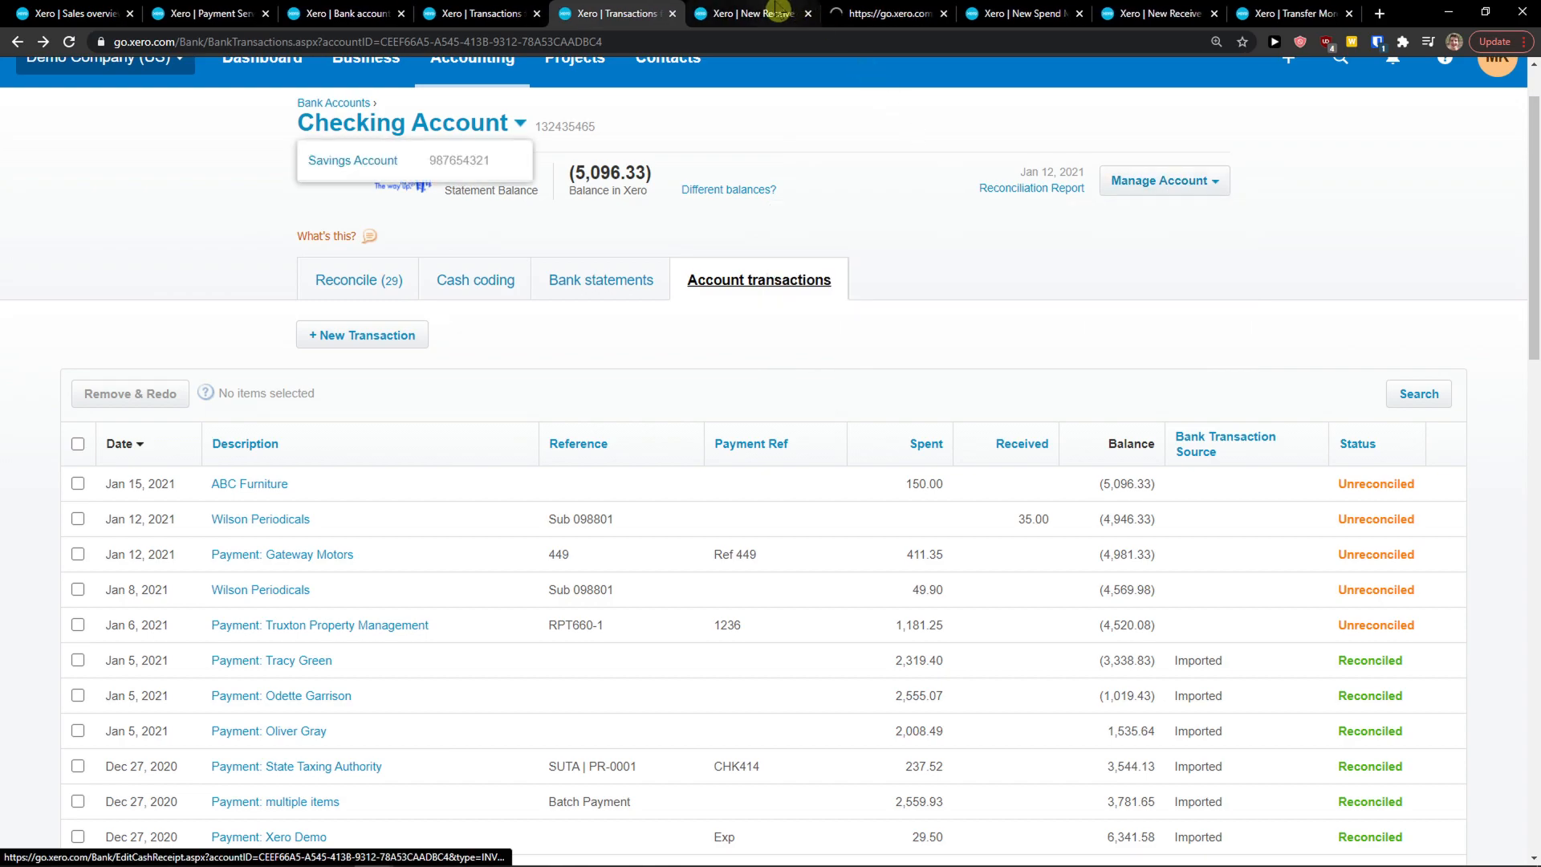
left_click(774, 12)
left_click(847, 10)
left_click(772, 11)
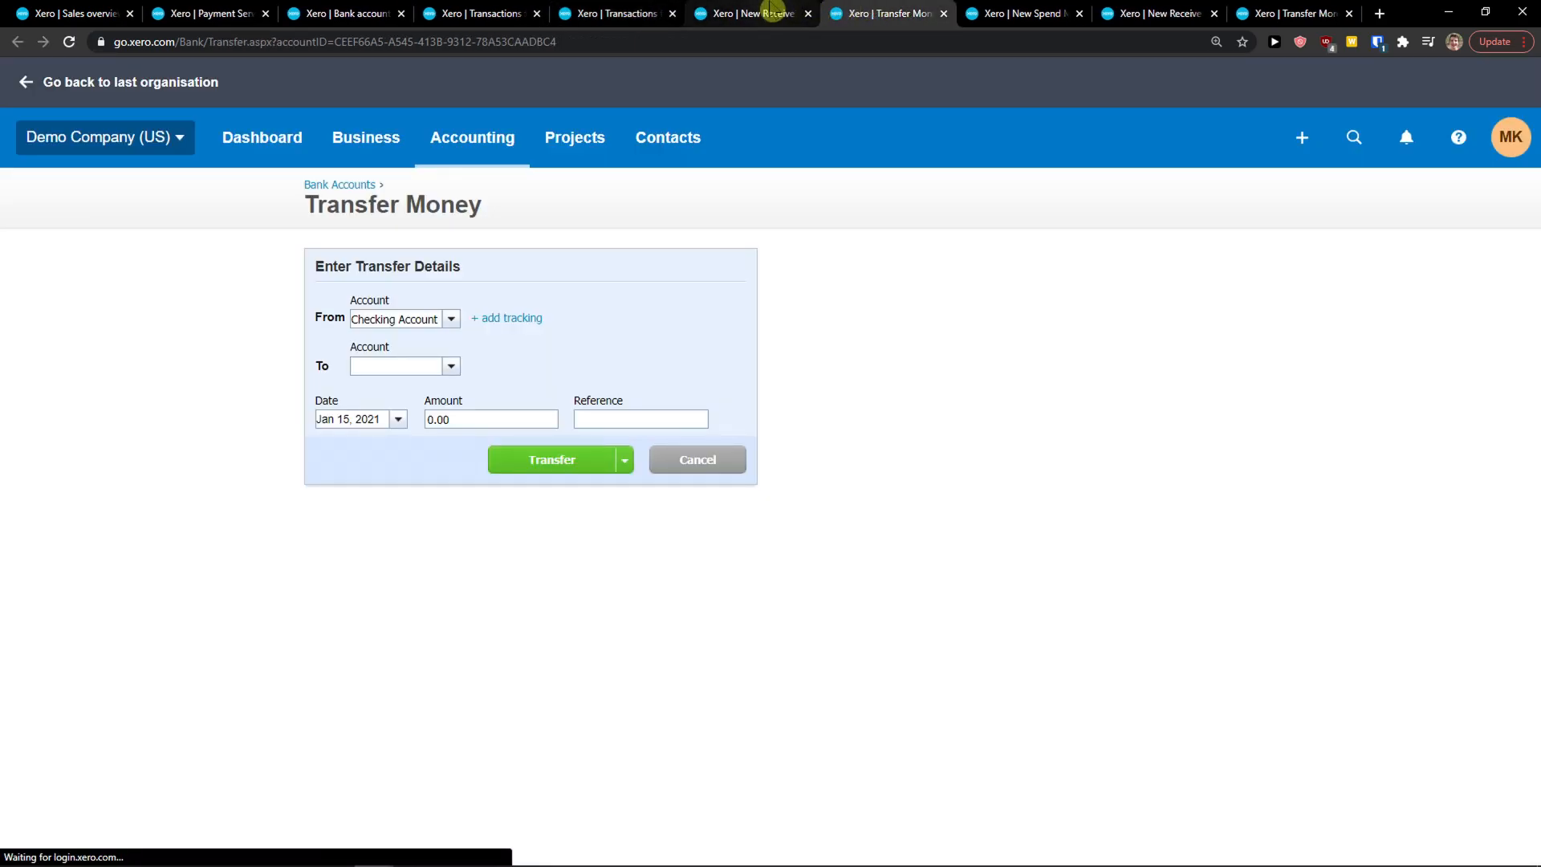
View the Received as payment types, then close the newly opened Receive Money and Transfer Money browser tabs
left_click(464, 273)
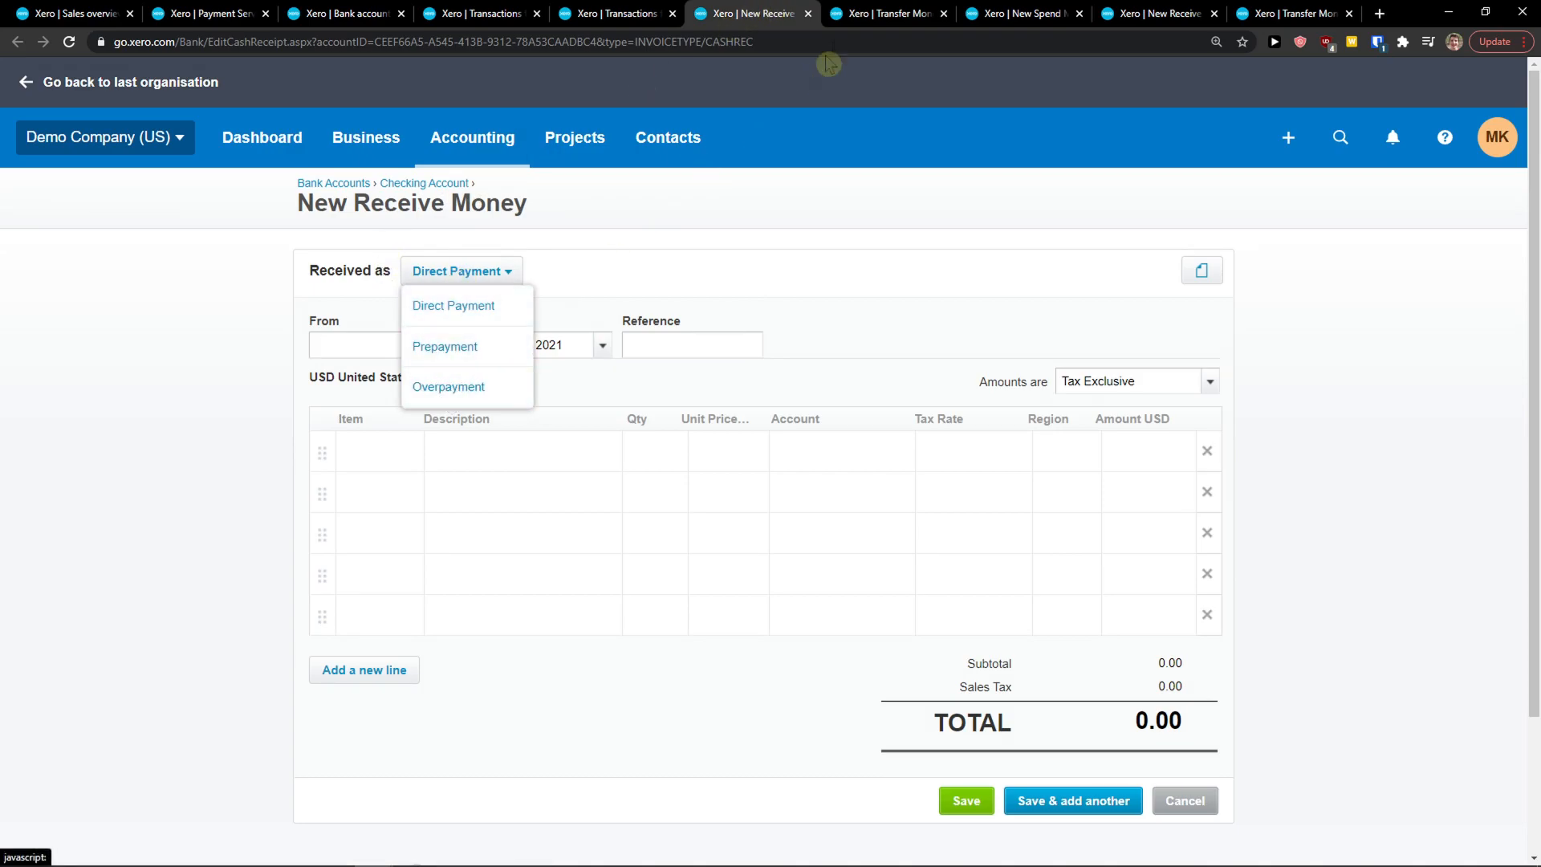
left_click(808, 13)
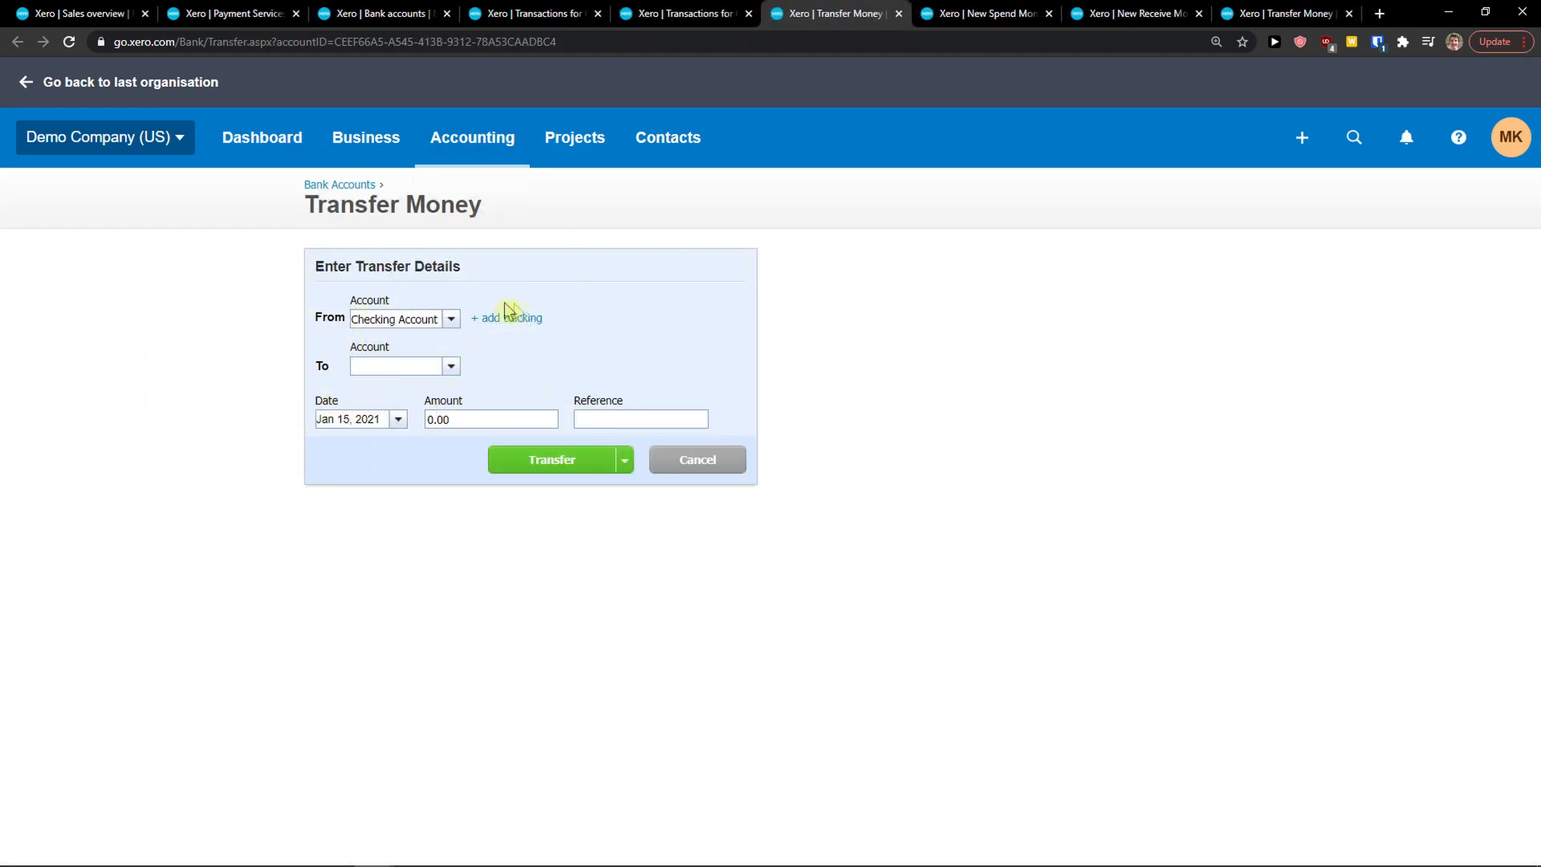
left_click(707, 14)
left_click(900, 14)
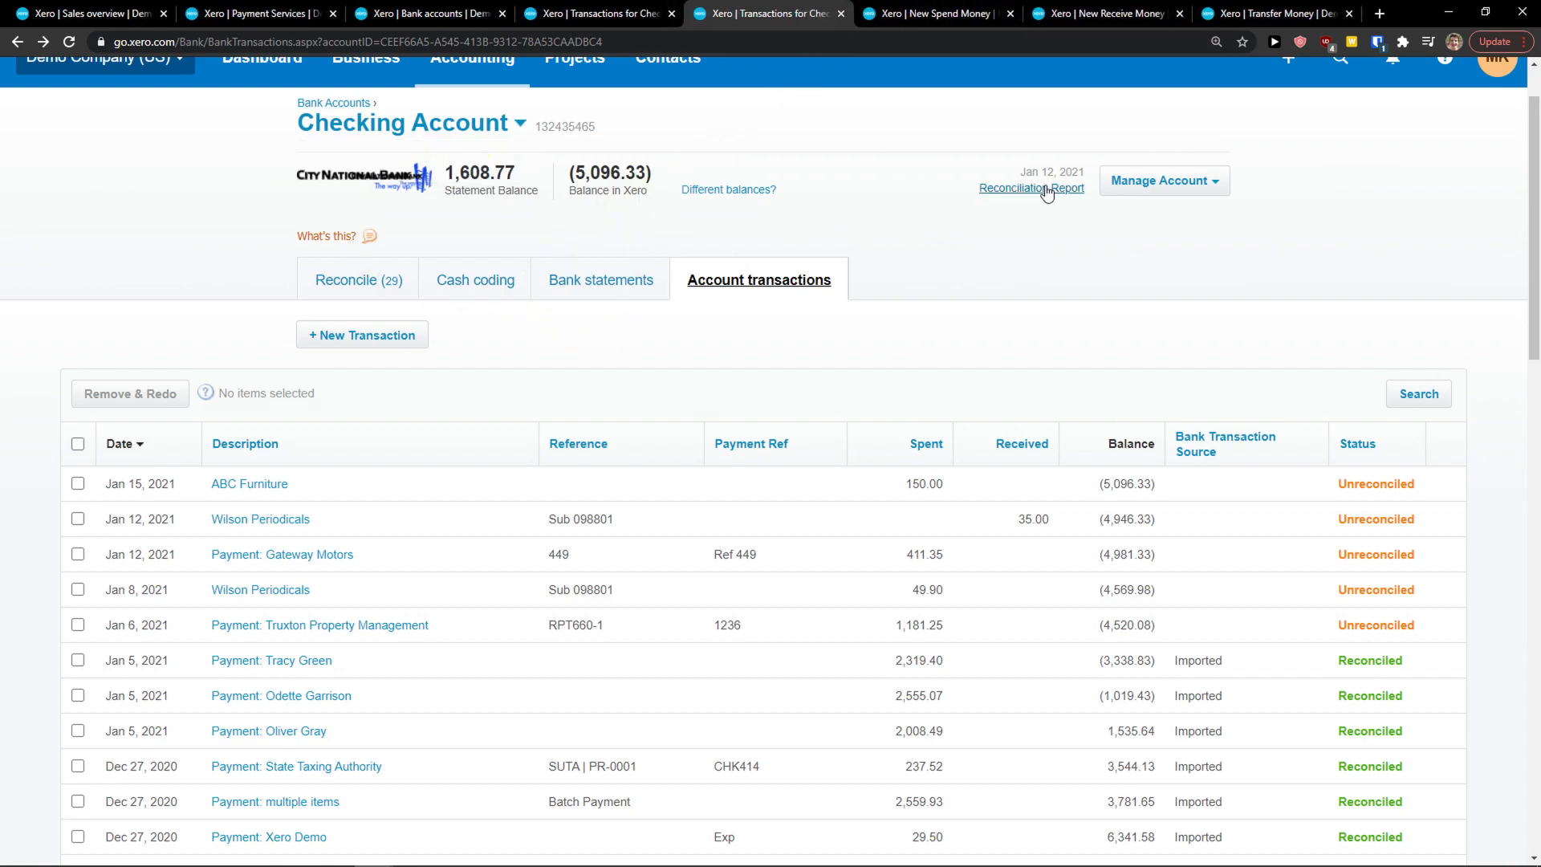
Open the Checking Account's reconciliation page and examine the statement lines, suggested matches and the City Limousines discussion note
left_click(1156, 182)
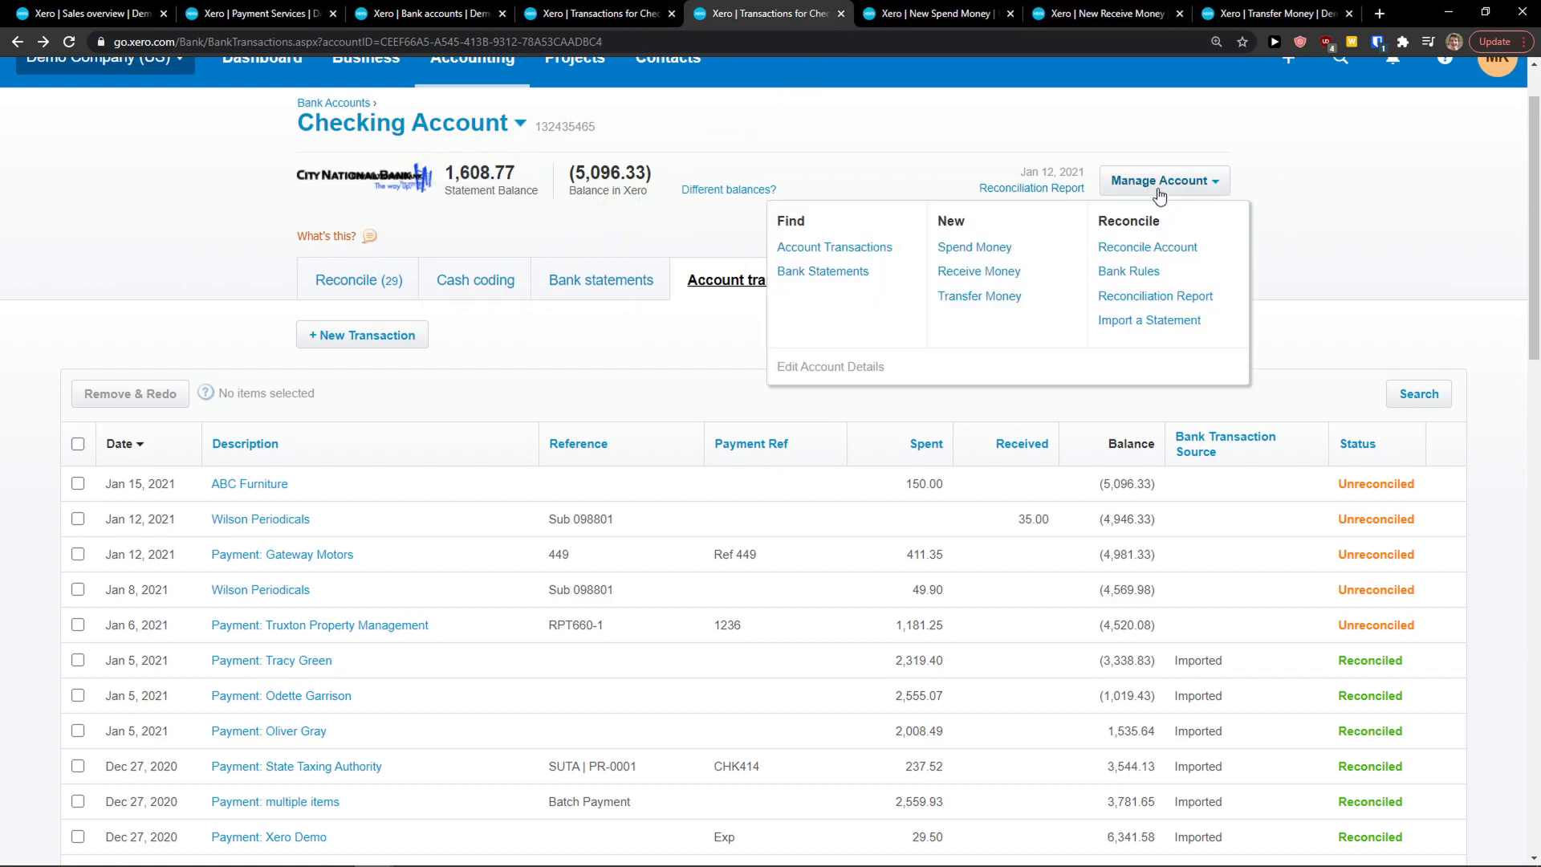
left_click(1138, 261)
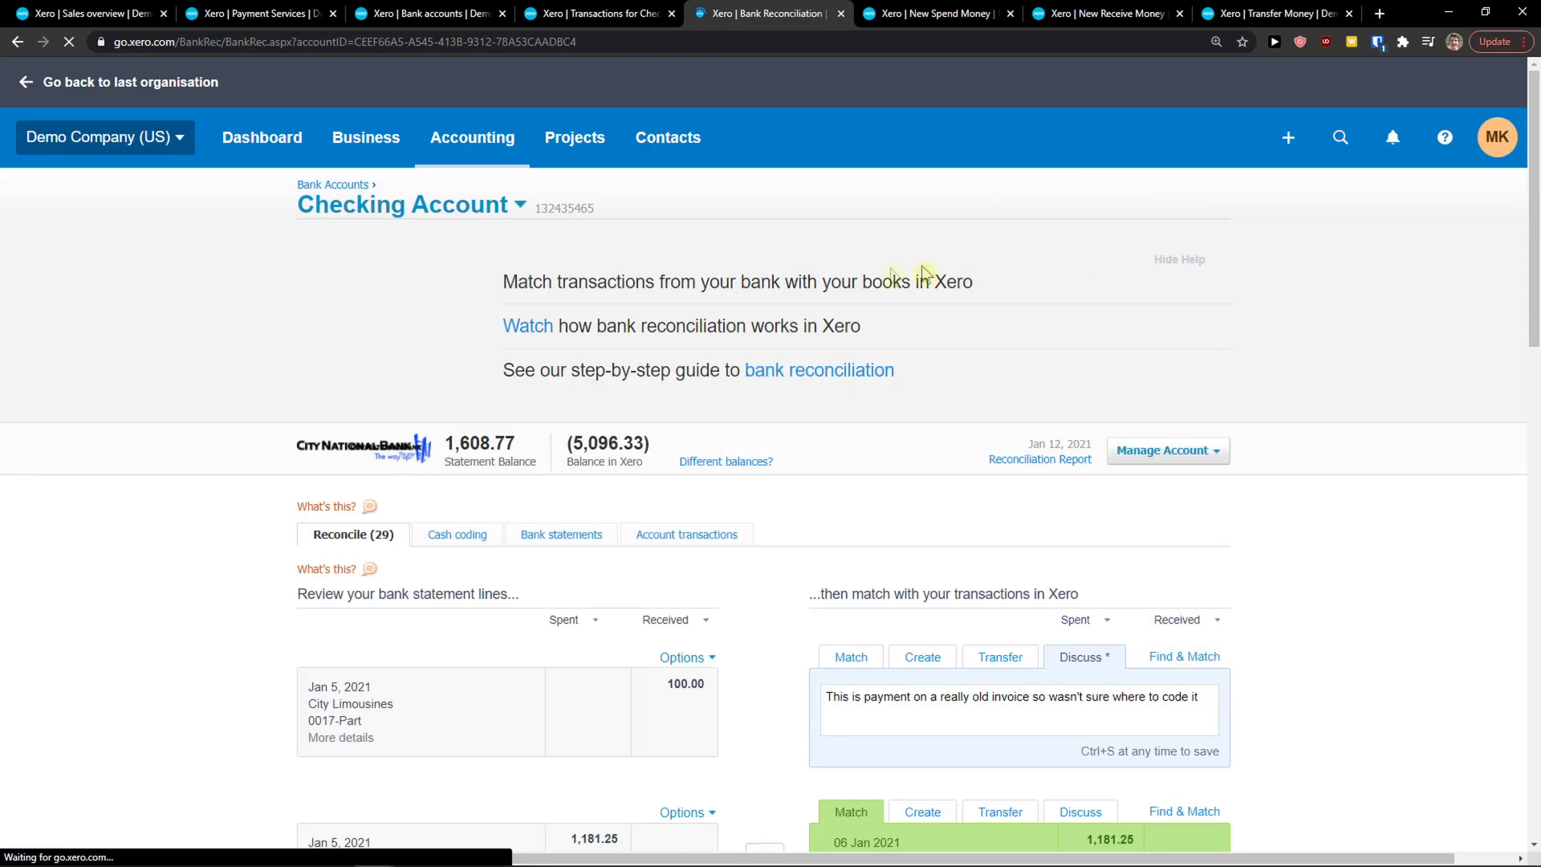
scroll(619, 319, "down", 4)
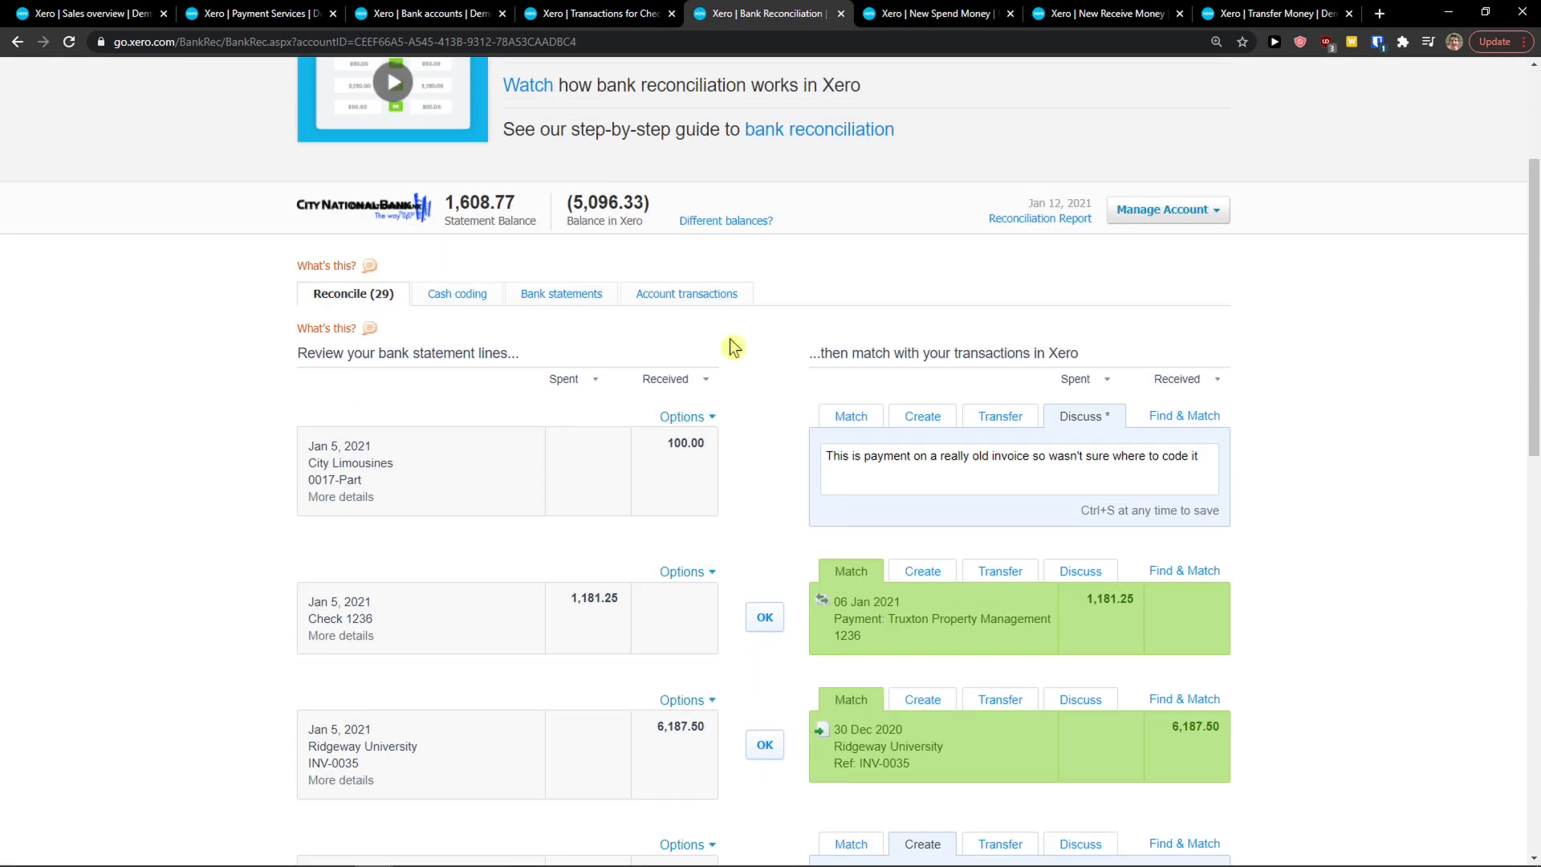
scroll(763, 272, "up", 2)
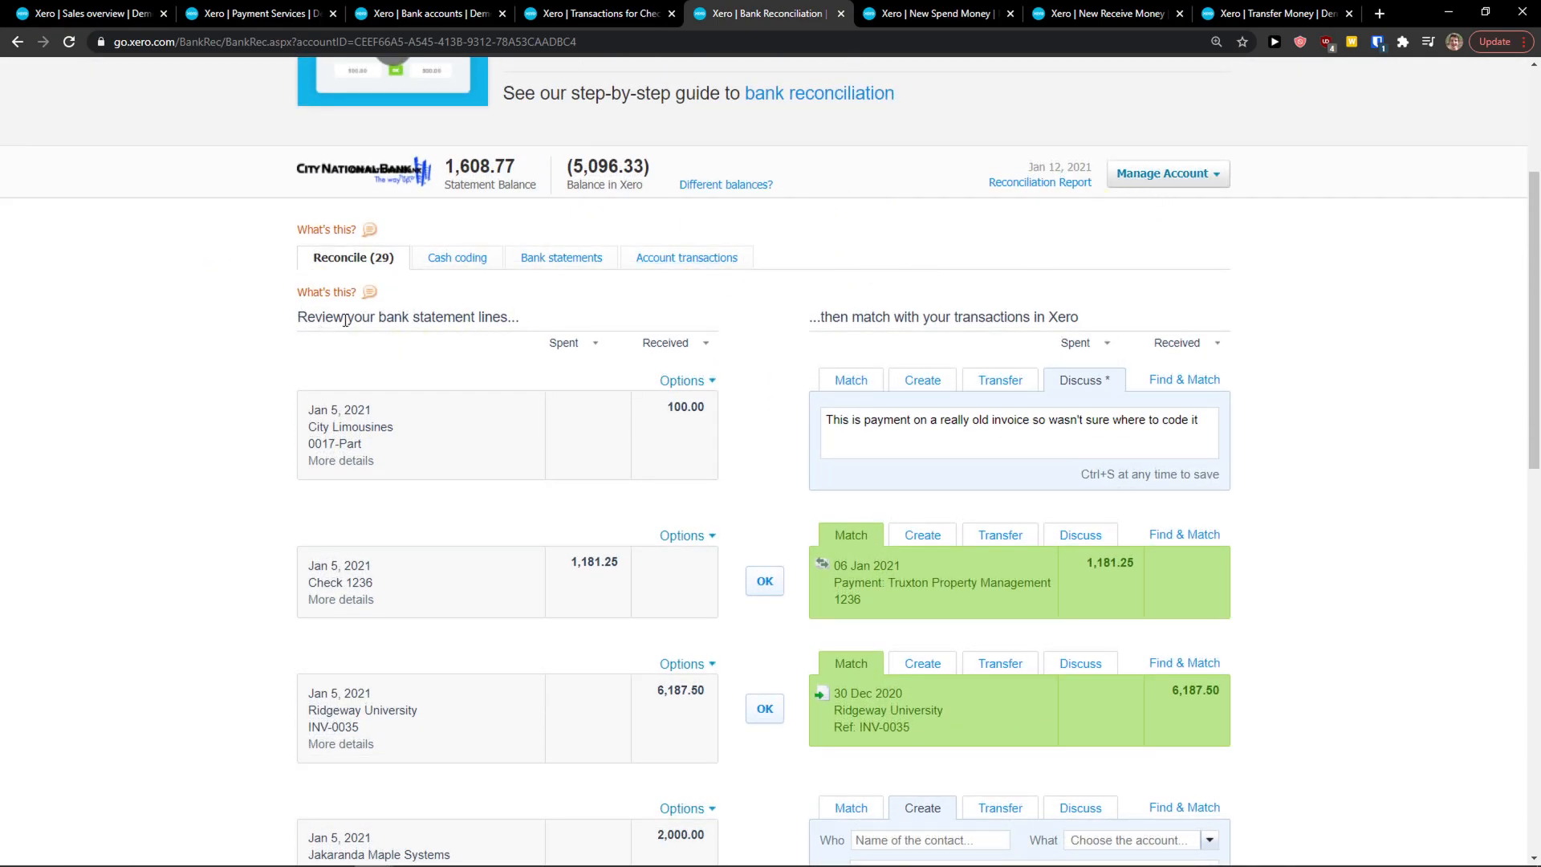
left_click_drag(299, 317, 592, 329)
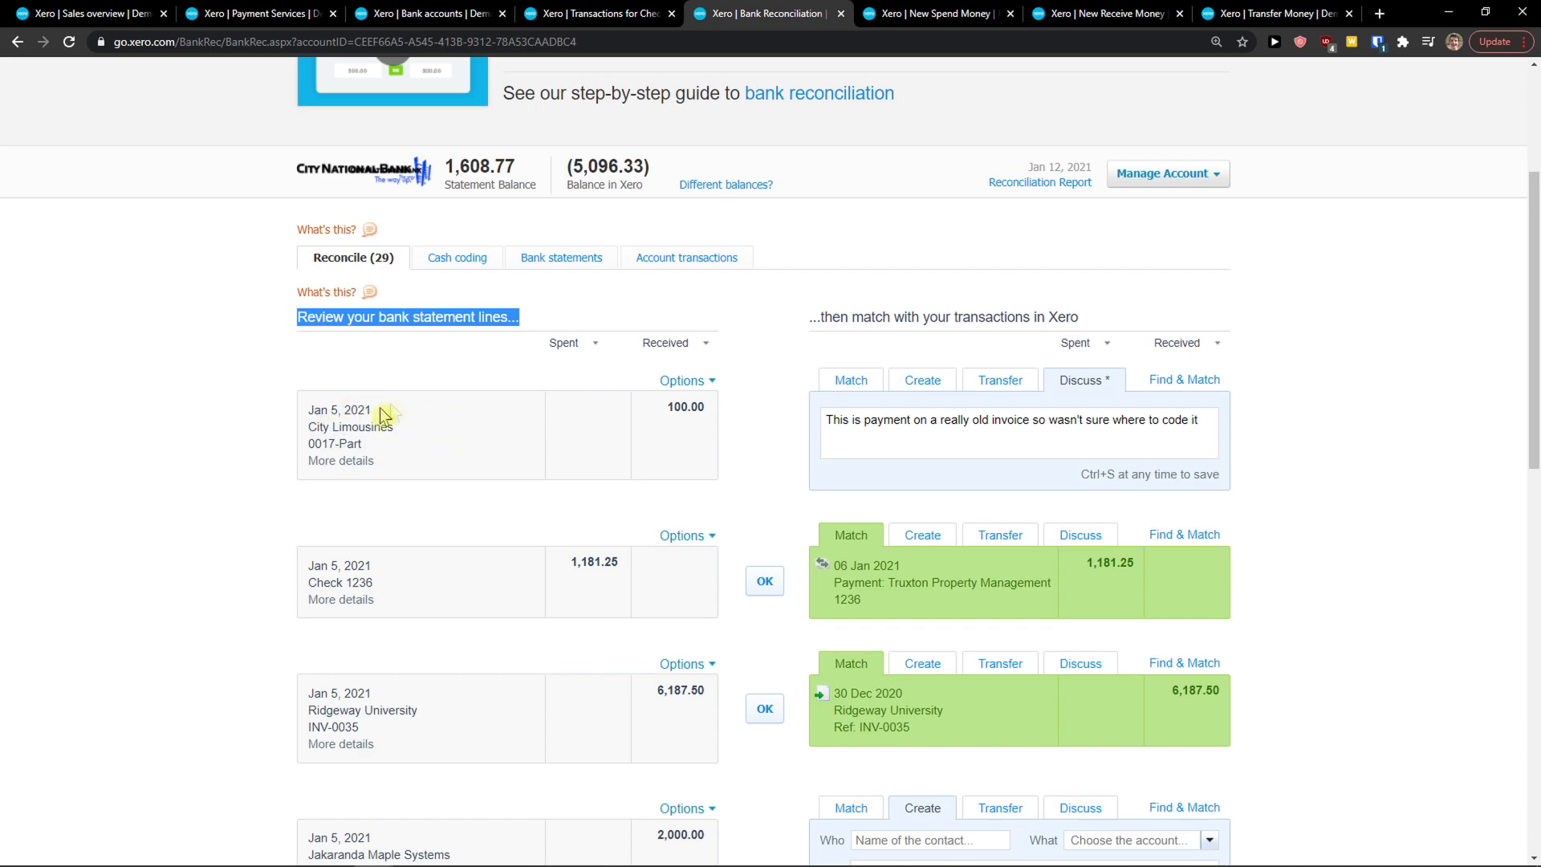
left_click_drag(860, 421, 1219, 425)
left_click(782, 421)
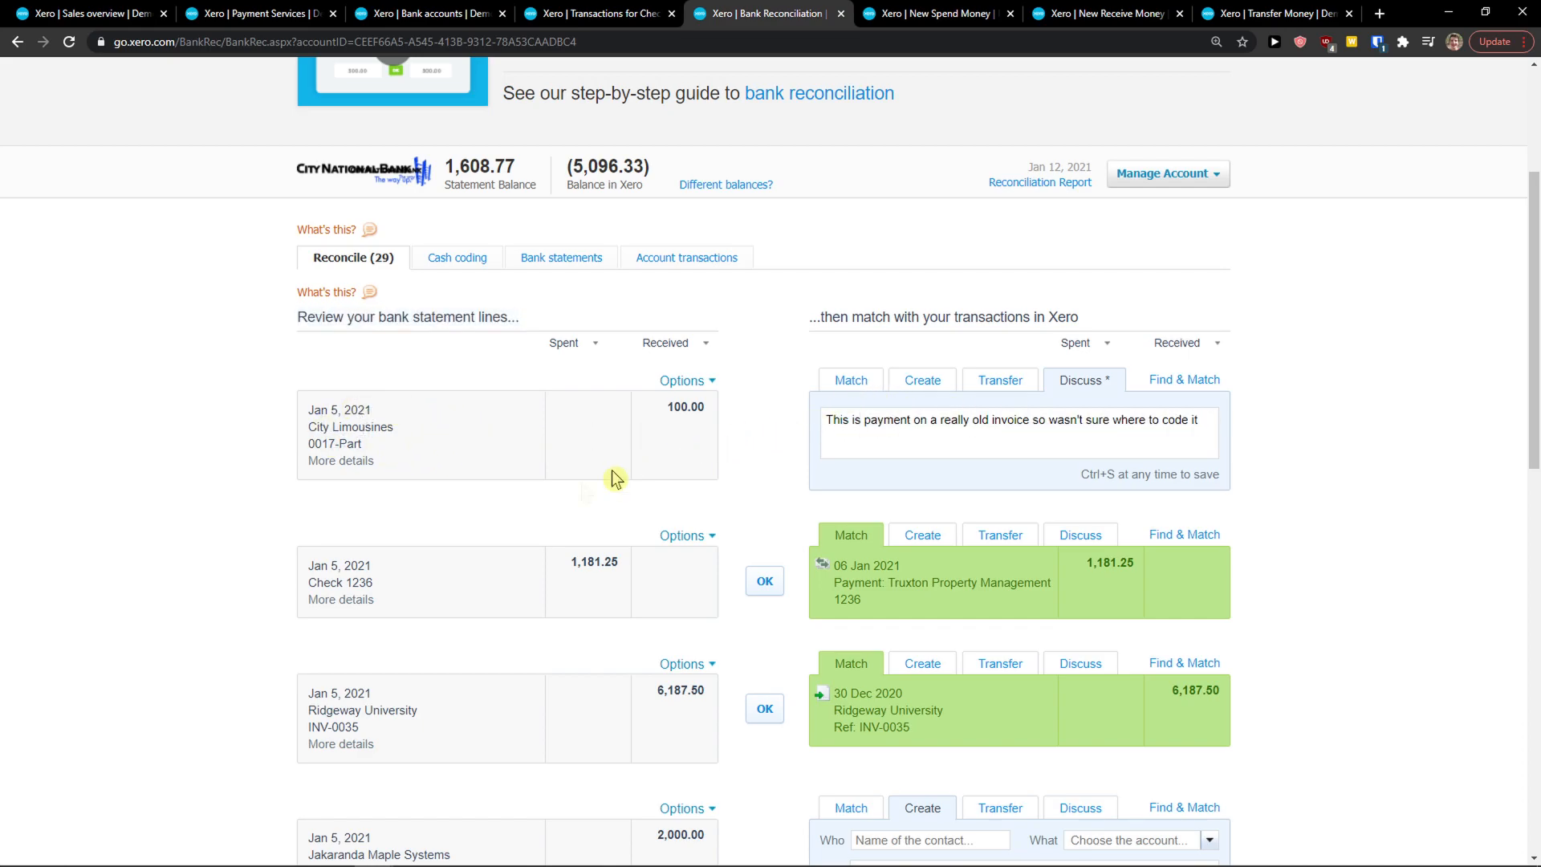
Reconcile the Check 1236 statement line with its suggested Truxton Property Management payment
scroll(485, 526, "down", 1)
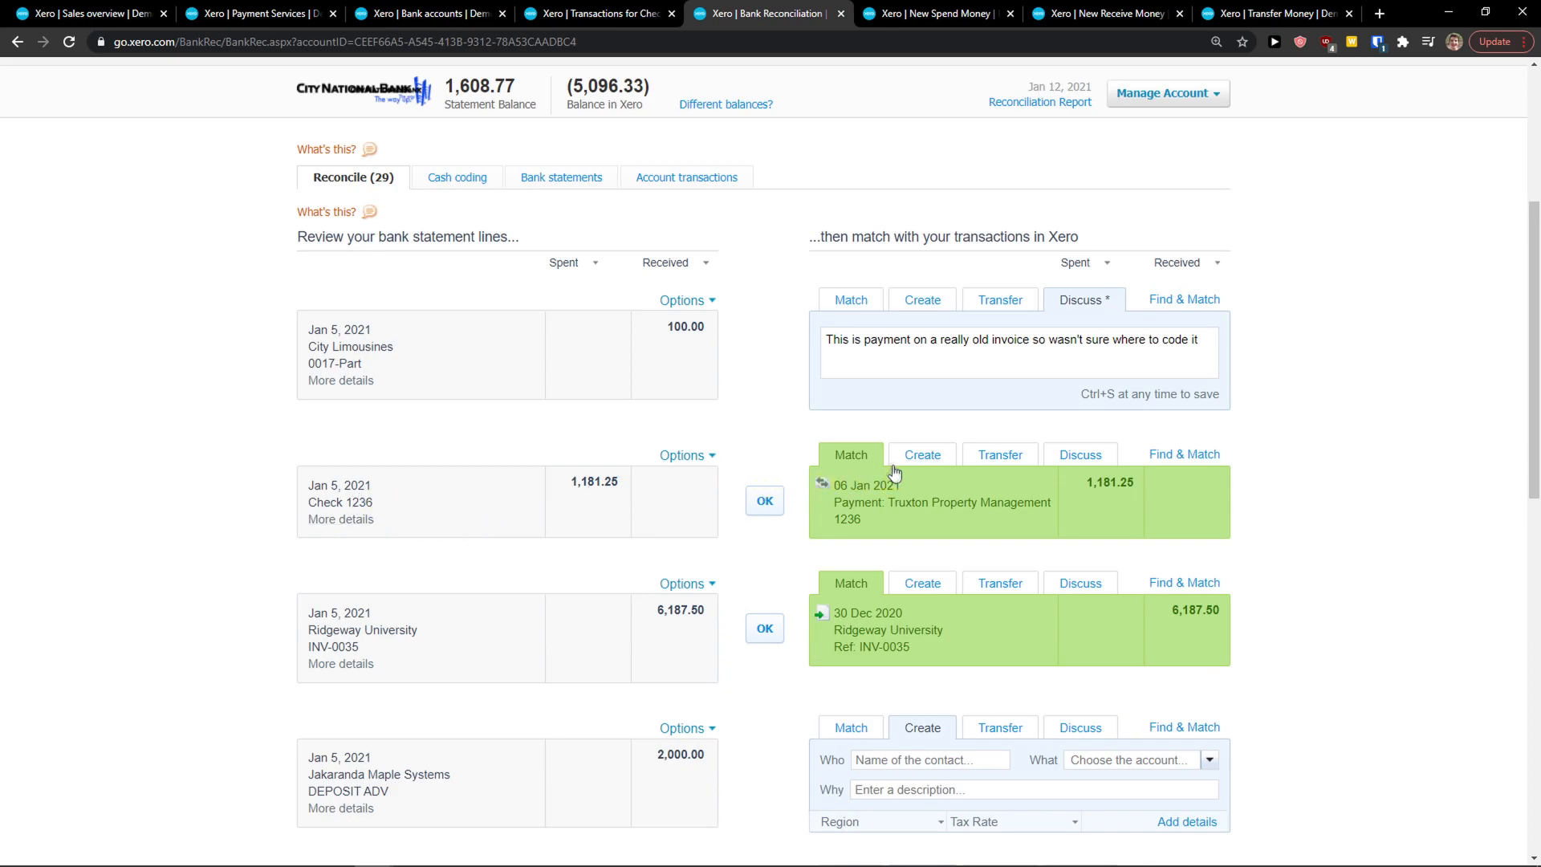
left_click_drag(894, 503, 1016, 523)
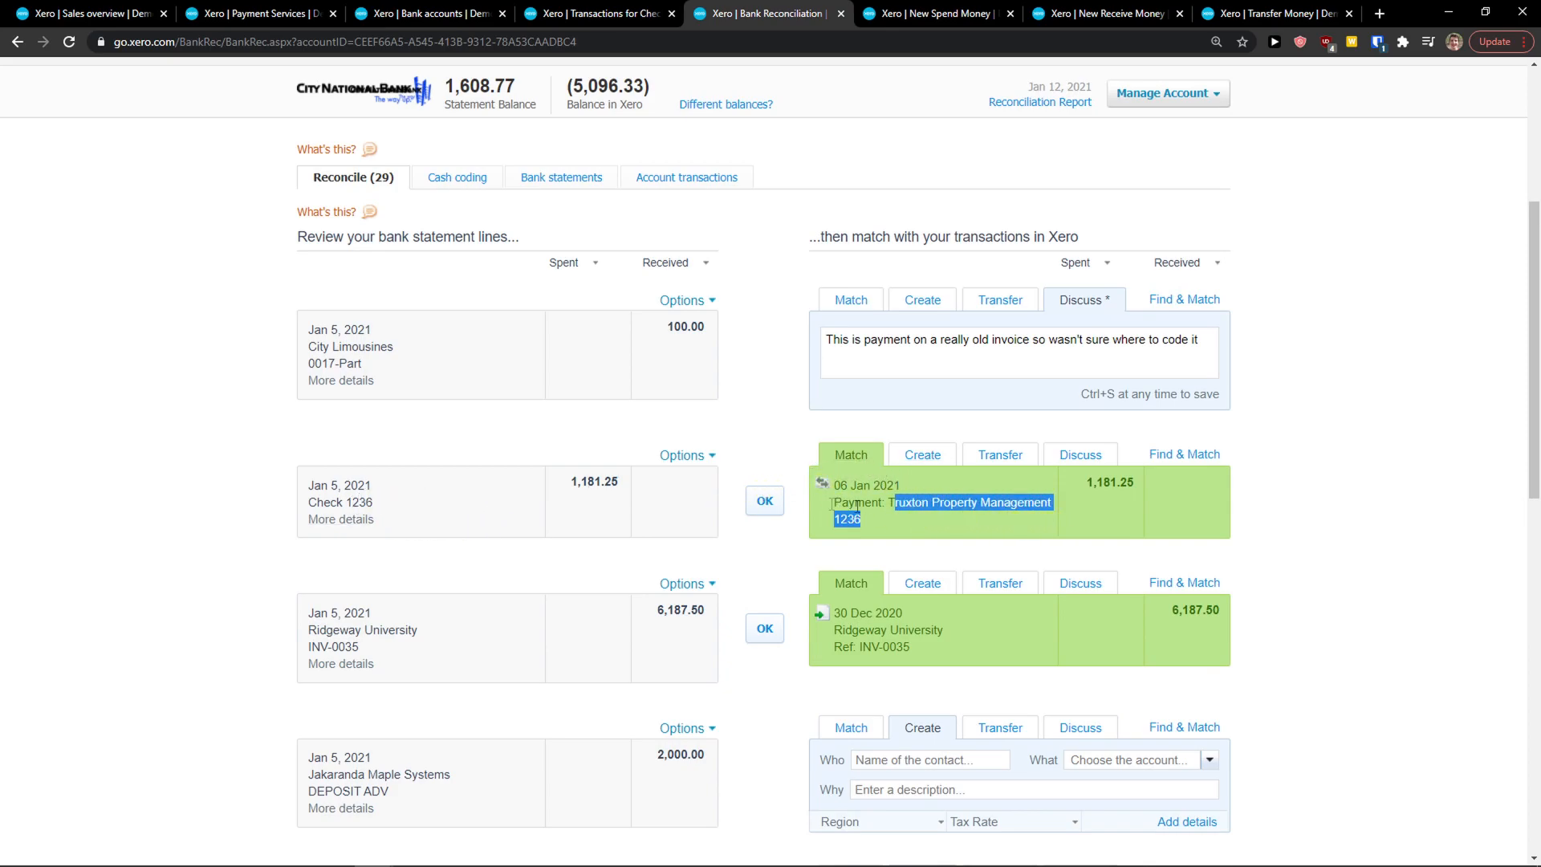
left_click(765, 500)
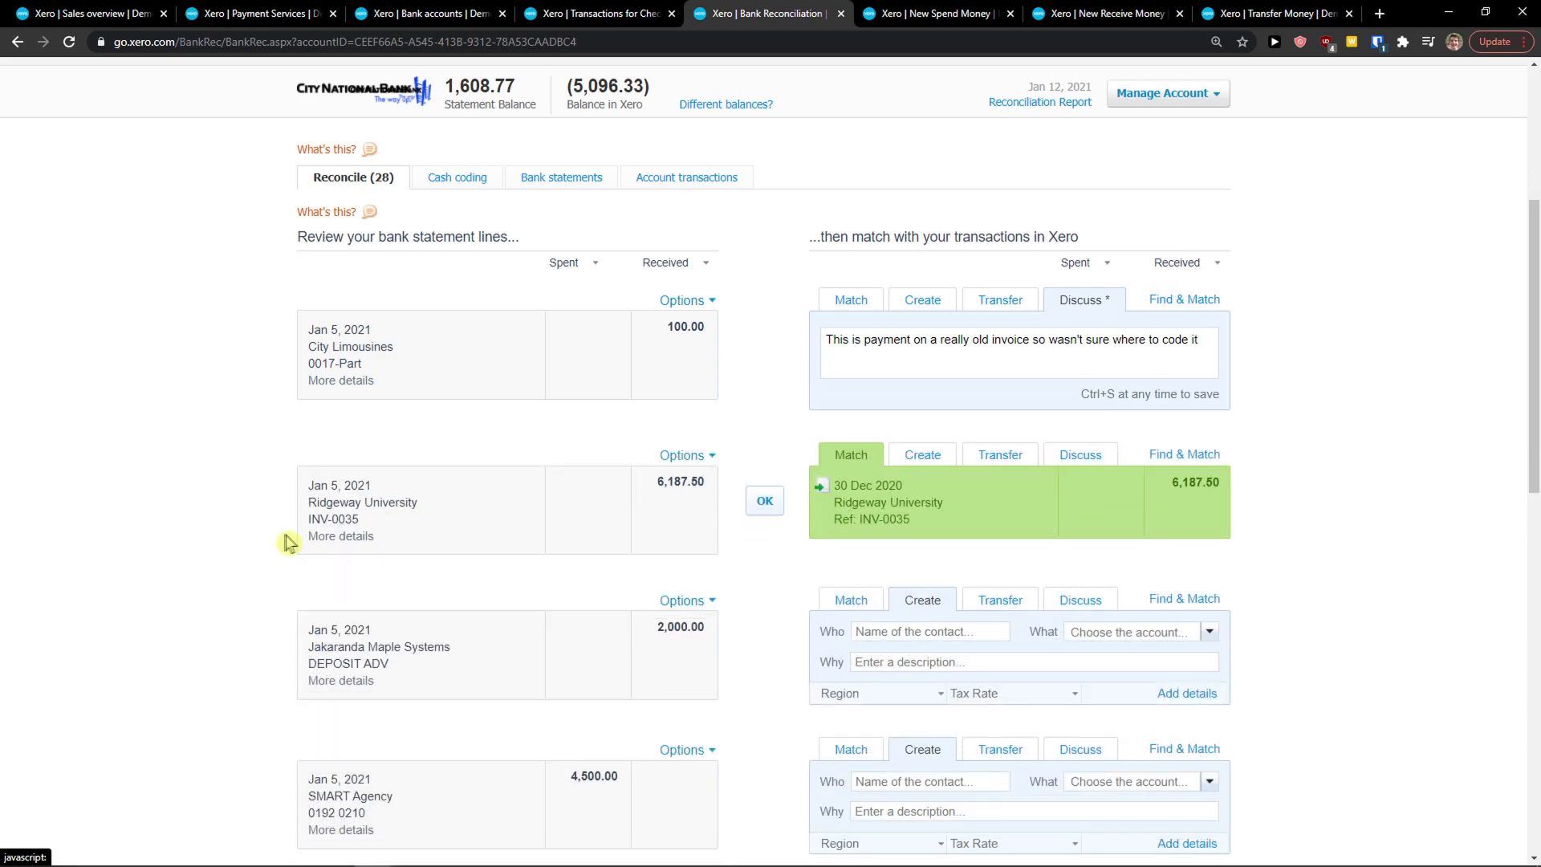
scroll(785, 524, "up", 1)
scroll(715, 508, "down", 1)
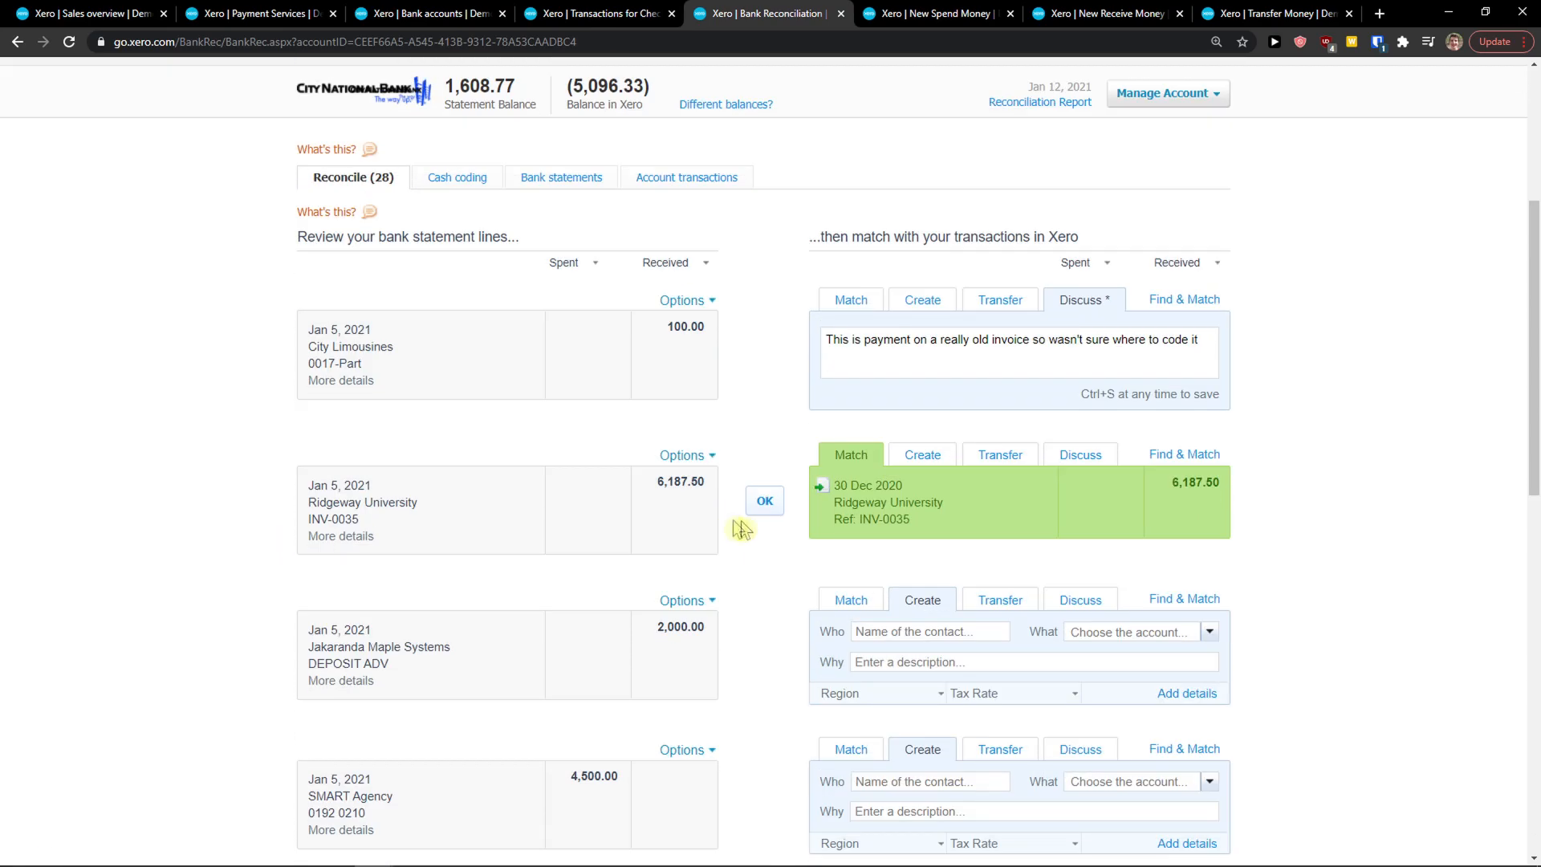
Show matching transactions for the Jakaranda Maple Systems deposit and reconcile the Ridgeway University line with its suggested INV-0035 match
scroll(787, 504, "down", 2)
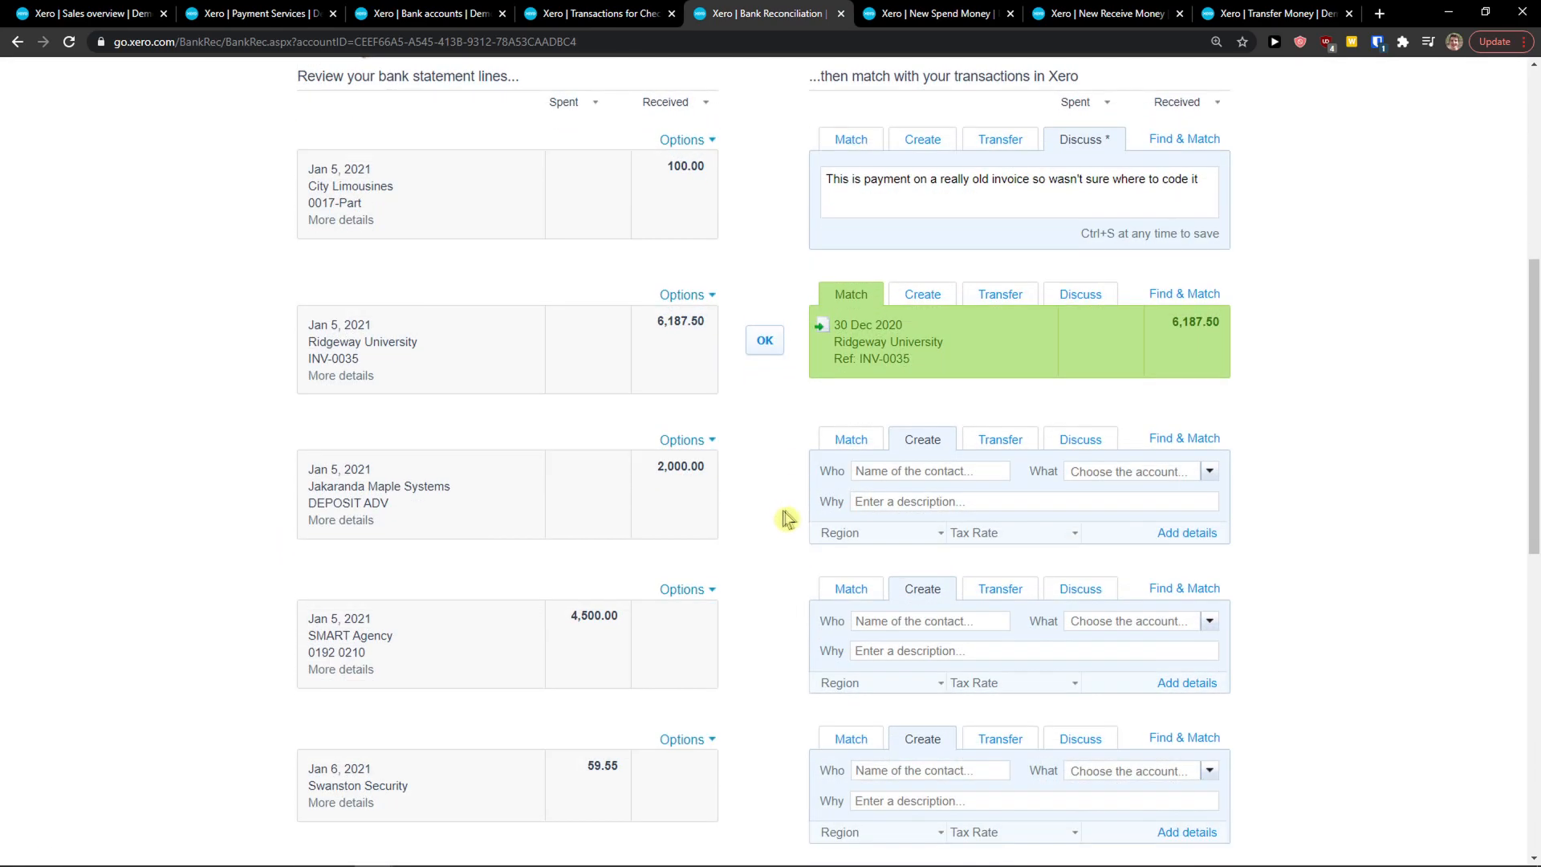
left_click(846, 443)
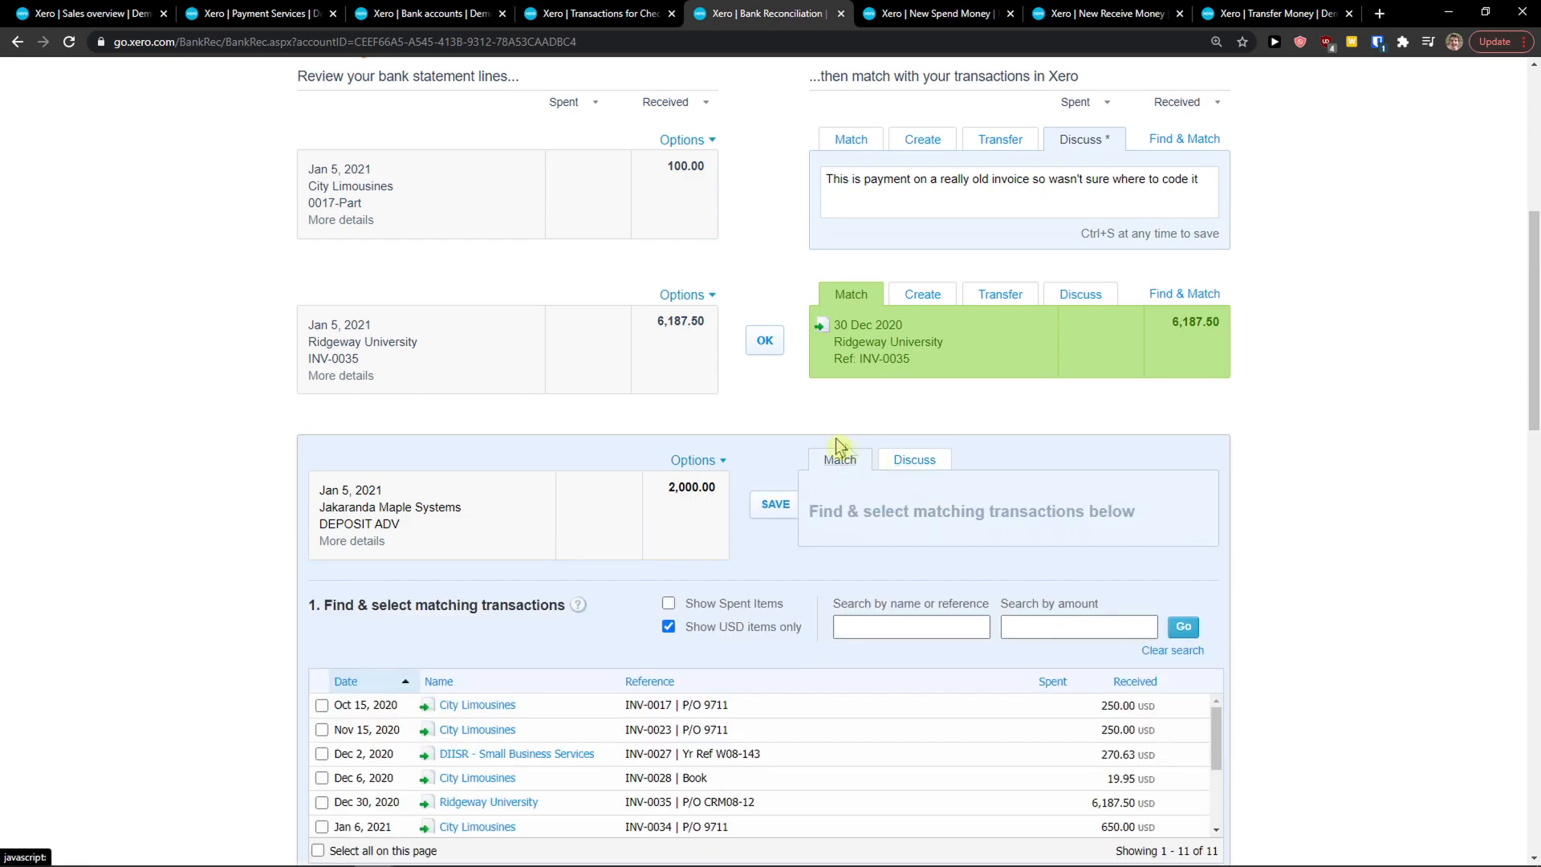
left_click(766, 351)
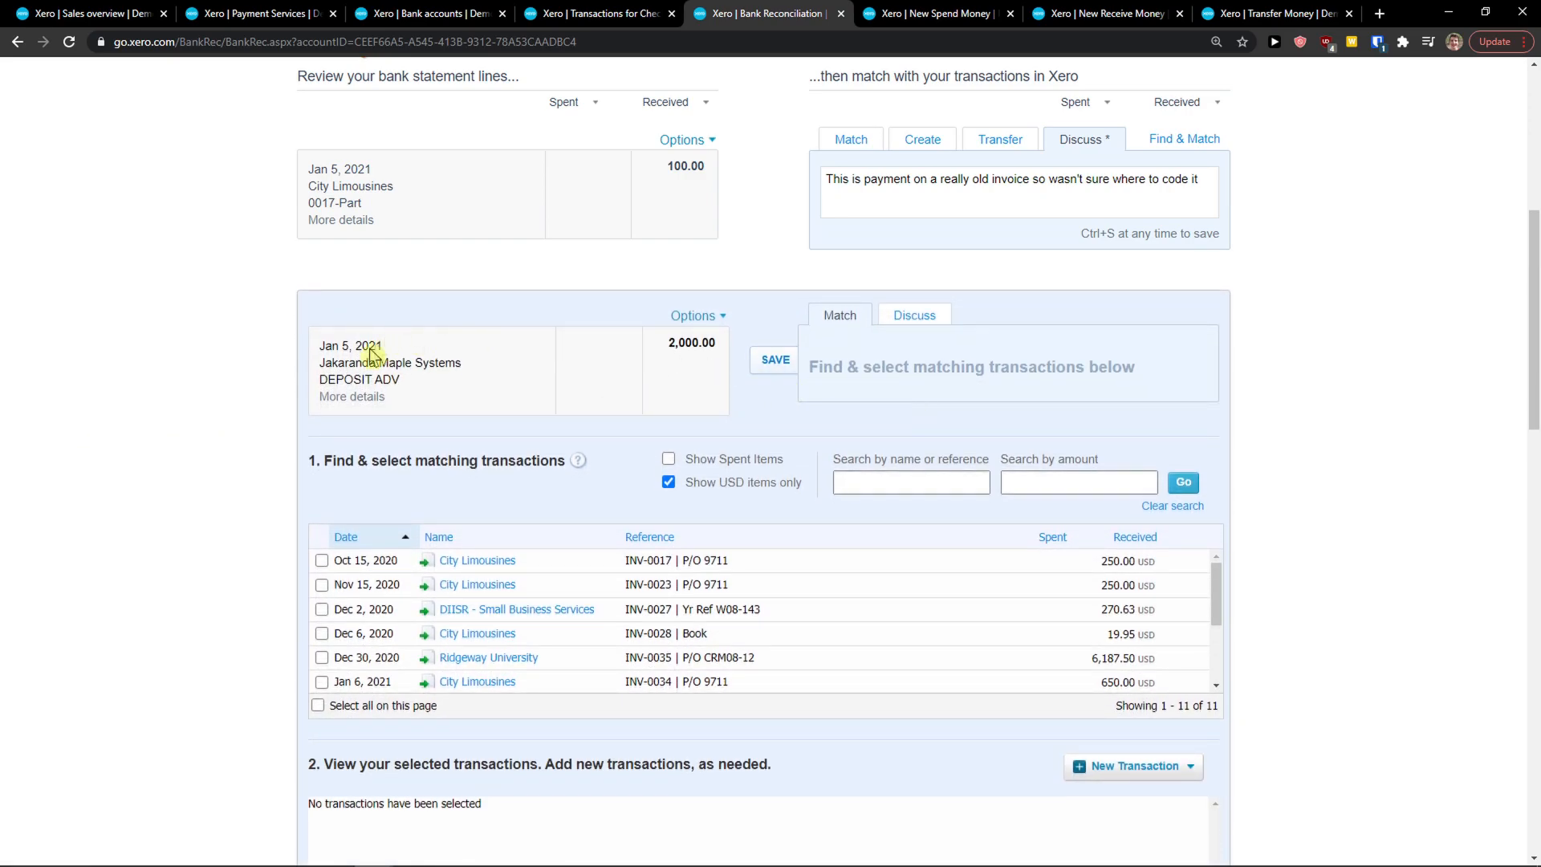
Show the possible matching transactions for the City Limousines 0017-Part statement line
left_click_drag(357, 365, 469, 394)
scroll(434, 389, "up", 1)
left_click(886, 402)
left_click(841, 401)
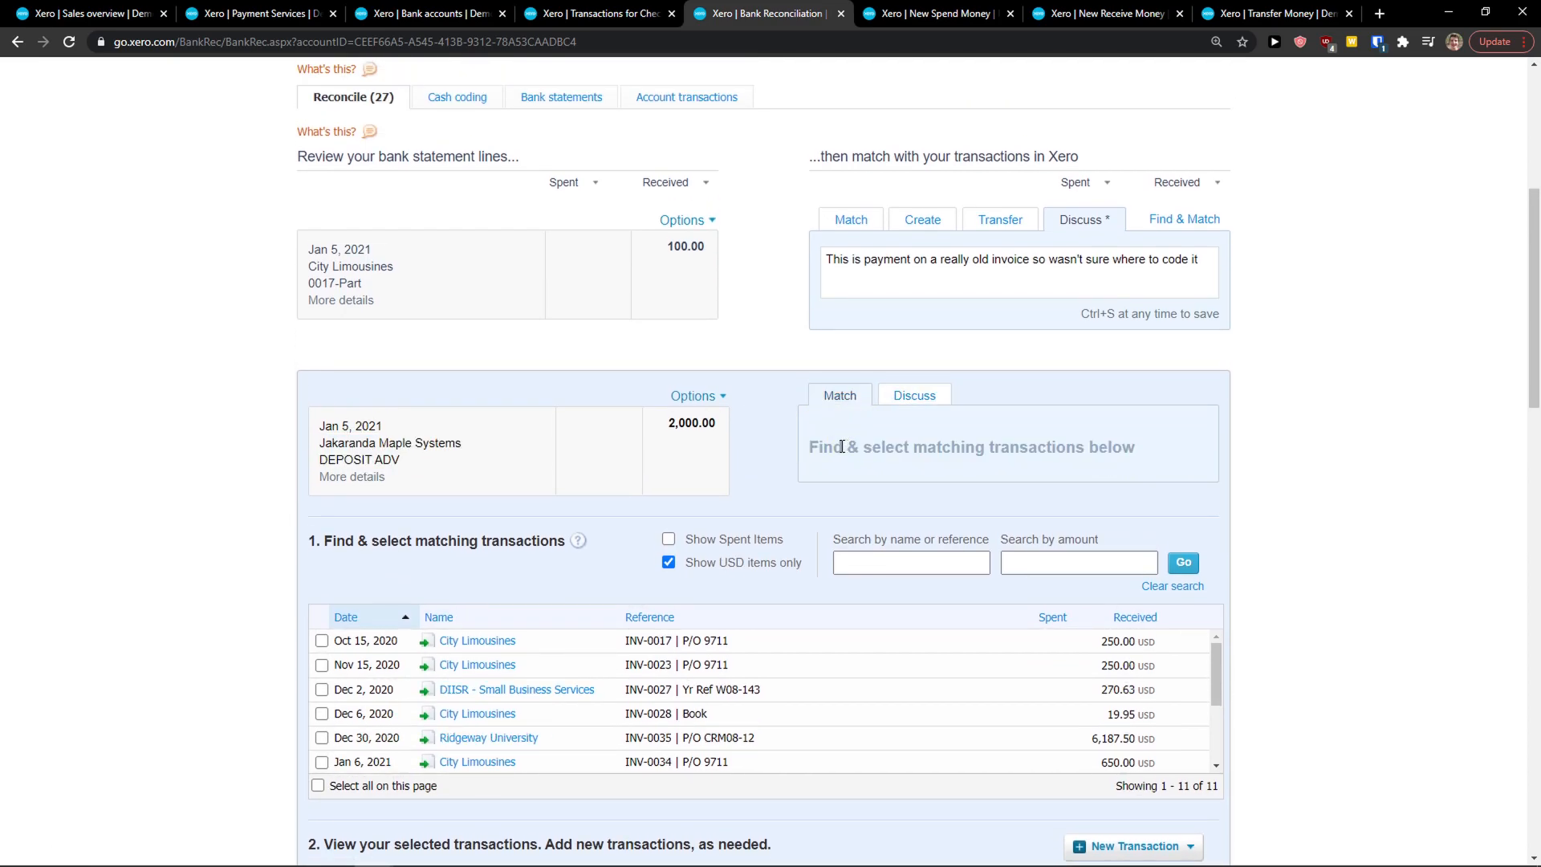
left_click(853, 224)
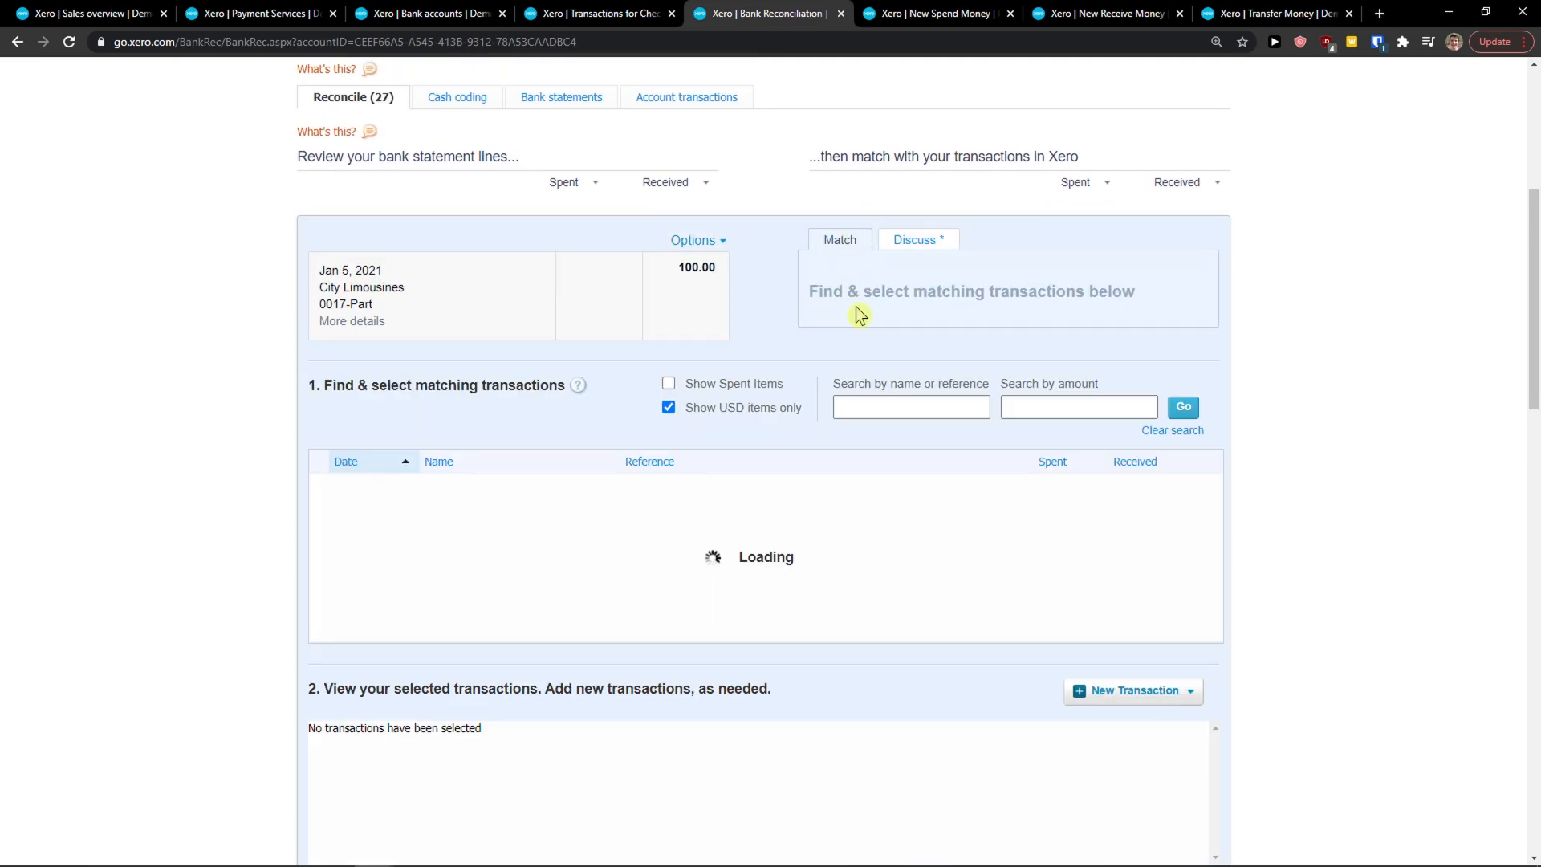
scroll(707, 504, "up", 1)
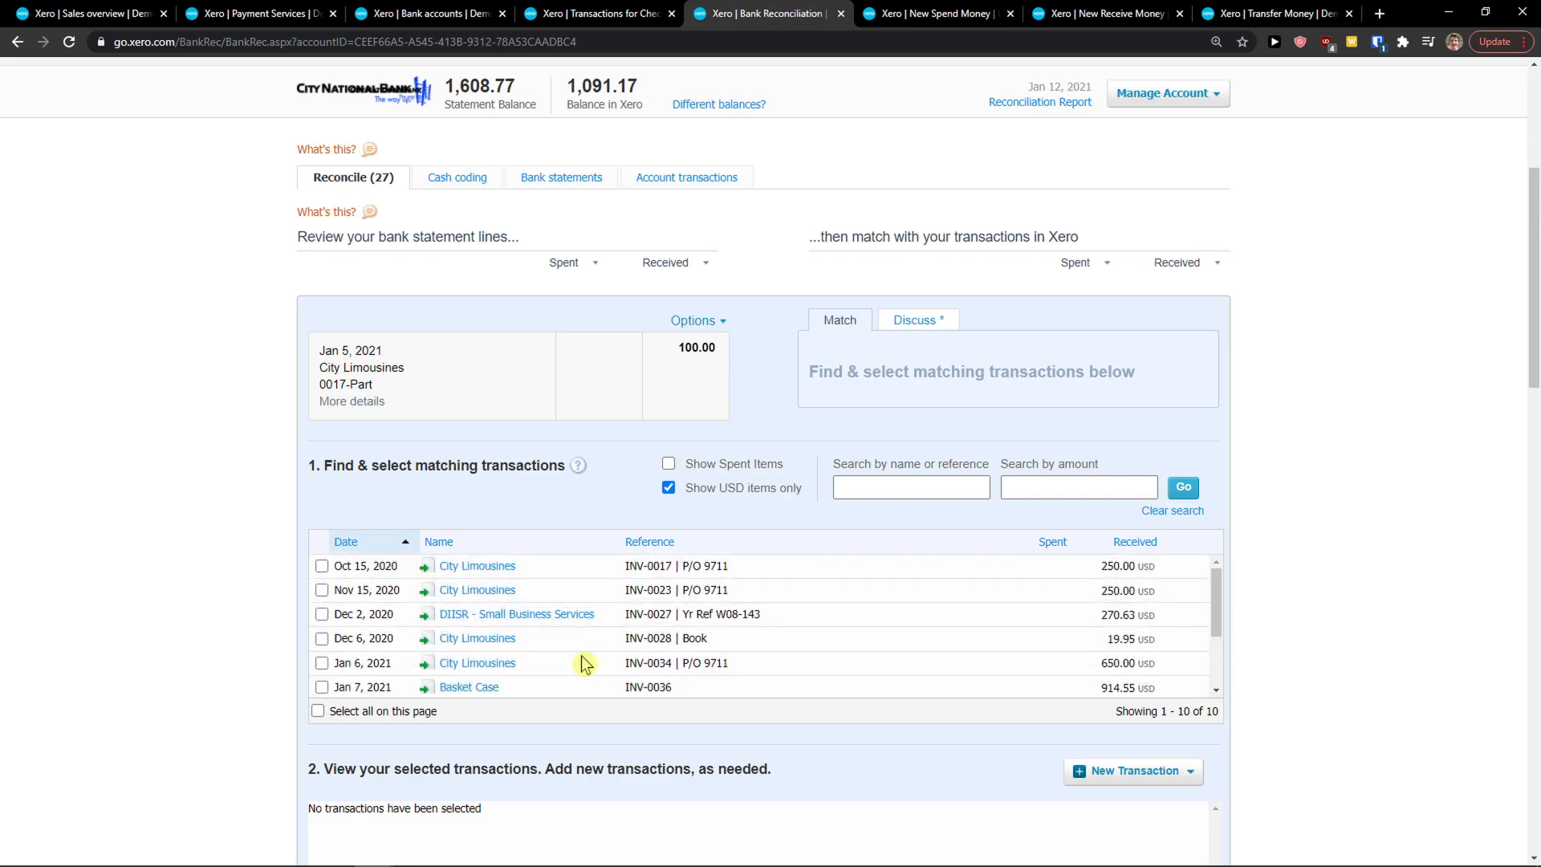
left_click(322, 663)
scroll(987, 690, "down", 1)
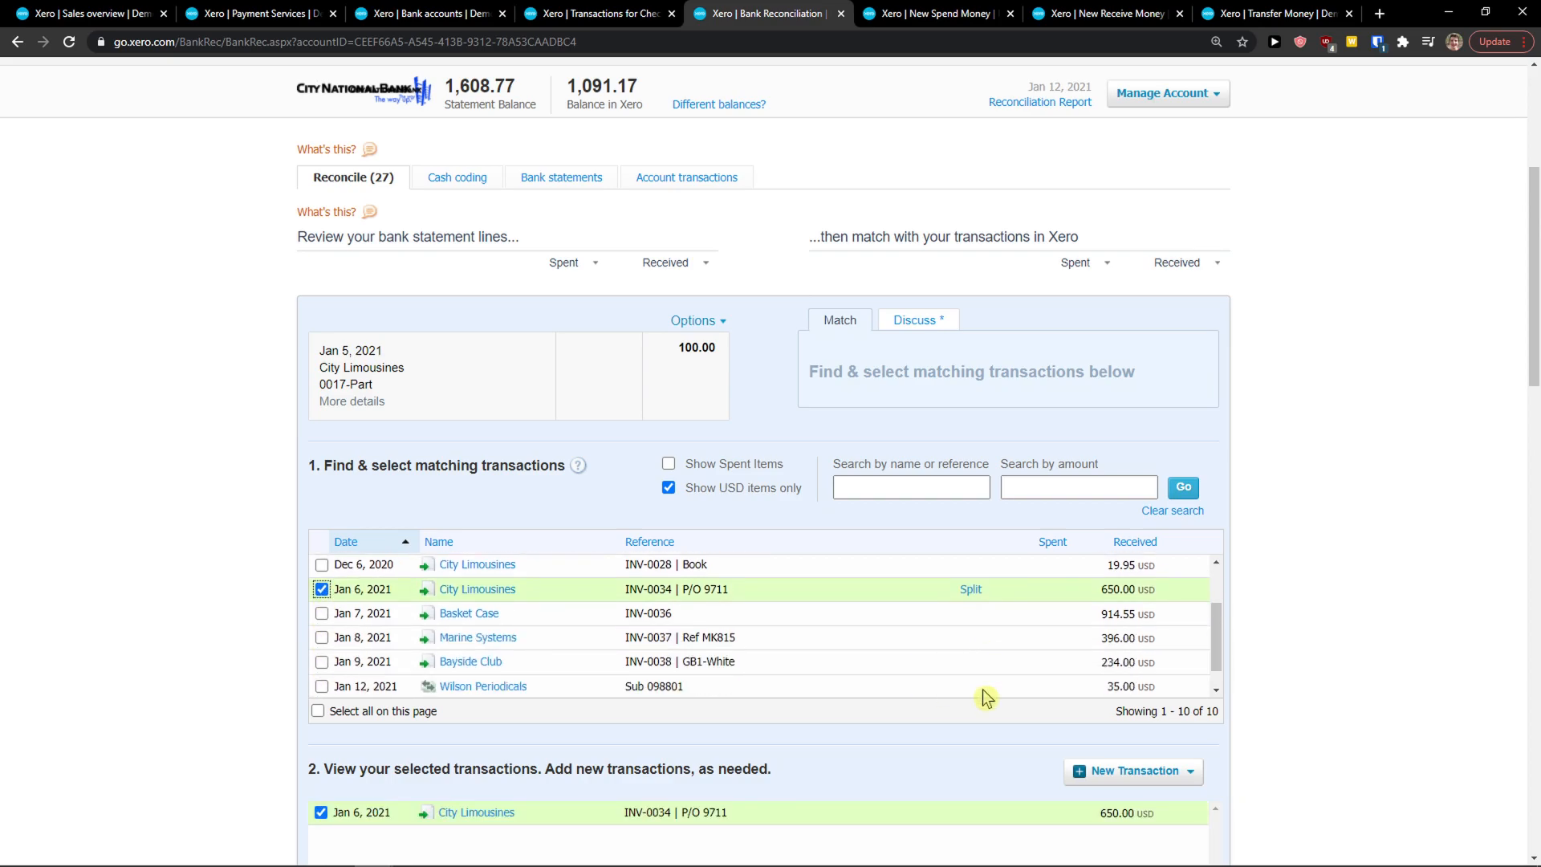
scroll(870, 733, "down", 5)
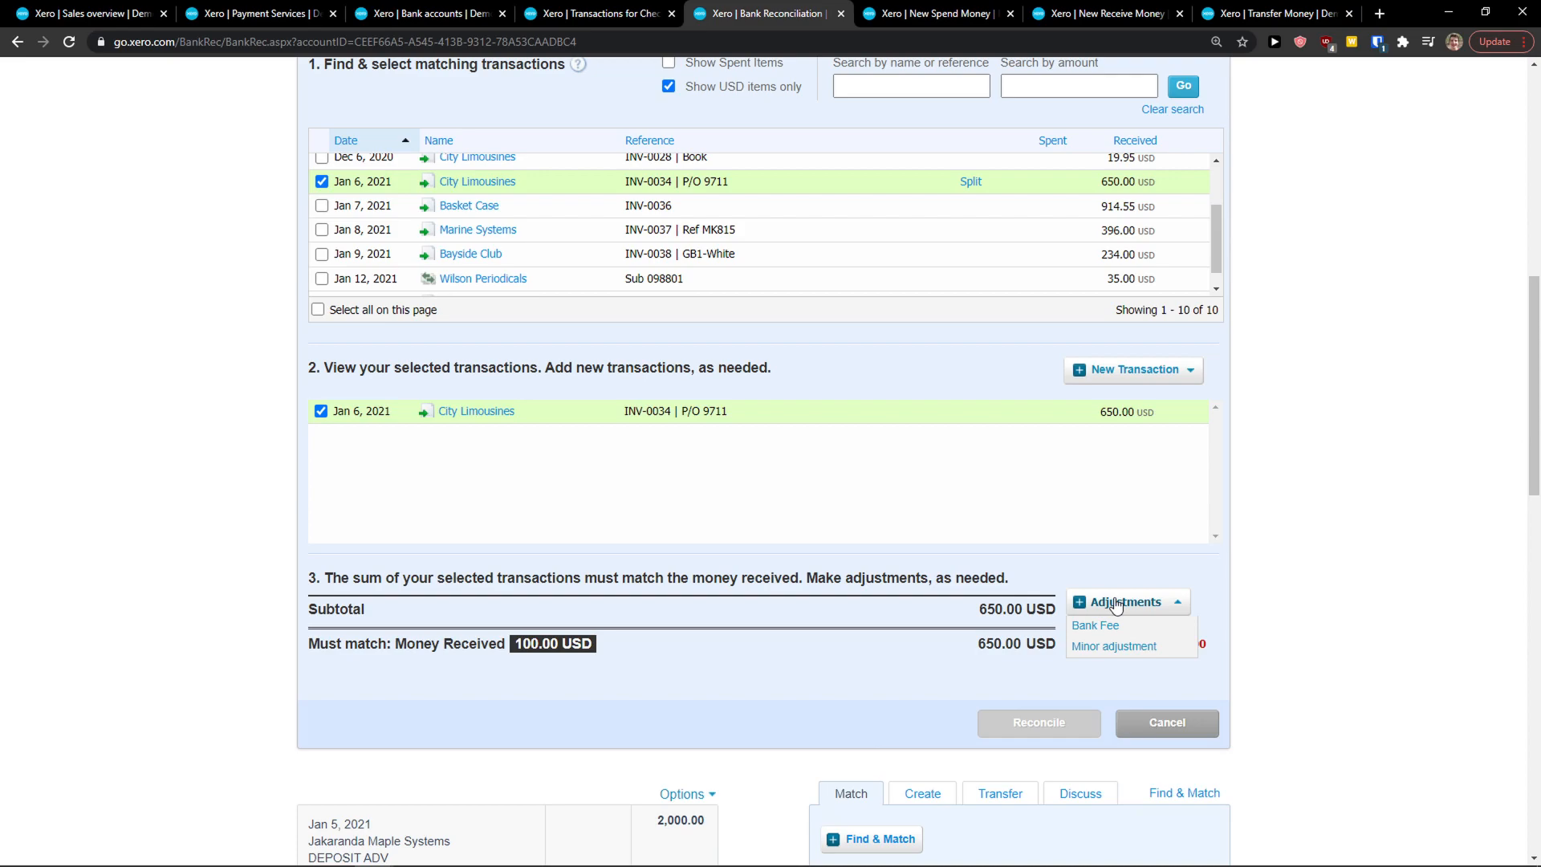
scroll(622, 704, "up", 1)
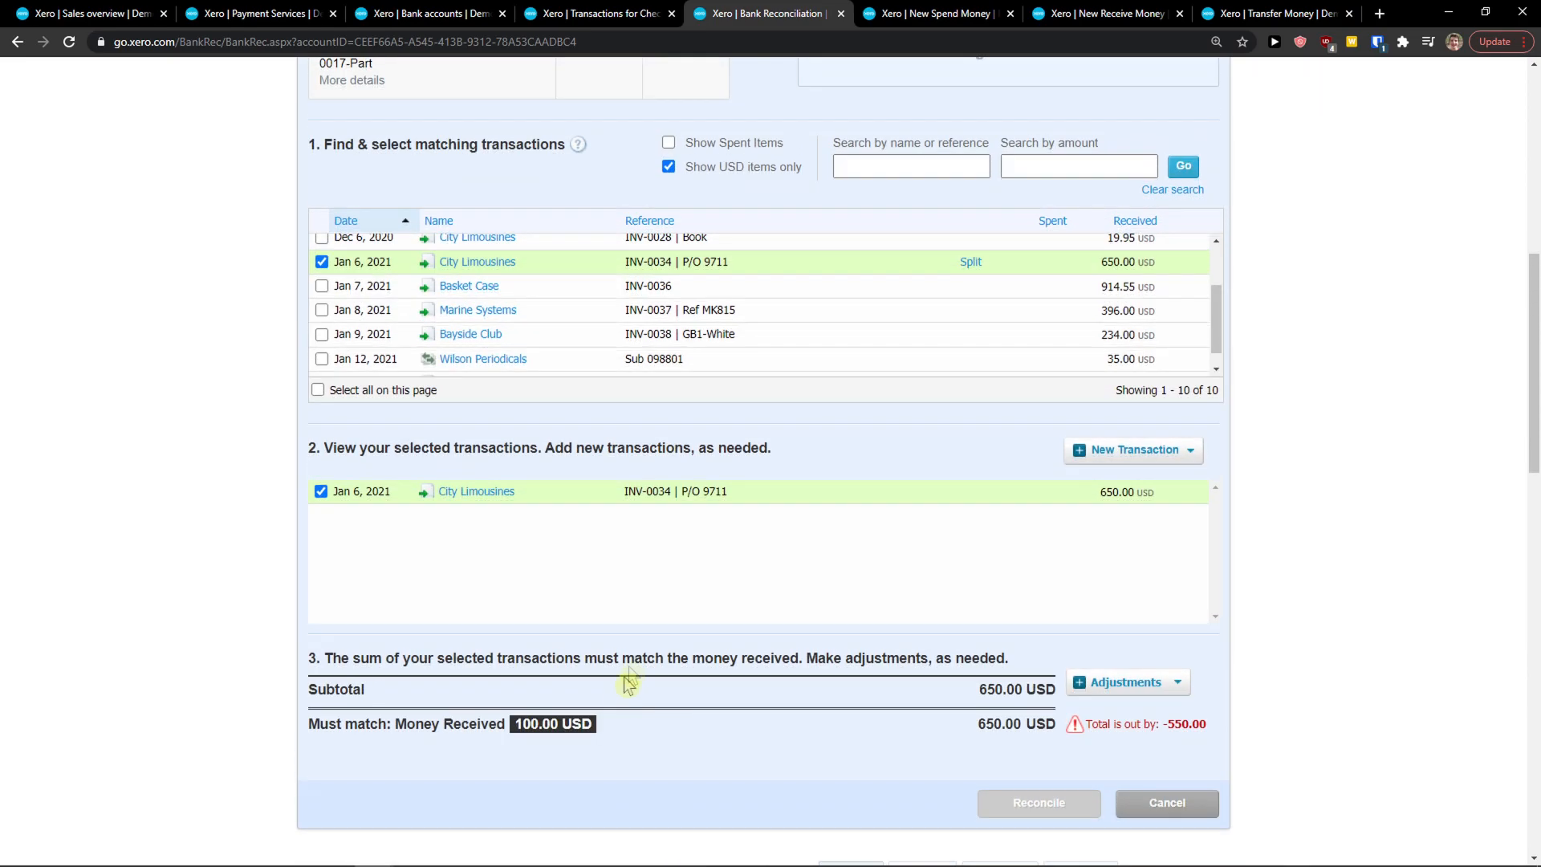
scroll(698, 353, "up", 1)
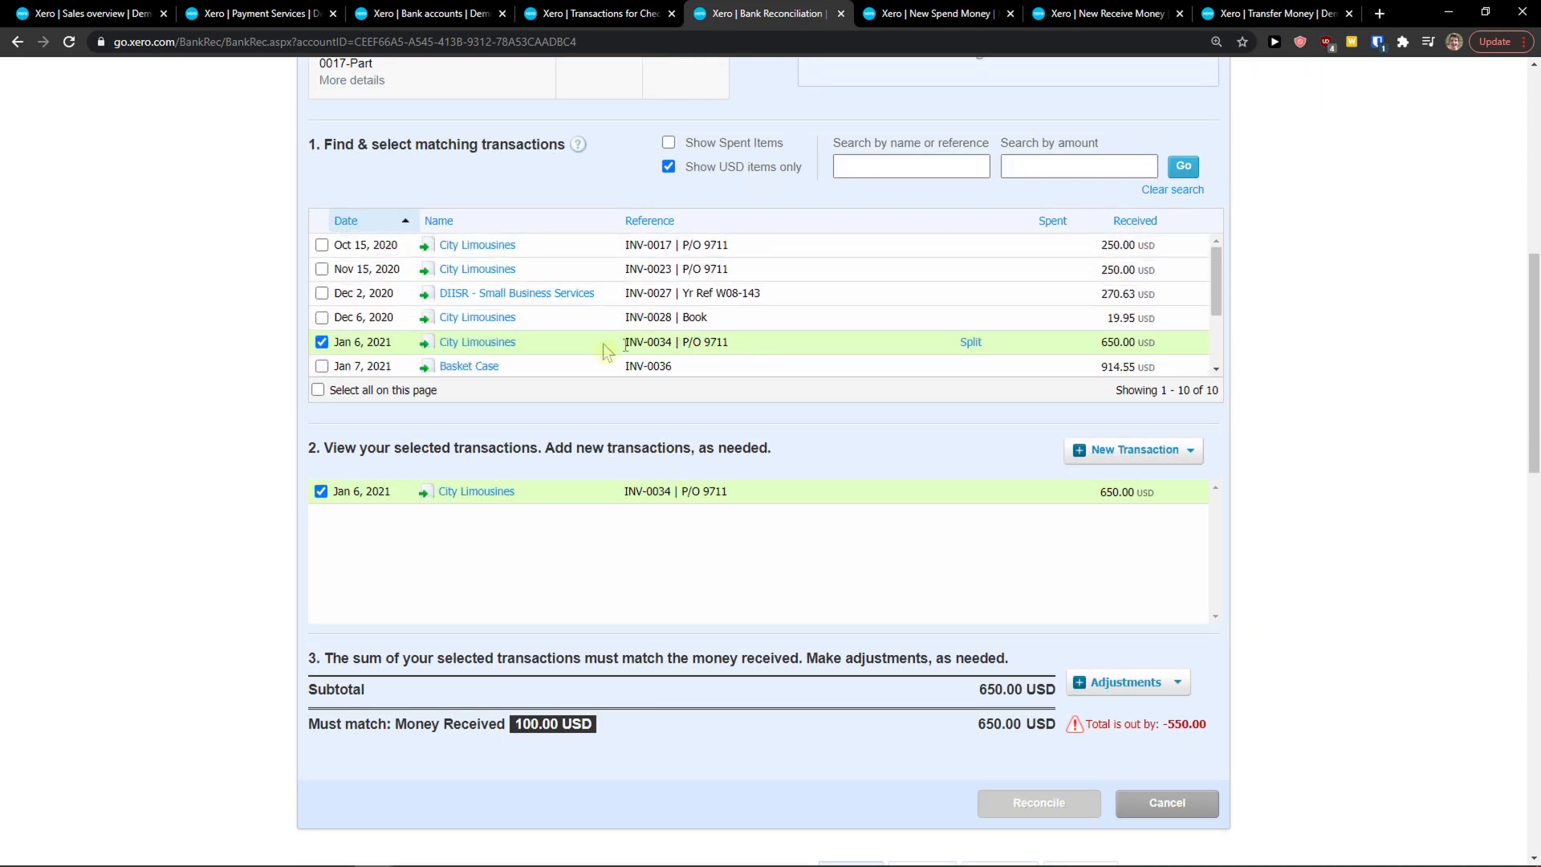
left_click(321, 342)
left_click(321, 342)
left_click(322, 342)
Review the available transactions and select City Limousines INV-0017 as the match for the 0017-Part statement line
scroll(660, 455, "up", 2)
scroll(664, 460, "down", 1)
scroll(664, 464, "up", 1)
scroll(642, 469, "down", 2)
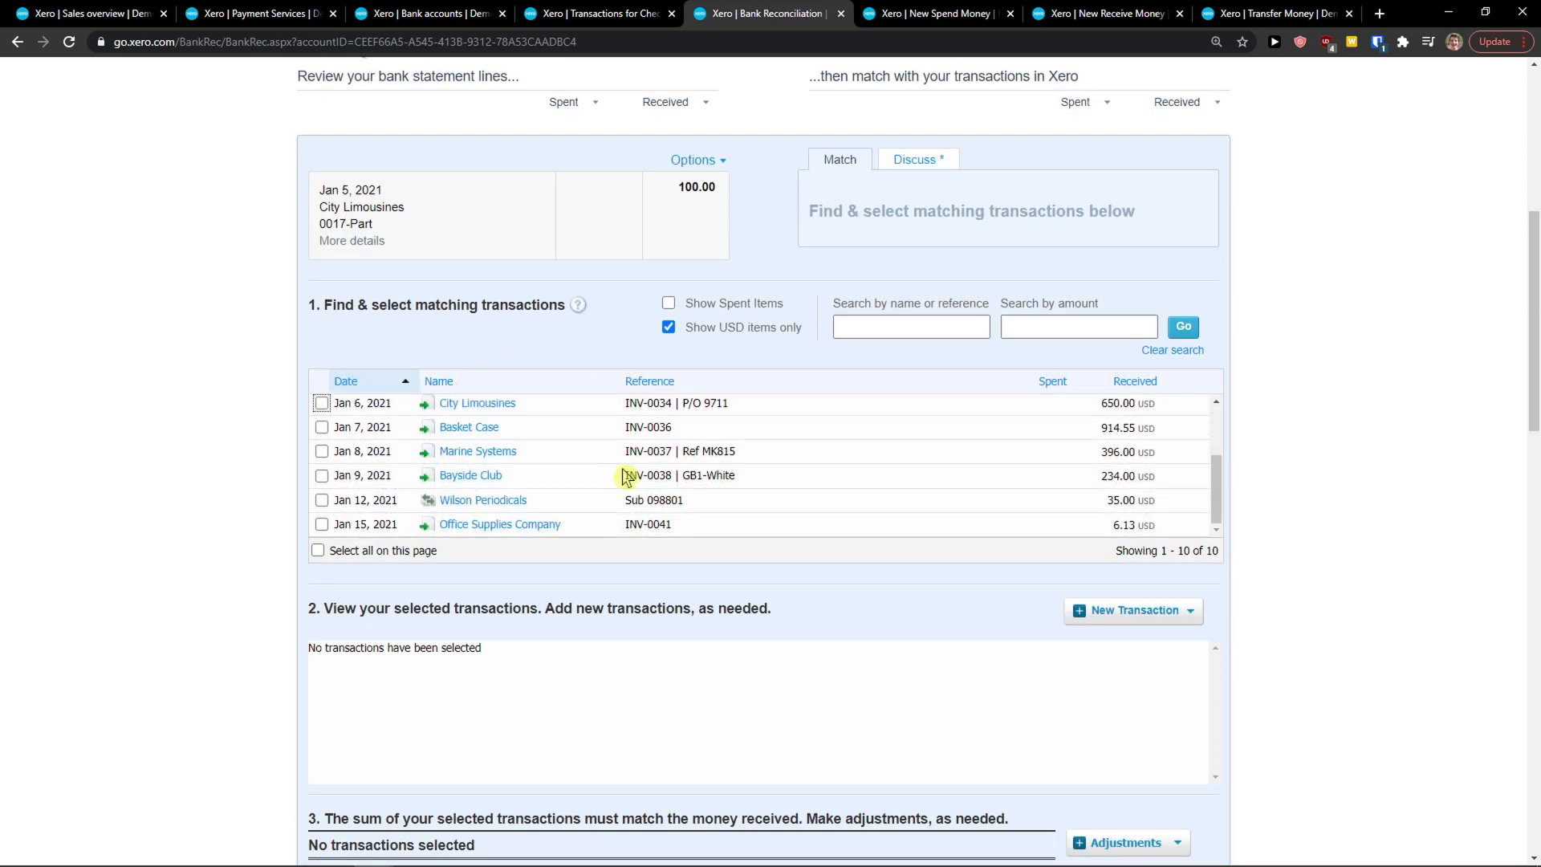
scroll(683, 575, "down", 5)
scroll(674, 568, "down", 2)
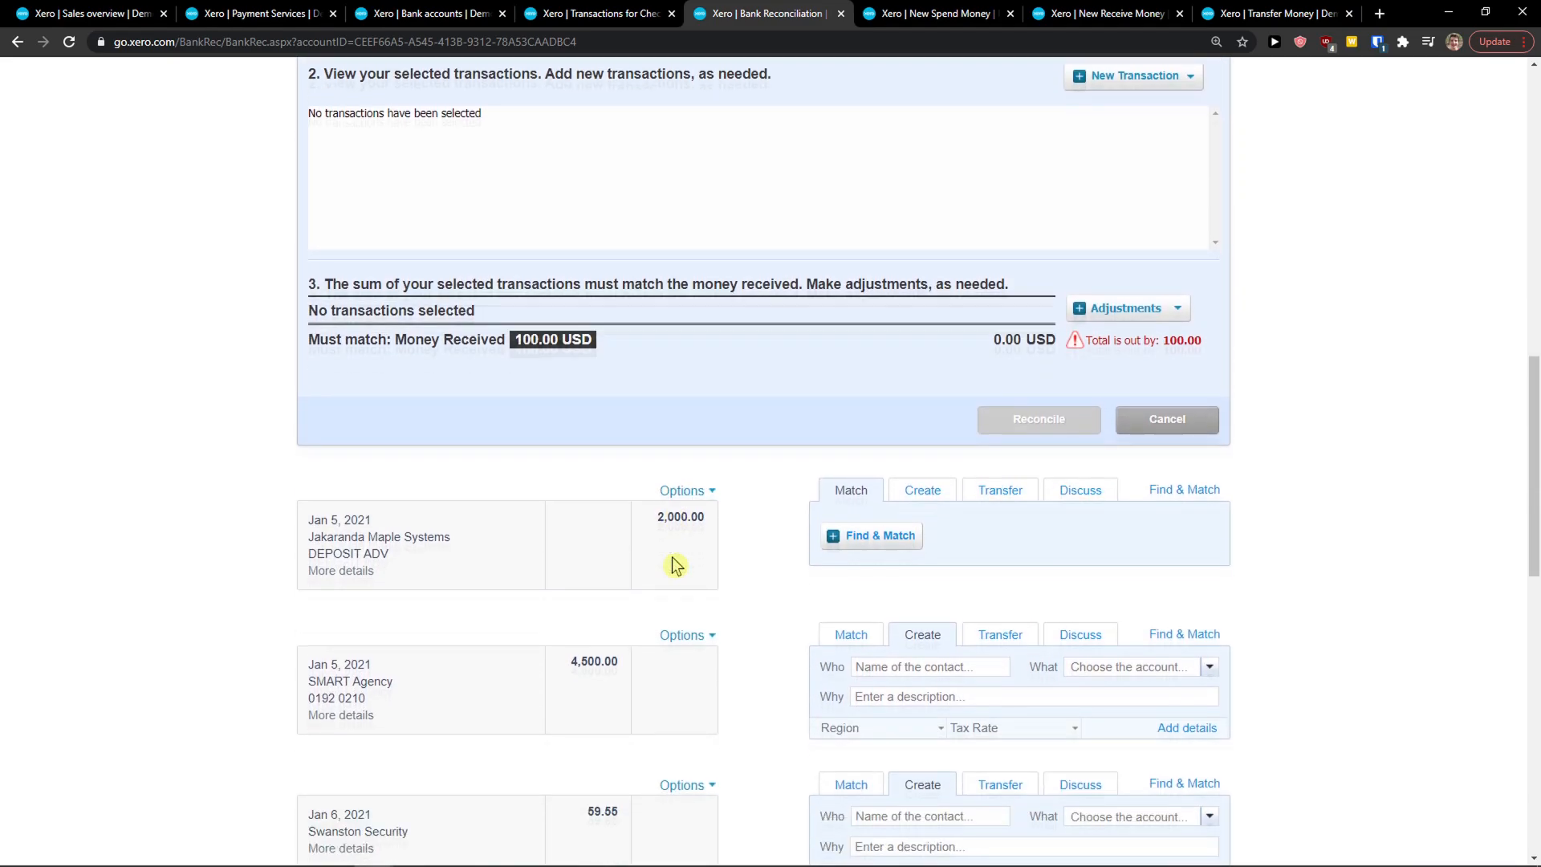
scroll(678, 562, "up", 5)
scroll(776, 344, "up", 2)
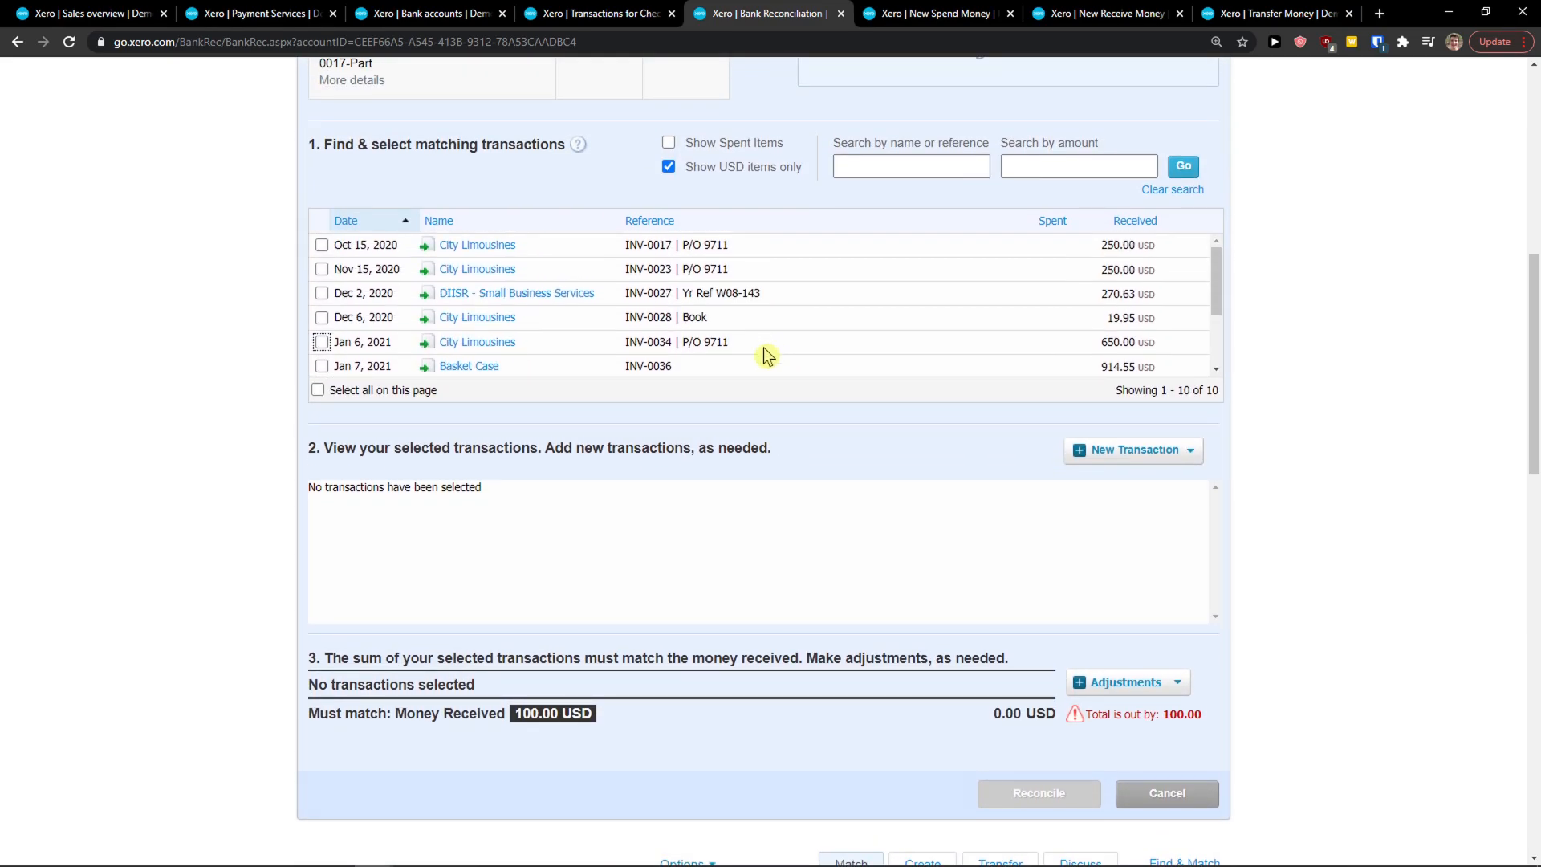
left_click(322, 244)
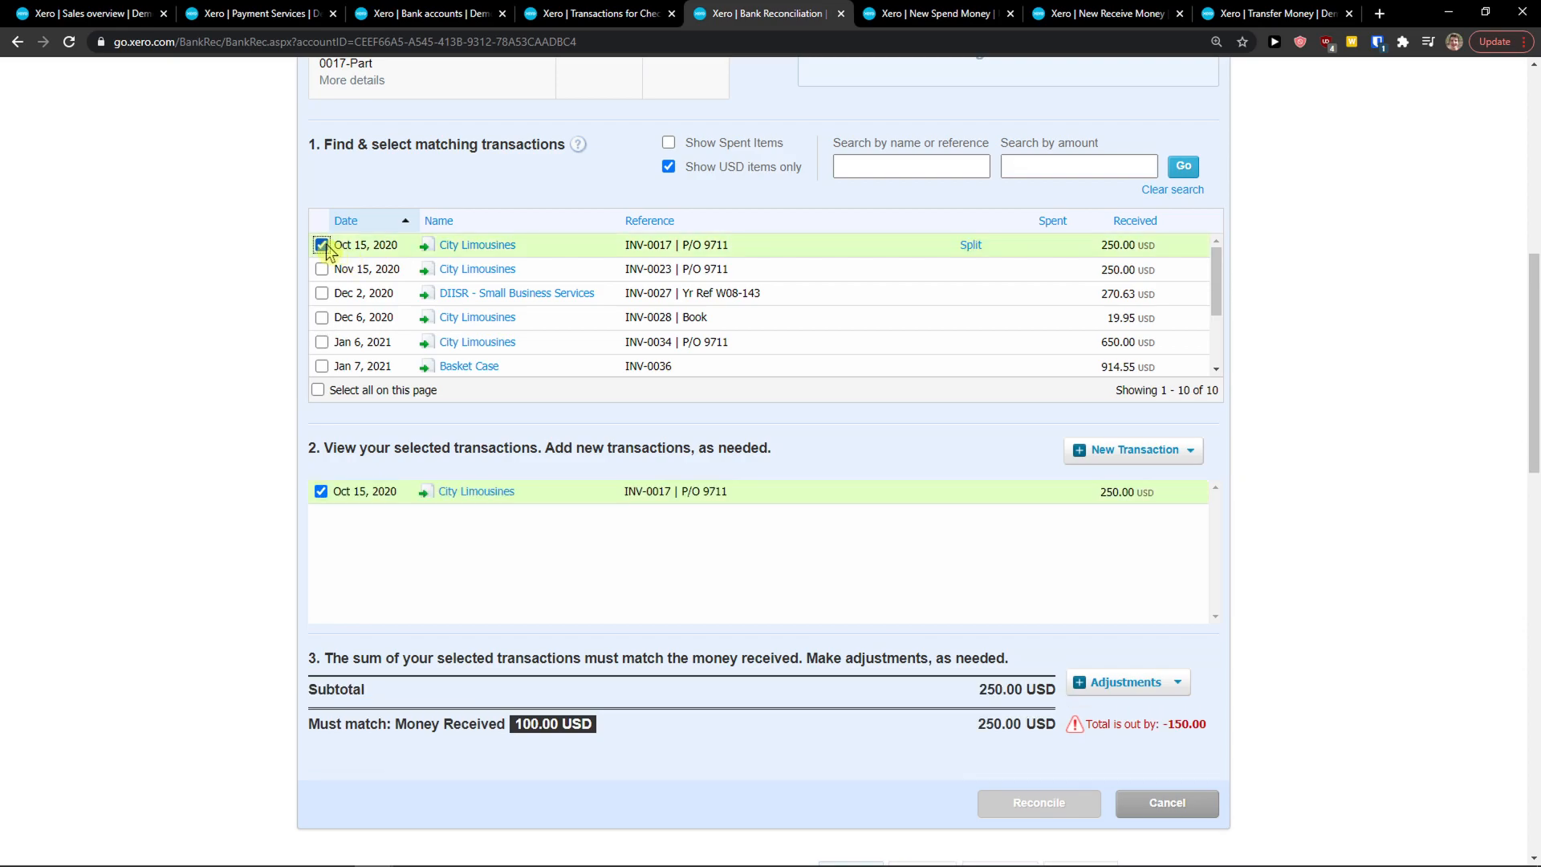
scroll(354, 292, "up", 3)
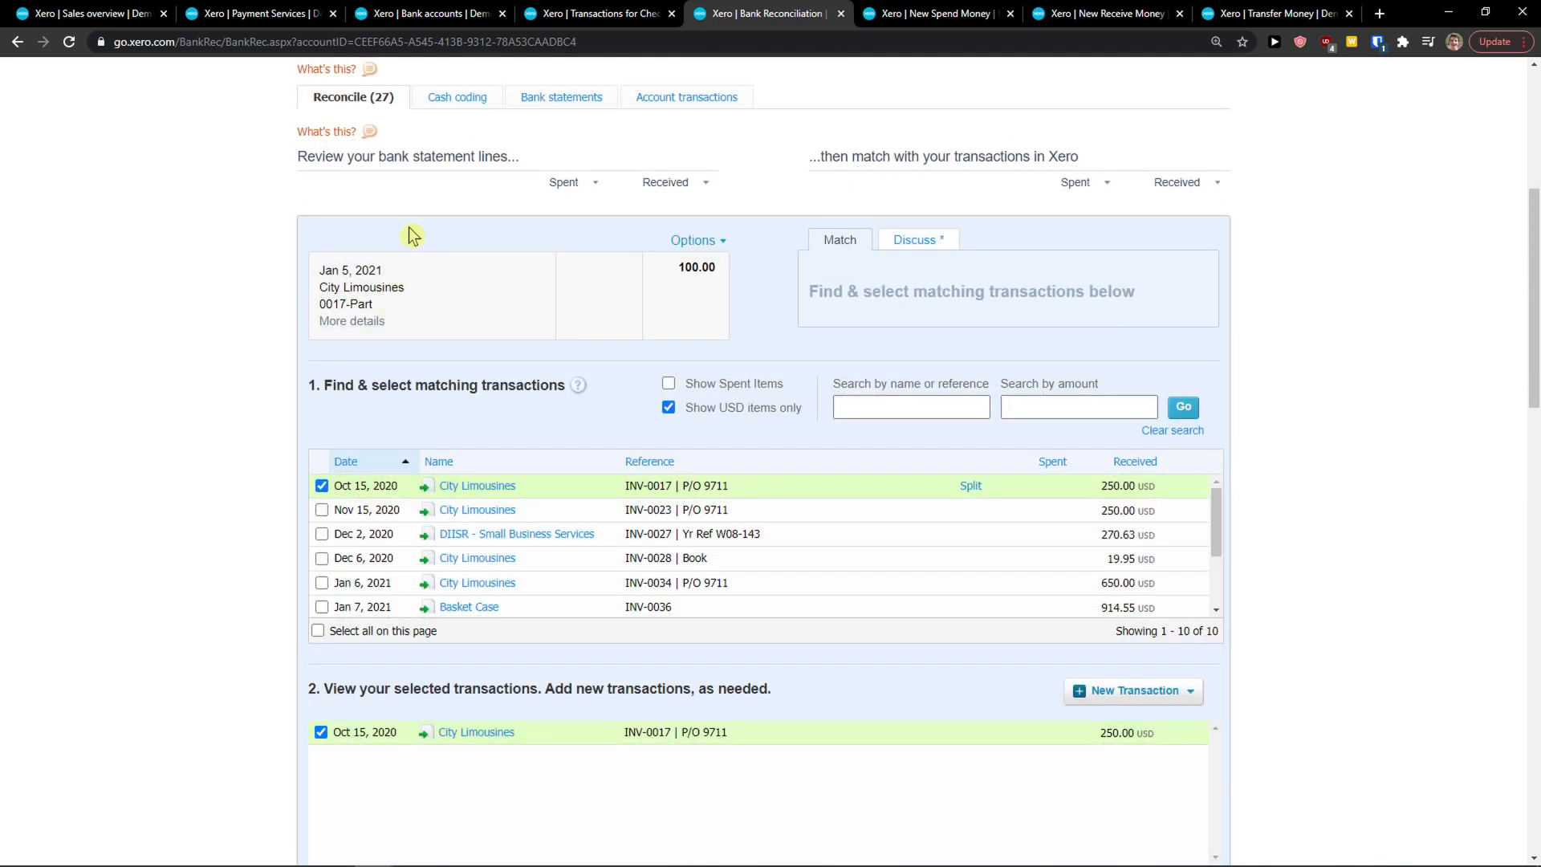
left_click(710, 248)
scroll(1059, 715, "down", 3)
Add a minor adjustment of -150 to the selected City Limousines match
left_click(1160, 701)
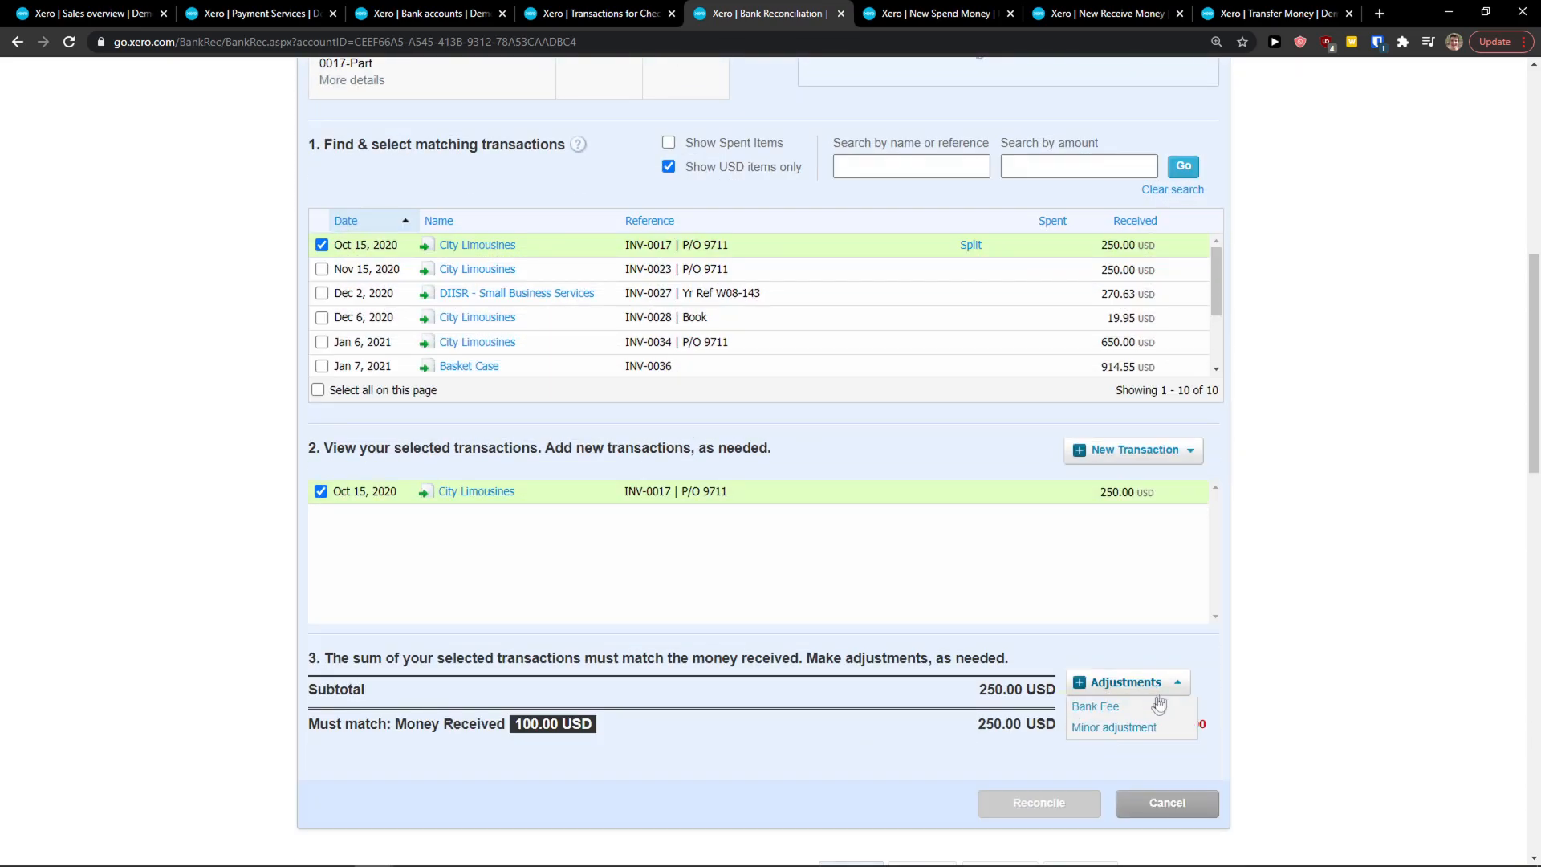
left_click(1148, 731)
type("150")
key("BackSpace")
key("BackSpace")
type("-150")
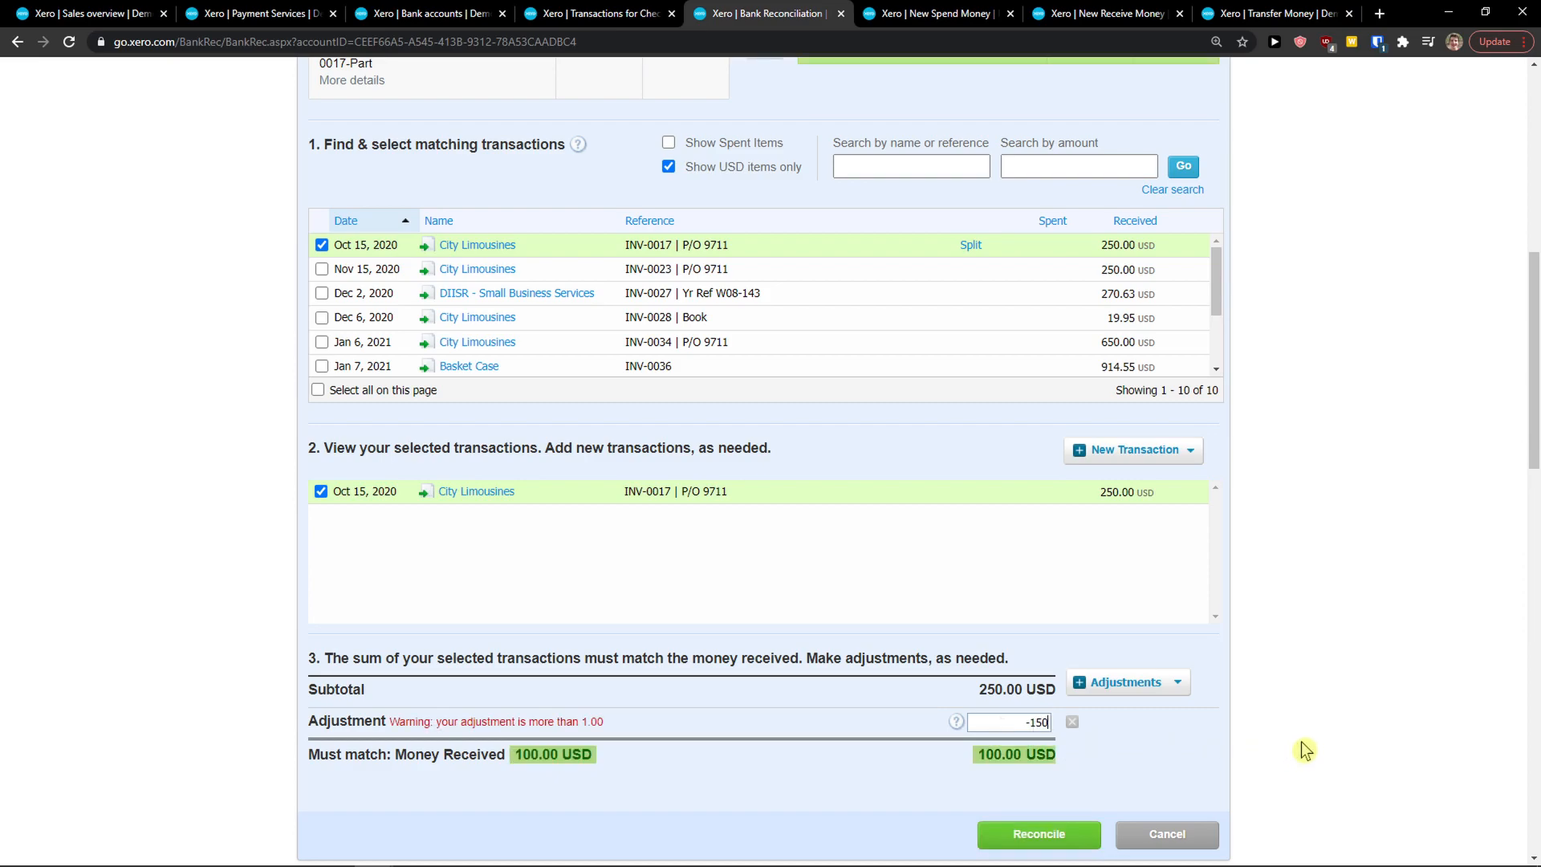
Review the adjusted match and the New Transaction choices, and reconcile the City Limousines statement line with INV-0017
scroll(1277, 749, "down", 1)
scroll(1035, 562, "up", 3)
scroll(1149, 426, "down", 3)
scroll(955, 482, "down", 1)
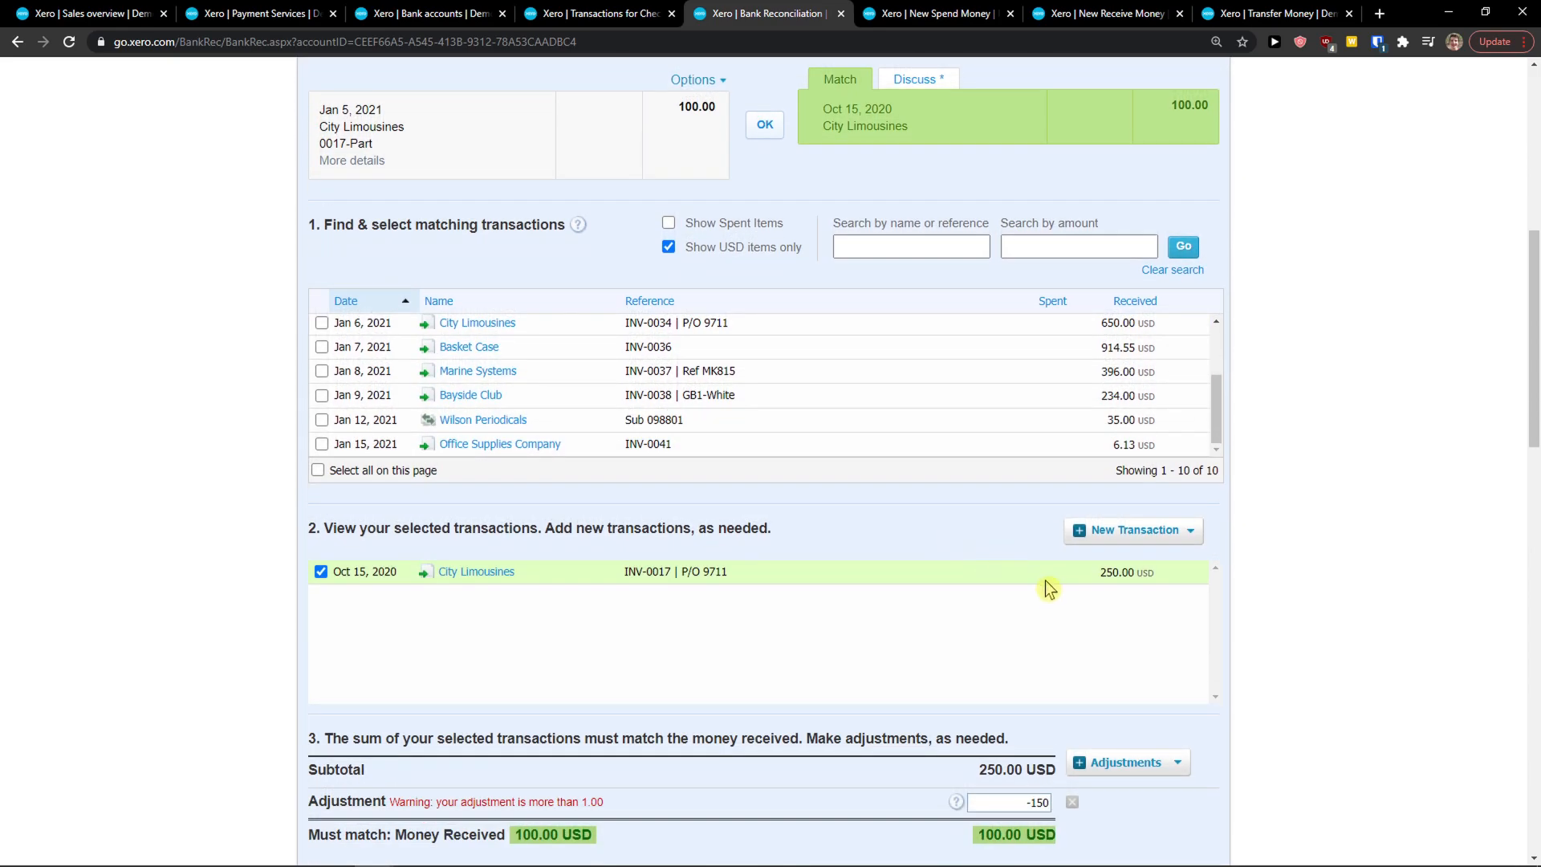
scroll(1052, 590, "down", 1)
scroll(1043, 664, "down", 1)
scroll(1043, 573, "up", 1)
left_click(1168, 449)
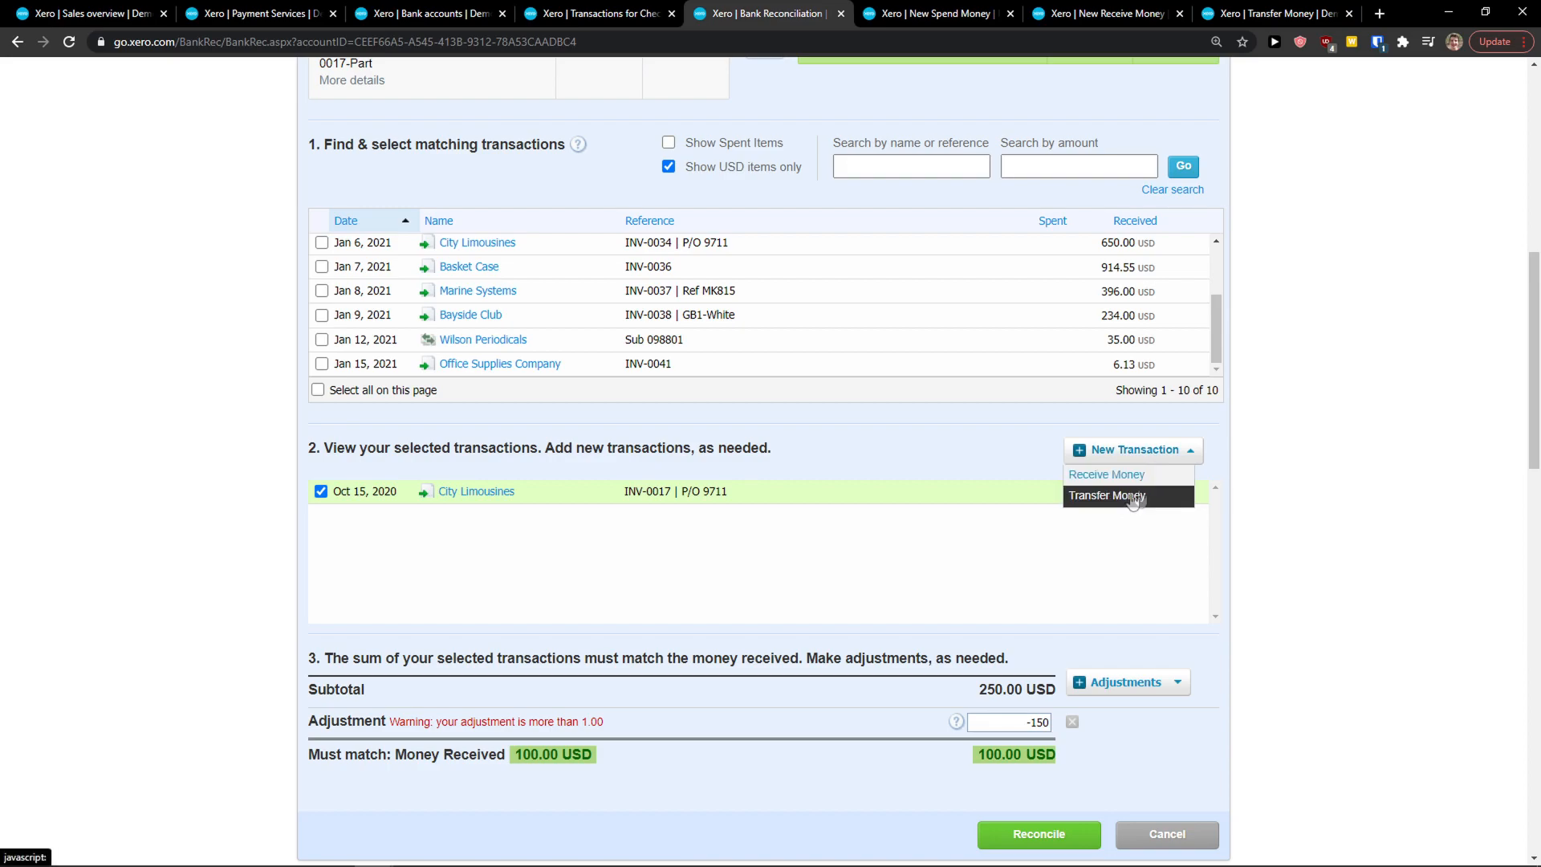
scroll(922, 530, "up", 1)
scroll(922, 431, "up", 3)
scroll(1221, 482, "down", 2)
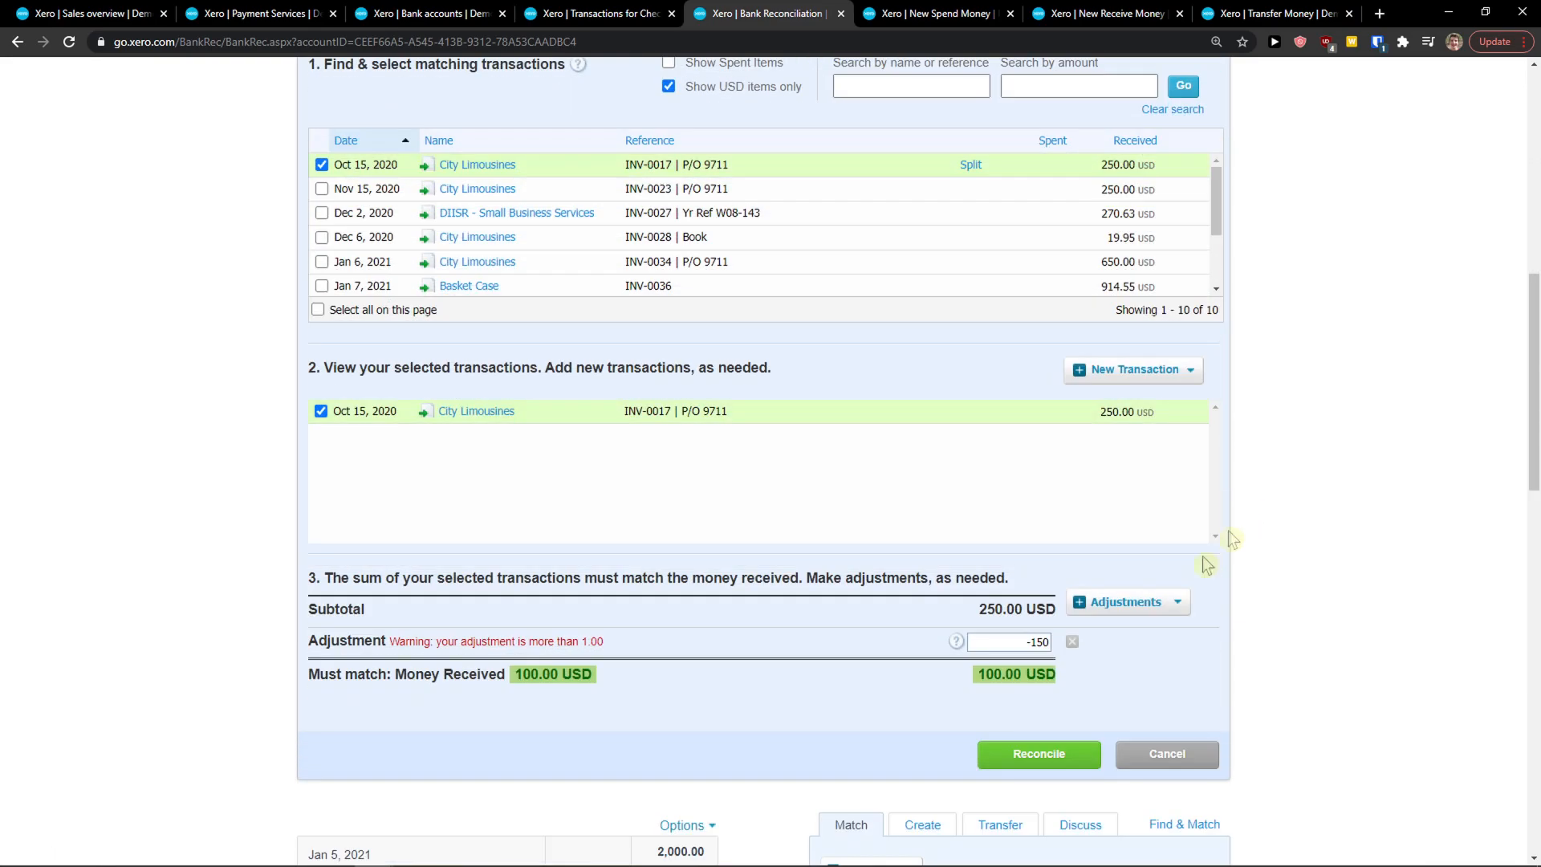
left_click(1024, 750)
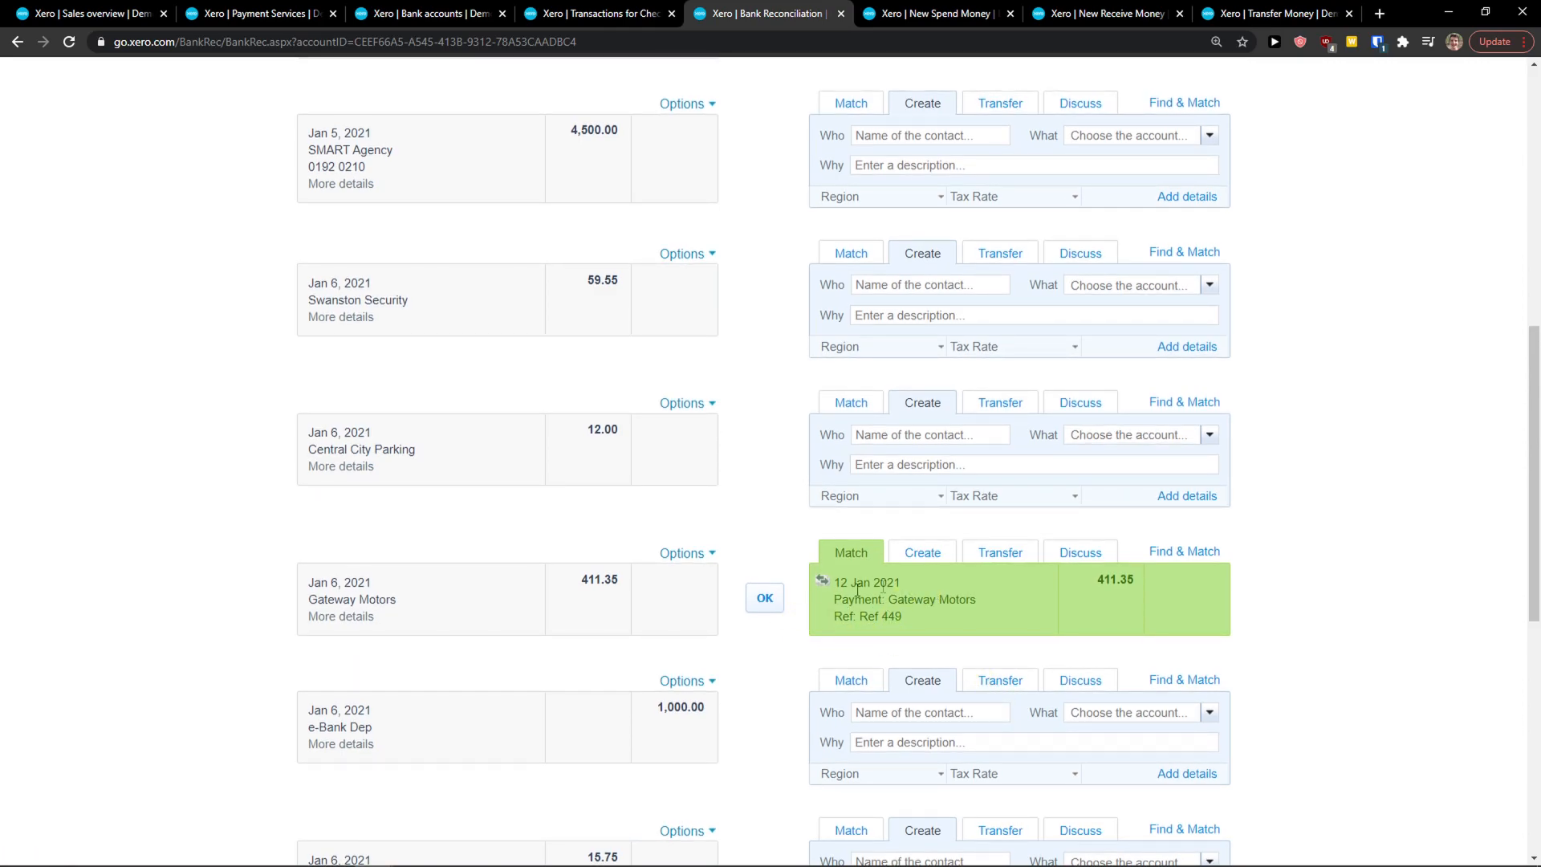
Open the Checking Account's cash coding page and examine its list of statement lines
scroll(764, 676, "up", 6)
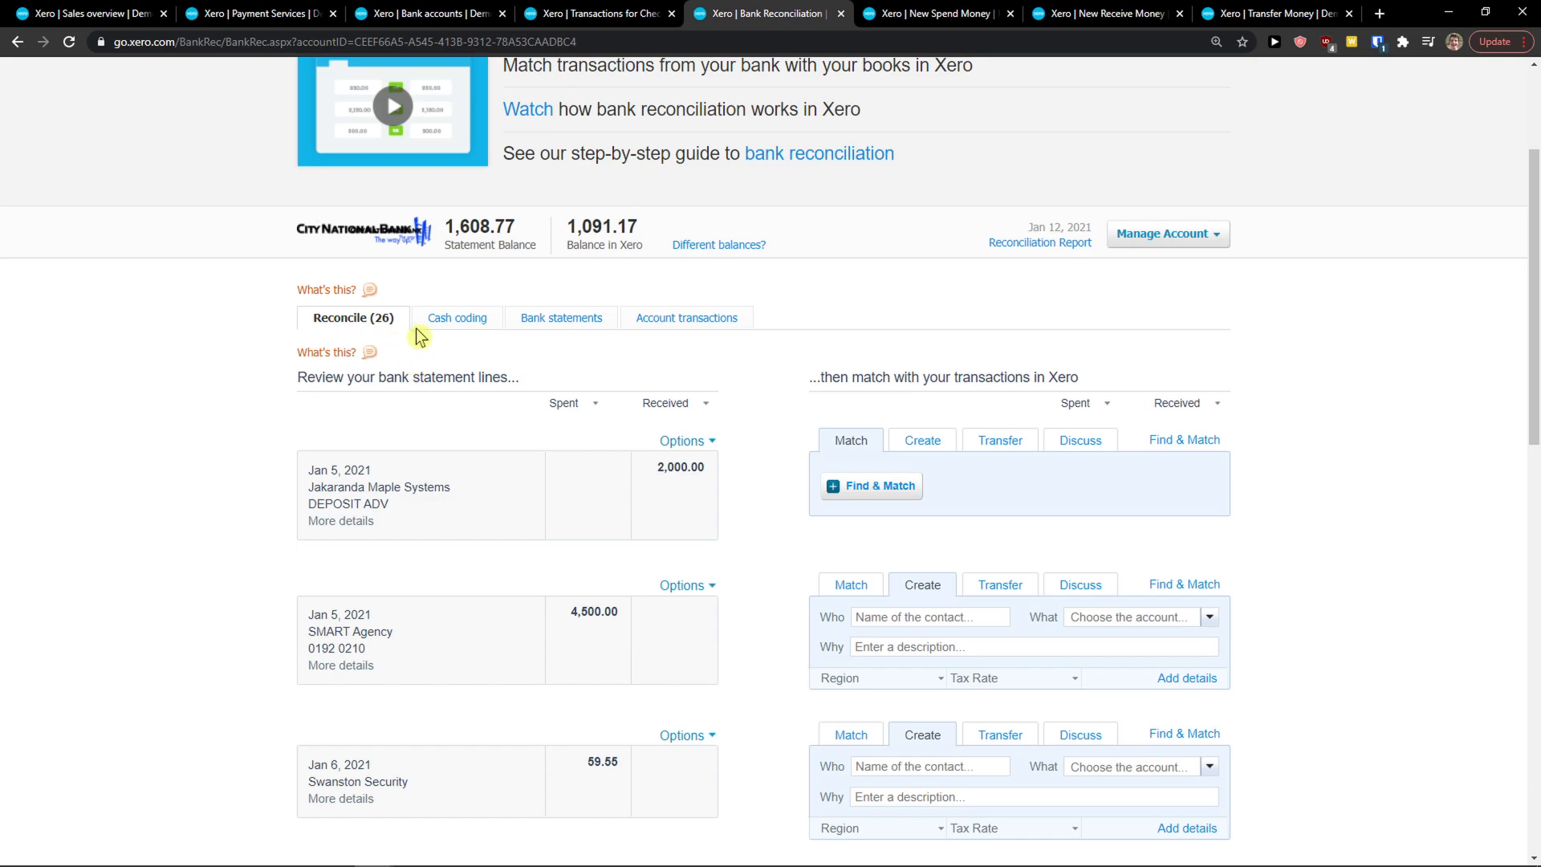
scroll(522, 361, "up", 1)
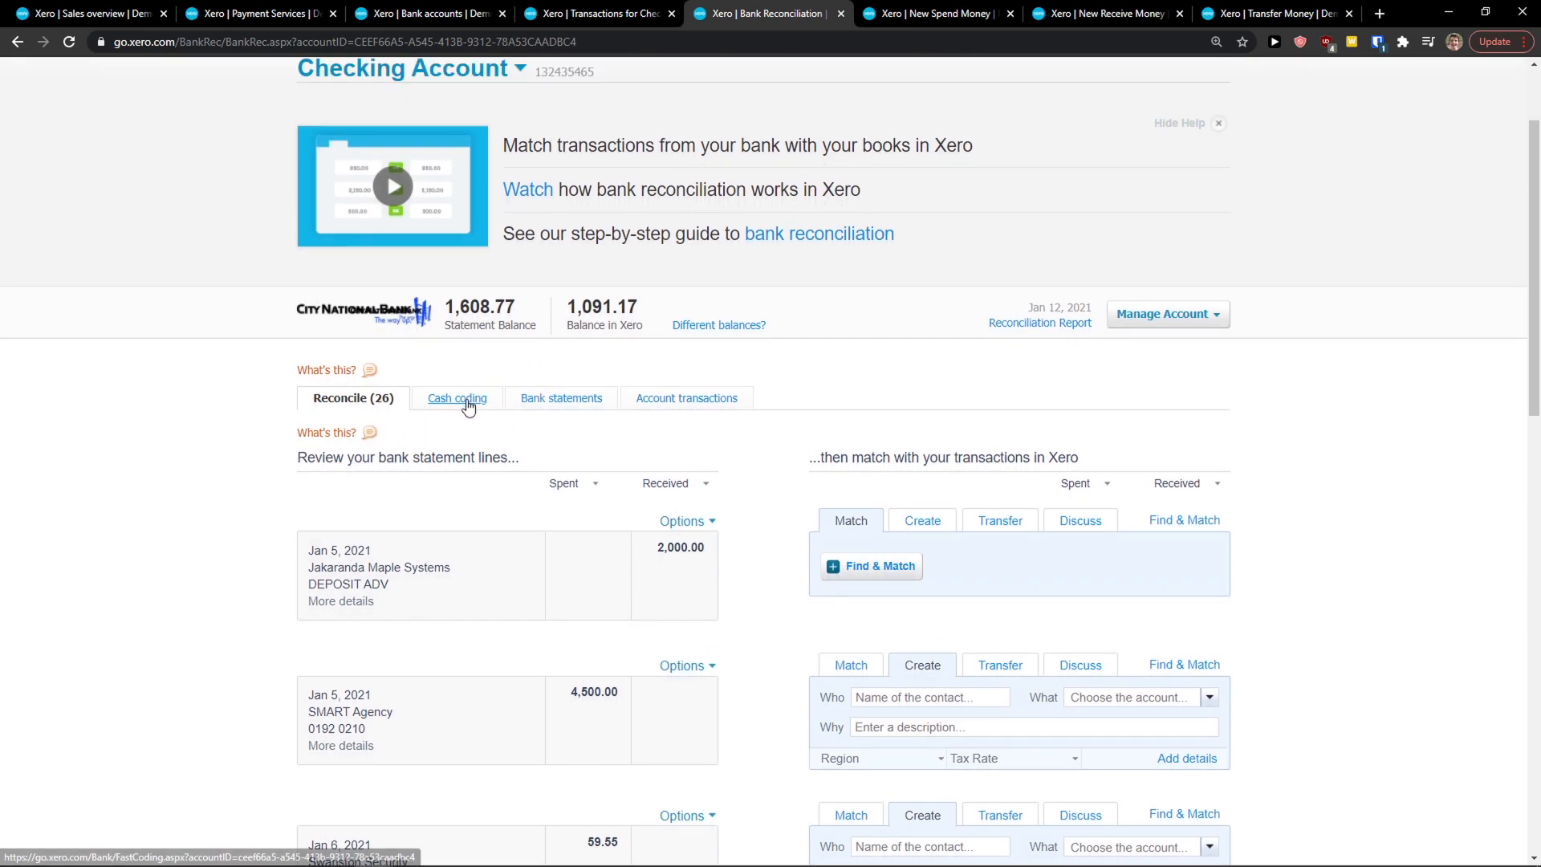
left_click(462, 399)
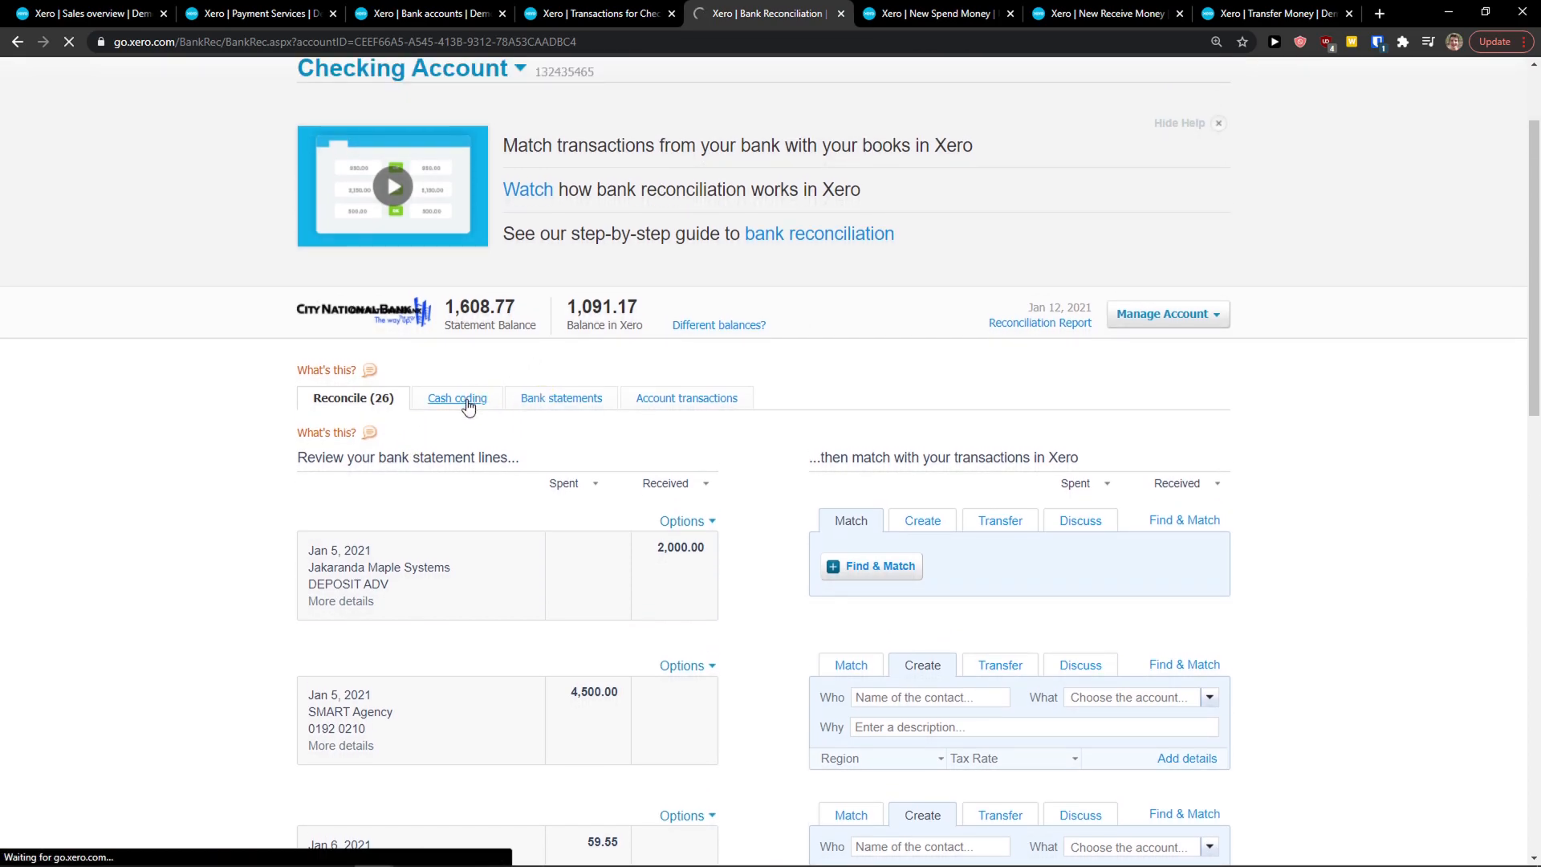
scroll(586, 414, "down", 1)
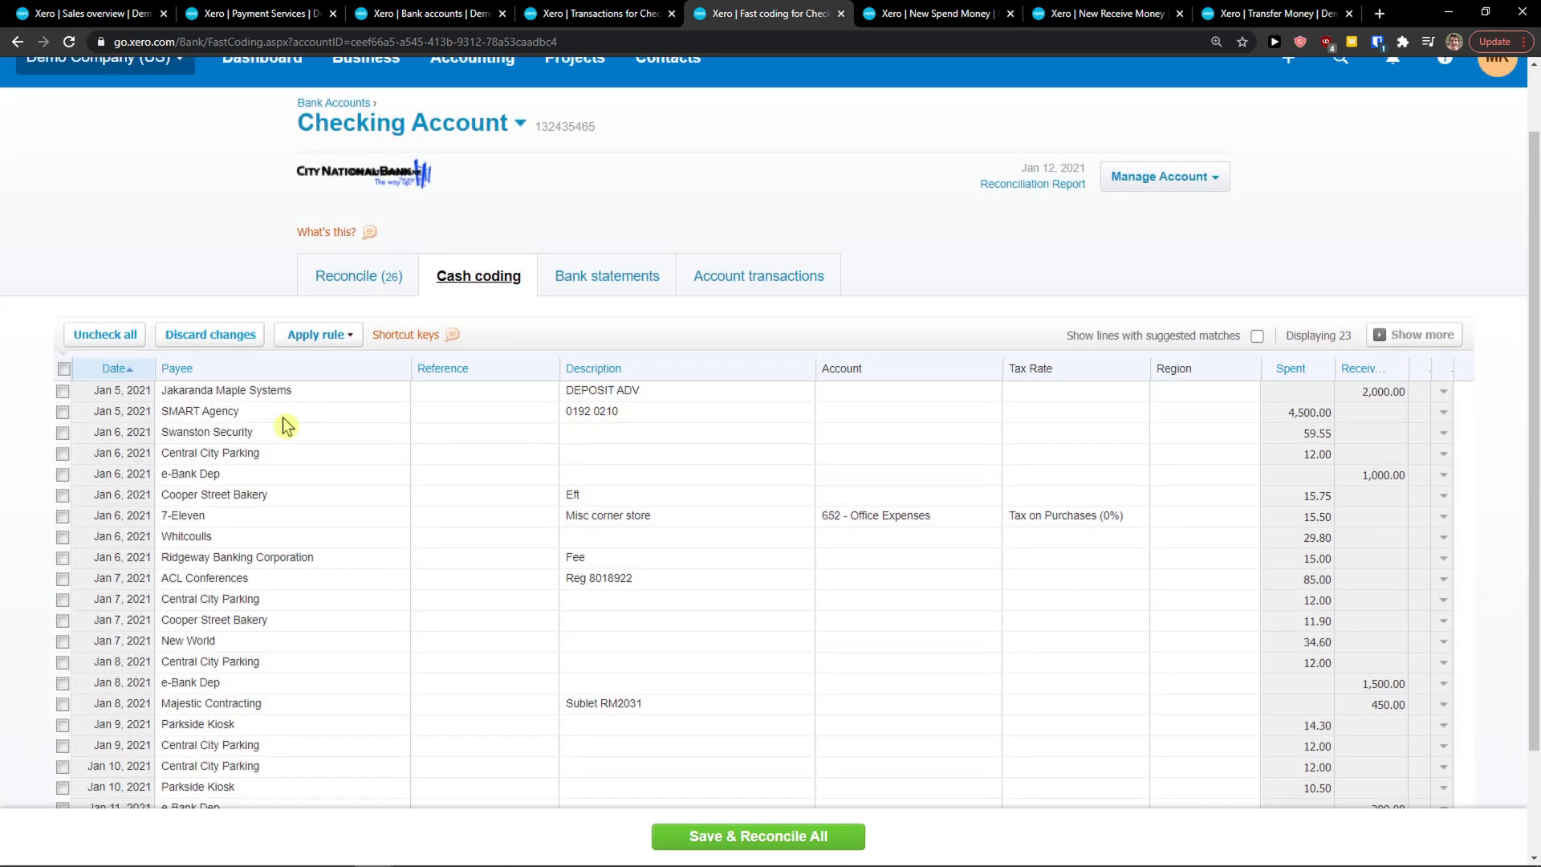
scroll(283, 417, "down", 1)
scroll(303, 439, "up", 1)
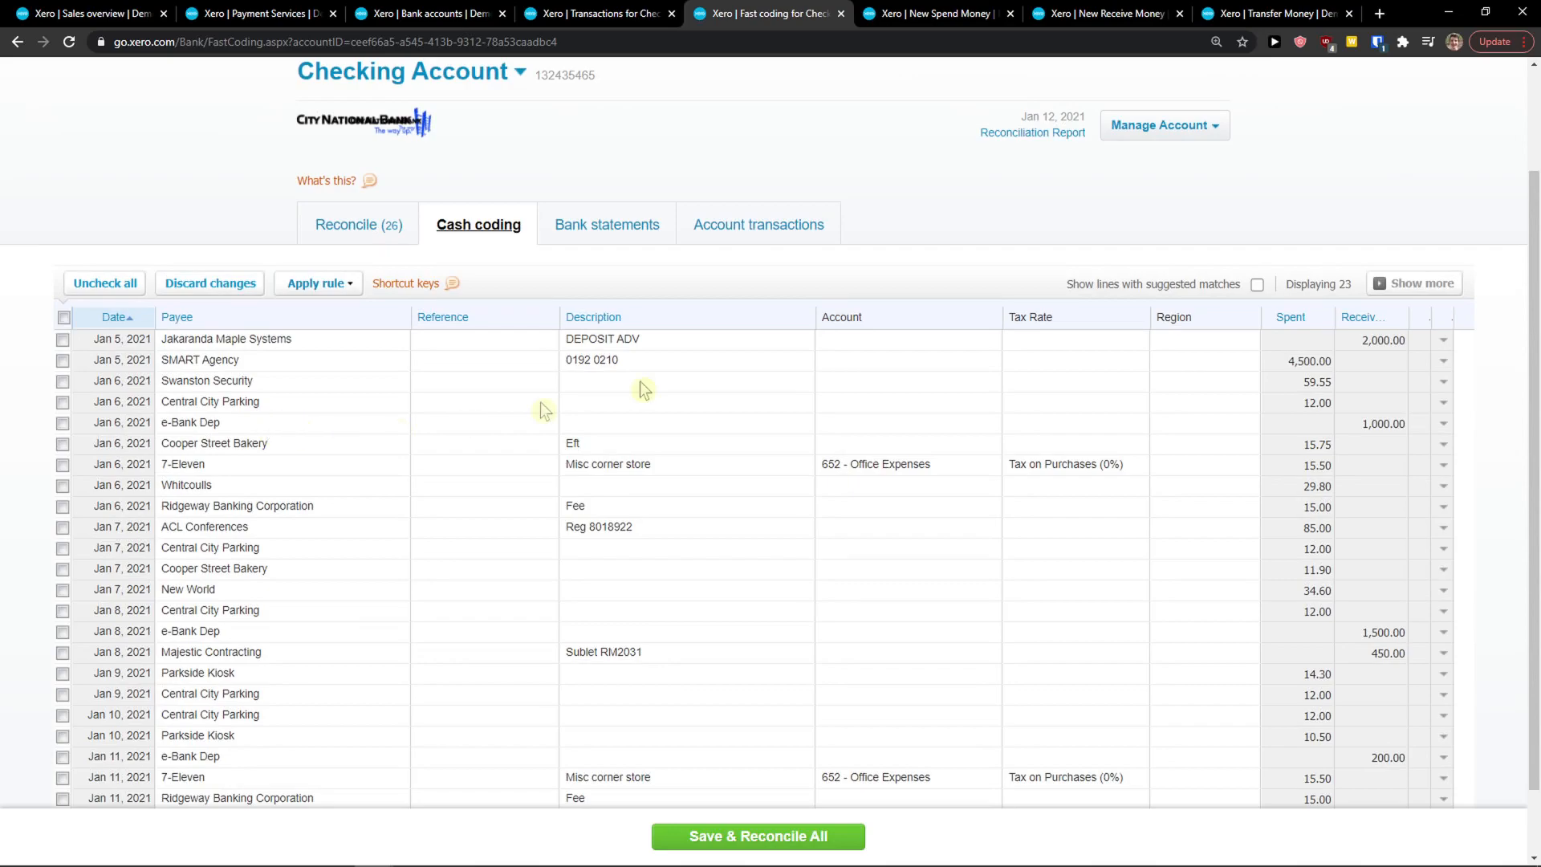
Return to the Checking Account's reconciliation page and open its Reconciliation Report to view the Bank Reconciliation Summary
left_click(1140, 126)
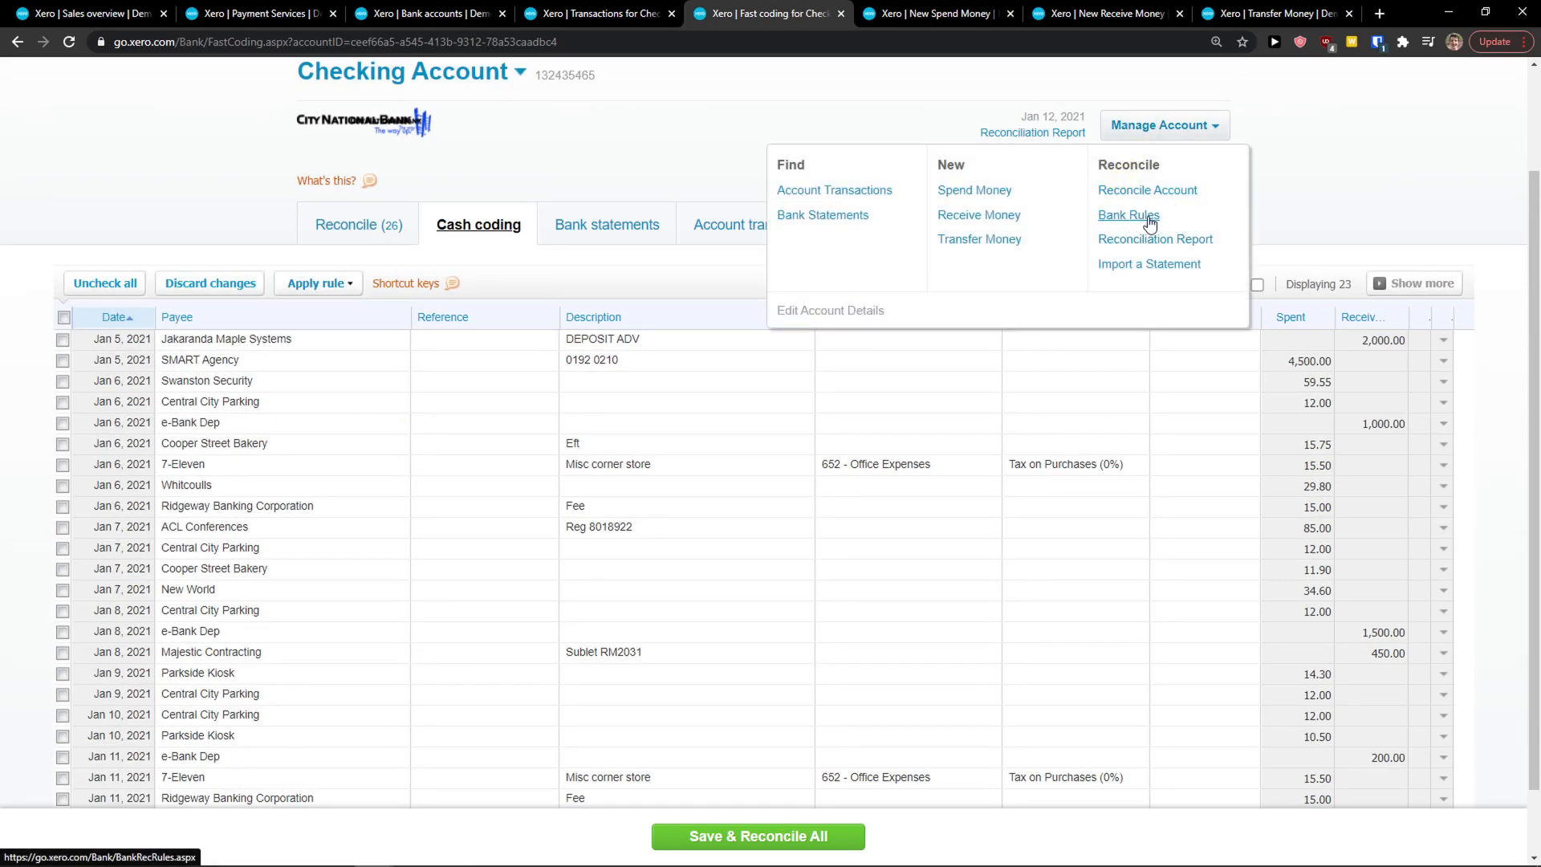
scroll(1157, 227, "up", 1)
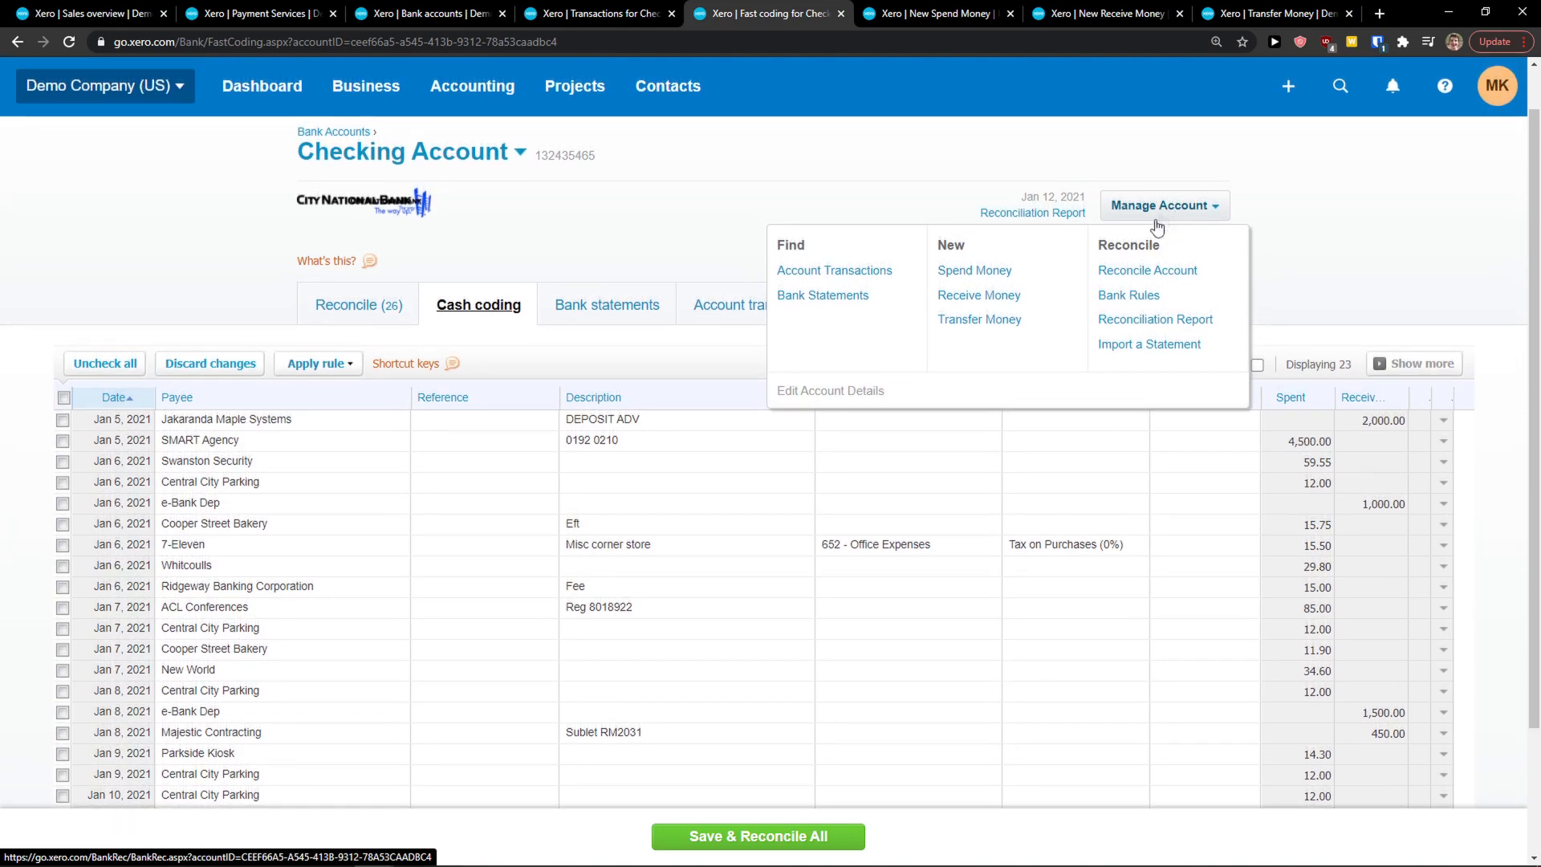
left_click(1149, 272)
left_click(1148, 450)
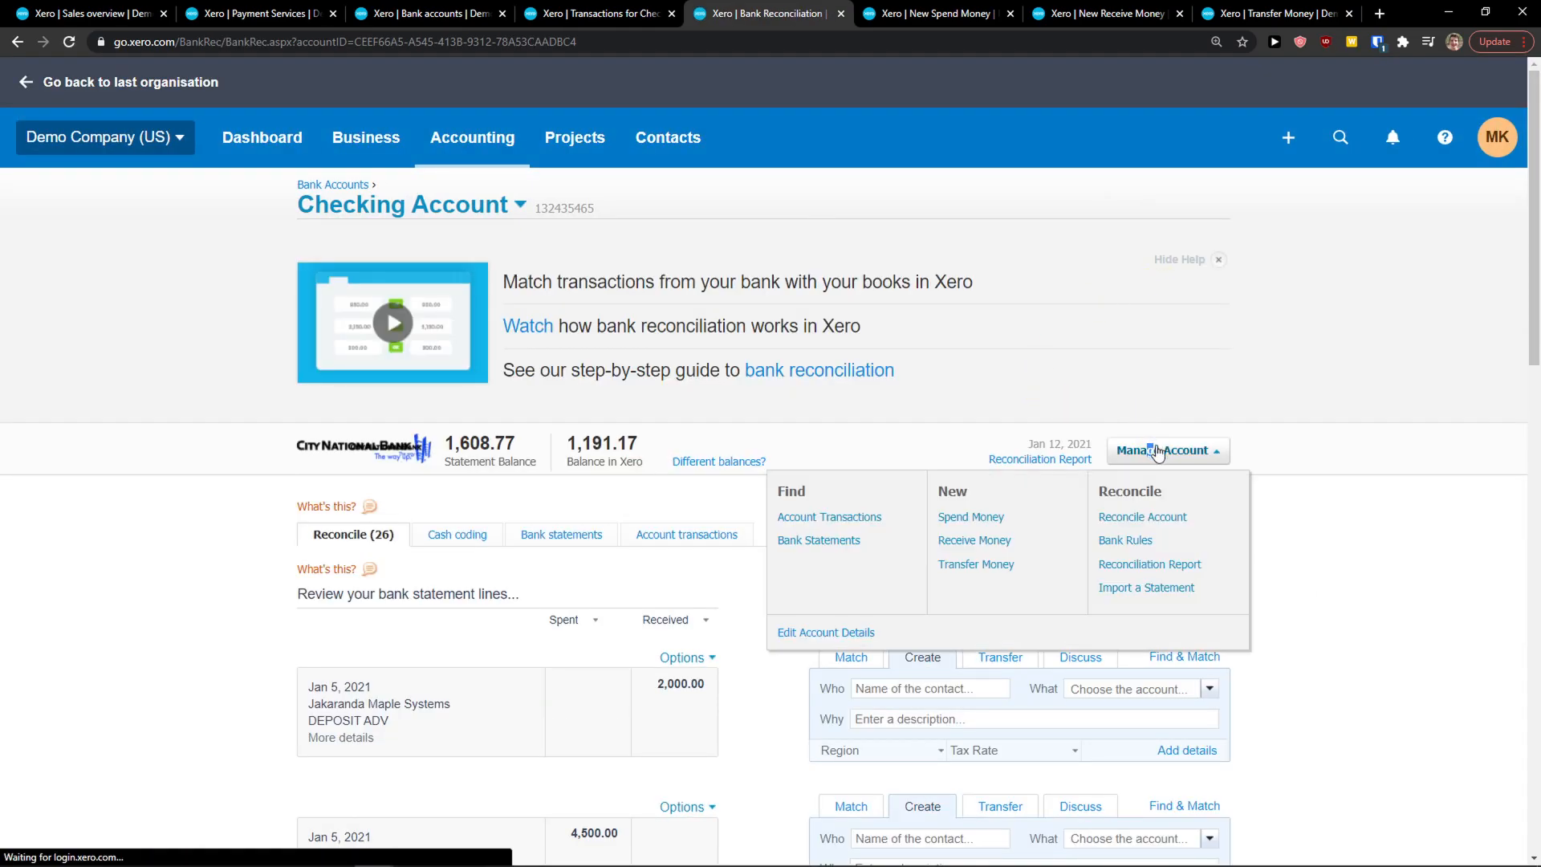
left_click(1154, 570)
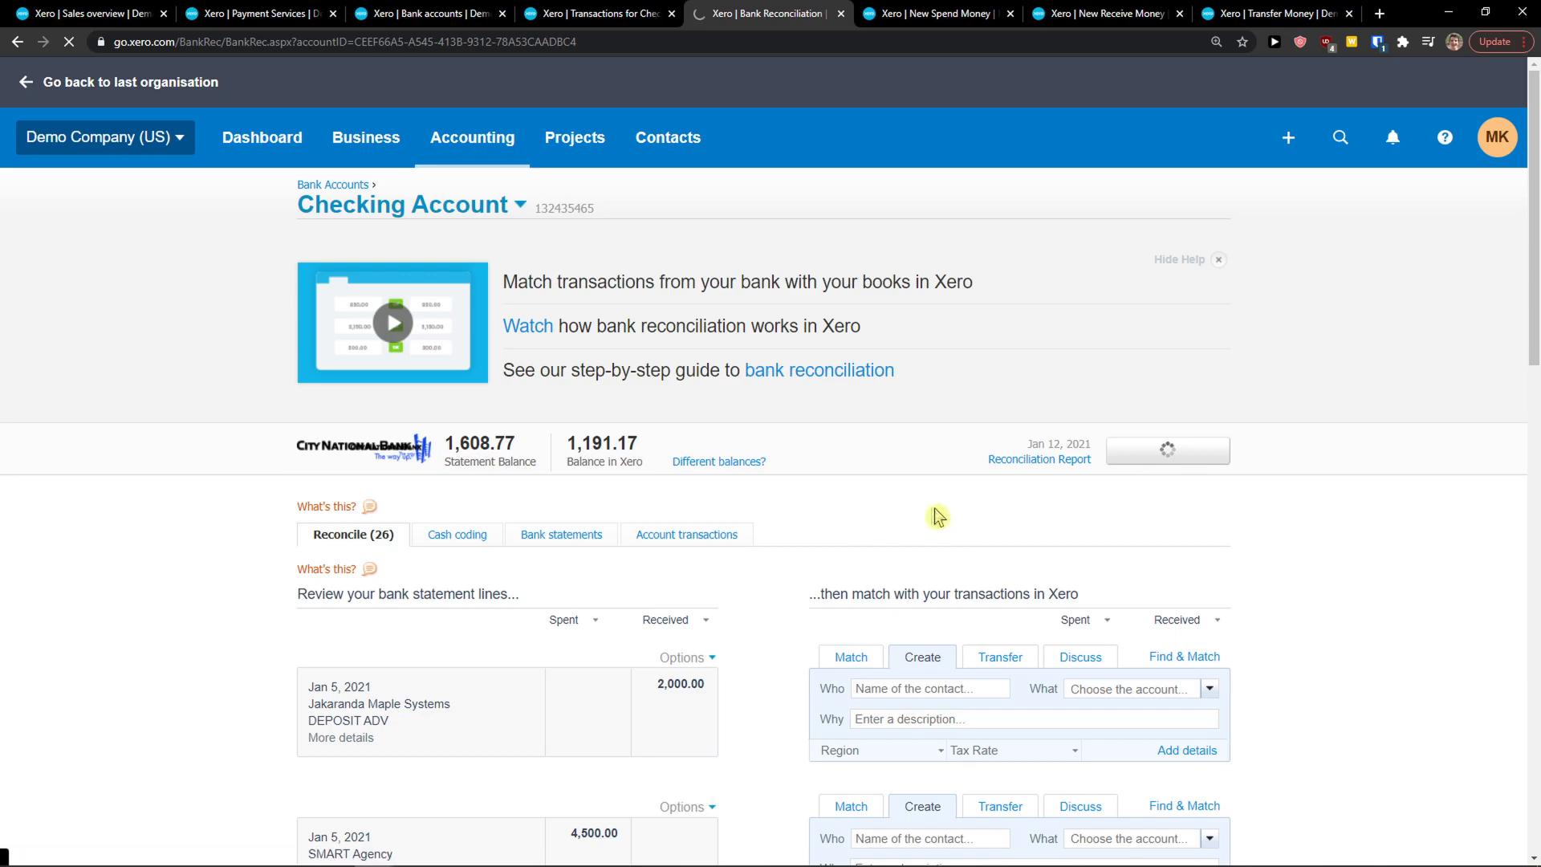
scroll(894, 502, "down", 5)
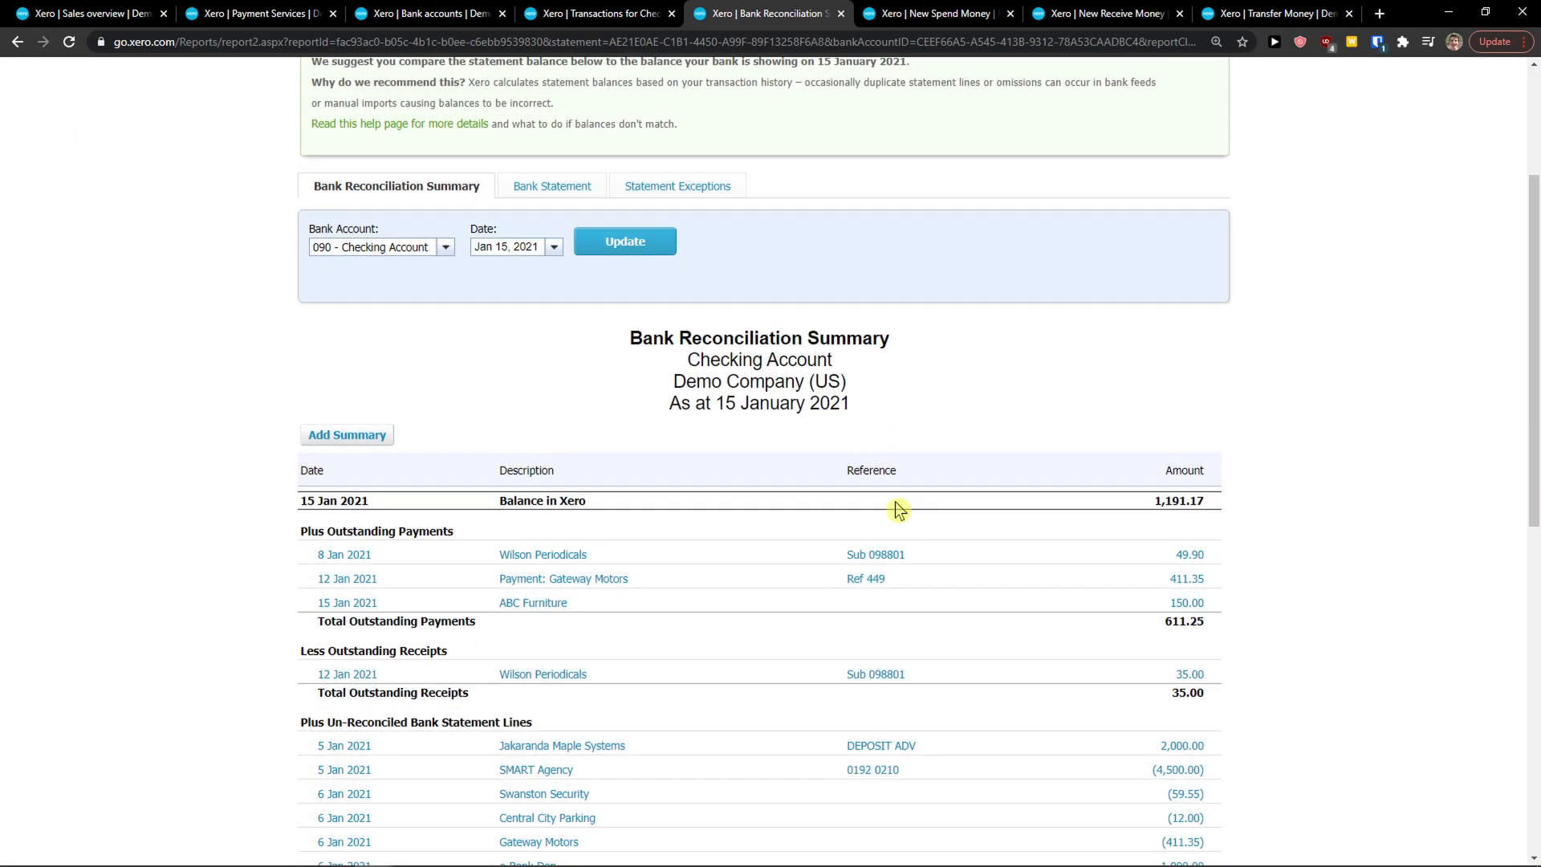
Examine the outstanding payments, outstanding receipts and un-reconciled statement lines in the Bank Reconciliation Summary
scroll(865, 506, "down", 3)
scroll(866, 506, "up", 2)
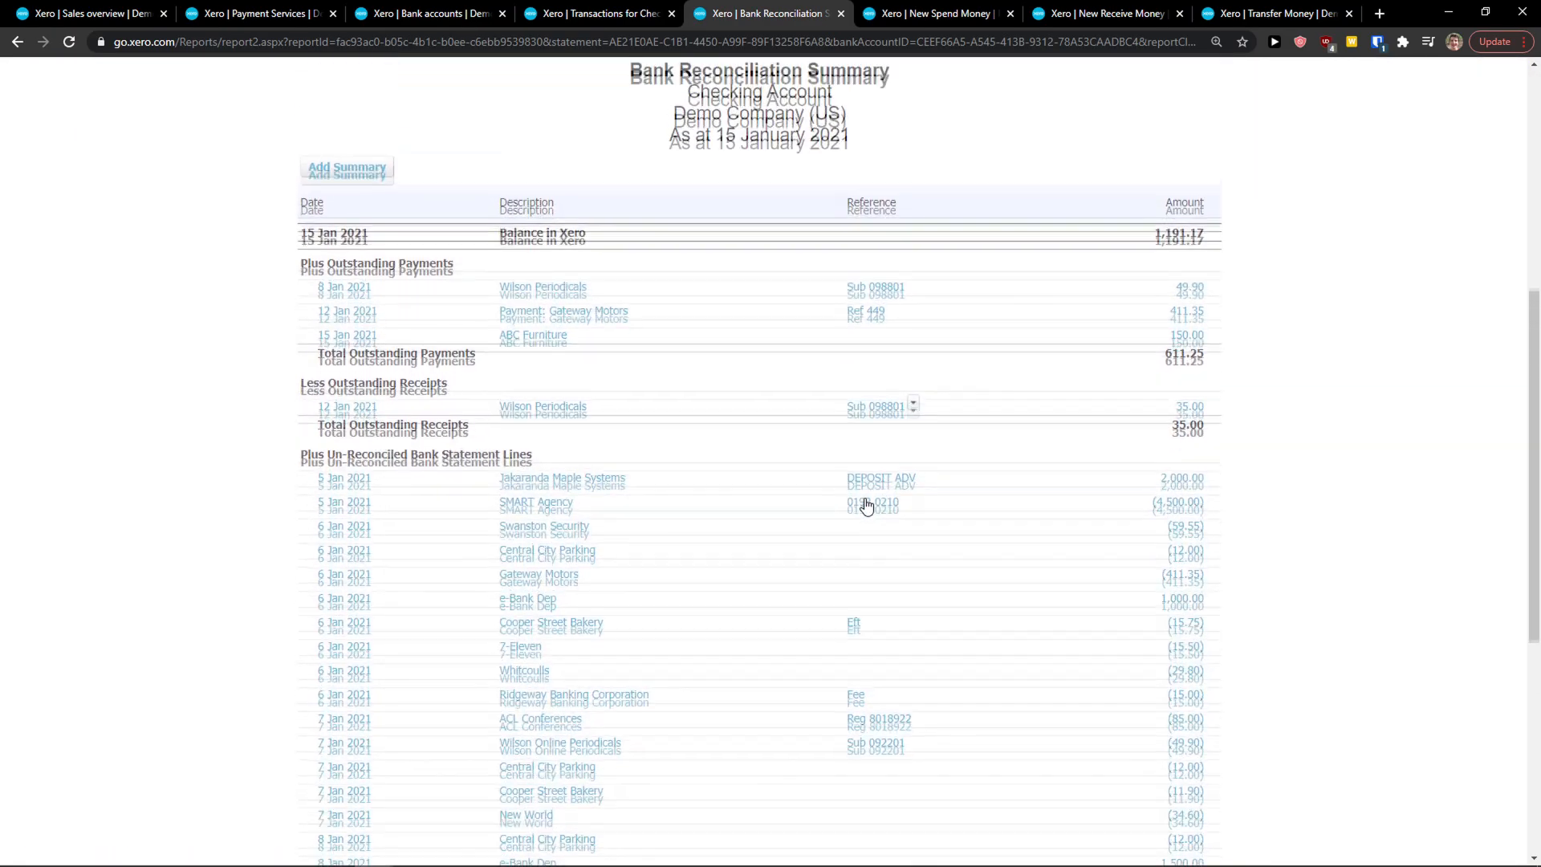
left_click_drag(307, 291, 443, 290)
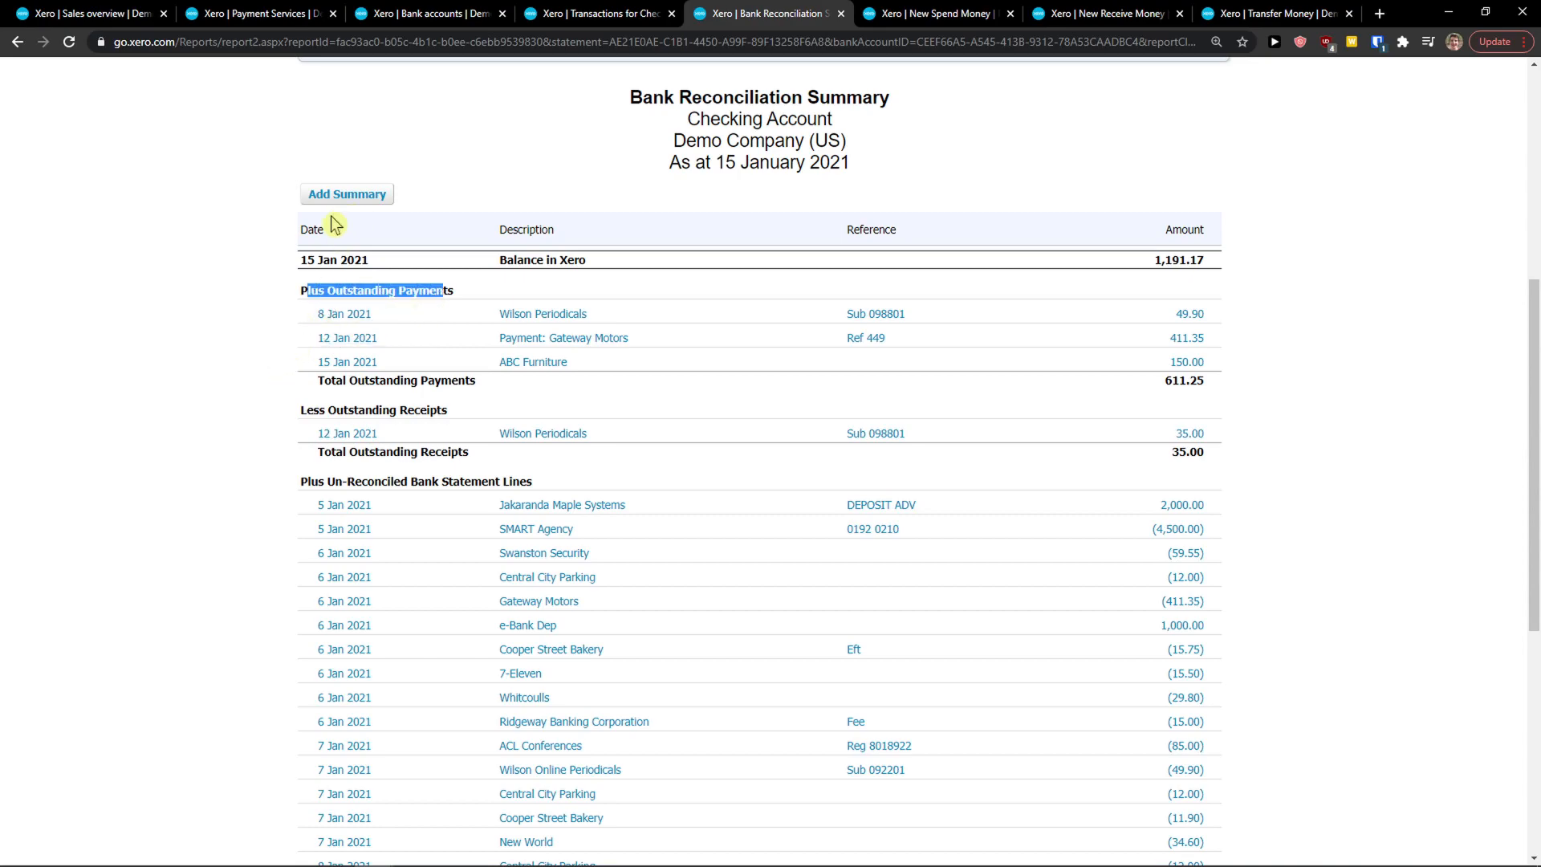
scroll(335, 224, "up", 4)
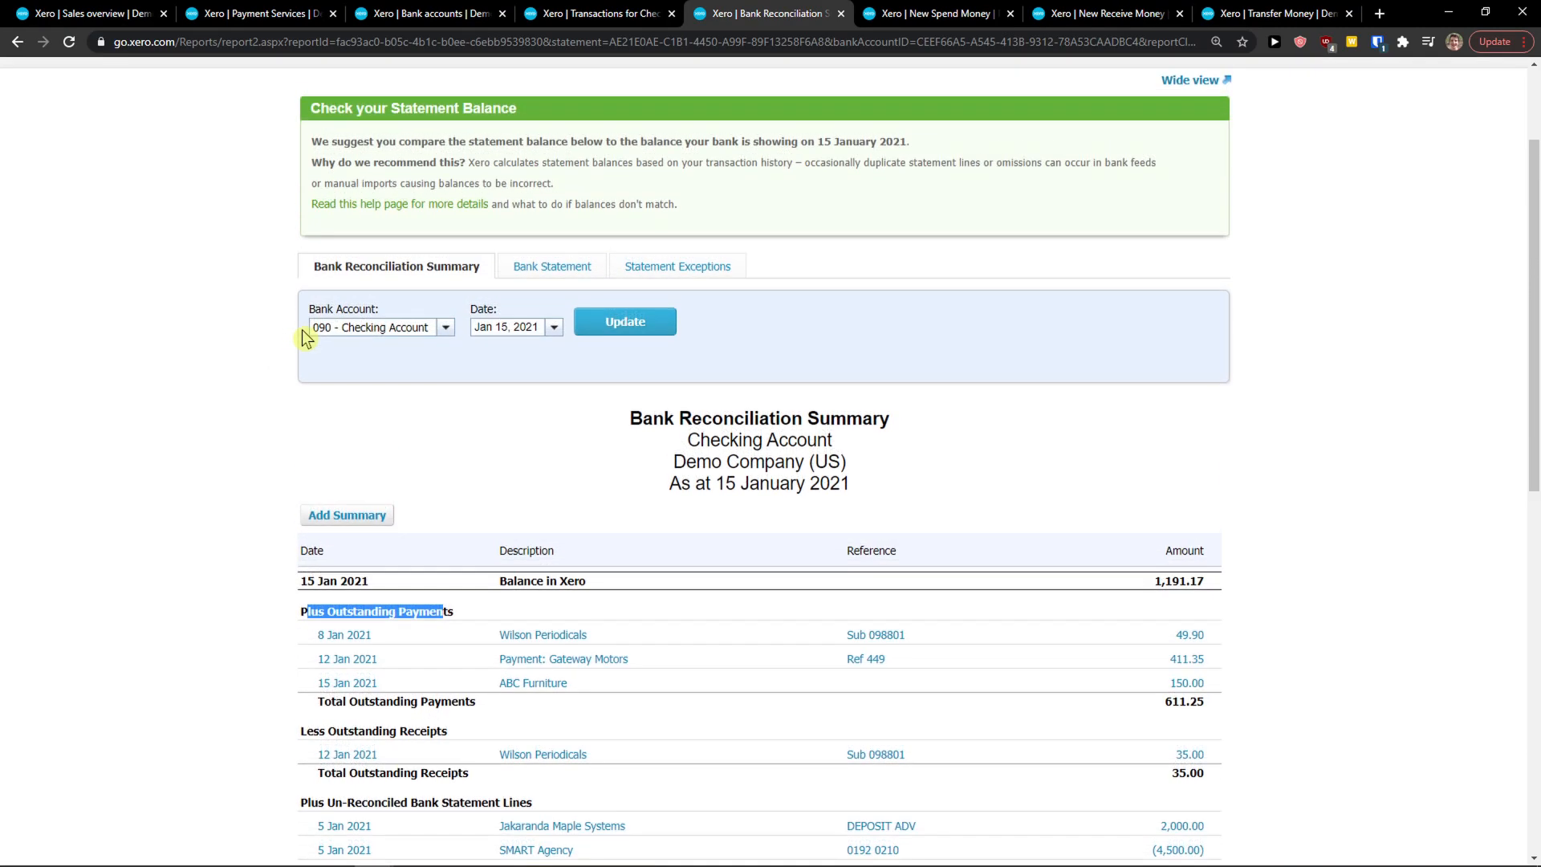
scroll(310, 329, "down", 5)
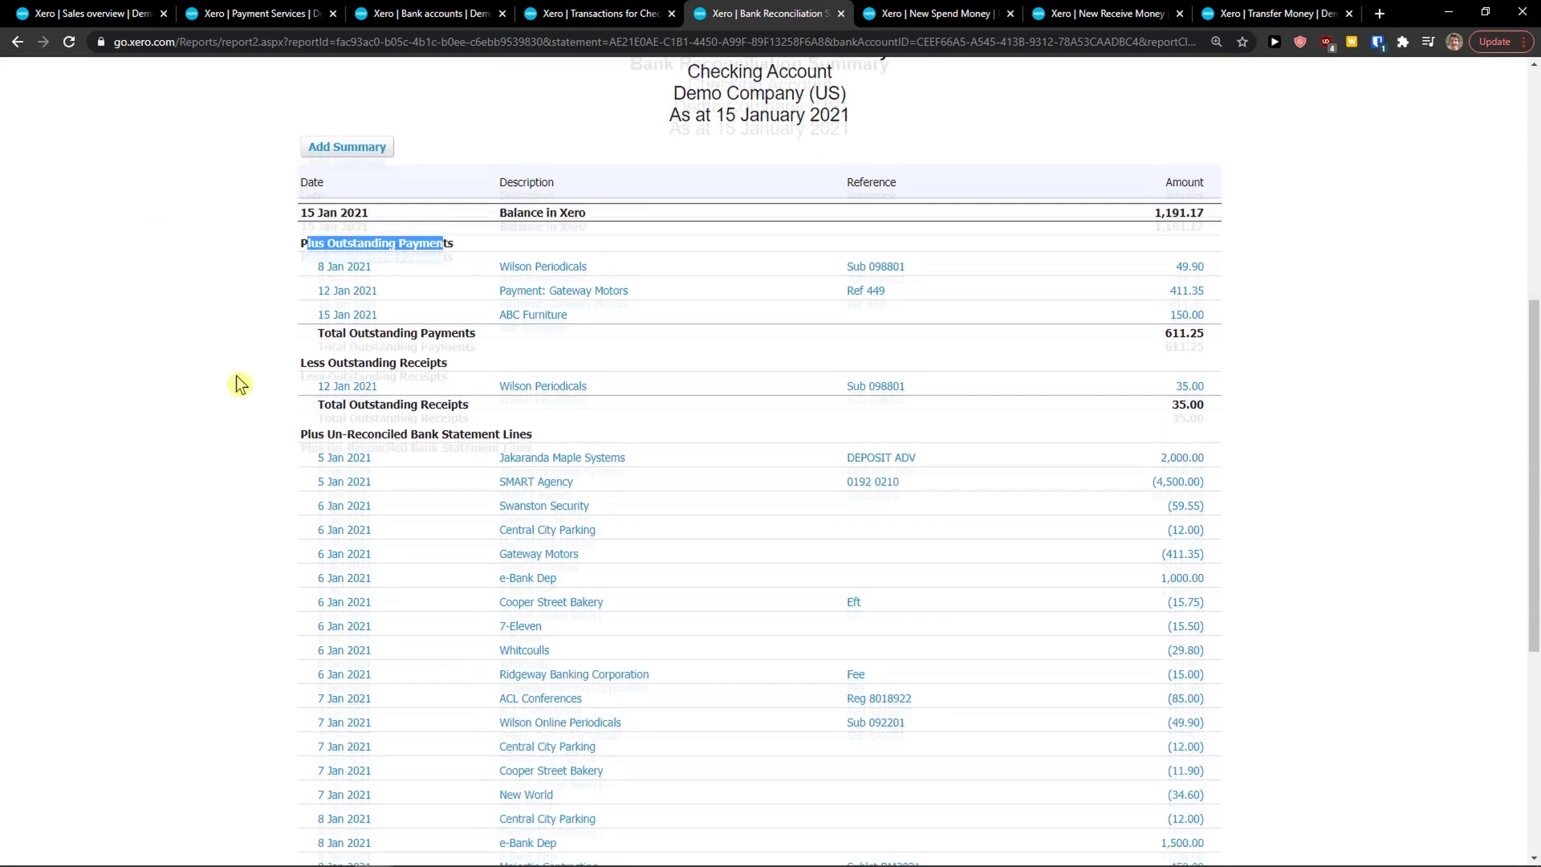
scroll(240, 384, "down", 5)
Return to the Checking Account's reconciliation page, view its Import a Statement page and go back
left_click(20, 44)
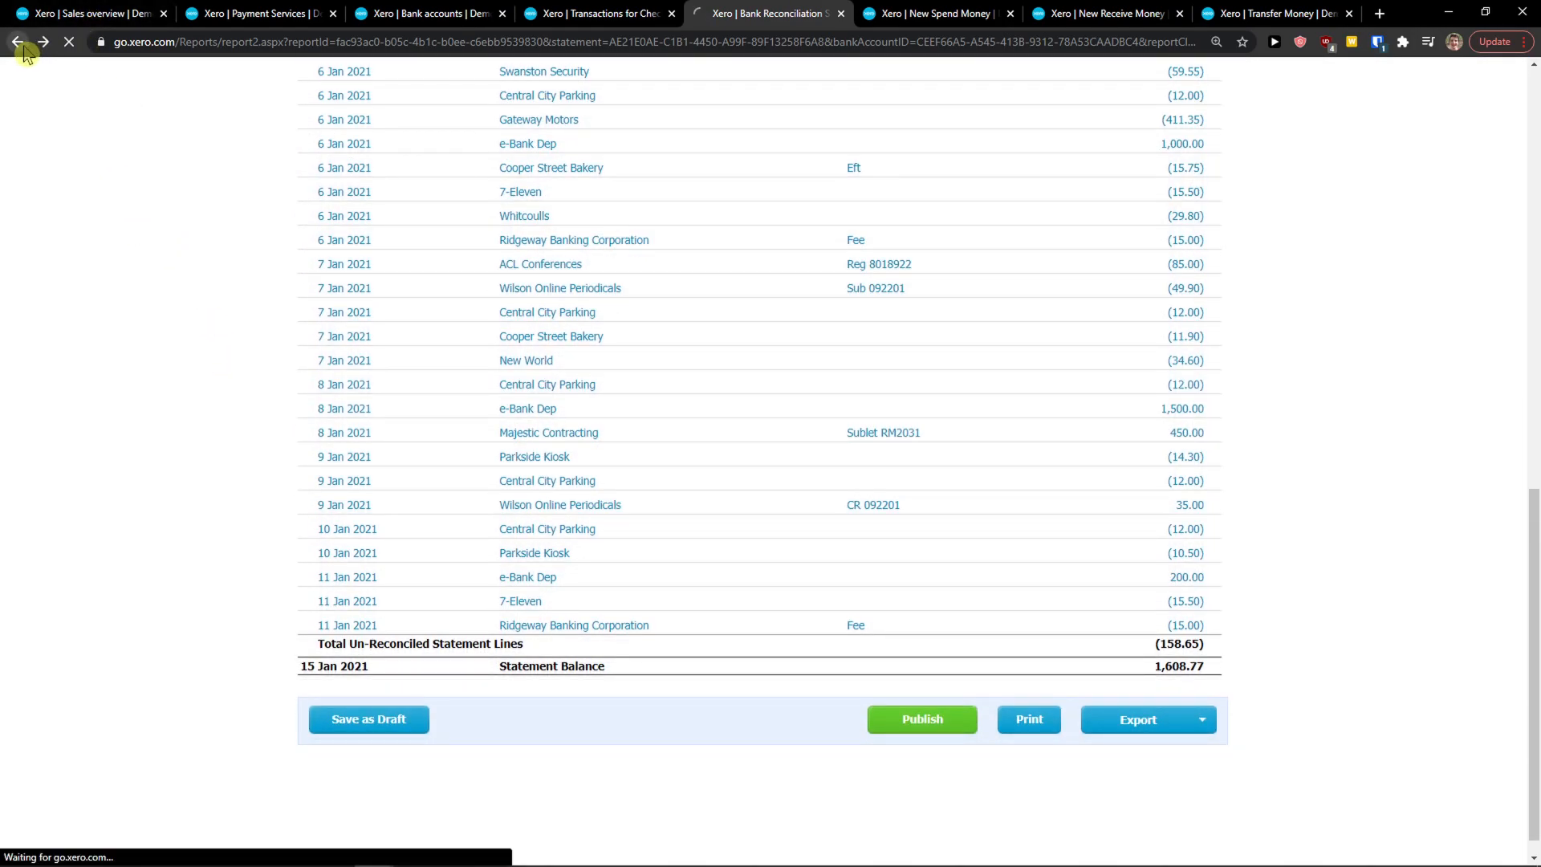
left_click(1169, 461)
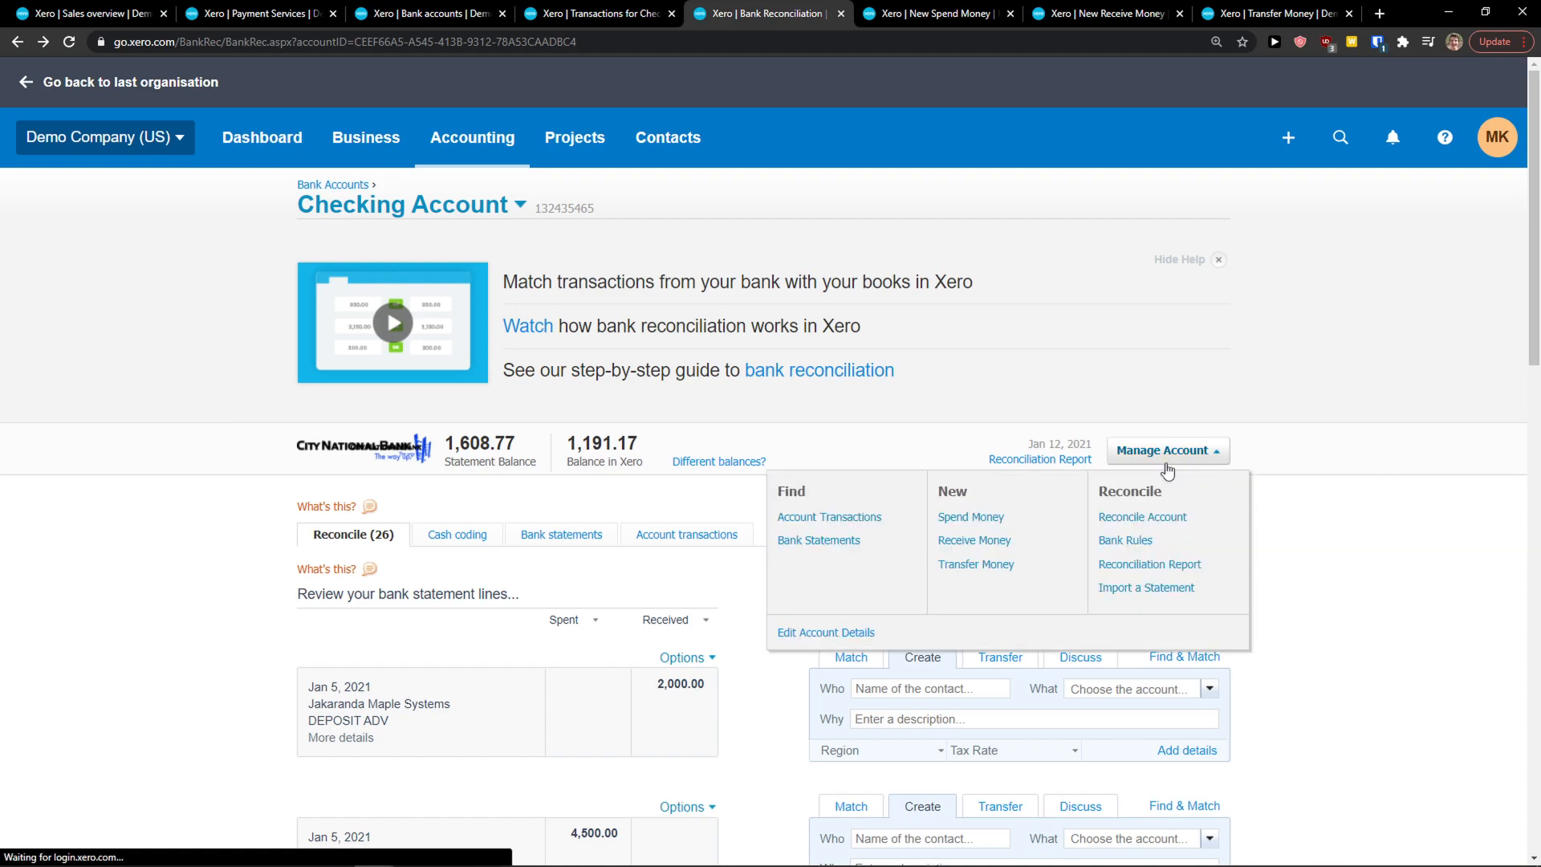
left_click(1158, 590)
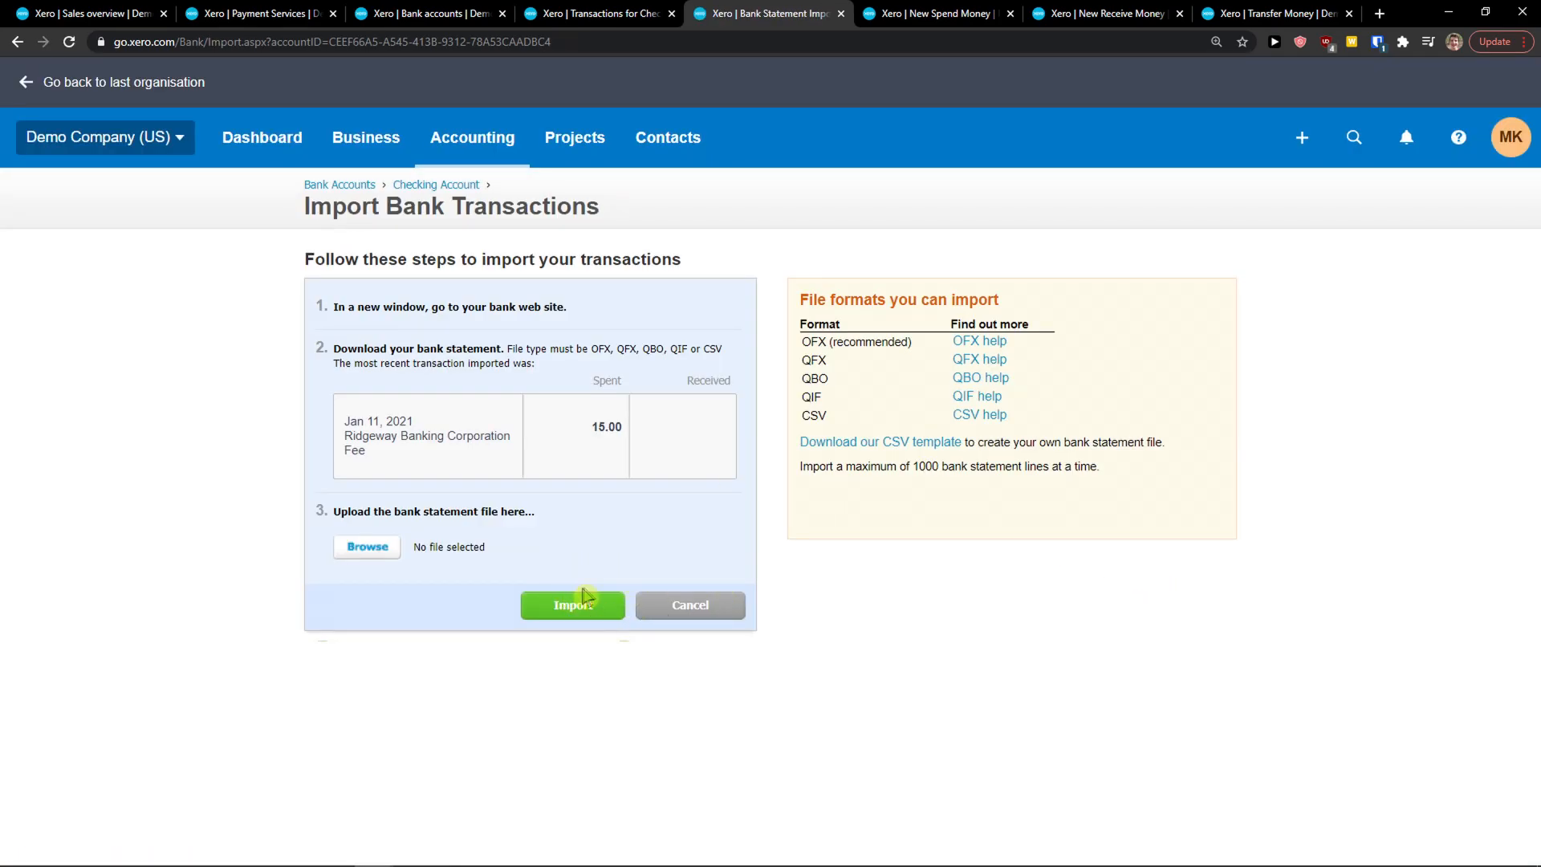
left_click(17, 42)
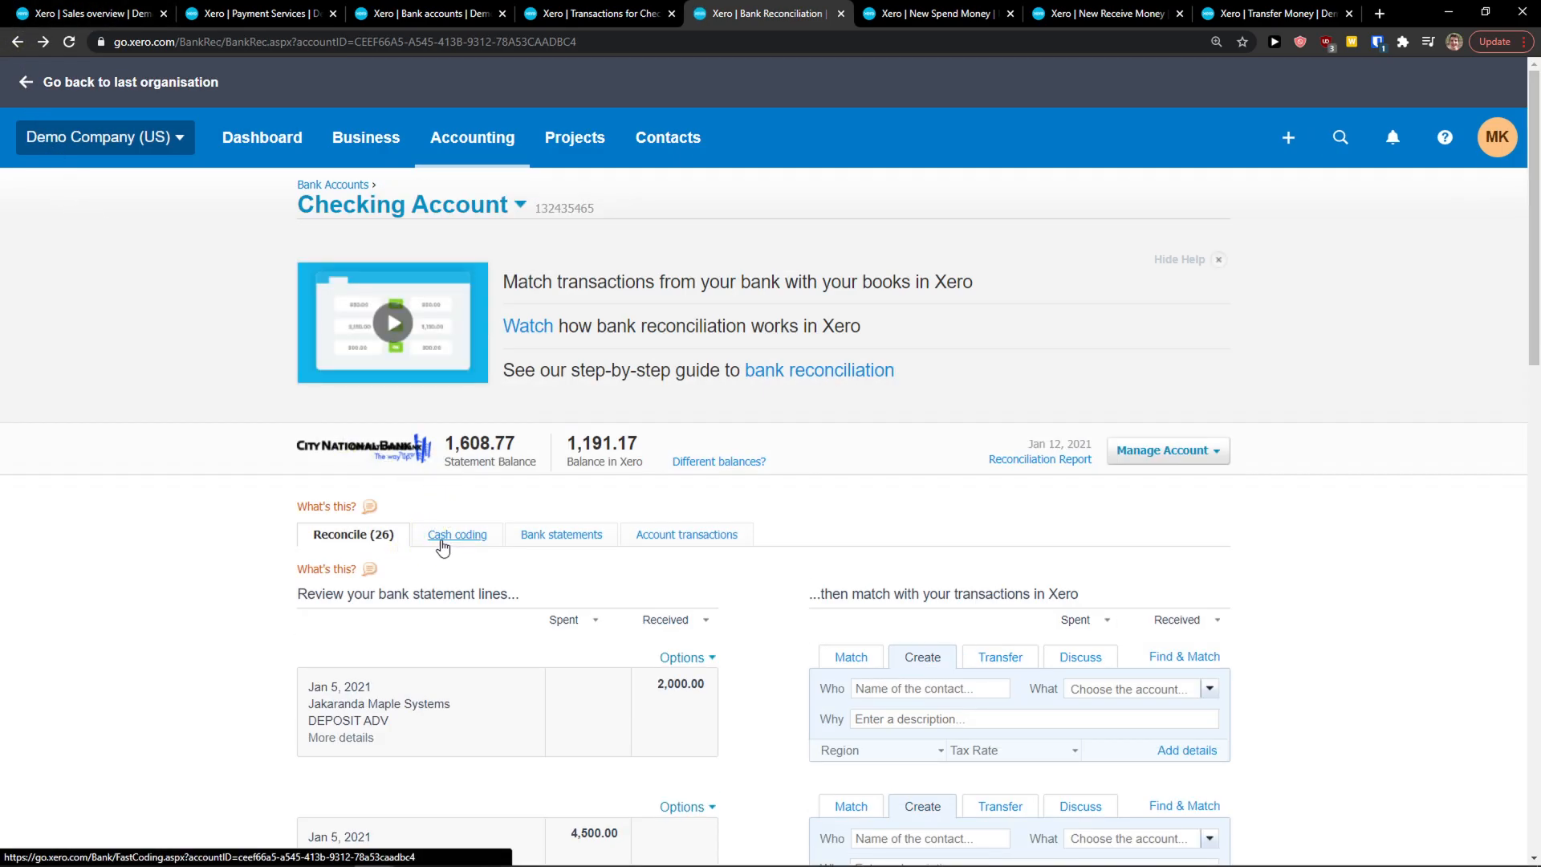
View the matching transactions for the SMART Agency and Jakaranda Maple Systems statement lines, including the latter's Transfer and Discuss options
scroll(759, 485, "down", 3)
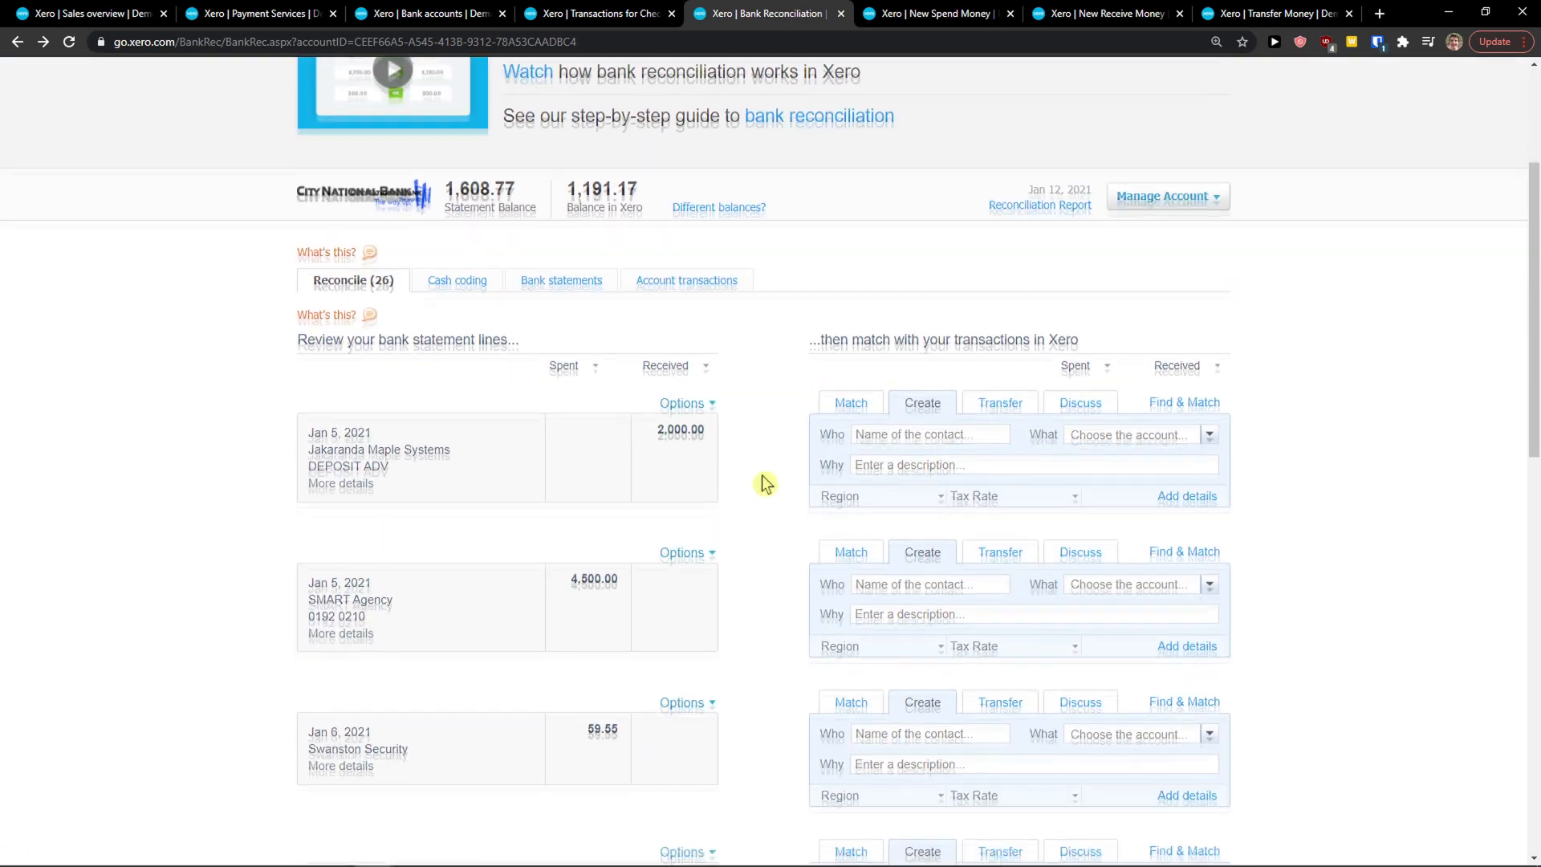
left_click(930, 439)
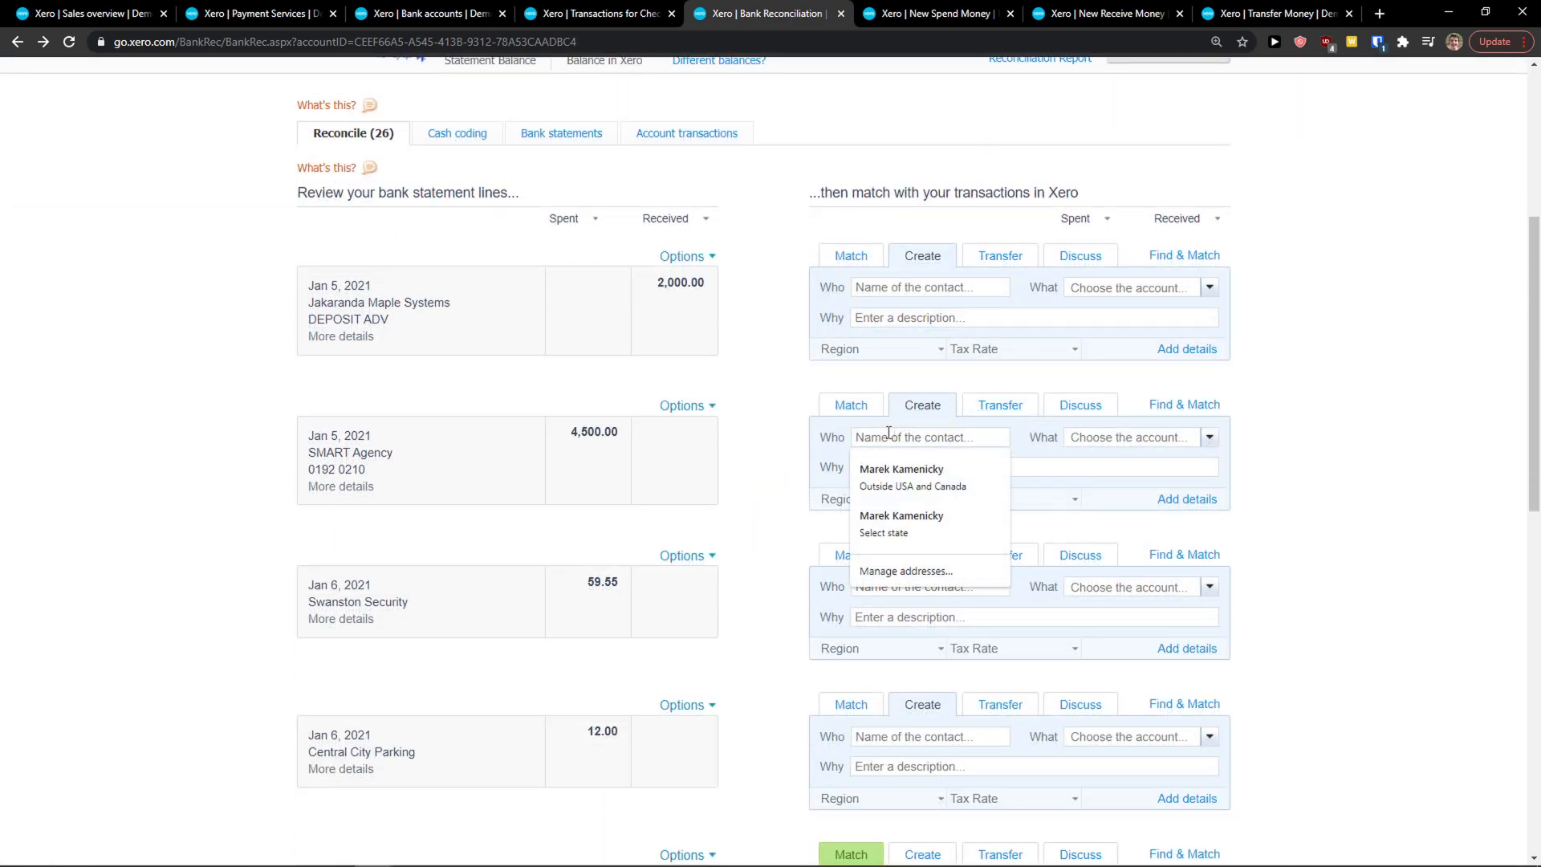
left_click(850, 408)
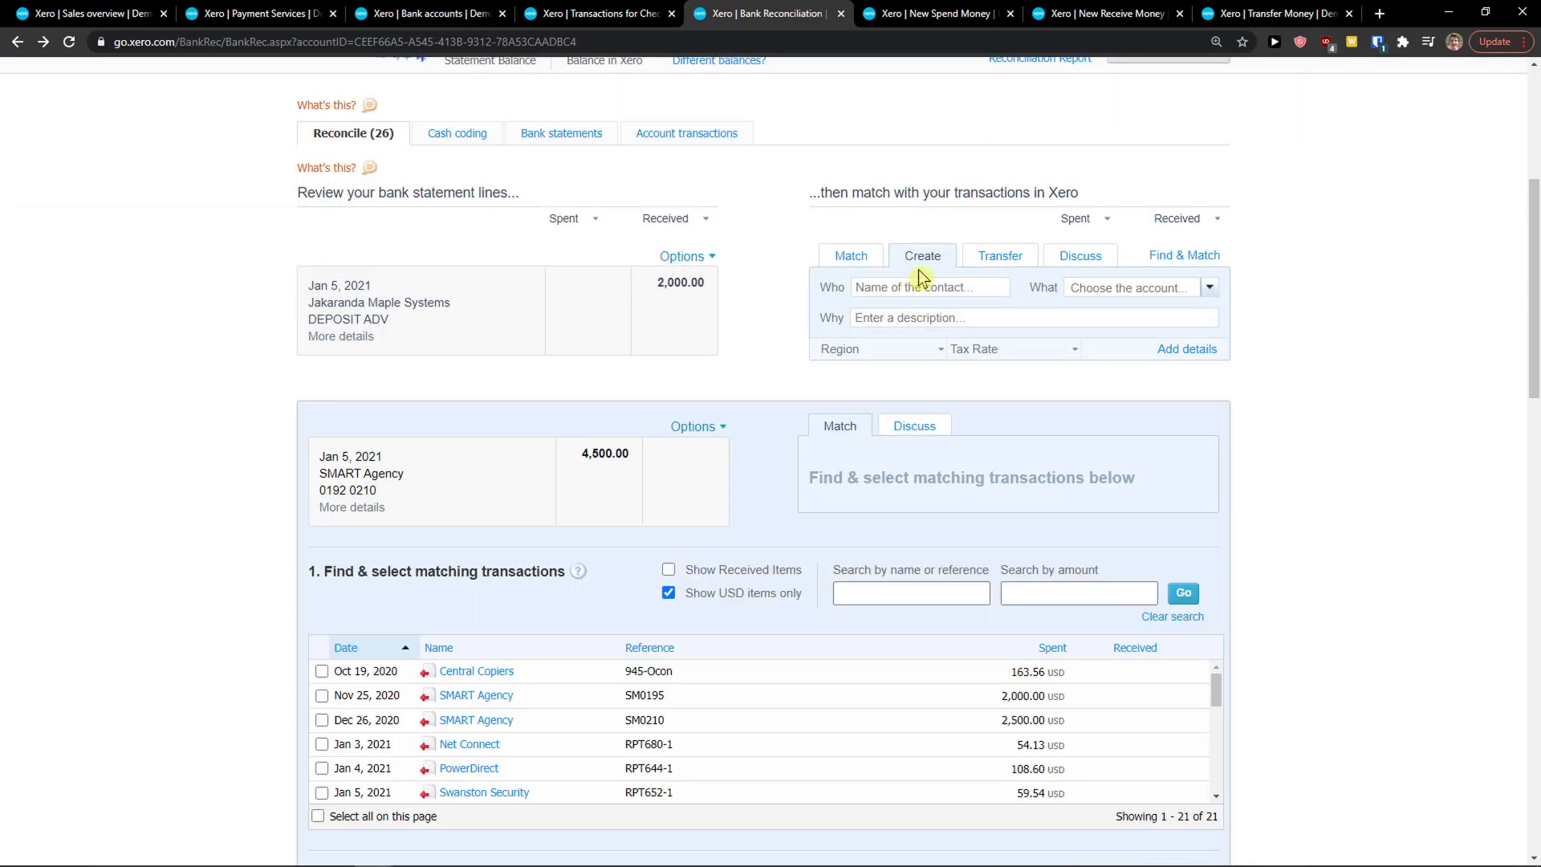
left_click(984, 257)
left_click(1078, 256)
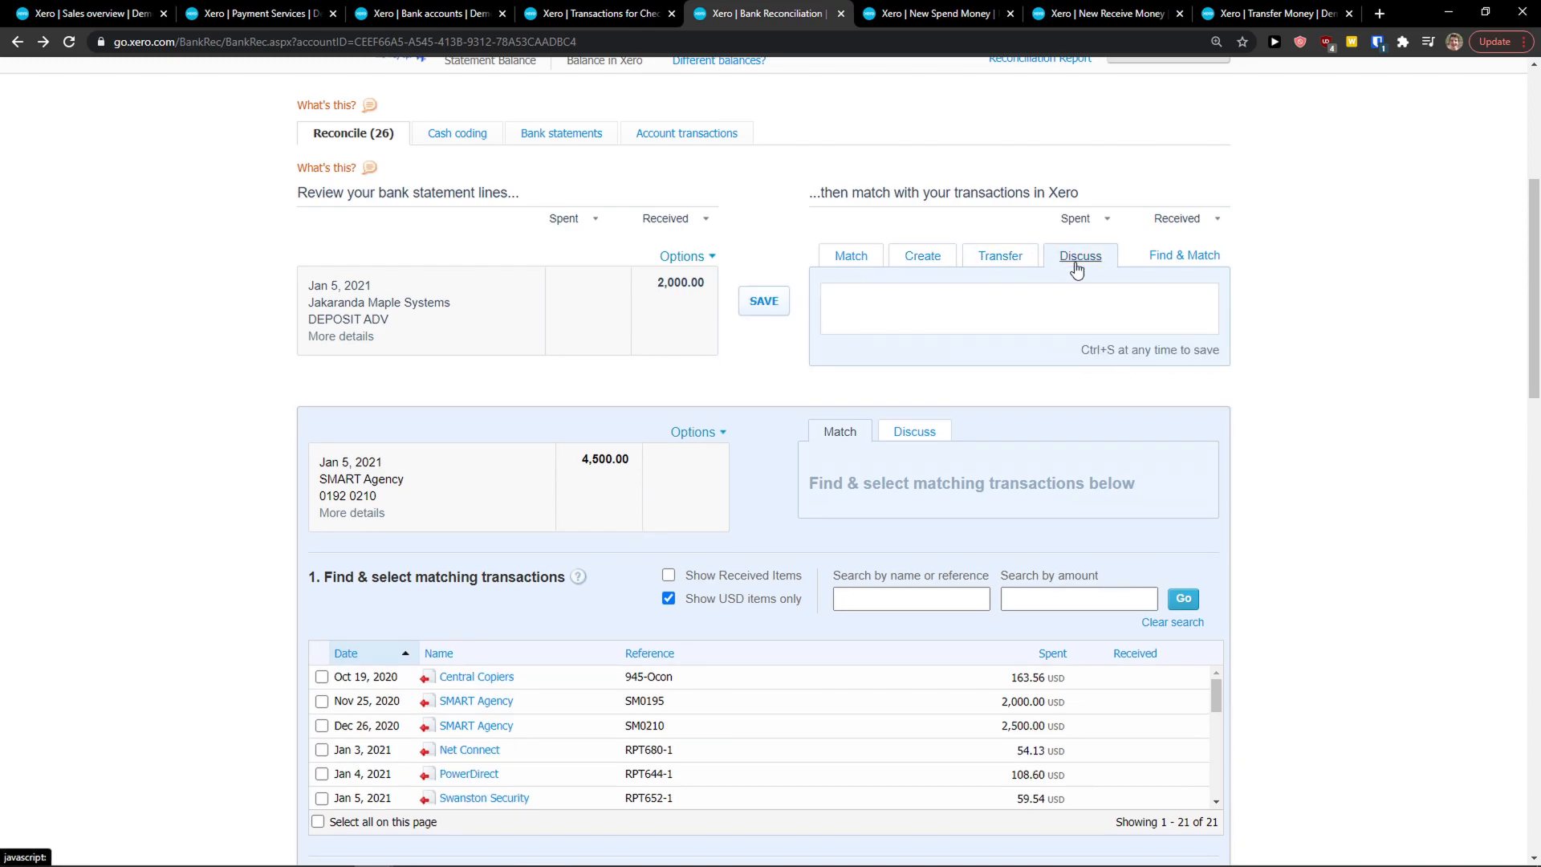
left_click(885, 265)
scroll(1168, 517, "down", 5)
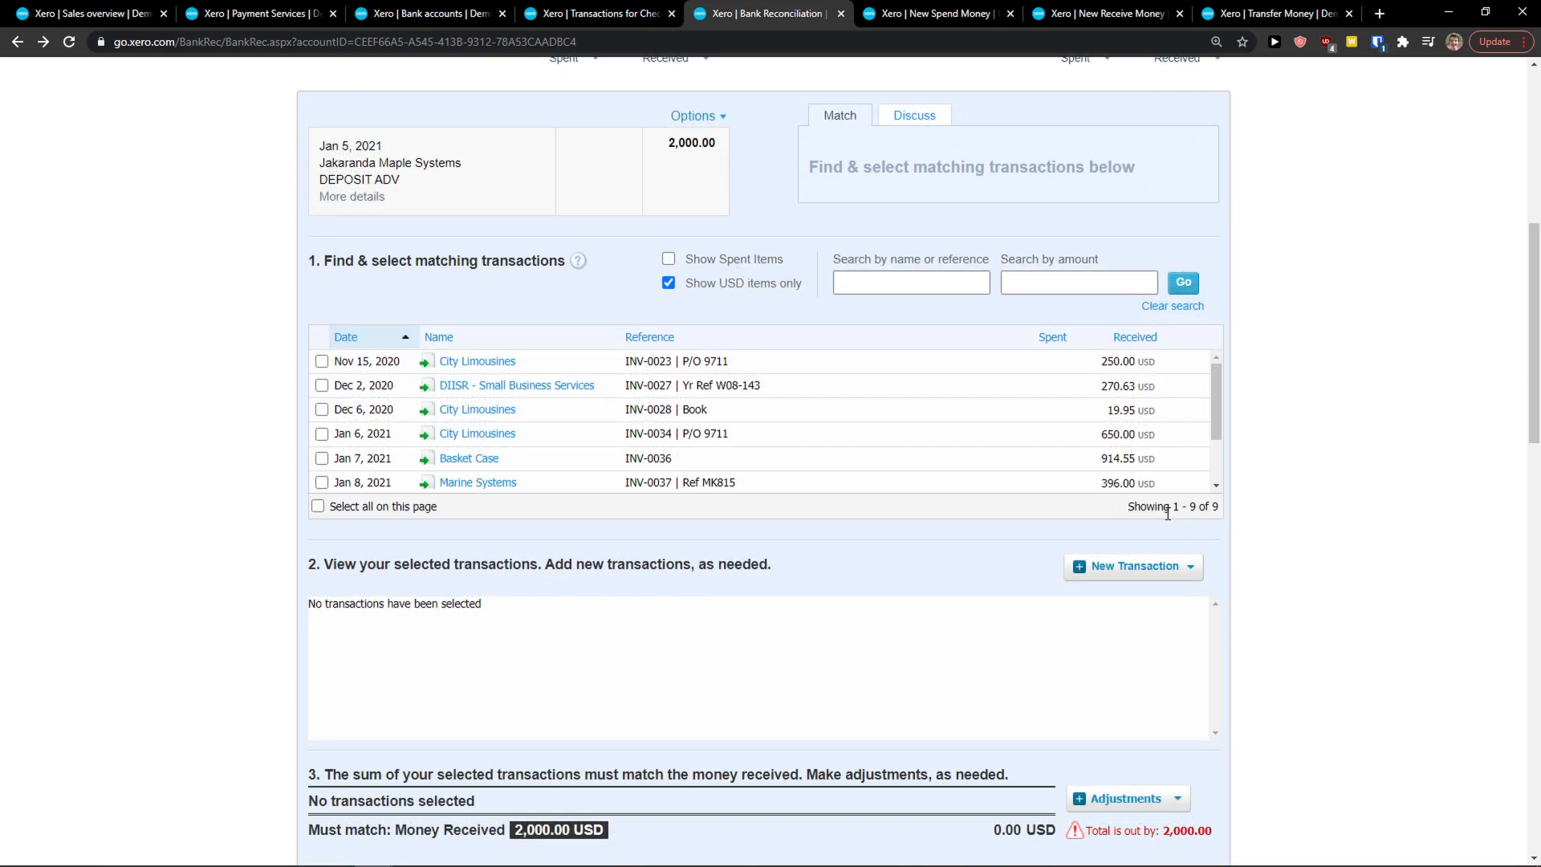
scroll(1168, 516, "down", 10)
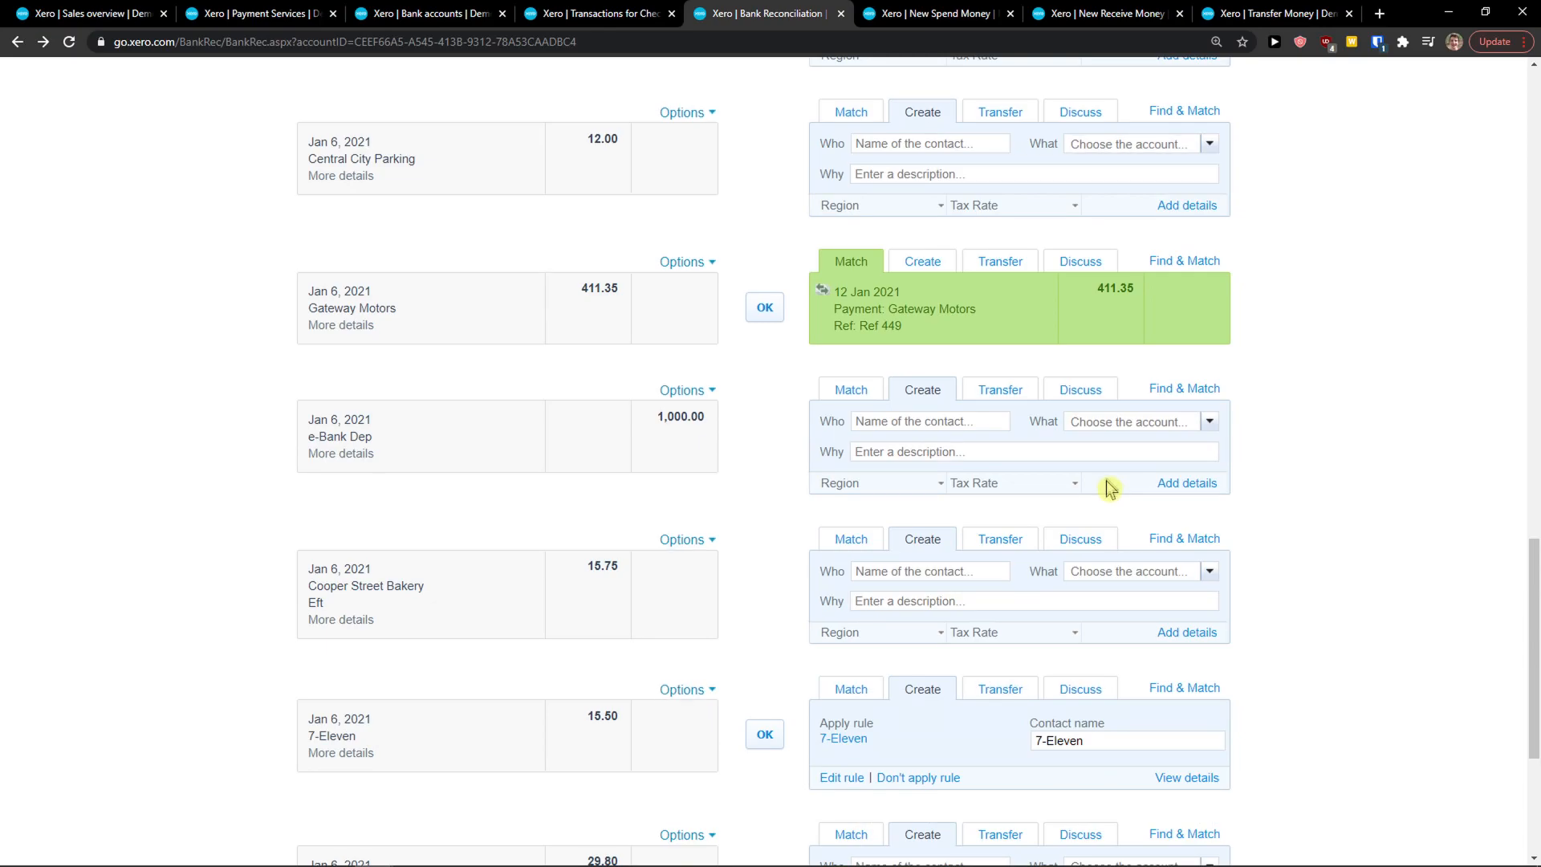
View the matching transactions offered for the e-Bank Dep 1,000.00 and Cooper Street Bakery 15.75 statement lines
left_click(1185, 389)
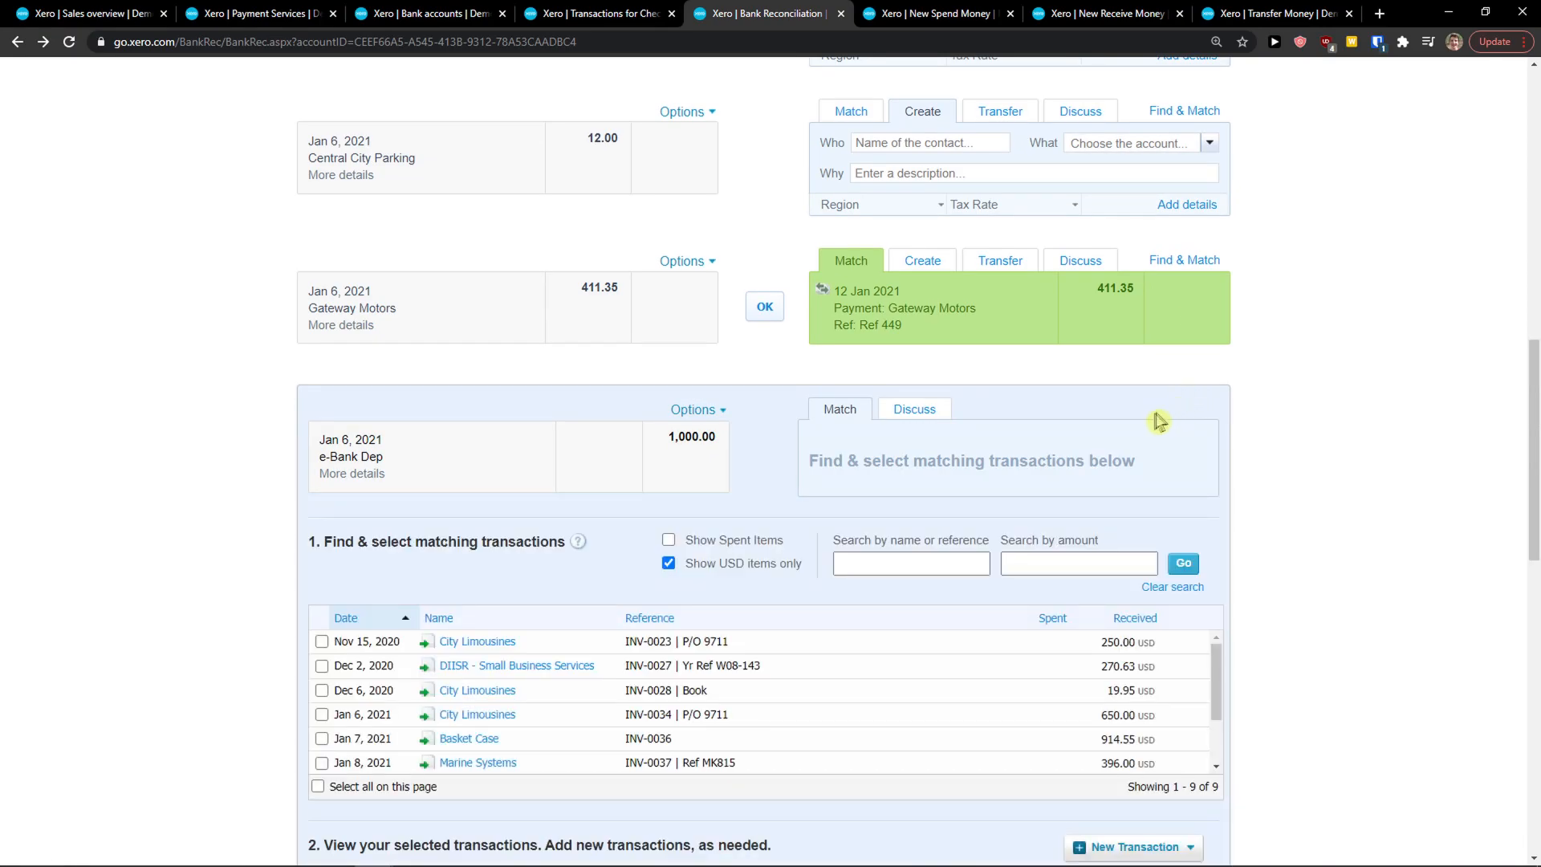
scroll(963, 446, "down", 9)
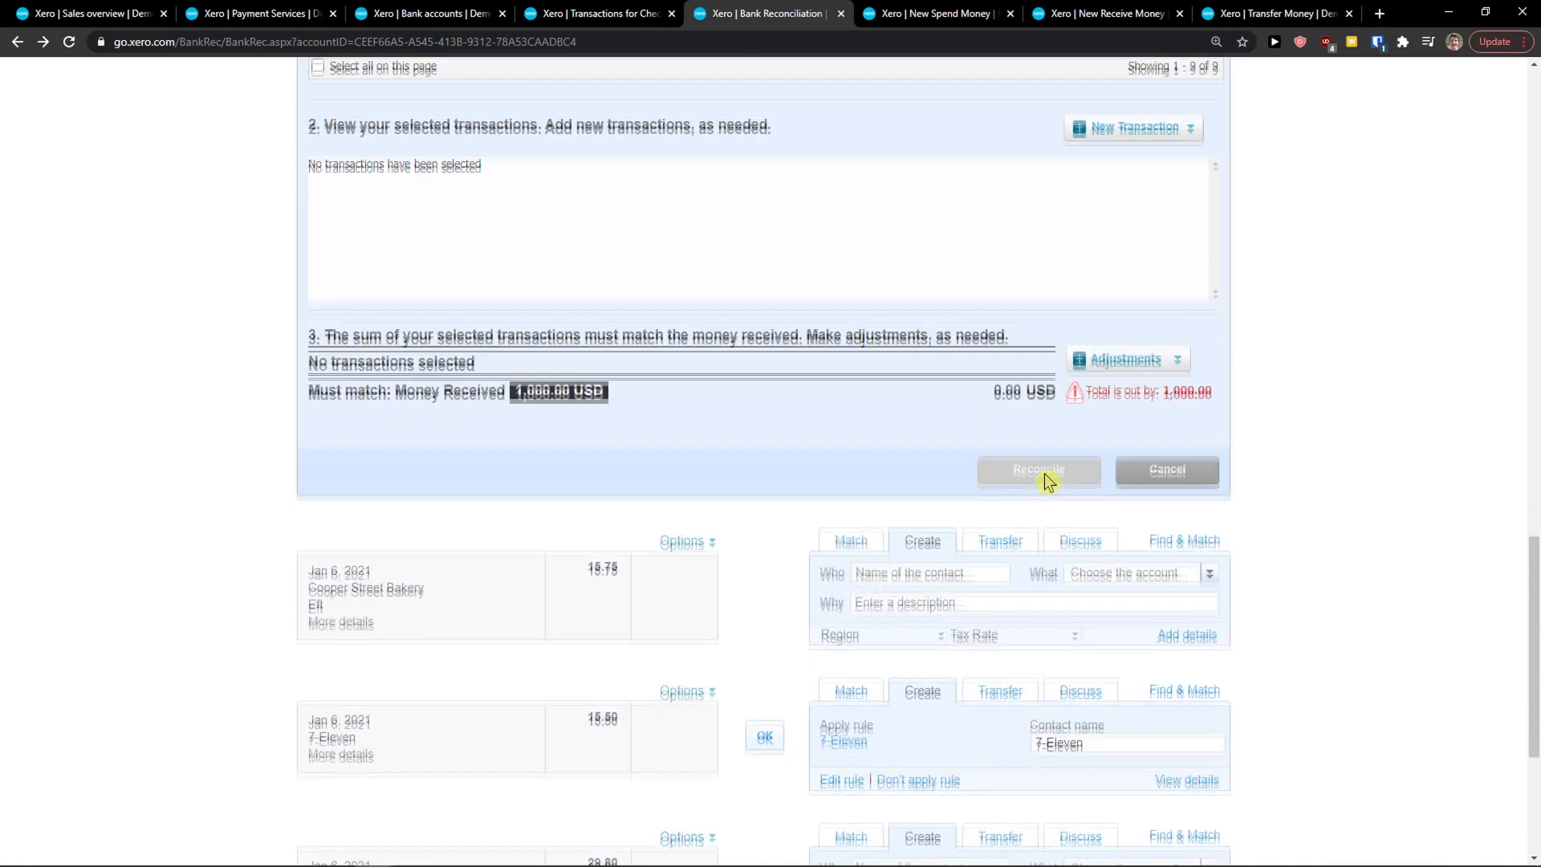
left_click(1185, 538)
scroll(1100, 529, "down", 2)
scroll(830, 493, "down", 3)
scroll(821, 489, "up", 3)
scroll(821, 488, "down", 5)
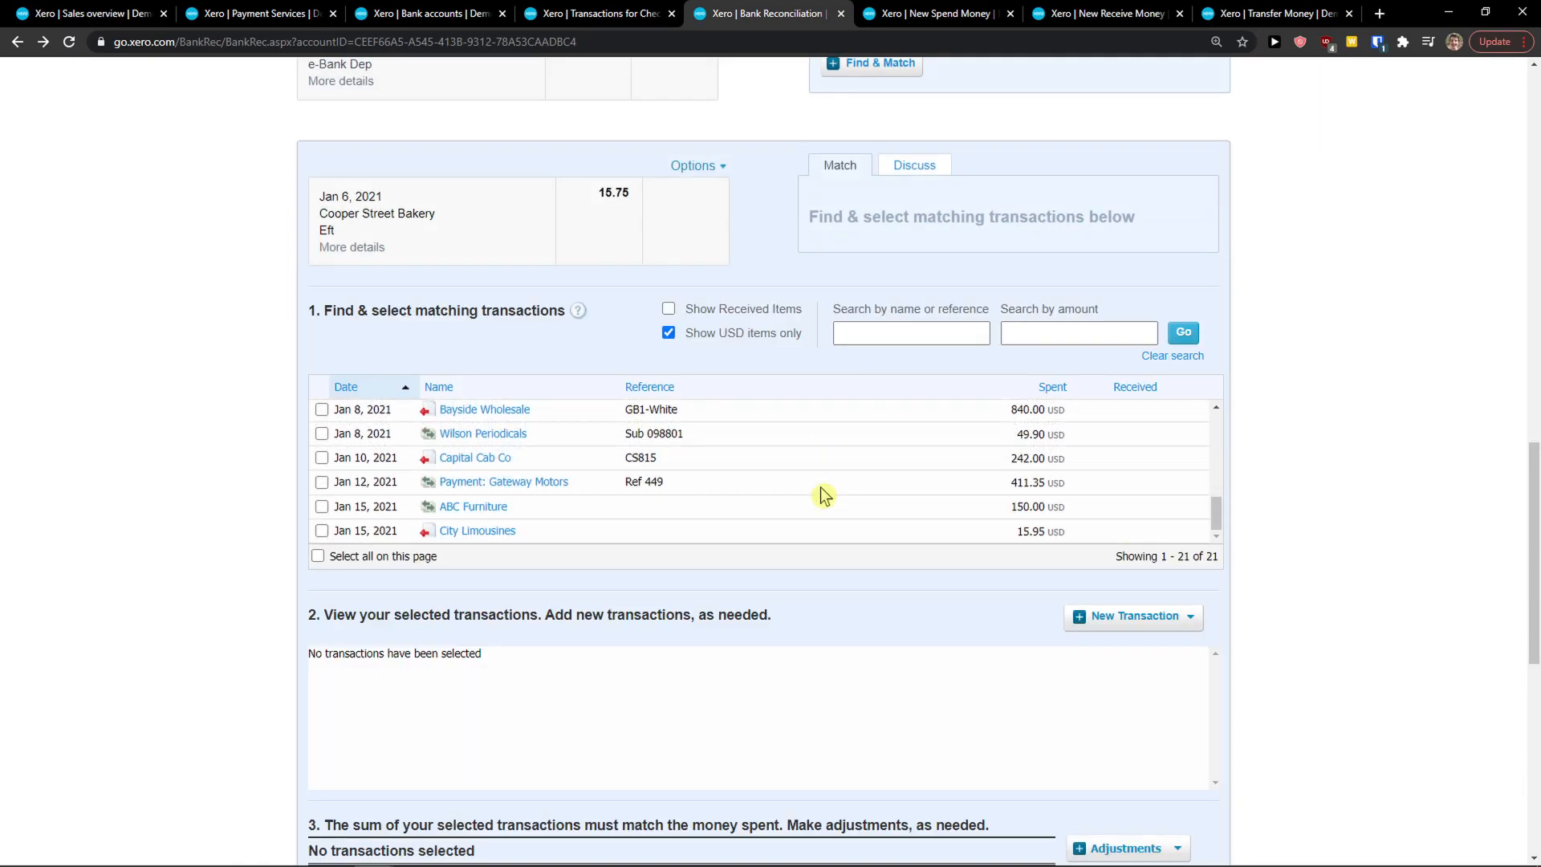
scroll(124, 654, "up", 15)
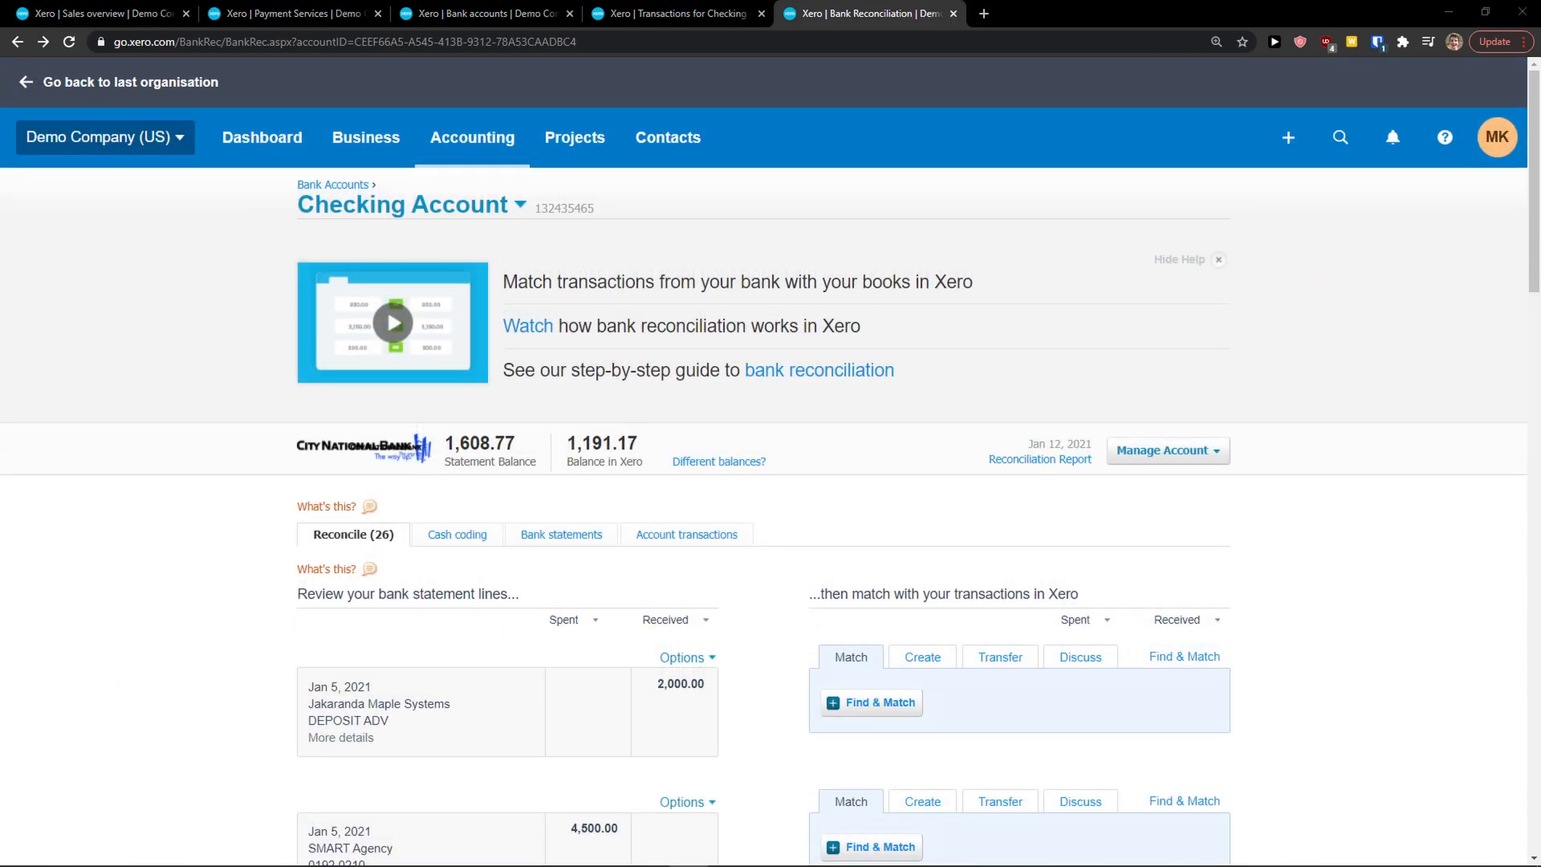
Open the accounting Reports page in a new browser tab and look through the available reports by category
left_click(466, 156)
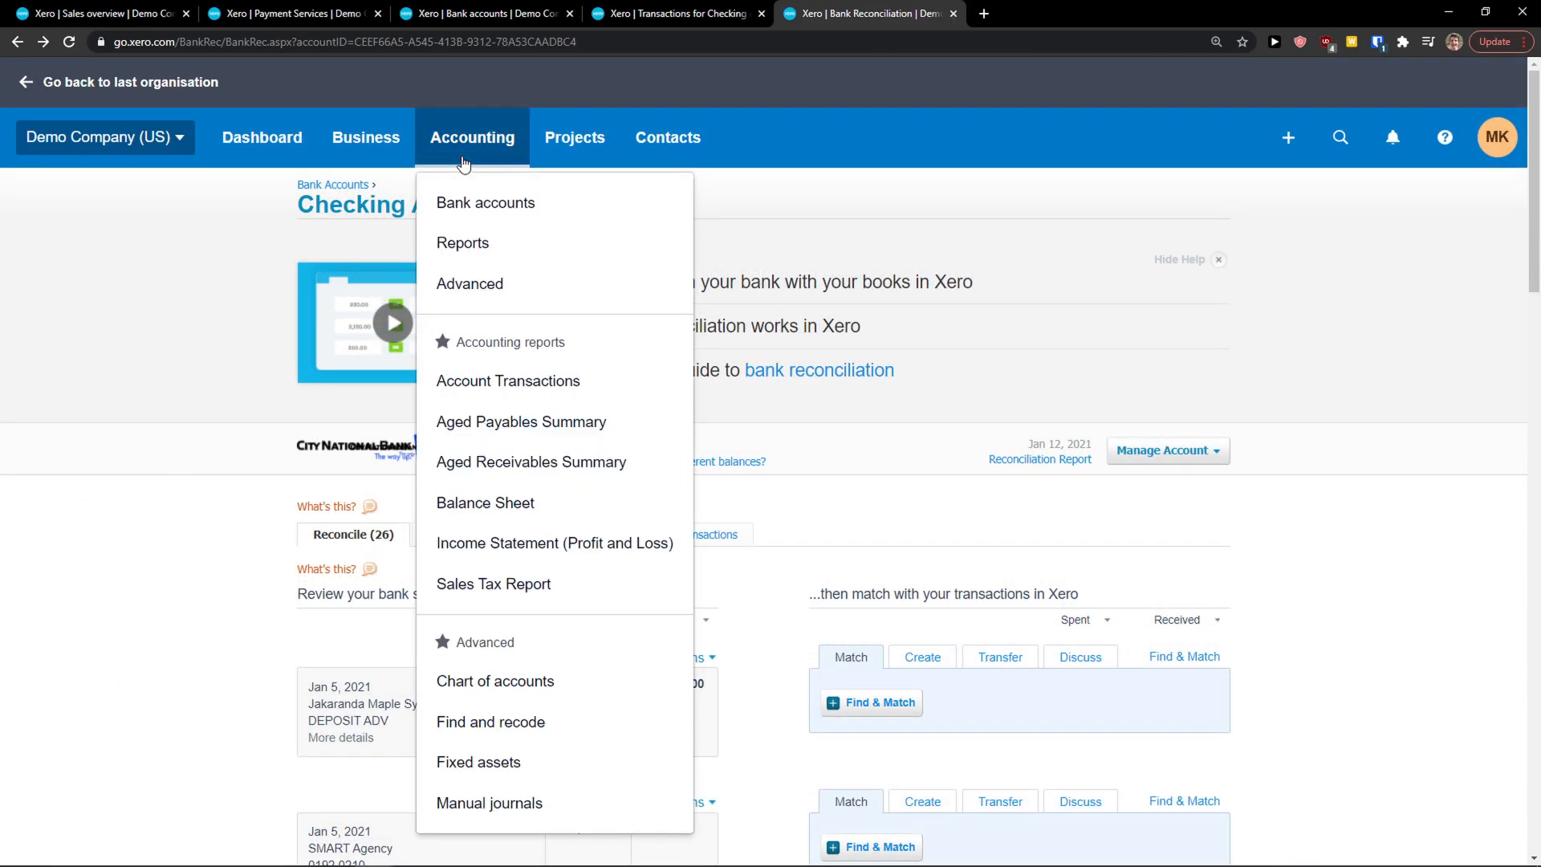
middle_click(503, 246)
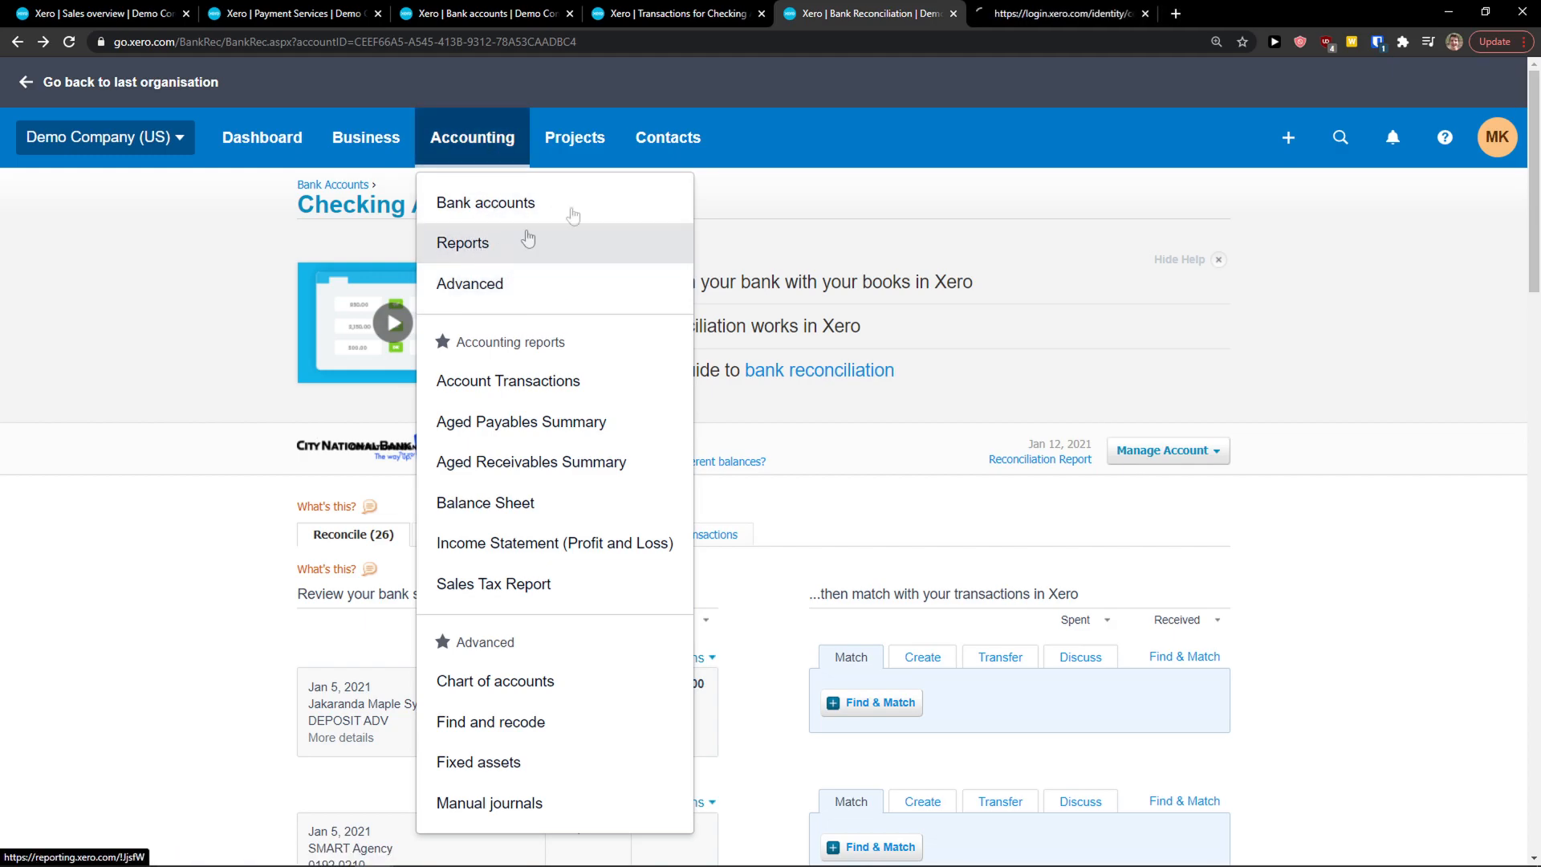
left_click(1043, 12)
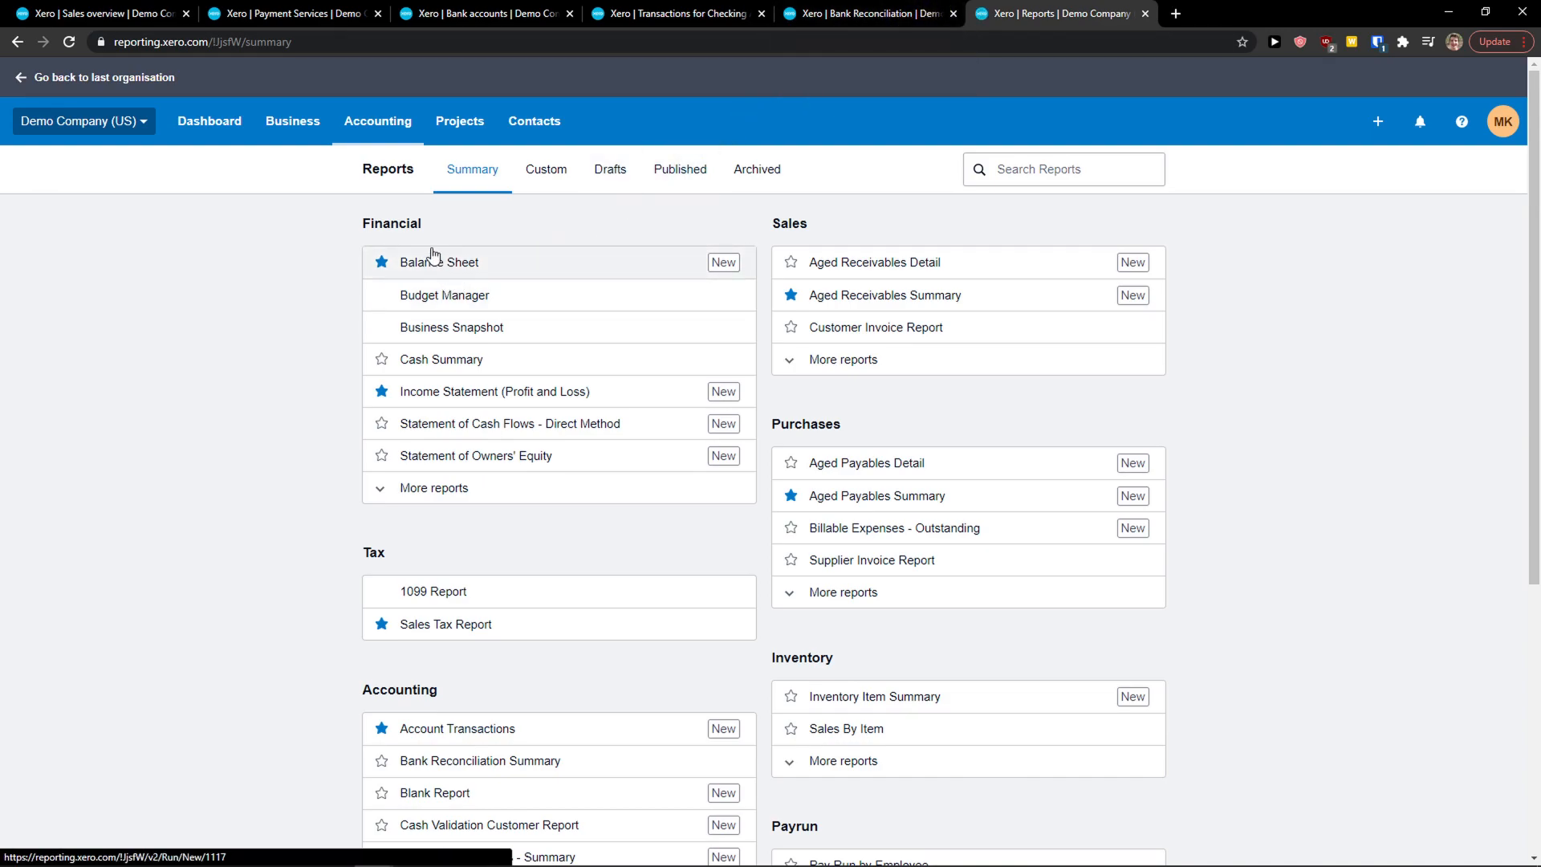
scroll(434, 256, "down", 1)
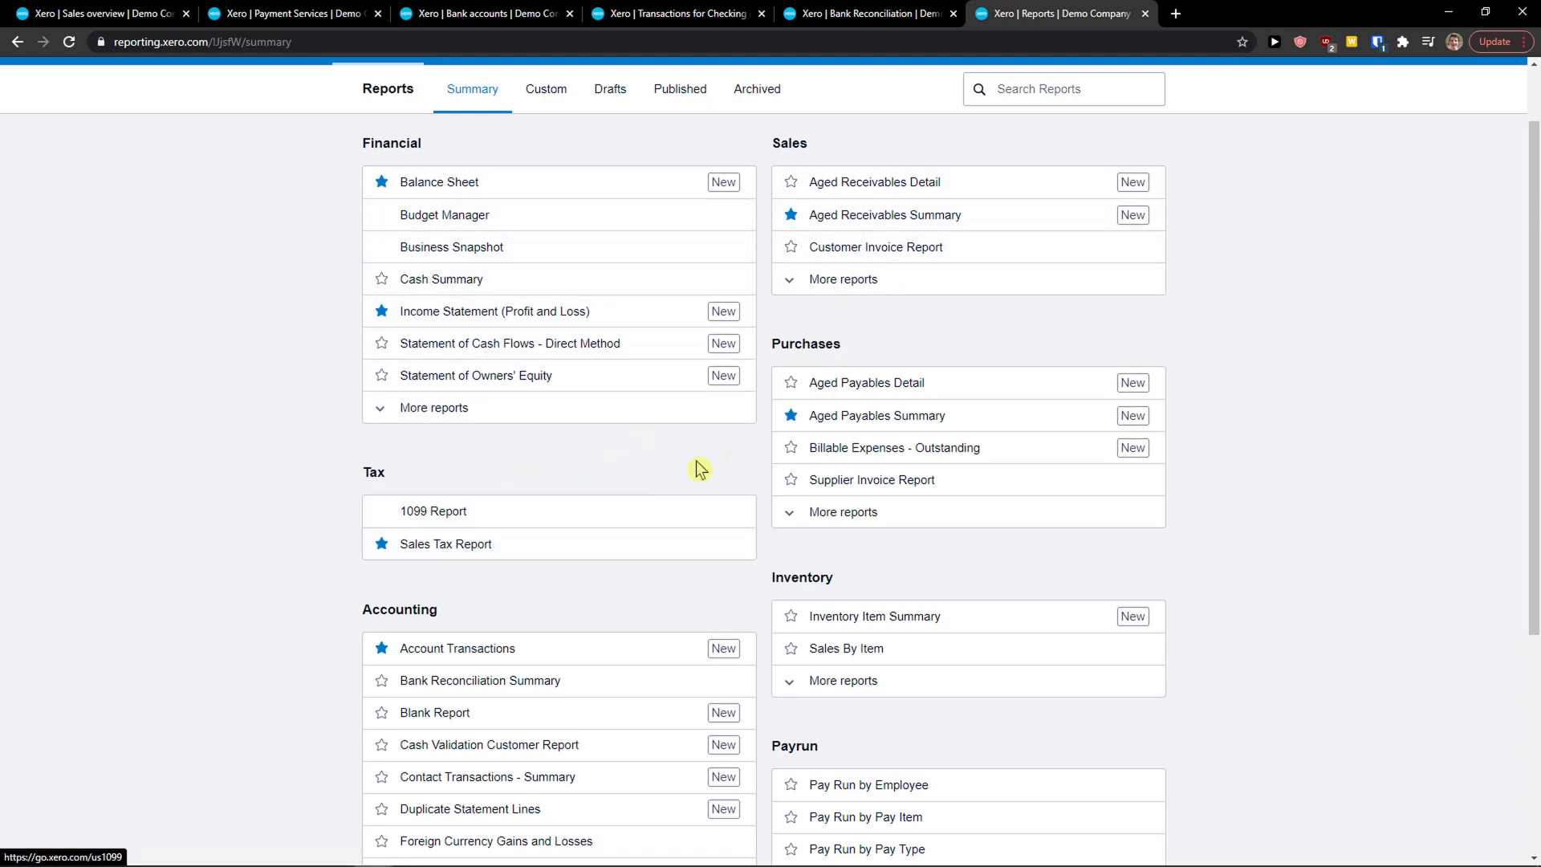
scroll(778, 358, "down", 2)
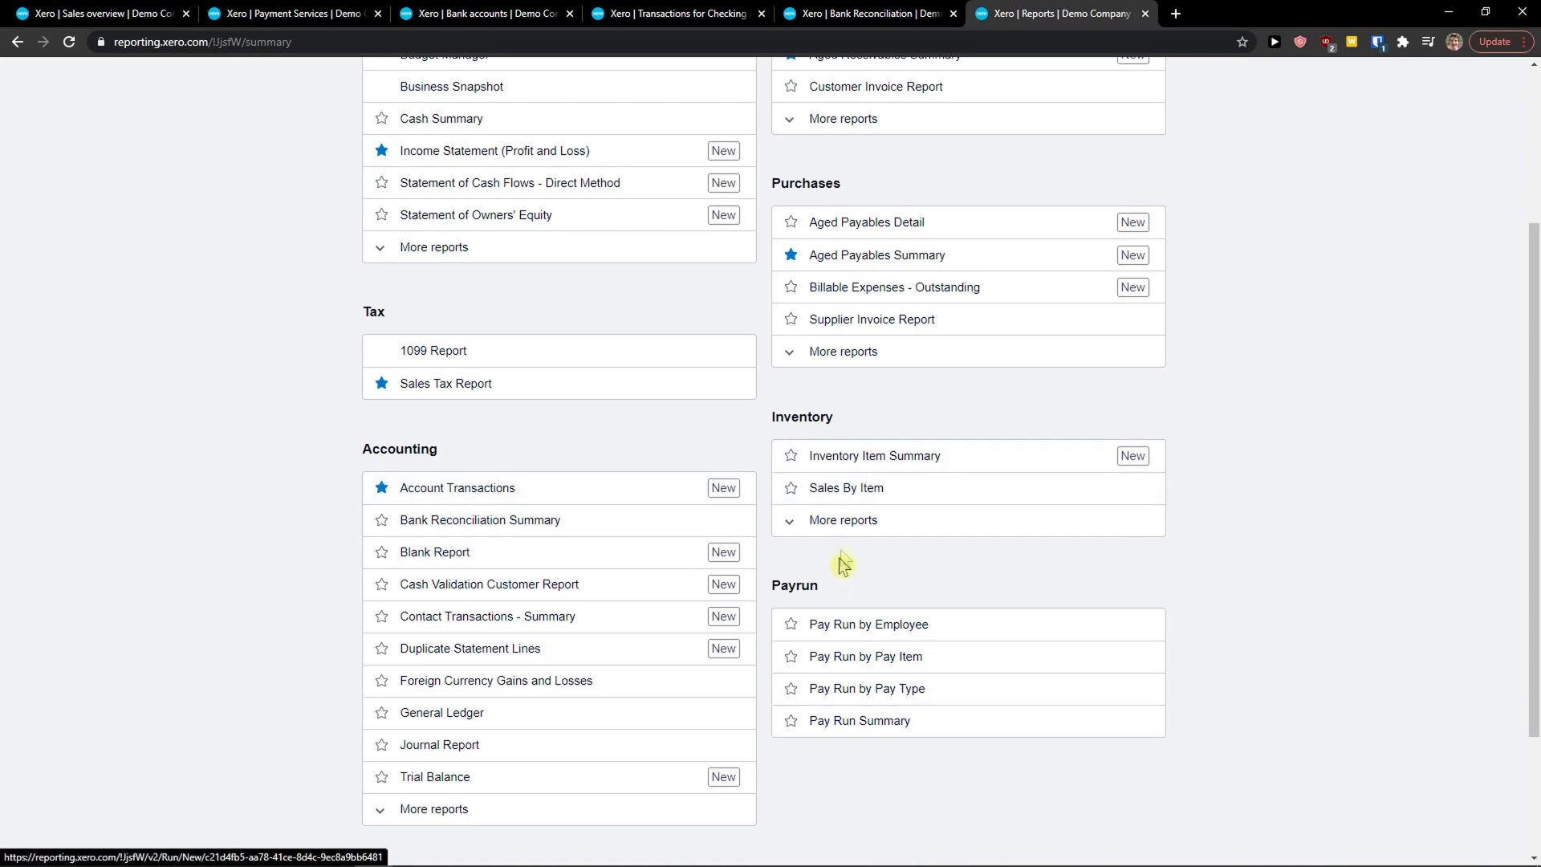
scroll(827, 562, "up", 3)
Open the Balance Sheet report, refresh it and review its assets, liabilities and equity sections
left_click(574, 277)
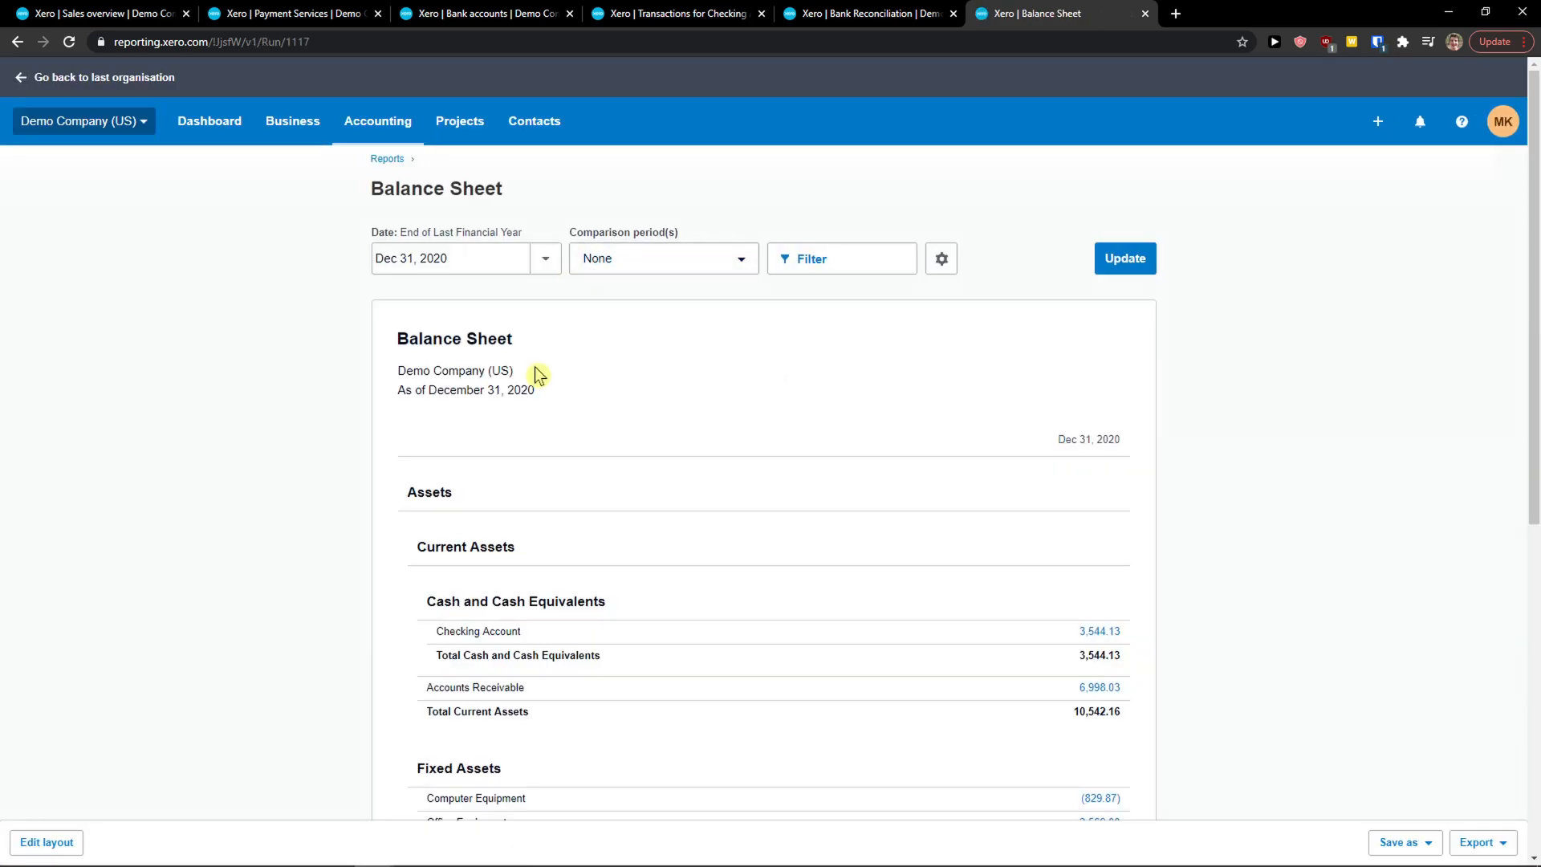
scroll(535, 369, "down", 1)
scroll(534, 371, "down", 6)
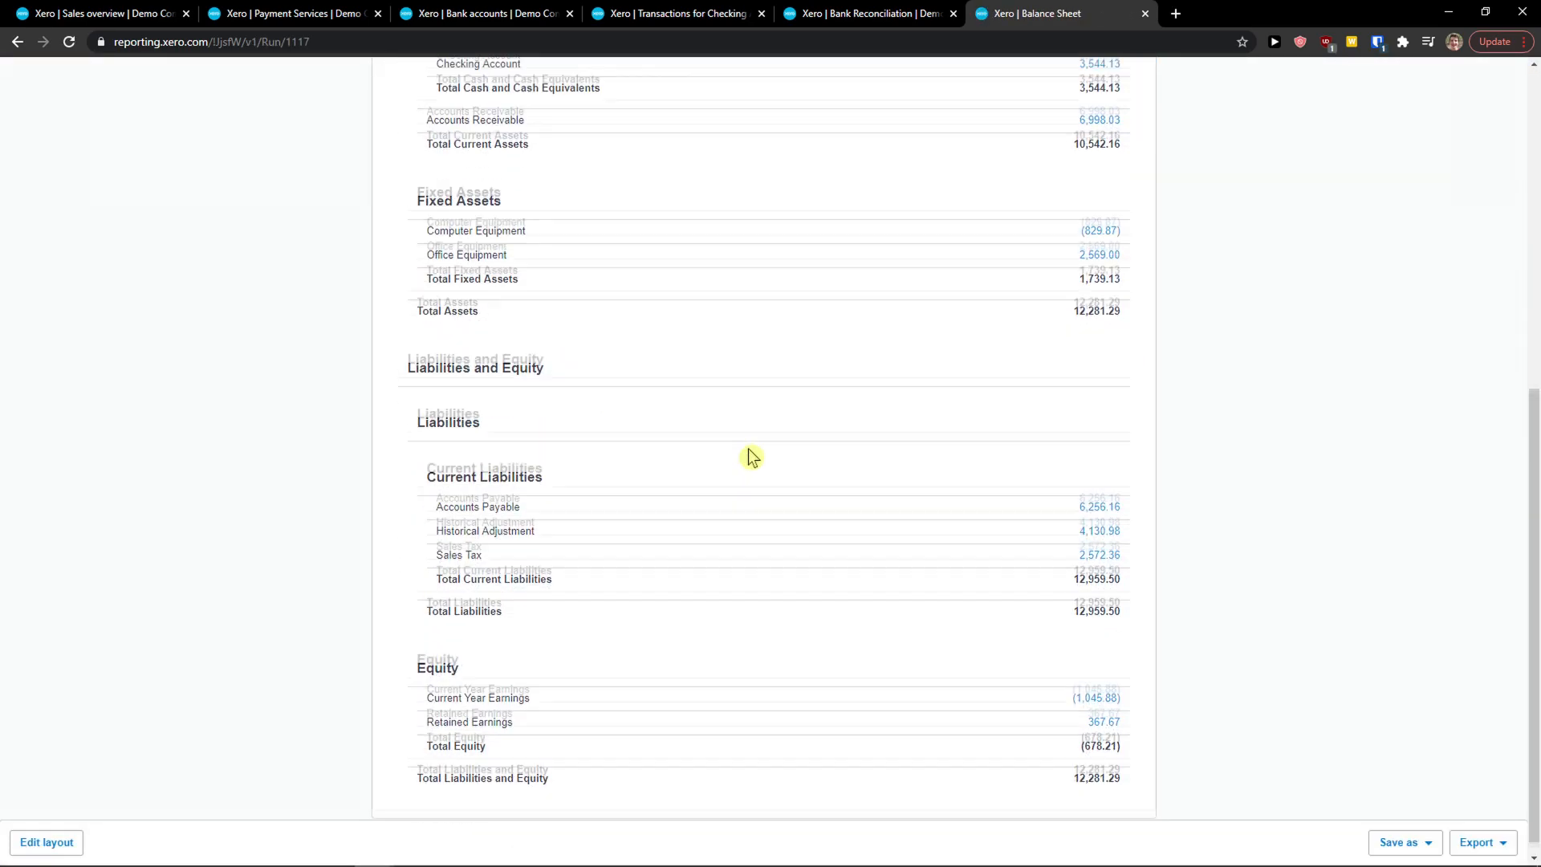
scroll(739, 469, "up", 7)
left_click(941, 261)
left_click(1124, 259)
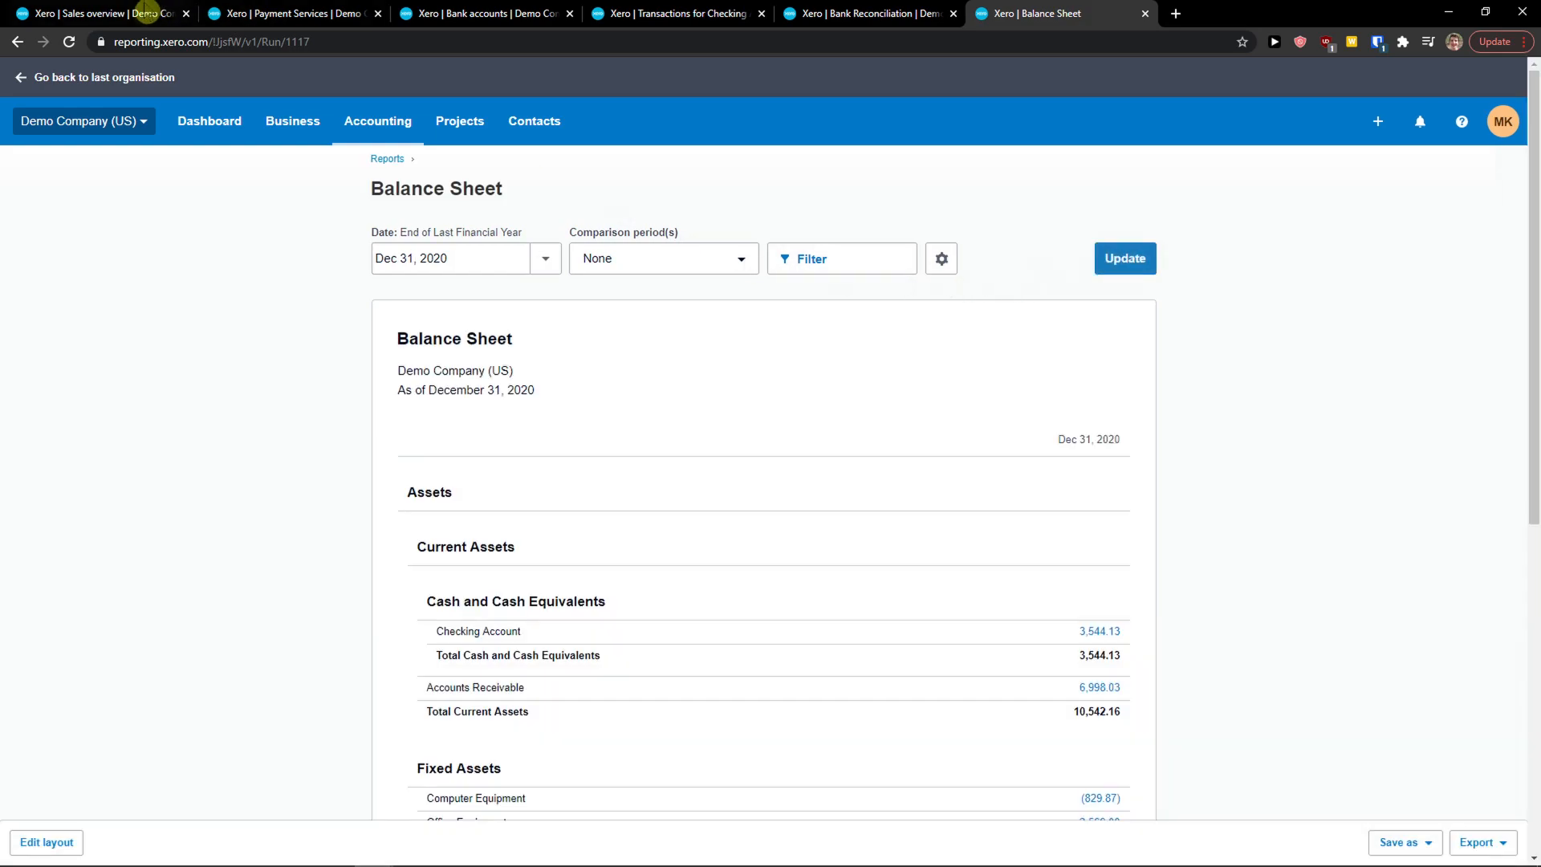
scroll(295, 319, "down", 7)
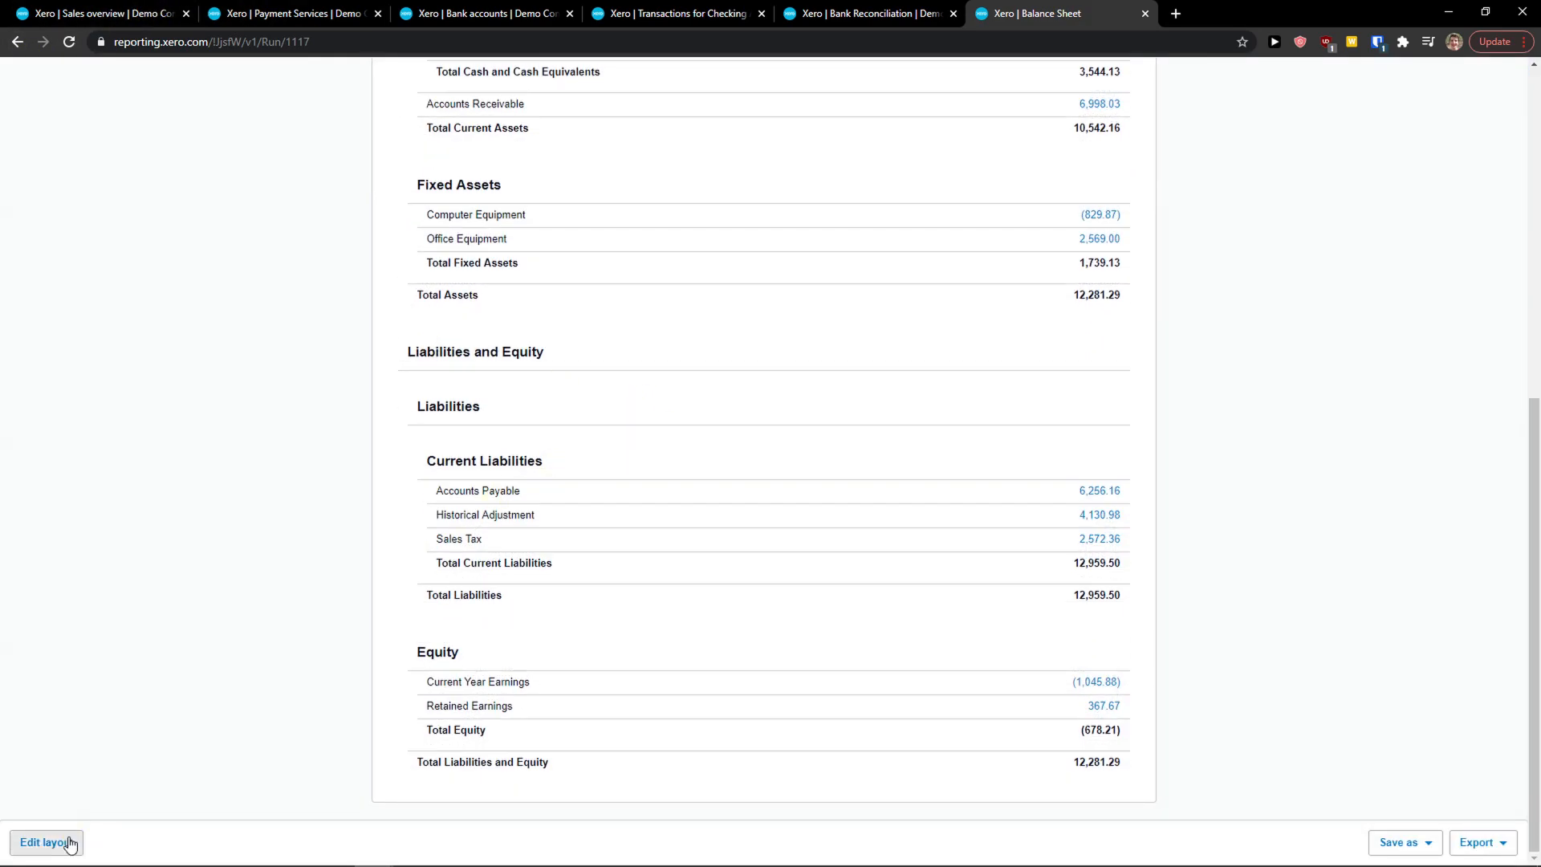
View the Balance Sheet's saving choices and export the report as a PDF
left_click(1407, 843)
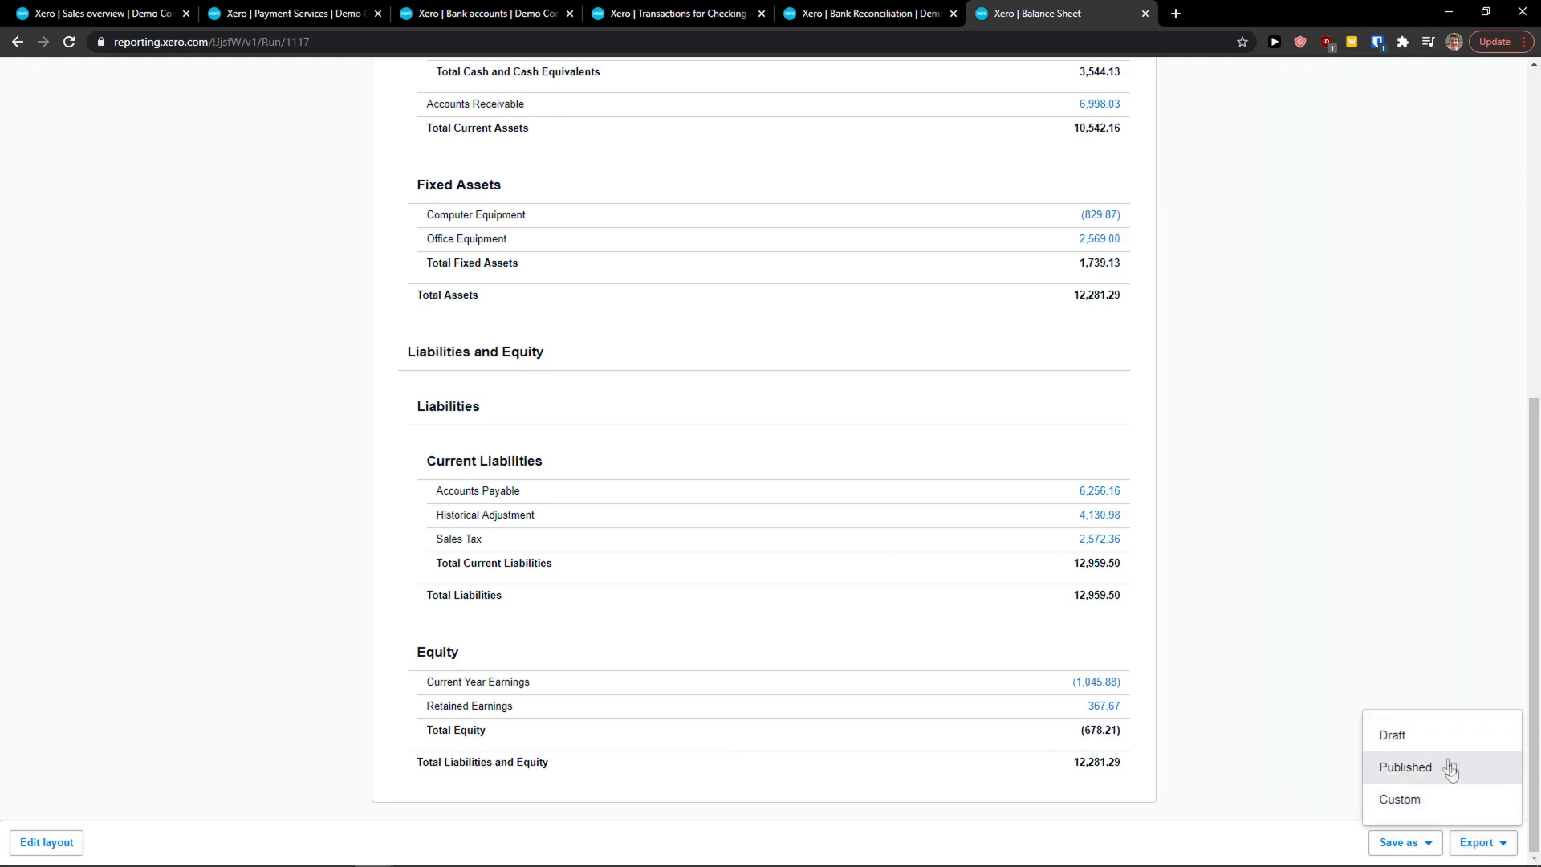
left_click(1477, 842)
left_click(1470, 737)
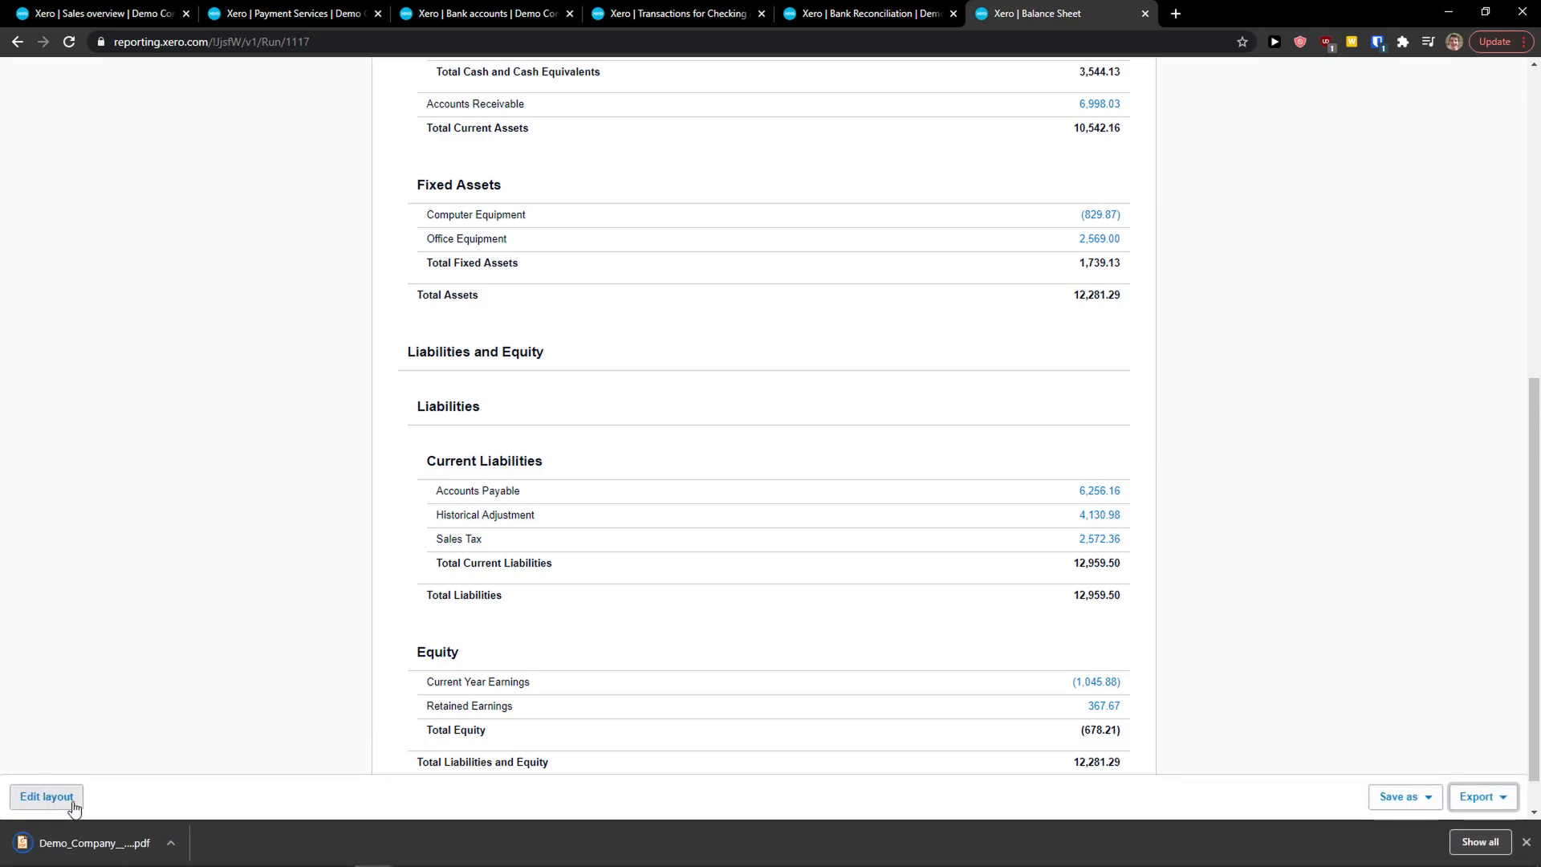
Open the Balance Sheet's layout editor, look over its account rows and return to the report
left_click(73, 806)
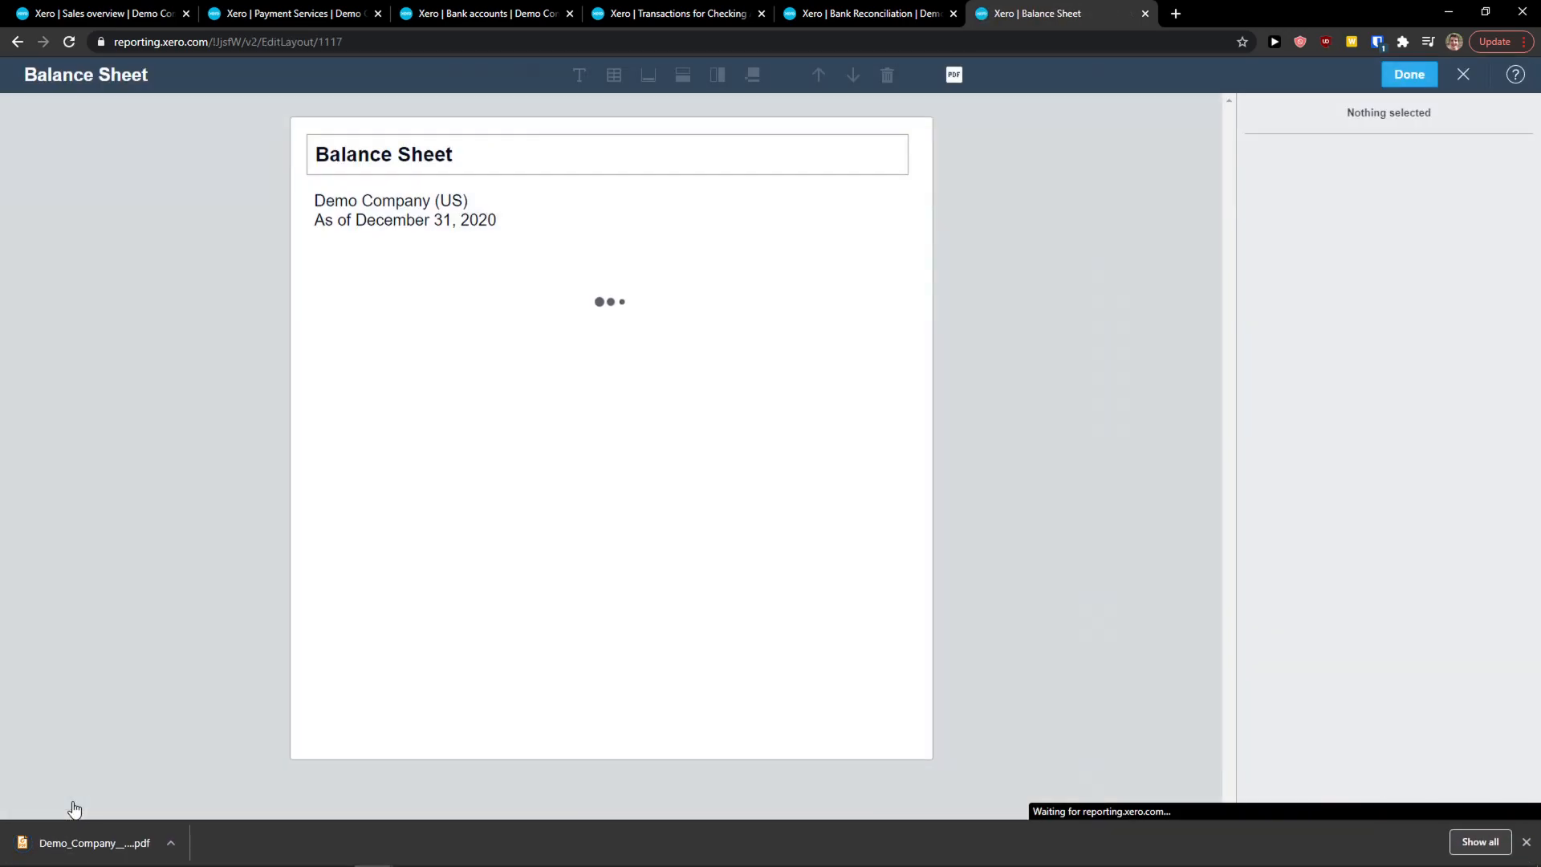
scroll(471, 426, "down", 3)
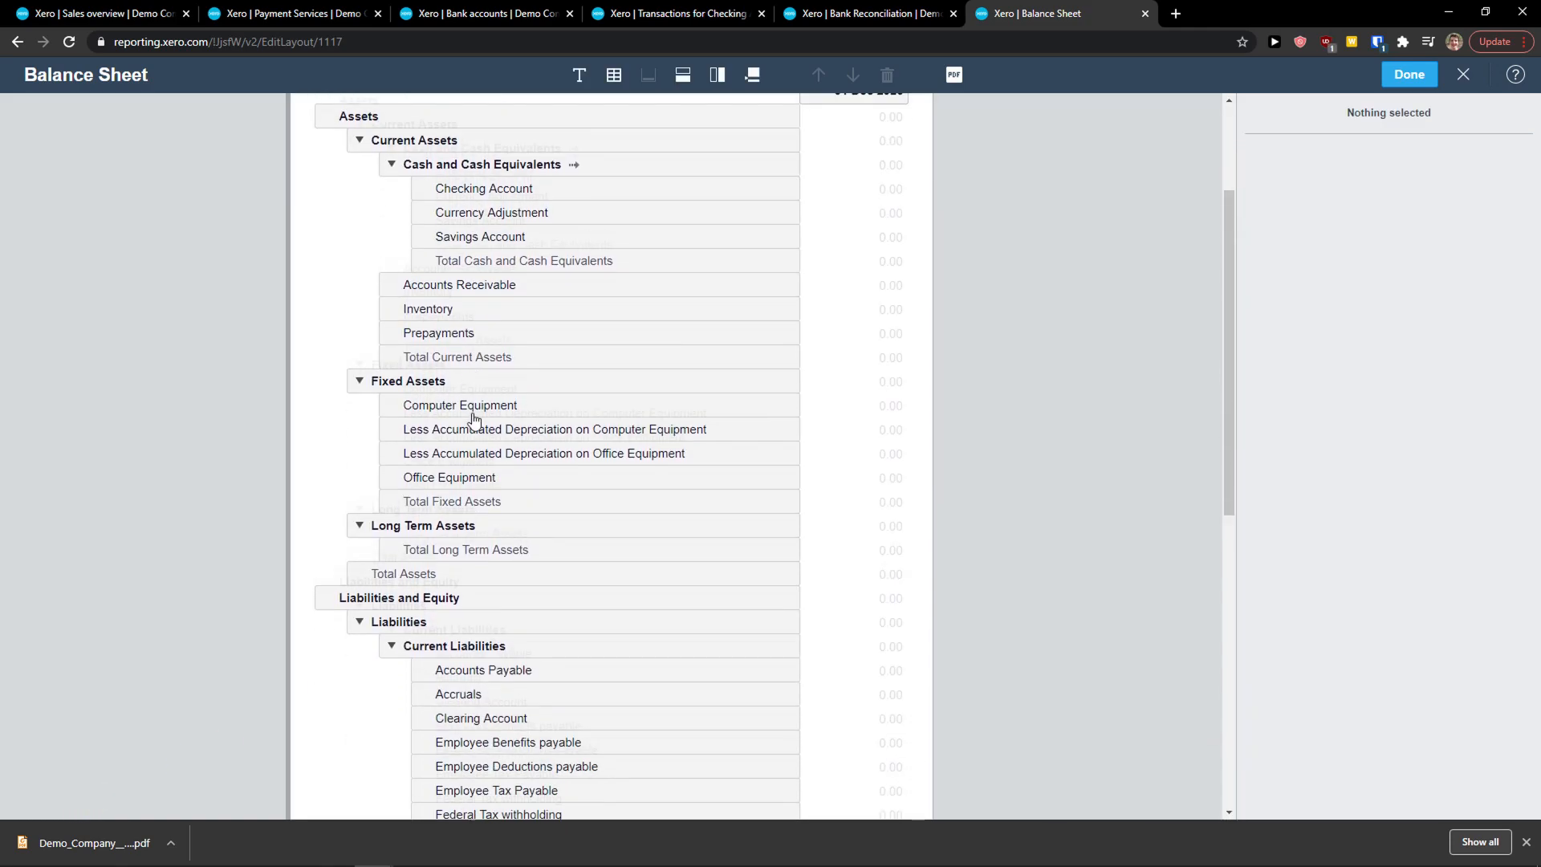
left_click(18, 43)
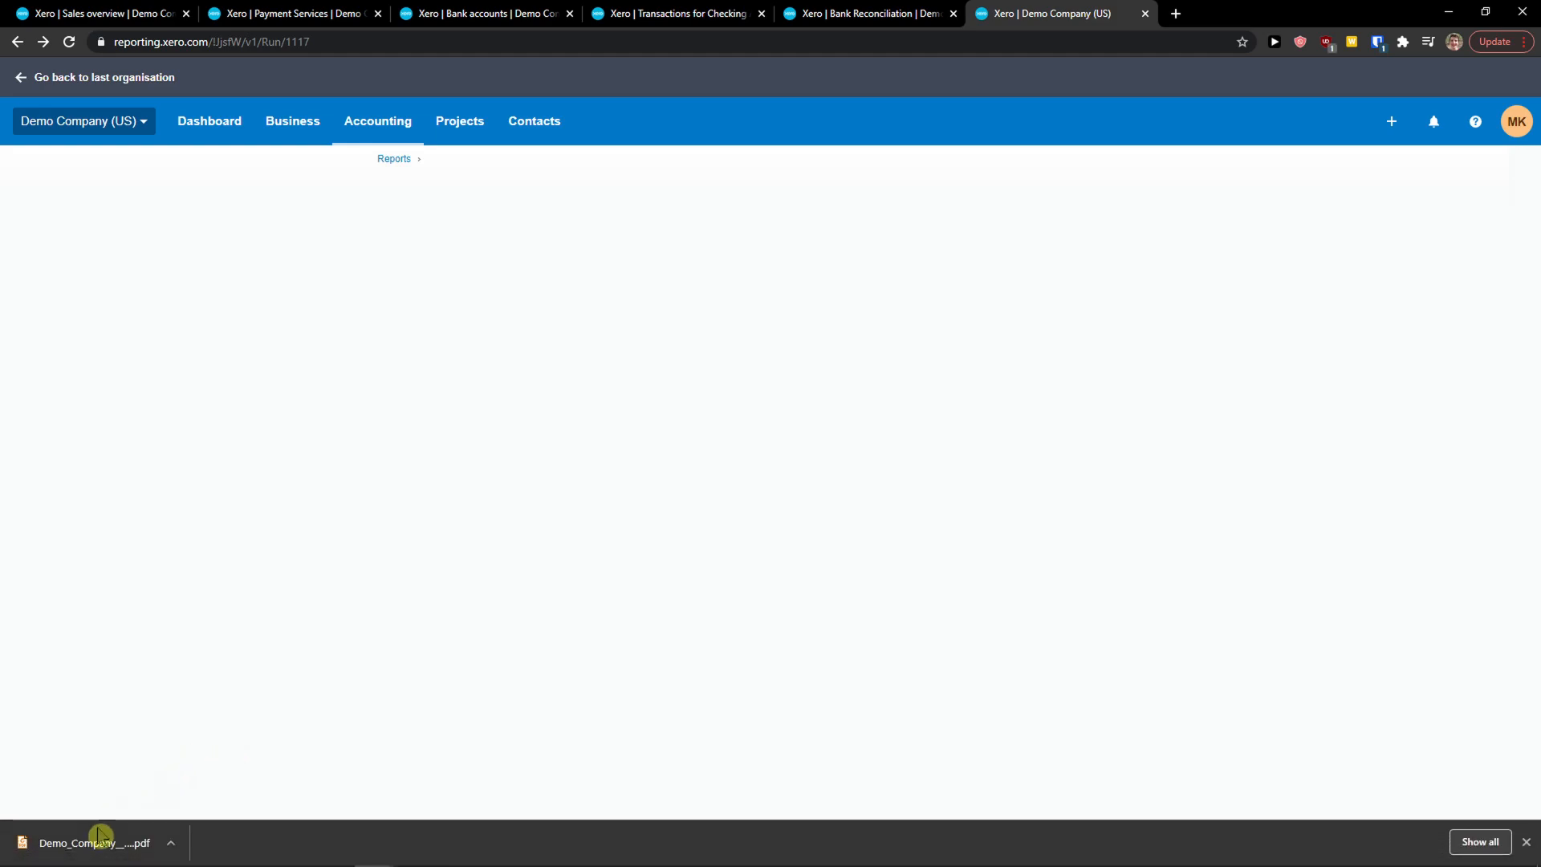
Open the exported Balance Sheet PDF and look through its page
left_click(131, 844)
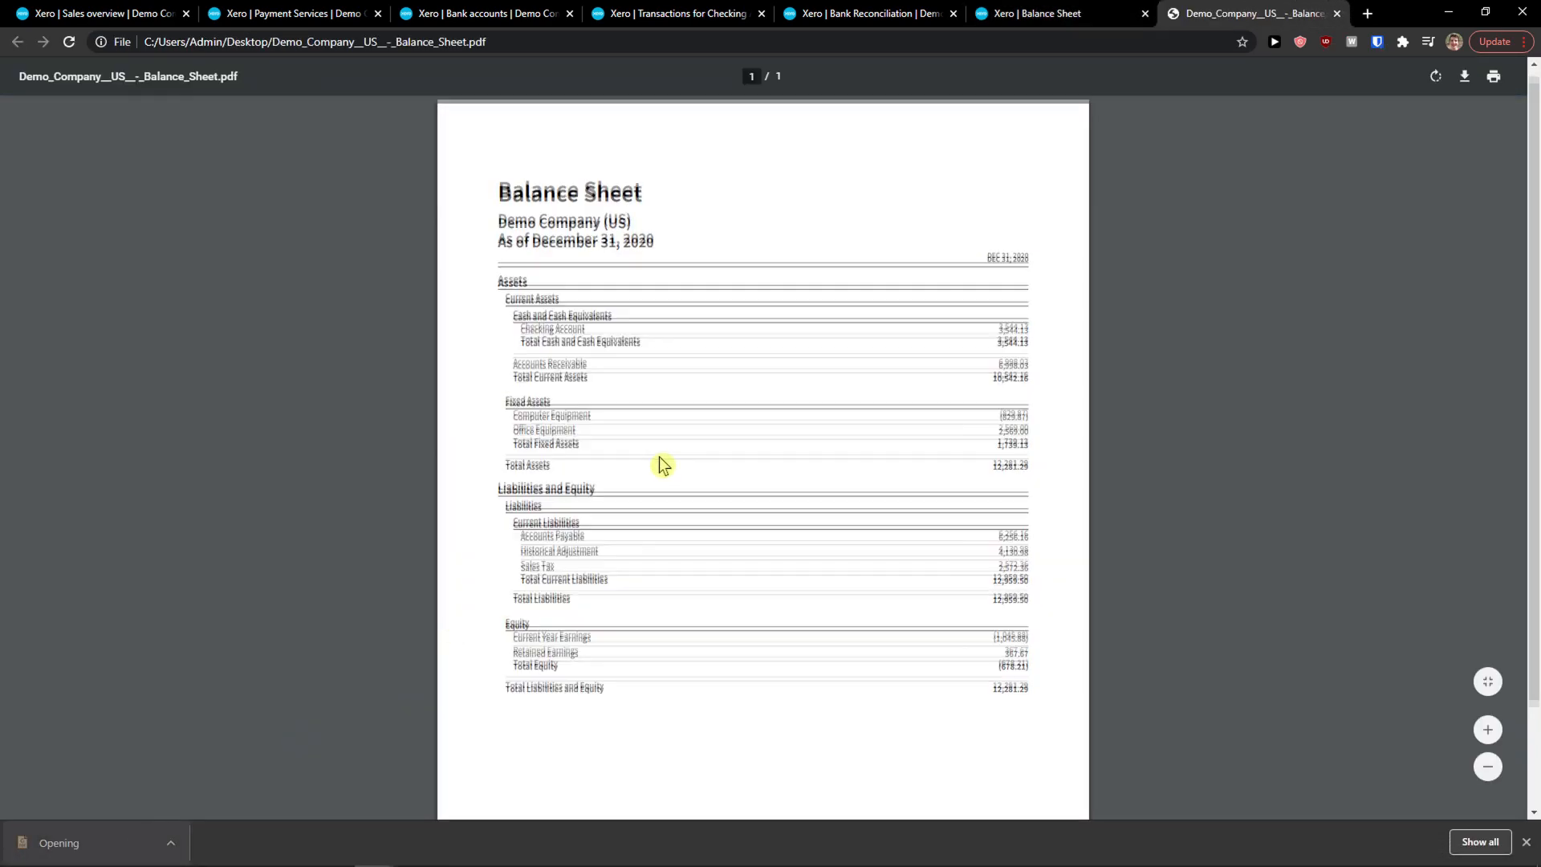
scroll(659, 464, "down", 2)
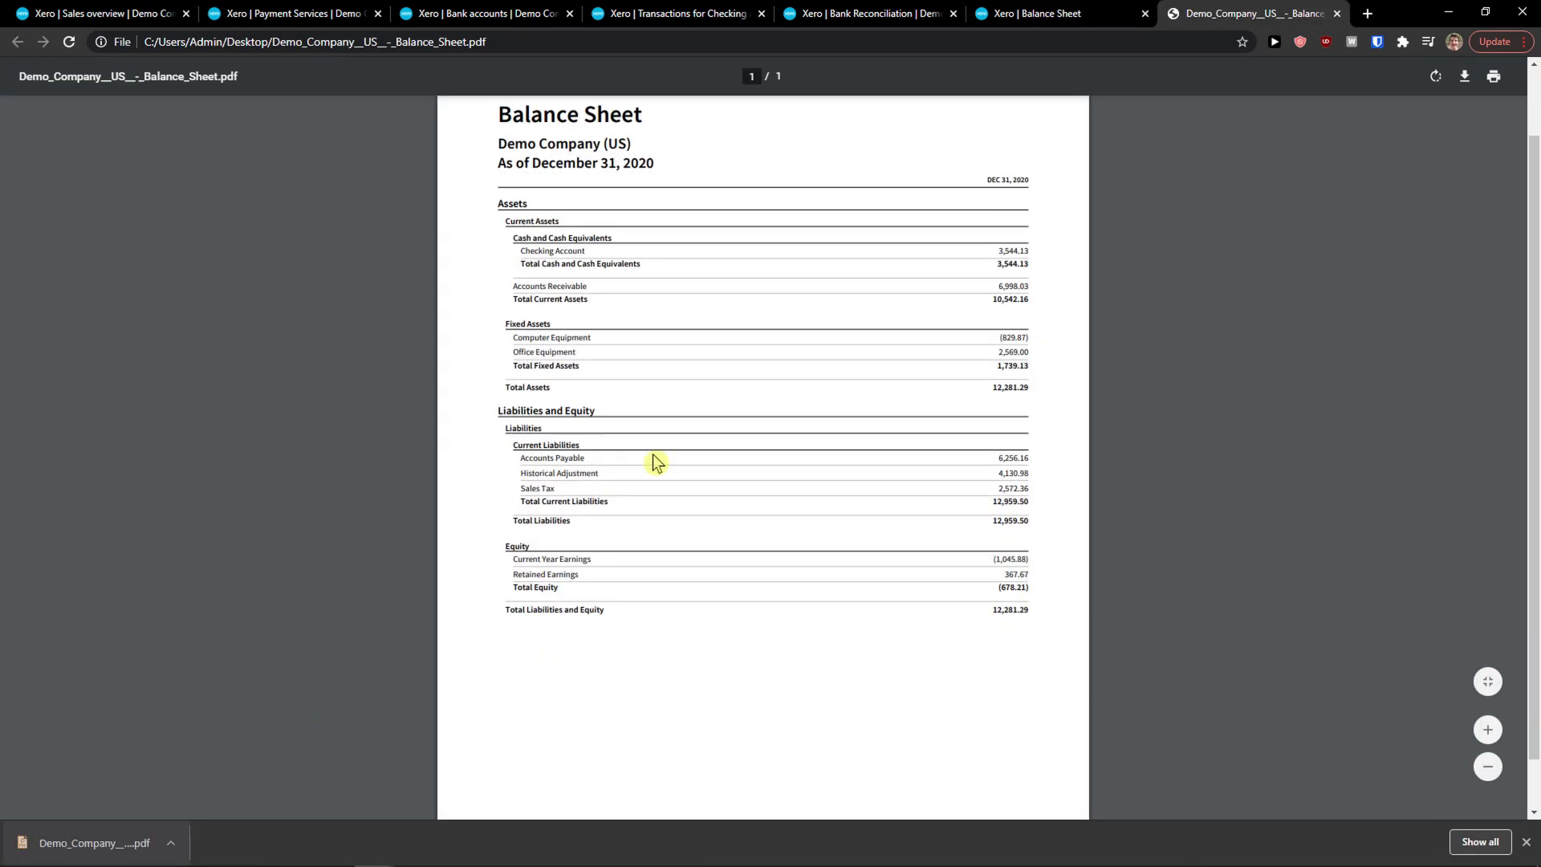
scroll(658, 464, "down", 2)
scroll(659, 464, "up", 3)
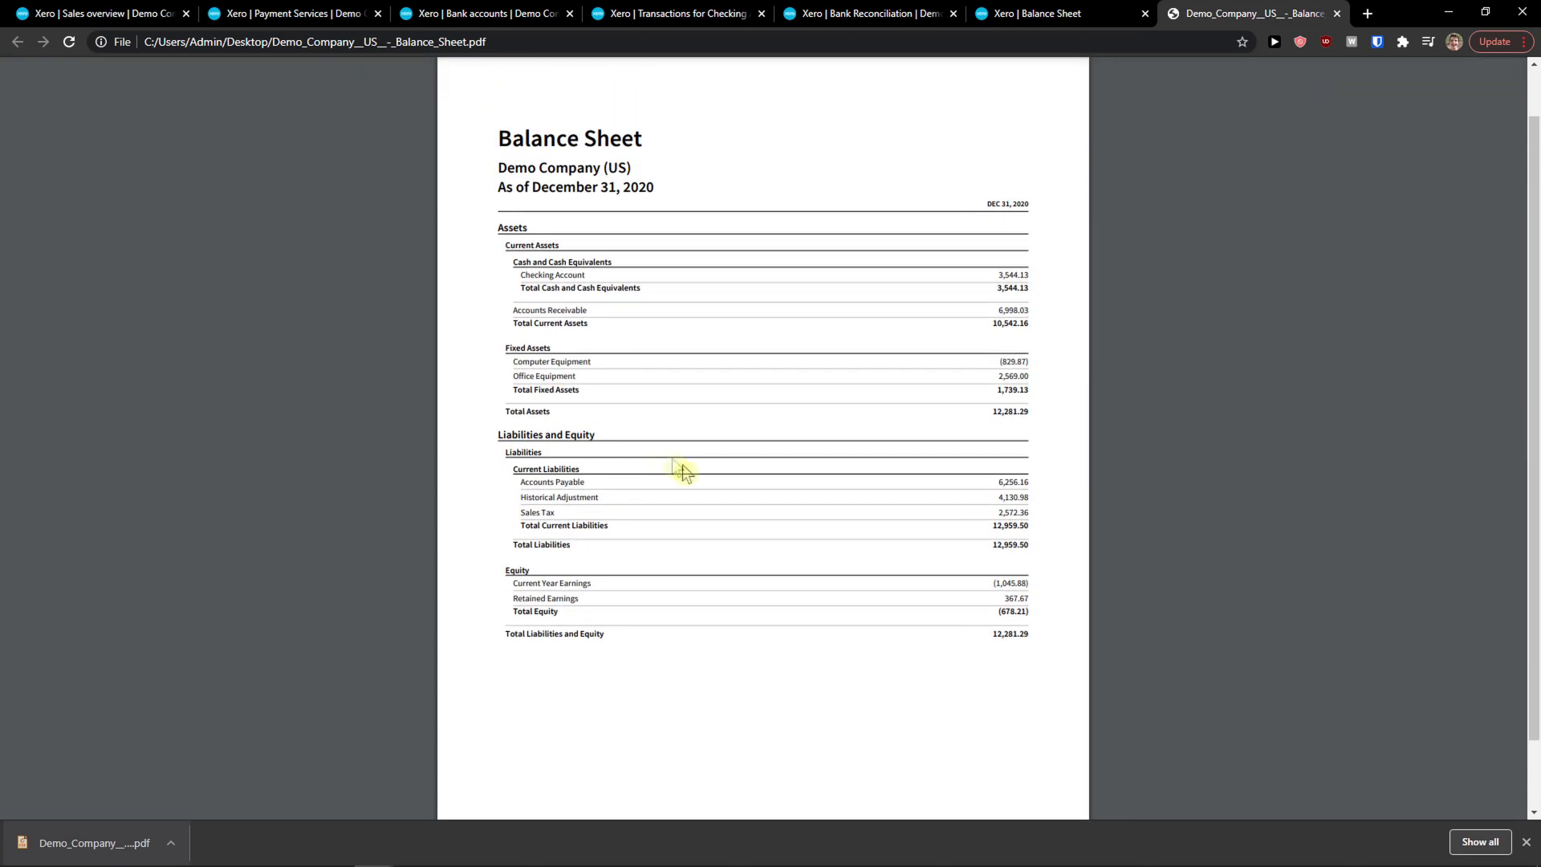
Return from the PDF to Xero, open the Advanced accounting page, and open Manual journals and Chart of accounts in separate tabs
left_click(1077, 13)
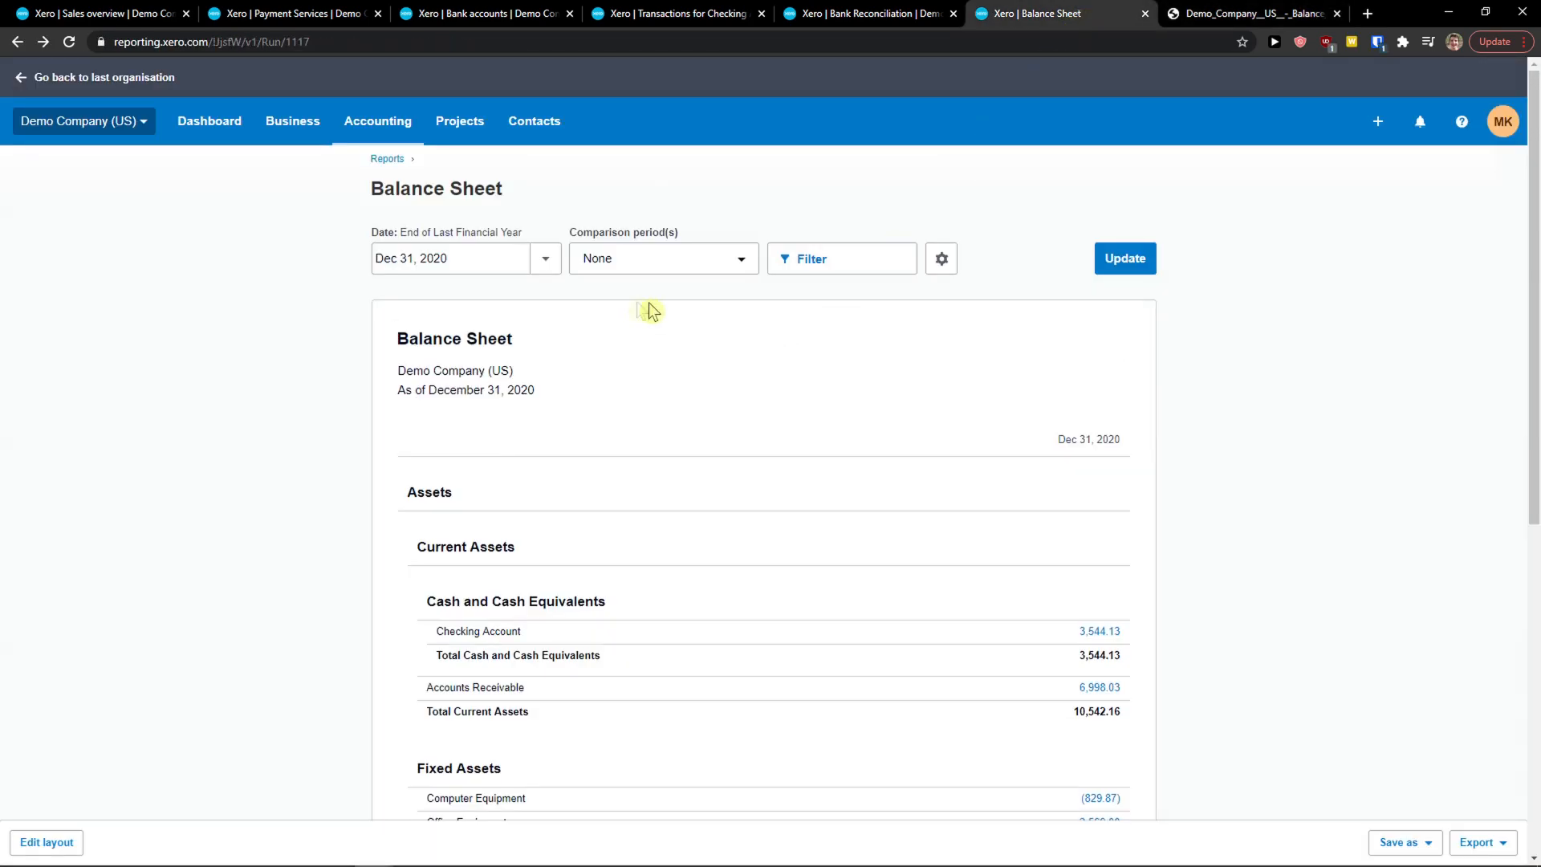
left_click(401, 141)
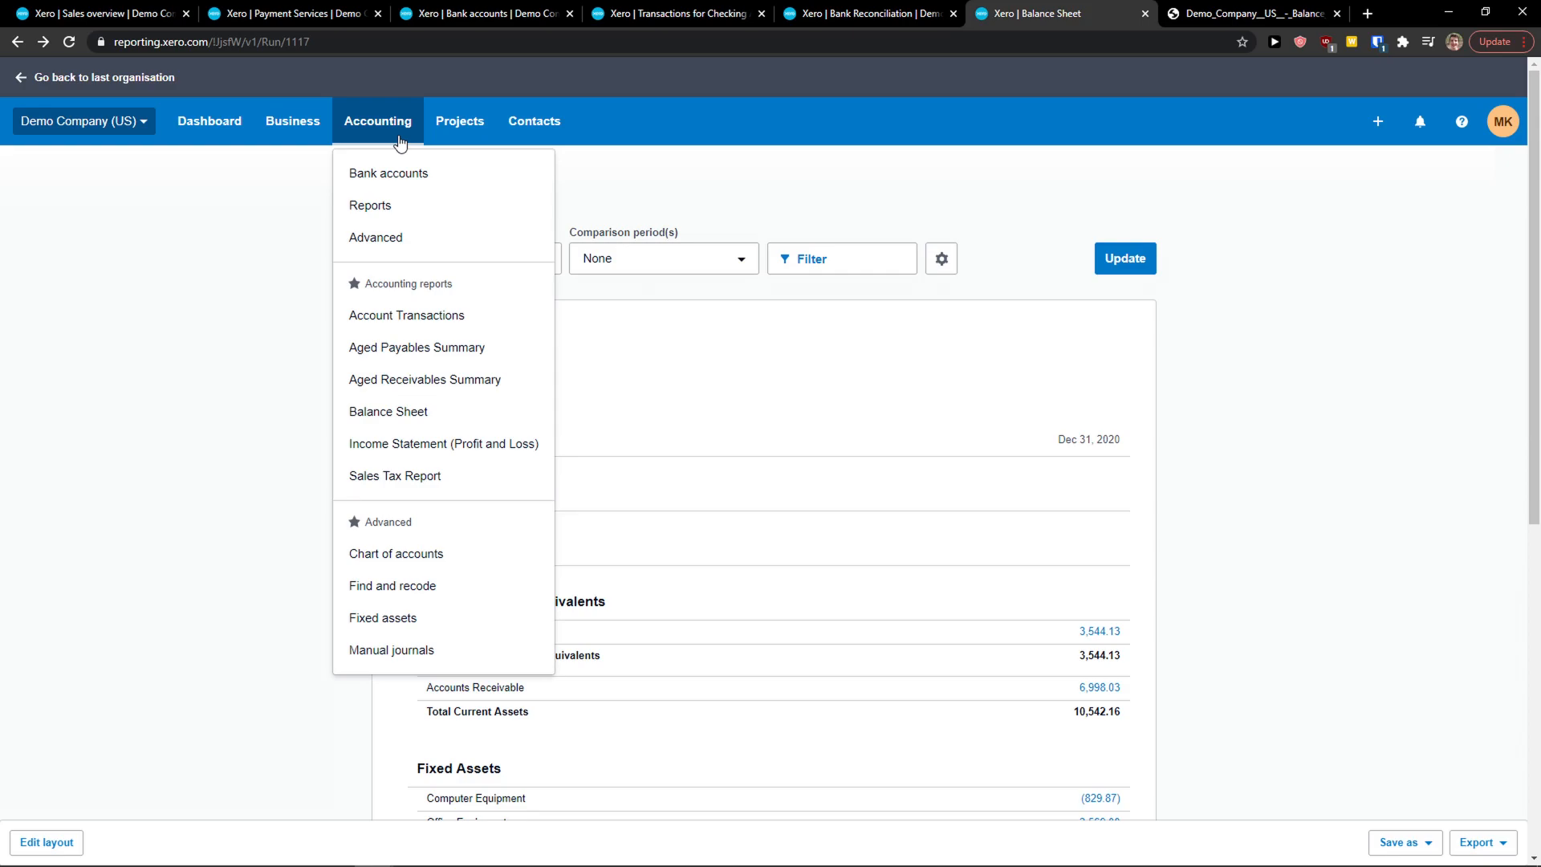
left_click(399, 237)
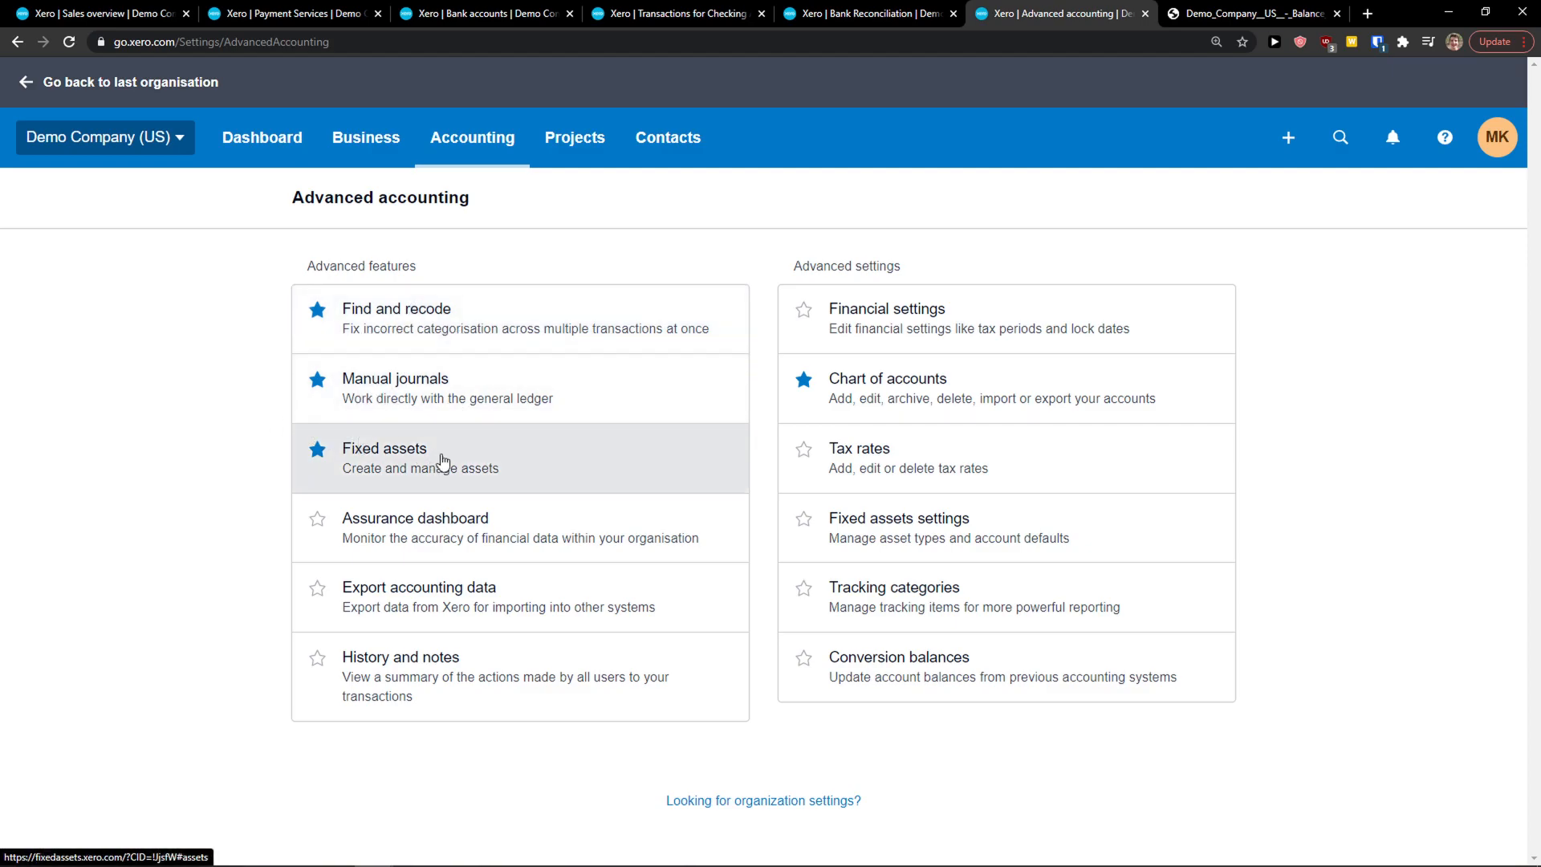
left_click(634, 399, "ctrl")
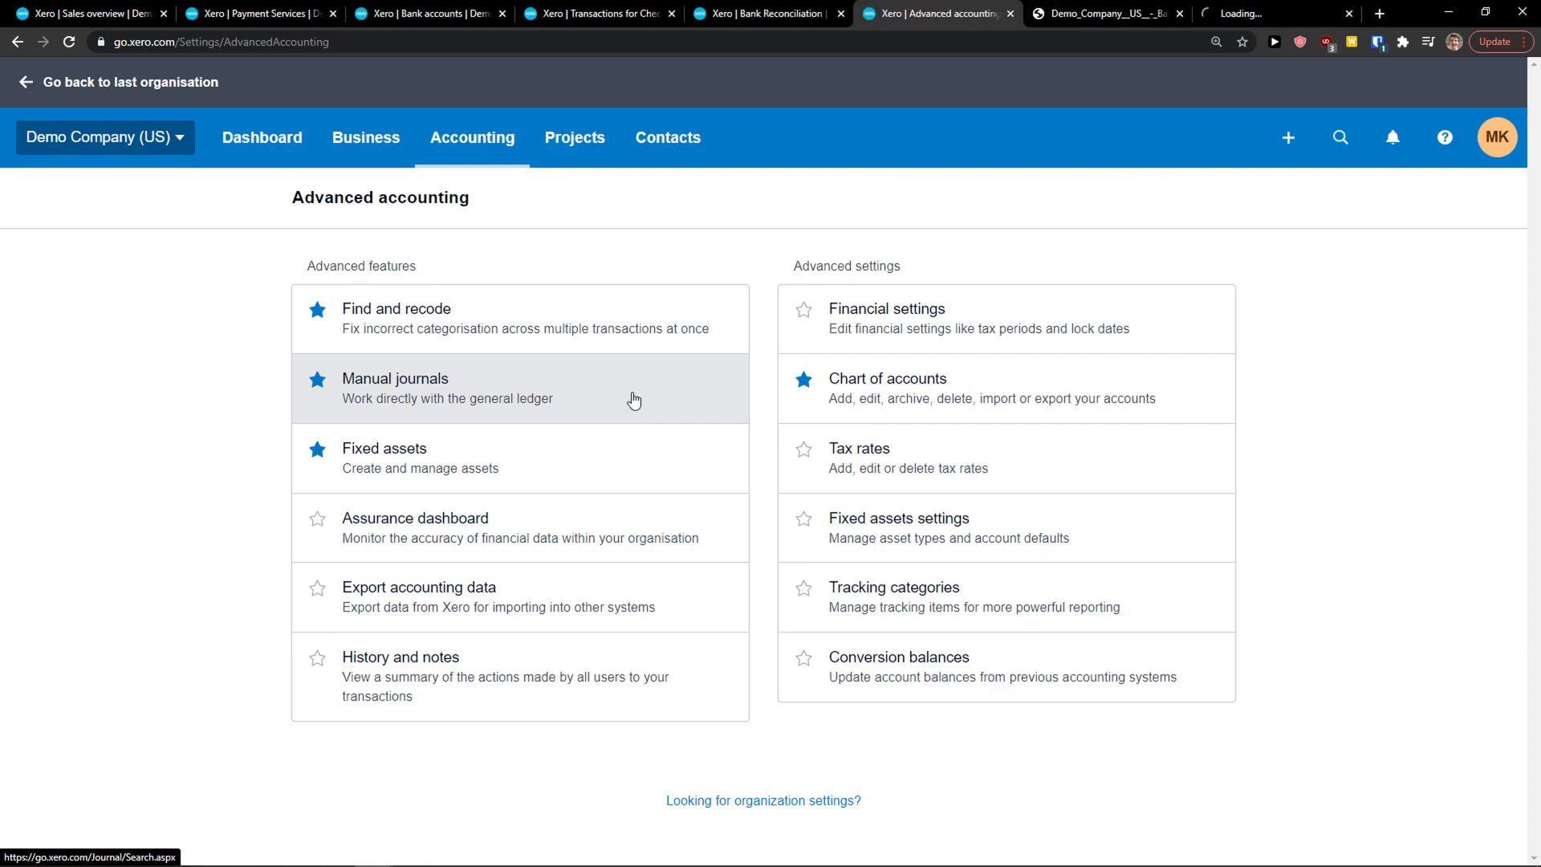
left_click(905, 401, "ctrl")
Open a new manual journal from the Manual journals page, look over its narration and line fields, and close it unsaved
left_click(1085, 13)
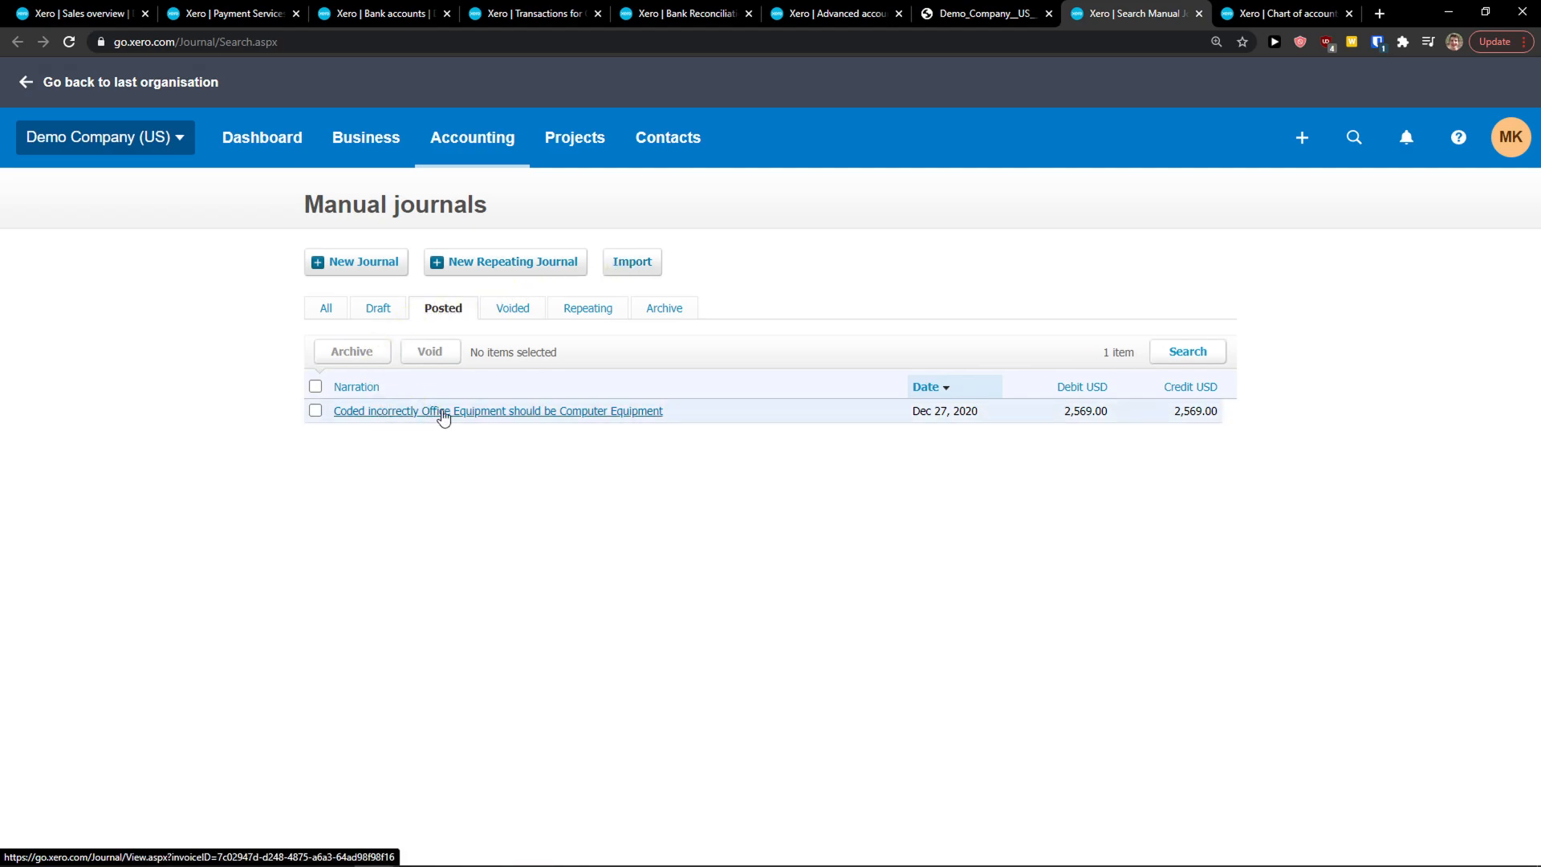
left_click(363, 271)
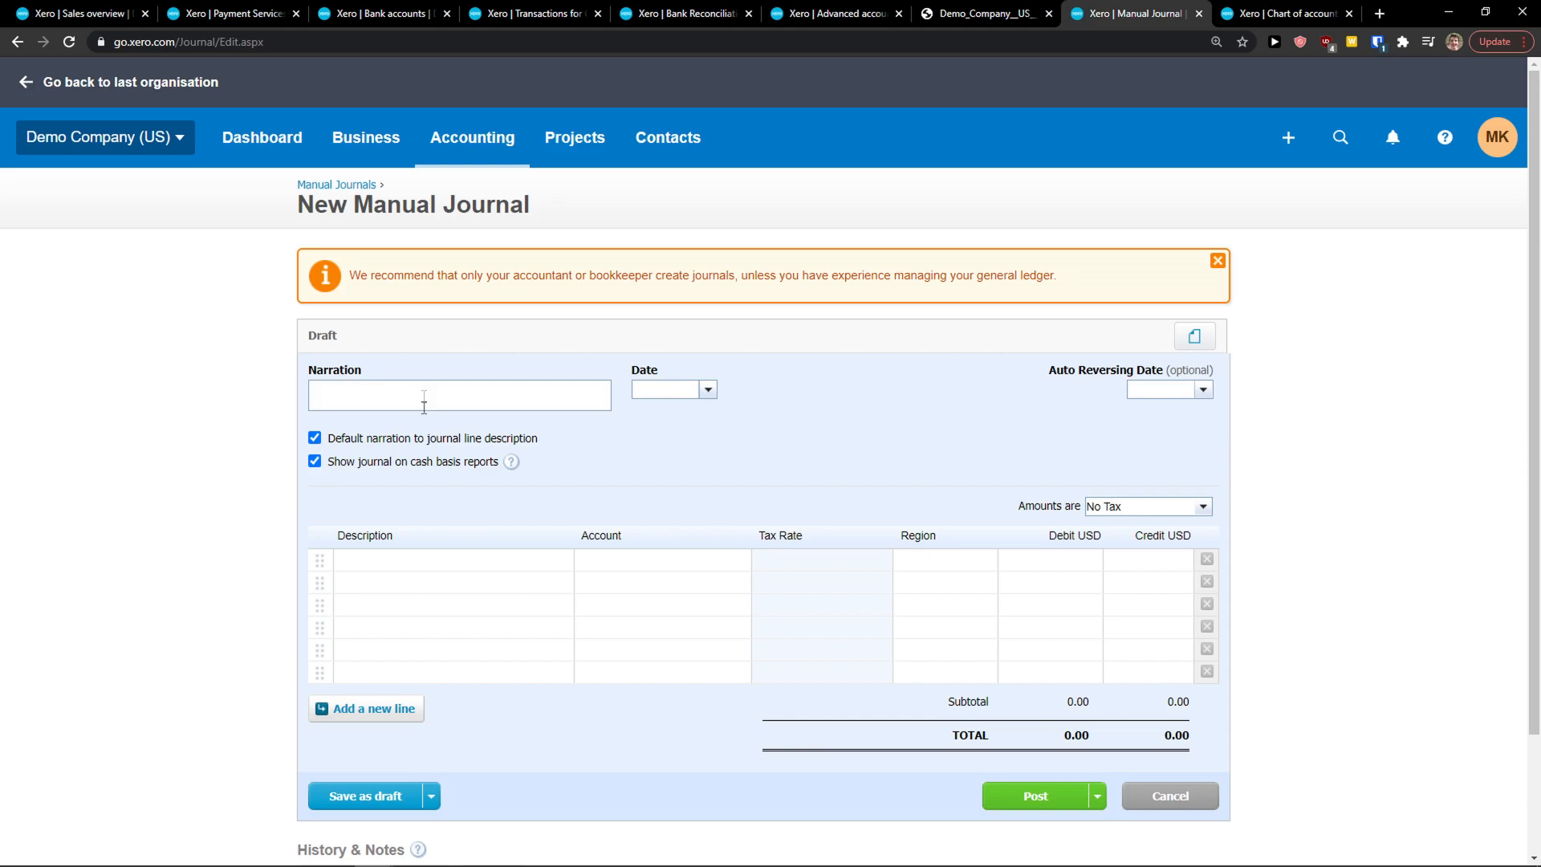
left_click(403, 558)
left_click(399, 389)
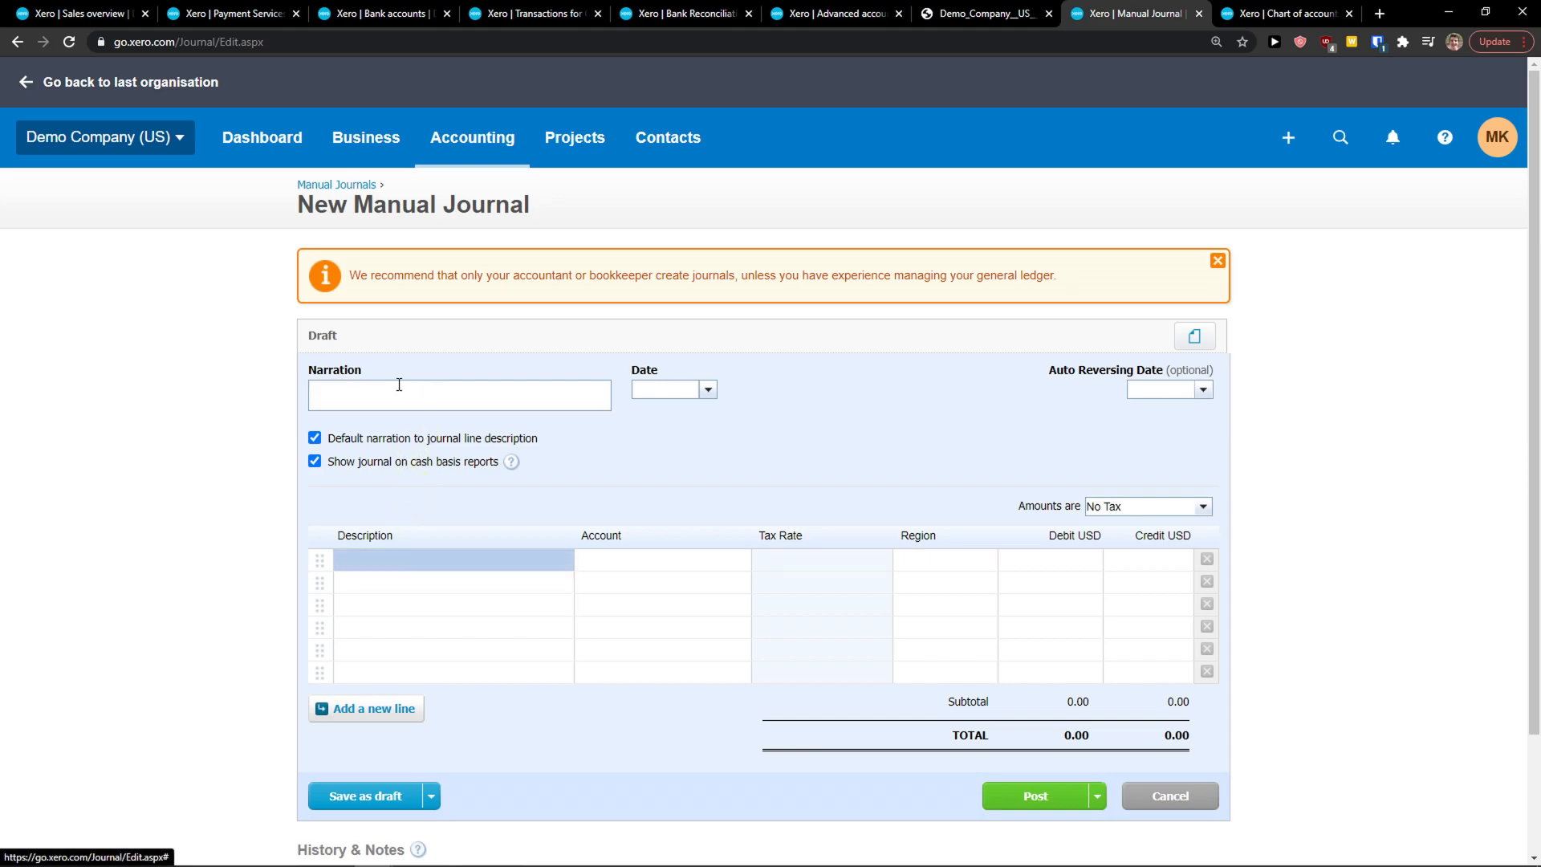
type("u")
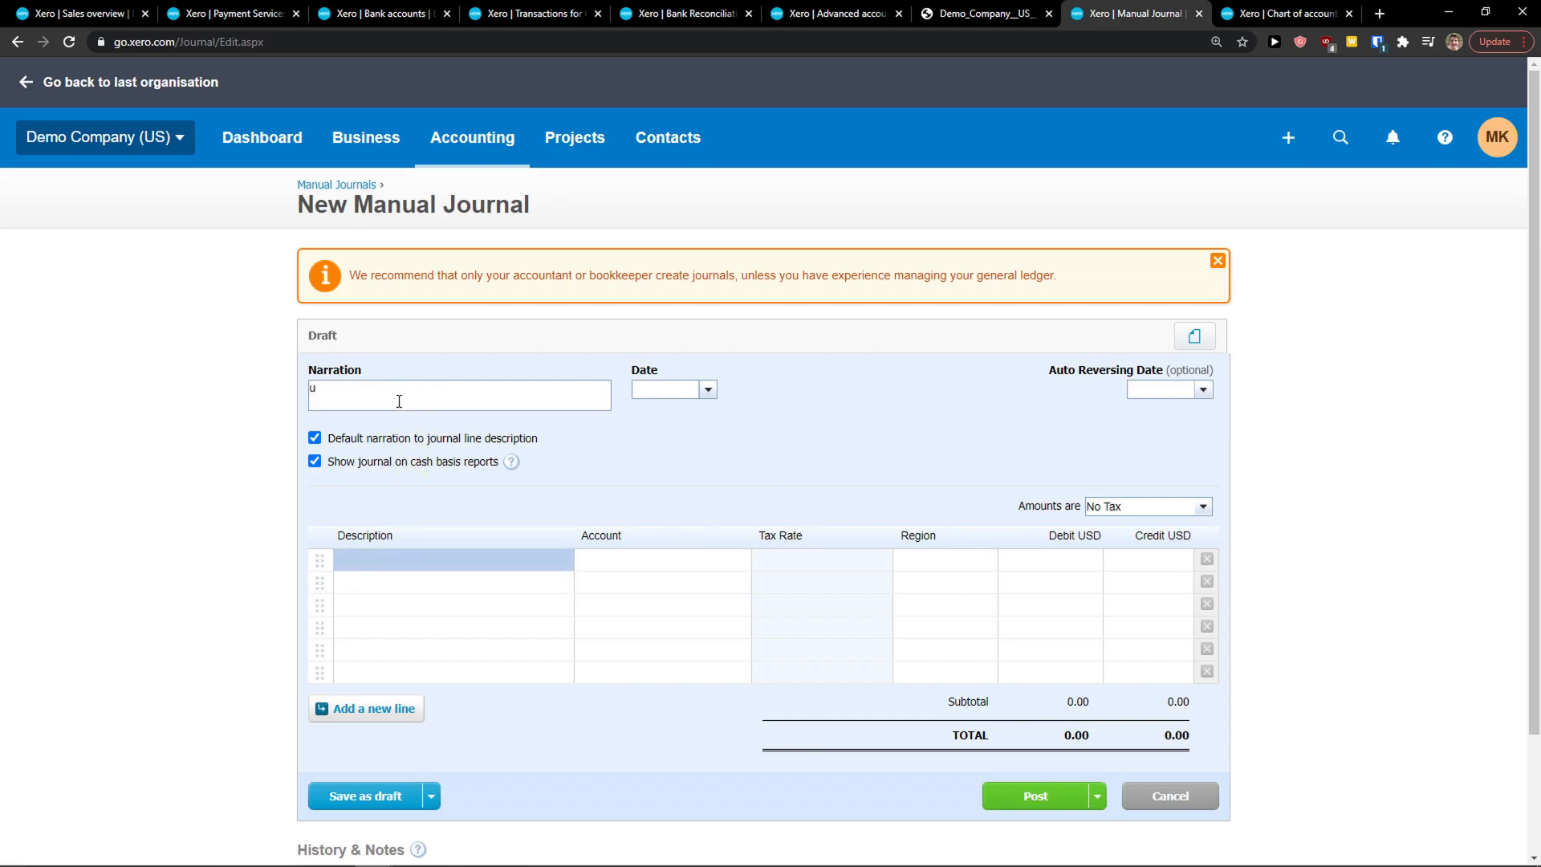
scroll(1003, 620, "down", 1)
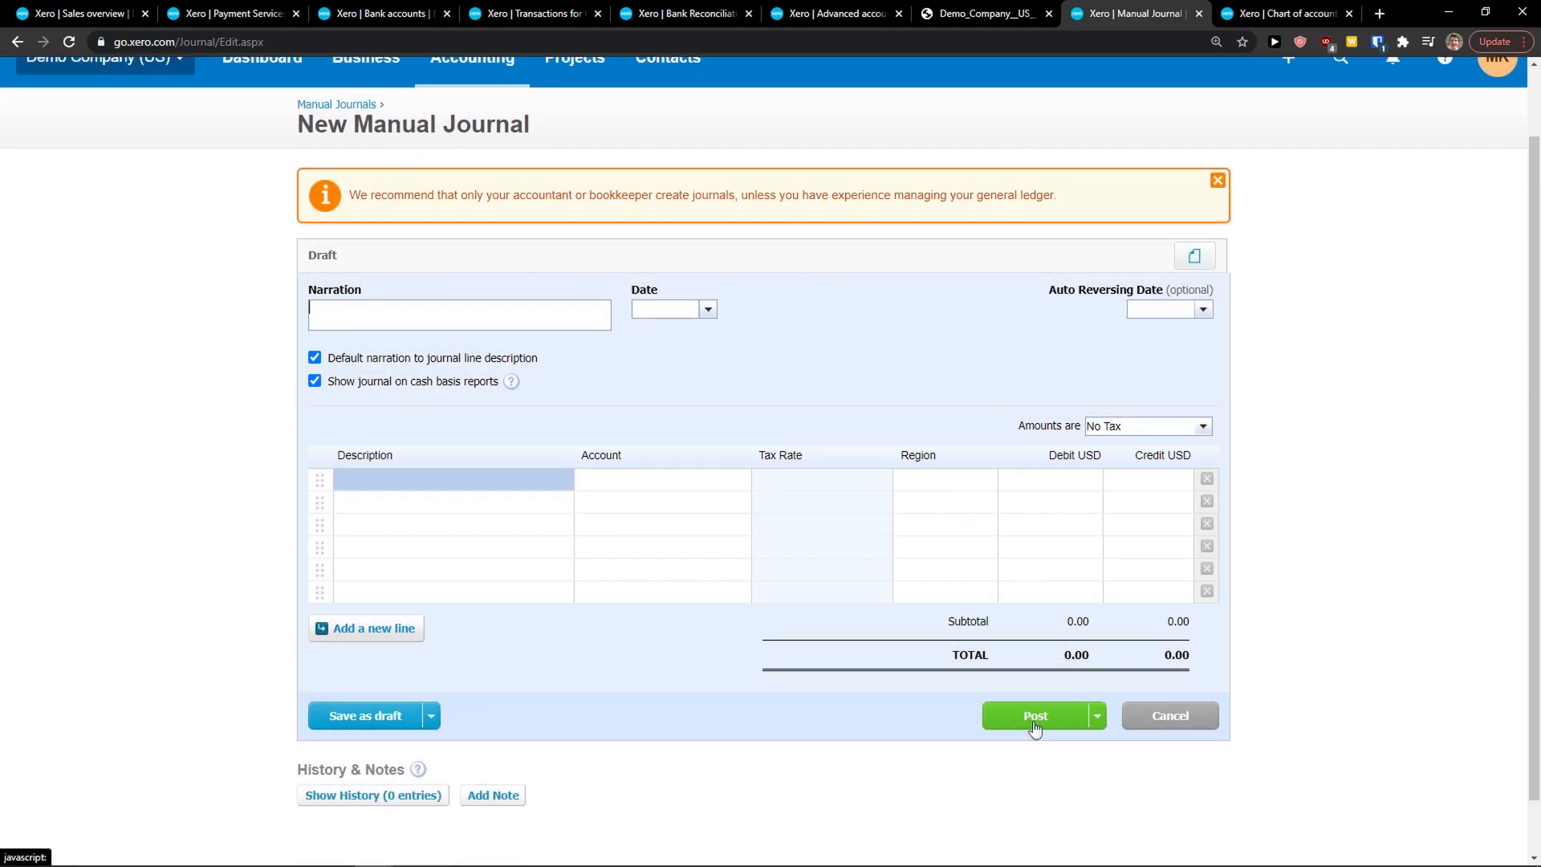
scroll(1037, 729, "up", 1)
left_click(1199, 14)
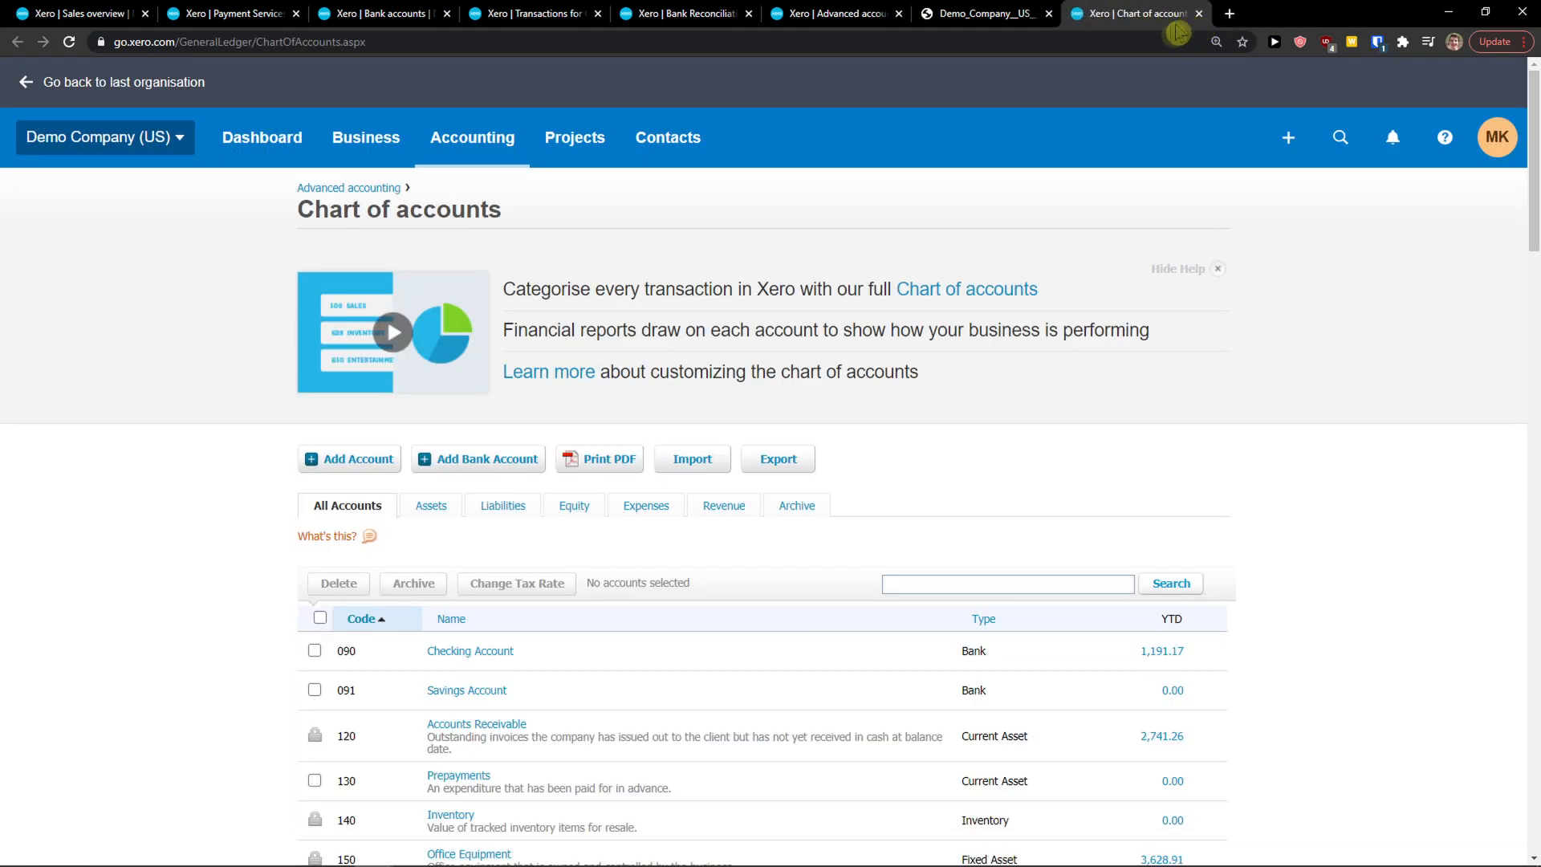
Look through the full chart of accounts and filter the list to equity accounts
scroll(971, 357, "down", 4)
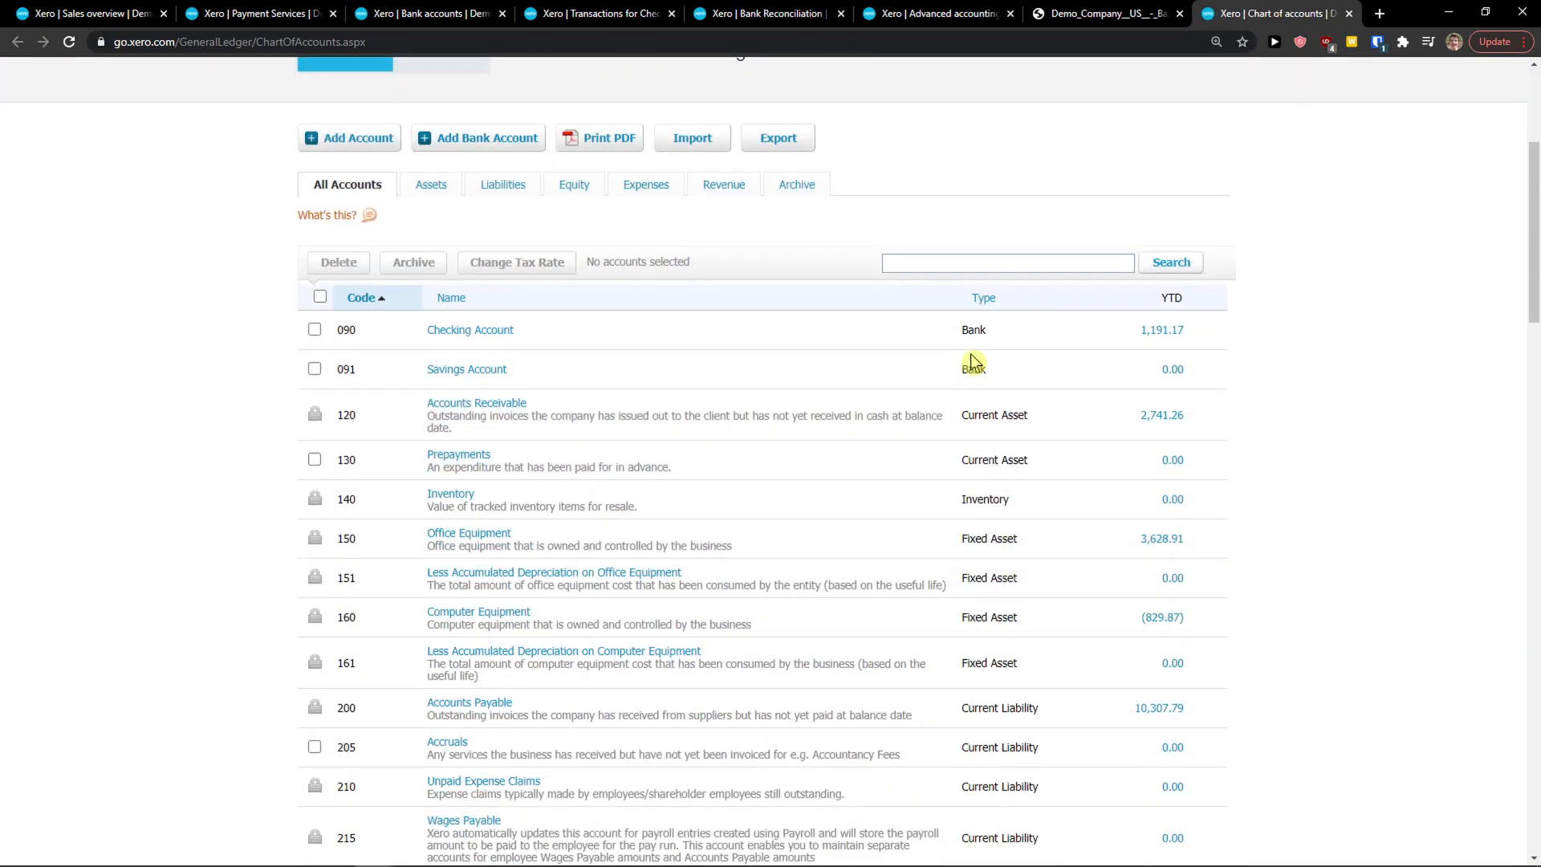
scroll(971, 363, "down", 13)
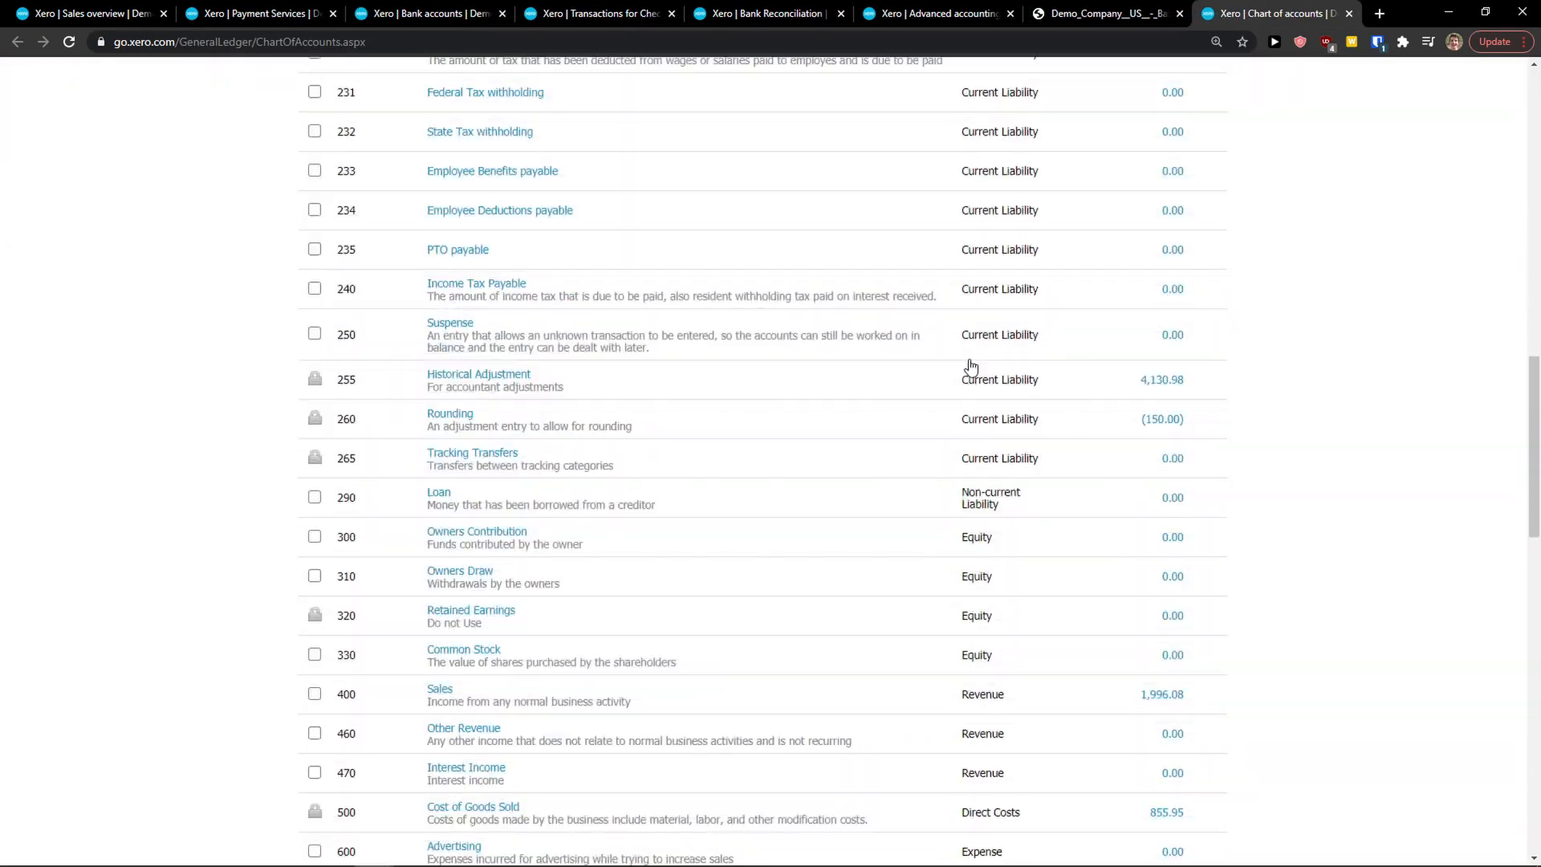
scroll(972, 366, "up", 17)
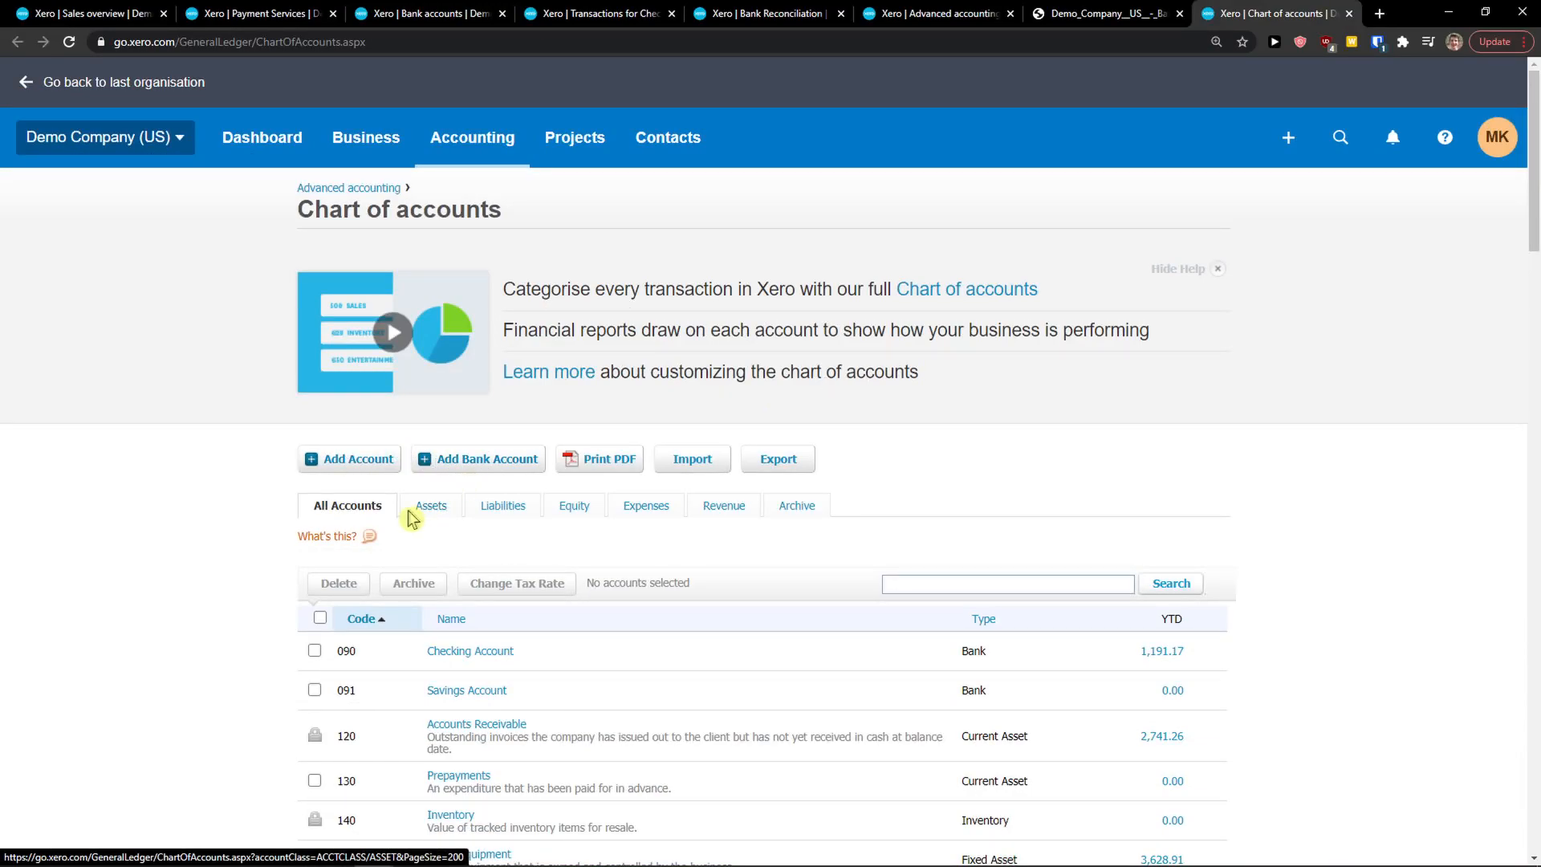
scroll(388, 452, "down", 1)
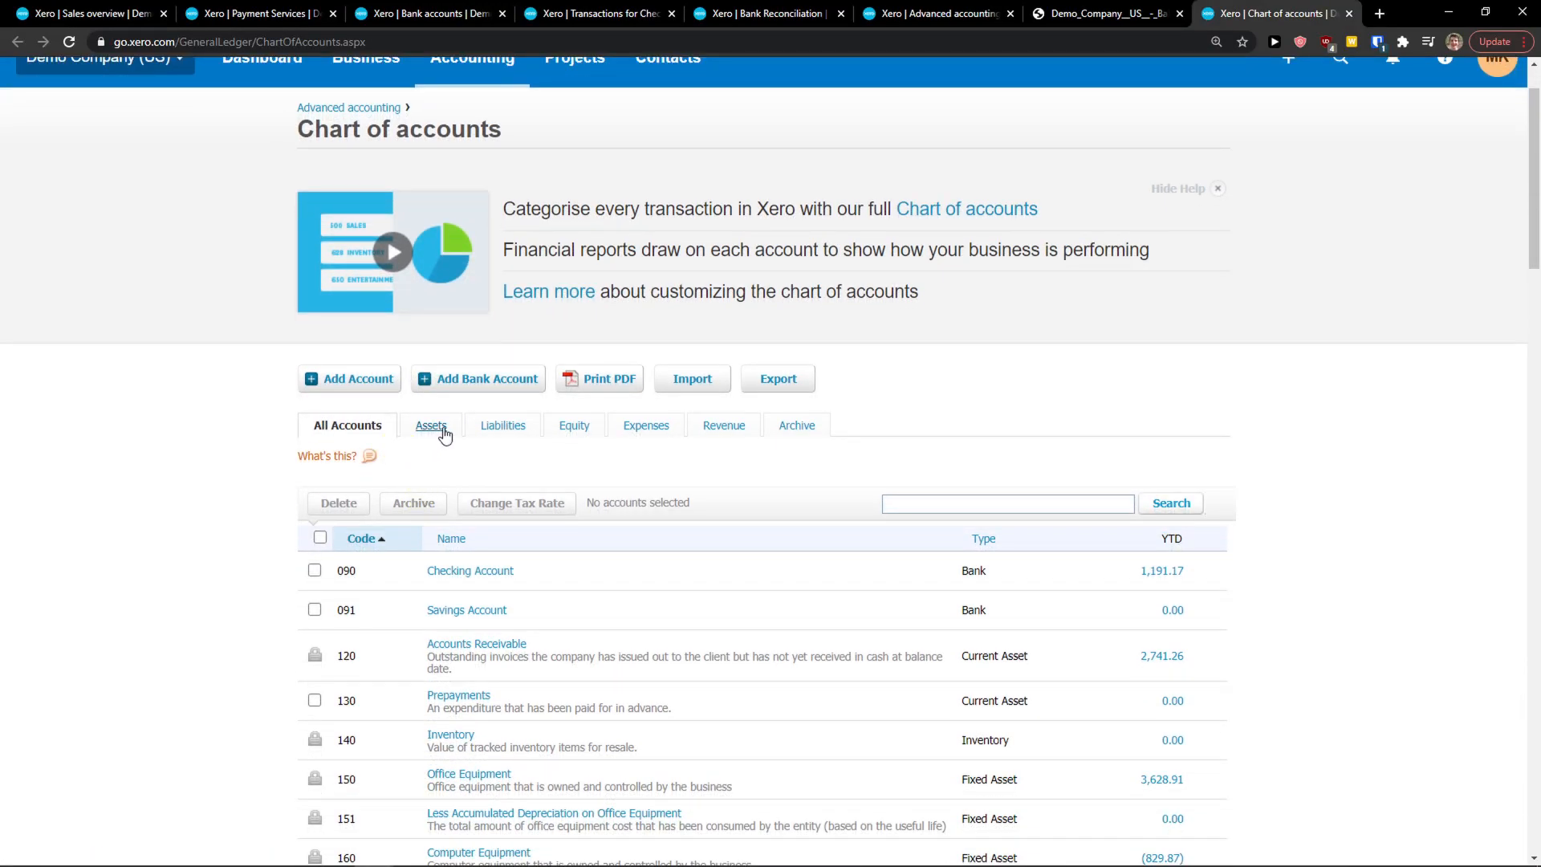
left_click(570, 432)
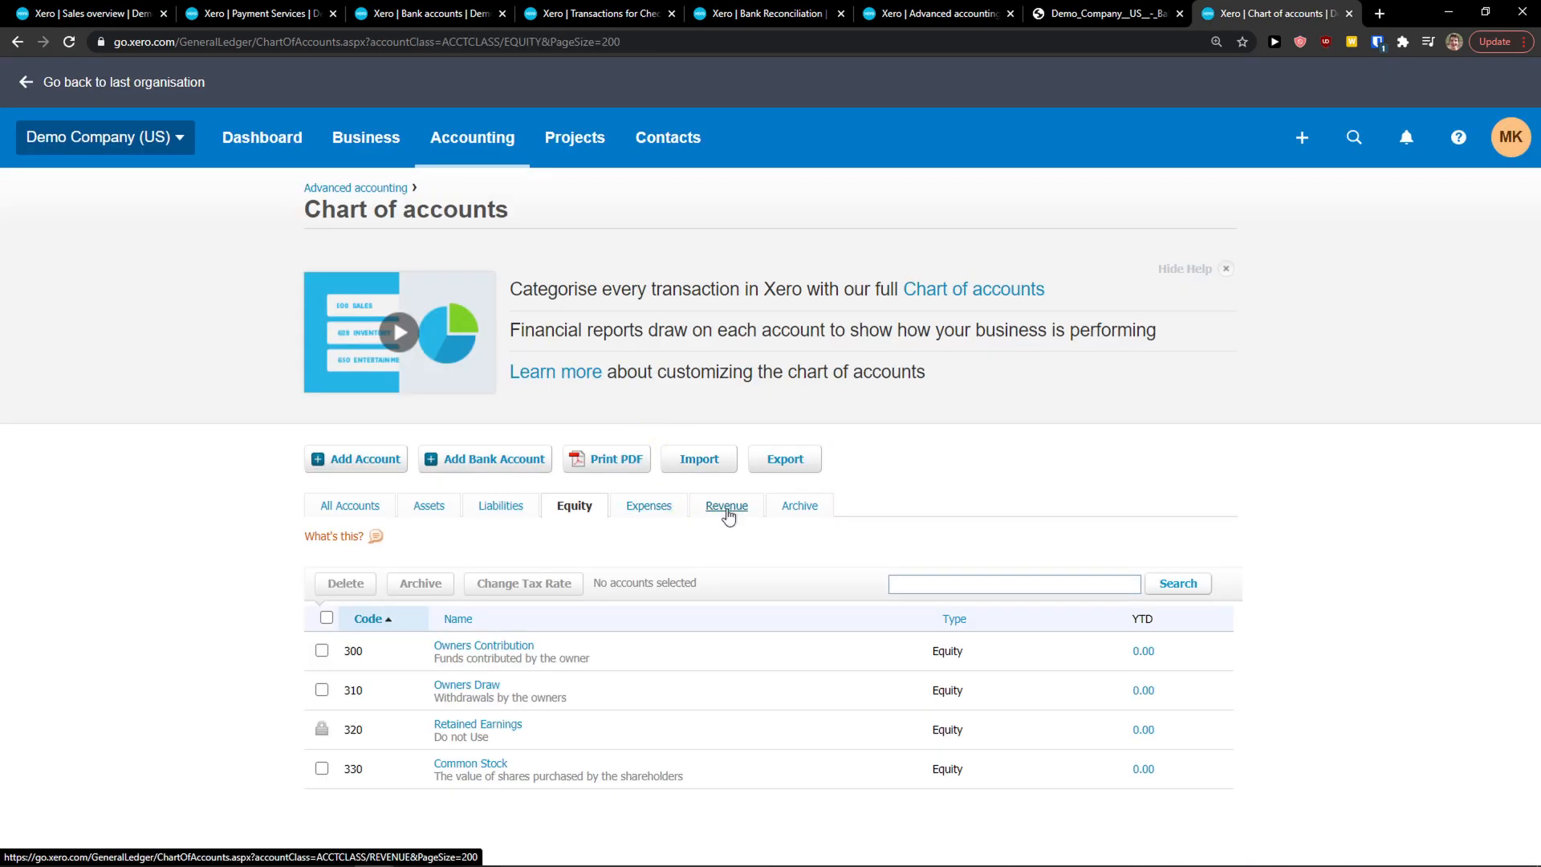
Look over the new account form and its account types, cancel it and list all accounts again
left_click(342, 470)
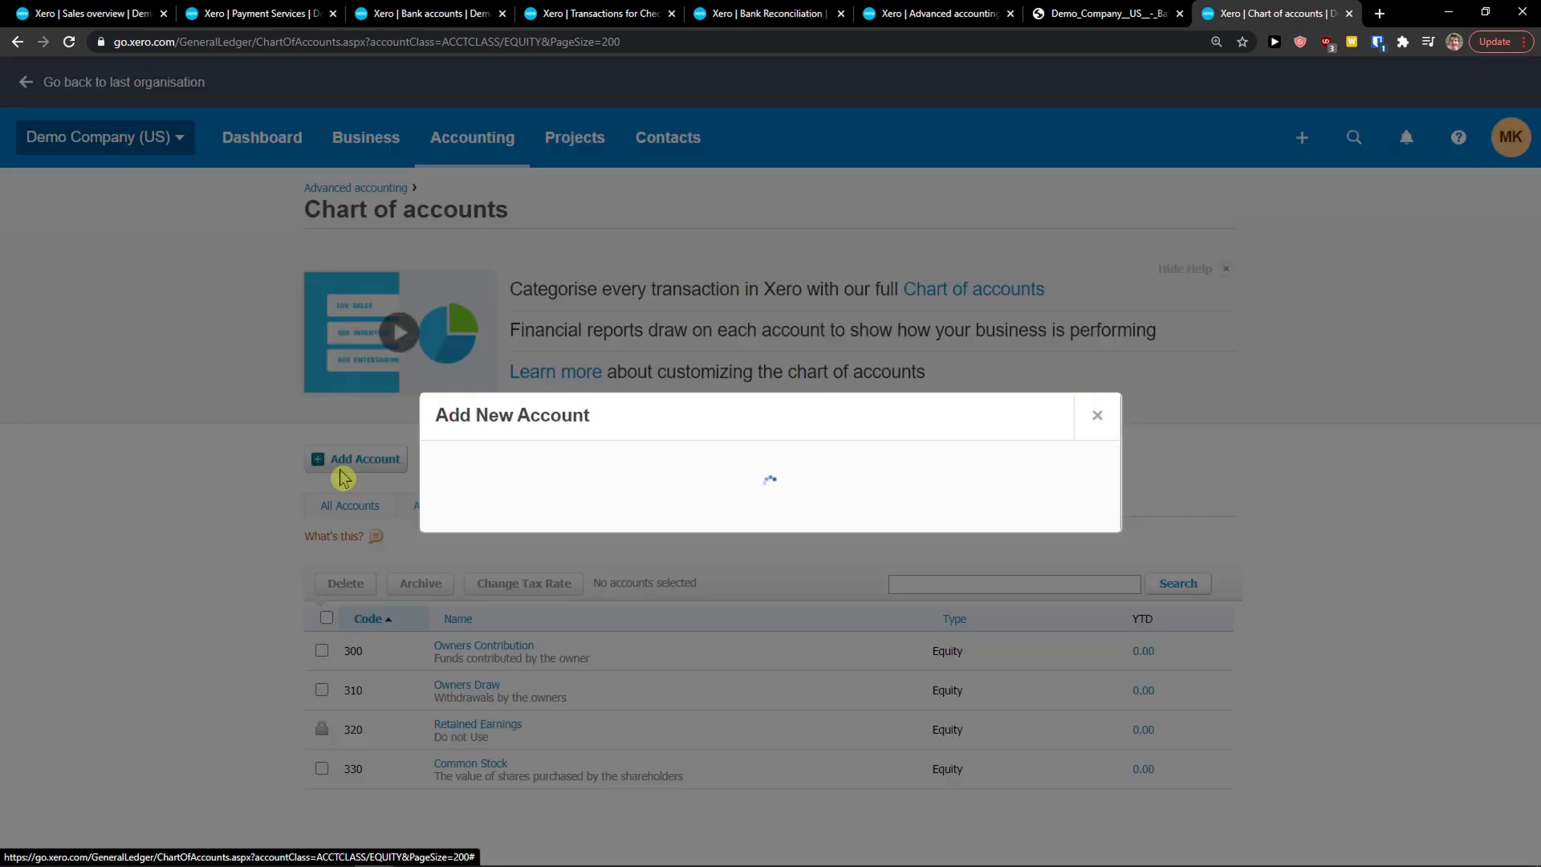
left_click(588, 299)
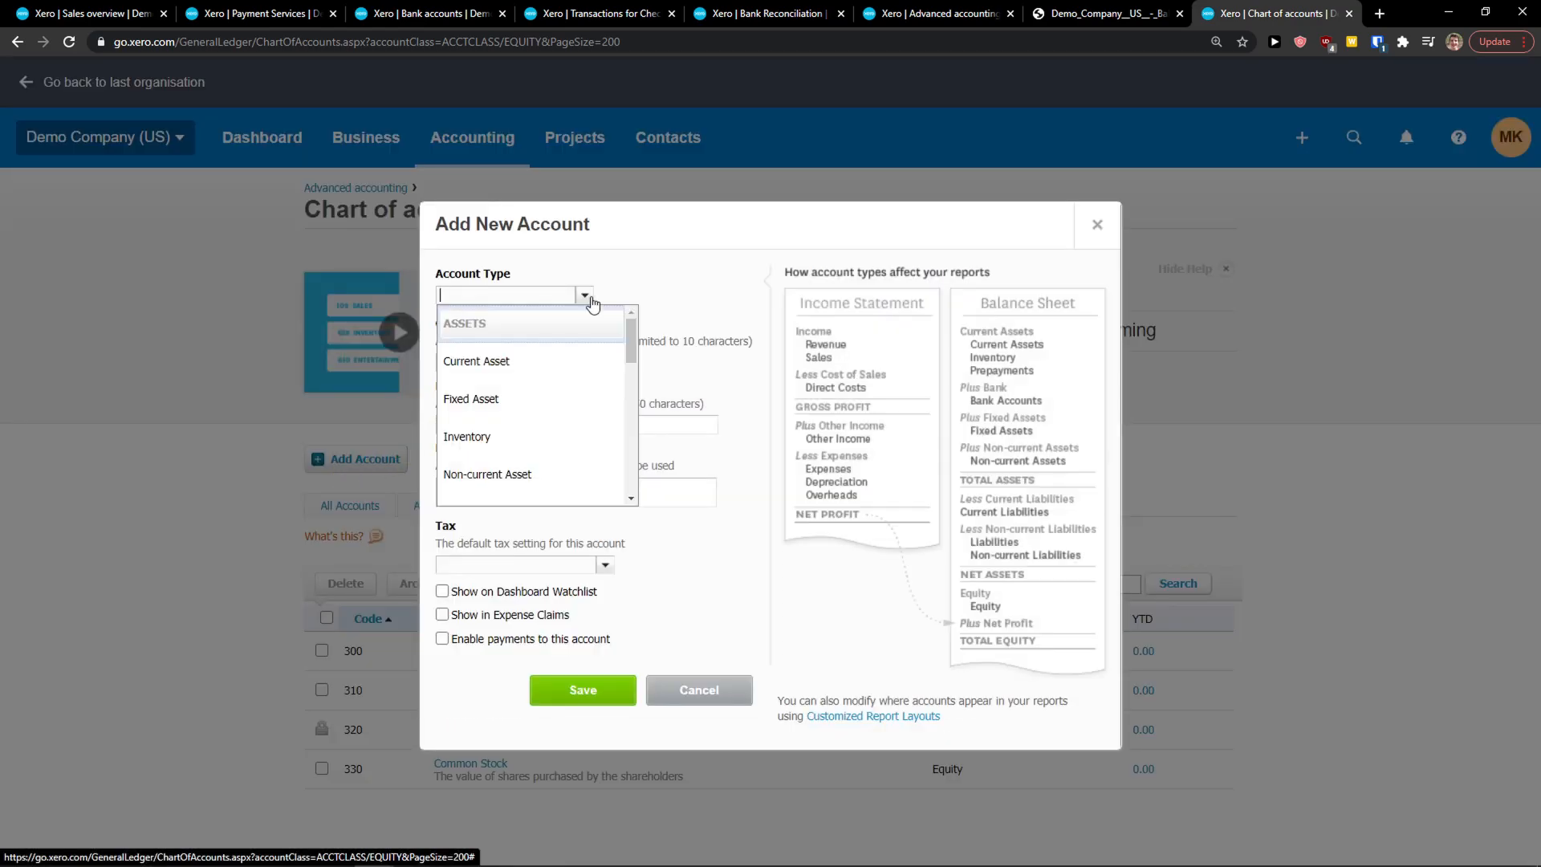
left_click(696, 355)
left_click(479, 425)
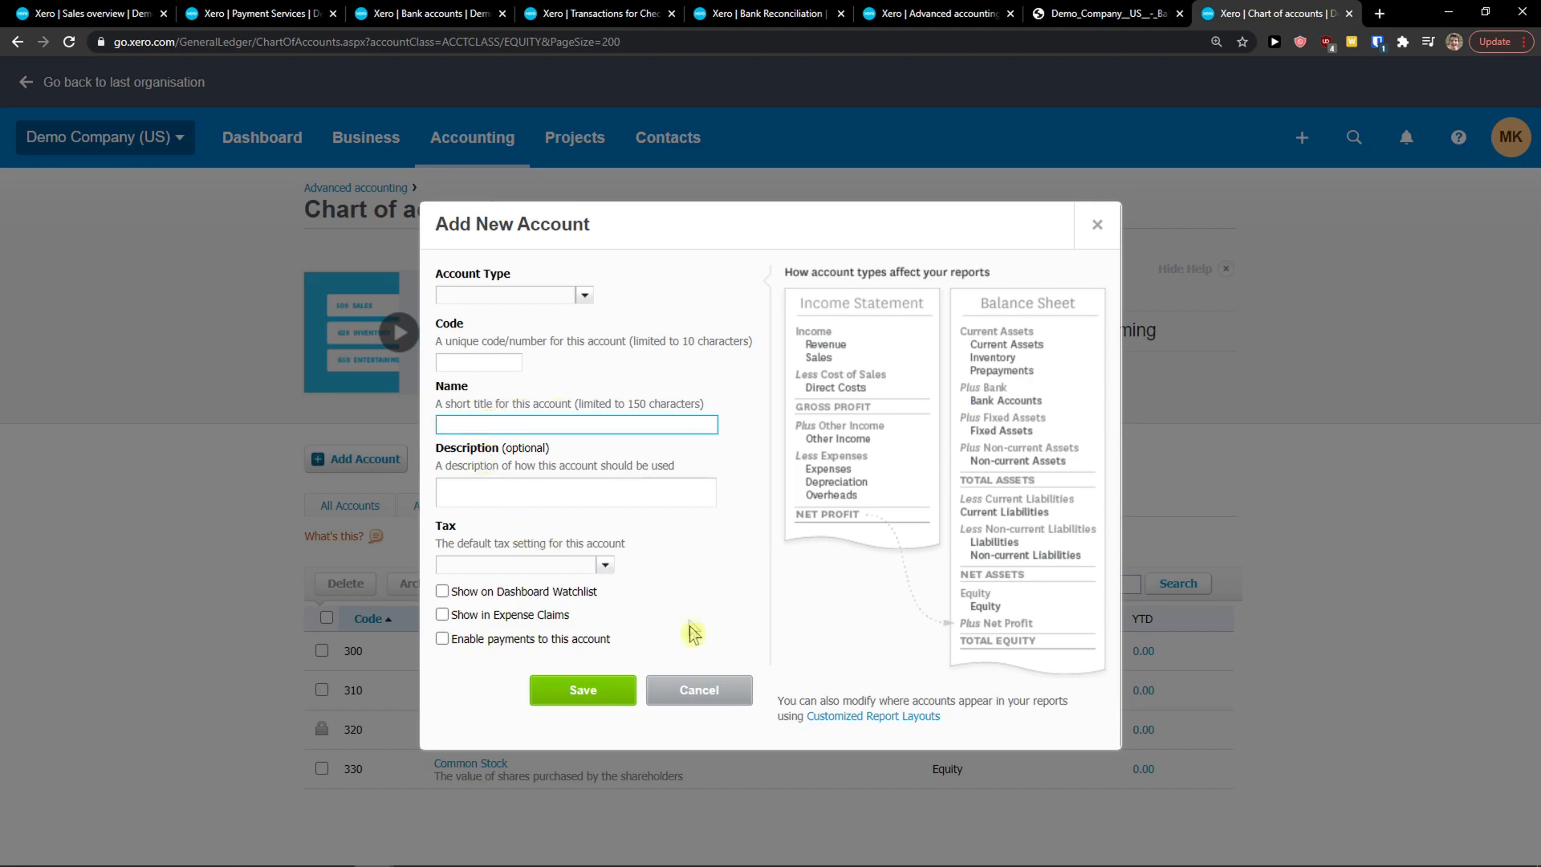
left_click(697, 692)
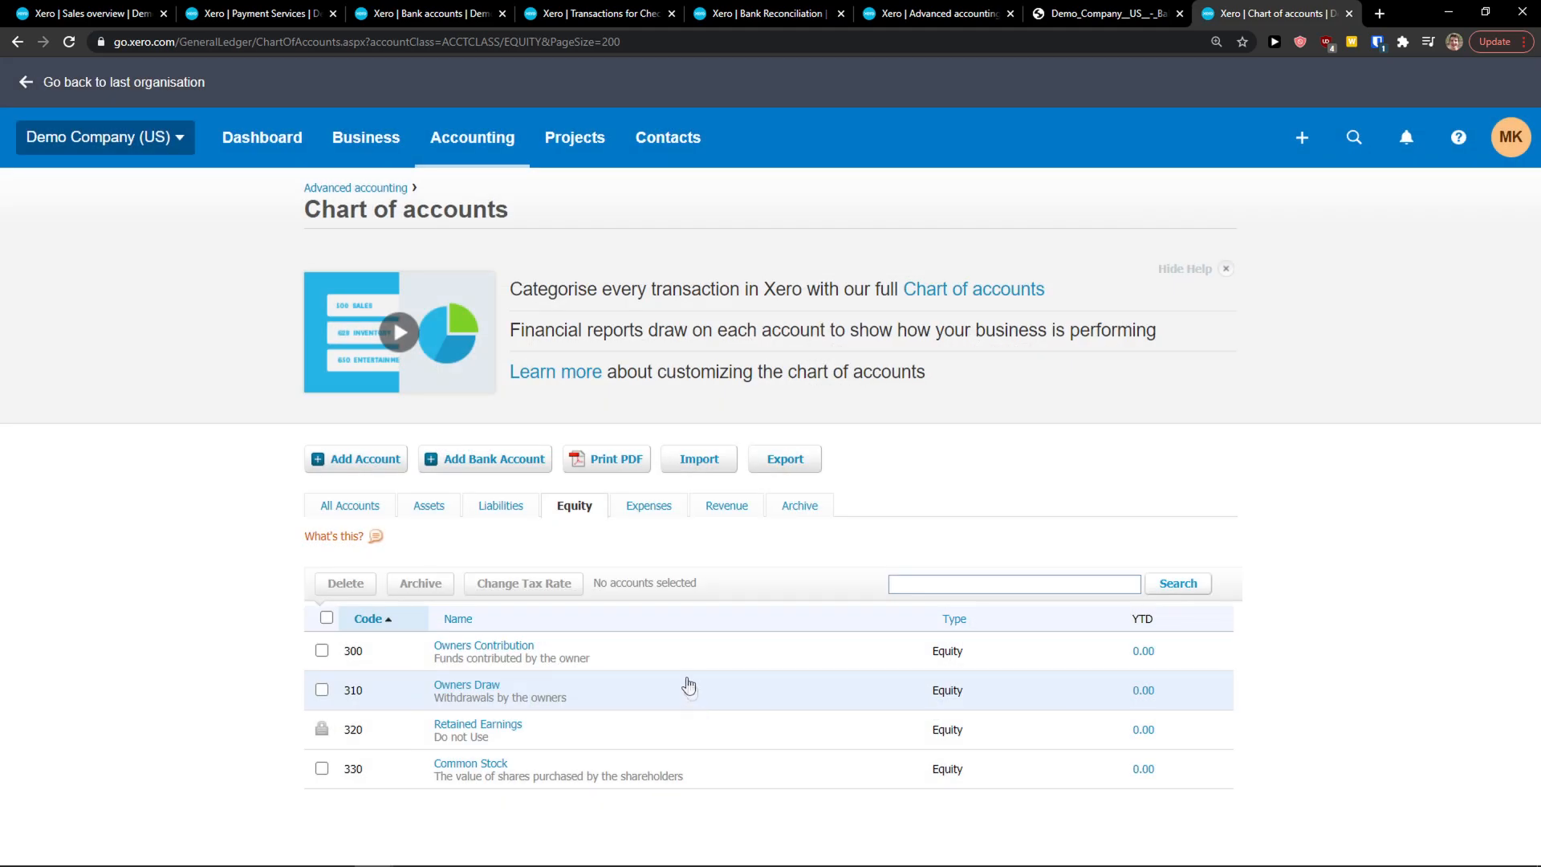
left_click(338, 516)
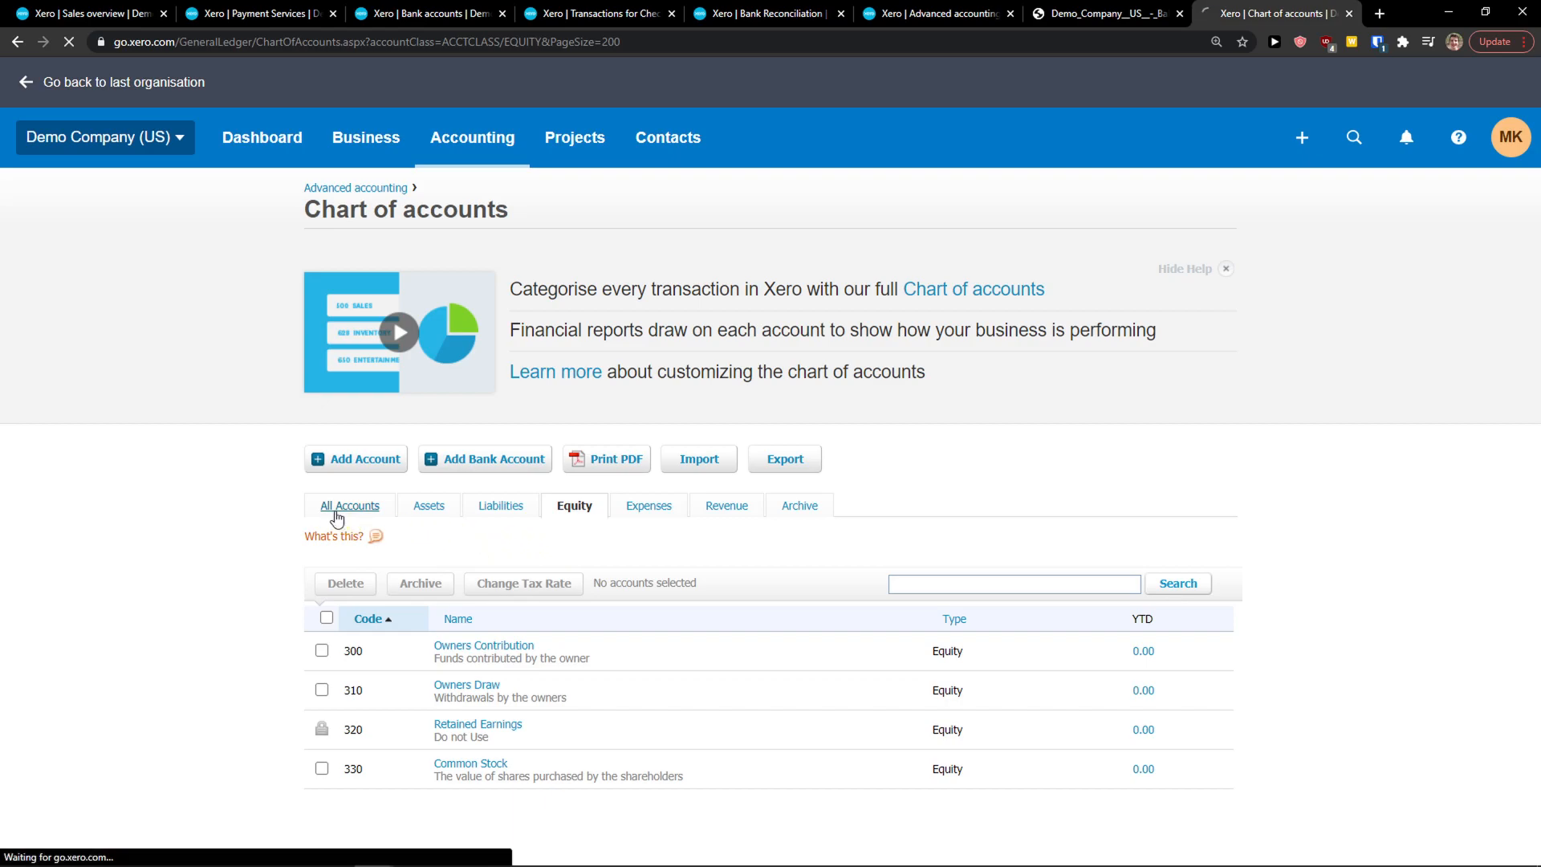
Open the Find and recode page and read its introduction on recoding transaction lines
left_click(488, 141)
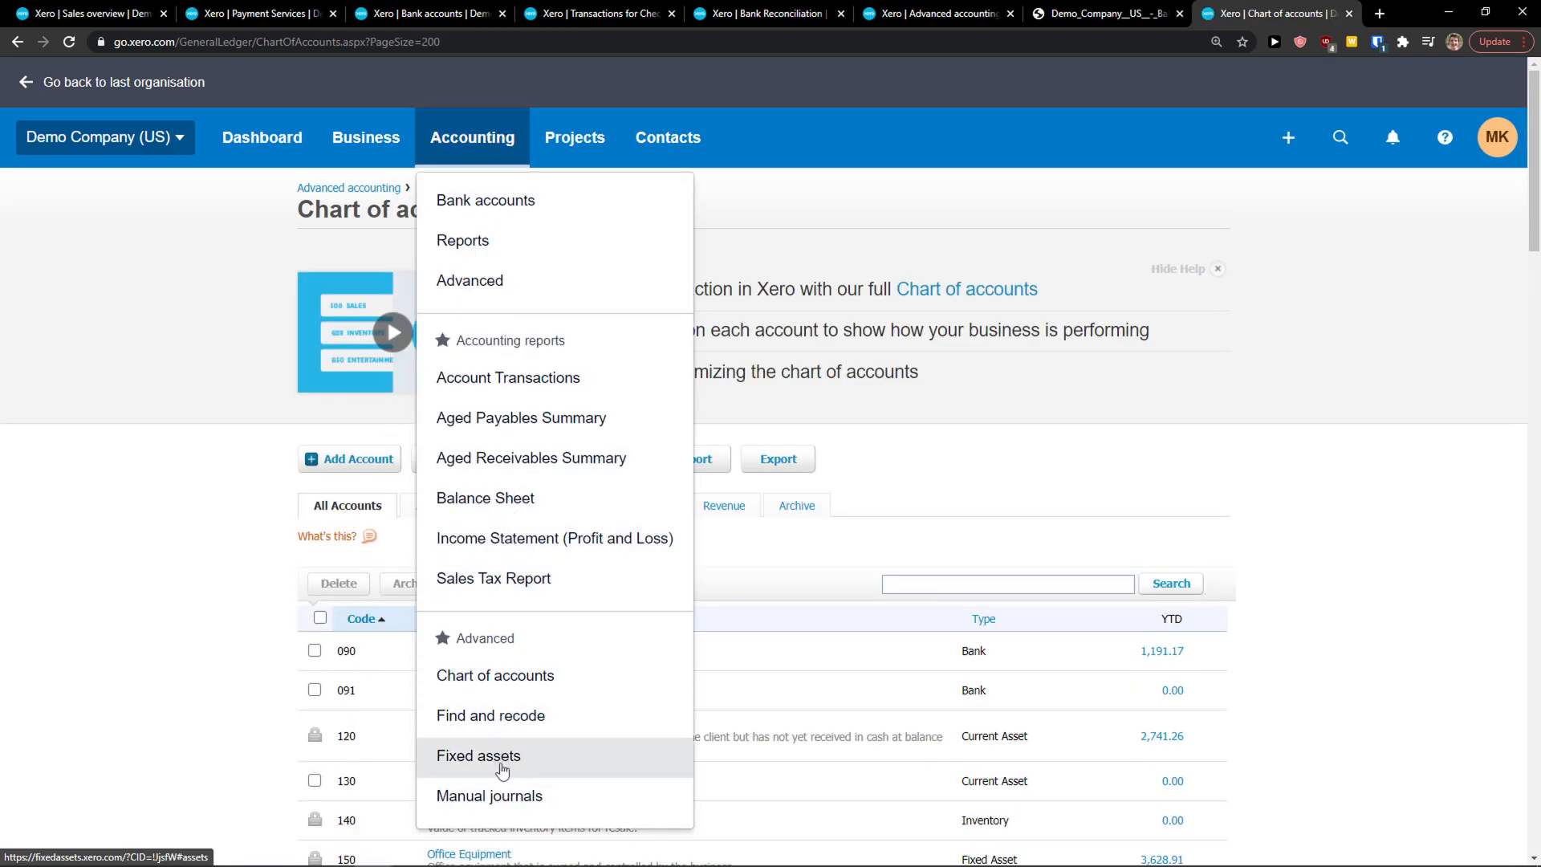
left_click(227, 641)
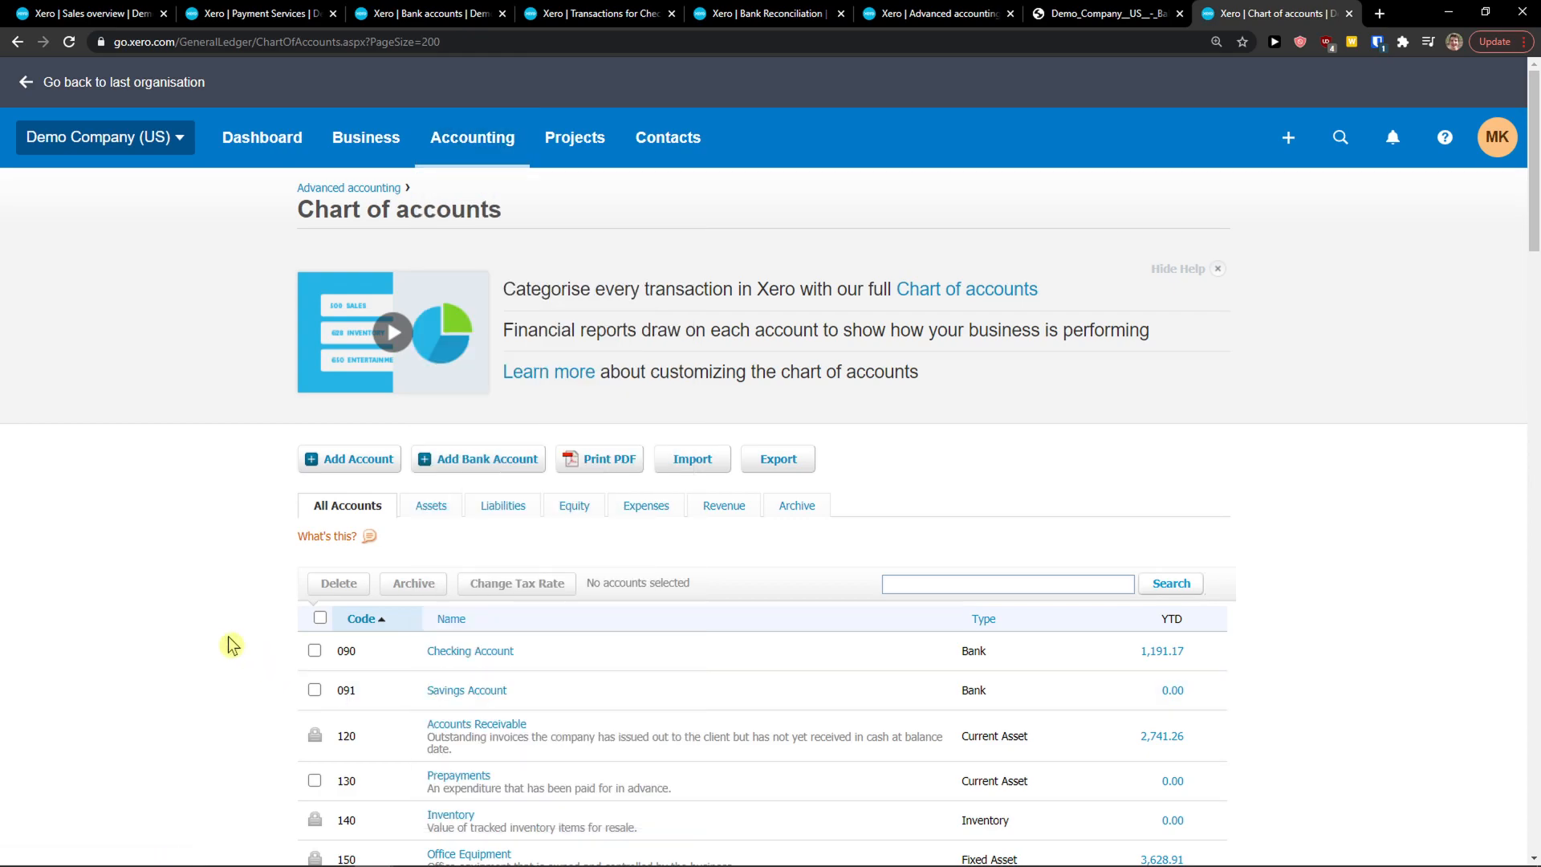
left_click(484, 141)
left_click(485, 712)
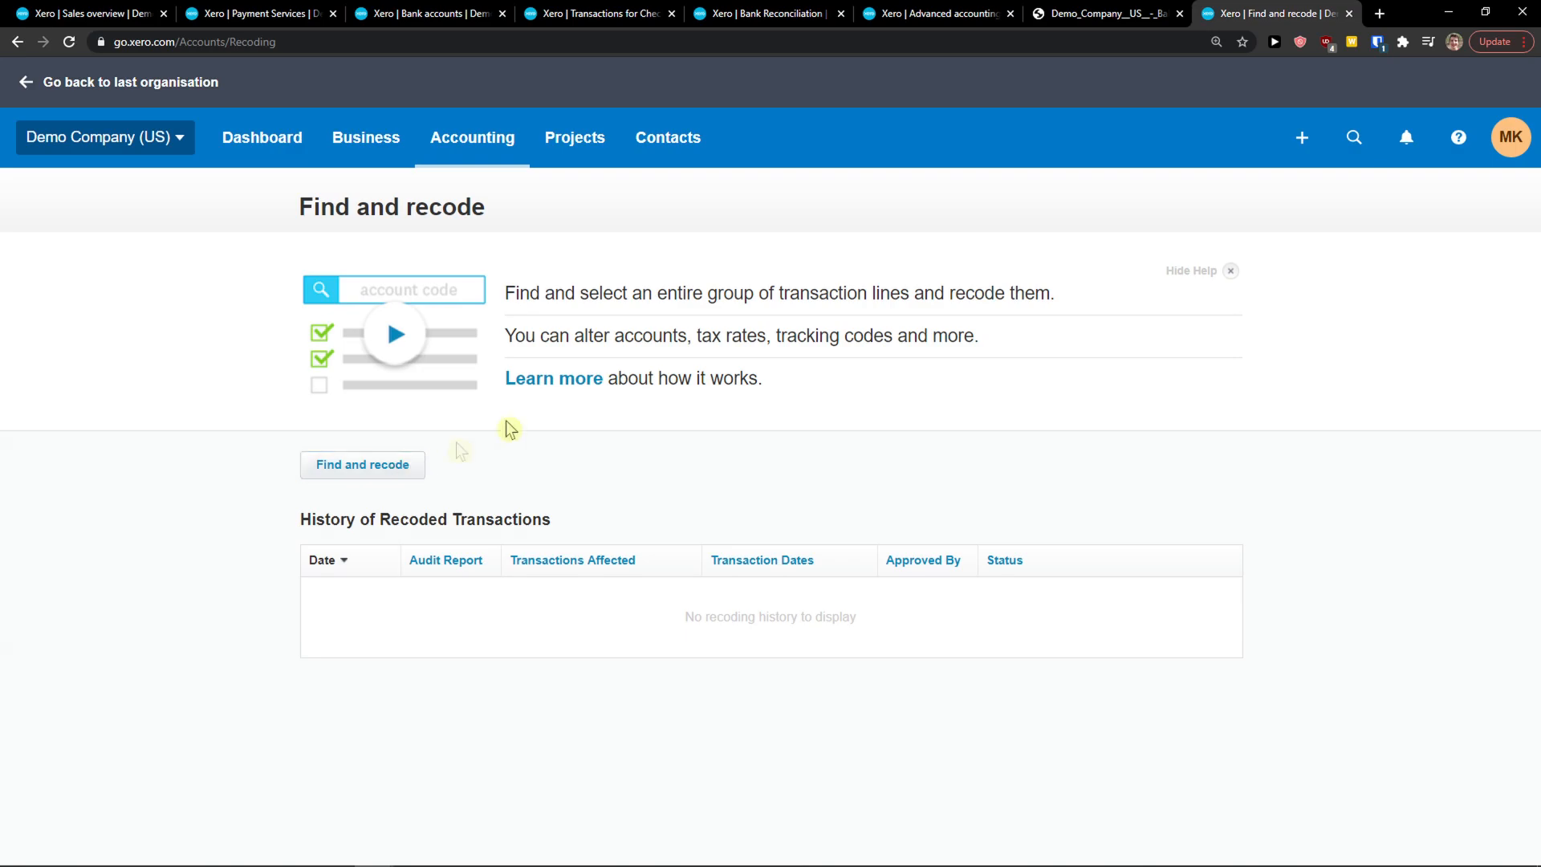
left_click_drag(590, 284, 835, 277)
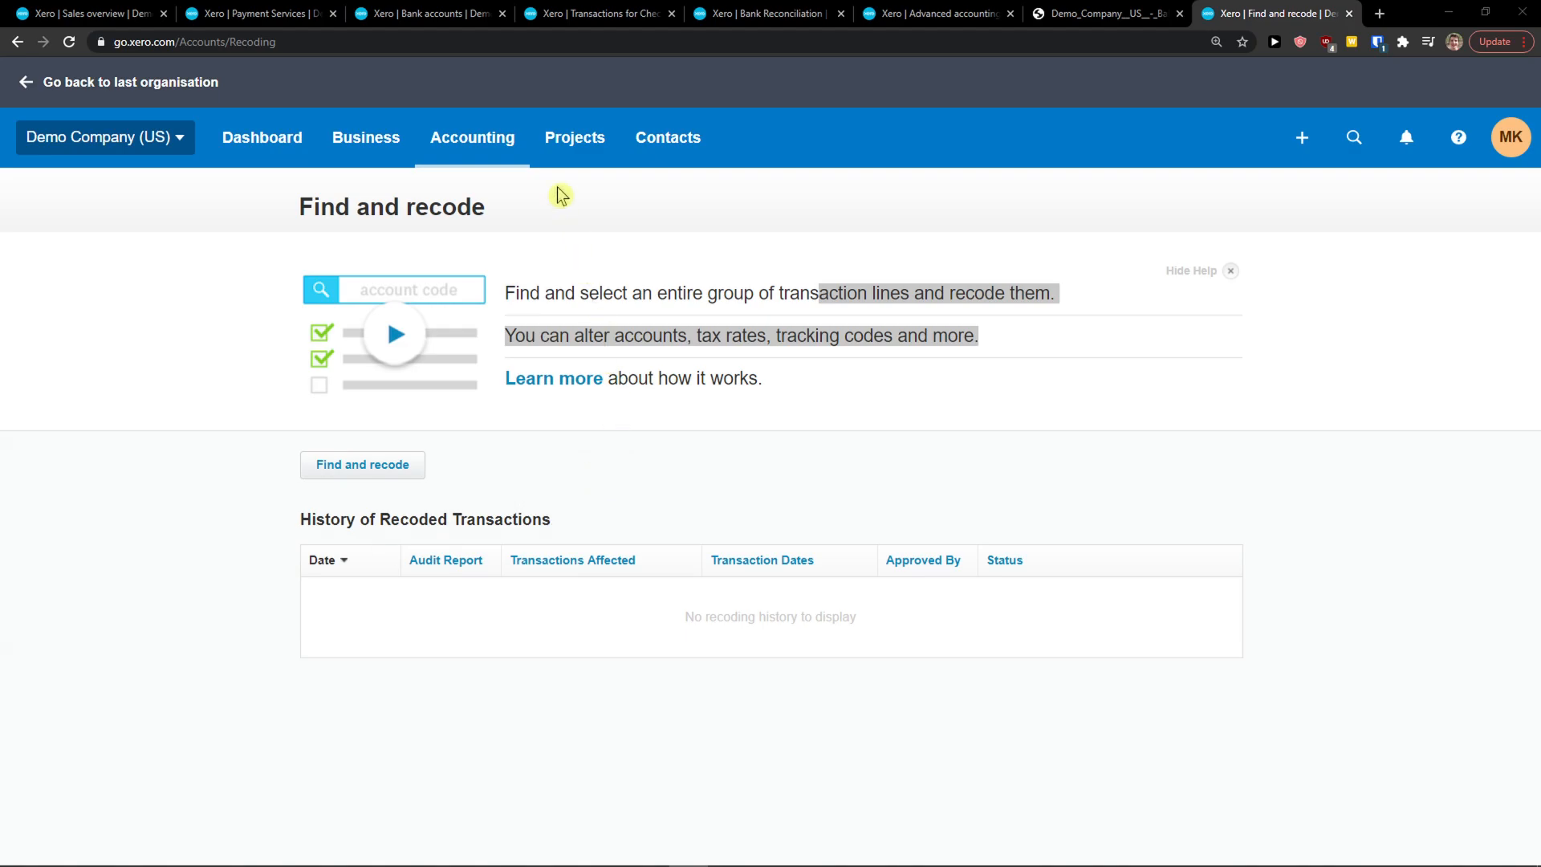
Open the all projects page and read through its introduction to running projects in Xero
left_click(566, 156)
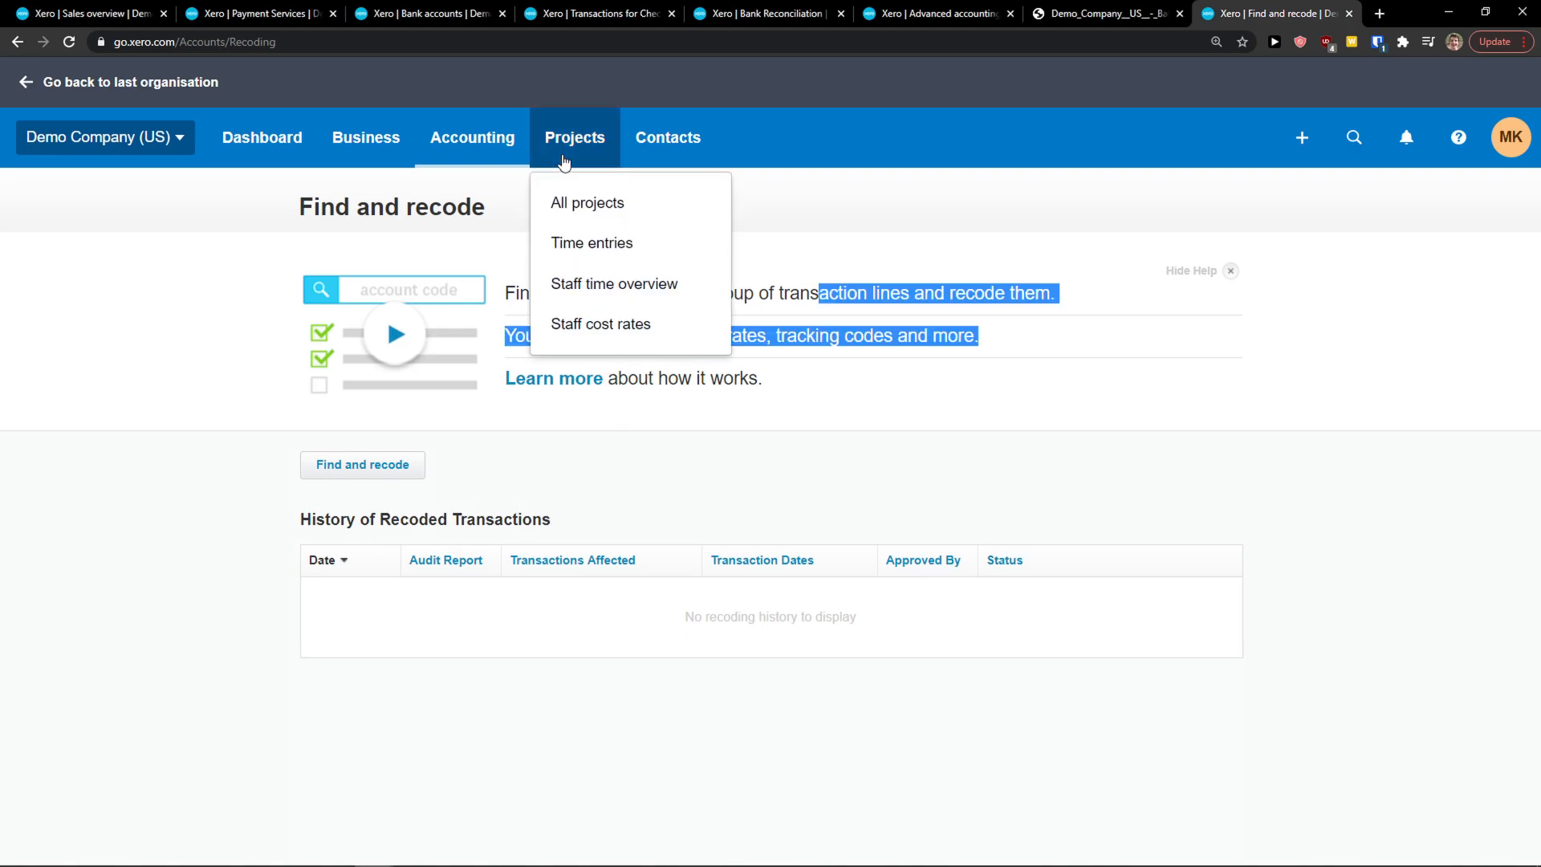
left_click(565, 204)
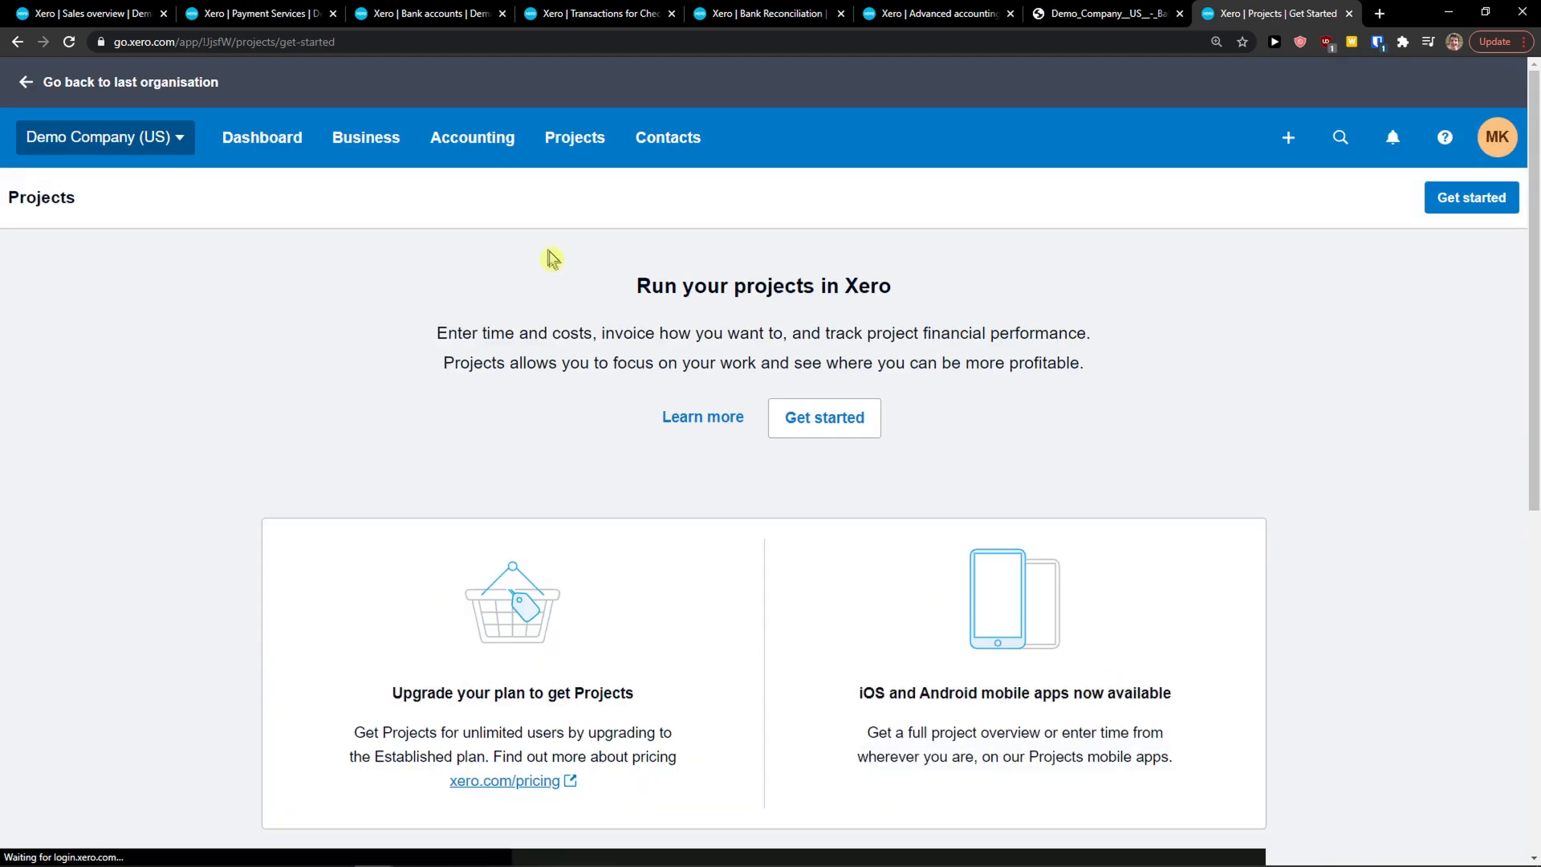
left_click_drag(467, 328, 1108, 348)
scroll(1110, 352, "down", 1)
scroll(1110, 352, "down", 6)
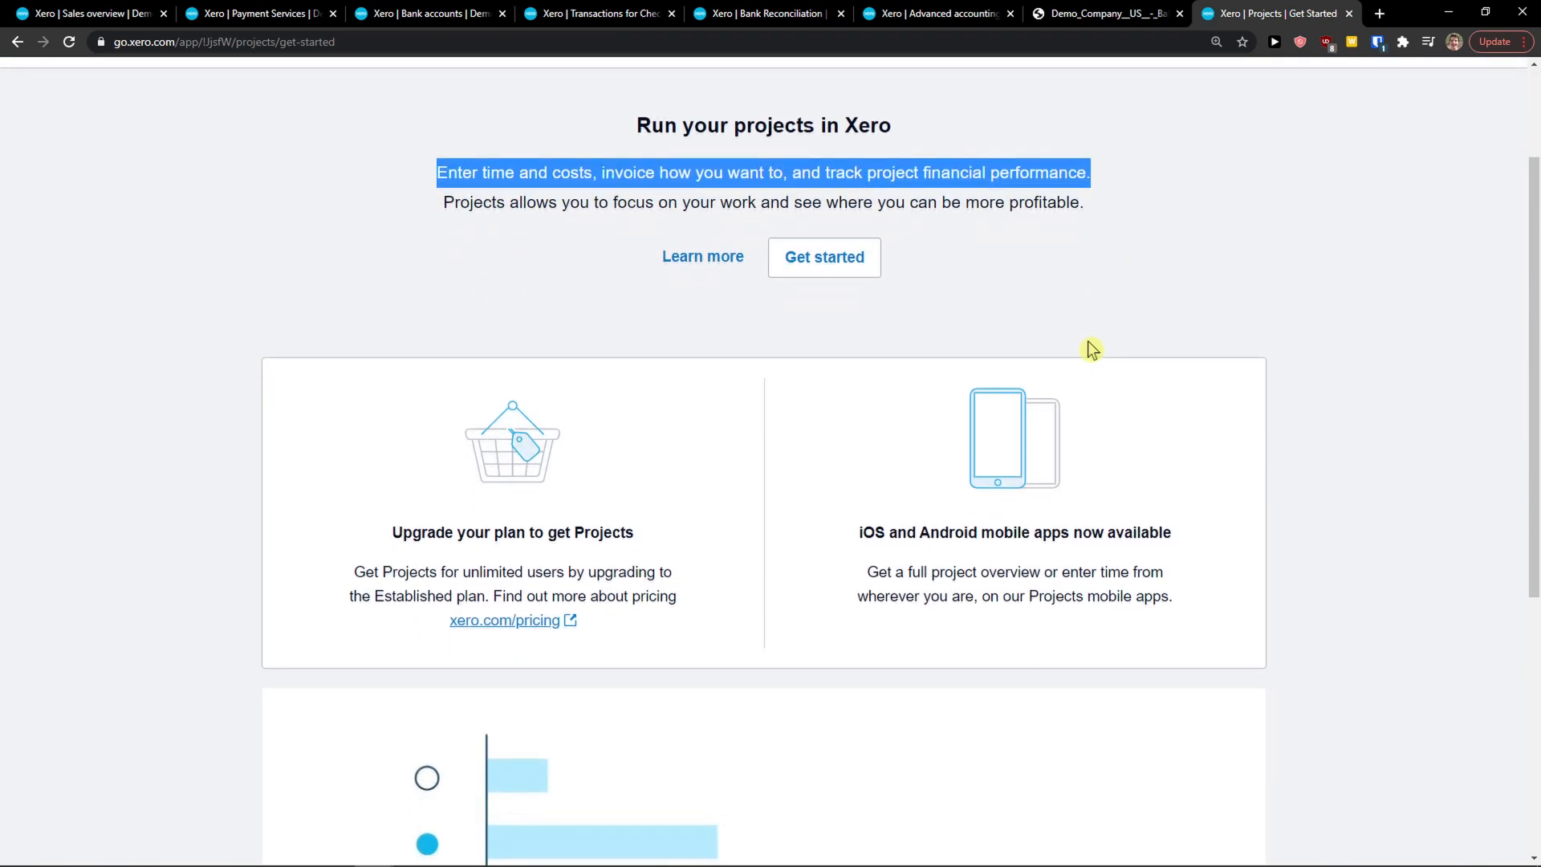
scroll(1054, 358, "up", 8)
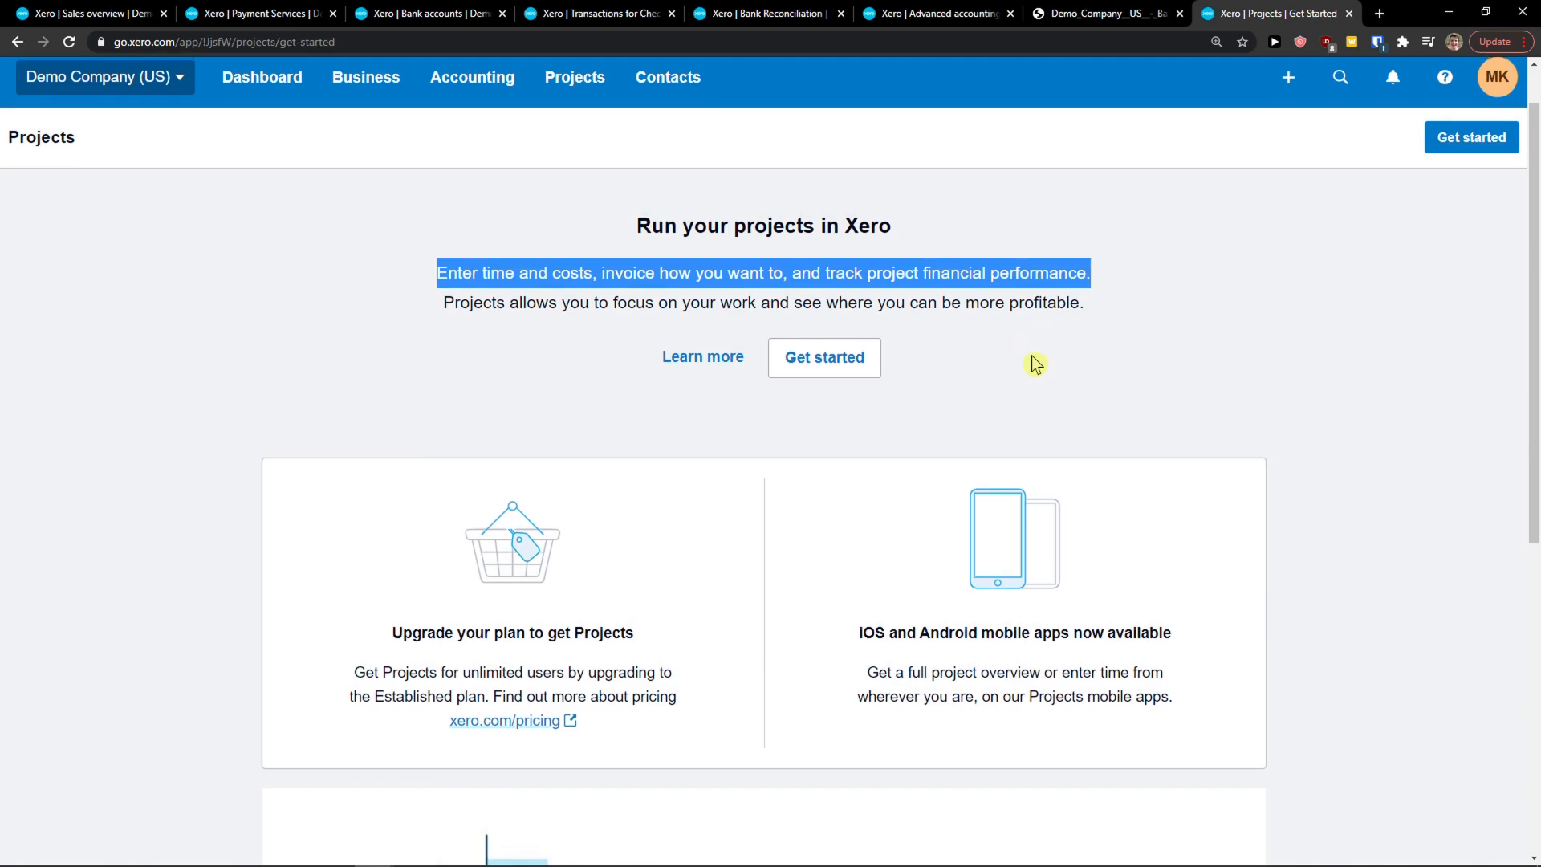
left_click(1088, 399)
Get started with the Projects feature to reach the list of in-progress projects
left_click(815, 422)
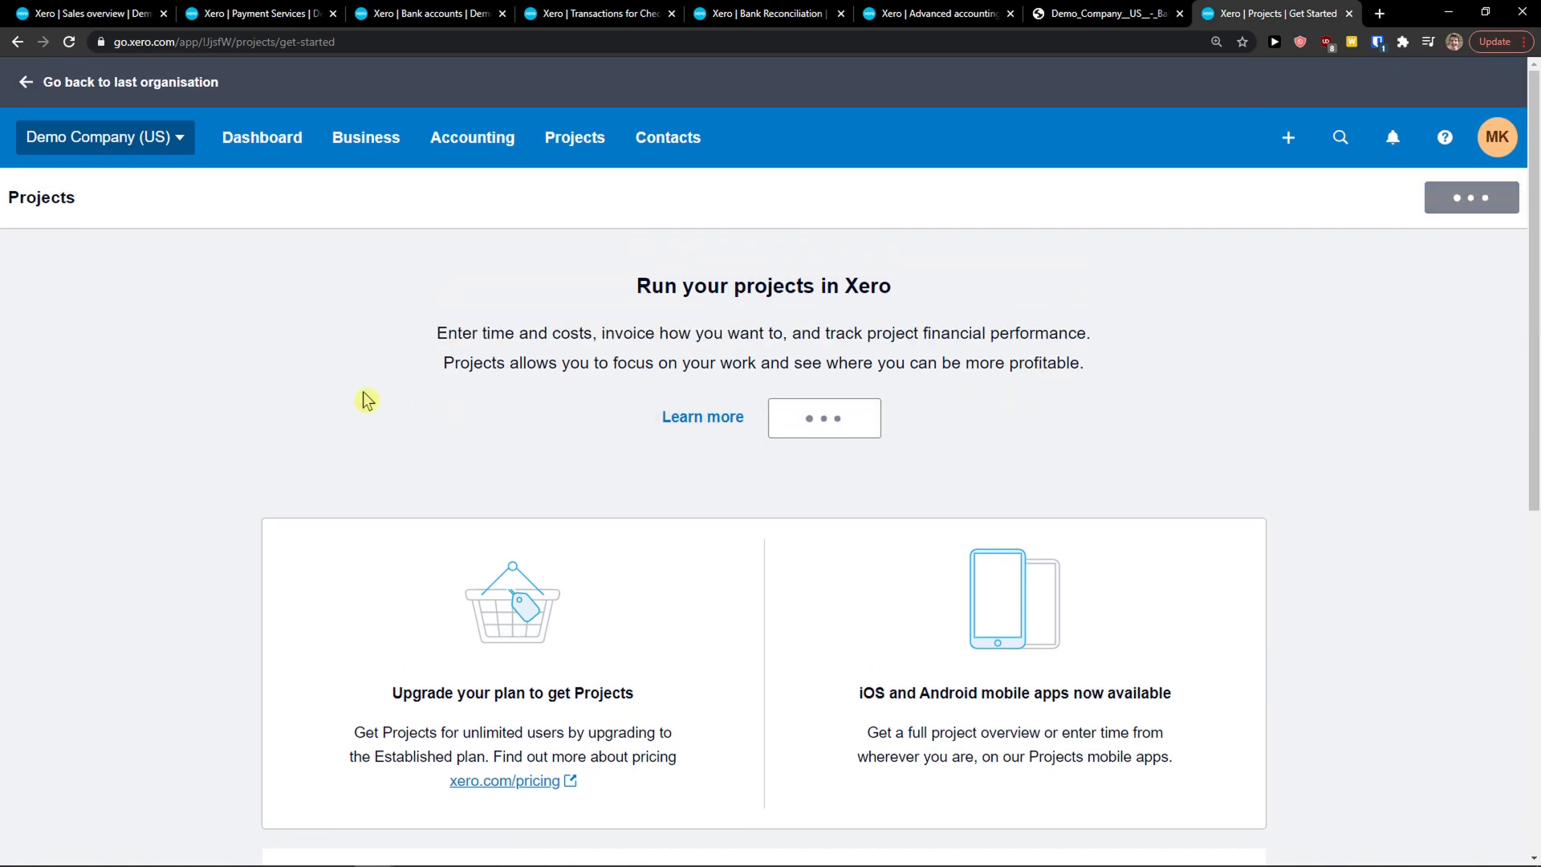
left_click(1469, 139)
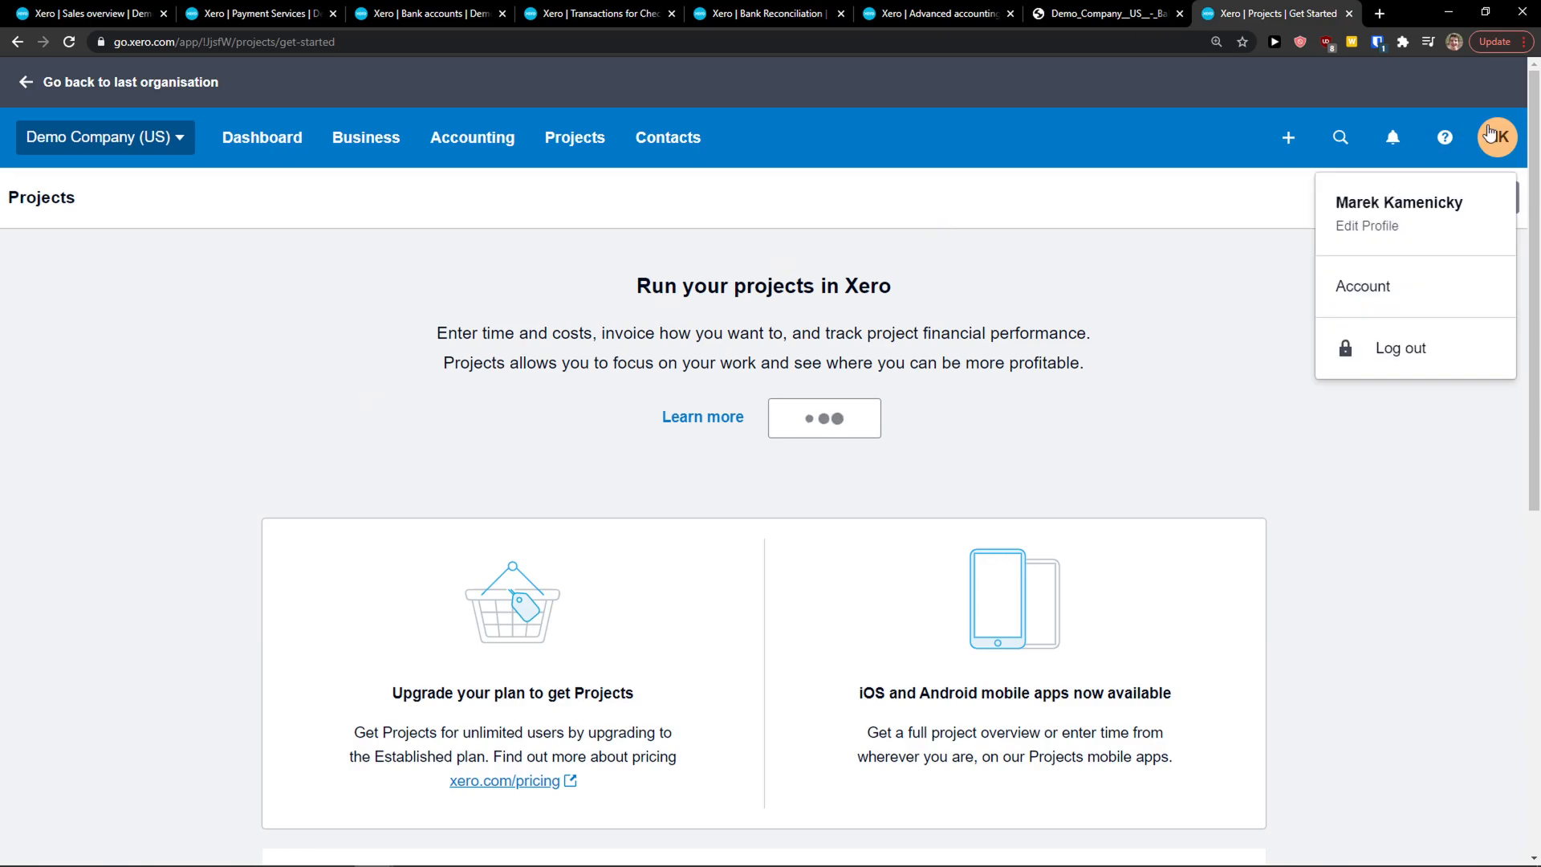
left_click(143, 397)
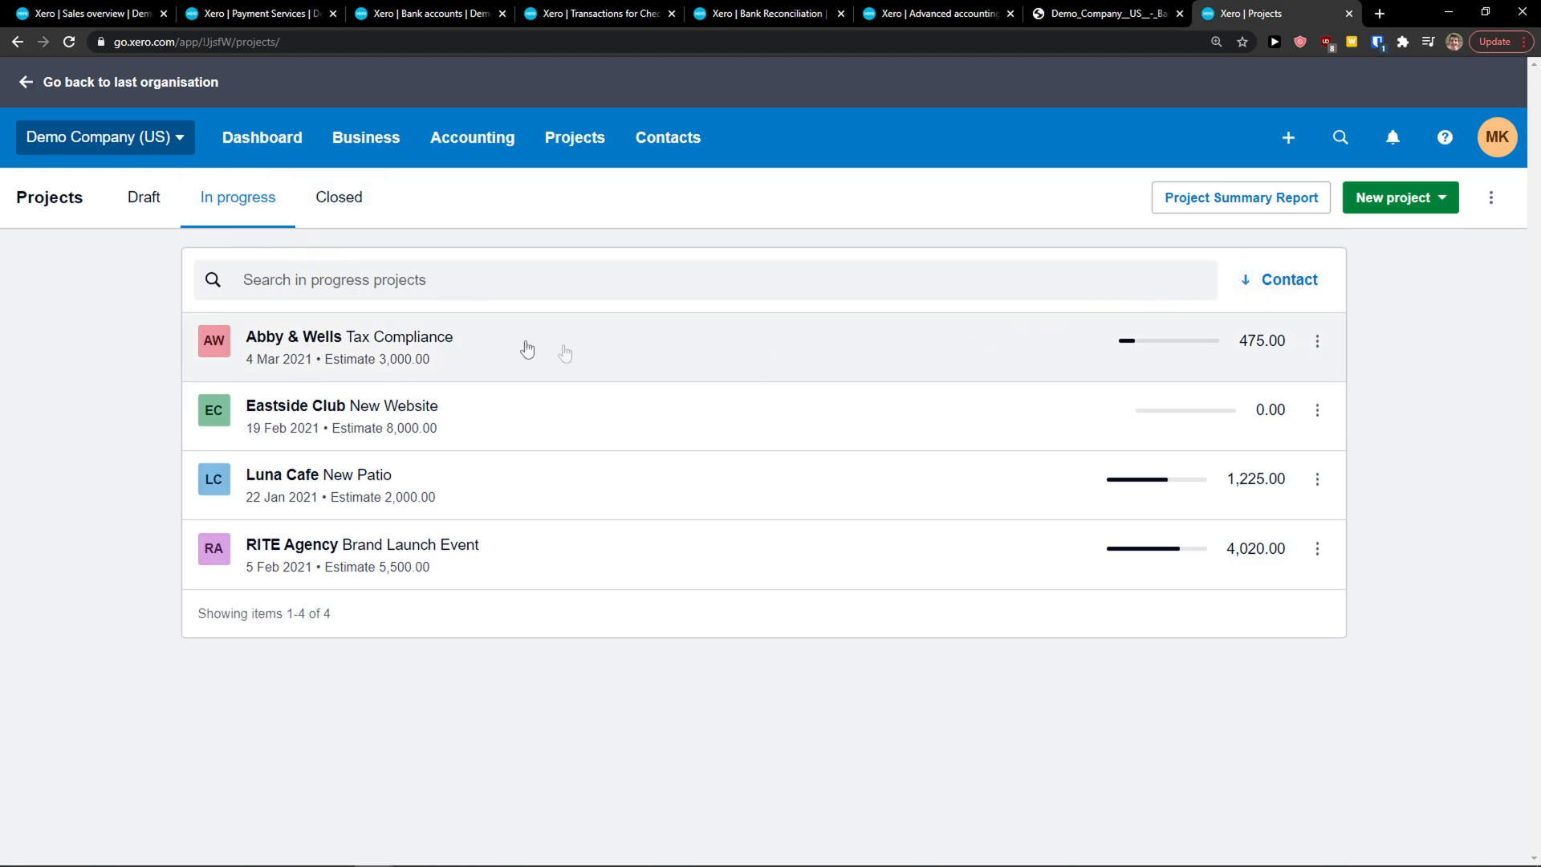
Open the Abby & Wells Tax Compliance project and review its estimate, deadline, tasks and expenses
left_click(464, 343)
scroll(473, 344, "down", 2)
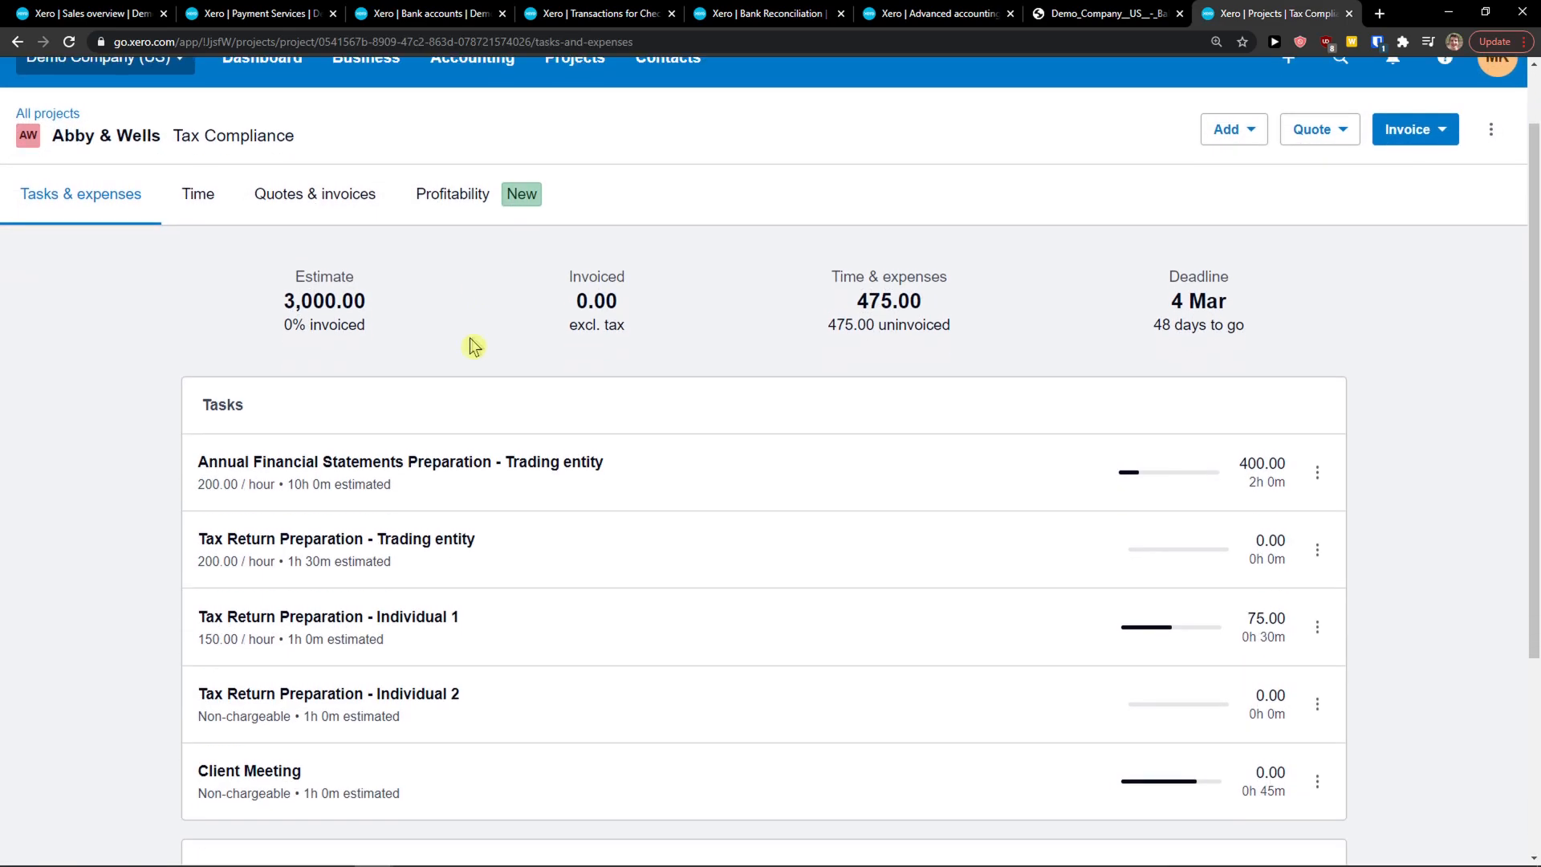
scroll(545, 410, "up", 2)
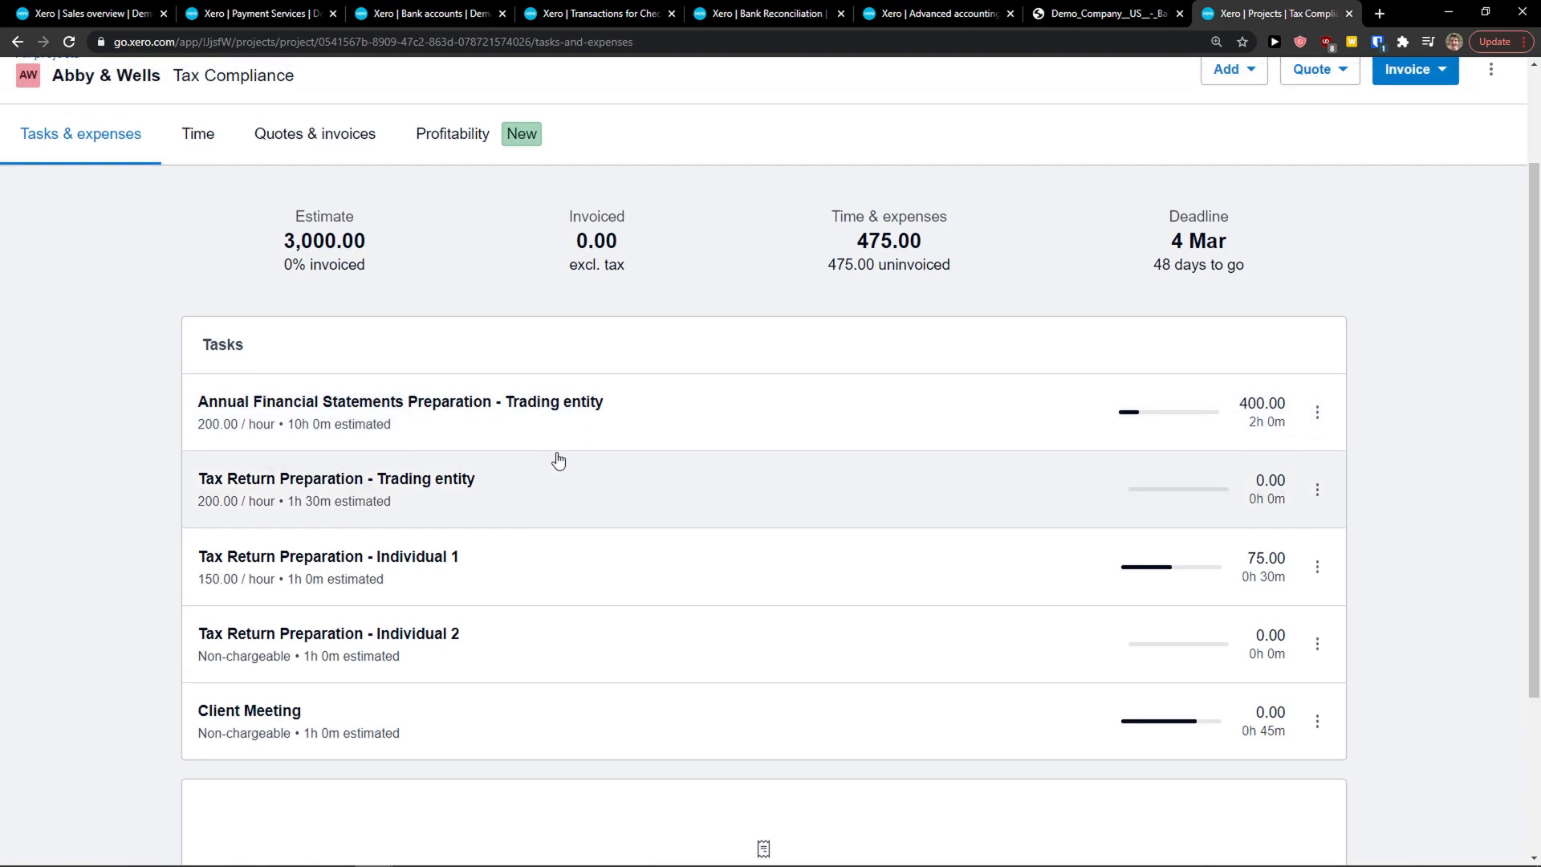
scroll(682, 389, "down", 2)
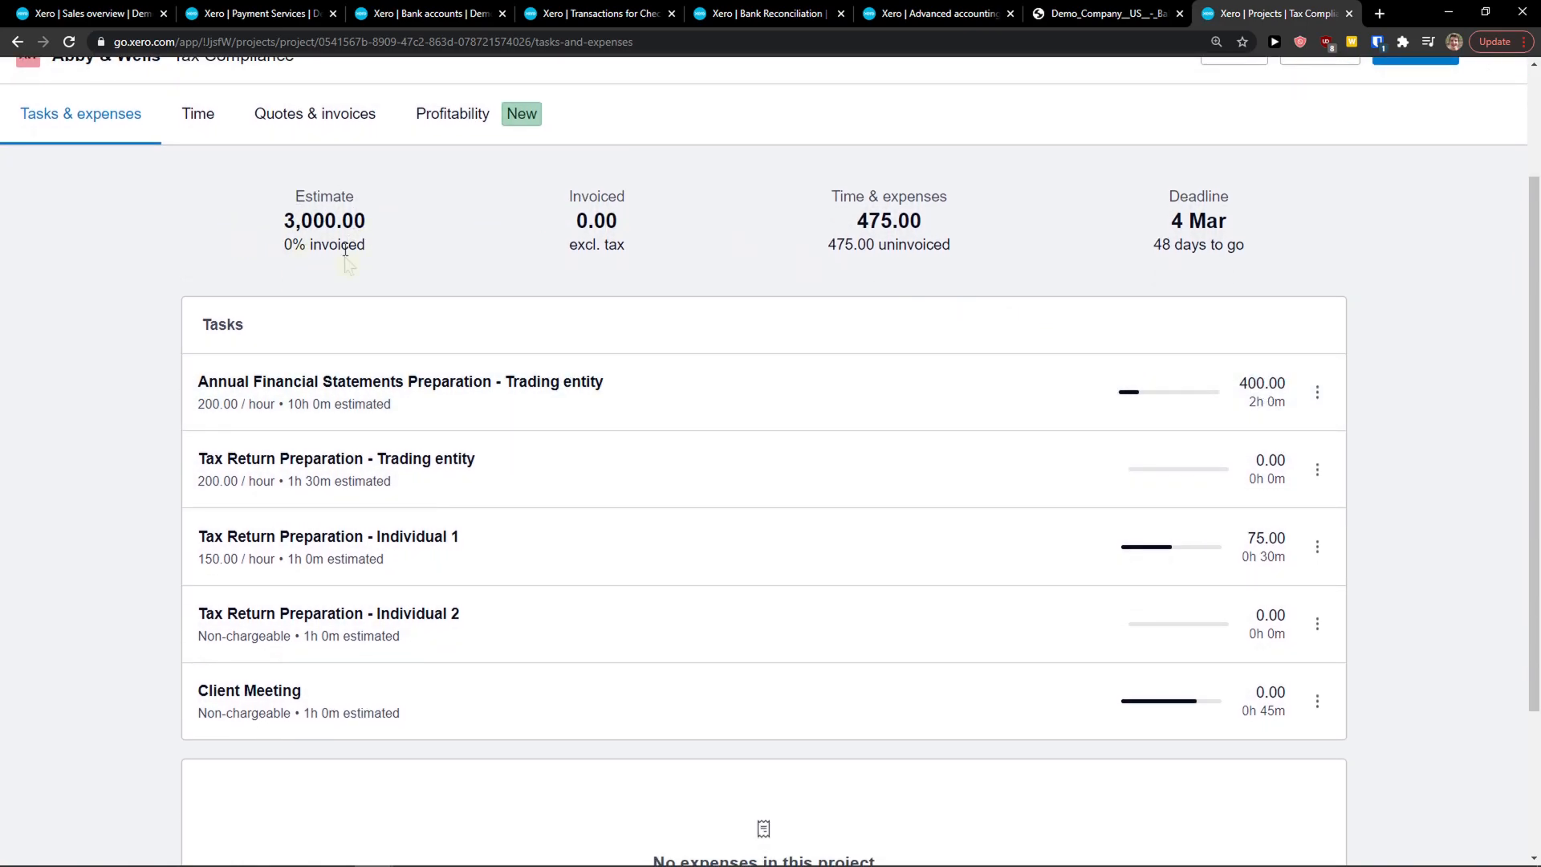
scroll(368, 375, "down", 3)
scroll(406, 402, "up", 4)
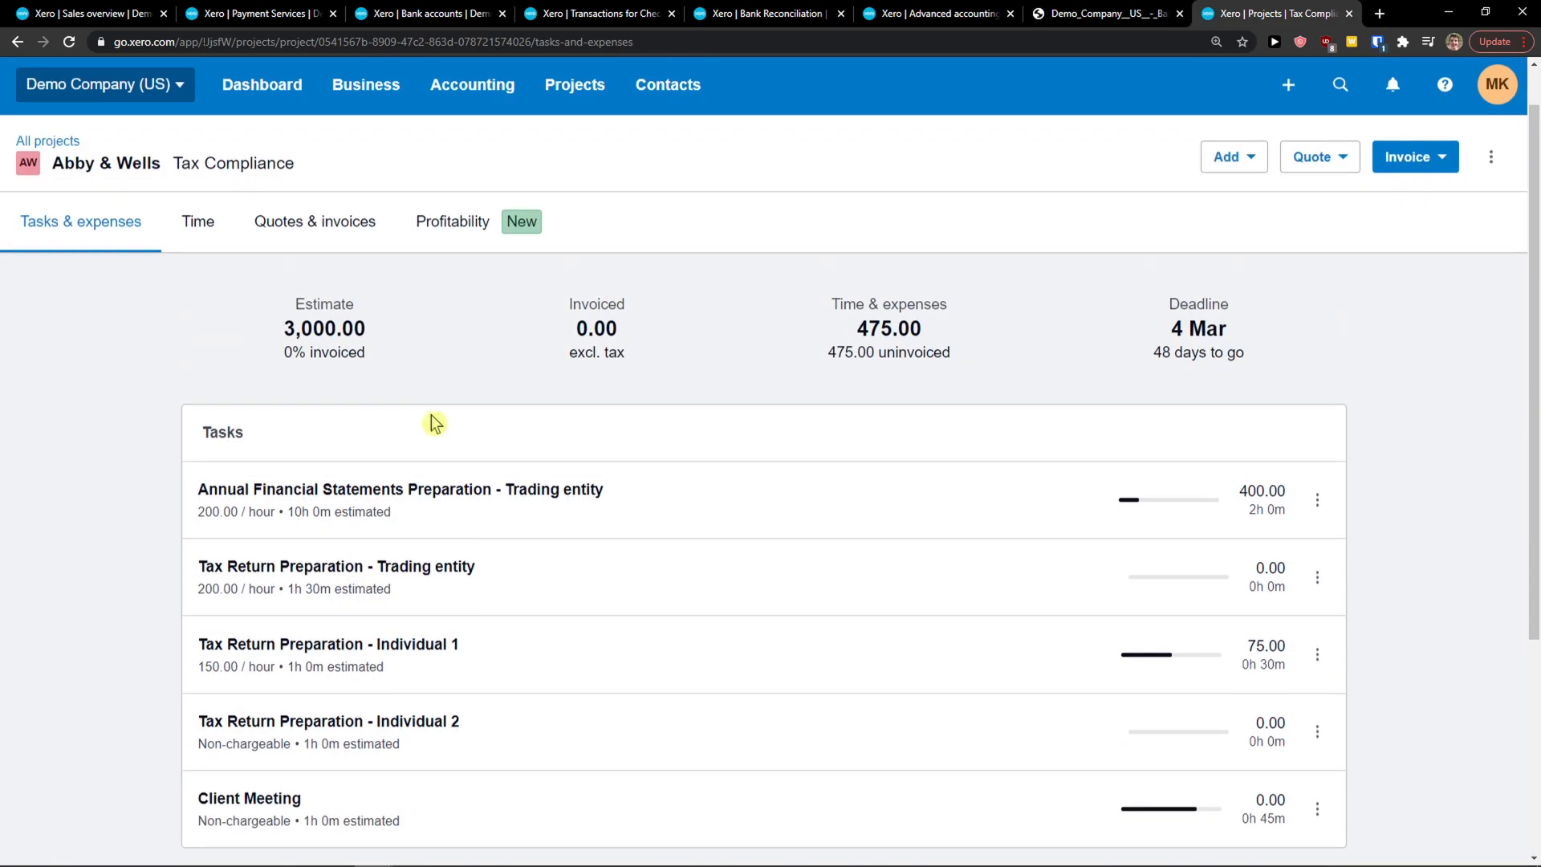
Review the options for adding items, quoting and invoicing on the Abby & Wells Tax Compliance project
left_click(1241, 166)
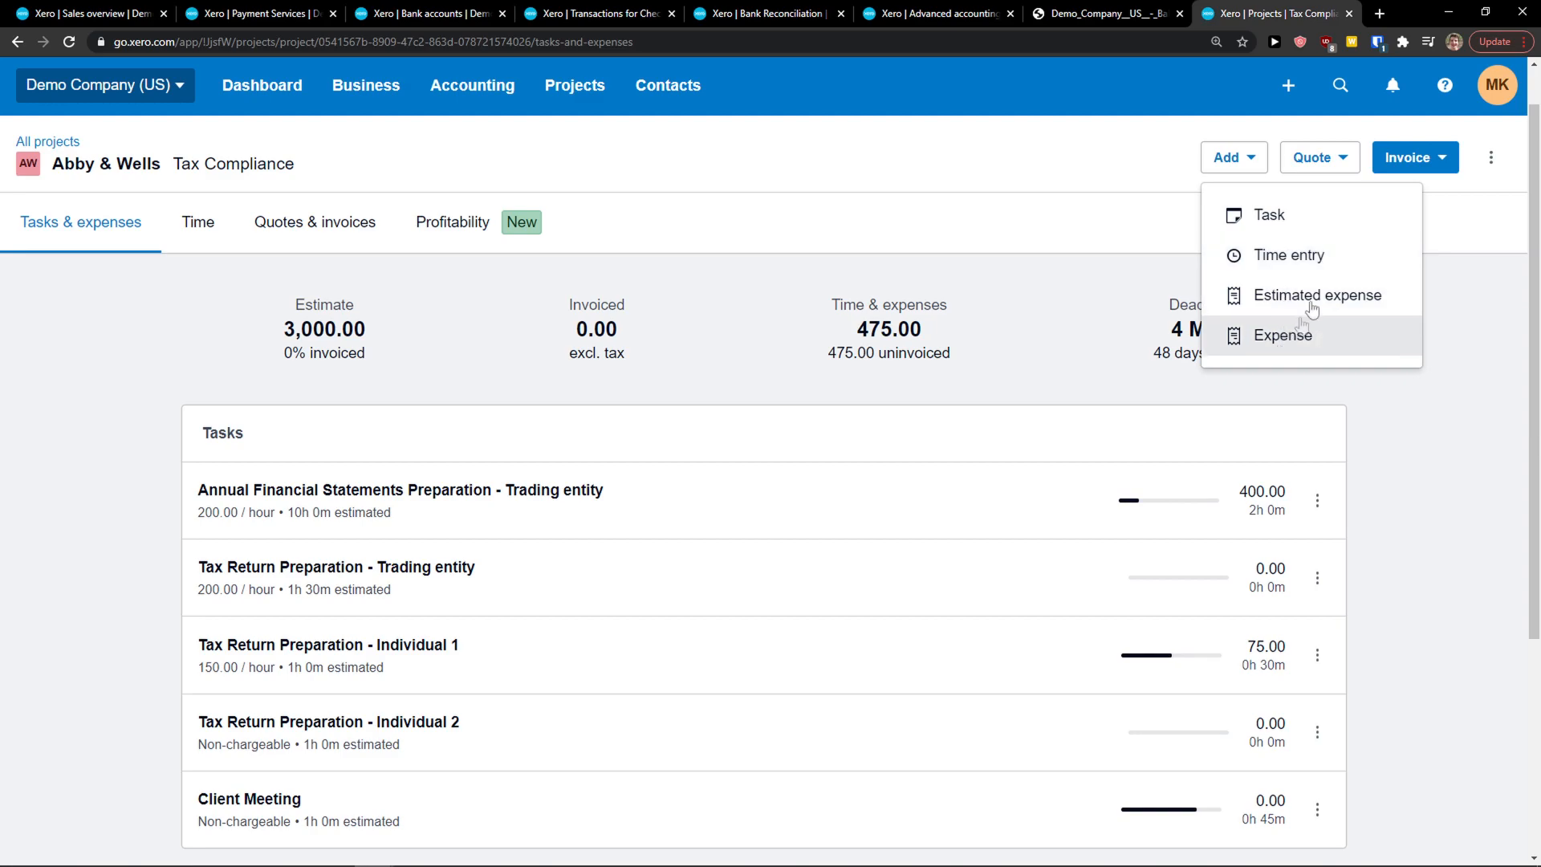
left_click(1317, 159)
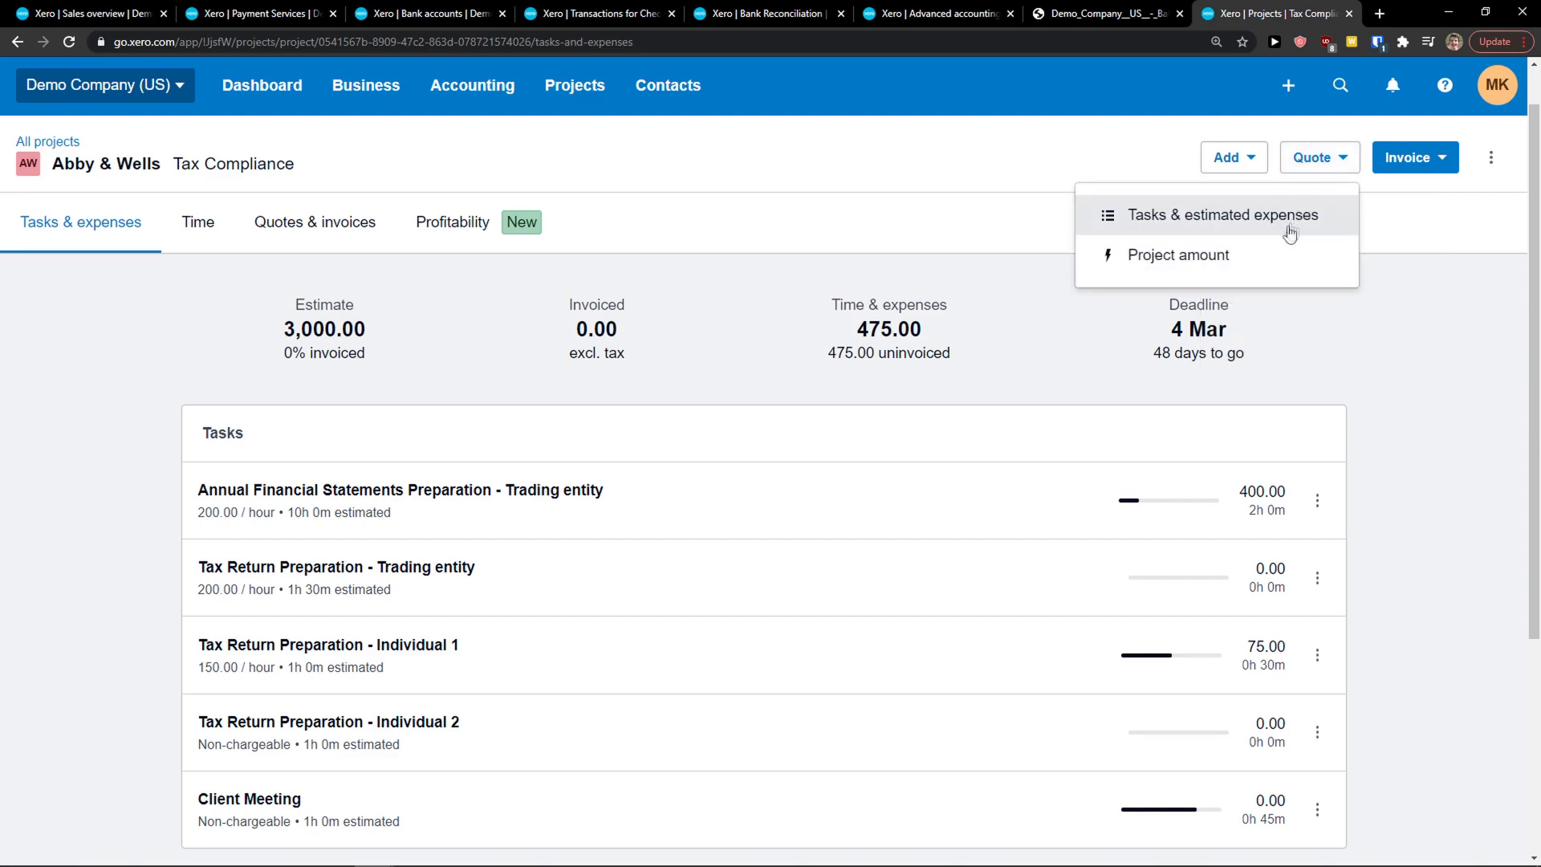
left_click(1412, 158)
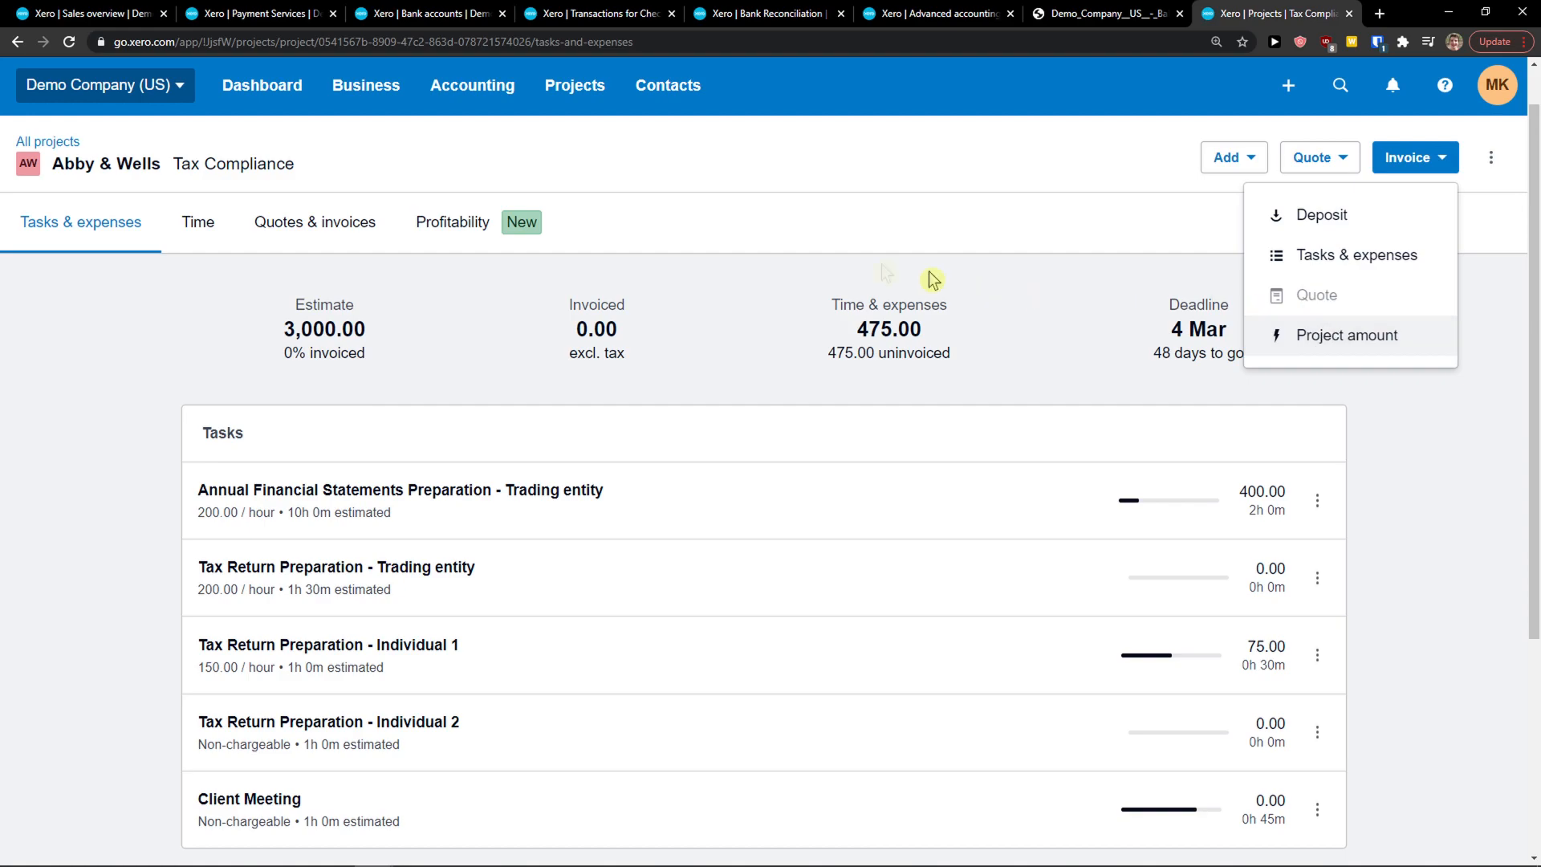
Review the Abby & Wells project's time entries, quotes and invoices, and profitability overview
left_click(210, 233)
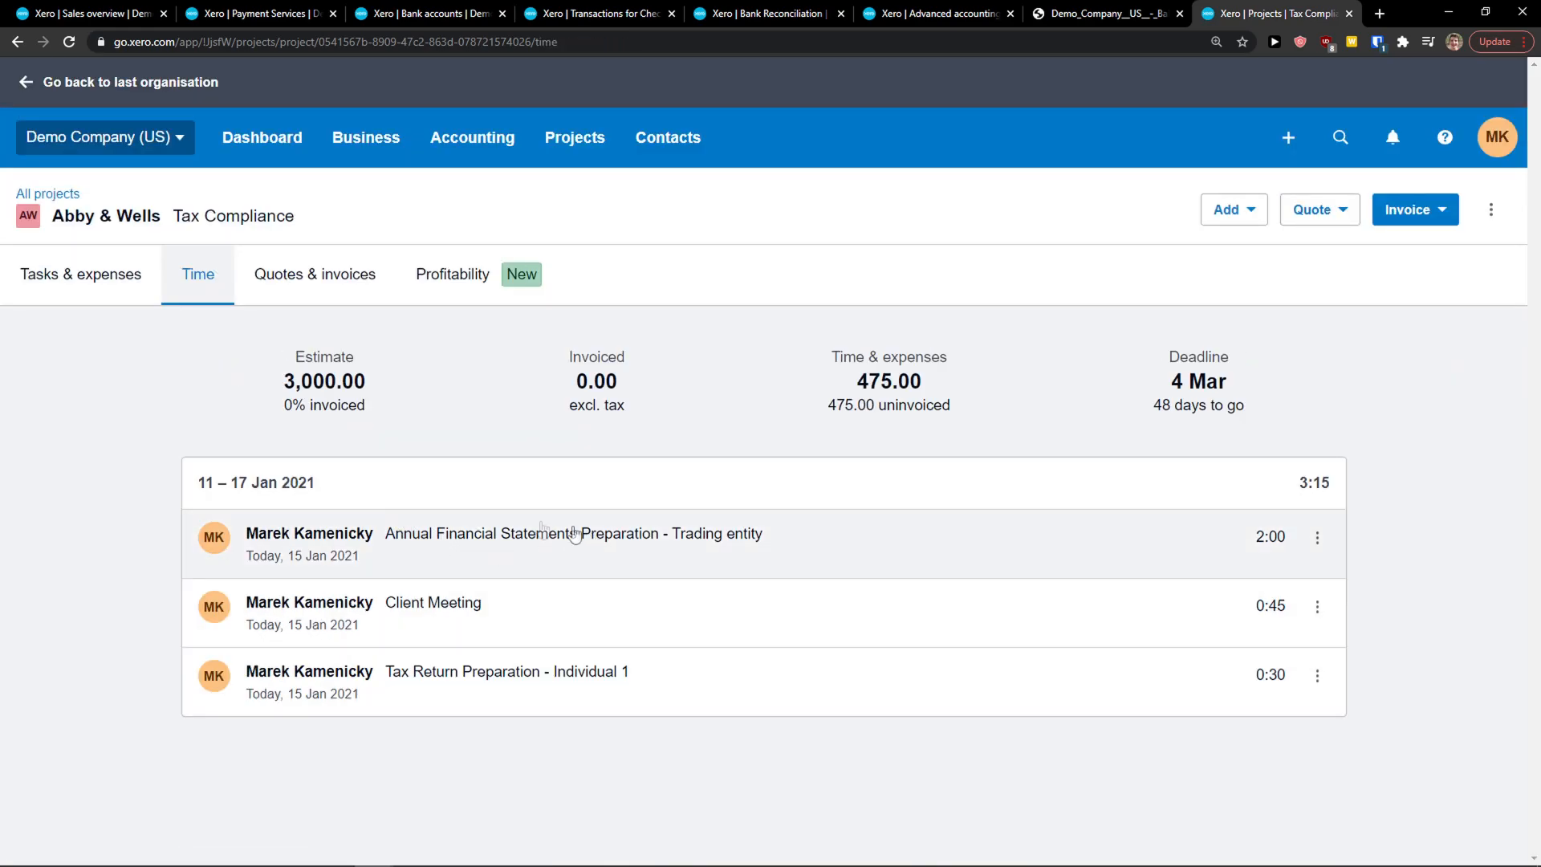
left_click(275, 275)
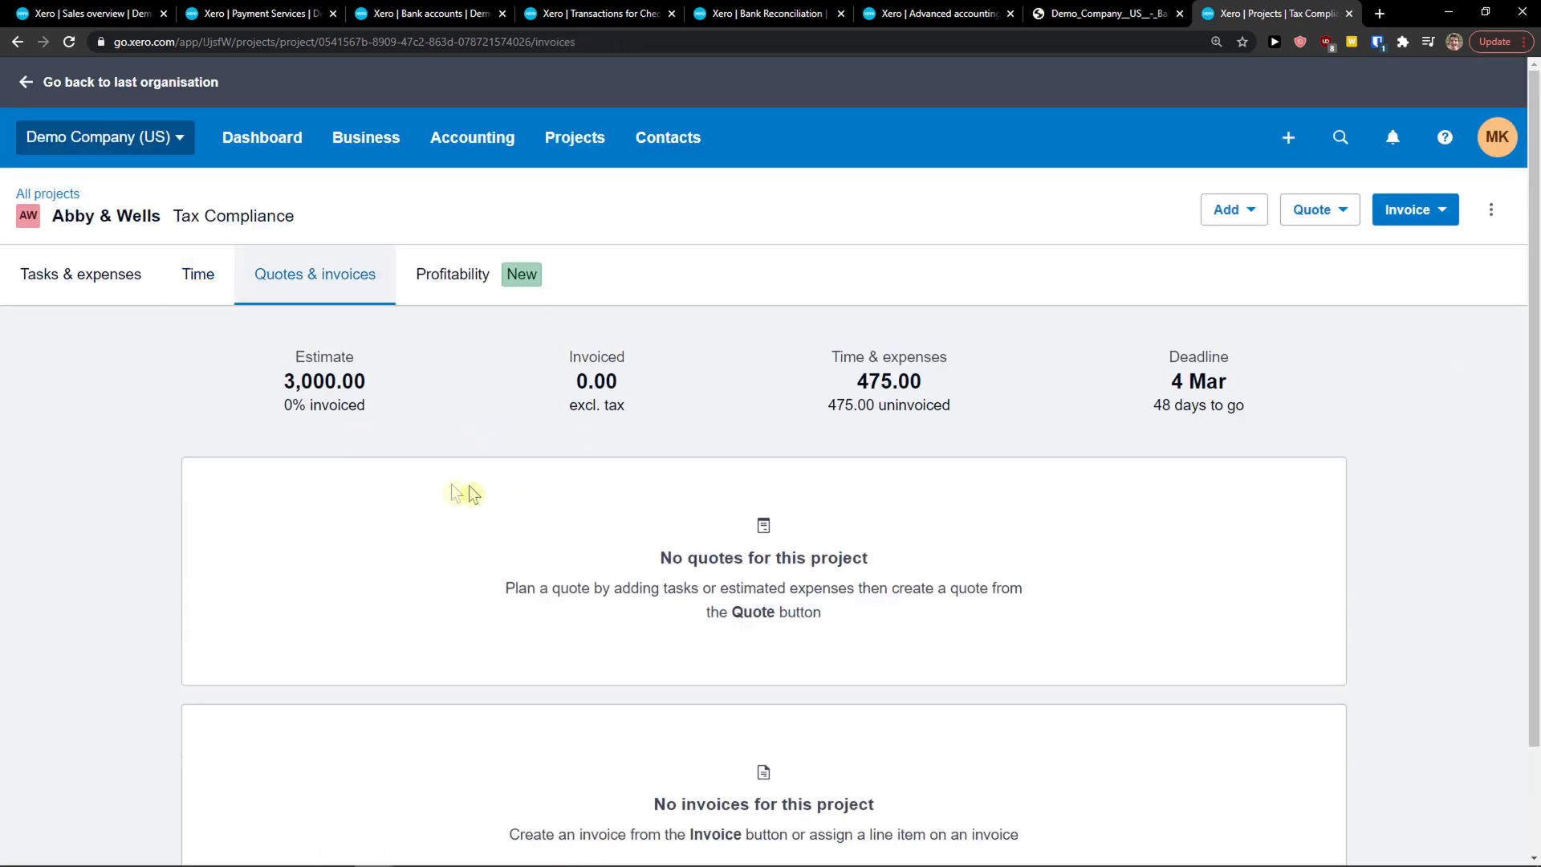
scroll(426, 338, "down", 1)
left_click(426, 206)
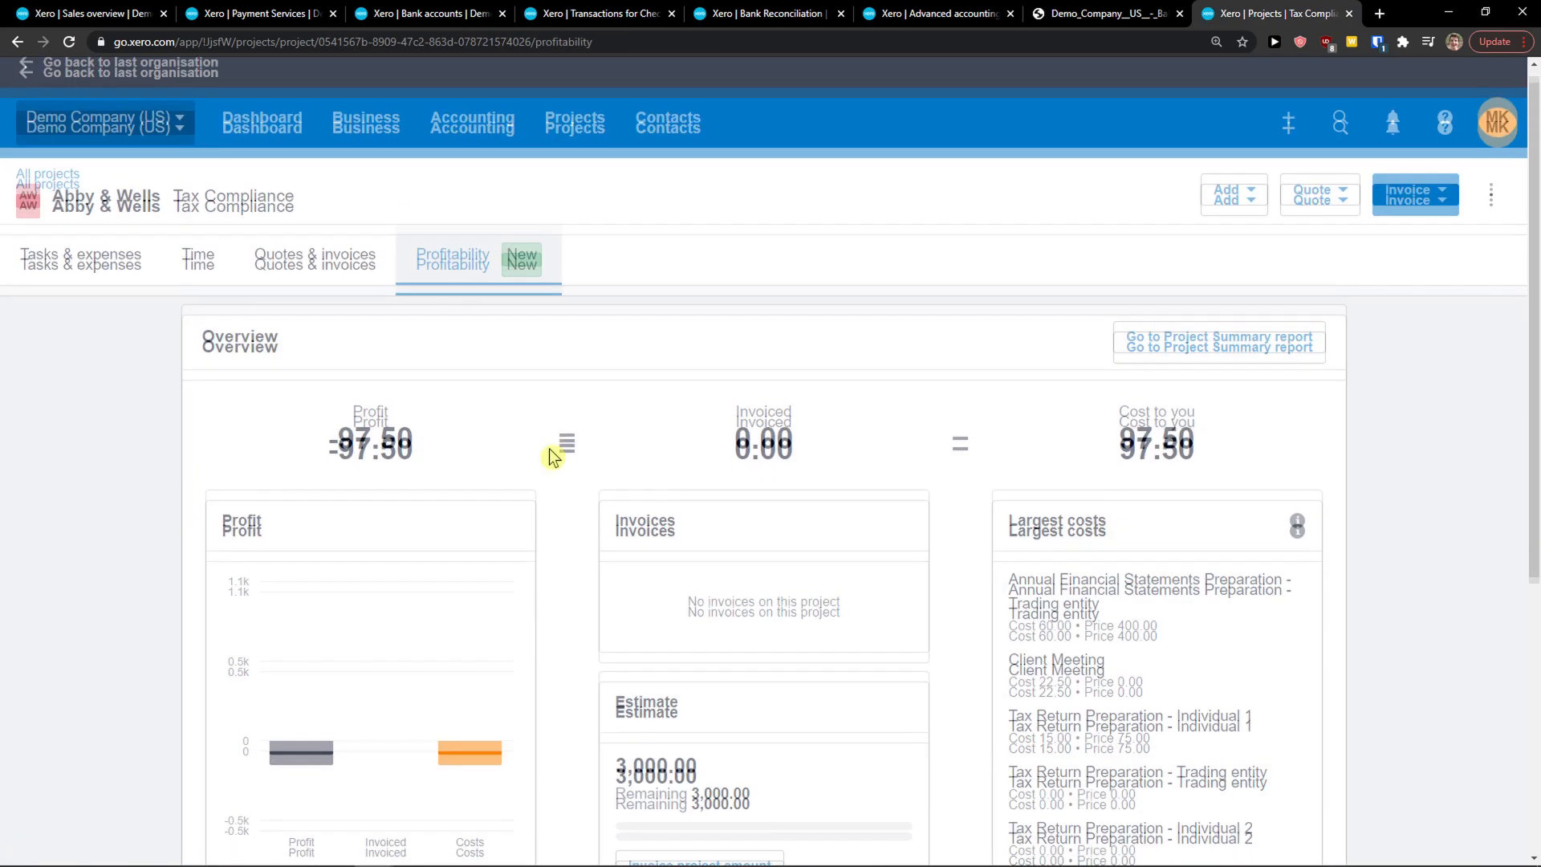
scroll(546, 448, "down", 5)
scroll(536, 450, "up", 5)
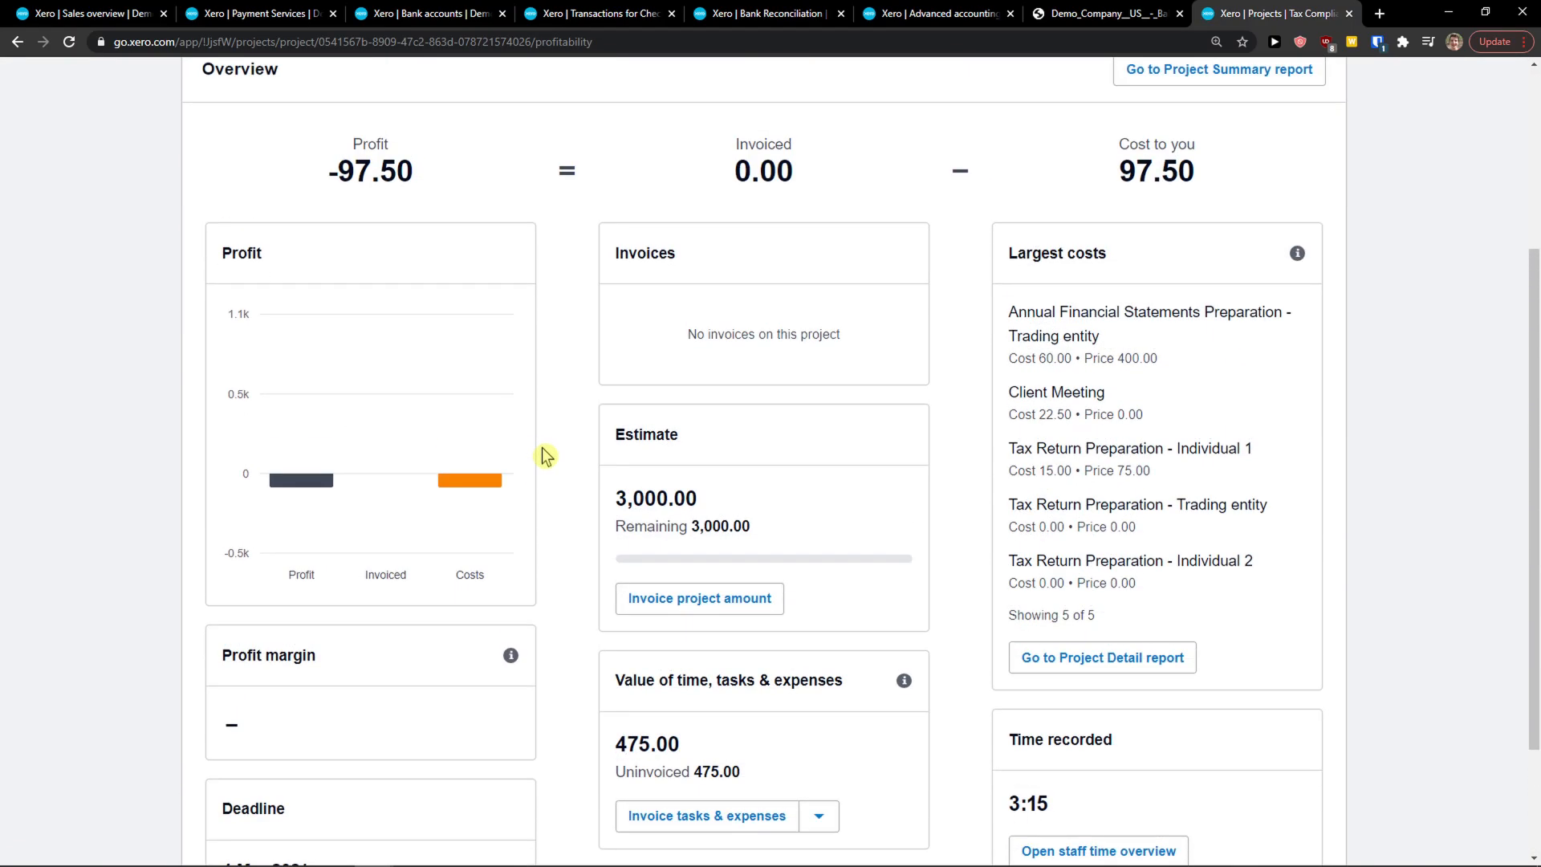
From the all projects list, start a new draft project for the contact 7-Eleven and name it Drink
left_click(572, 149)
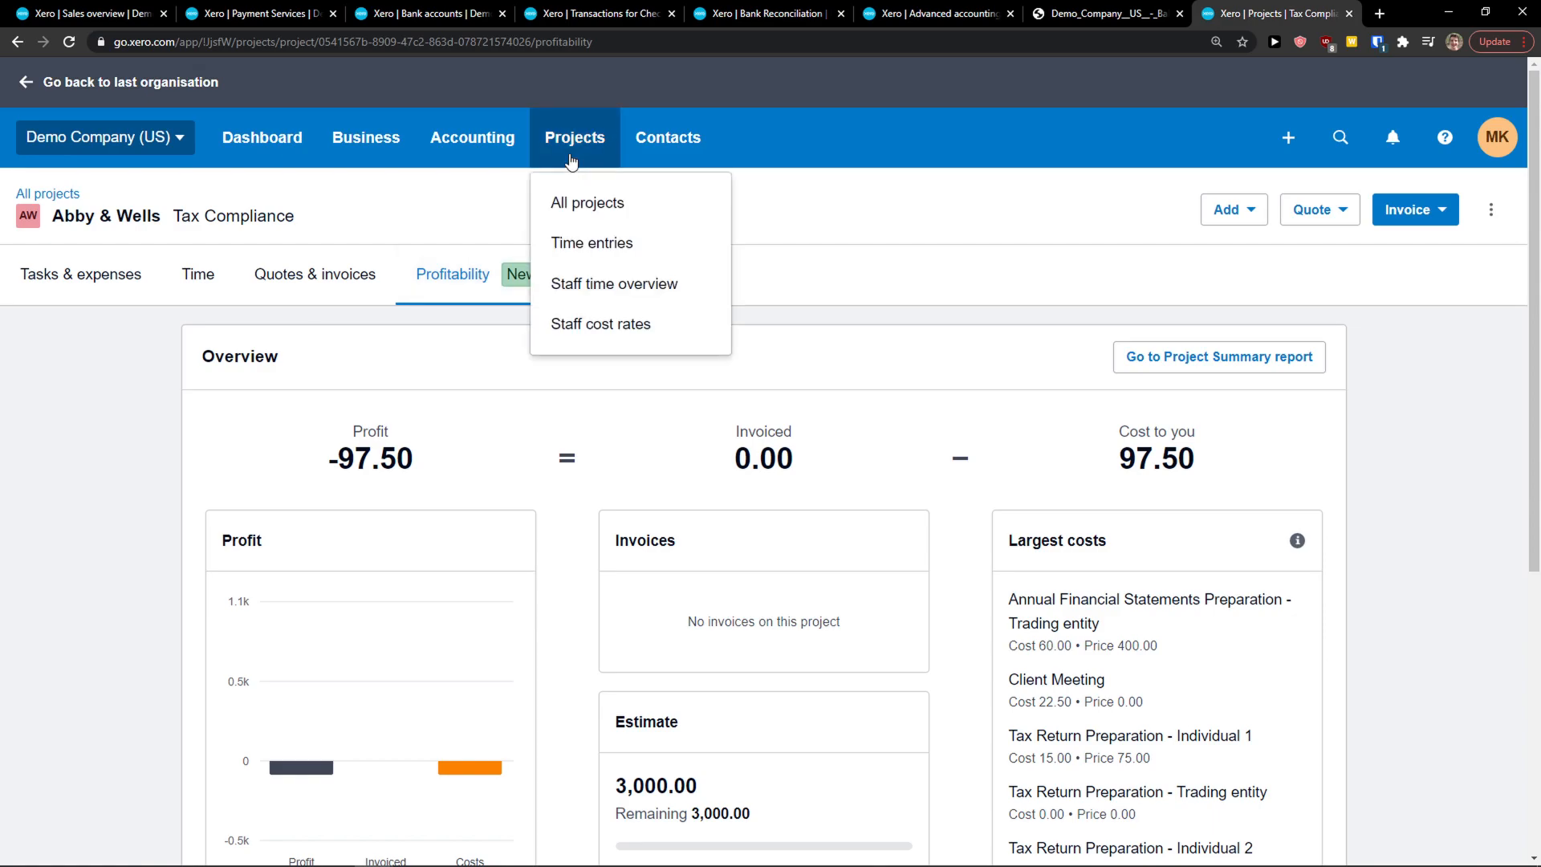
left_click(573, 206)
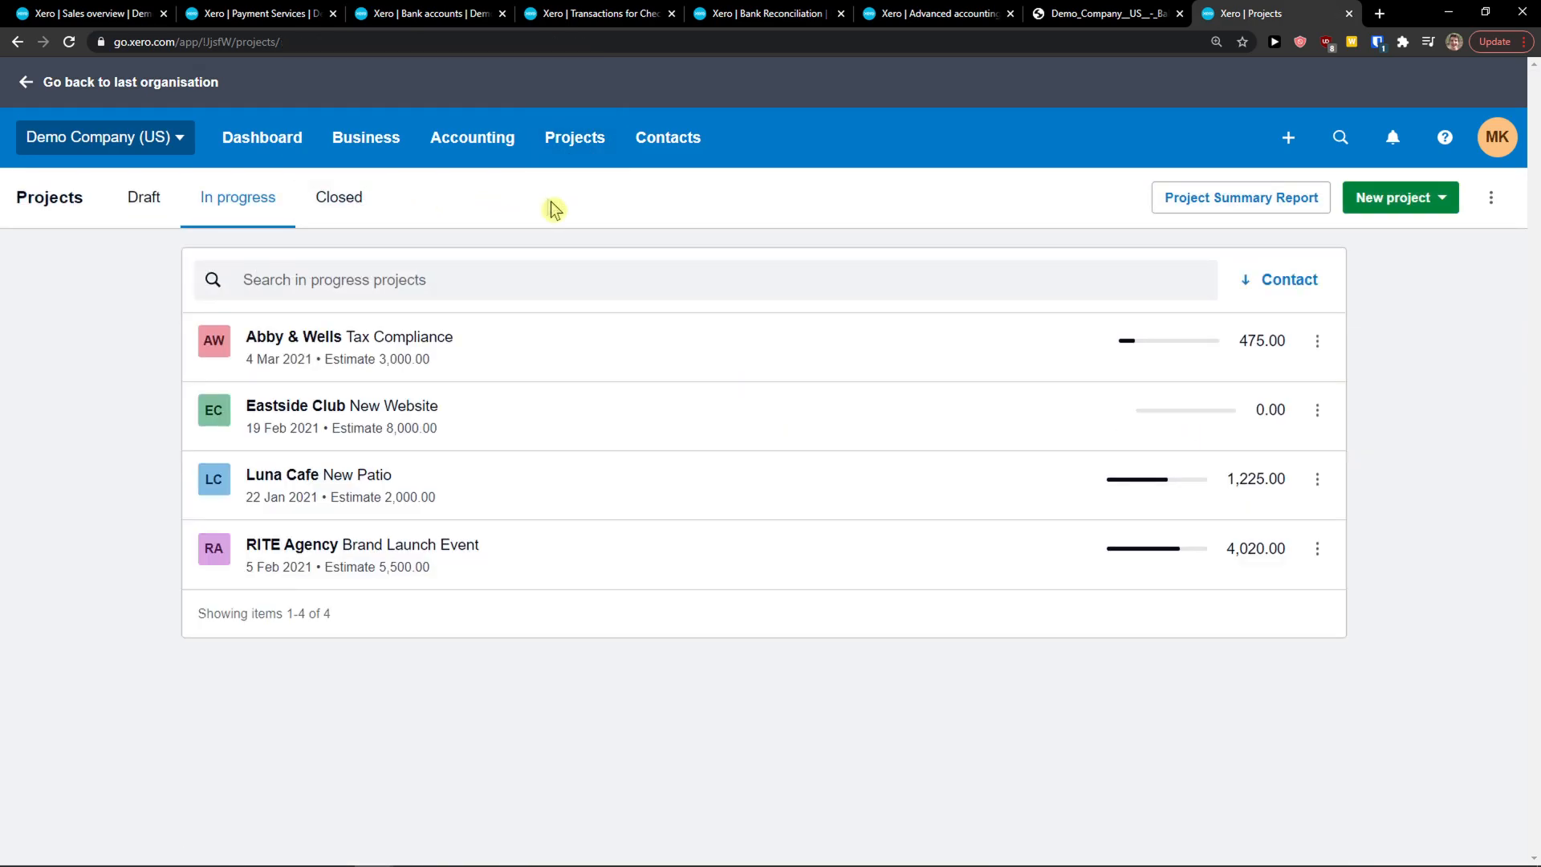
left_click(1401, 208)
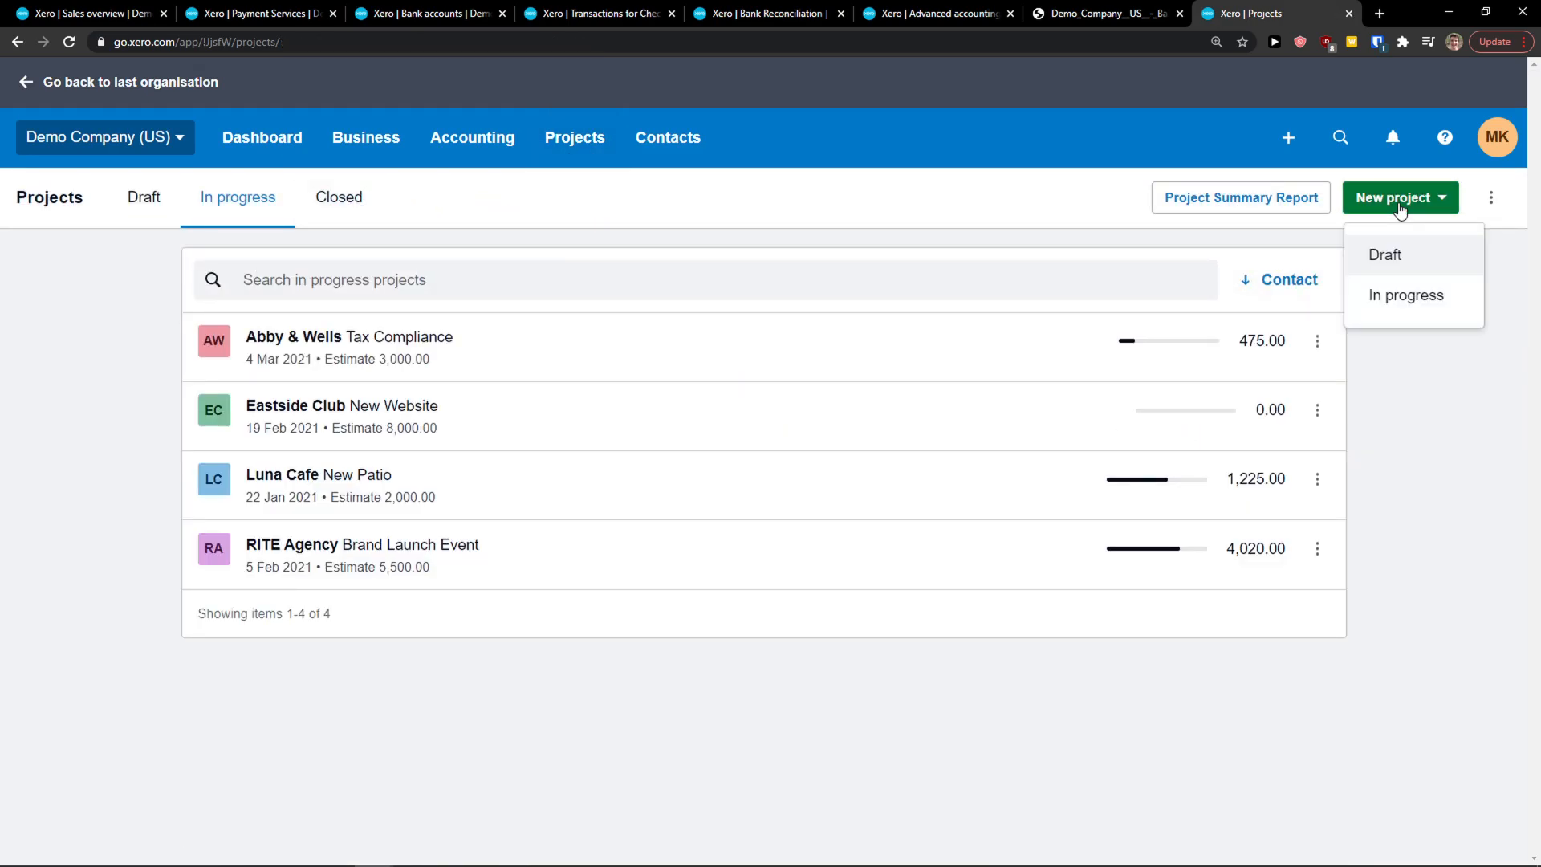
left_click(1394, 264)
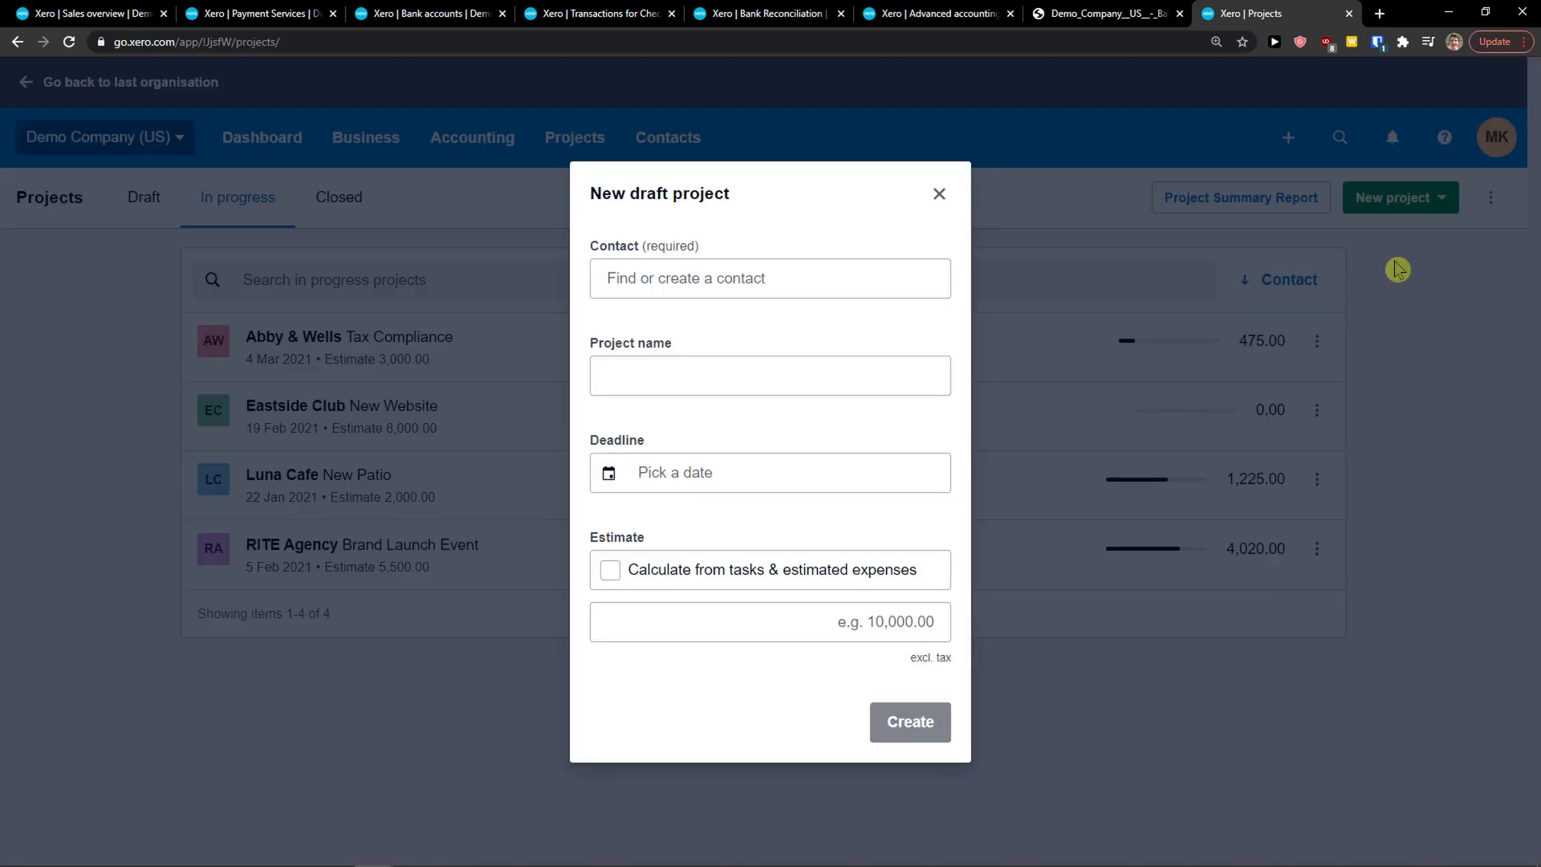
left_click(701, 268)
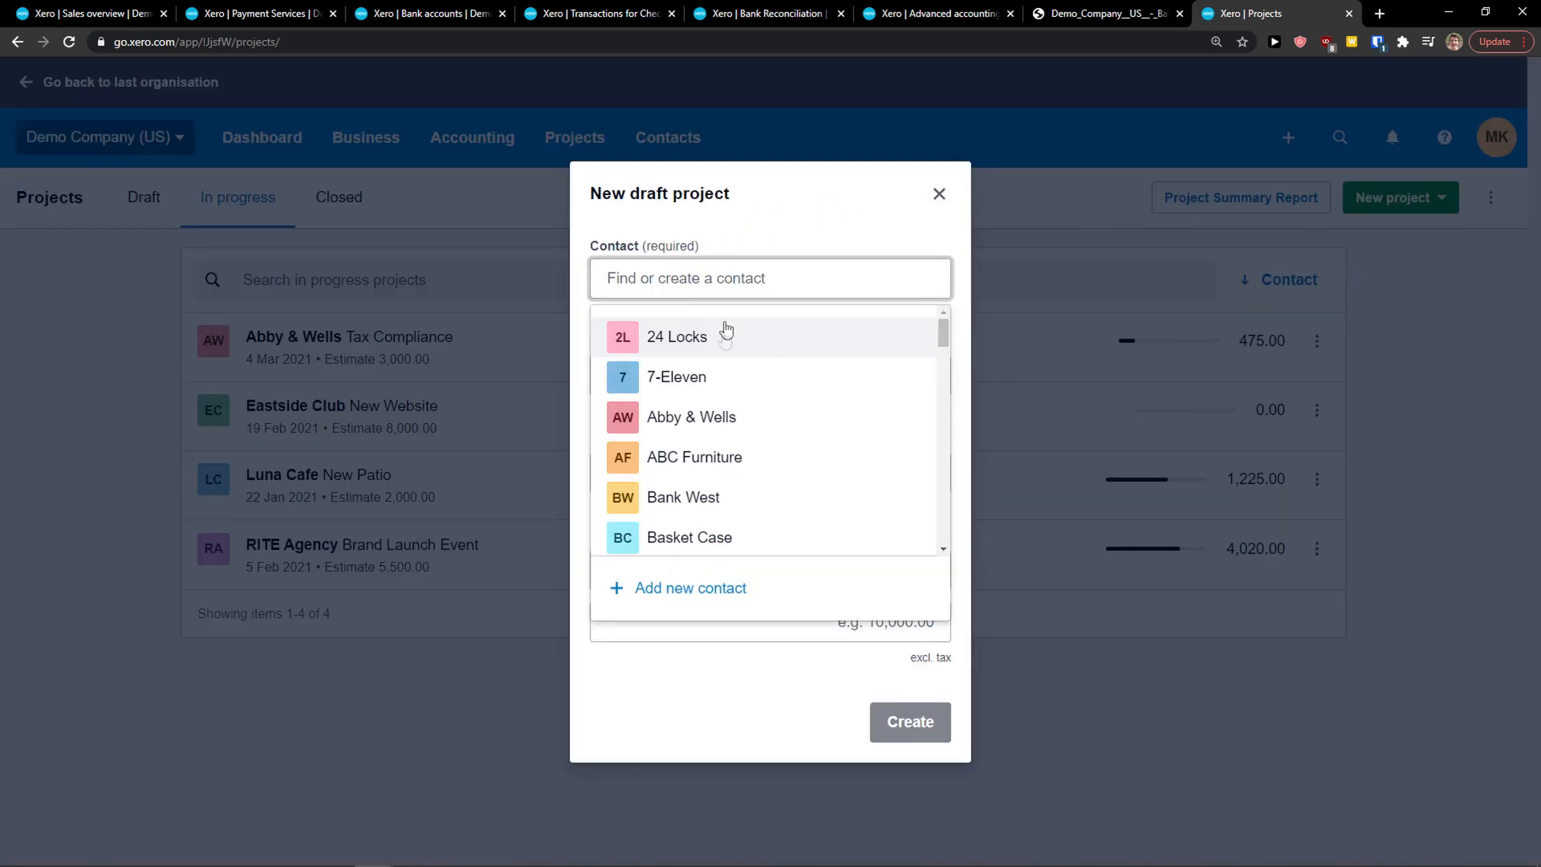
left_click(690, 376)
left_click(693, 373)
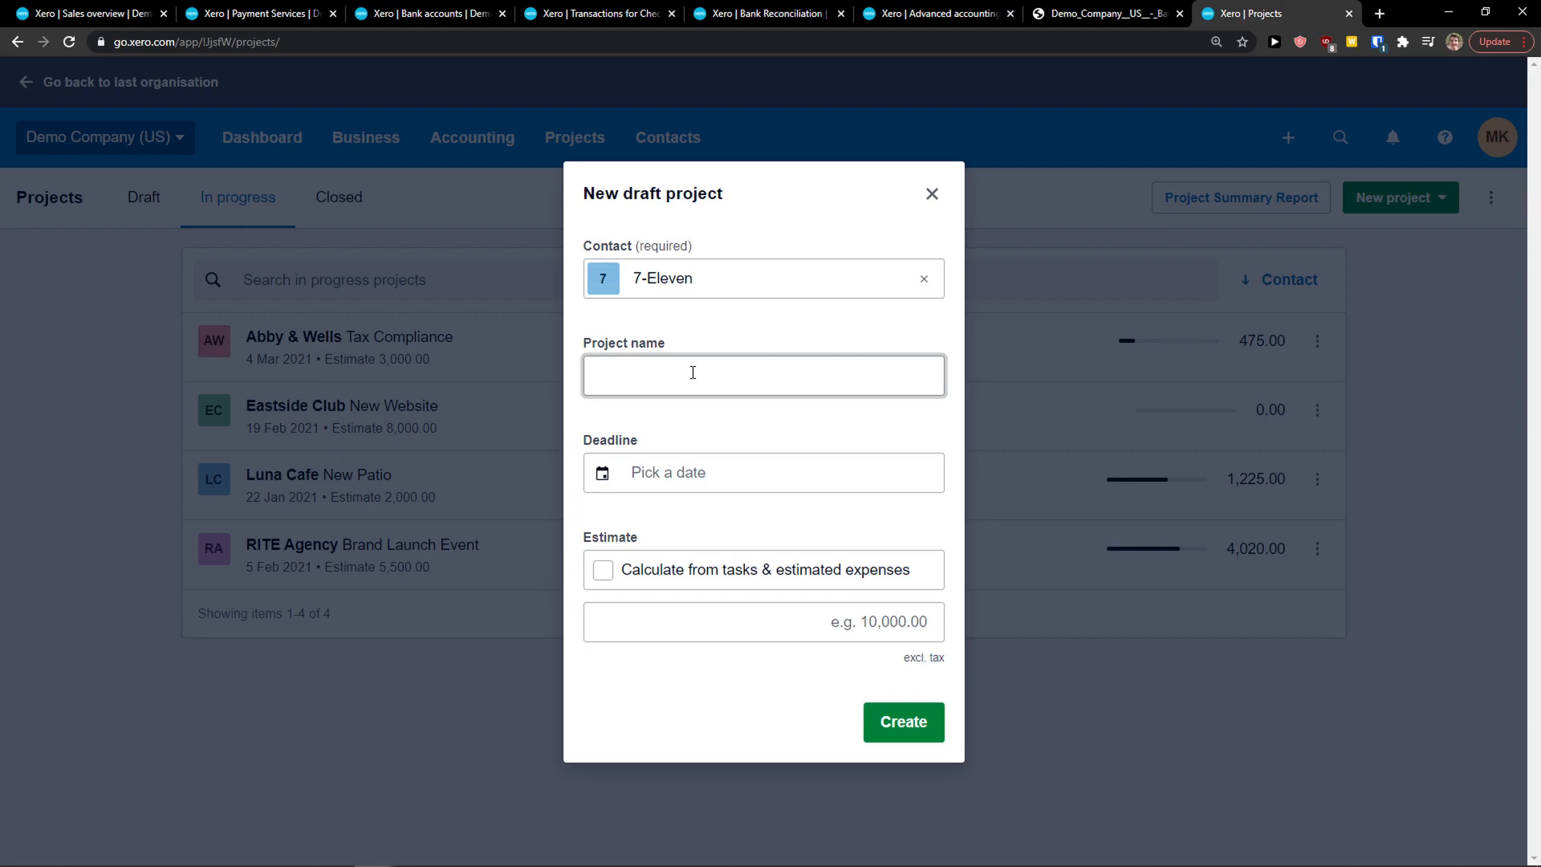
type("Drink")
key("Tab")
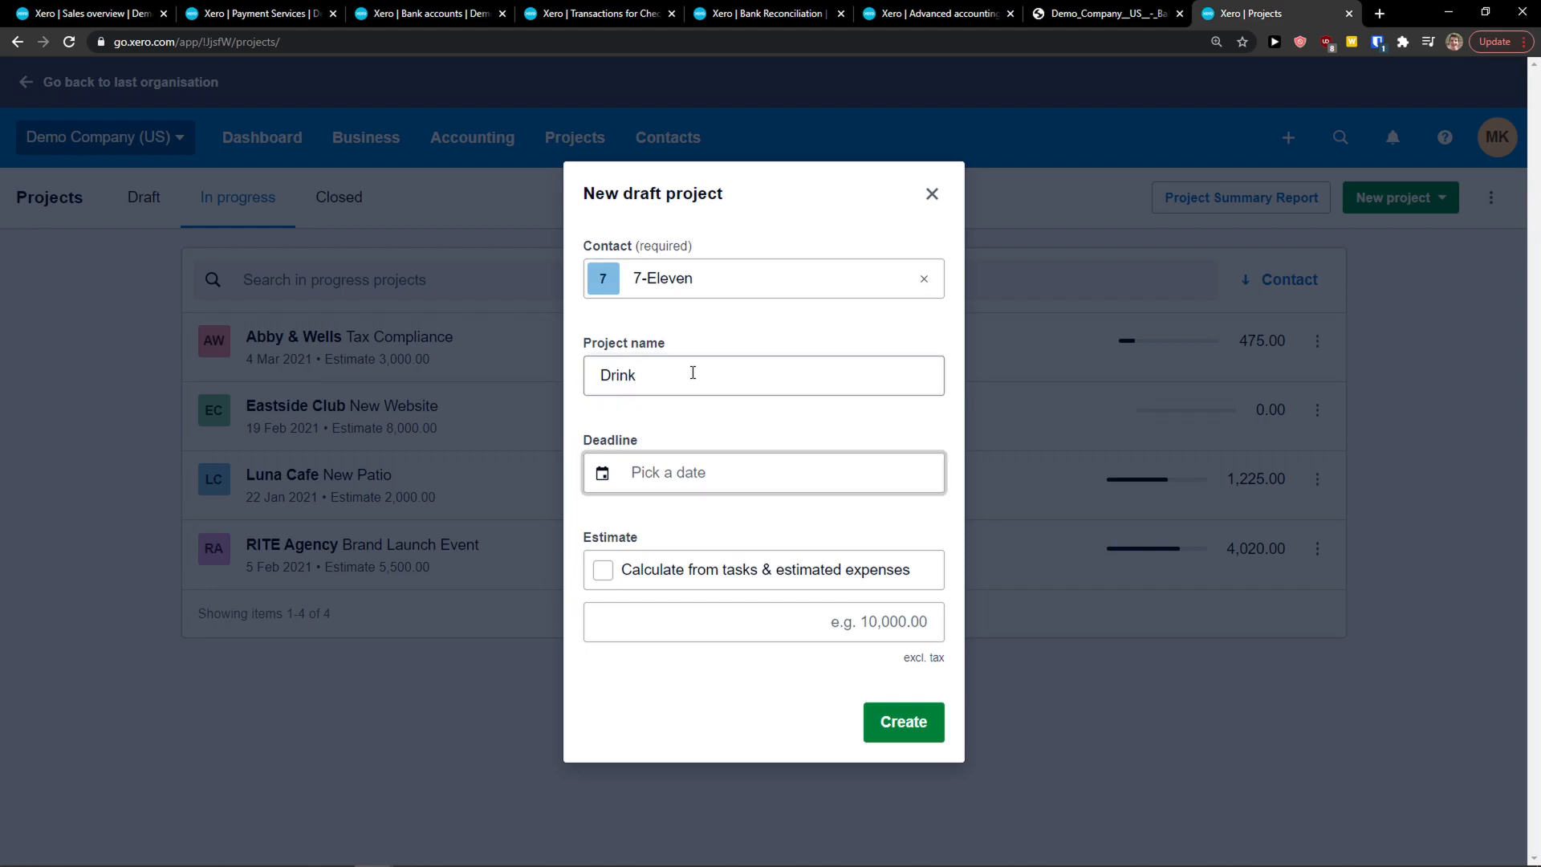
Set the draft project's deadline to 15 Jan 2021 and its estimate to 50,000, and create the project
left_click(690, 466)
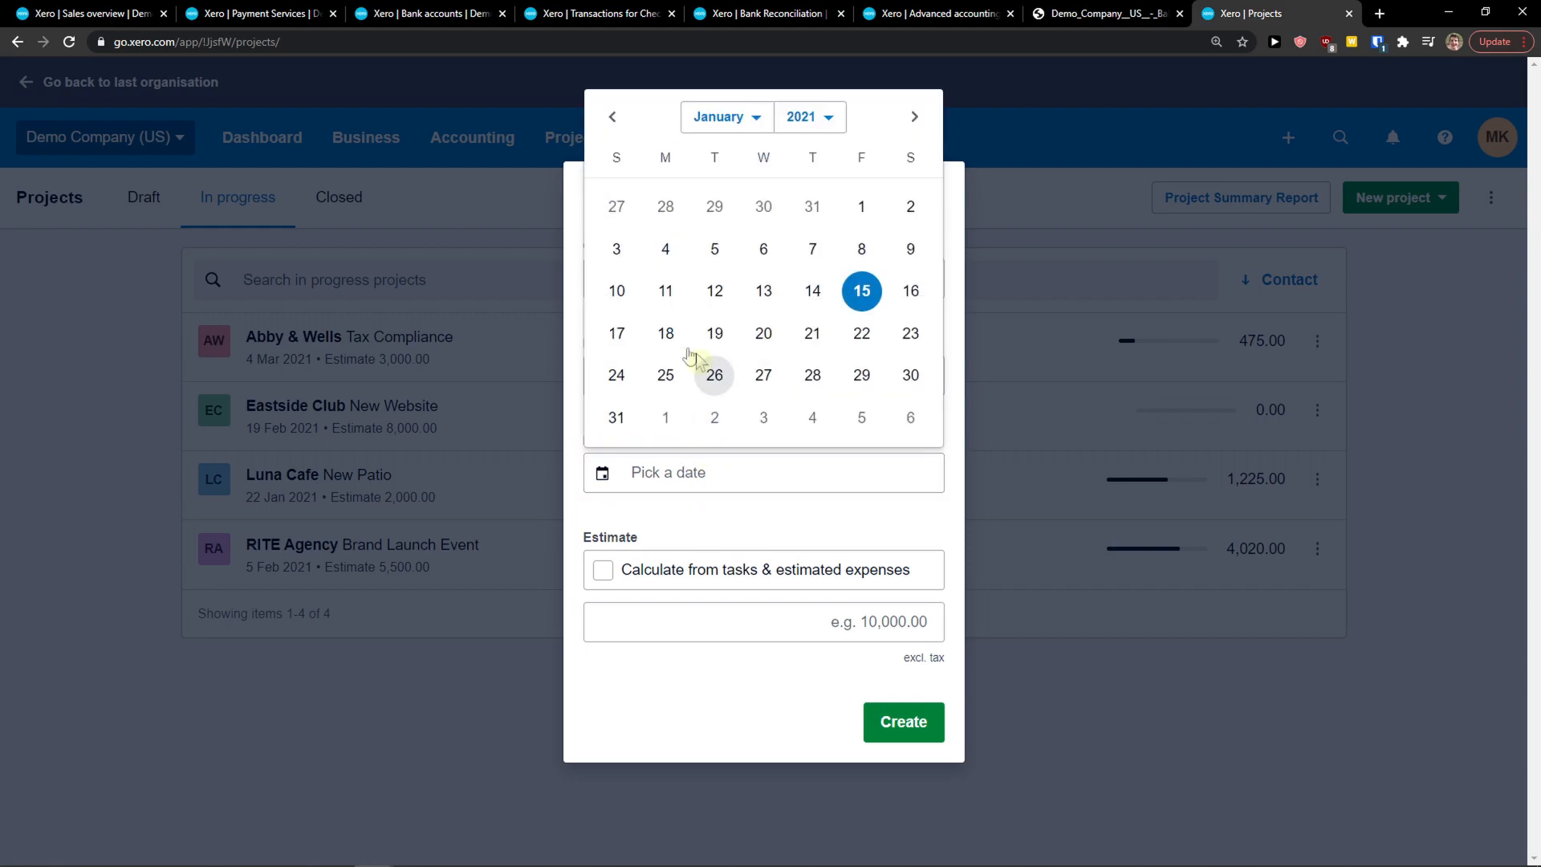
left_click(870, 311)
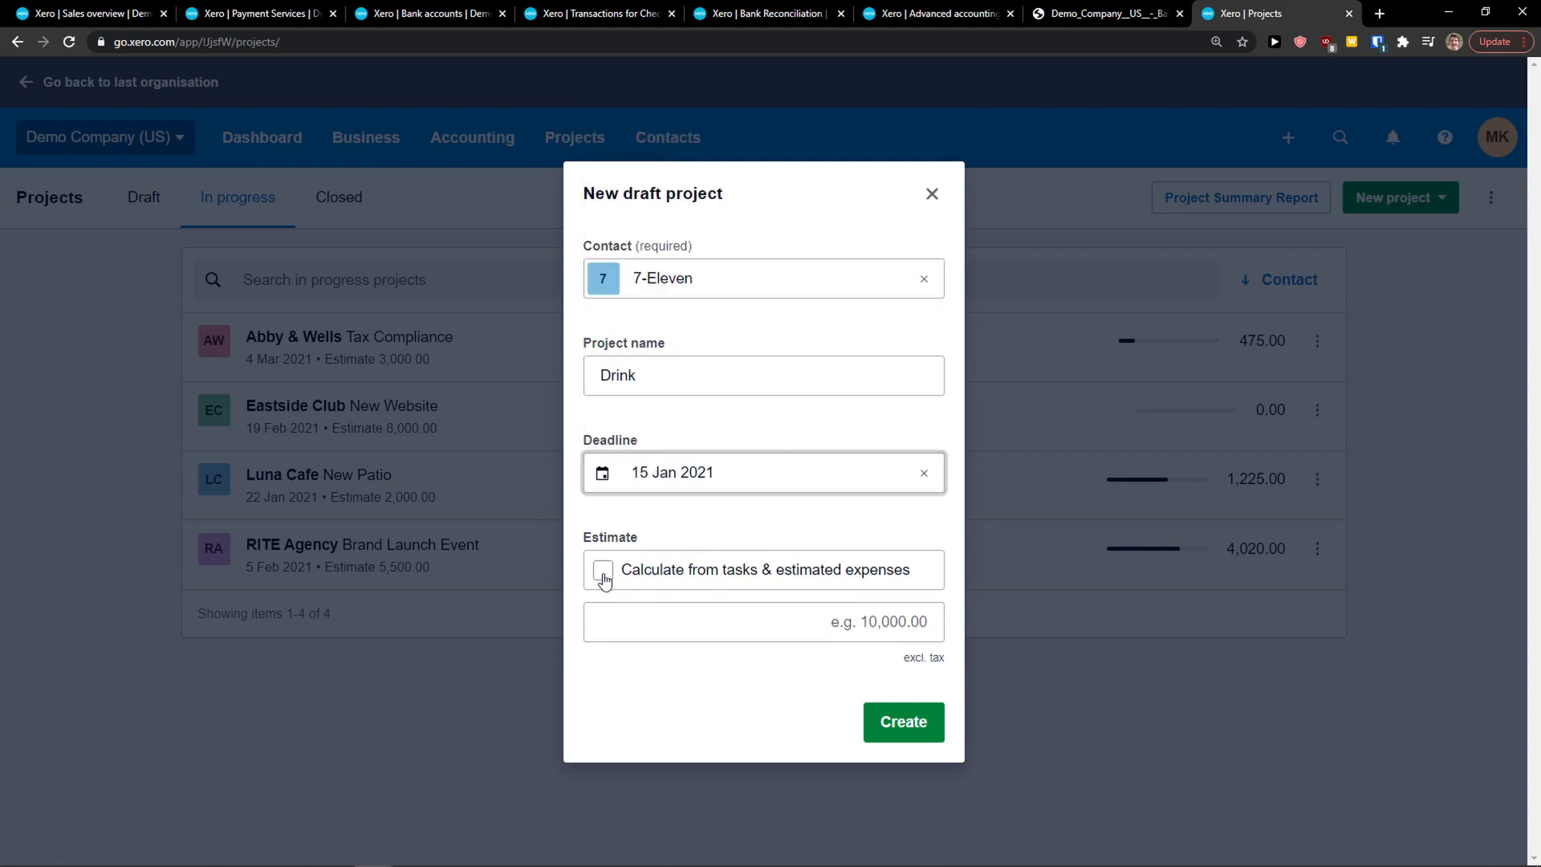
left_click(685, 616)
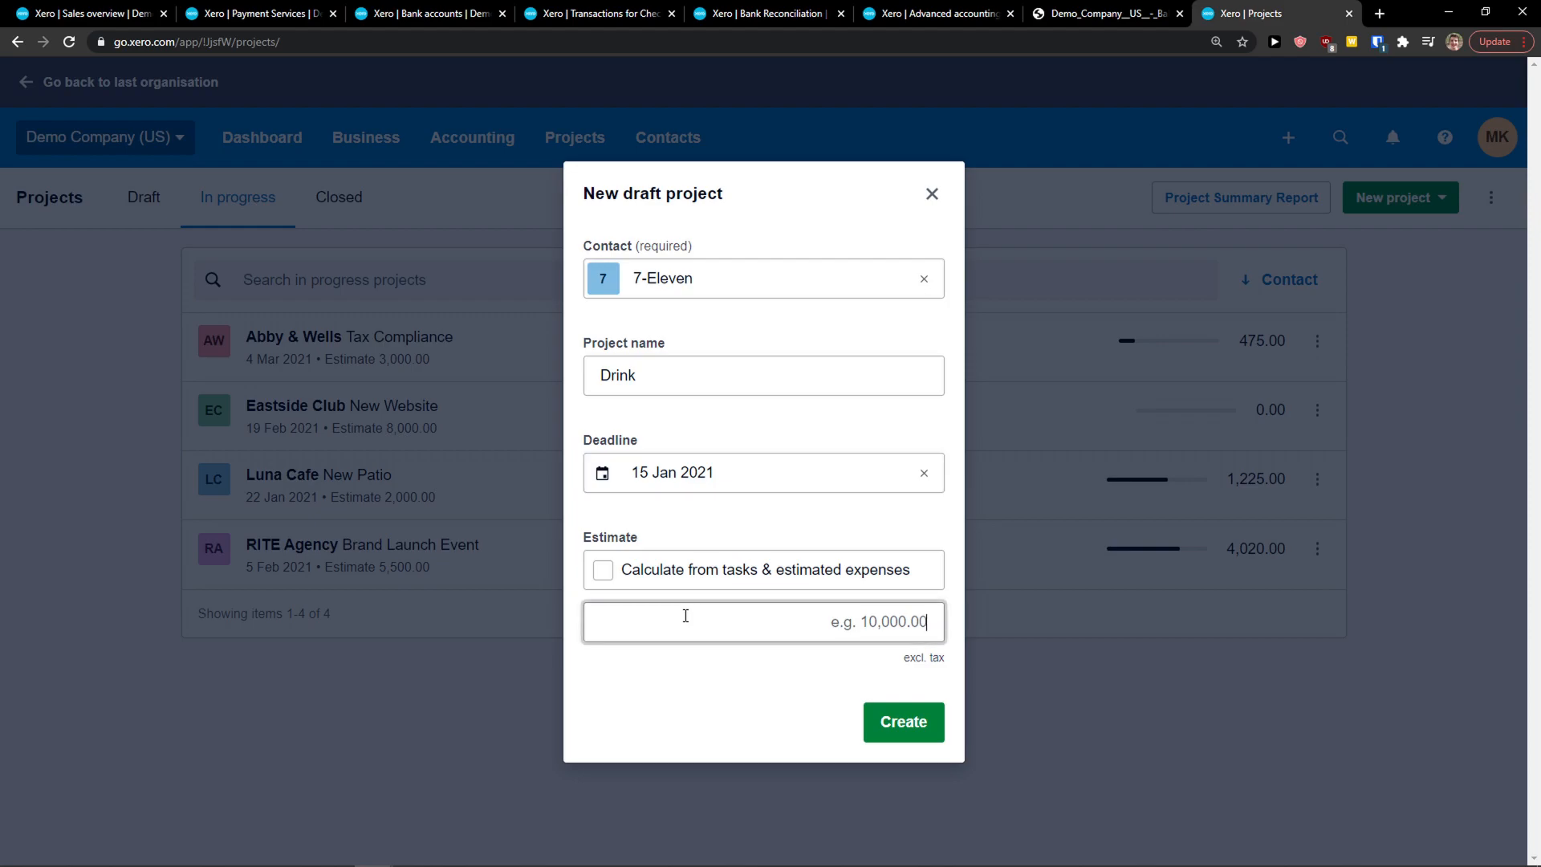
type("5")
left_click(687, 616)
left_click(899, 722)
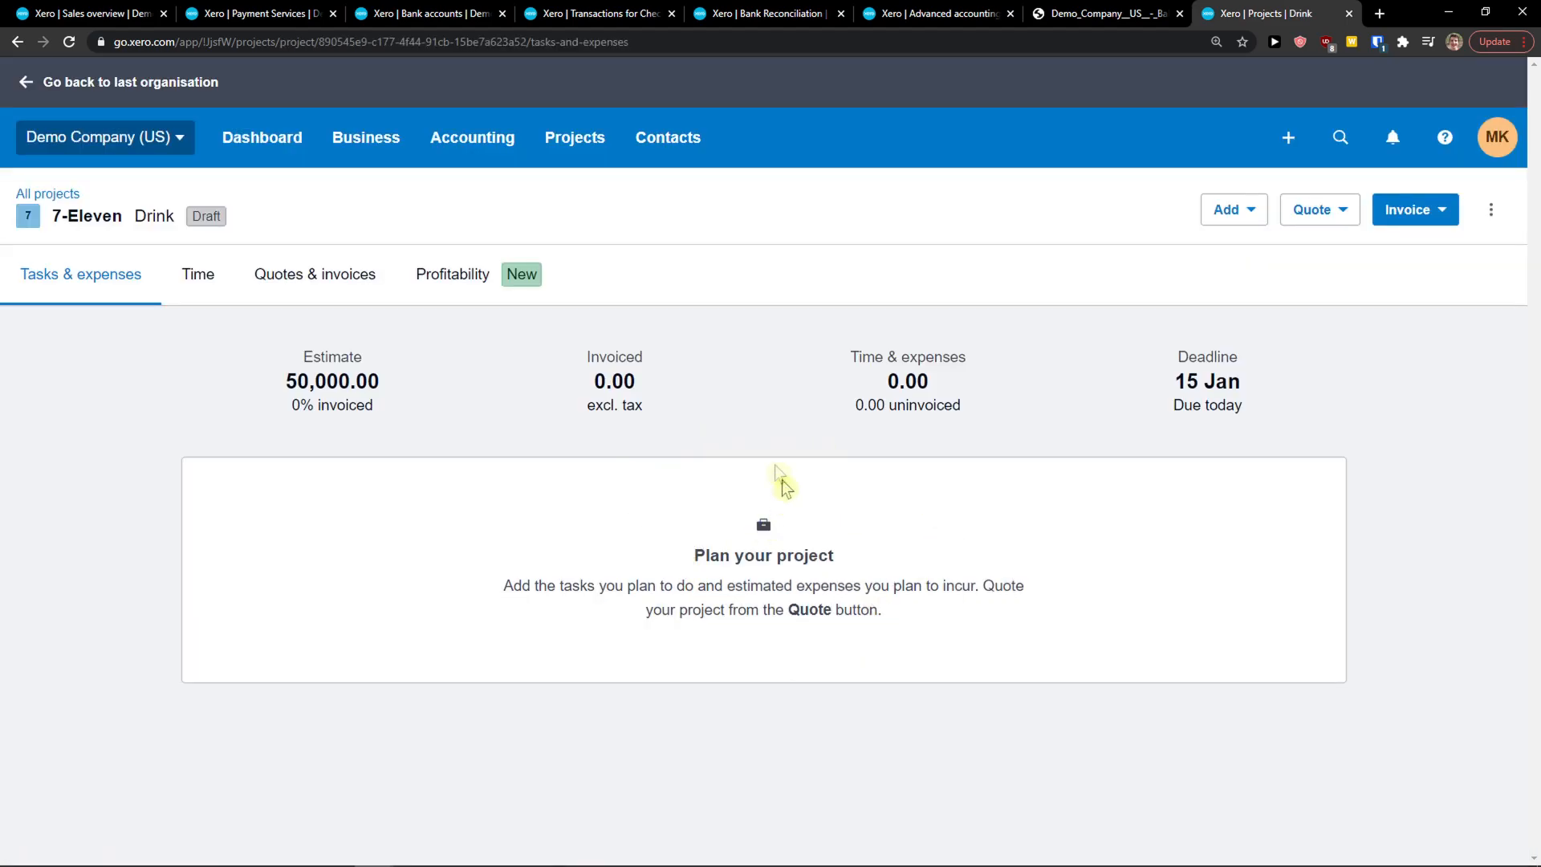
Add a task named "How Much I can Drink" to the Drink project with 2:00 estimated hours at an hourly rate of 60, and save it
left_click(1254, 211)
left_click(1264, 271)
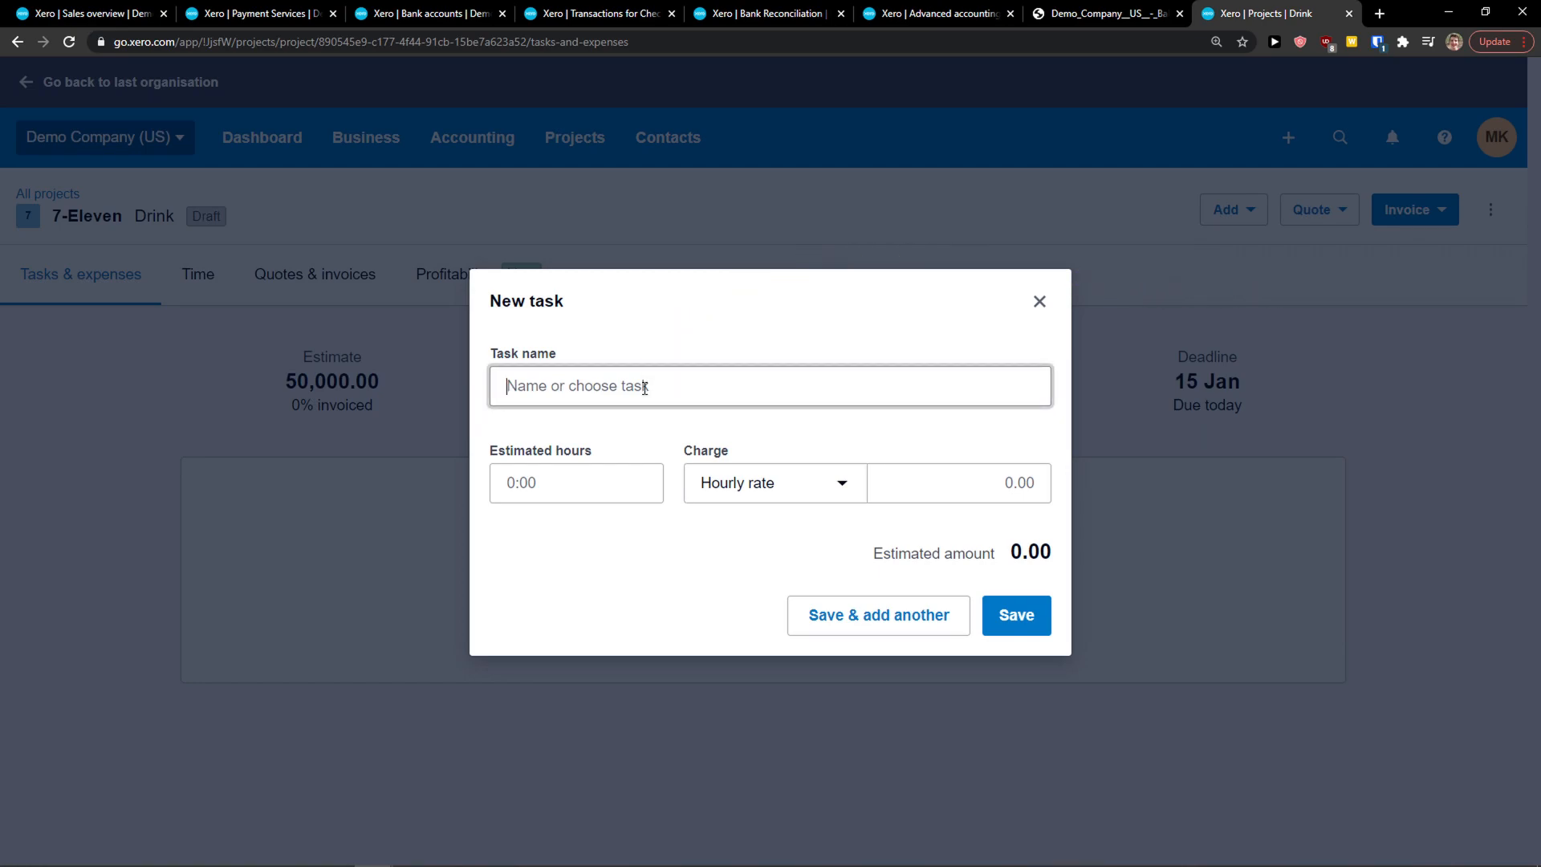
type("How Much I can Drink")
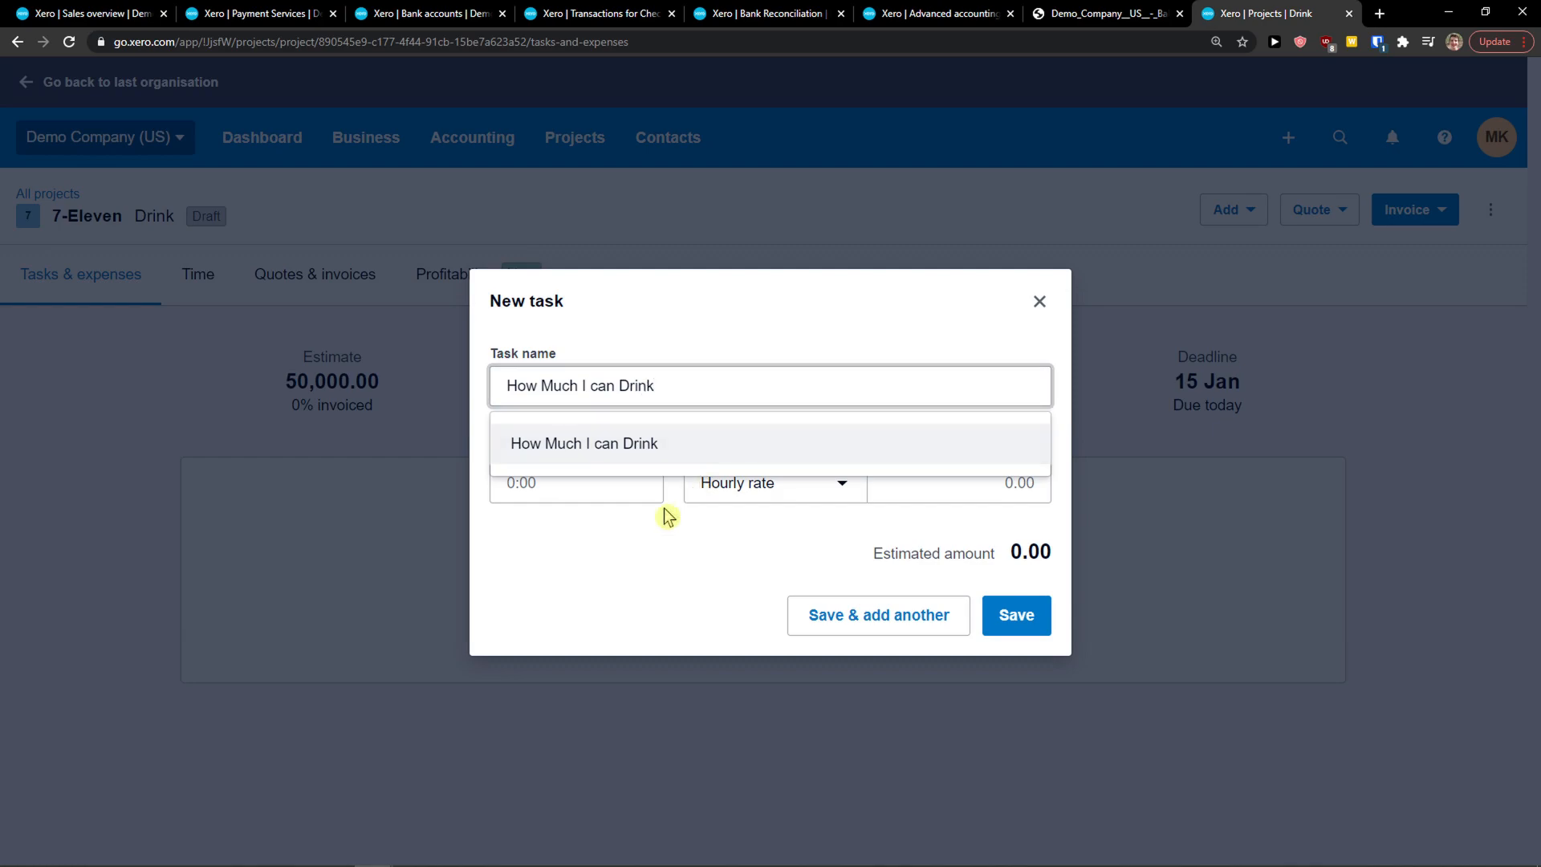
left_click(616, 485)
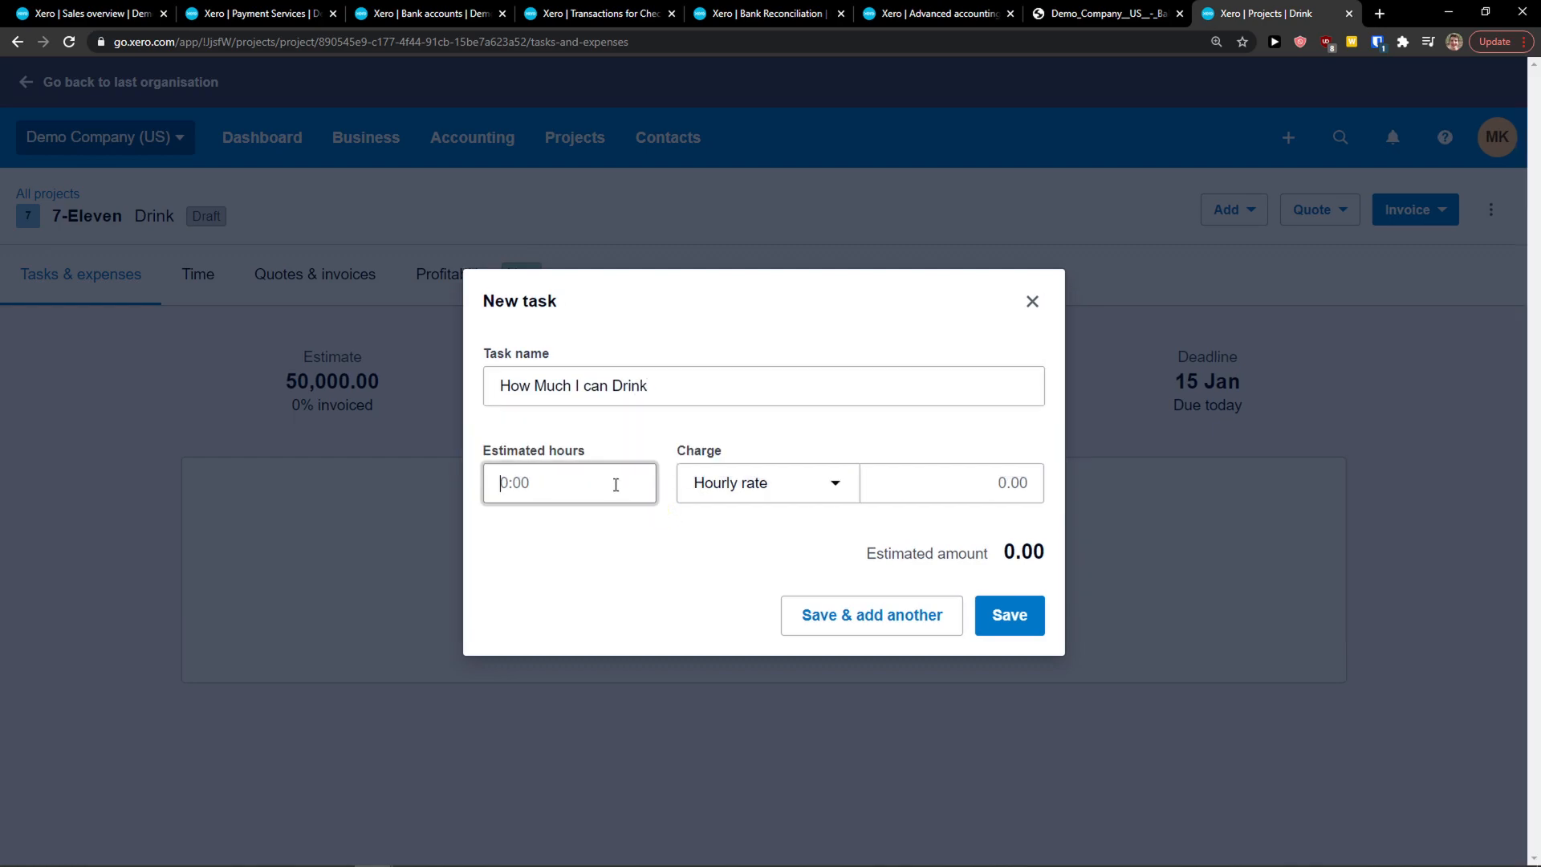
key("Tab")
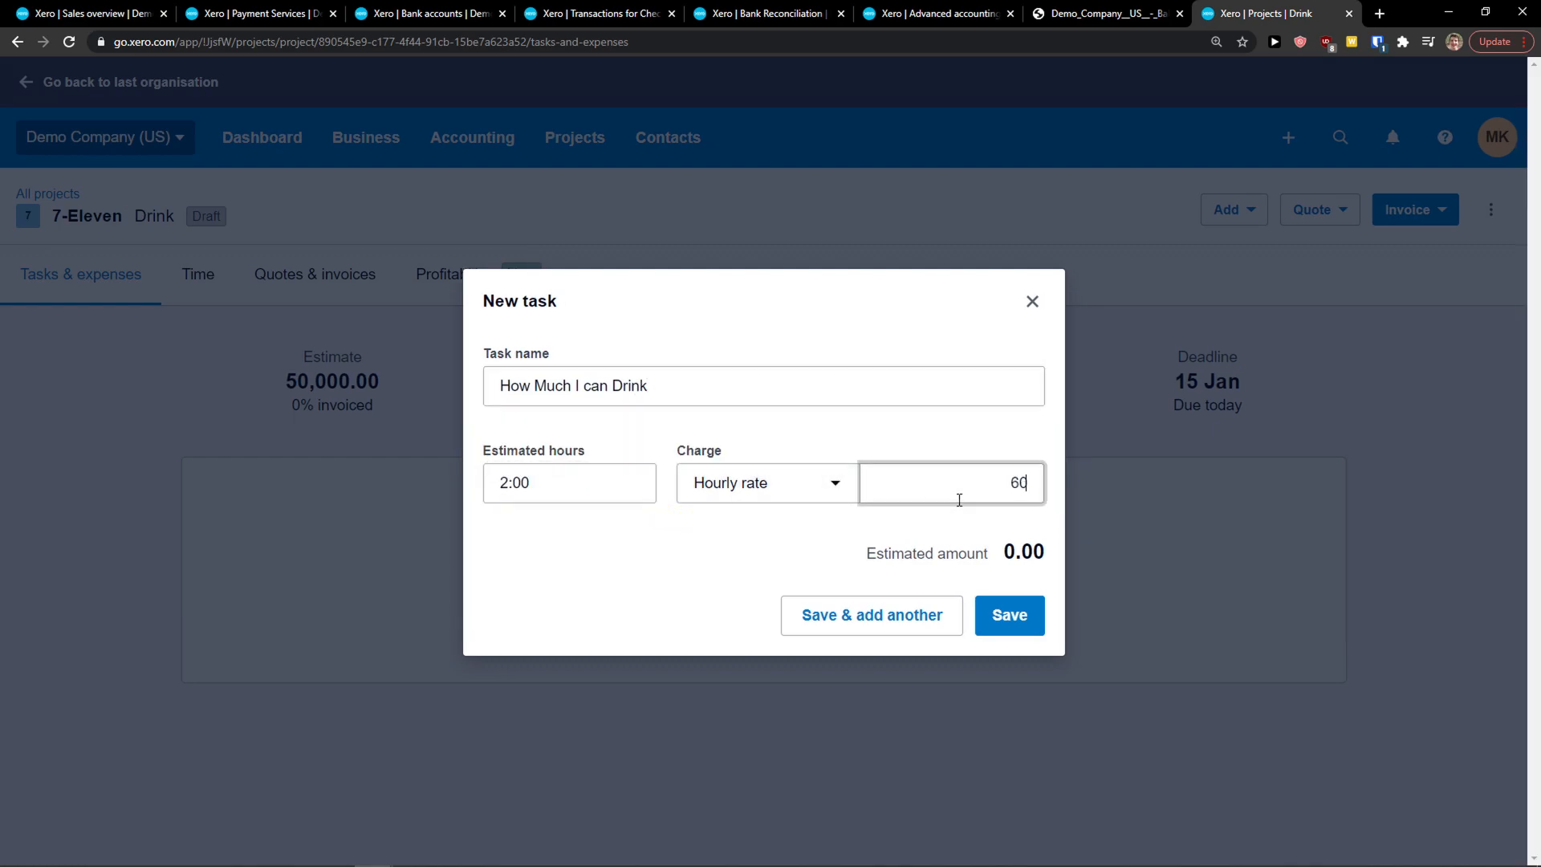
left_click(1007, 620)
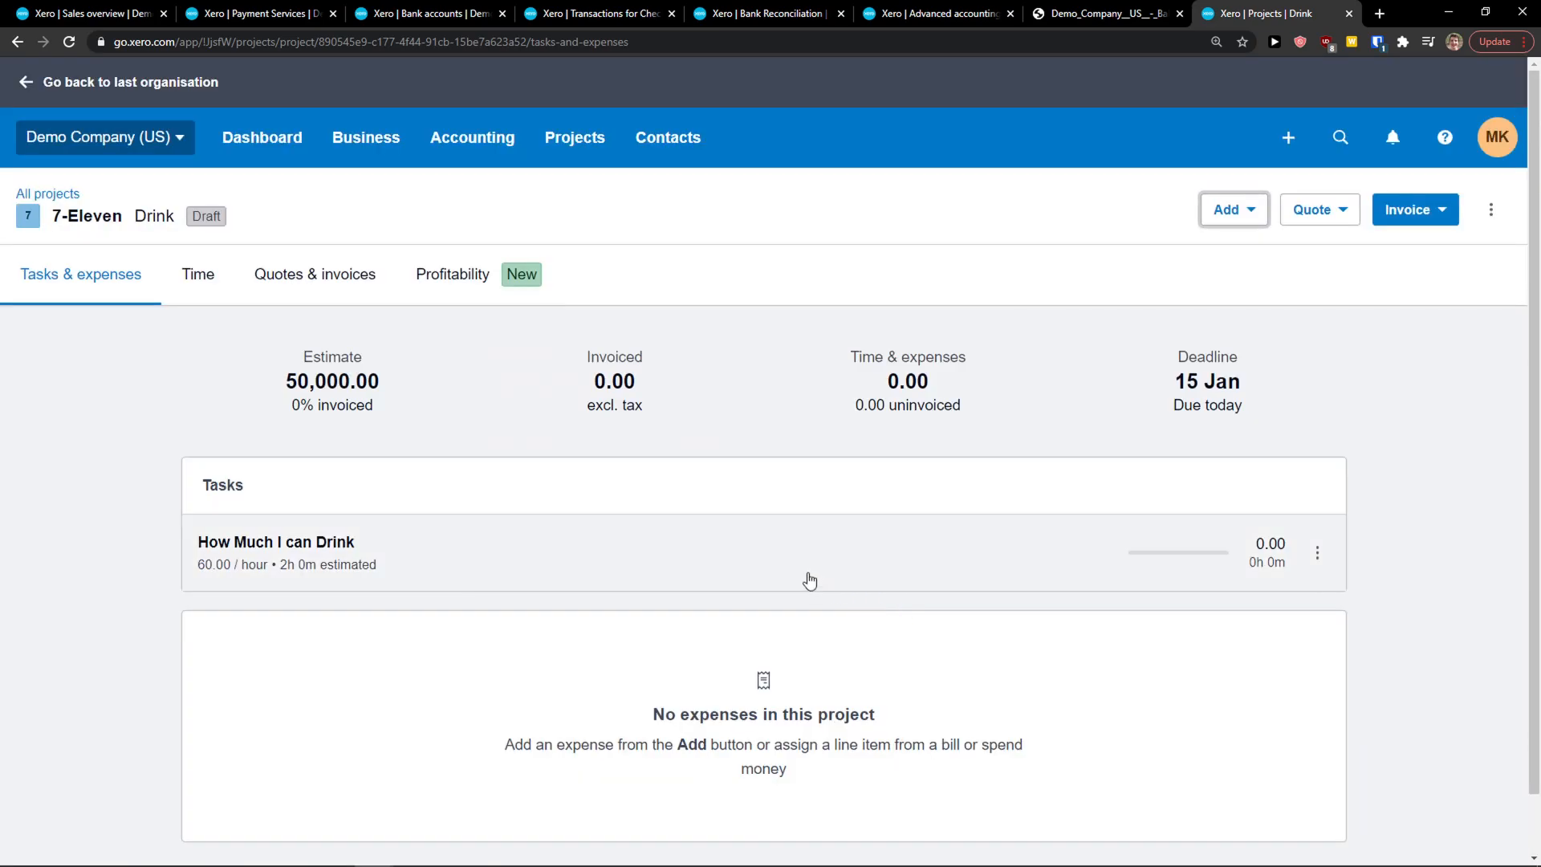
Check the new task's options and the Drink project's time, quotes and invoices, and profitability pages, and return to its tasks and expenses
left_click(1317, 553)
left_click(1141, 639)
scroll(1142, 638, "down", 2)
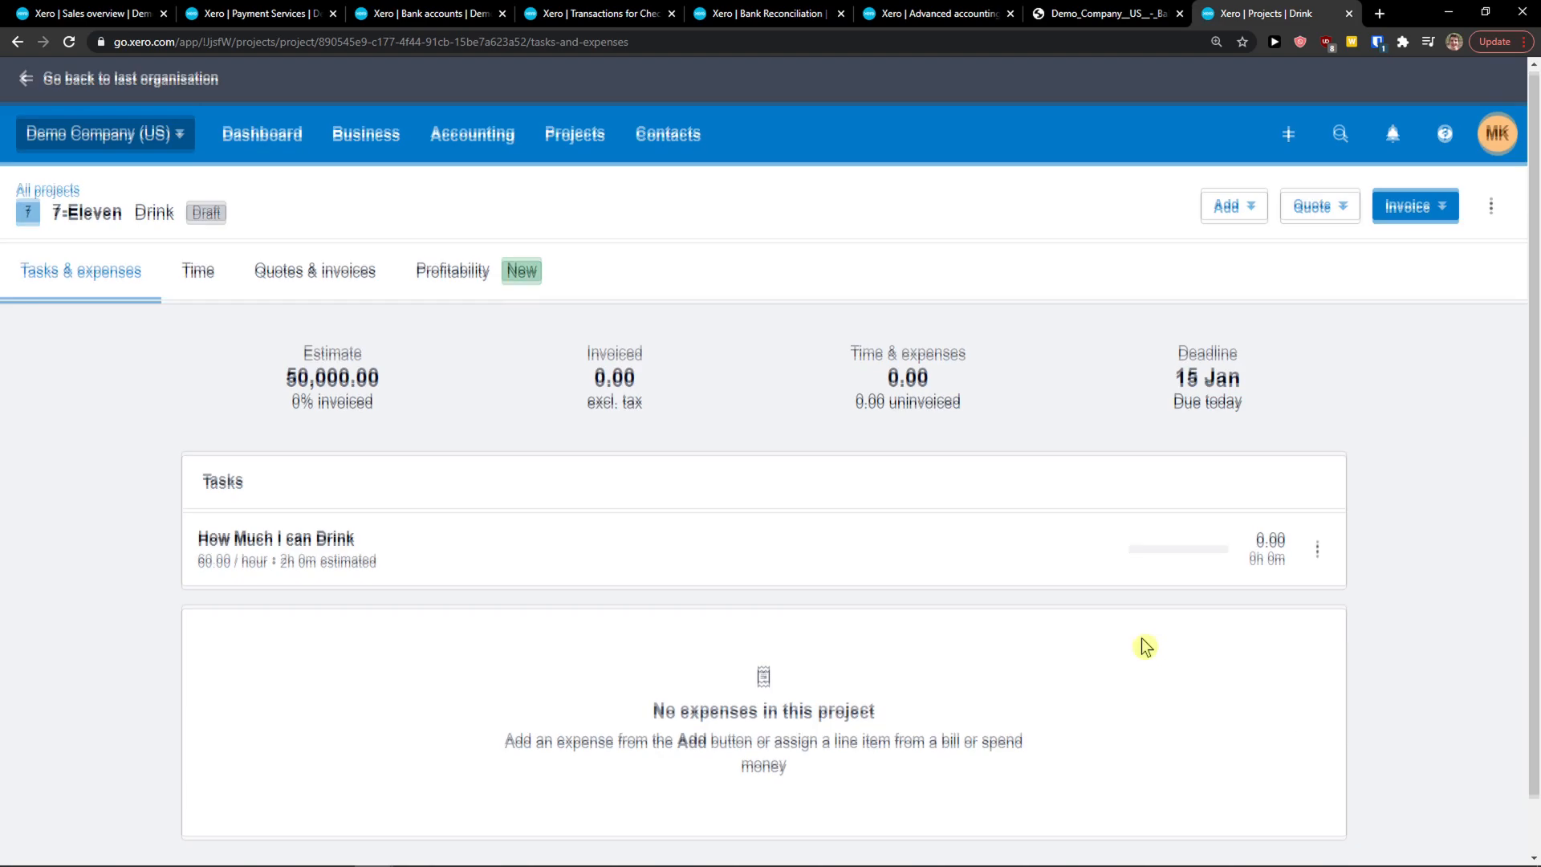
scroll(1124, 629, "up", 2)
left_click(202, 298)
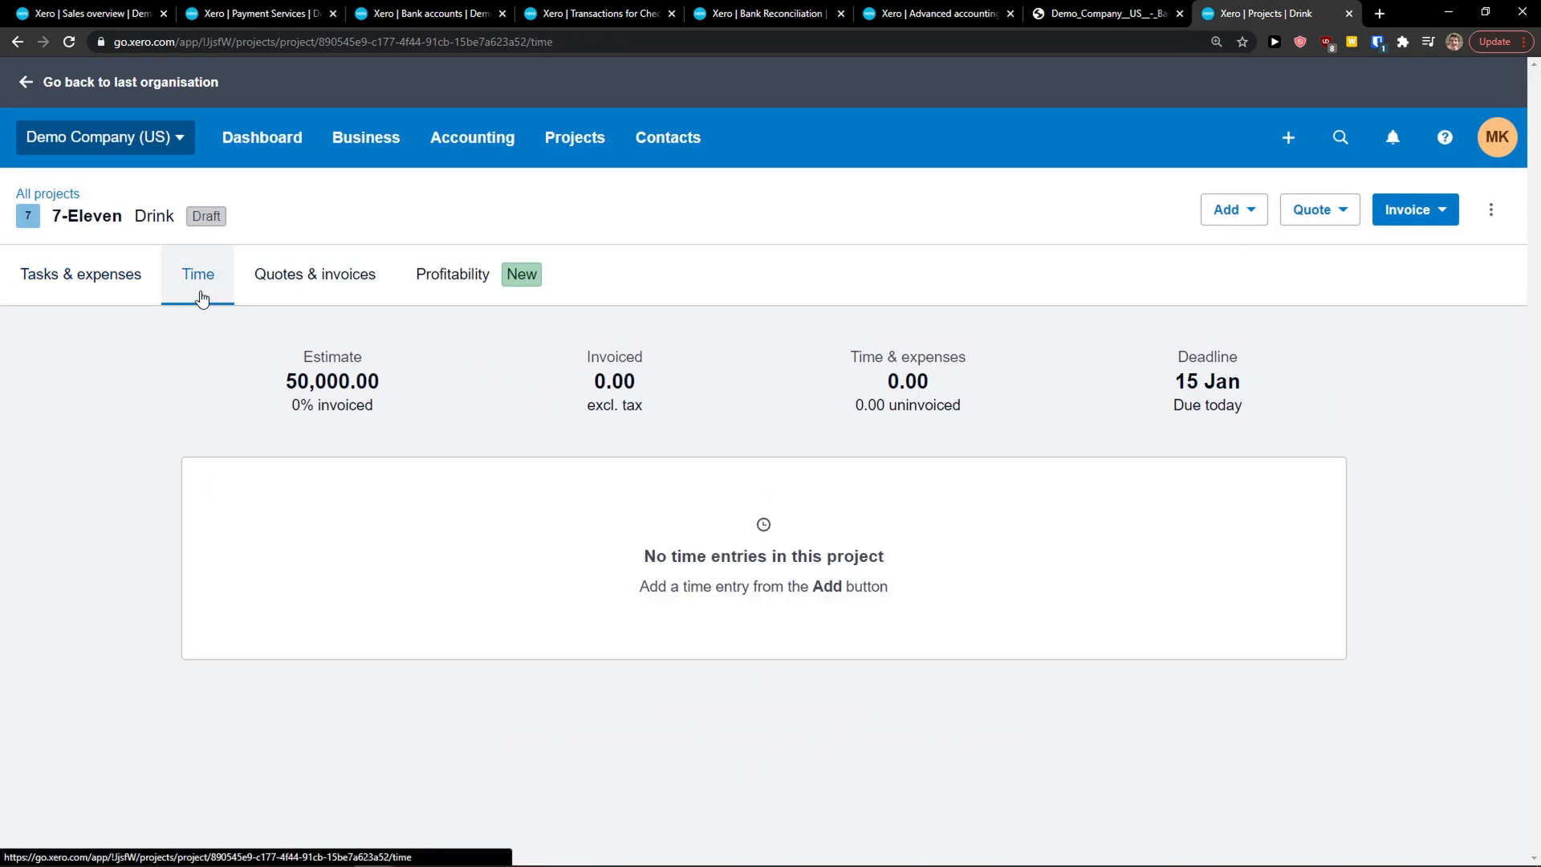
left_click(303, 296)
left_click(452, 273)
scroll(506, 540, "down", 1)
left_click(100, 213)
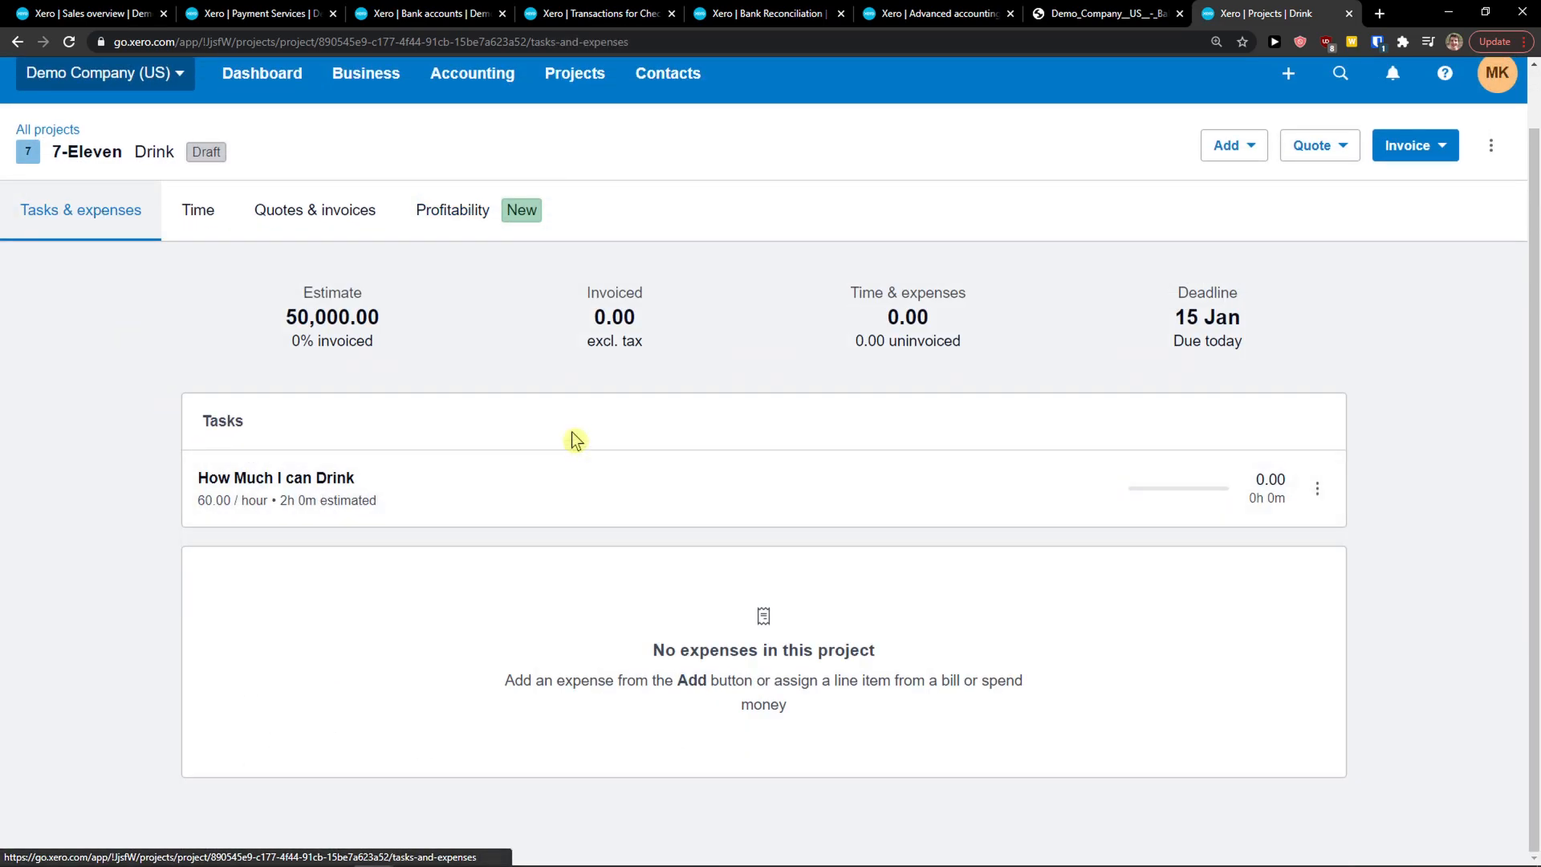
scroll(562, 469, "up", 1)
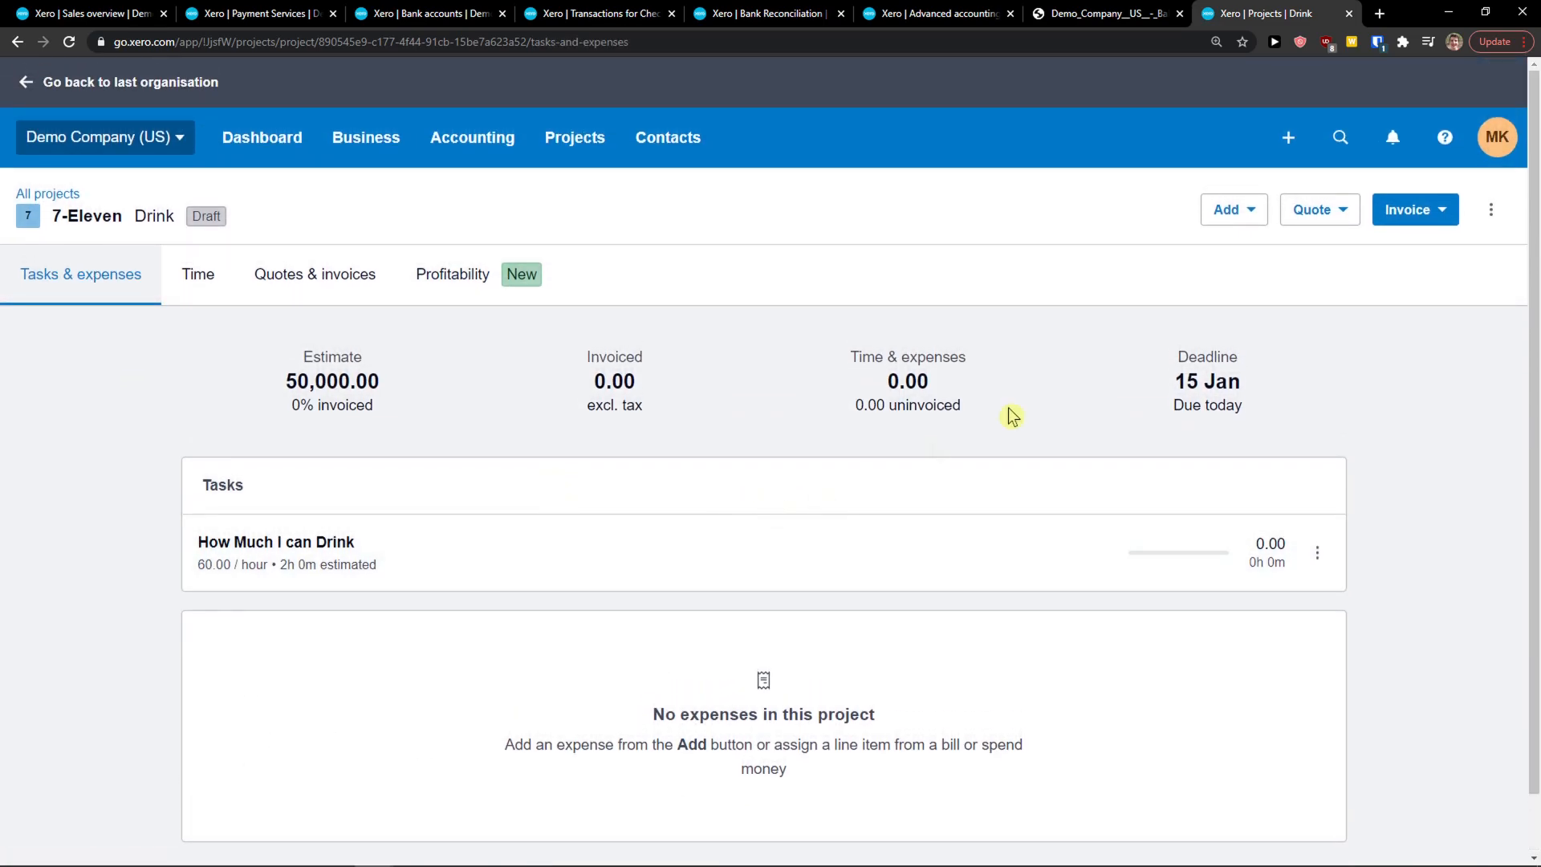
Review the Drink project's invoicing choices and its status, edit, duplicate and delete options without changing anything
left_click(1414, 209)
left_click(1491, 210)
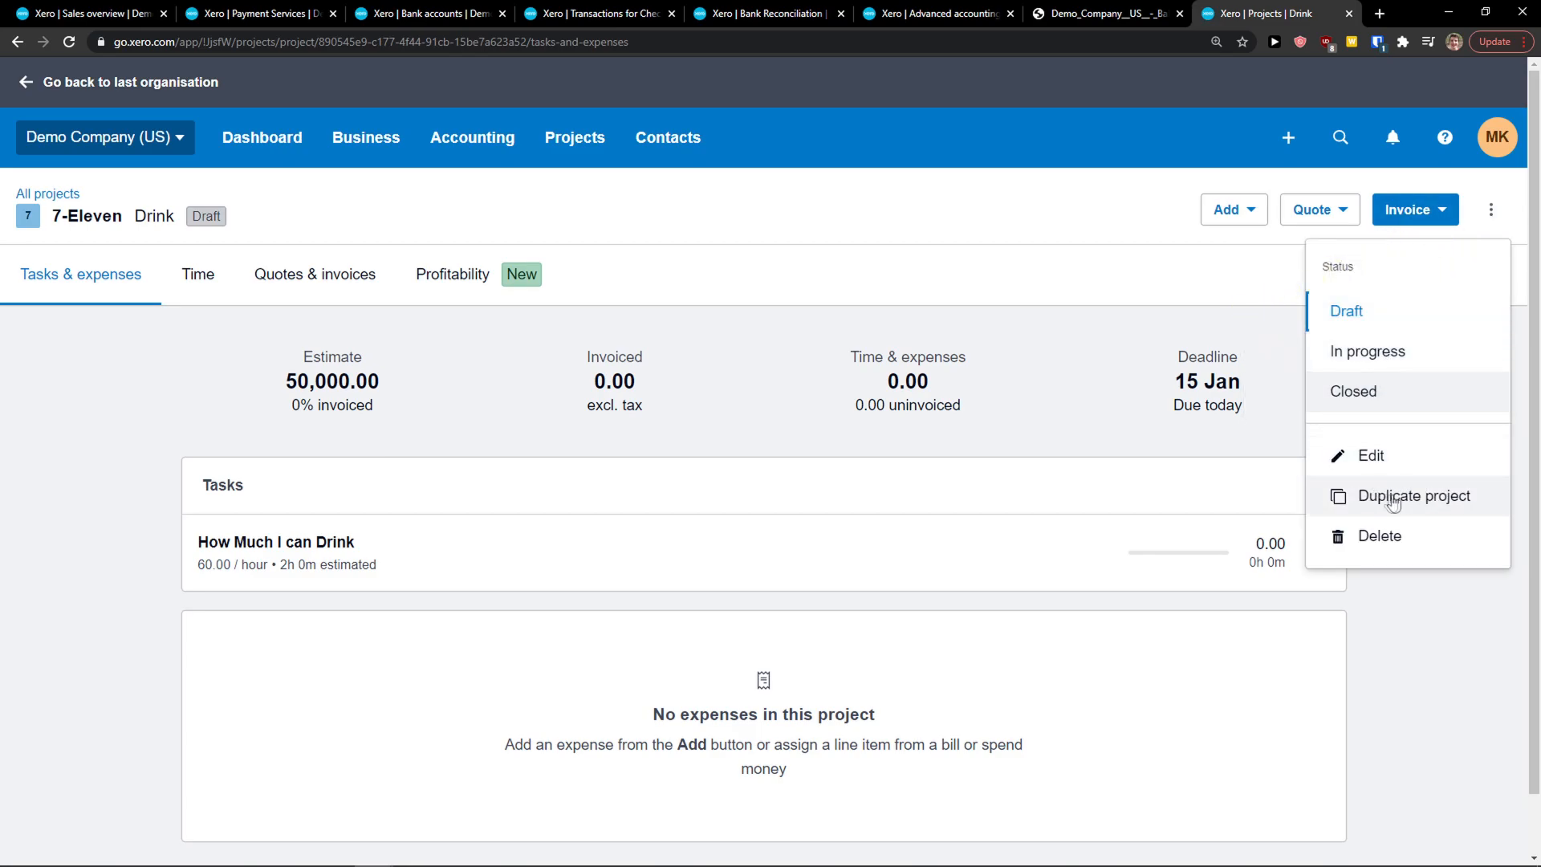
left_click(836, 279)
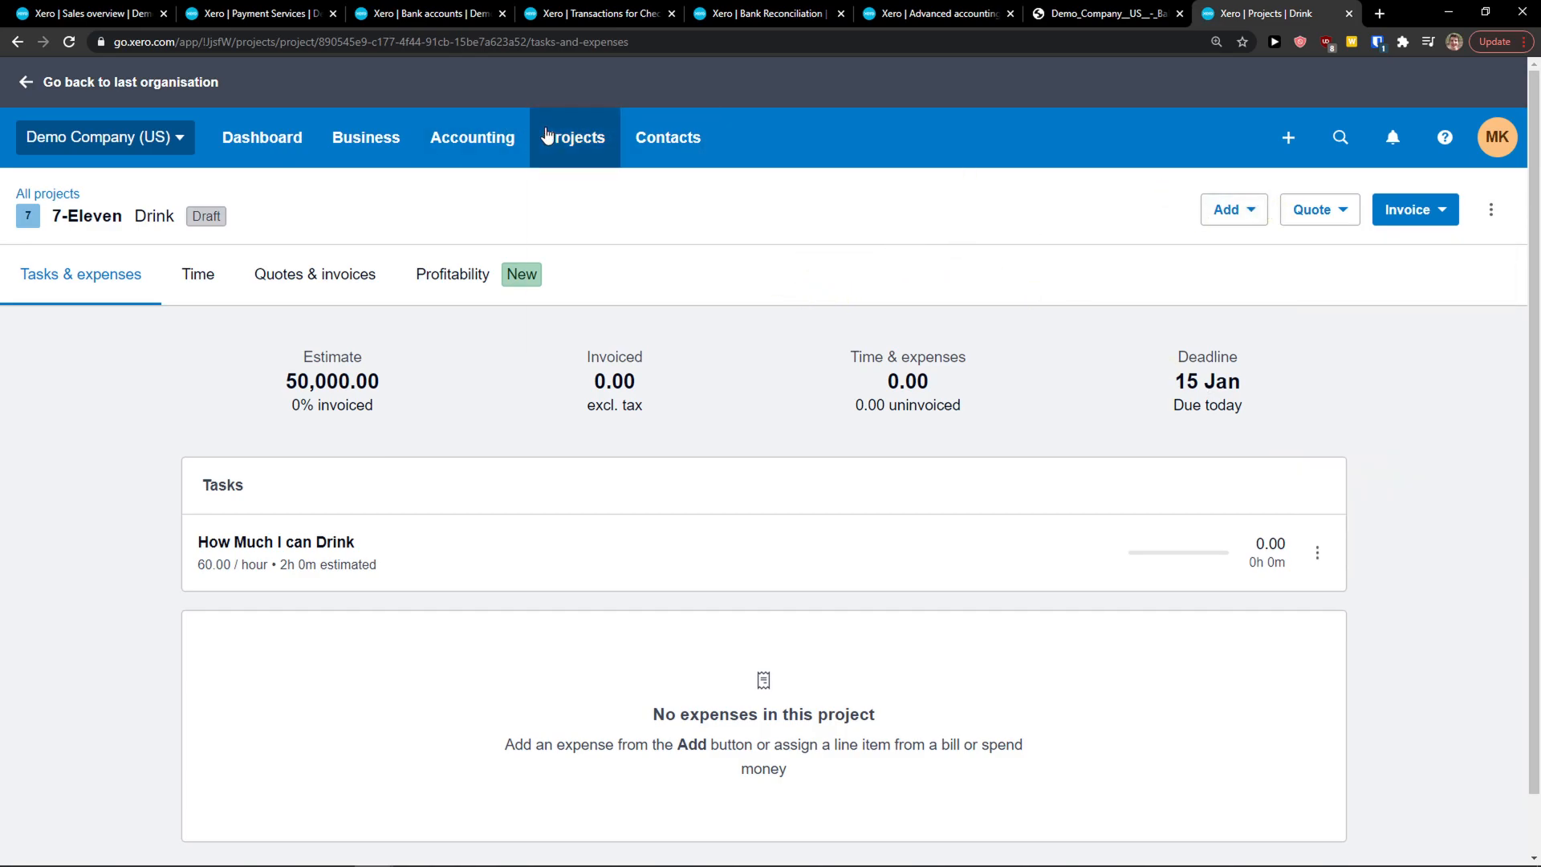
View the projects' time entries and the staff time overview, and go to the staff cost rates
left_click(570, 139)
left_click(630, 253)
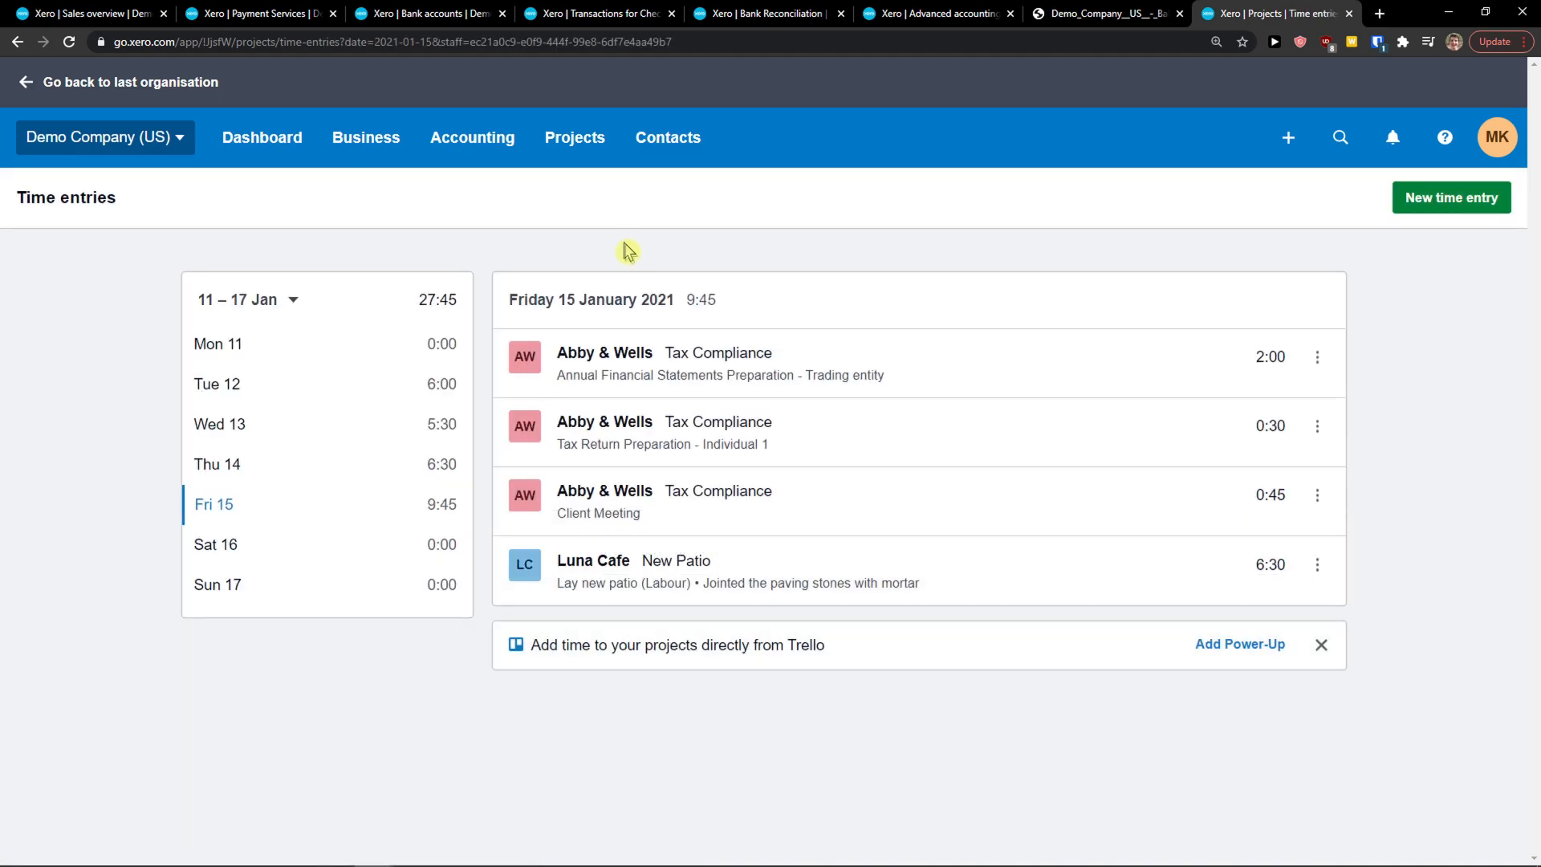
left_click(579, 165)
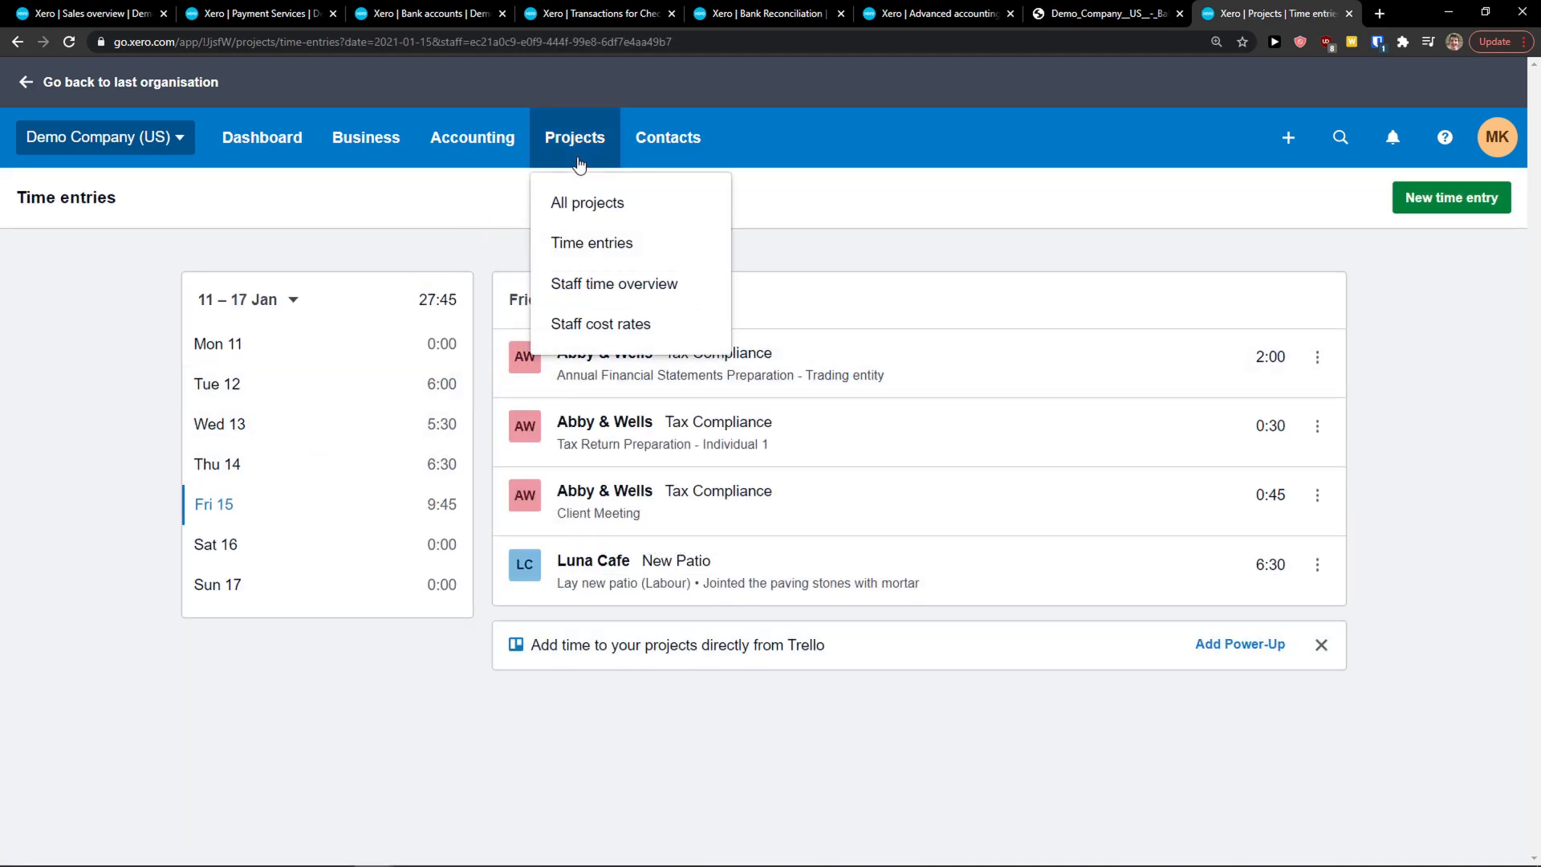
left_click(628, 296)
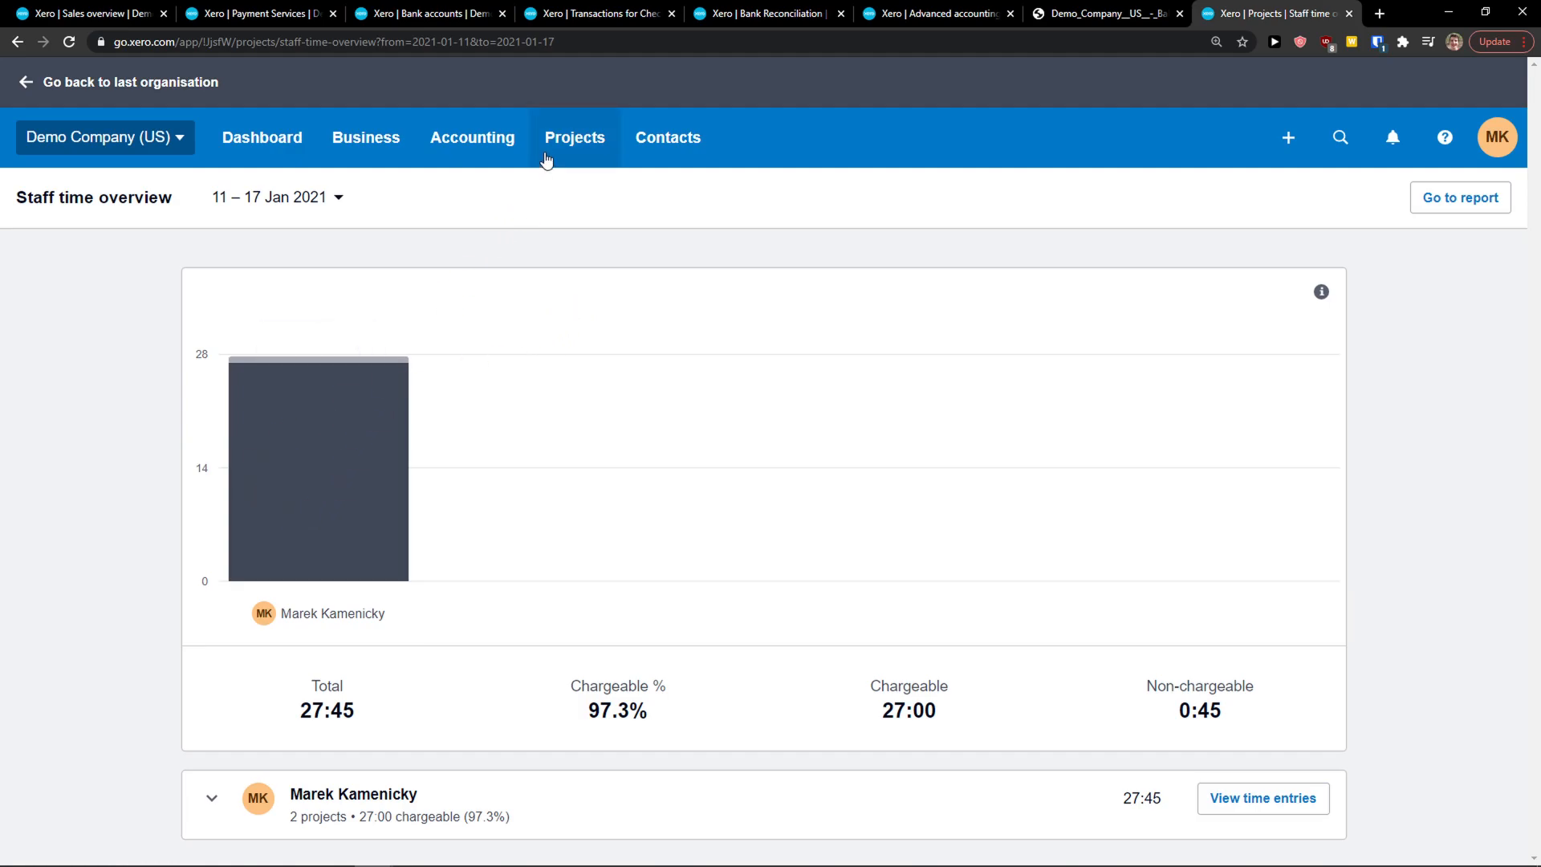
left_click(570, 154)
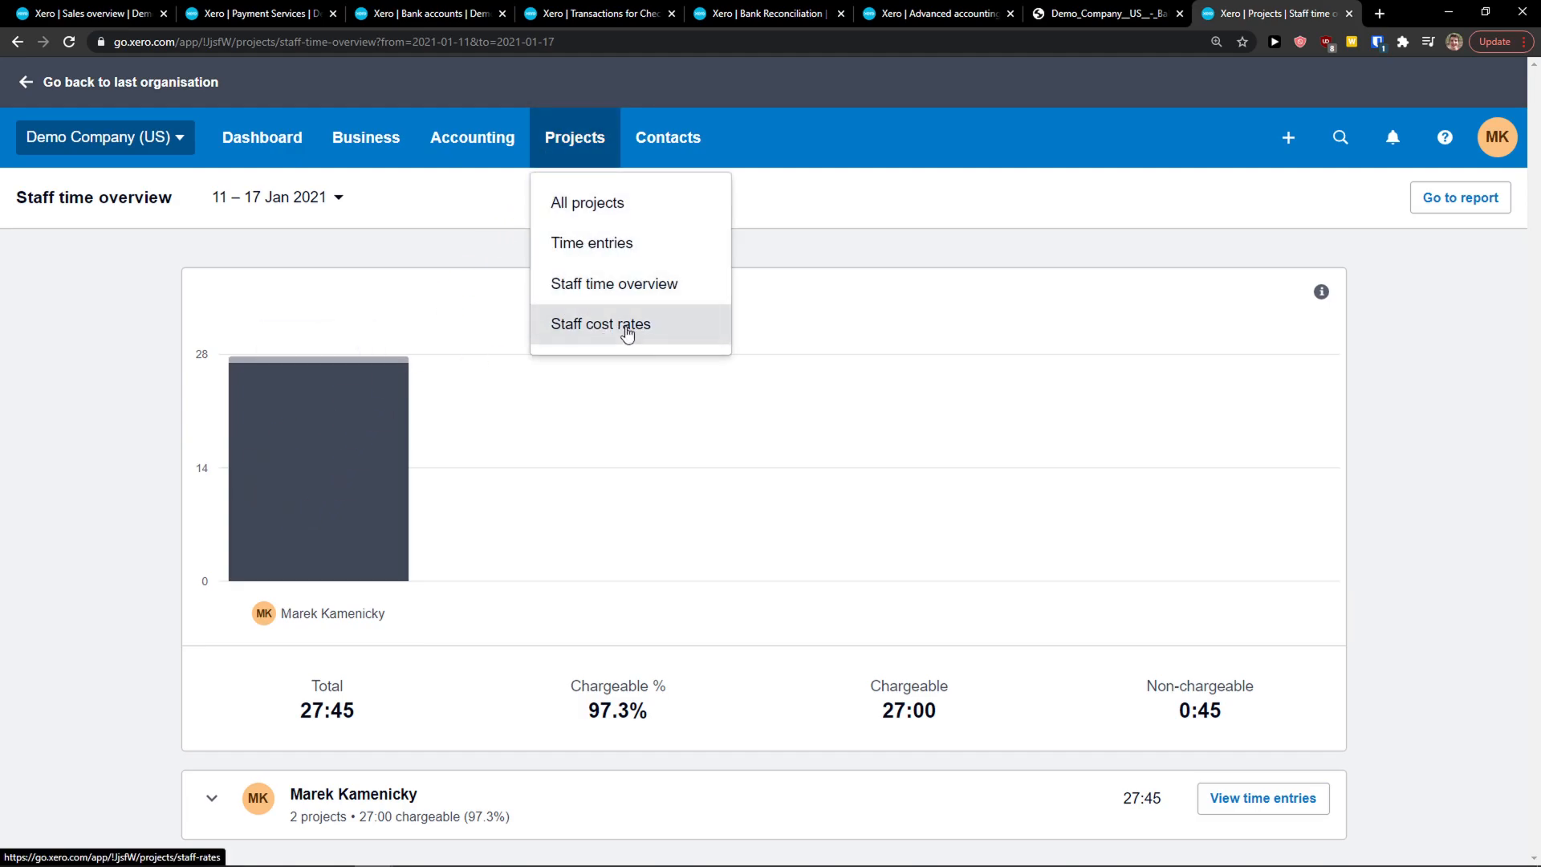
left_click(628, 329)
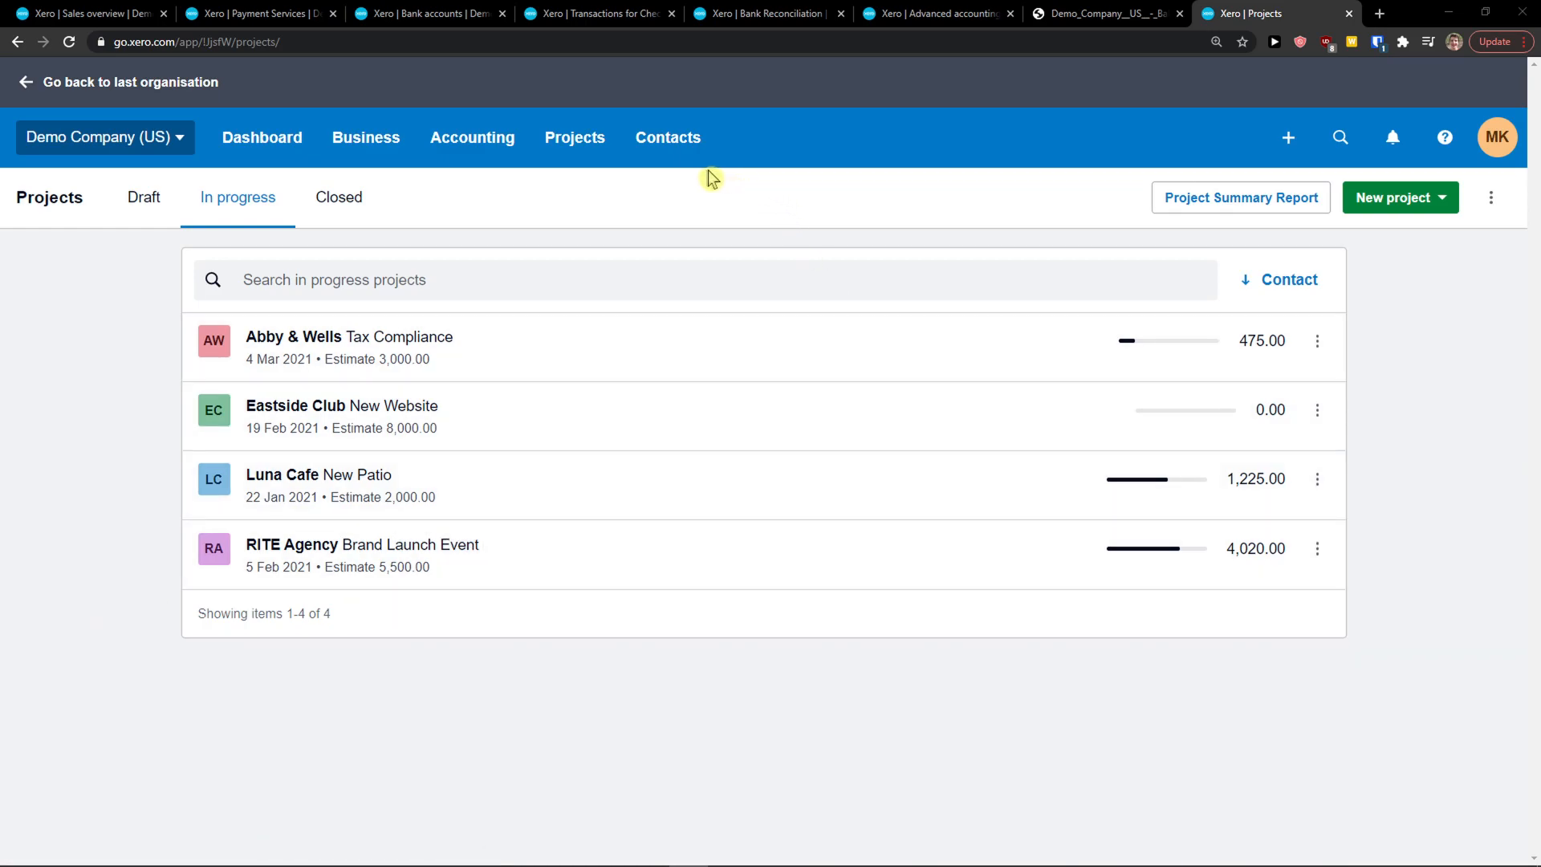
Open the list of all contacts, look through it, and view the customers and the suppliers
left_click(686, 155)
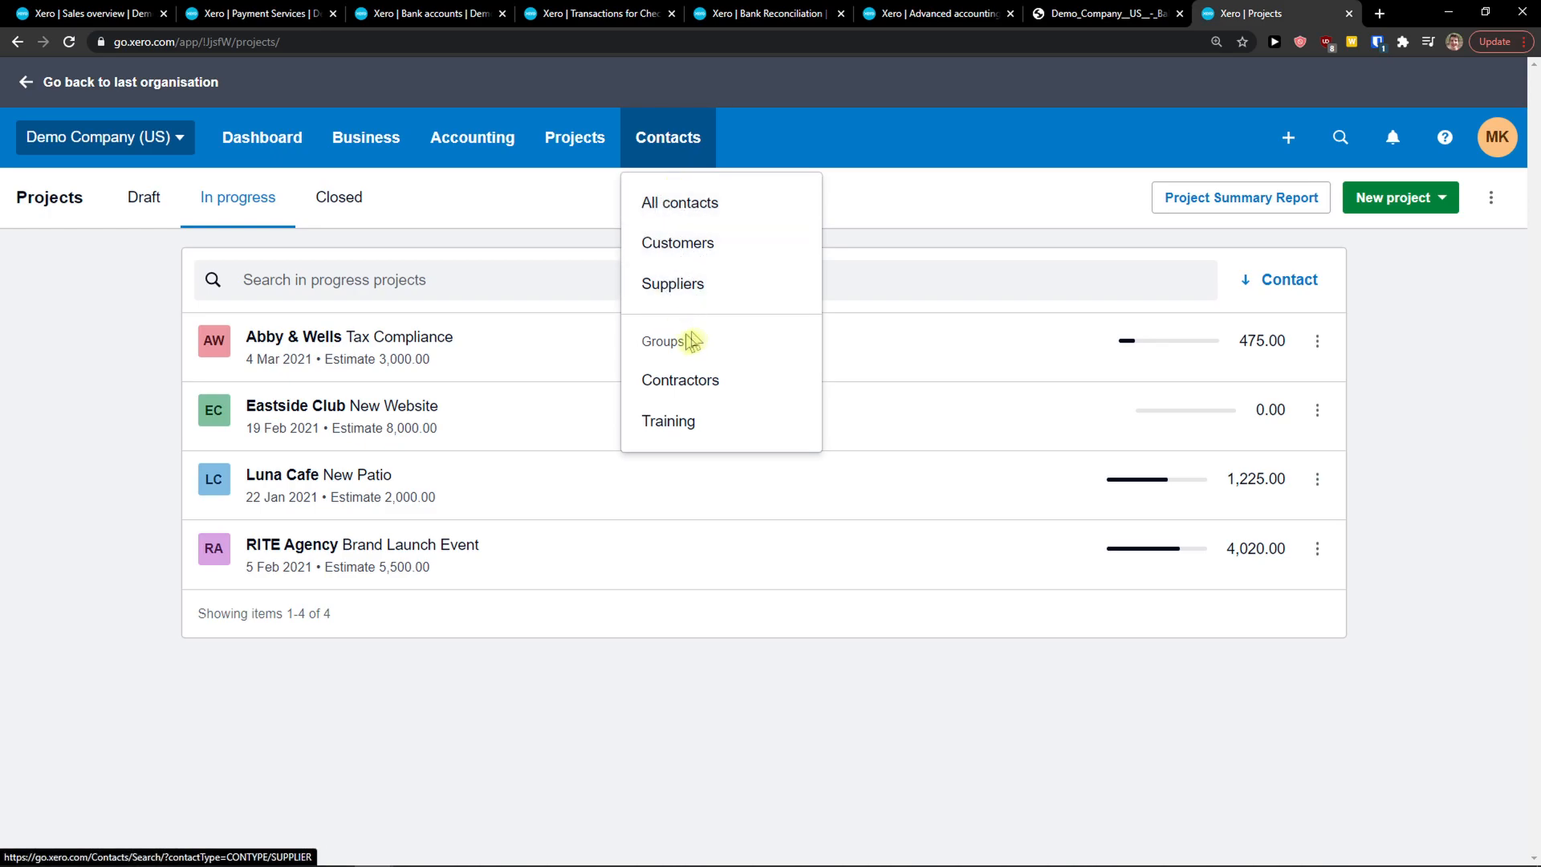
left_click(738, 206)
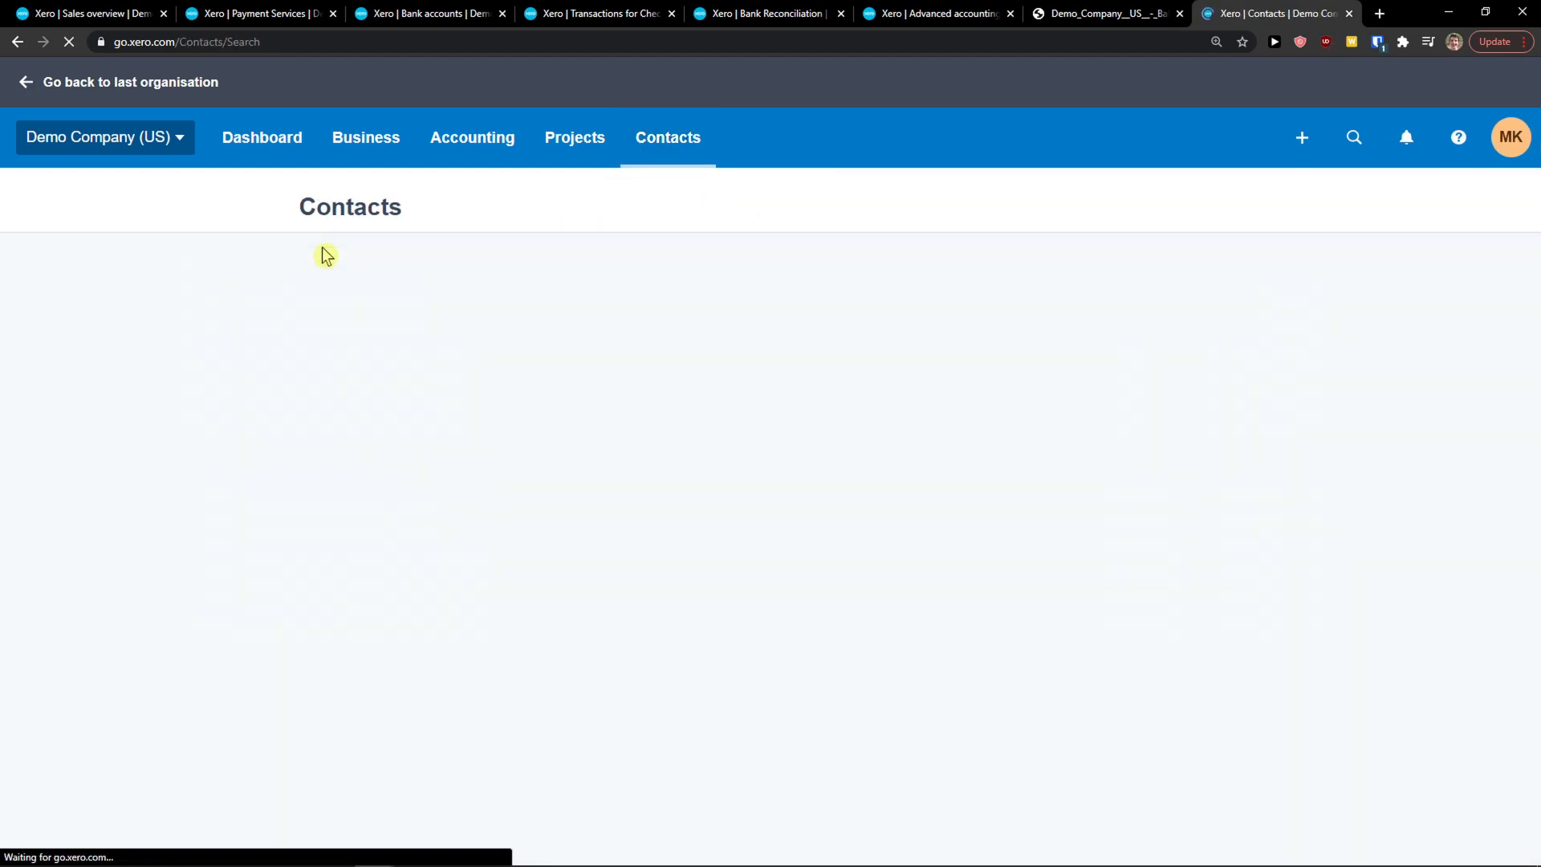
scroll(297, 354, "down", 1)
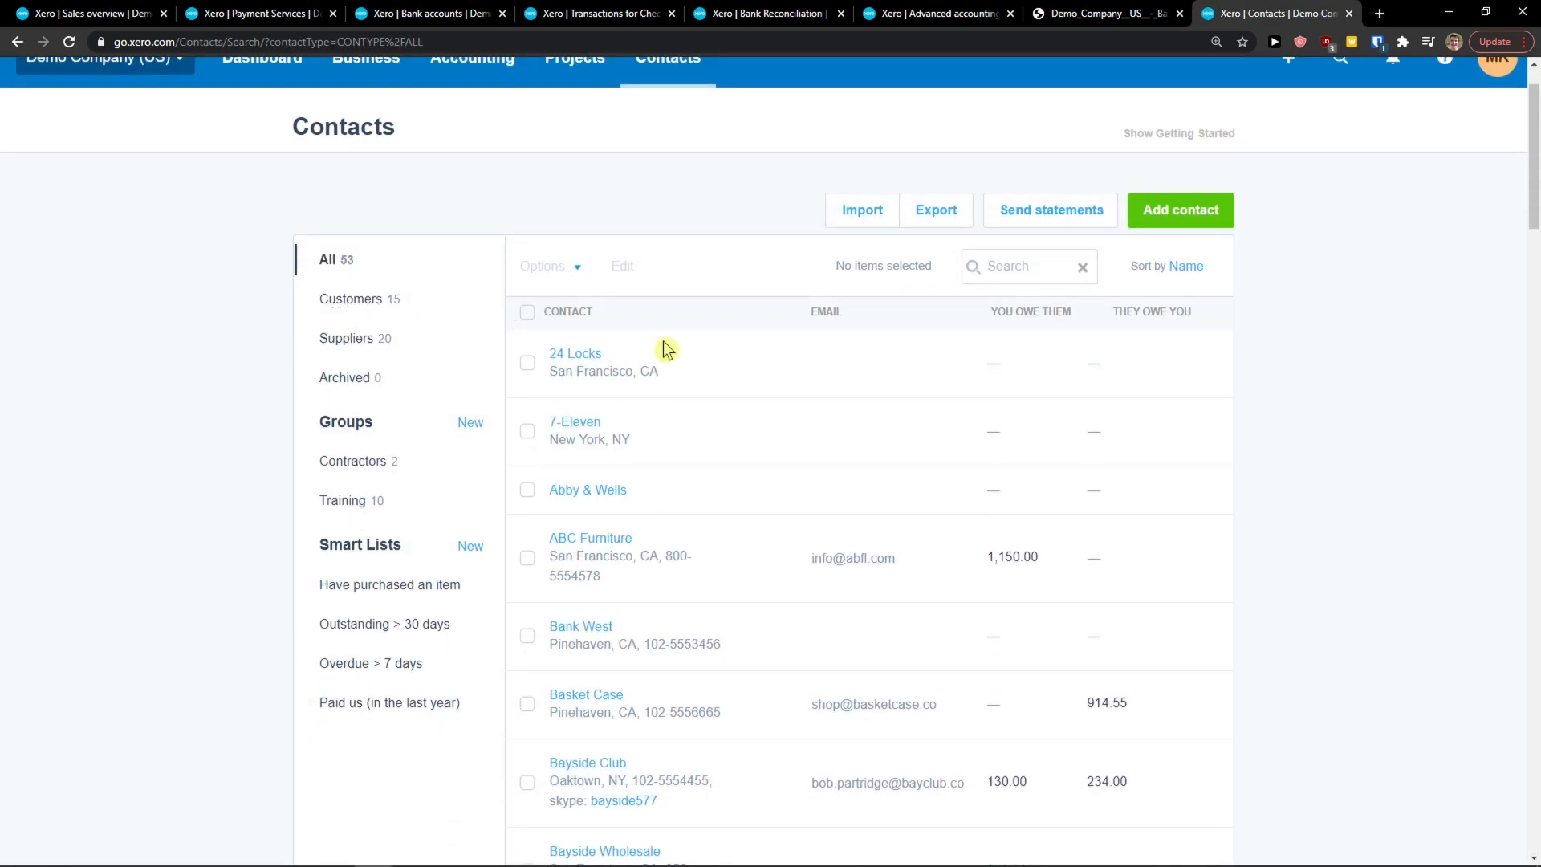
scroll(665, 350, "down", 8)
scroll(602, 396, "up", 8)
scroll(354, 358, "up", 1)
left_click(354, 358)
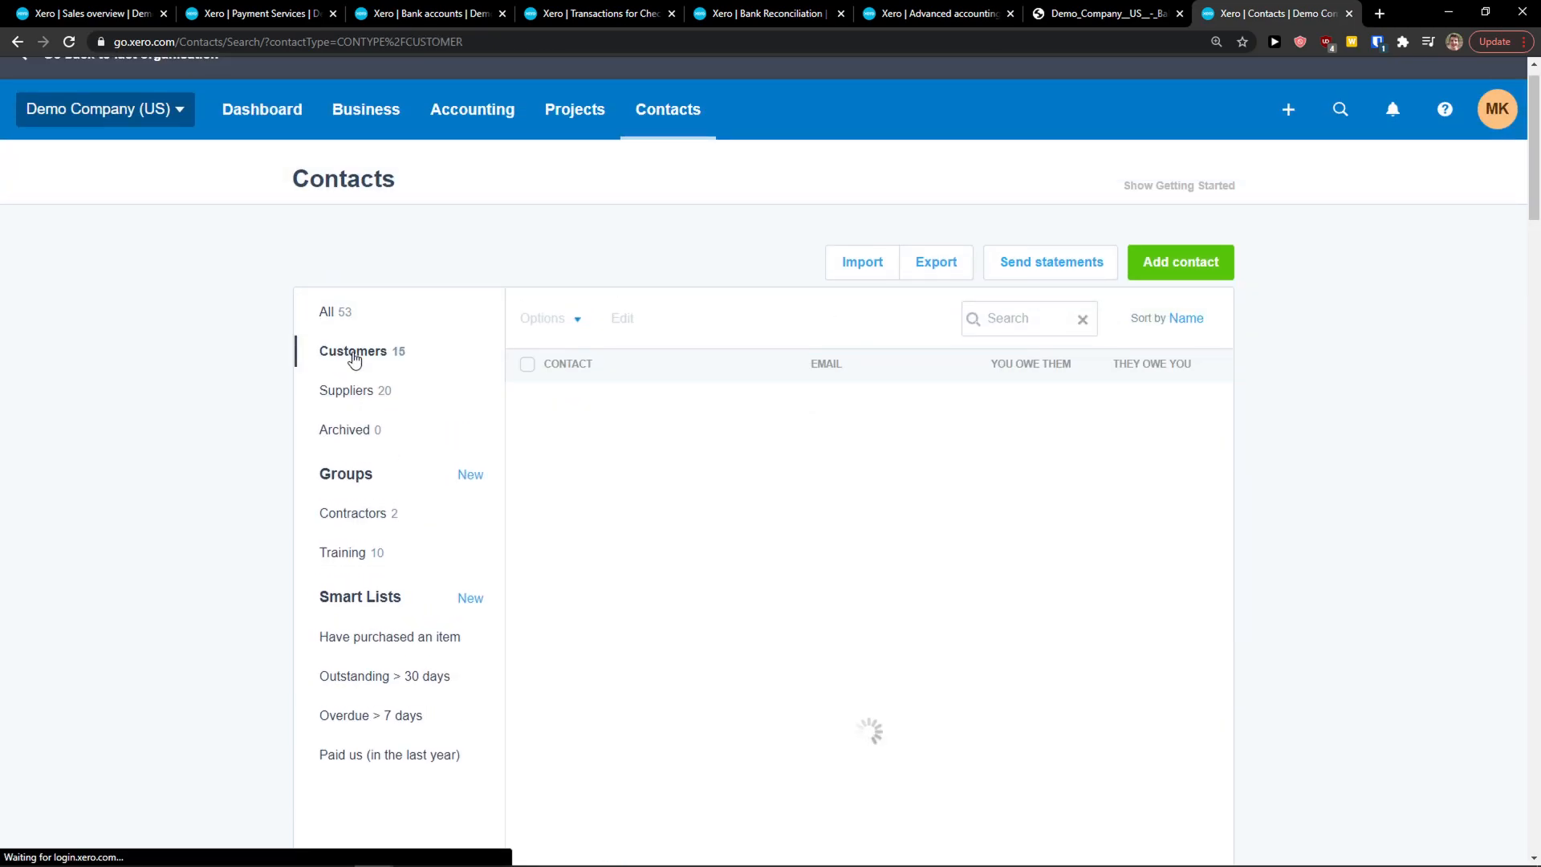
left_click(336, 394)
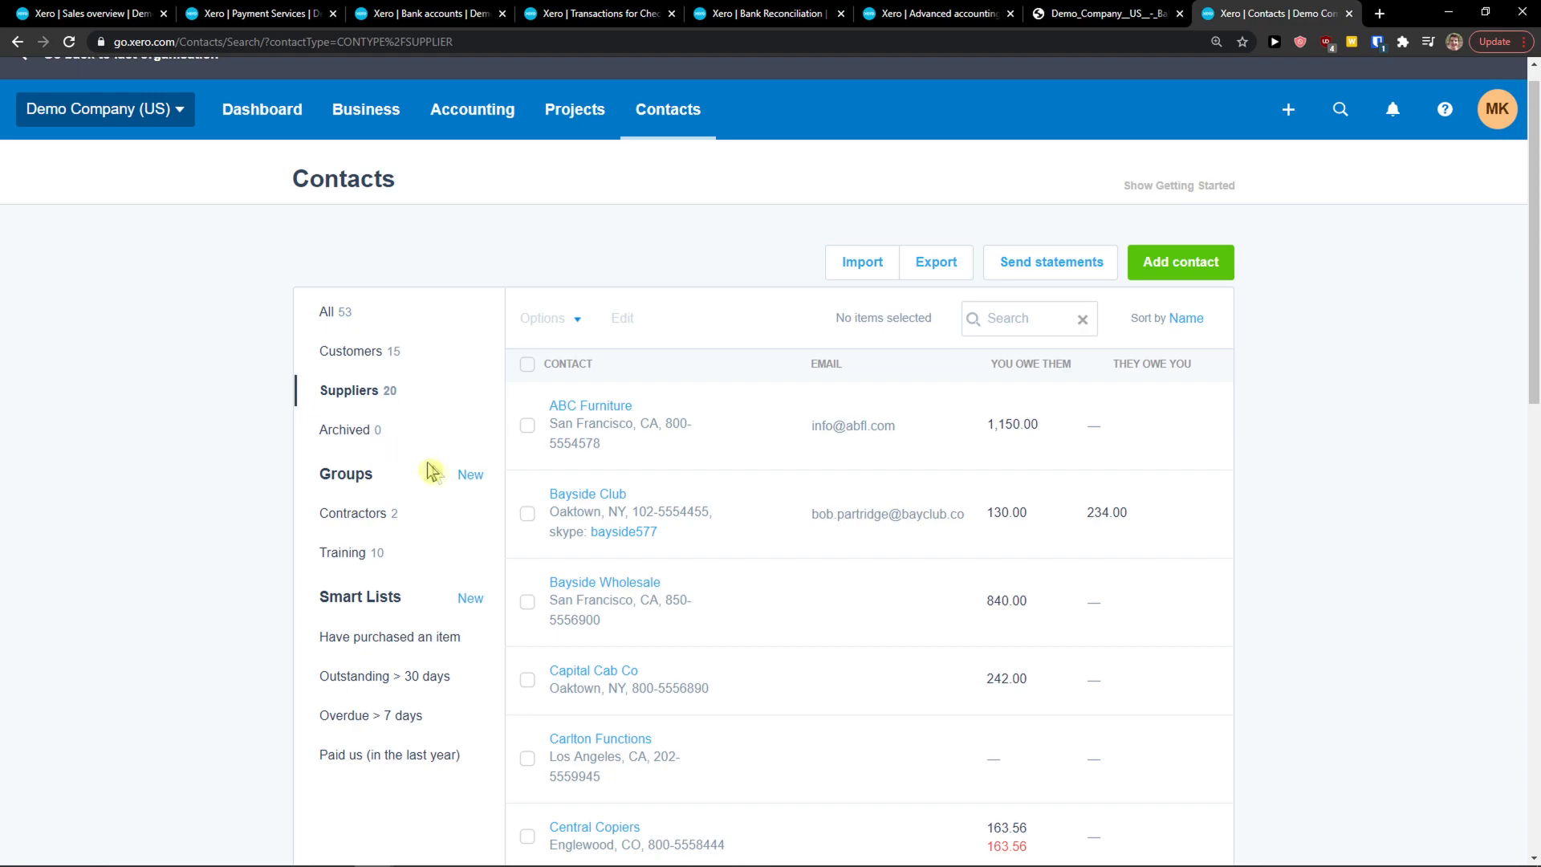
Create a contact group named "Group 1" and open it
left_click(468, 475)
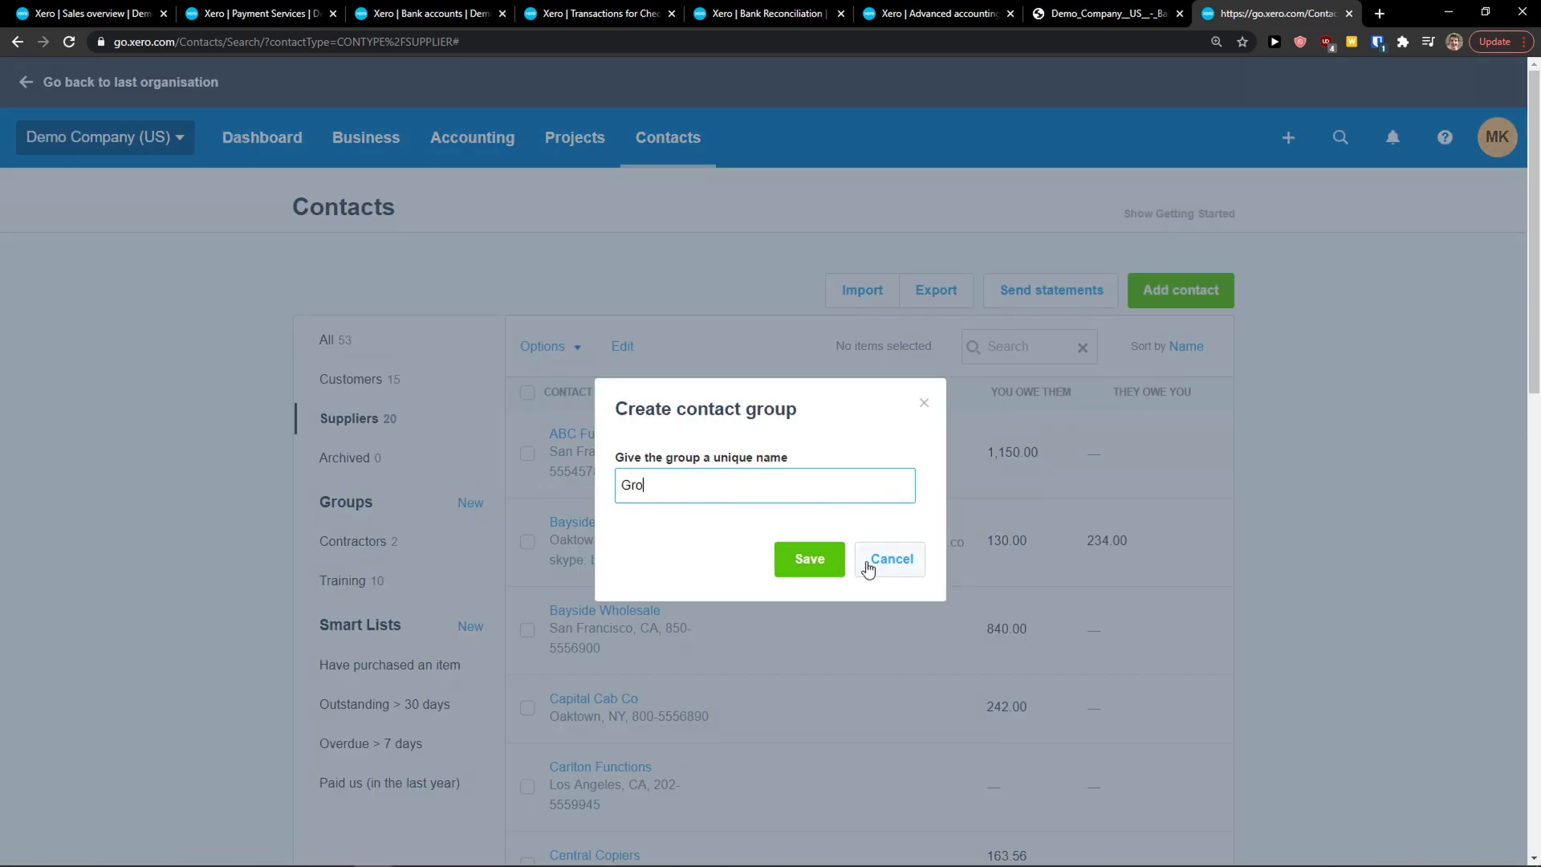
left_click(821, 568)
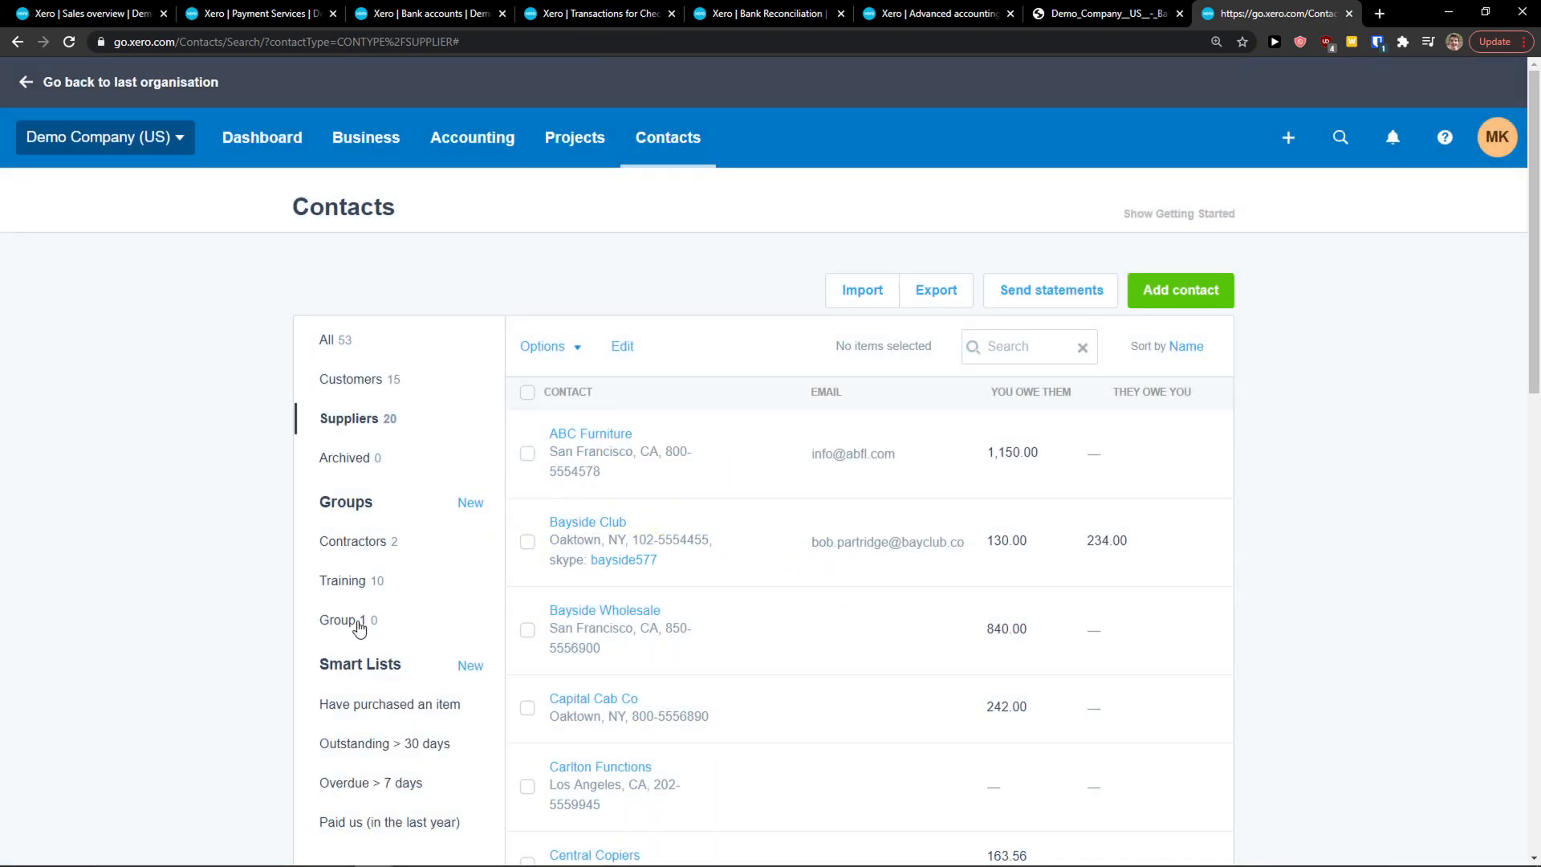
left_click(359, 626)
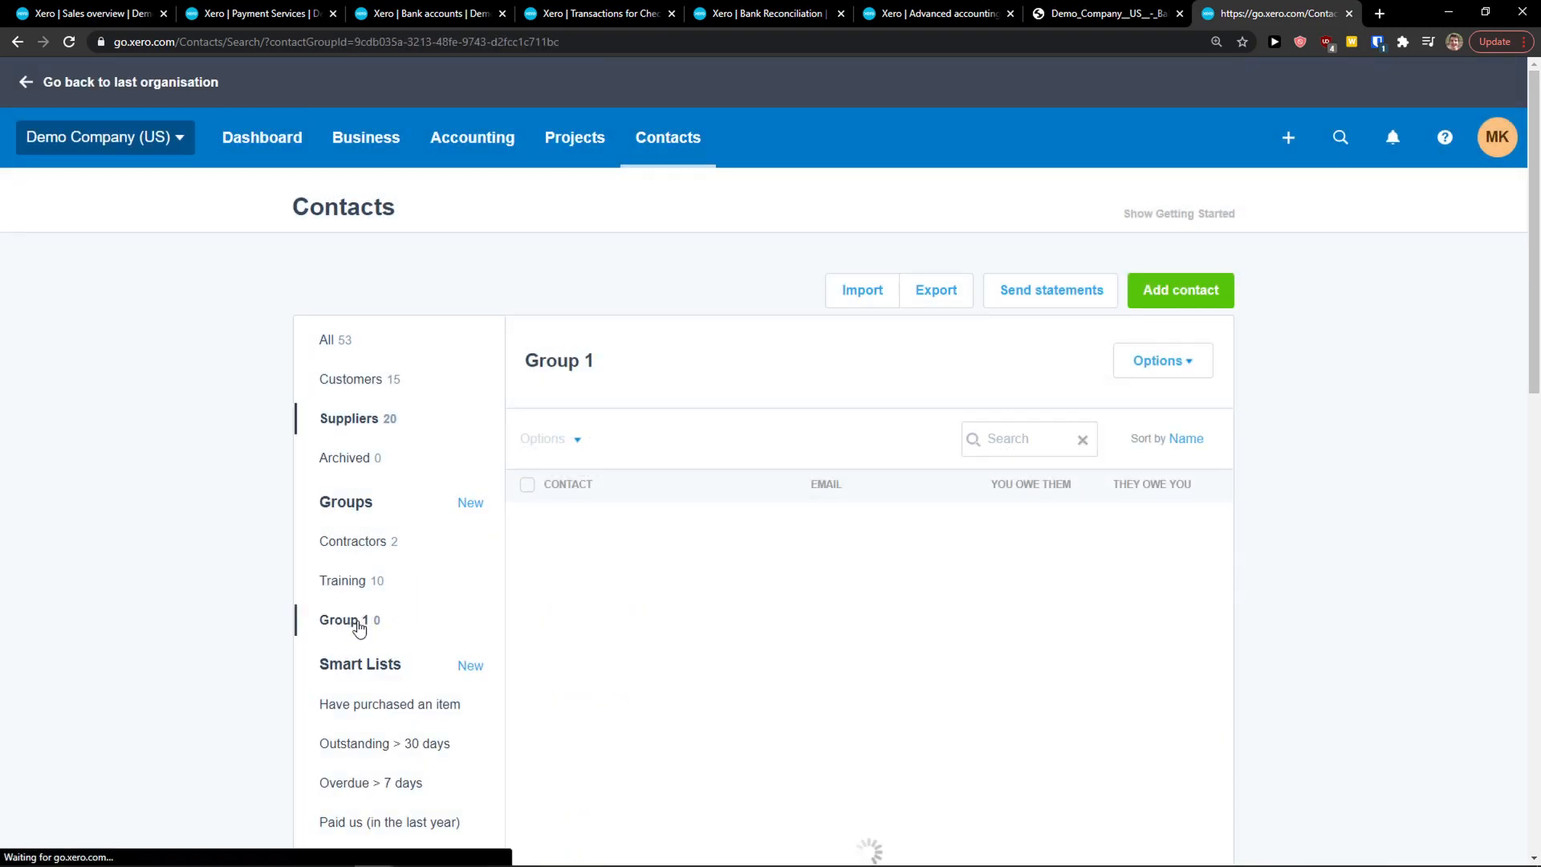
View the customer contacts and try selecting and deselecting Bank West
left_click(371, 395)
left_click(528, 446)
left_click(529, 446)
scroll(851, 291, "down", 1)
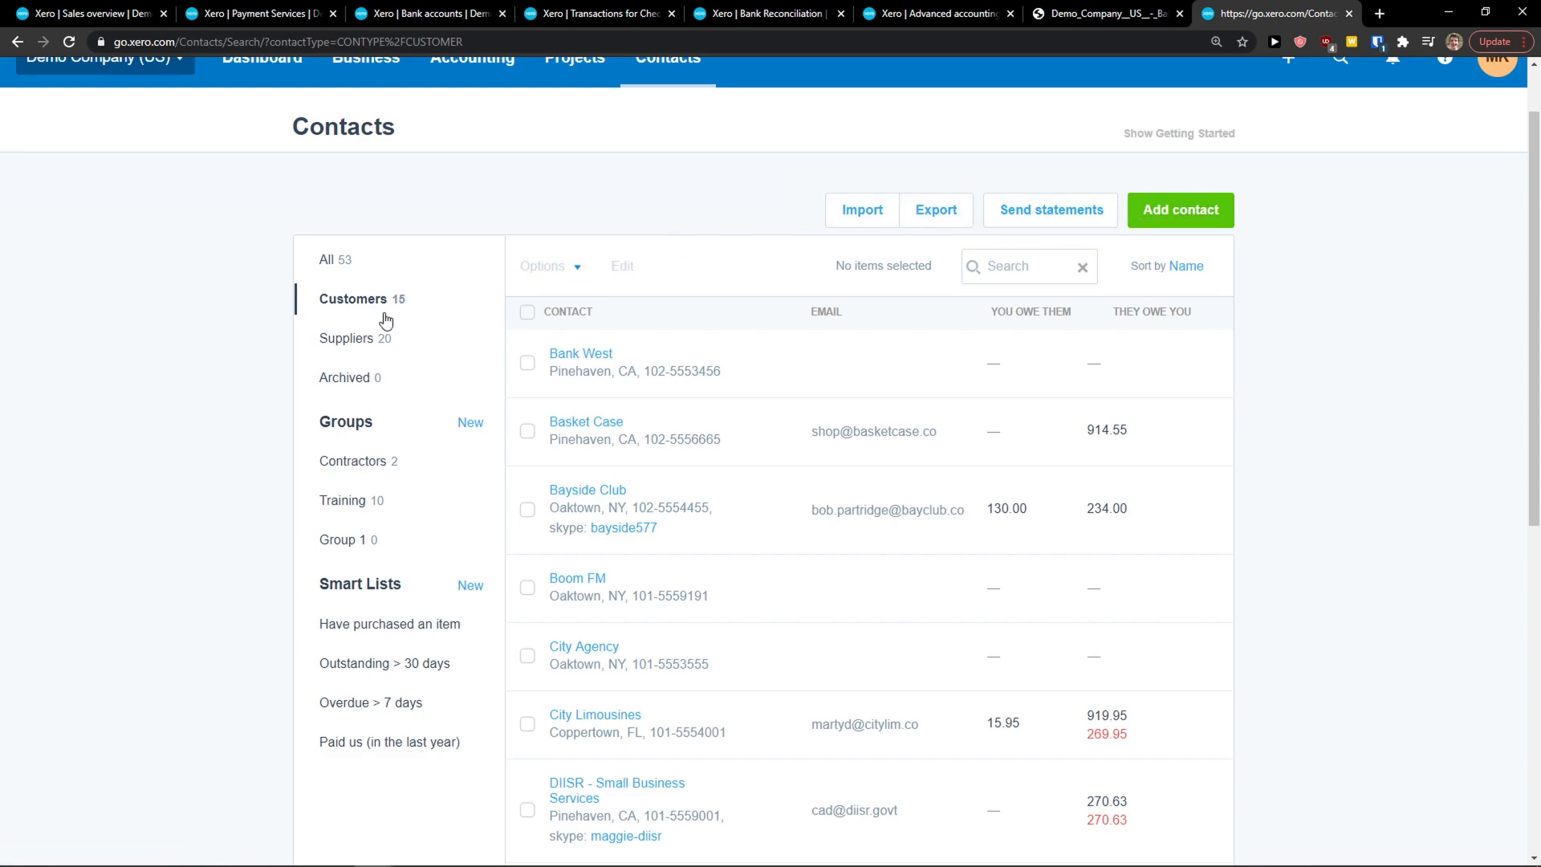
scroll(460, 323, "up", 1)
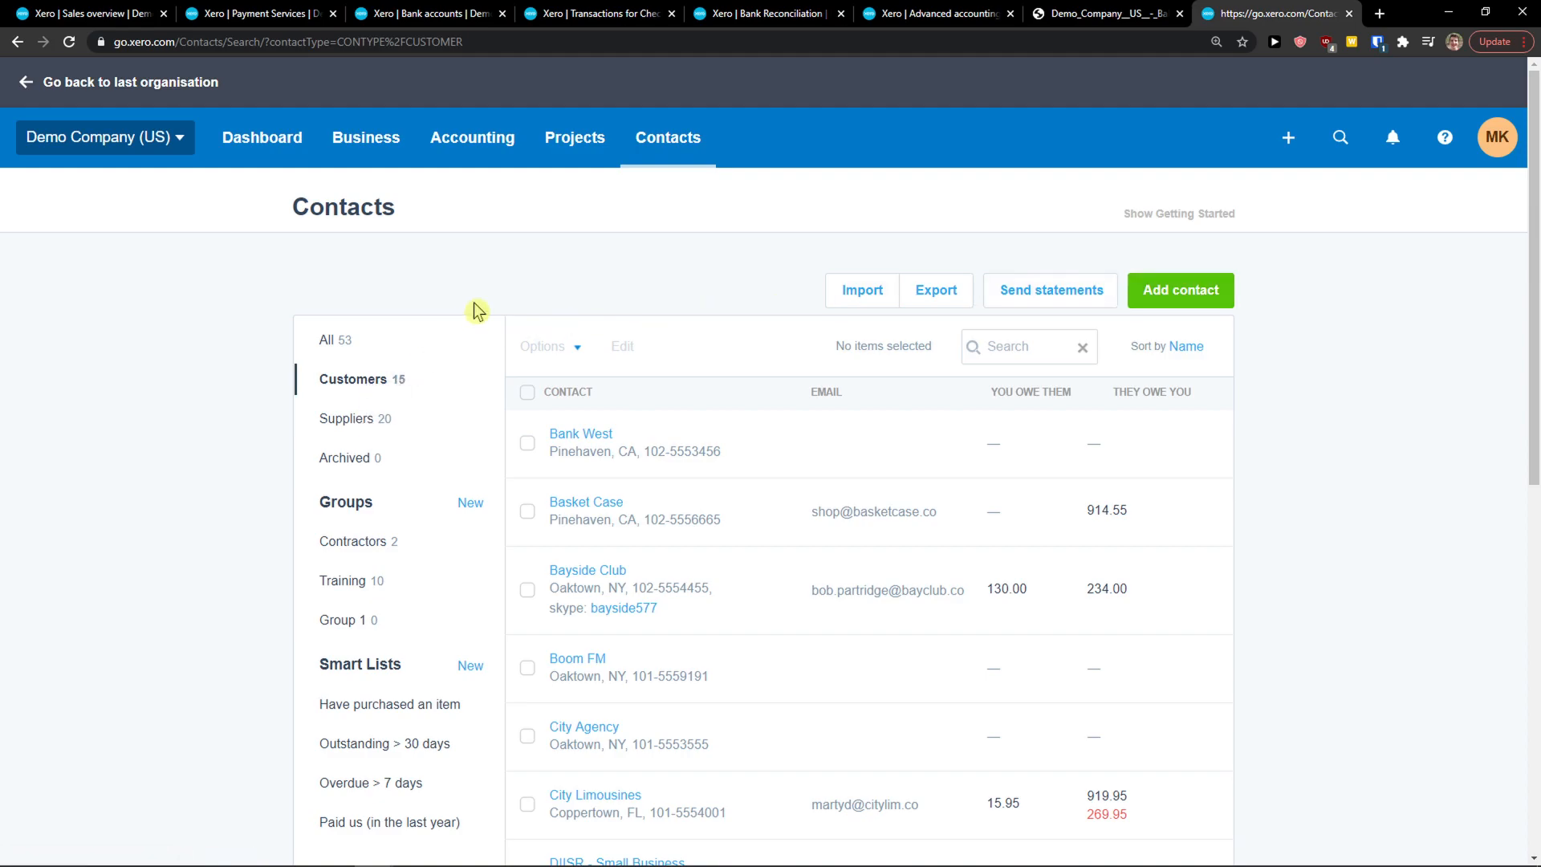
Look through the form for adding a contact, including its phone, address and financial fields, and return to the contacts without saving
left_click(1156, 307)
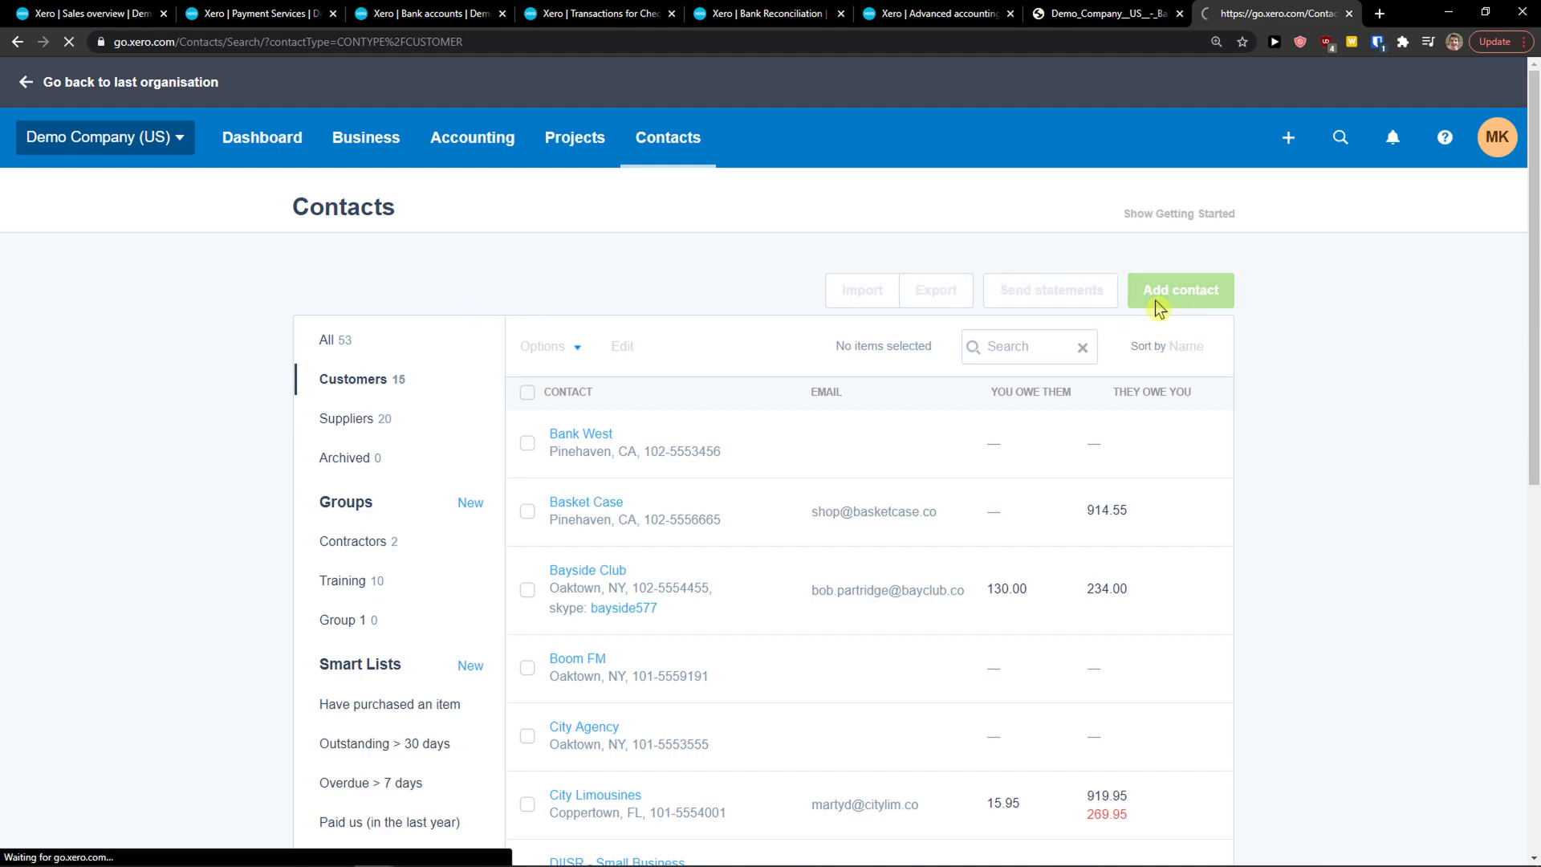
left_click(801, 356)
left_click(1090, 413)
scroll(731, 373, "down", 2)
scroll(729, 373, "down", 15)
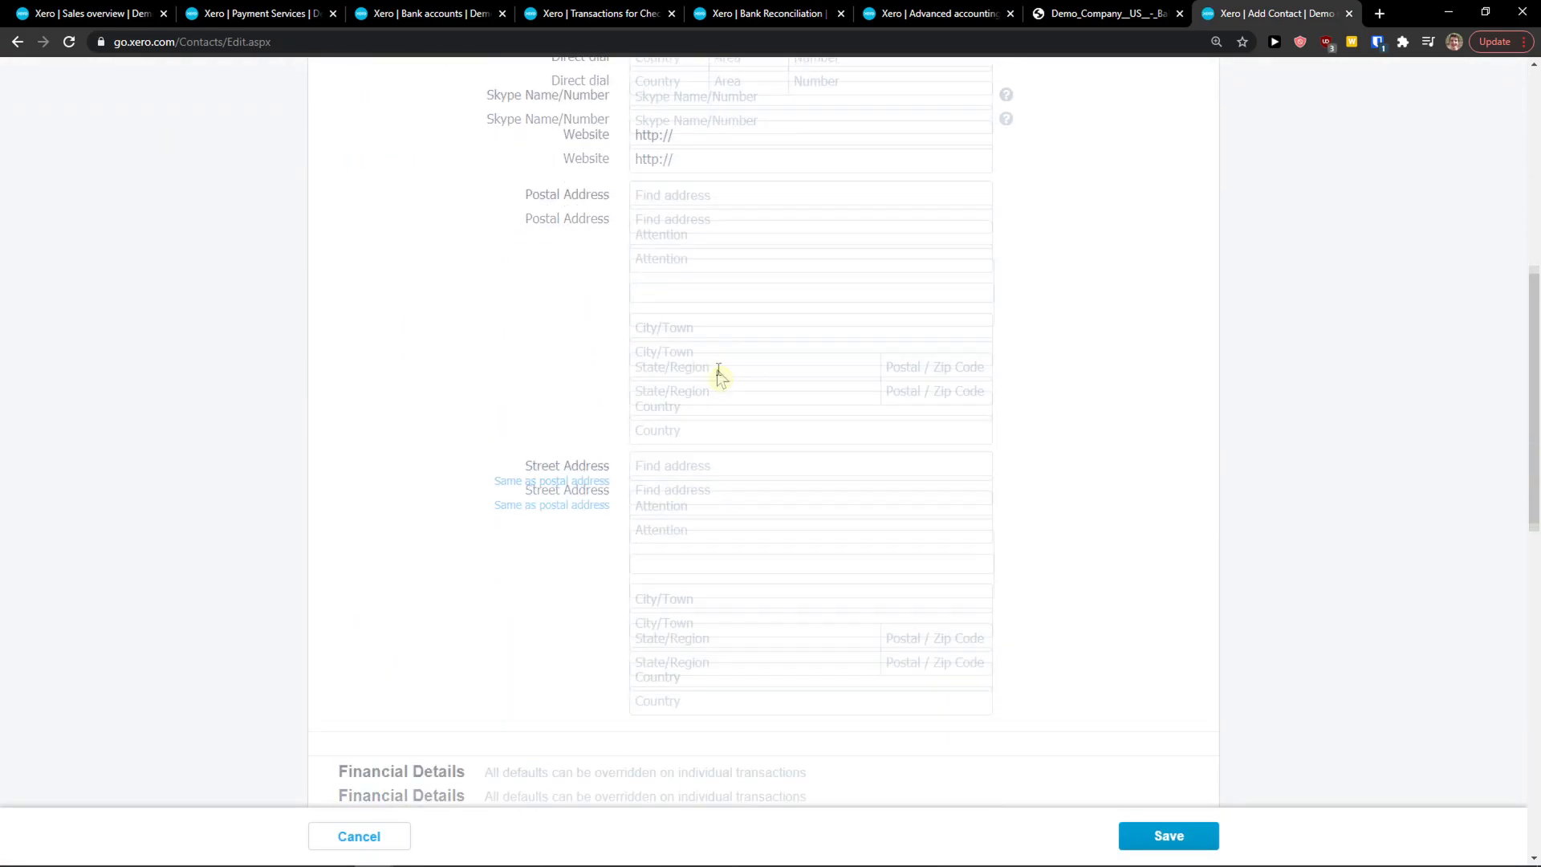
scroll(461, 506, "up", 15)
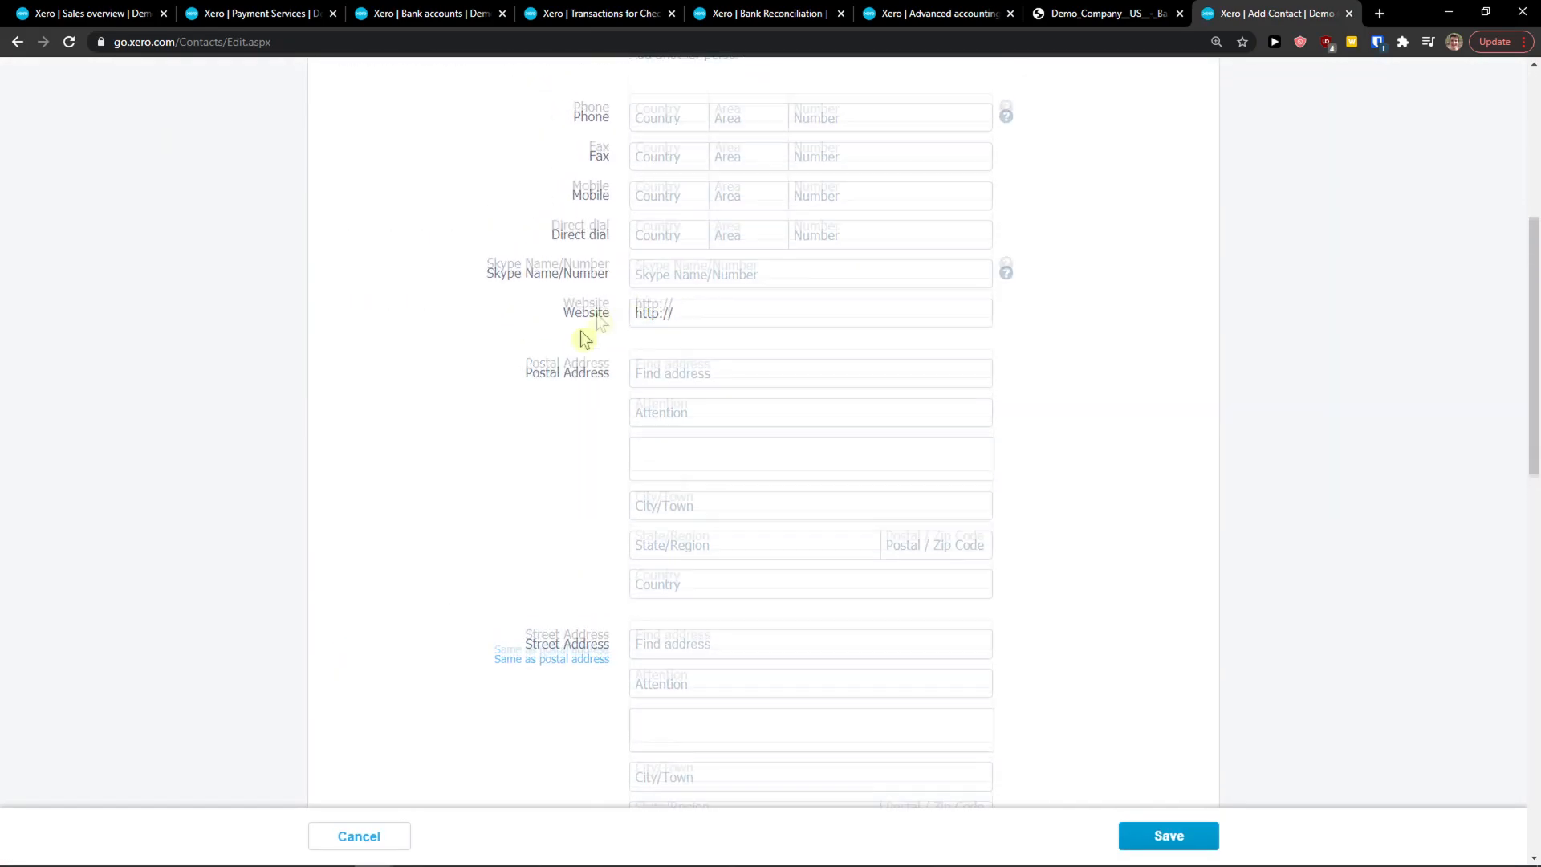
left_click(17, 41)
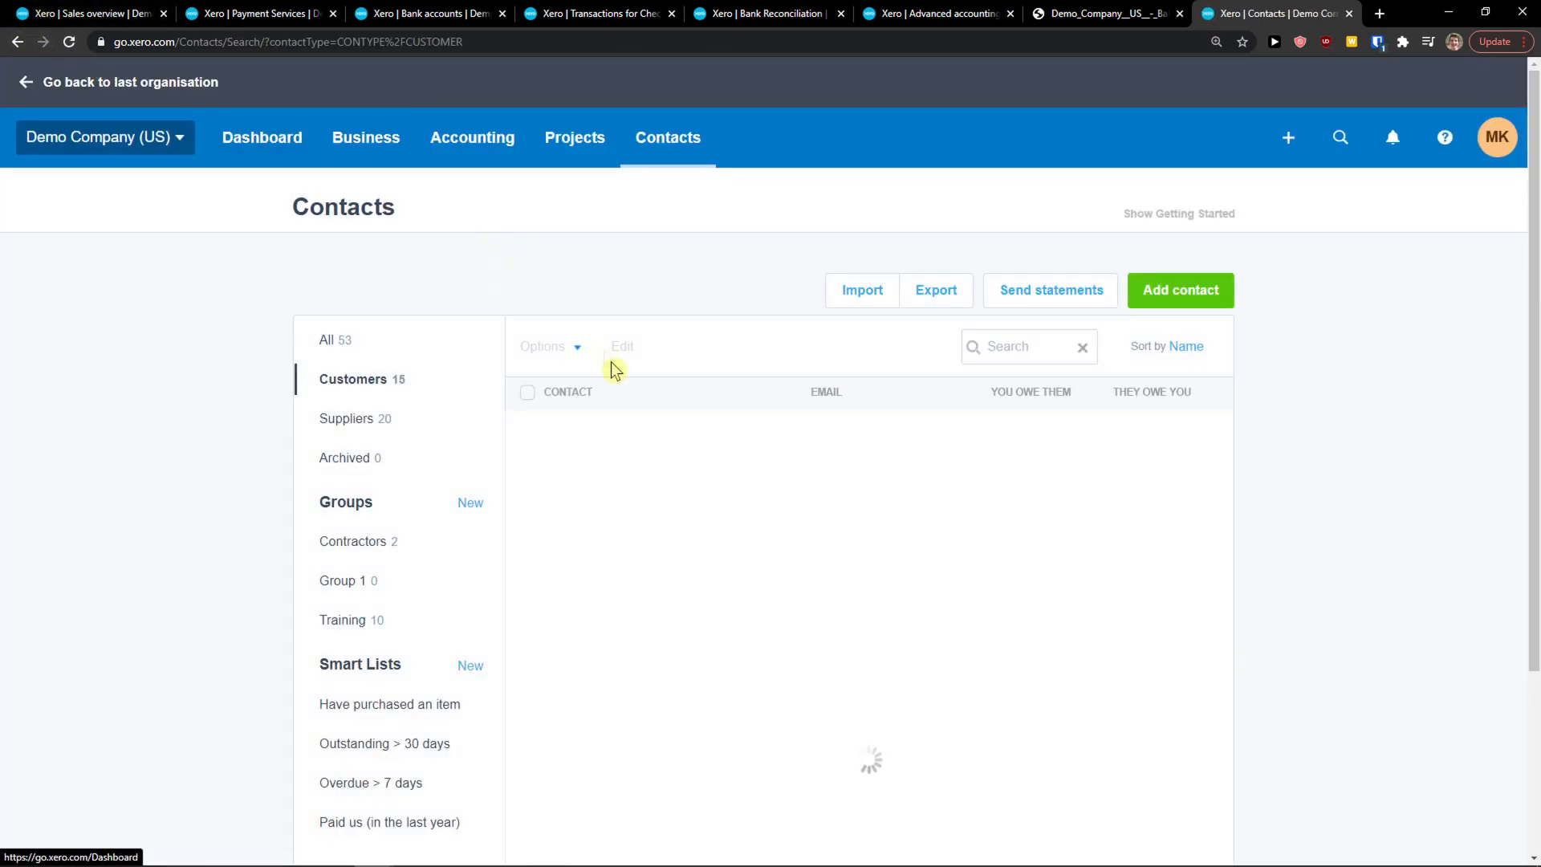
Look over the list of all contacts and check where invoices are found among the business options
scroll(354, 282, "down", 1)
left_click(341, 269)
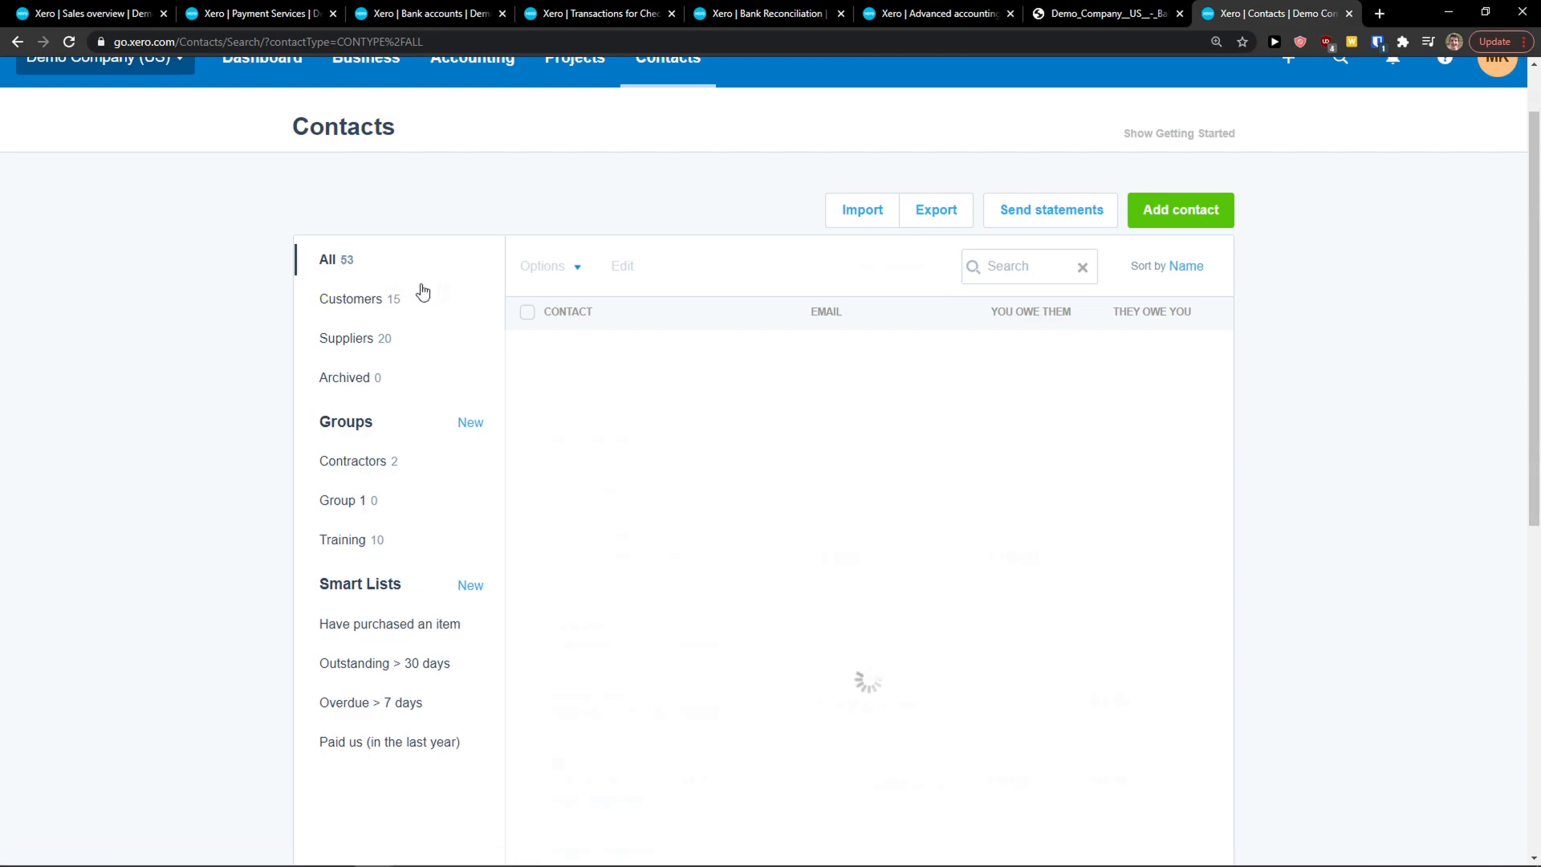
scroll(688, 422, "down", 1)
scroll(382, 333, "up", 2)
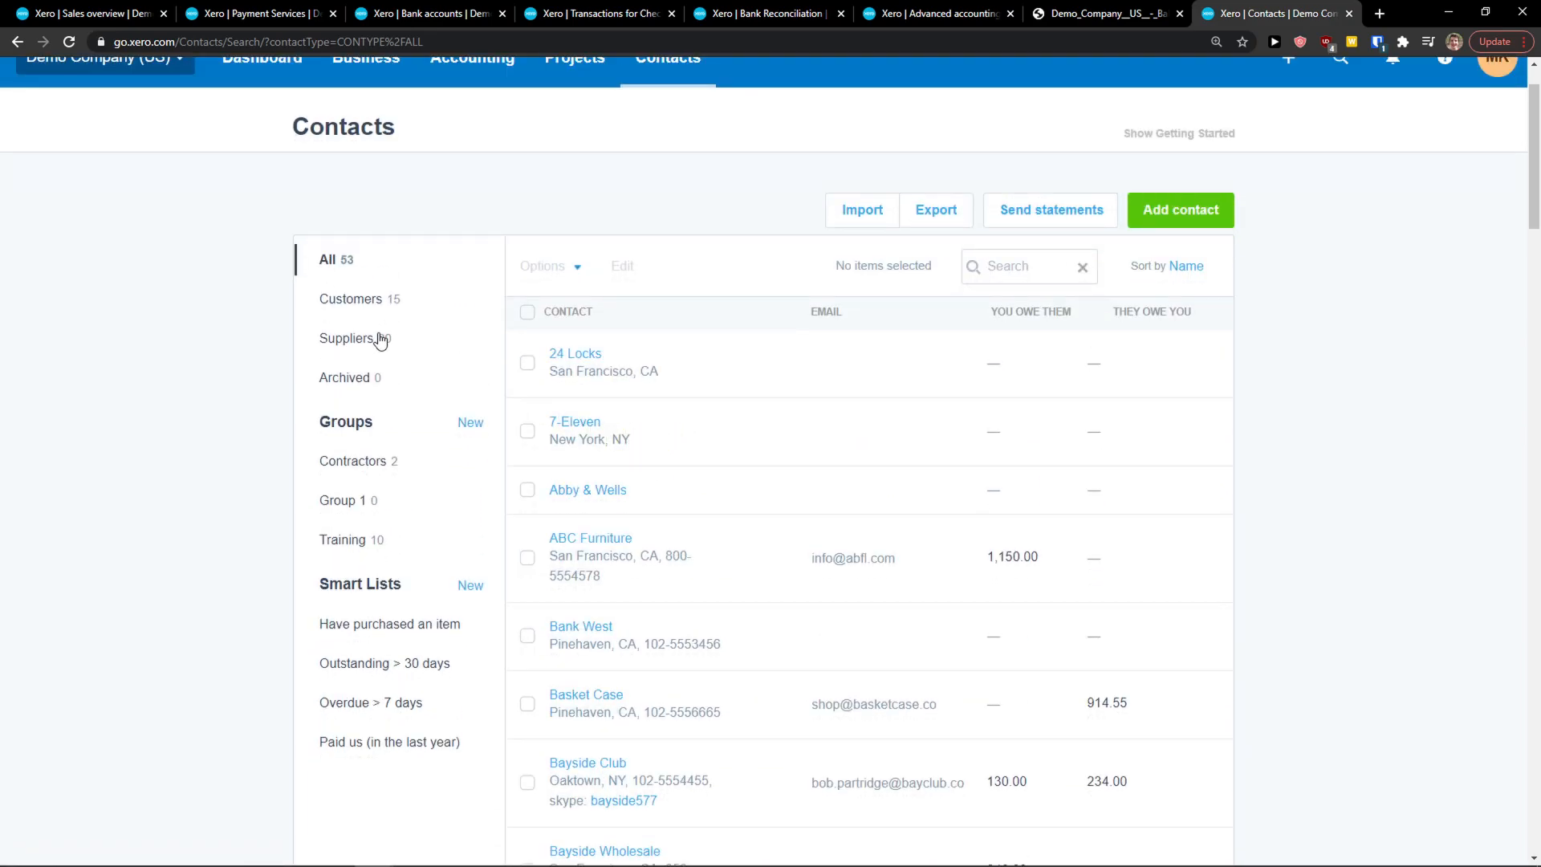
scroll(388, 314, "down", 1)
scroll(424, 166, "up", 1)
left_click(377, 148)
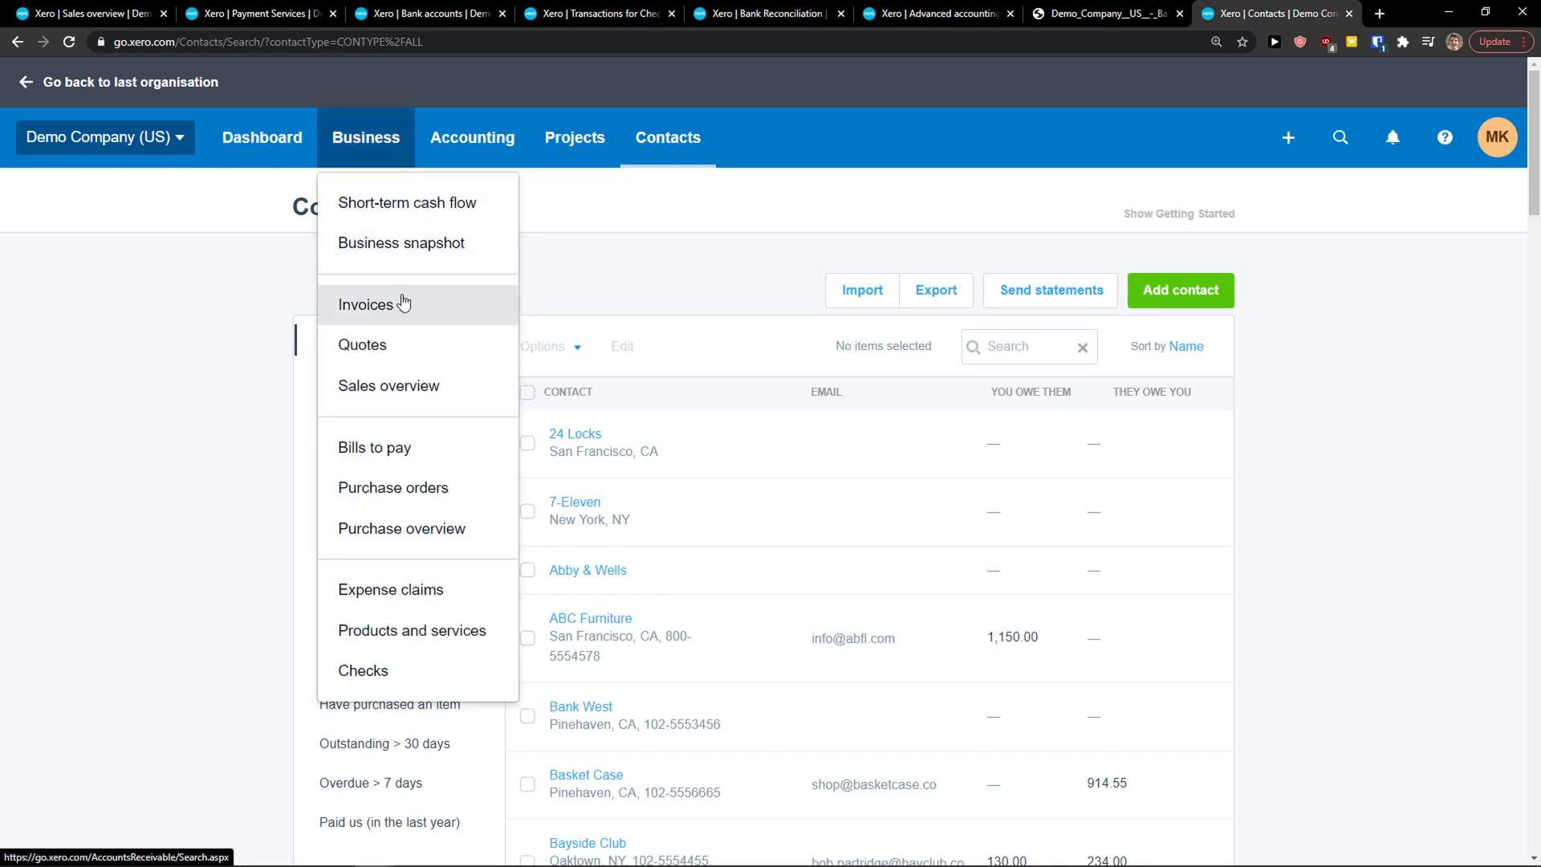
left_click(223, 297)
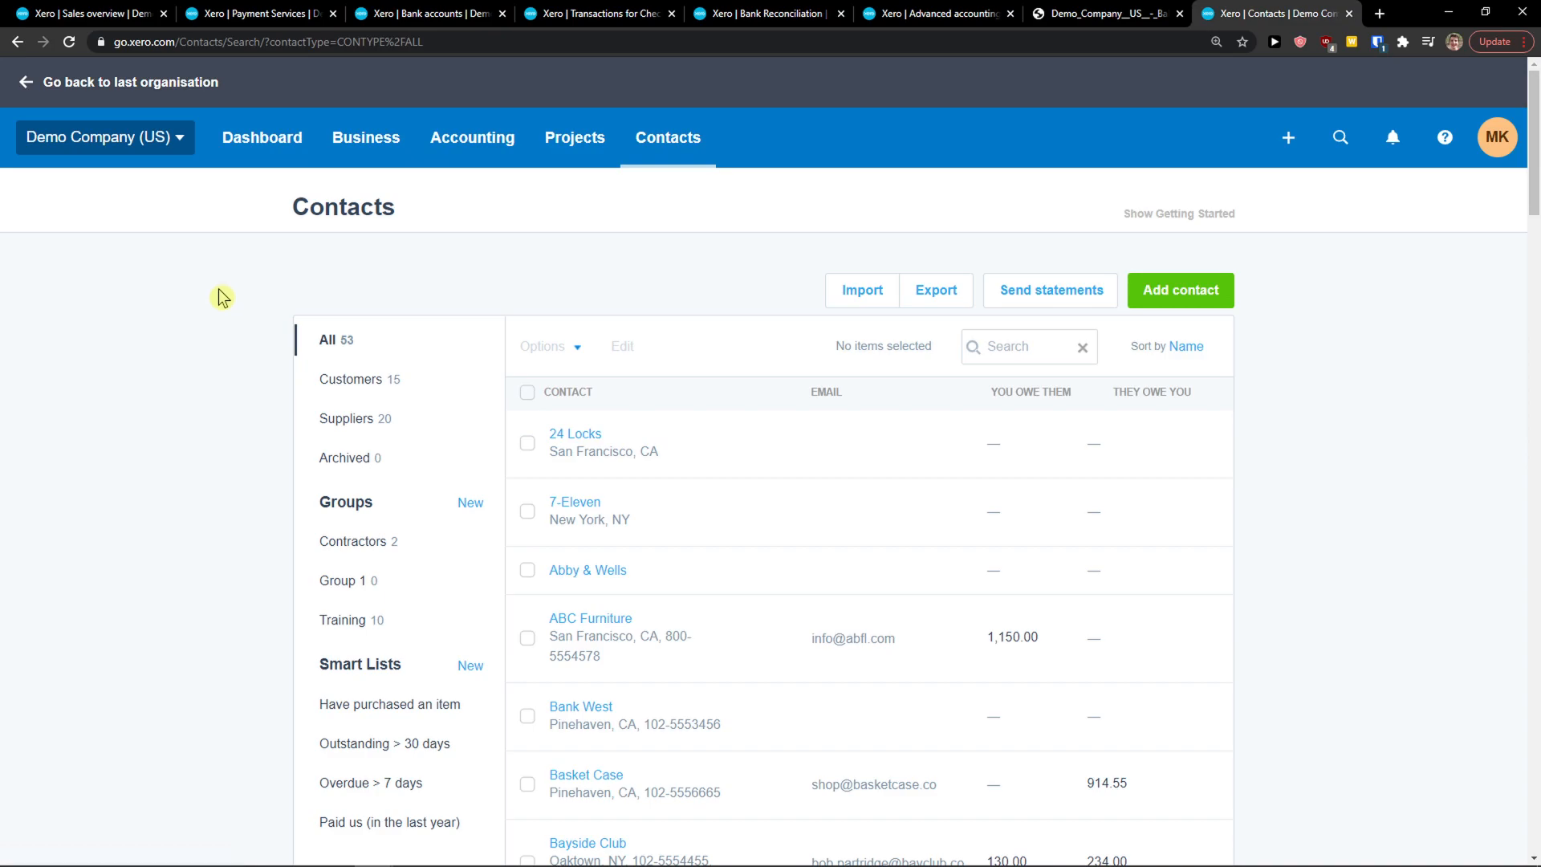
View the customers and the suppliers again, and check where bills to pay are found among the business options
left_click(350, 382)
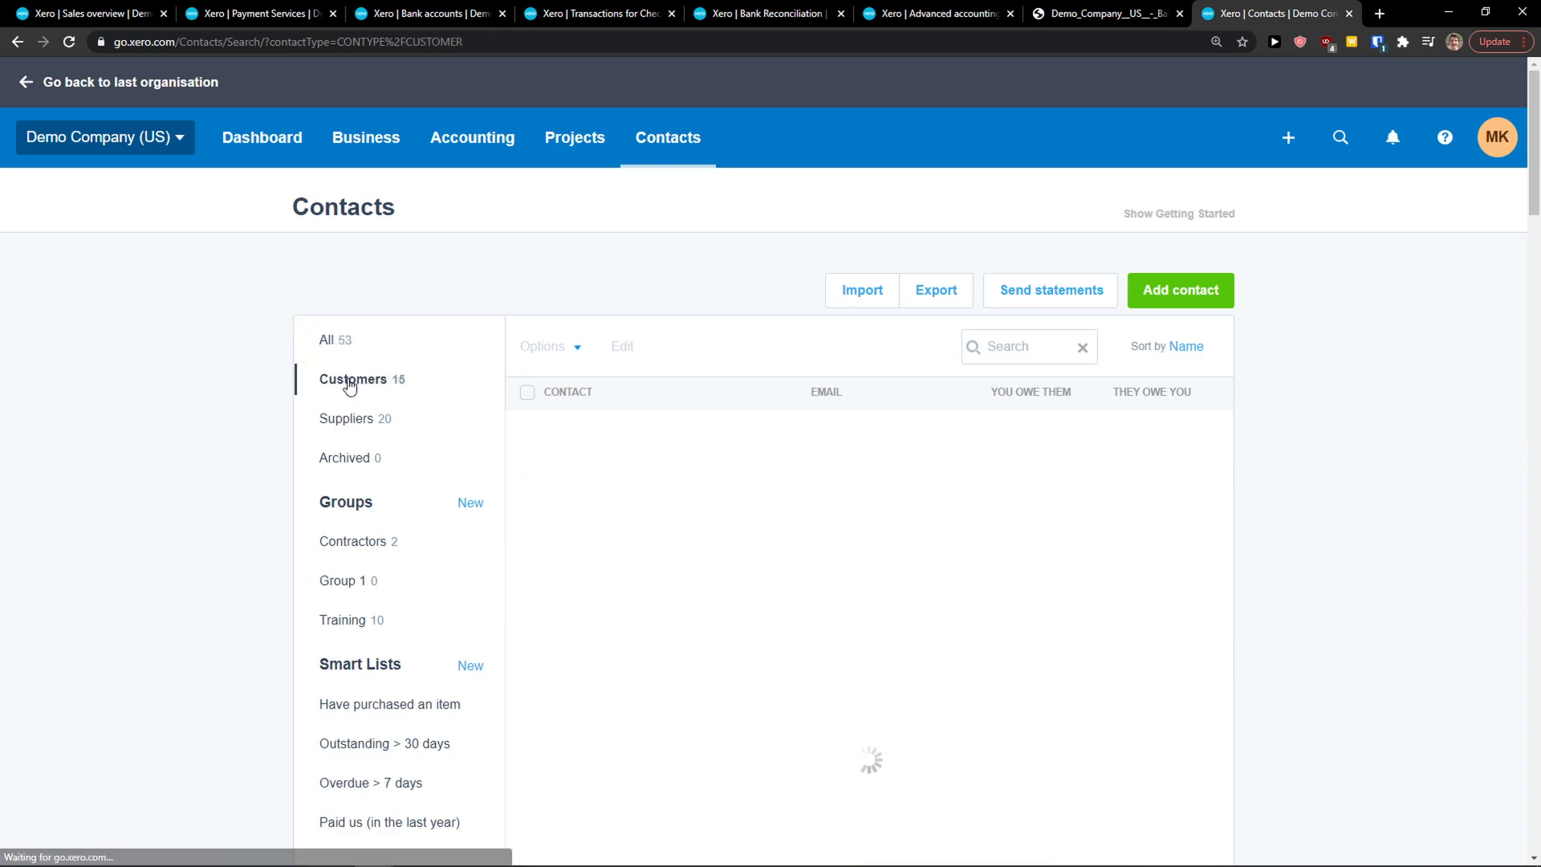
left_click(347, 421)
left_click(366, 137)
left_click(243, 233)
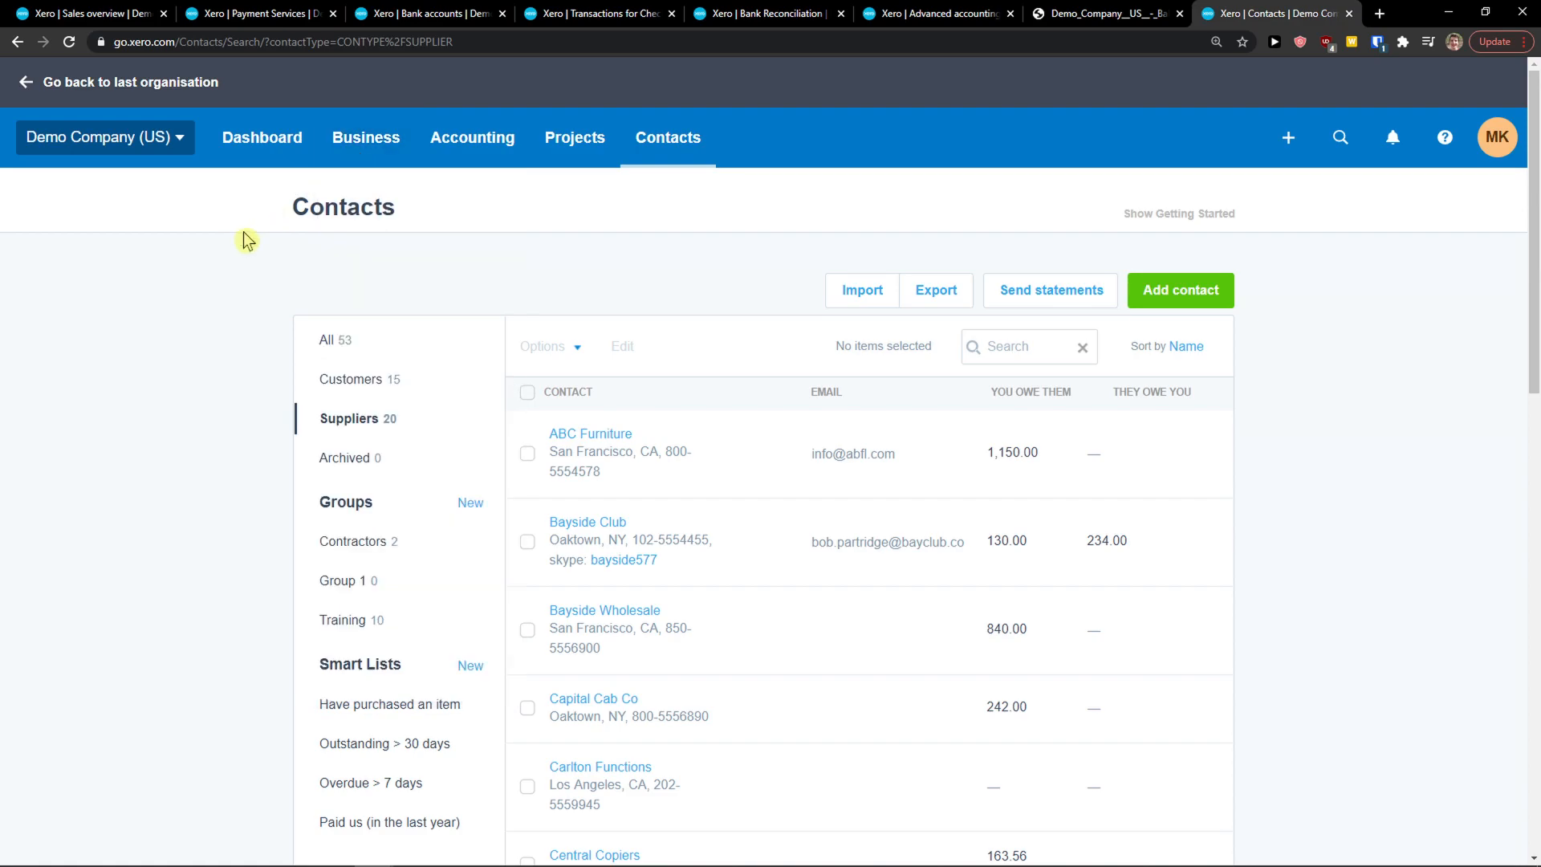
left_click(386, 132)
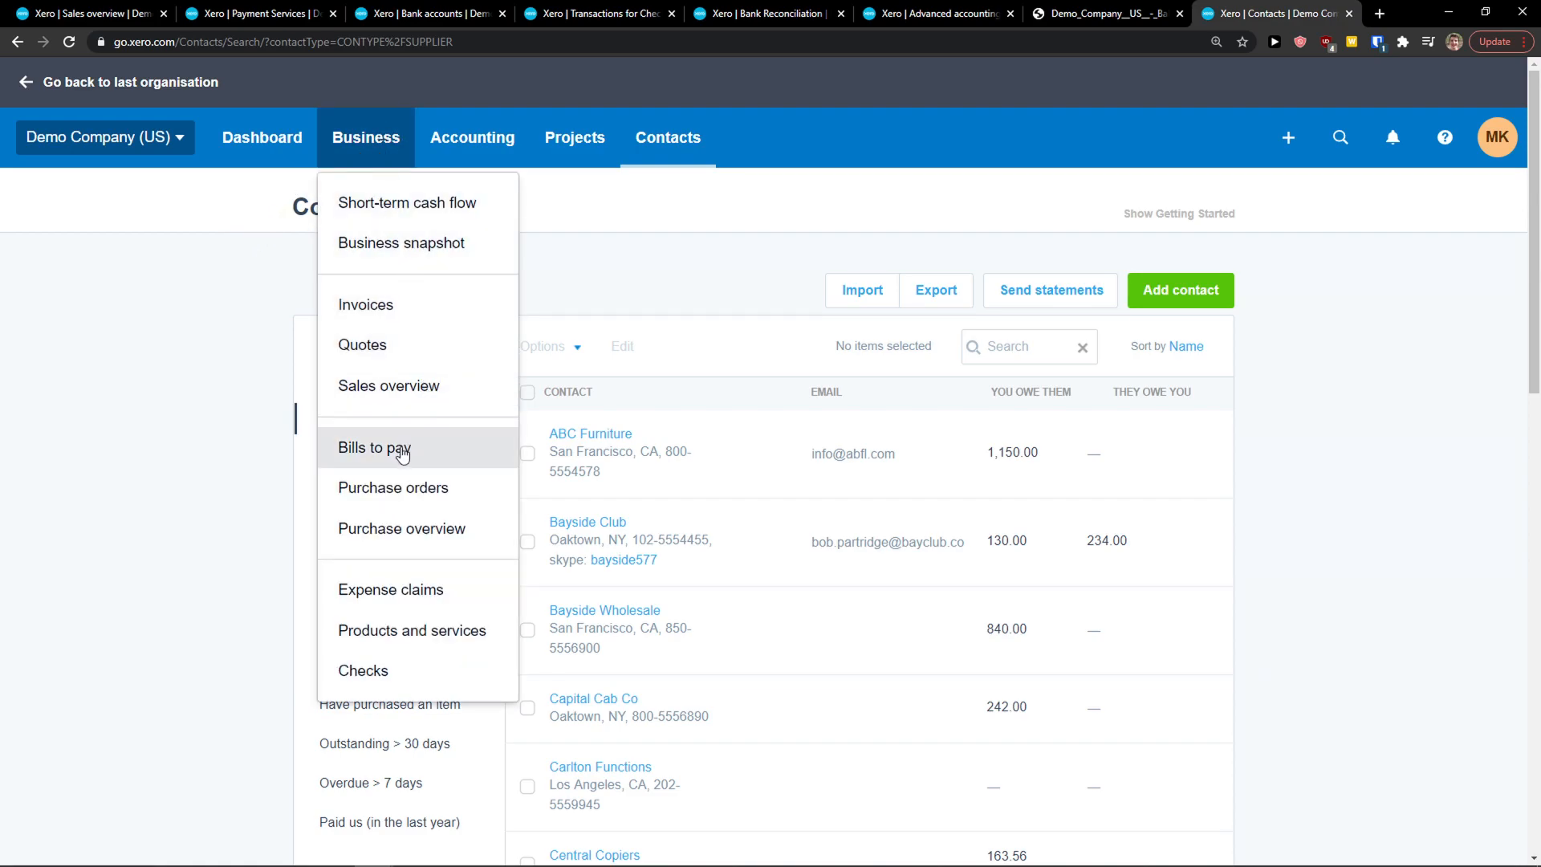
left_click(257, 447)
Review the kinds of records that can be created, such as invoices and bills, and the business options without opening any
left_click(1289, 137)
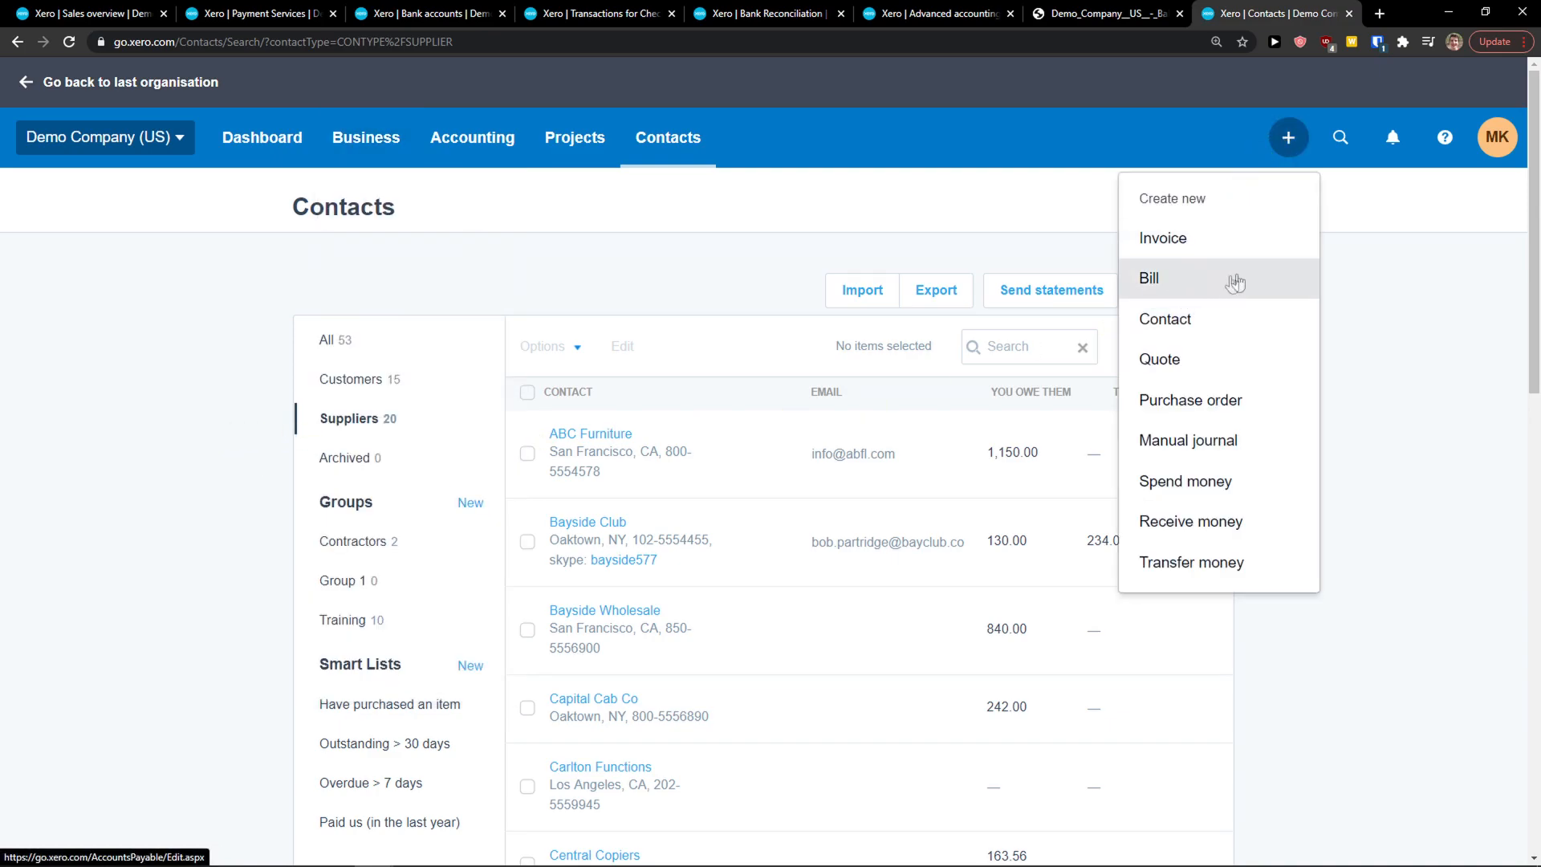
left_click(1347, 290)
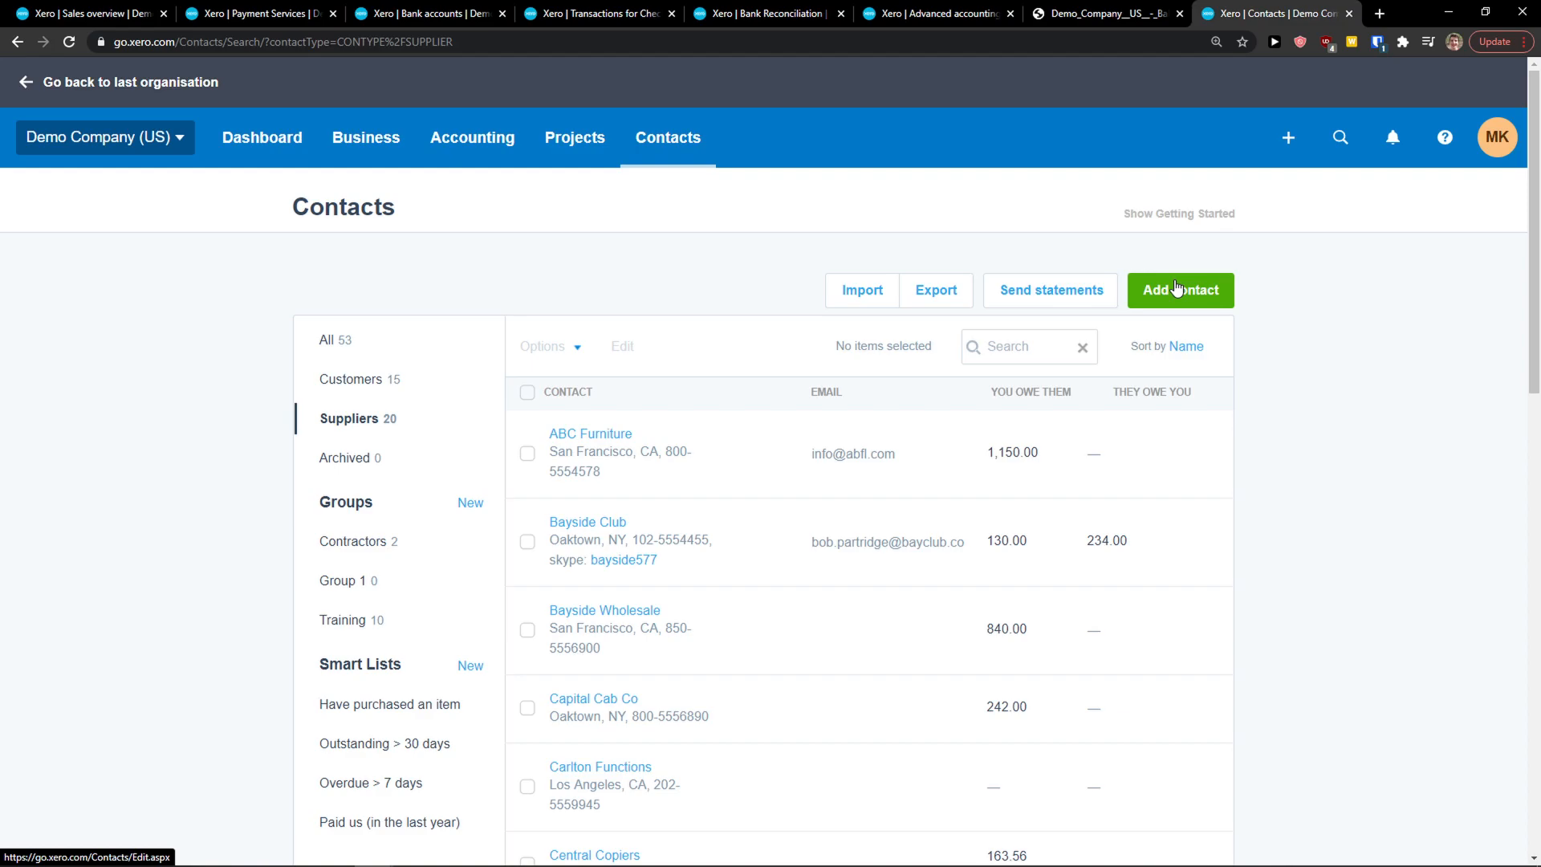
scroll(1285, 306, "down", 1)
scroll(1285, 306, "up", 1)
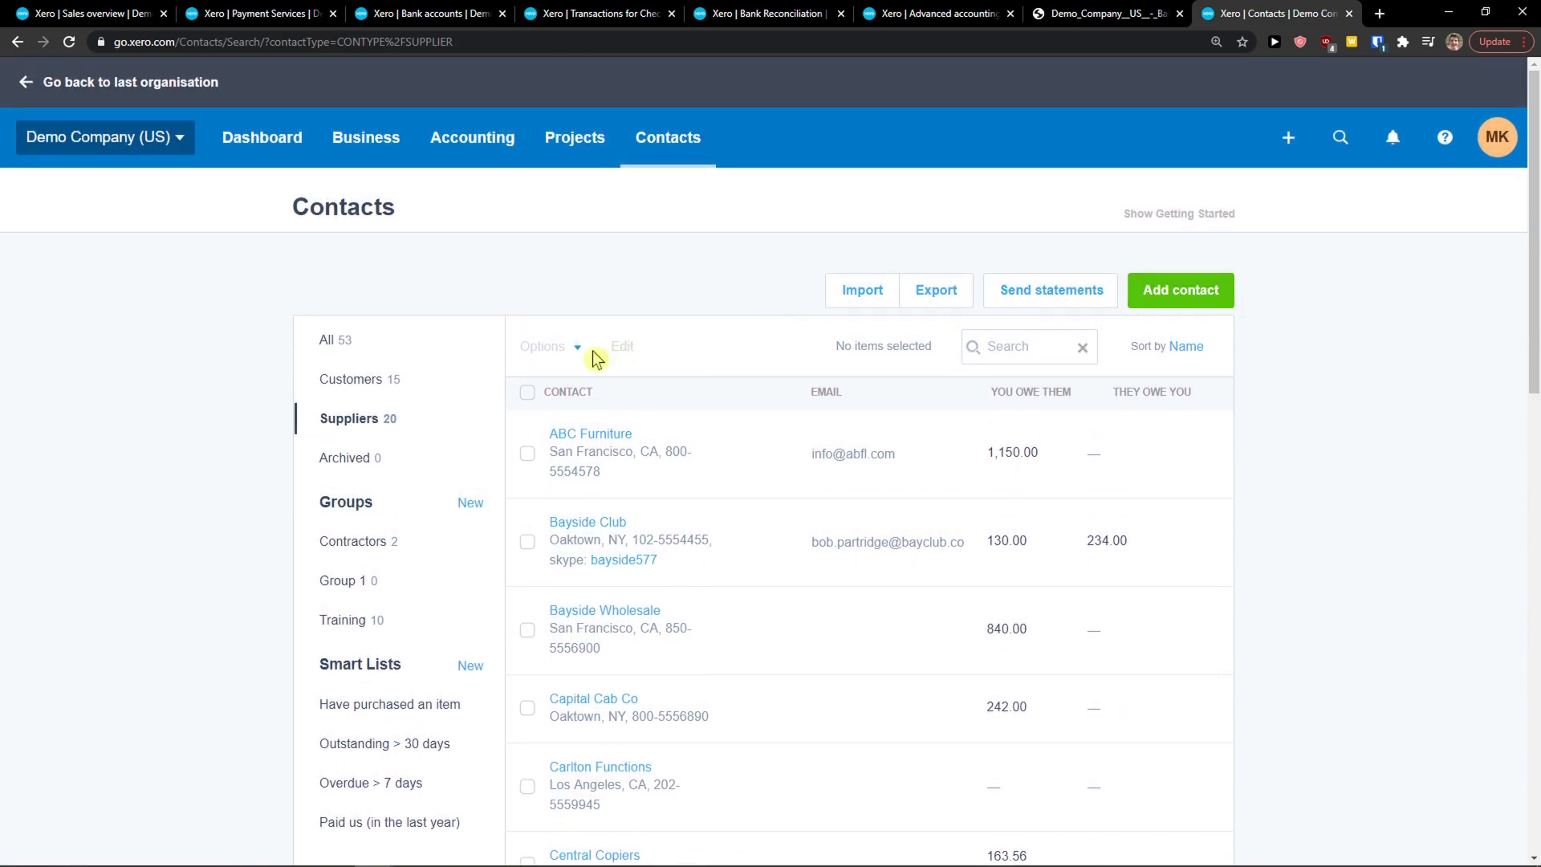
left_click(399, 141)
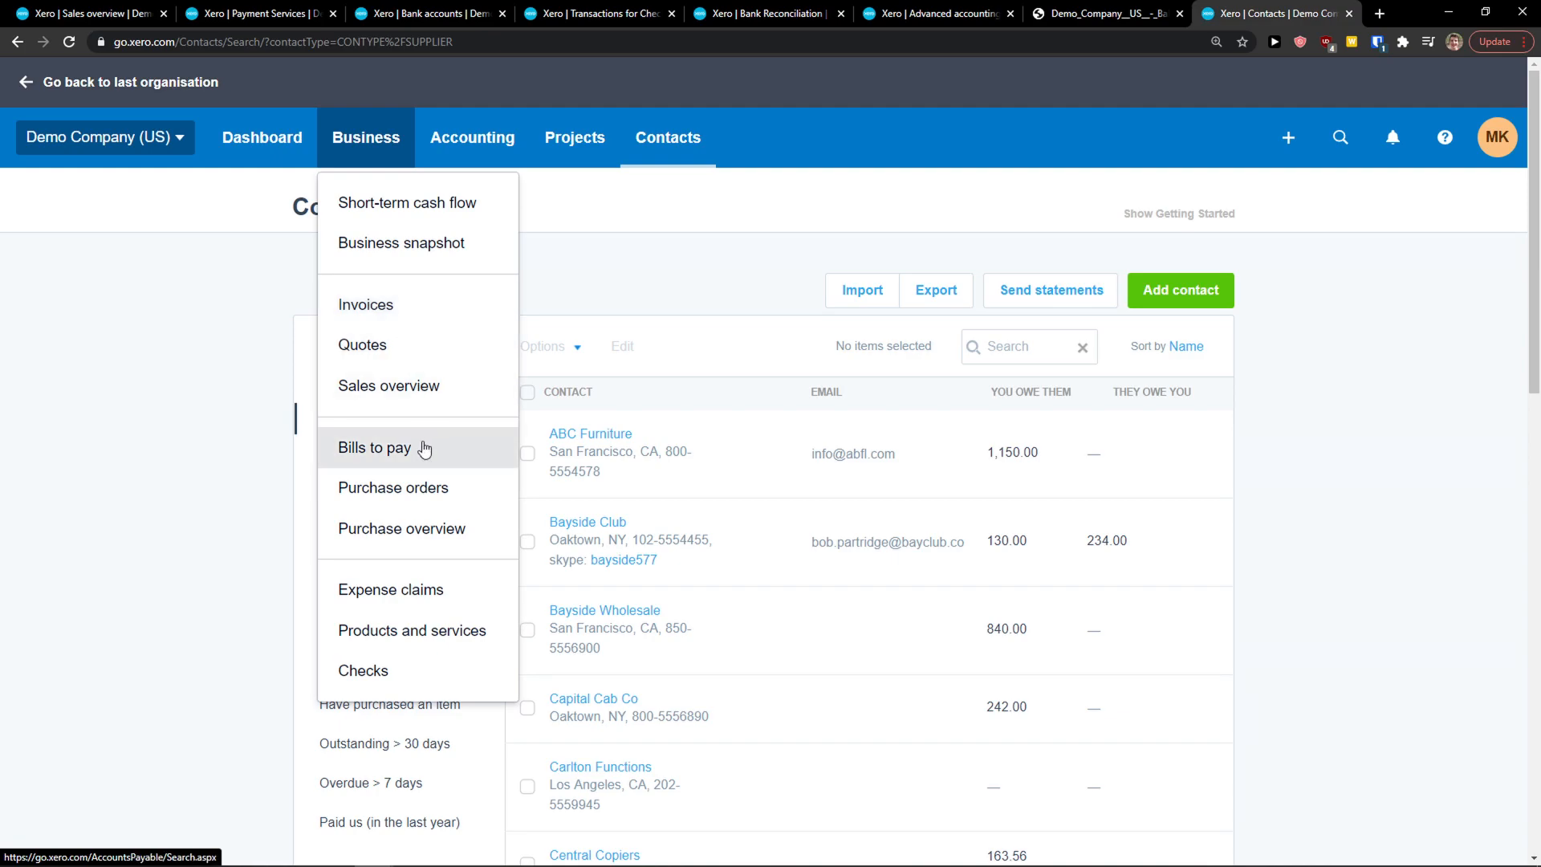
Add the supplier ABC Furniture to the contact group "Group 1"
scroll(241, 436, "down", 1)
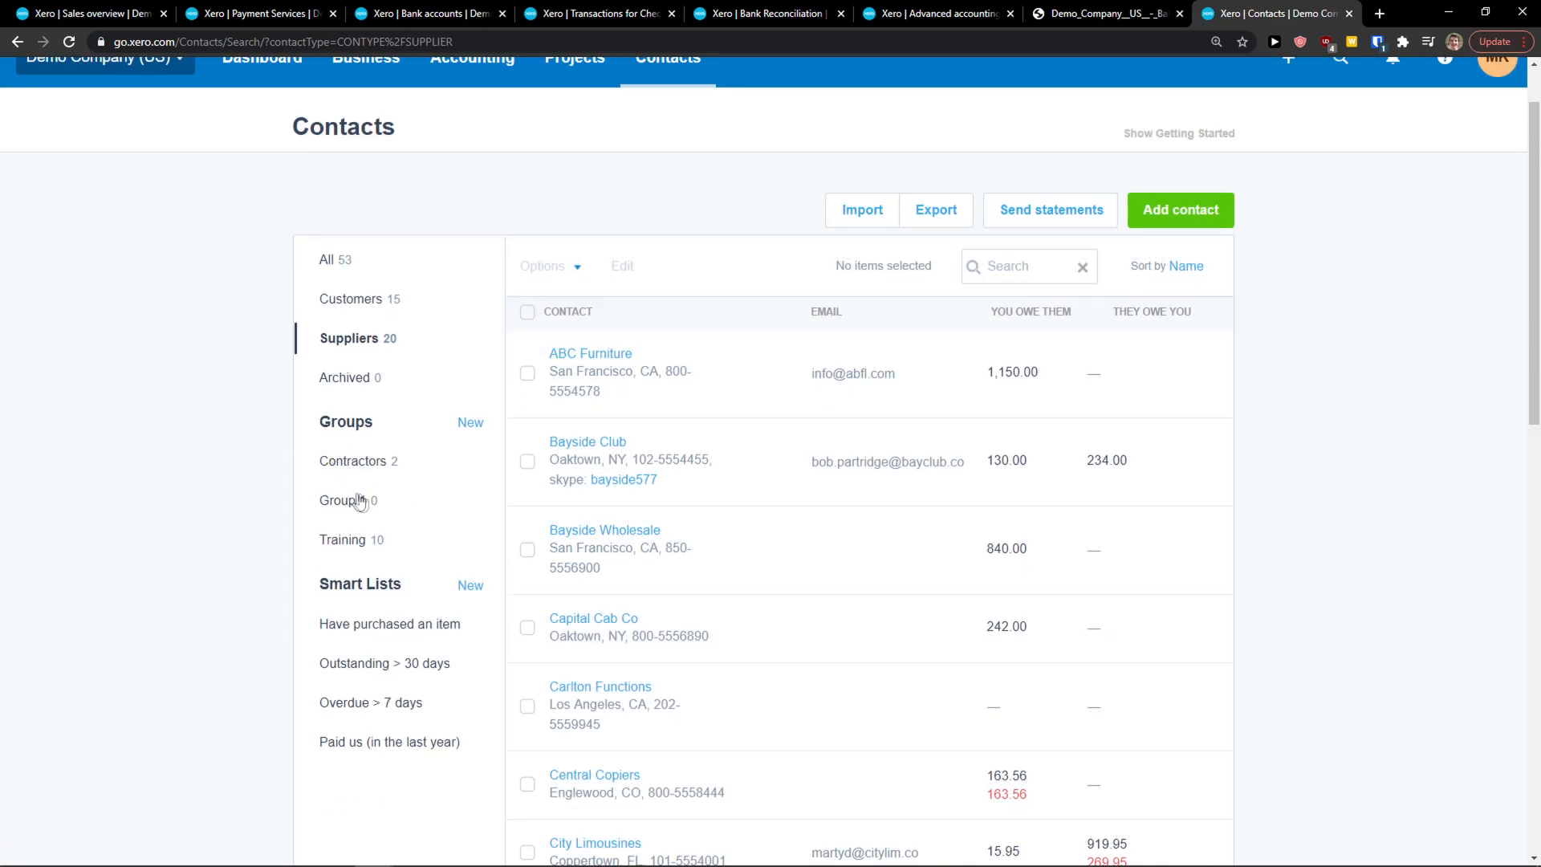
left_click(528, 373)
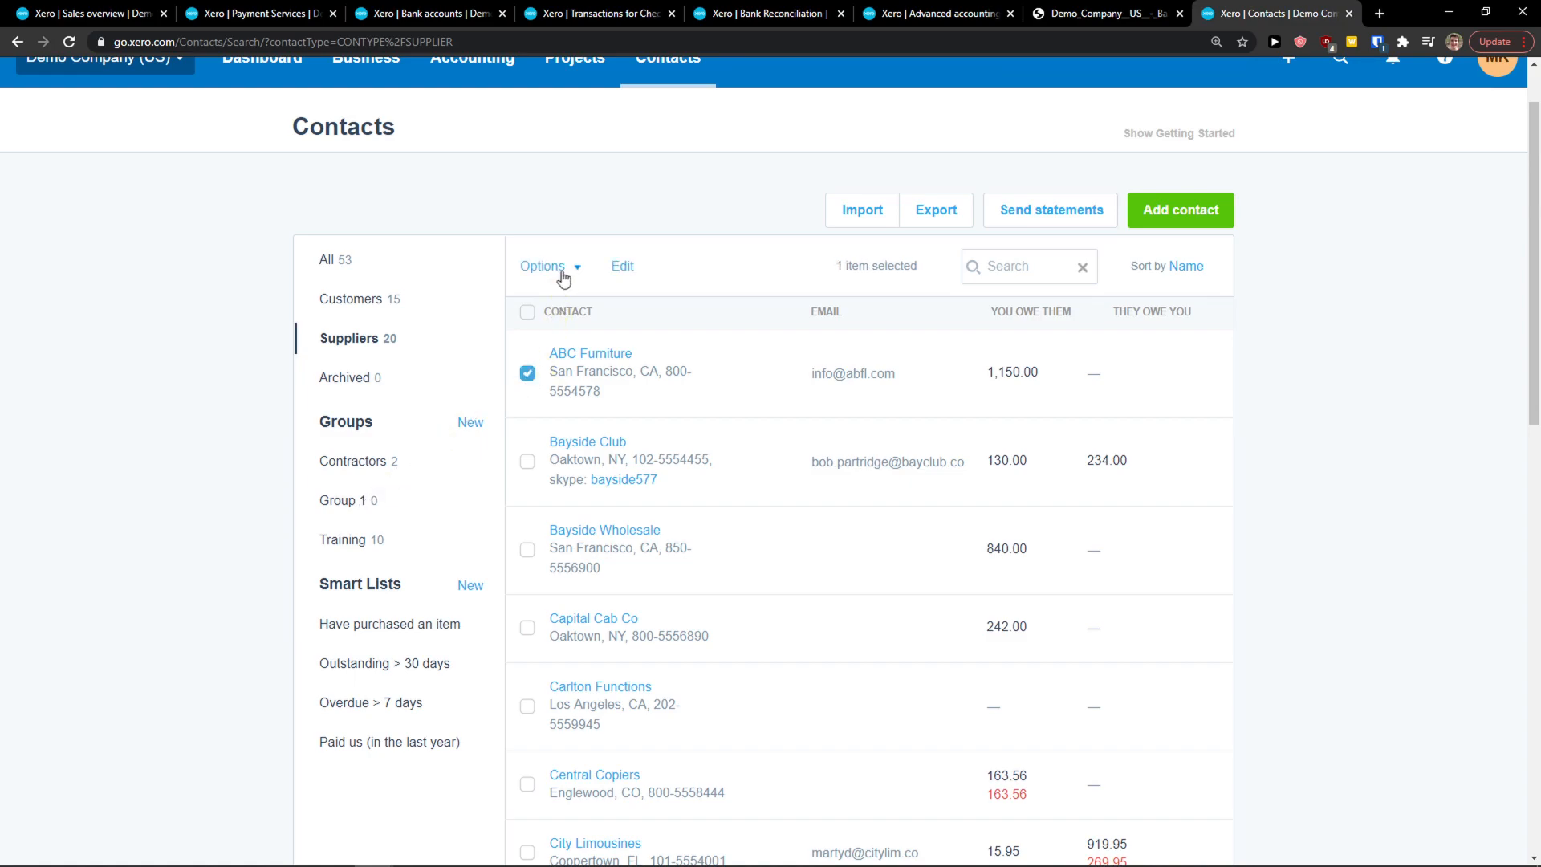
left_click(565, 276)
left_click(595, 296)
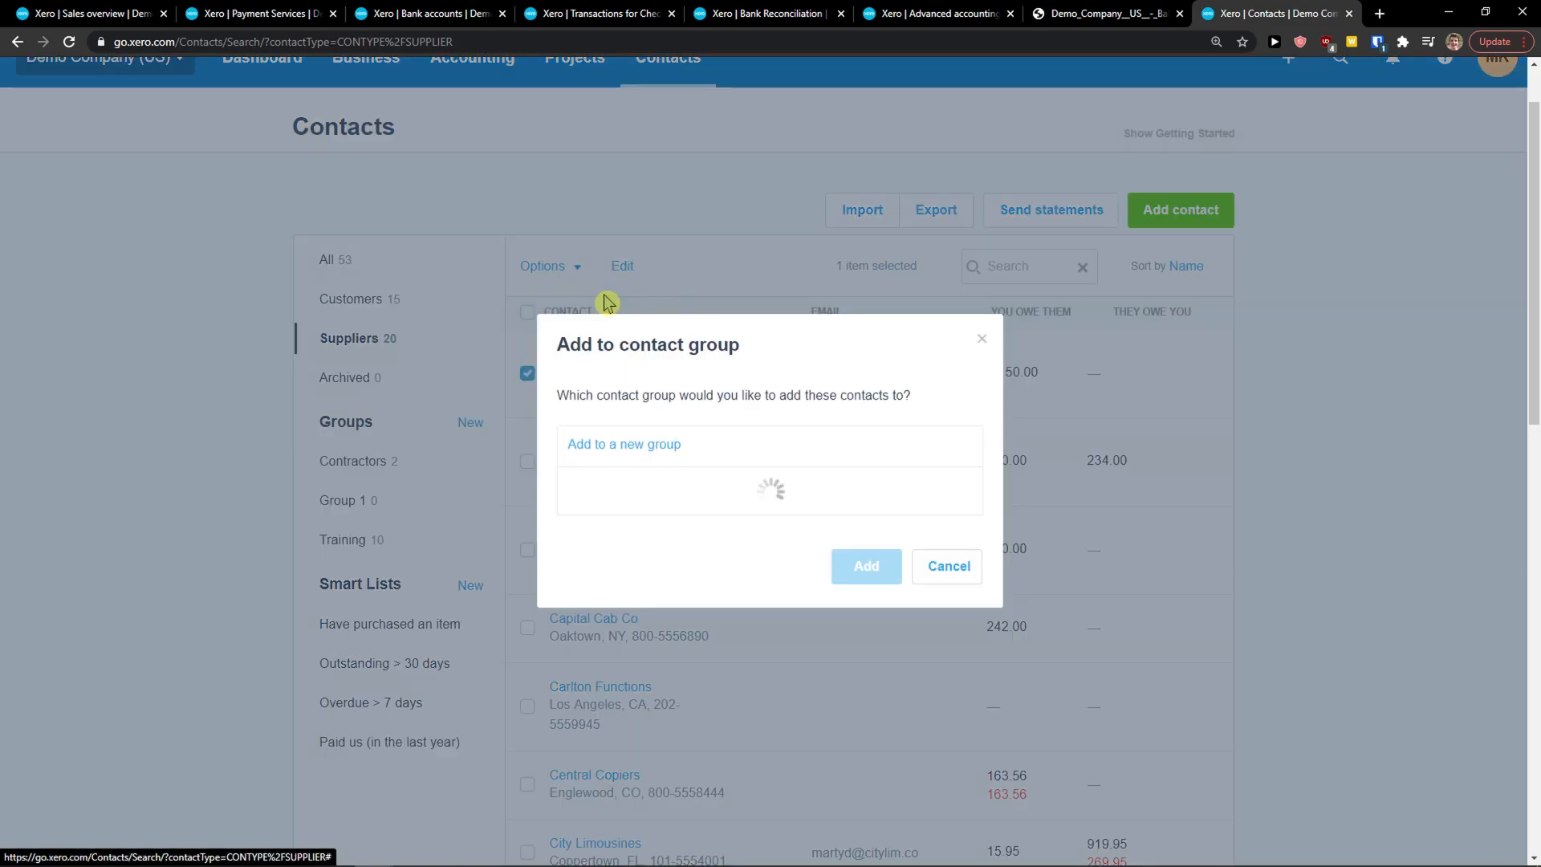
left_click(578, 493)
left_click(863, 594)
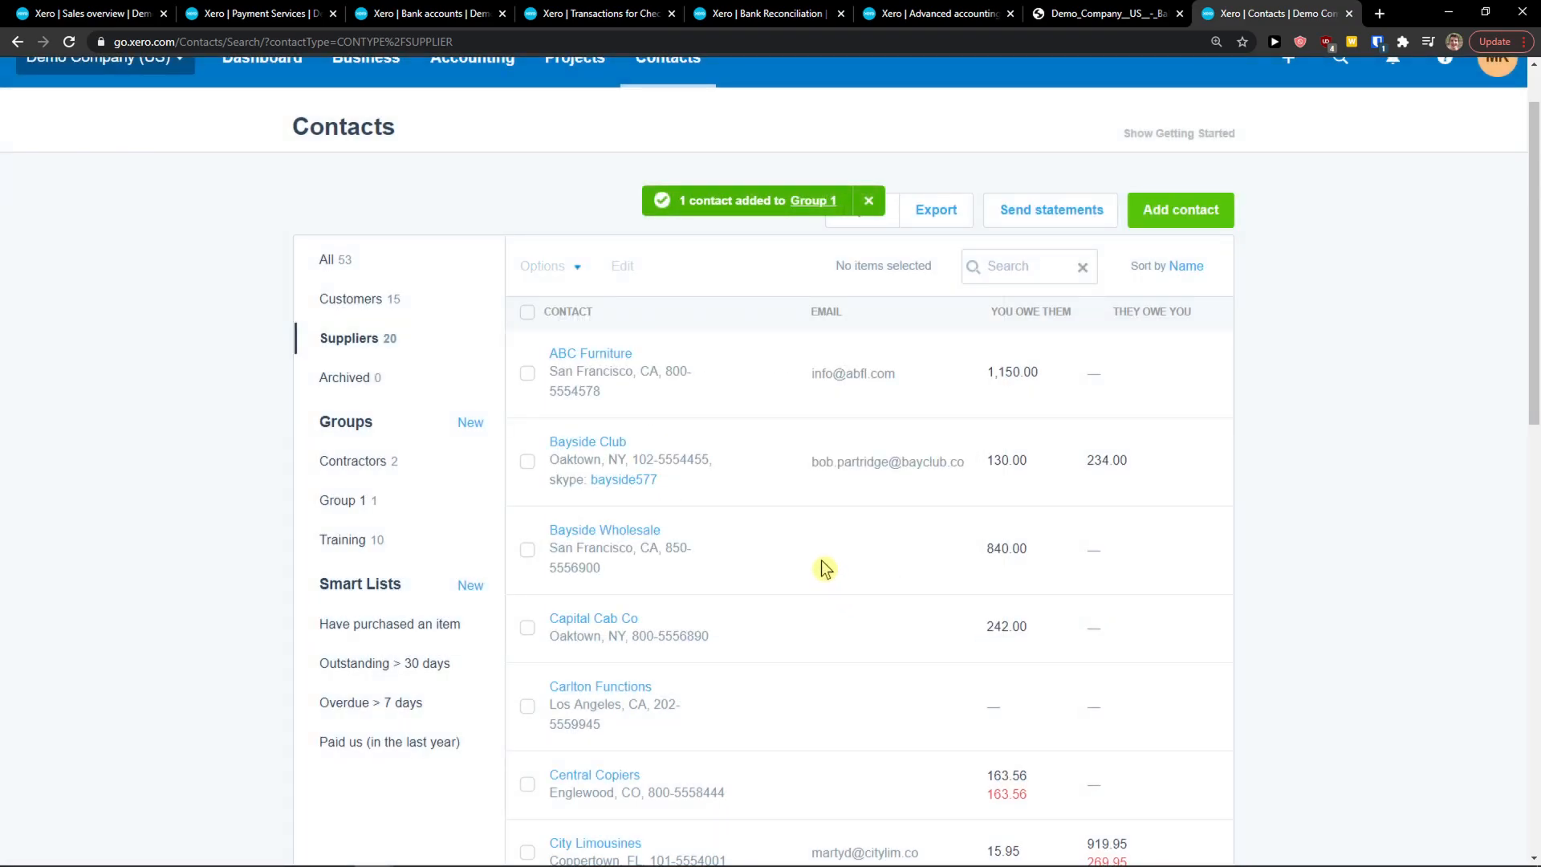
Check the options for creating spend, receive and transfer money transactions, and dismiss them without choosing any
scroll(803, 549, "up", 1)
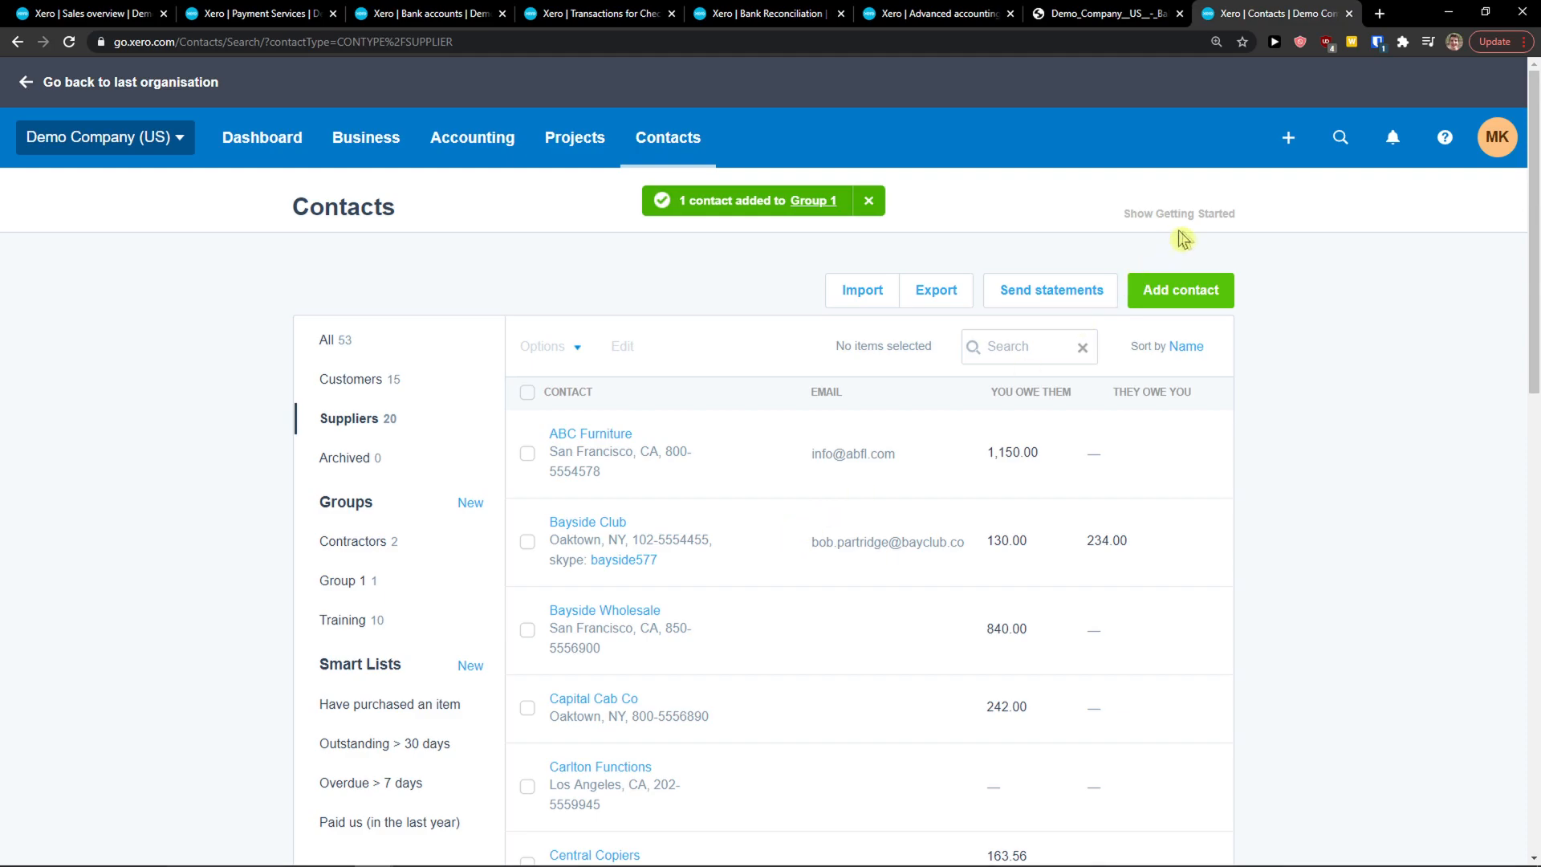
left_click(1289, 135)
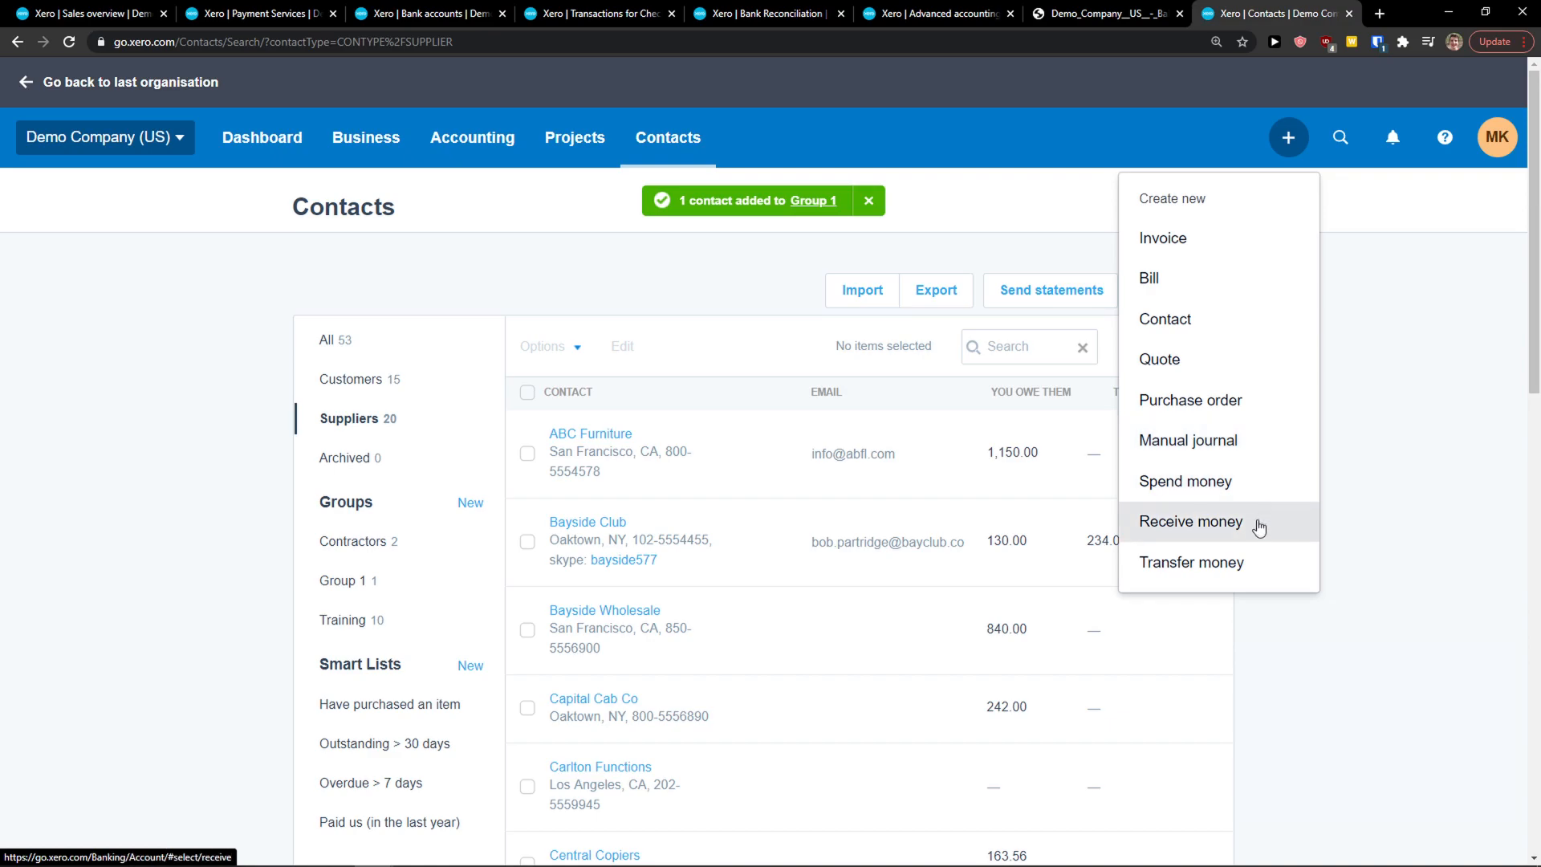
left_click(1366, 447)
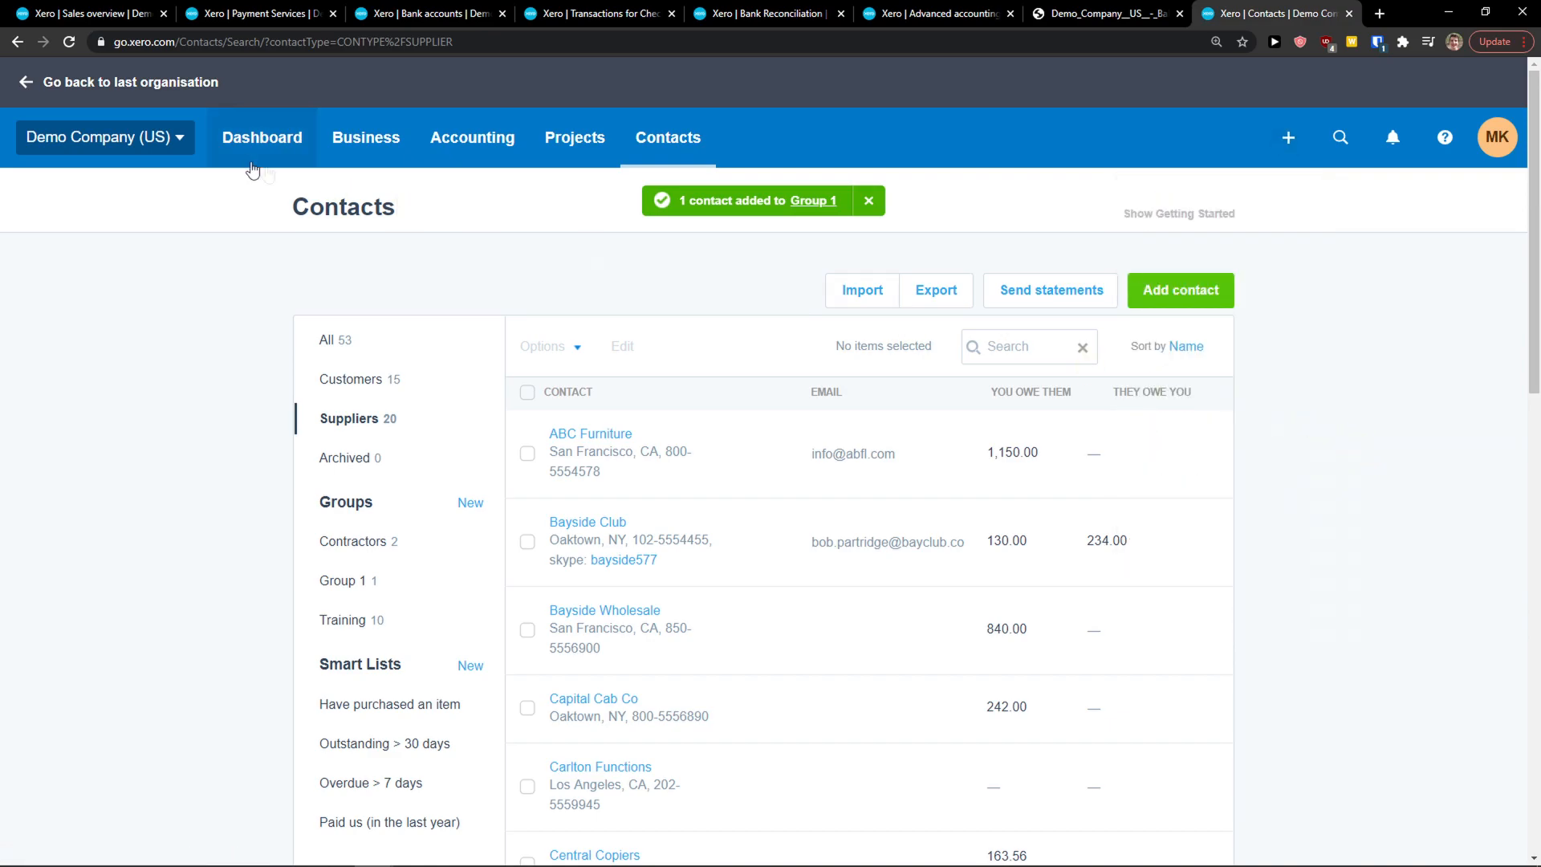
Open the demo company's organization settings and look over the general and feature settings
left_click(141, 139)
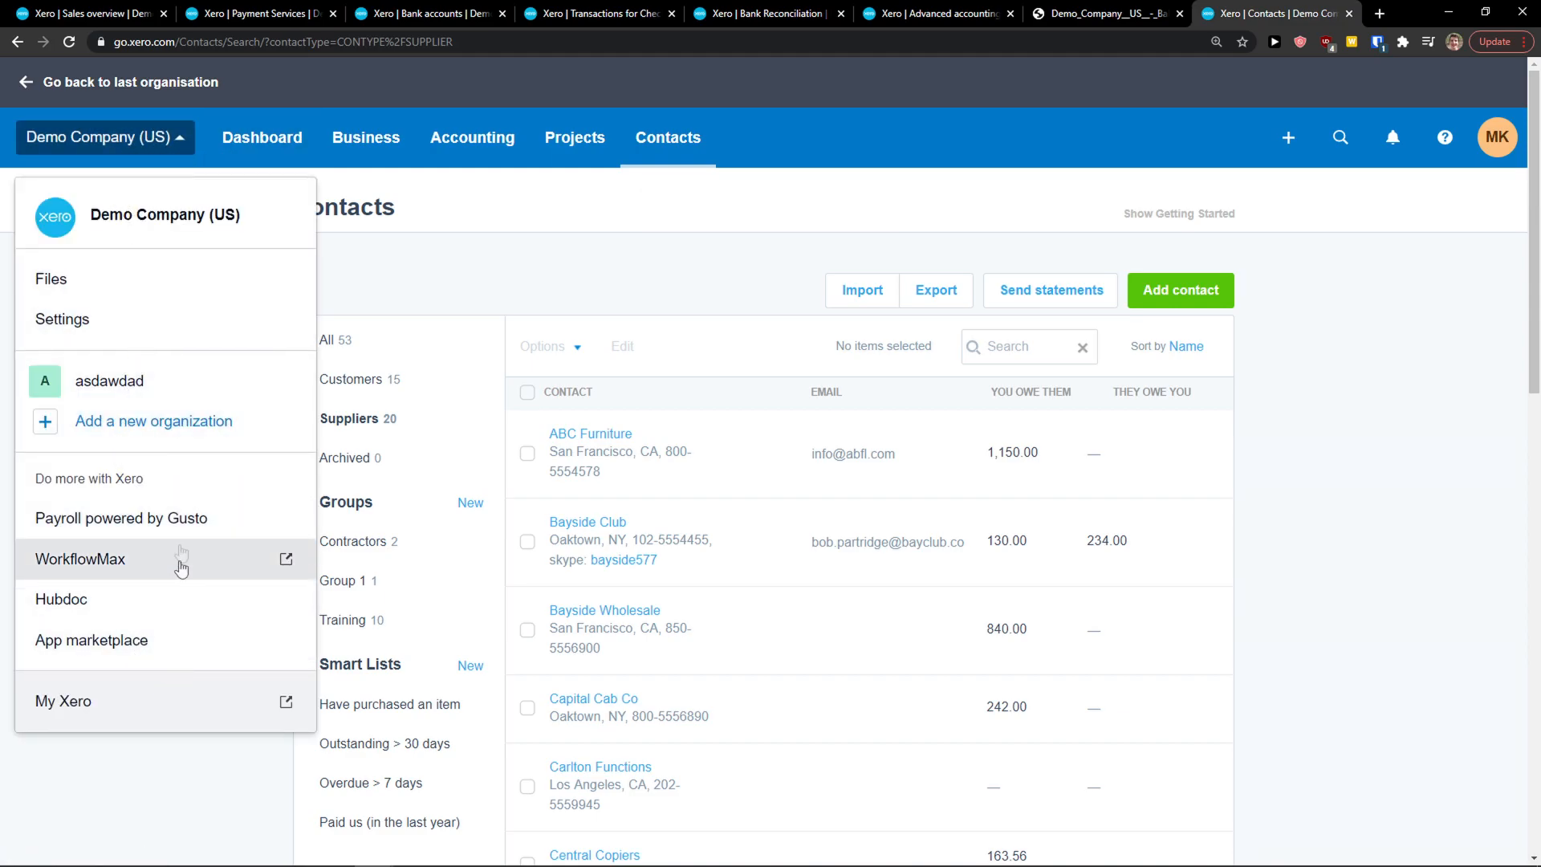
left_click(156, 325)
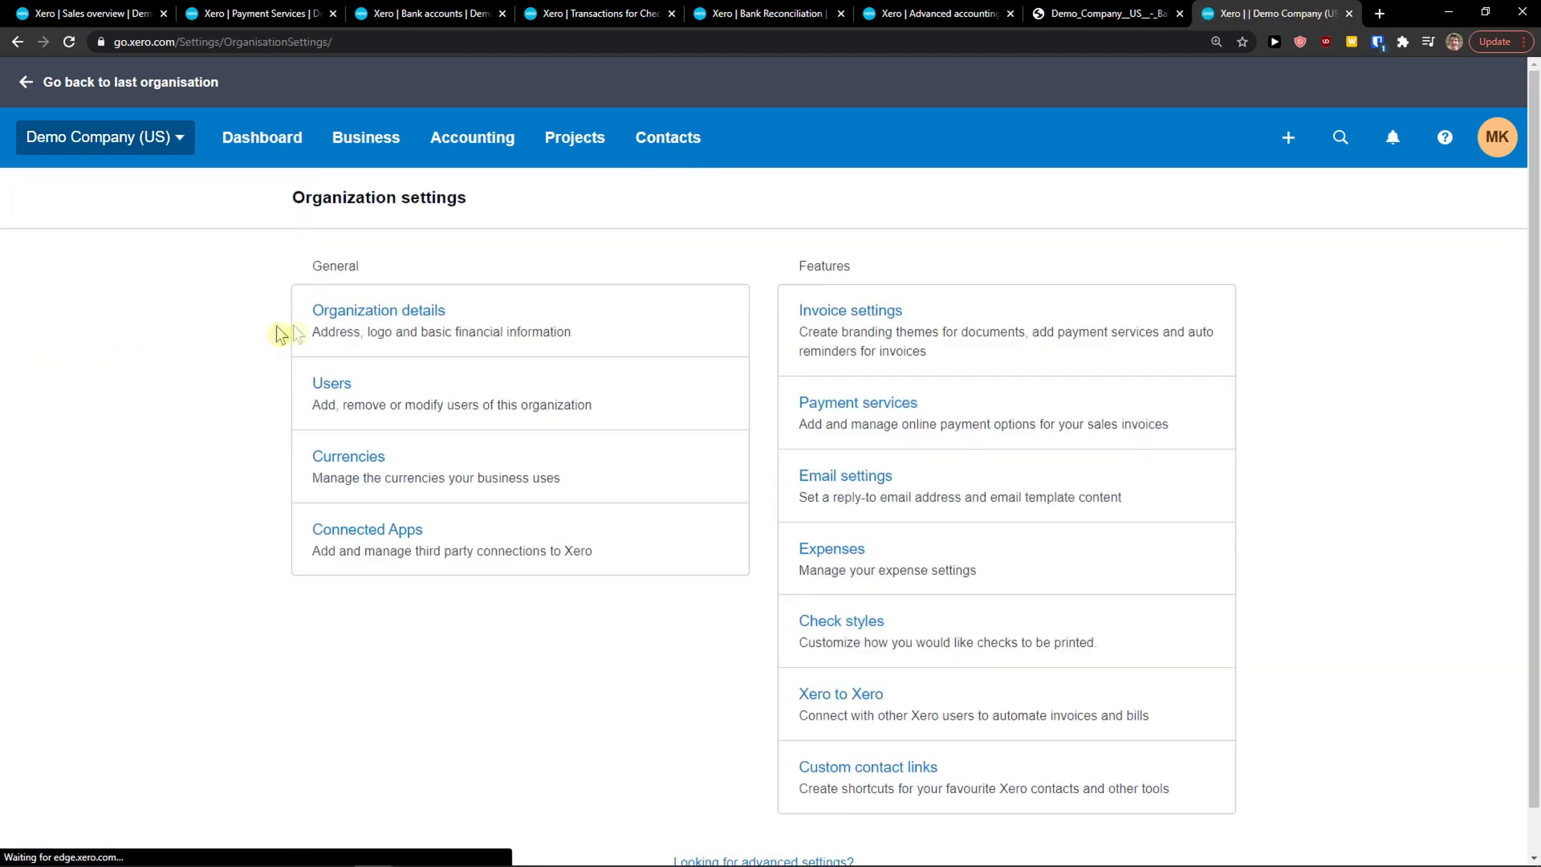
scroll(231, 355, "down", 1)
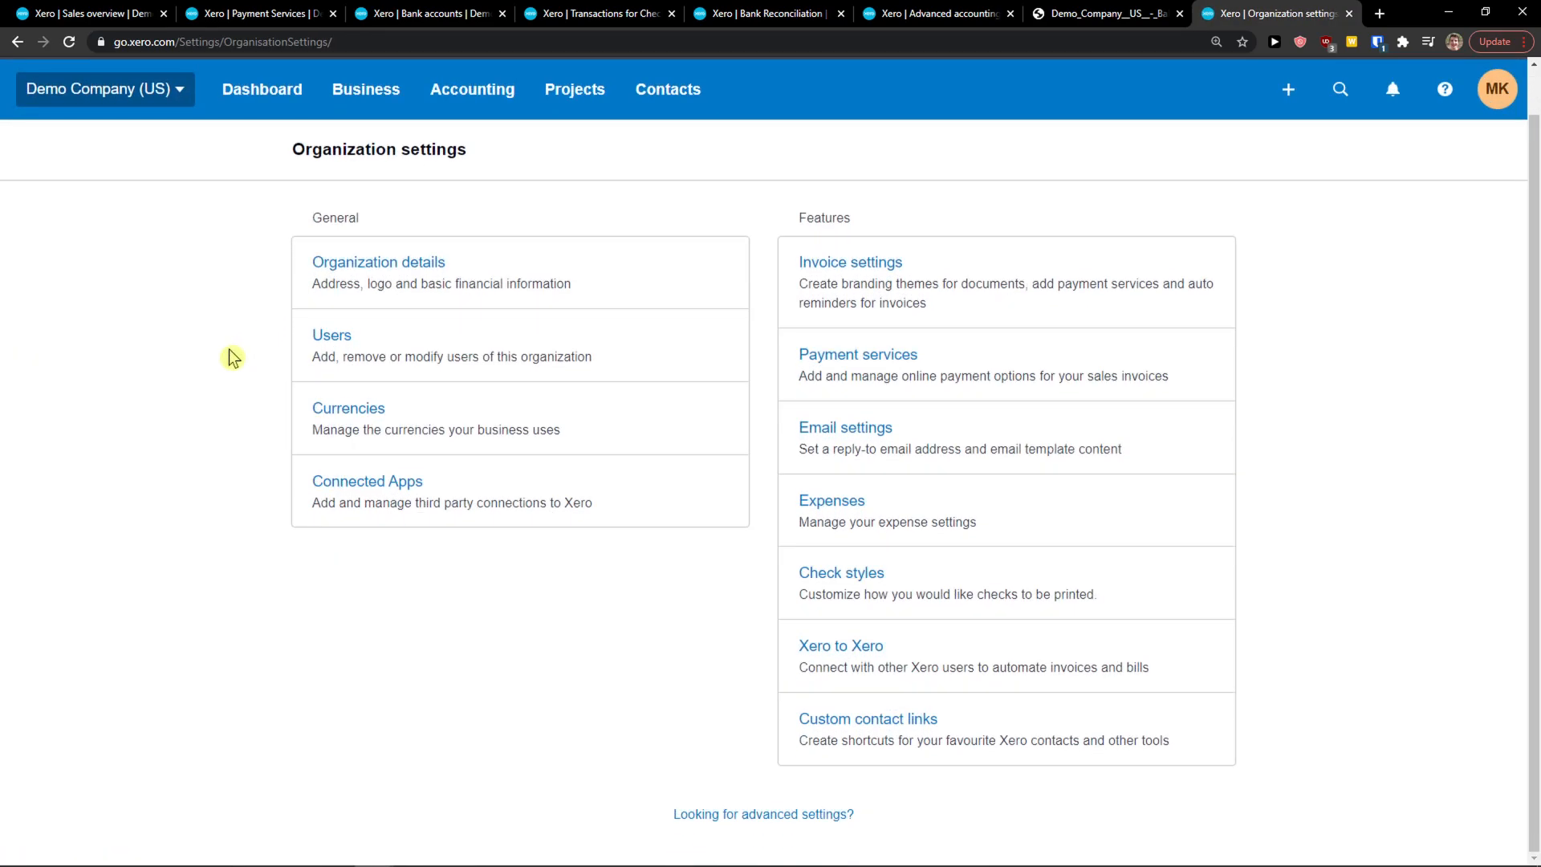
Open the organization details, payment services, invoice settings and users pages in separate browser tabs
middle_click(349, 278)
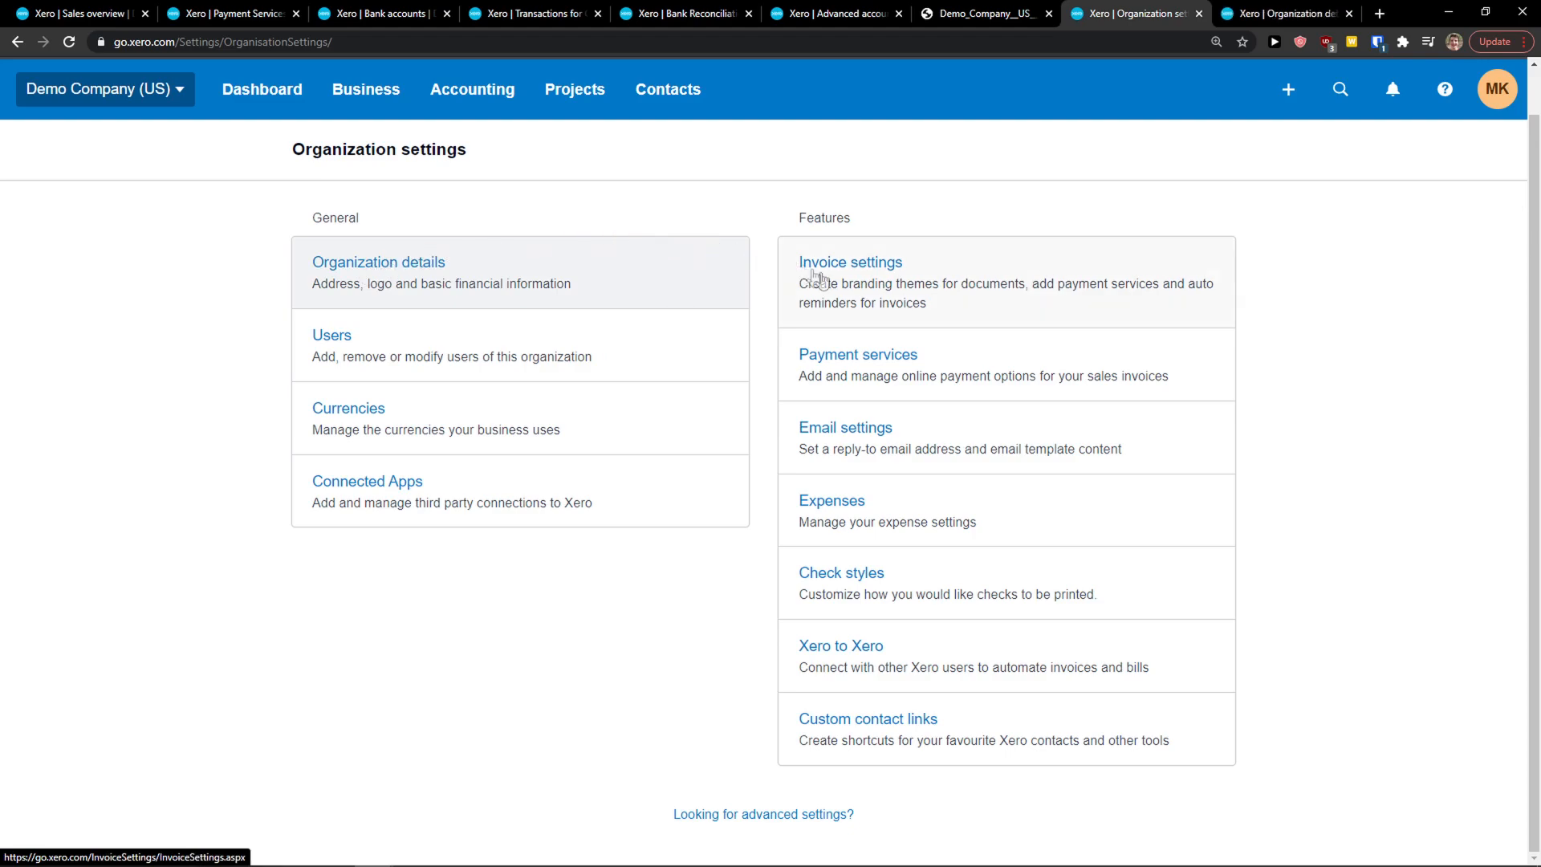
middle_click(836, 362)
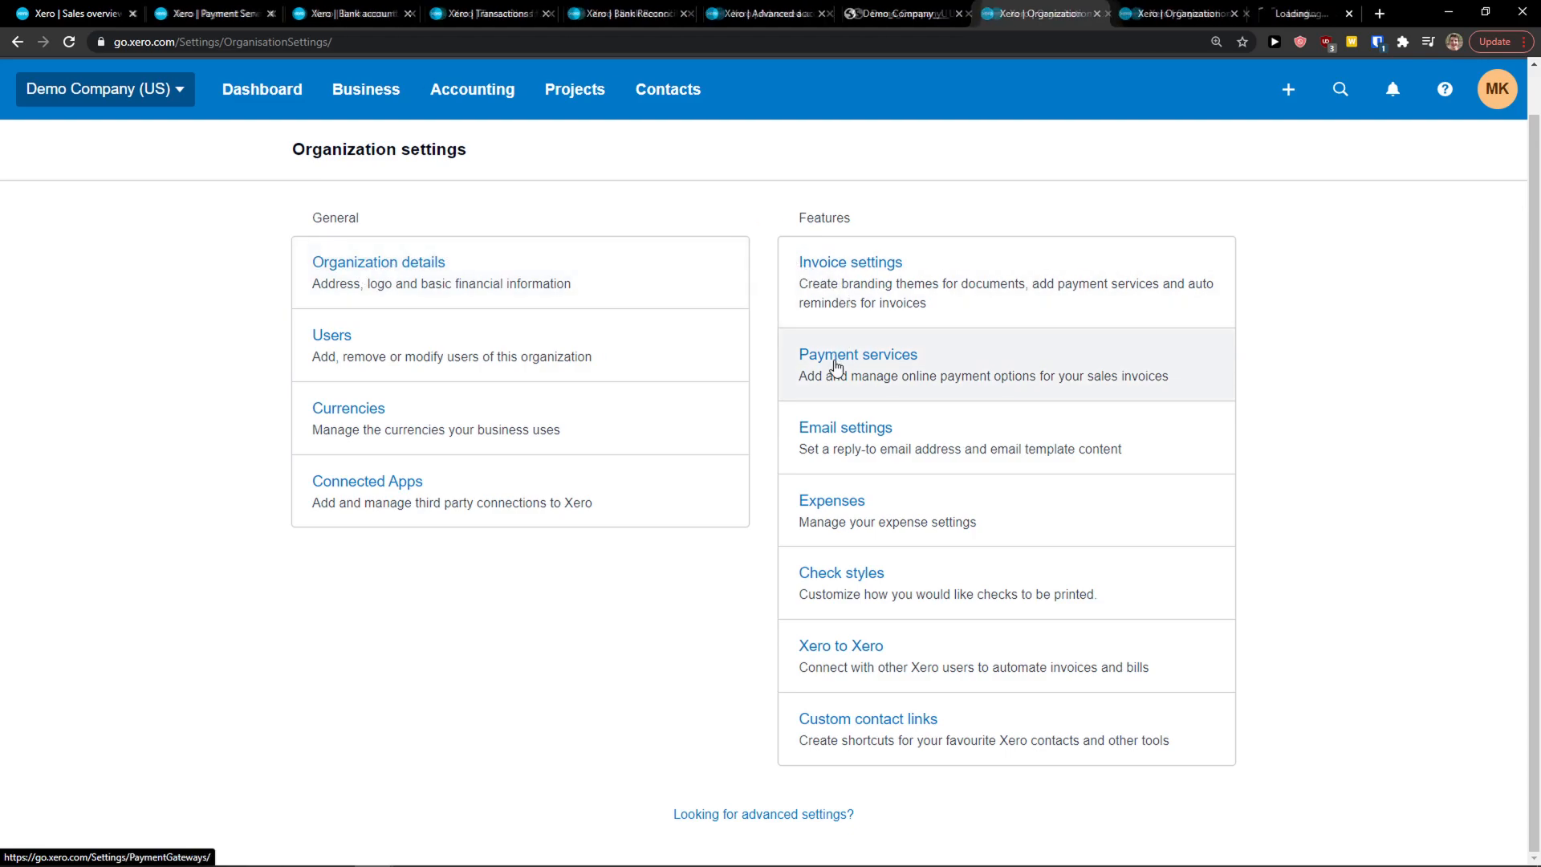
middle_click(863, 278)
scroll(530, 586, "up", 1)
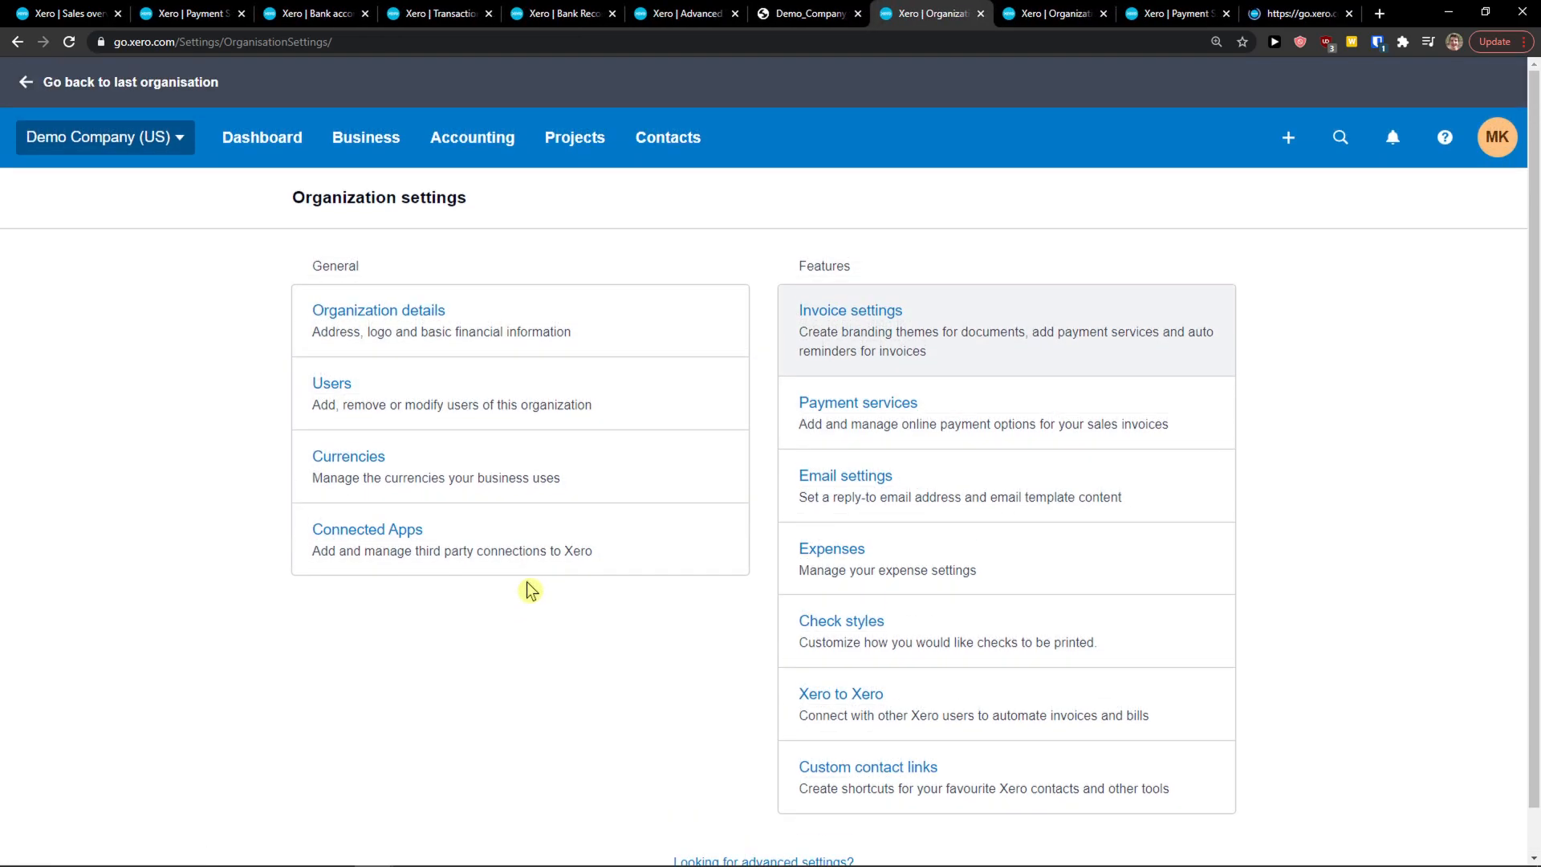
middle_click(656, 426)
Look through the organization details, from the basic information to the contact details, and close the page without saving
left_click(959, 14)
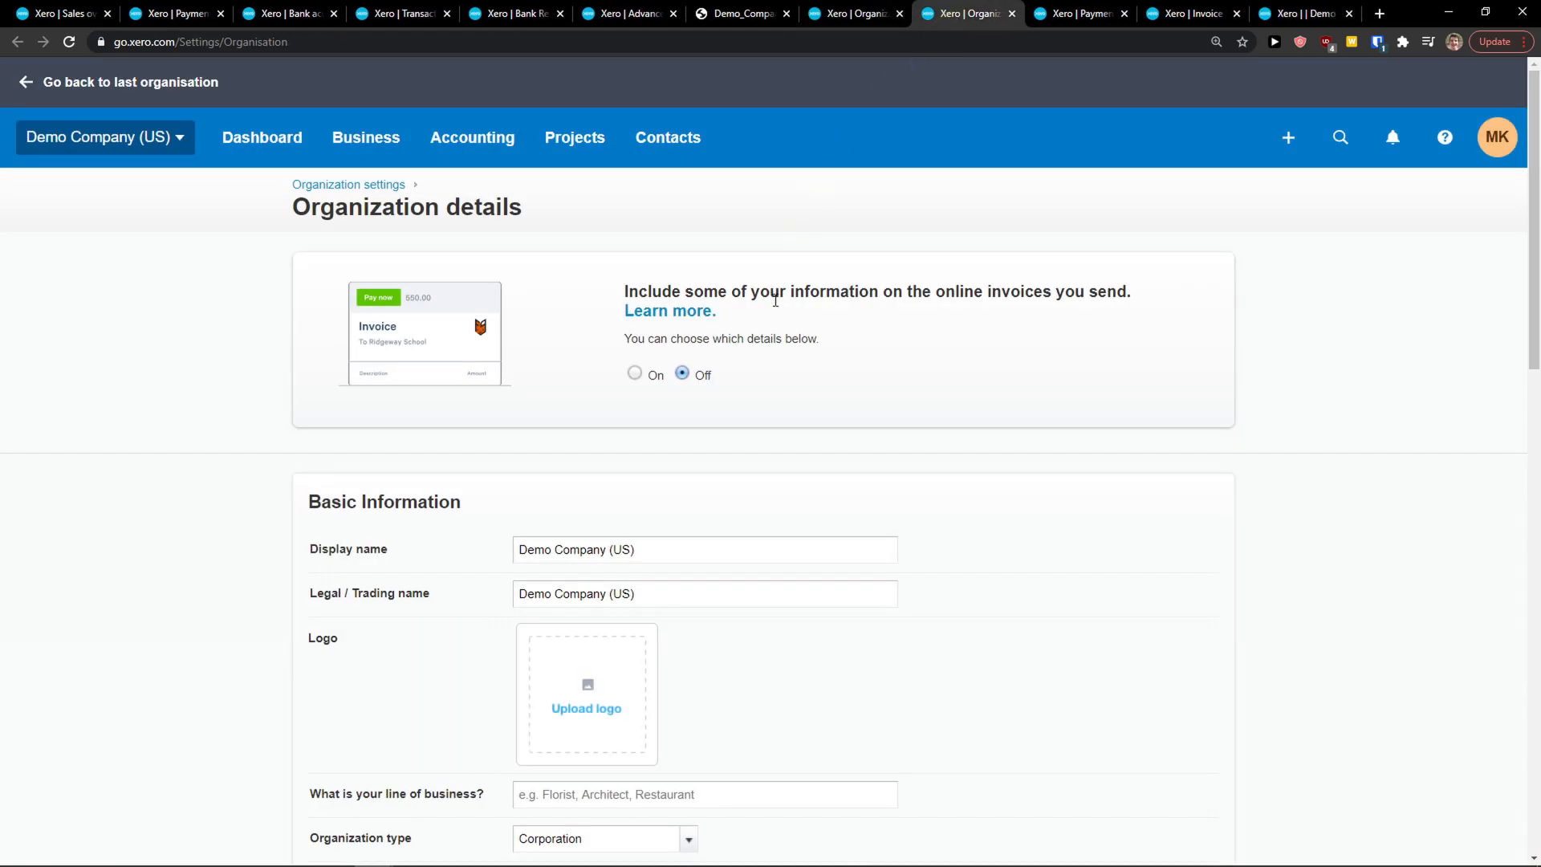
scroll(777, 297, "down", 2)
triple_click(518, 391)
left_click_drag(634, 433, 496, 434)
scroll(476, 433, "down", 1)
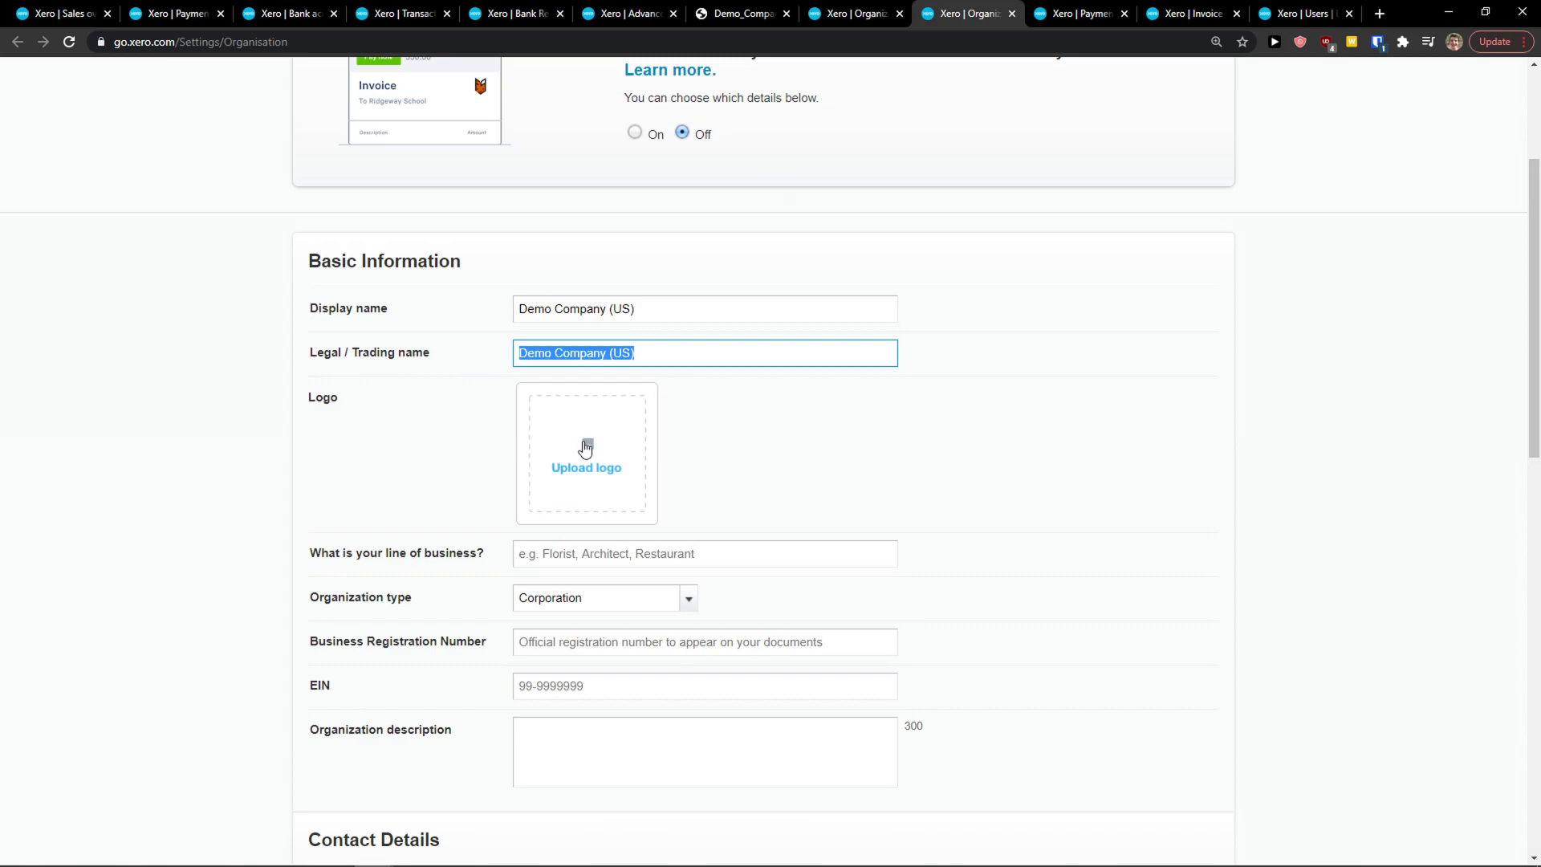
scroll(586, 448, "down", 7)
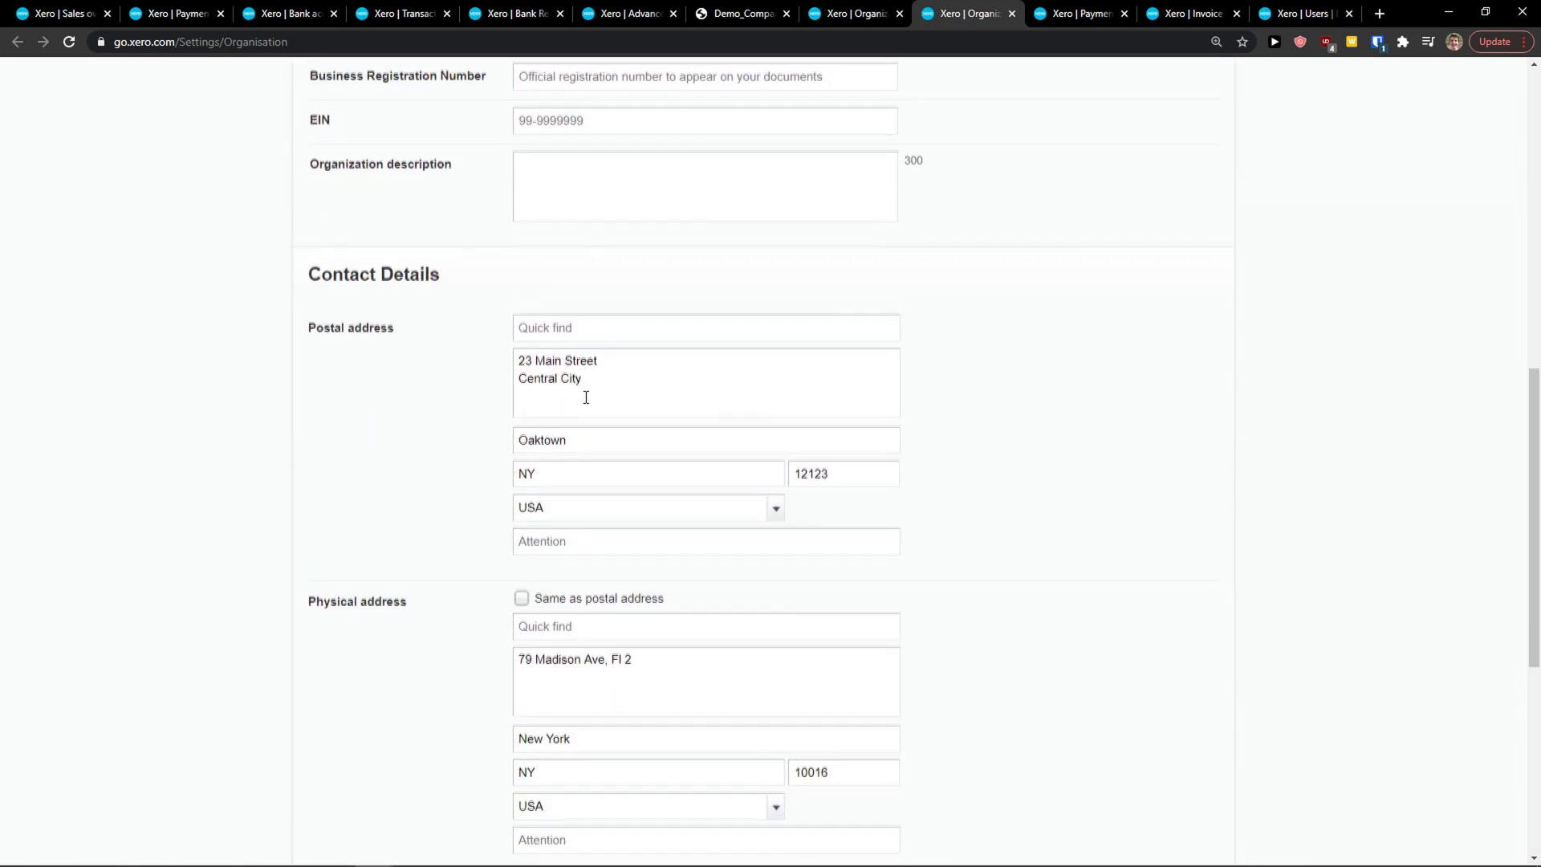
scroll(586, 397, "down", 6)
scroll(795, 603, "up", 5)
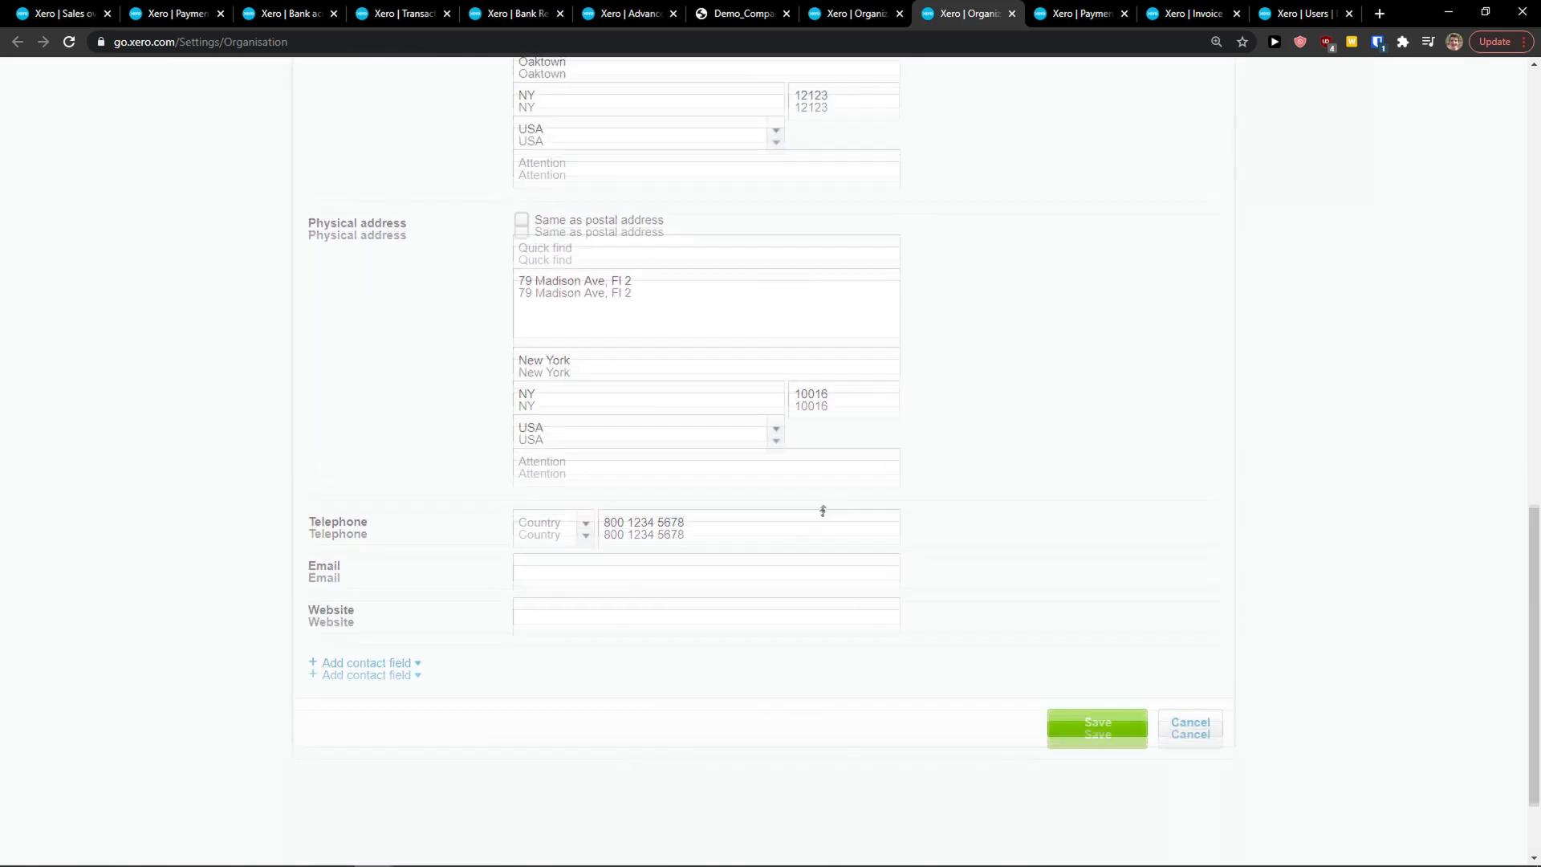
left_click(1012, 14)
Review the connected and available payment services, including credit cards, PayPal and ACH debit, and close the page
scroll(623, 297, "down", 5)
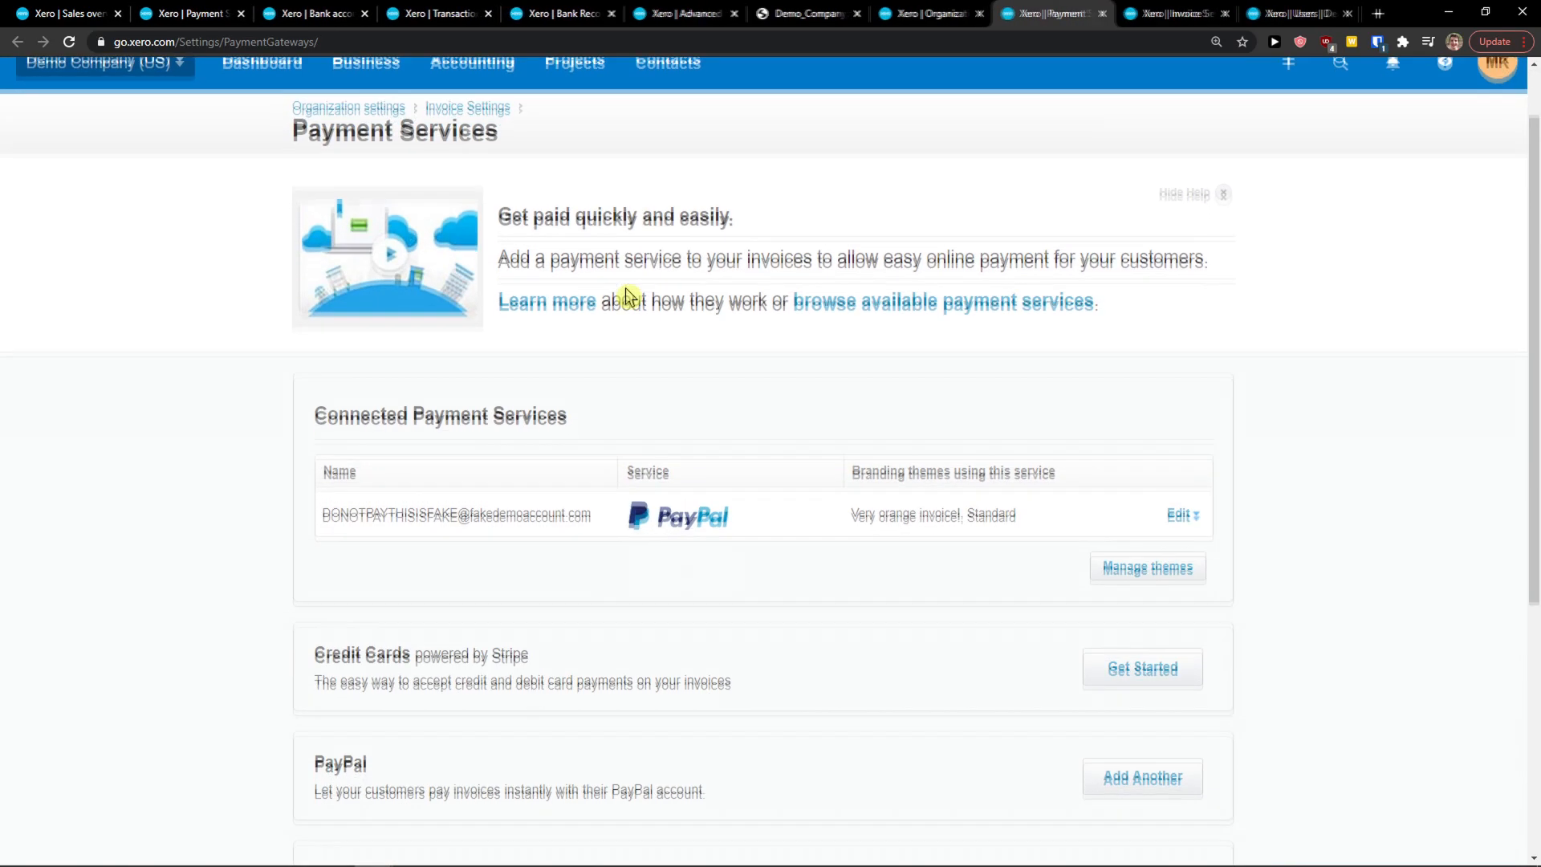
scroll(765, 341, "up", 1)
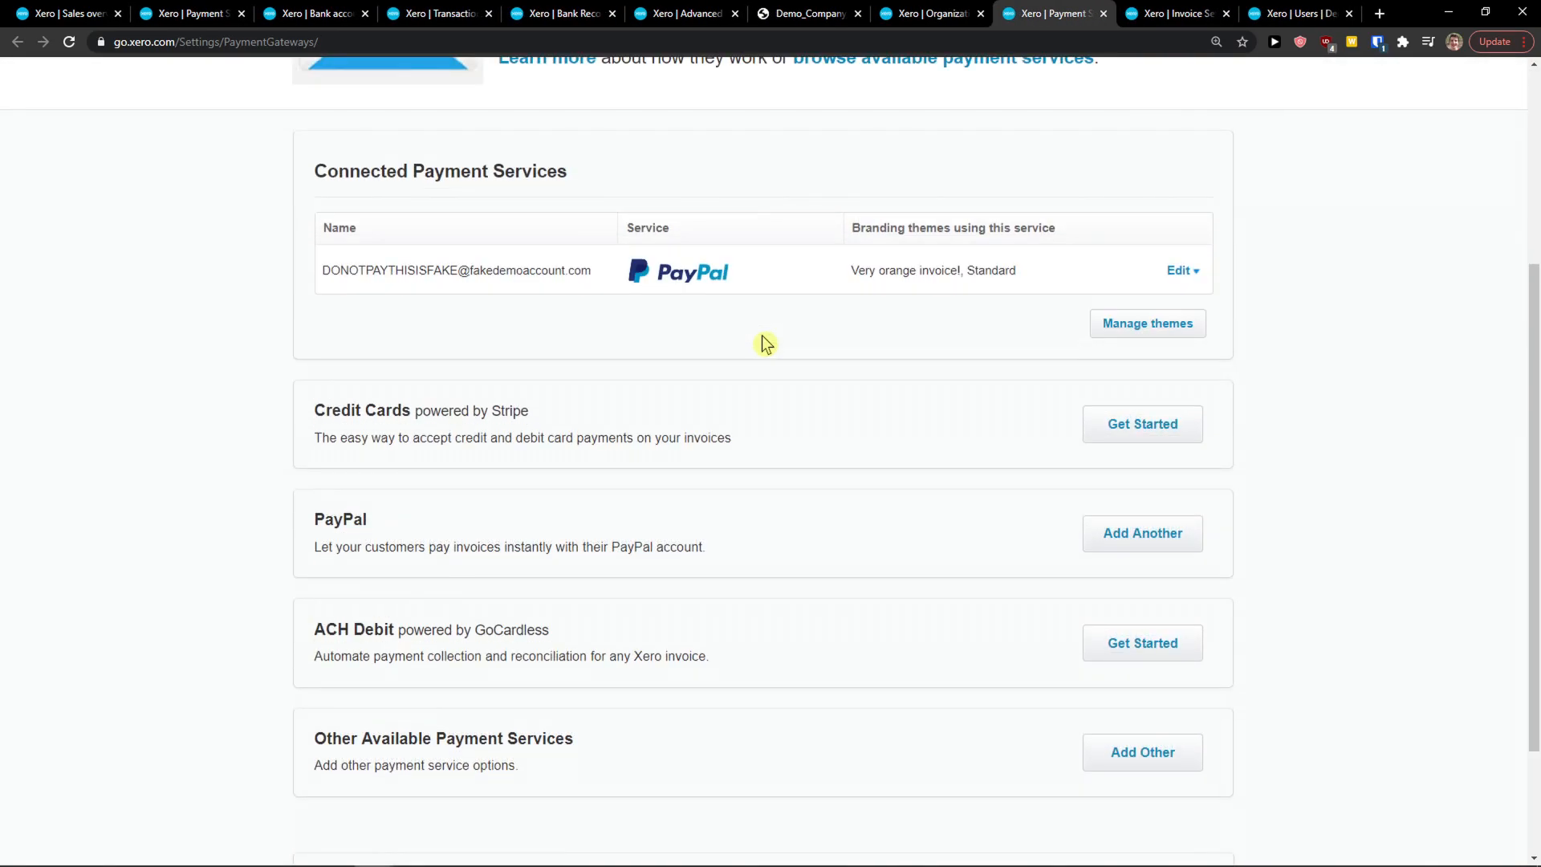
scroll(759, 344, "up", 3)
left_click(1104, 14)
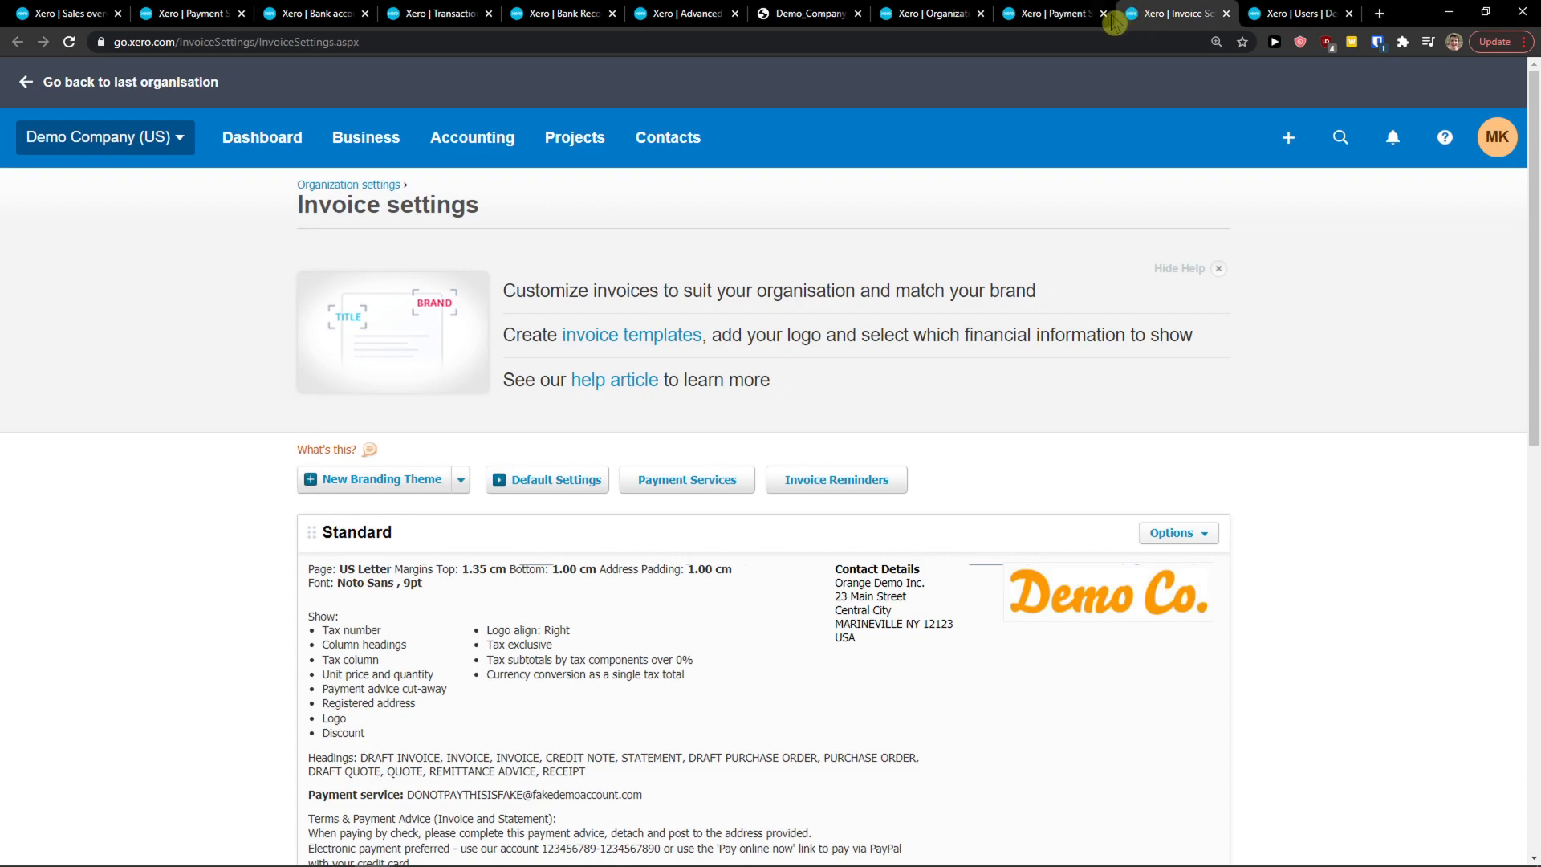
Examine the invoice settings and the existing branding themes, such as Standard and Special Projects
scroll(768, 277, "down", 1)
scroll(768, 281, "up", 1)
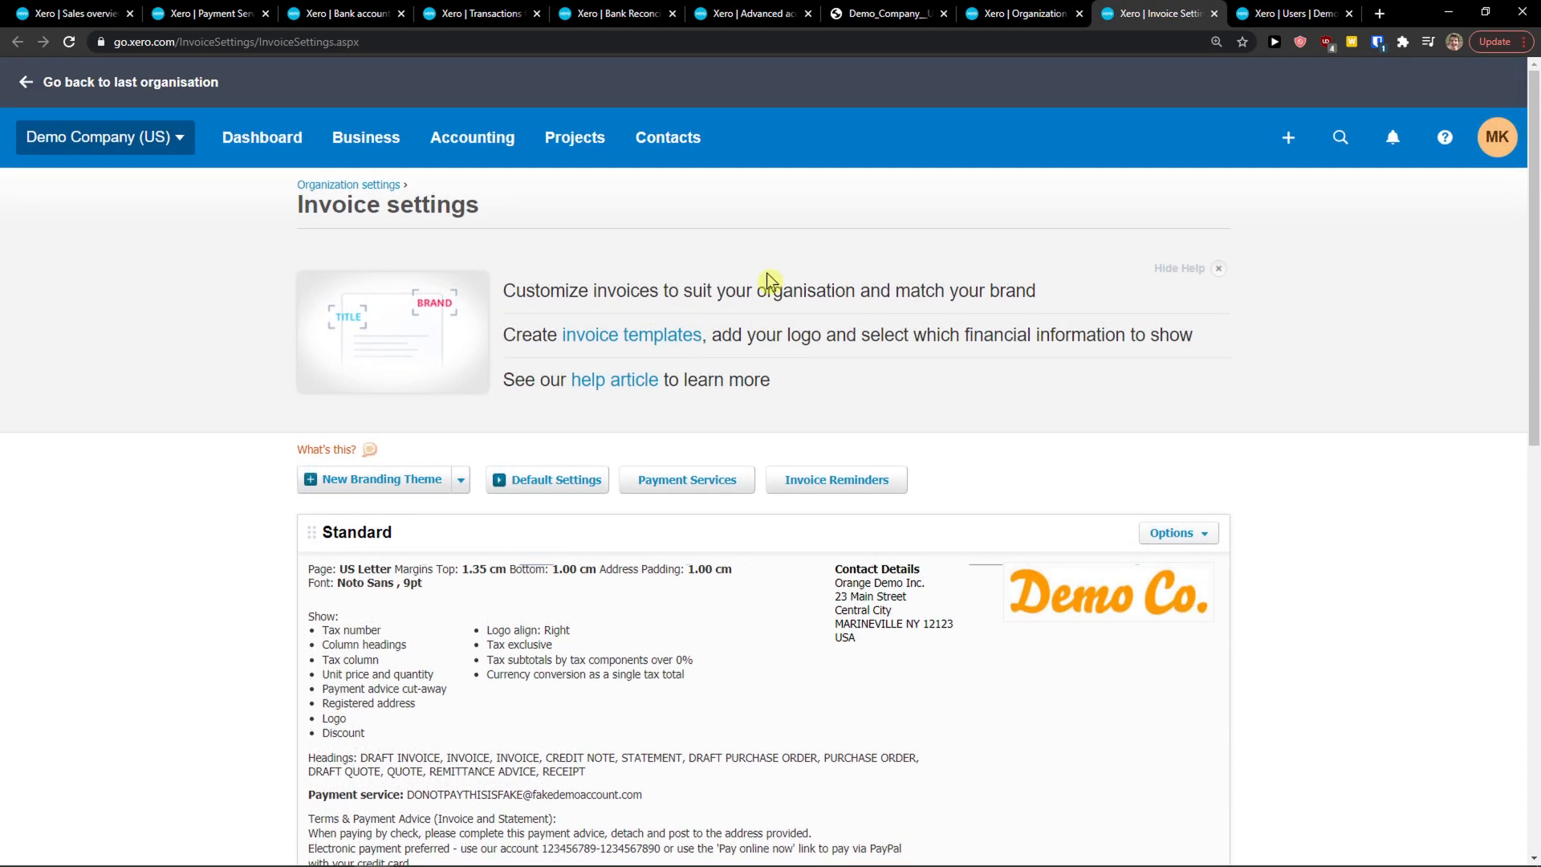
scroll(759, 442, "down", 4)
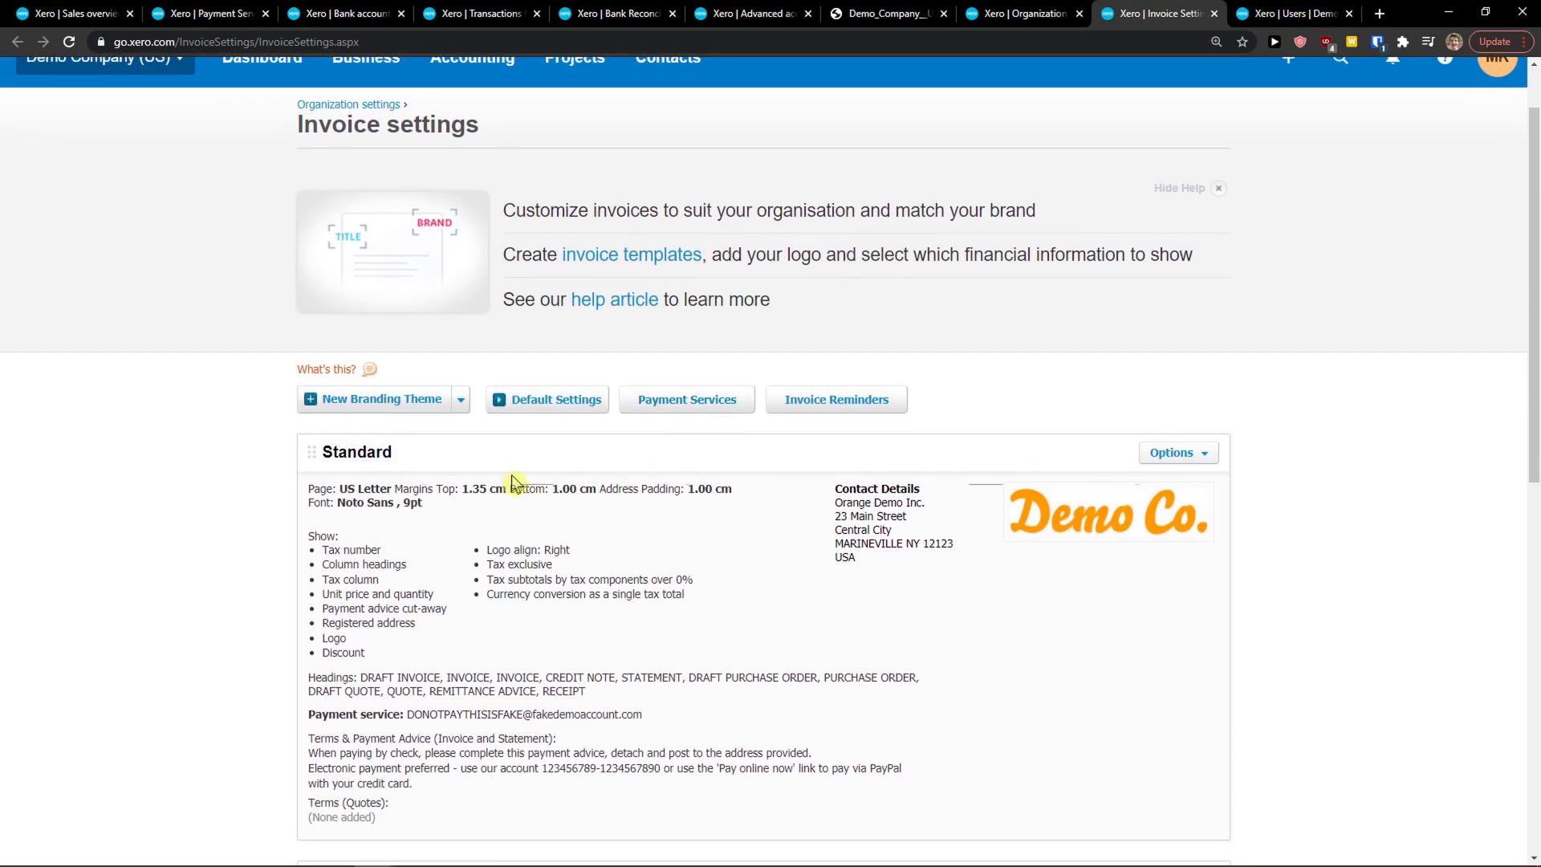
scroll(497, 466, "up", 2)
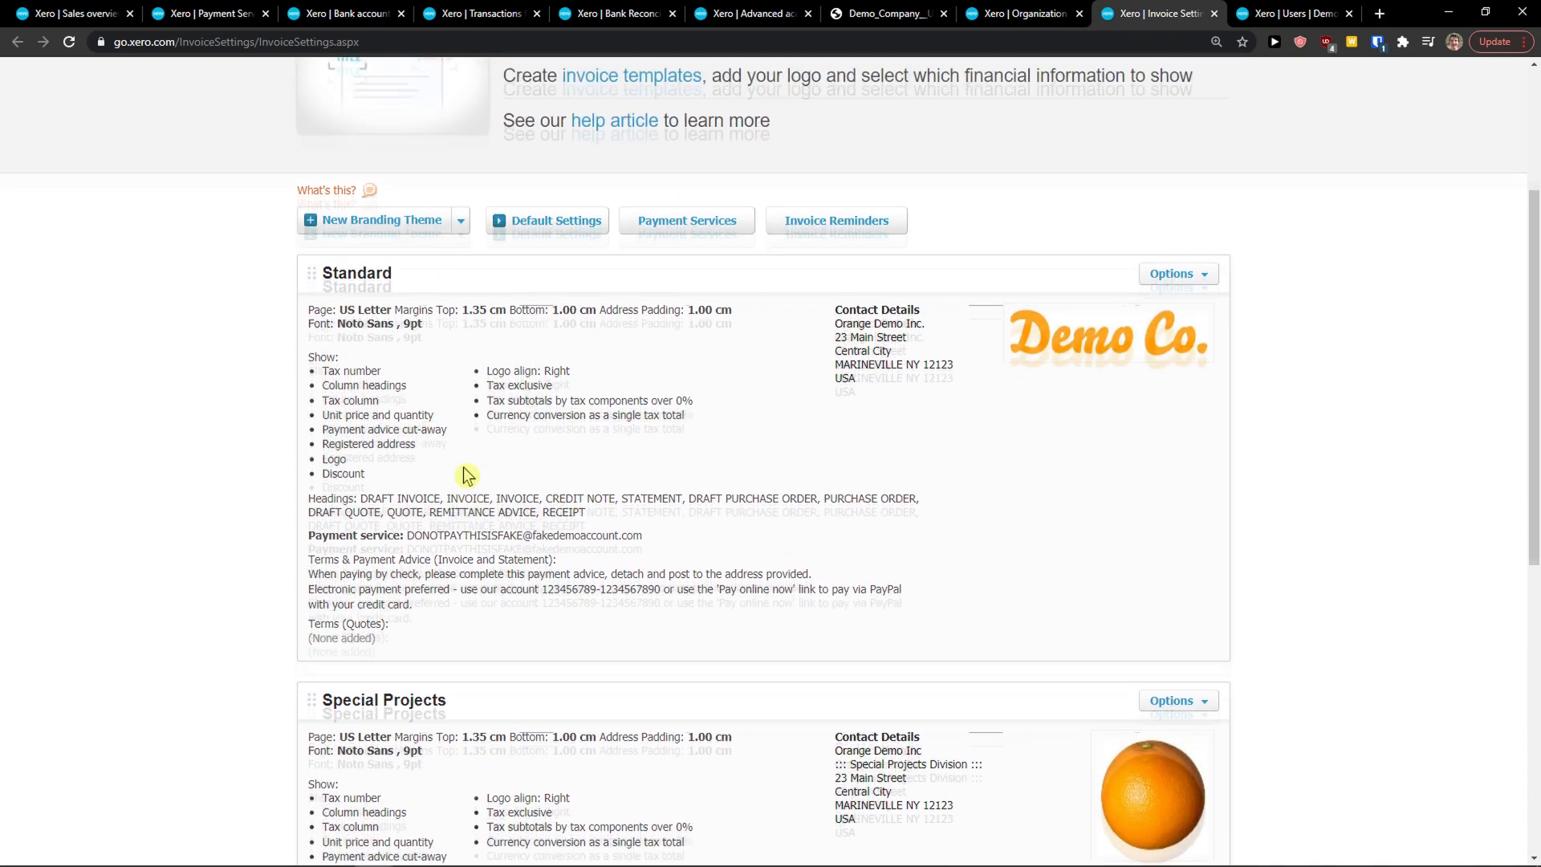
scroll(461, 482, "down", 2)
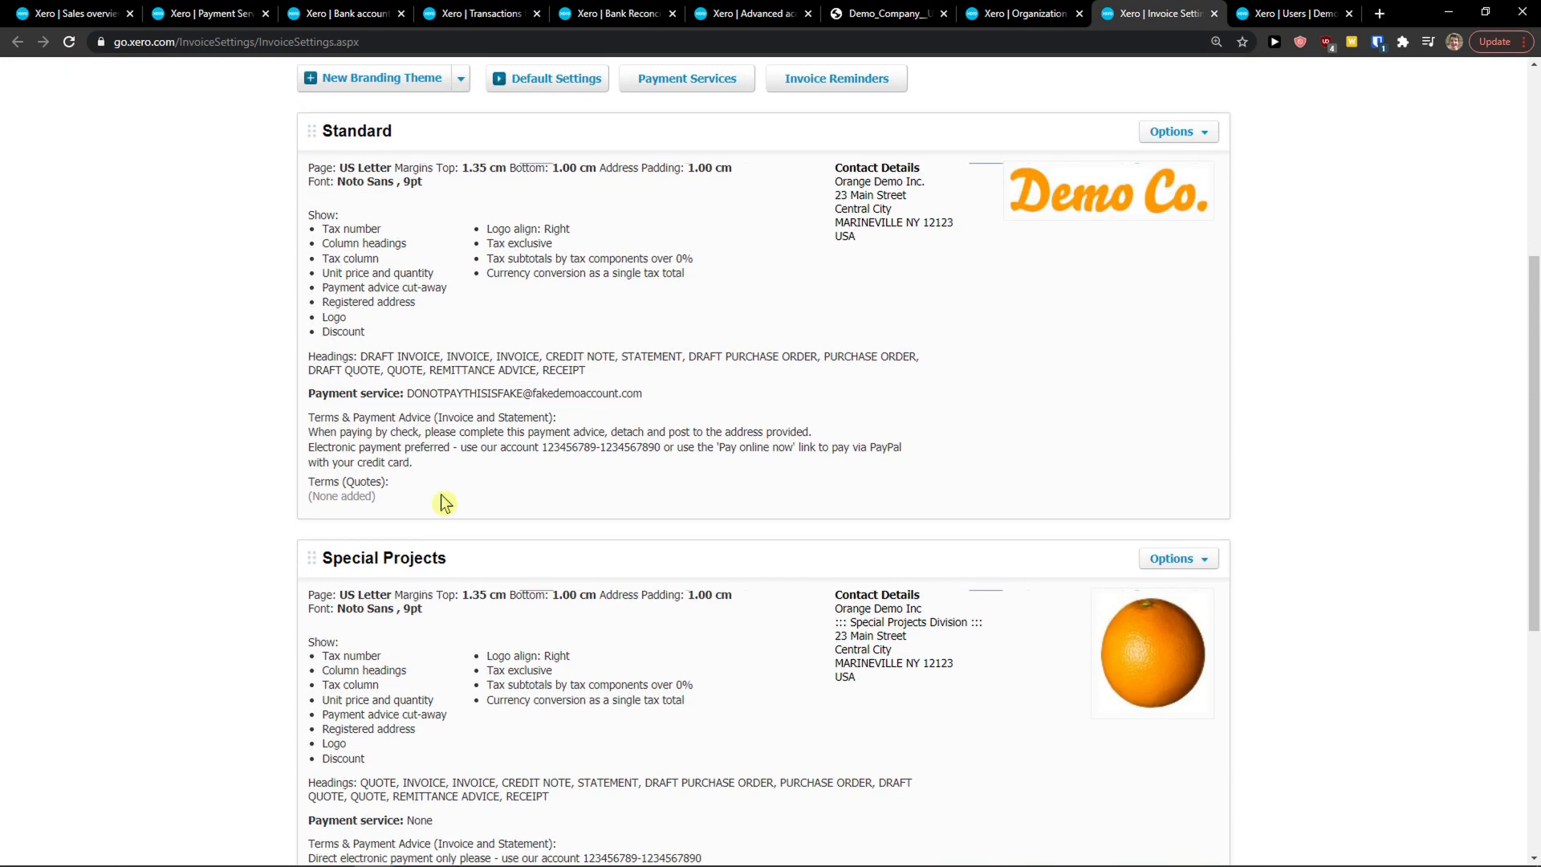
scroll(441, 546, "up", 1)
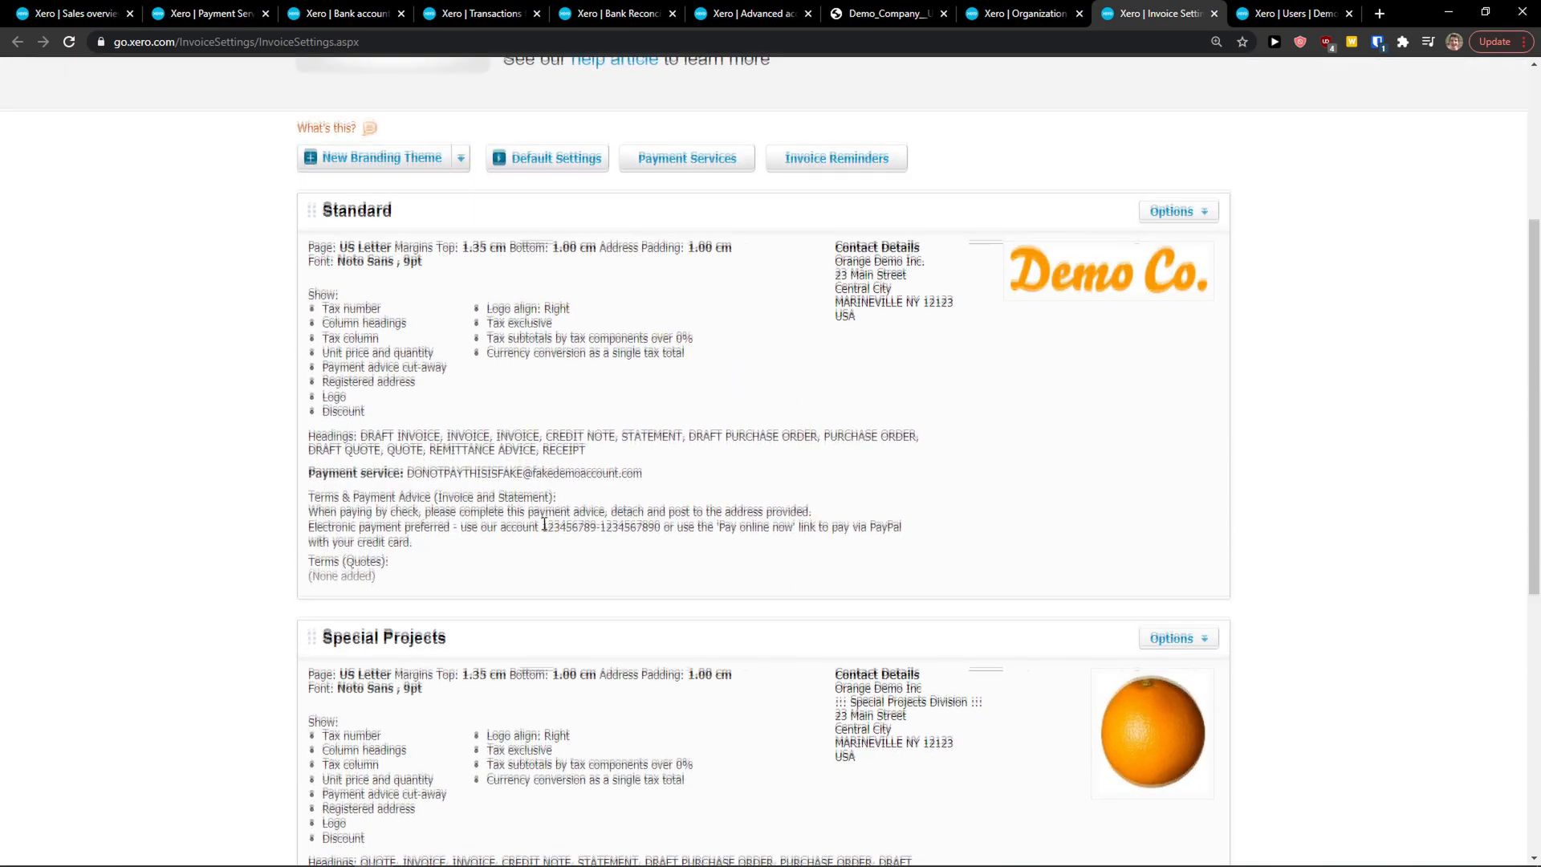
scroll(722, 371, "down", 7)
scroll(199, 440, "up", 10)
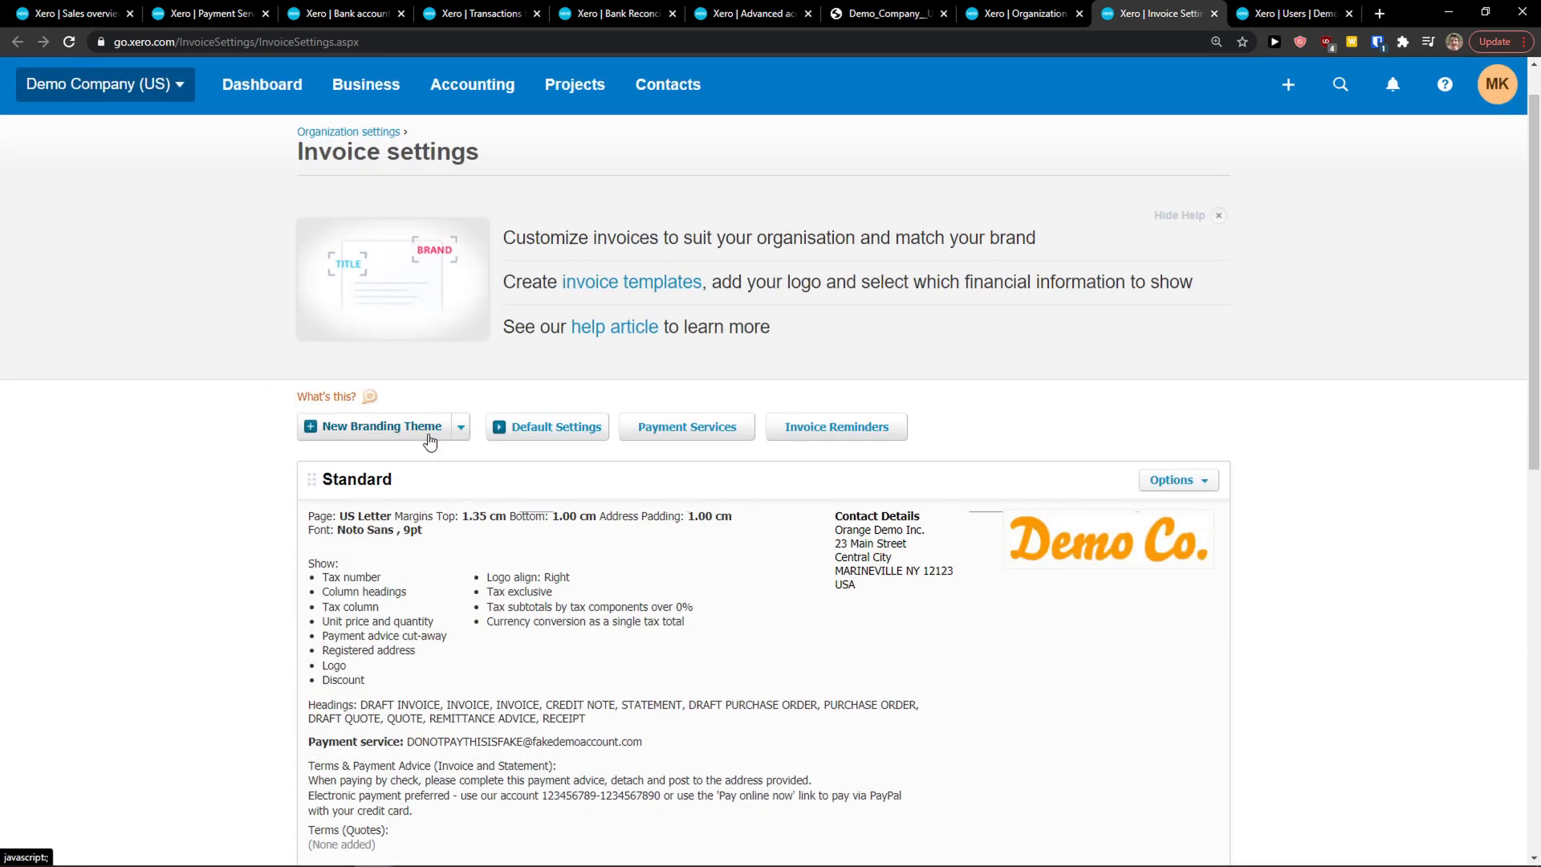
Start a new branding theme, look over its options and try to save it with the default settings and no name
left_click(430, 440)
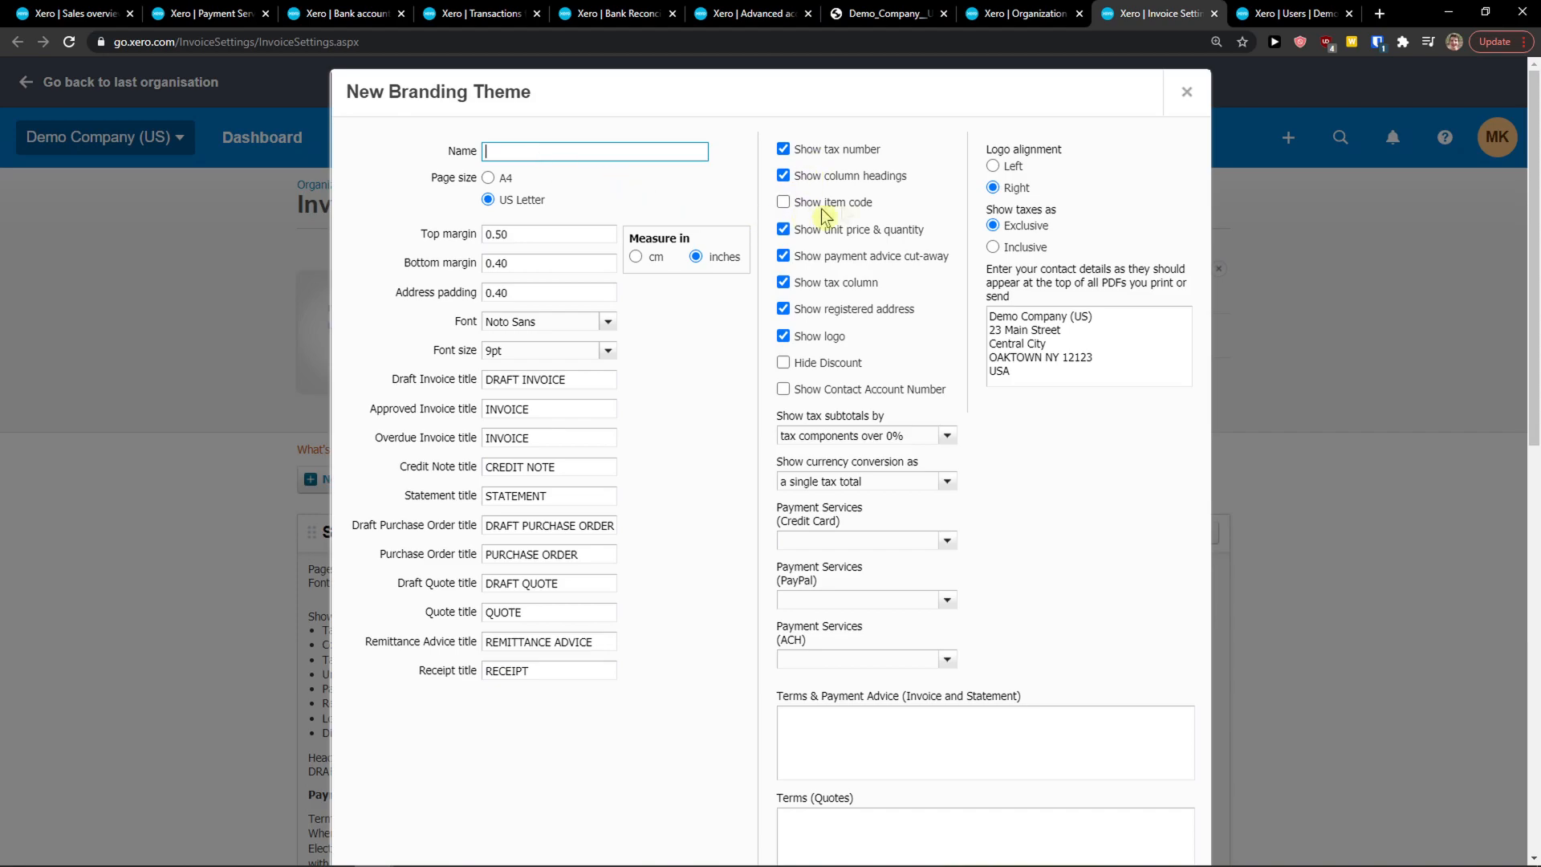
scroll(953, 396, "down", 3)
scroll(997, 498, "up", 3)
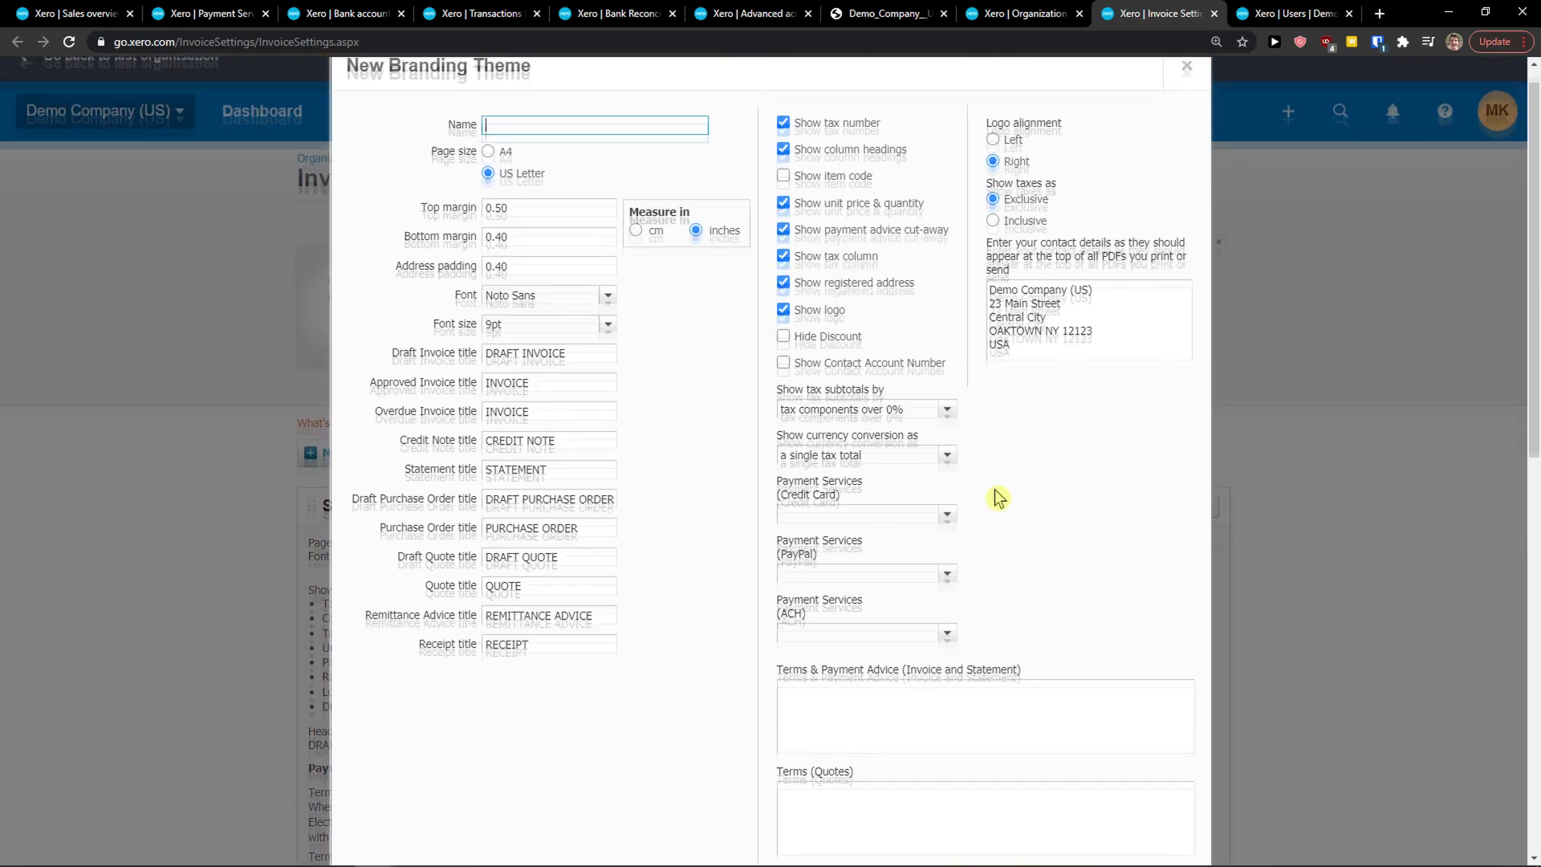
scroll(960, 372, "down", 1)
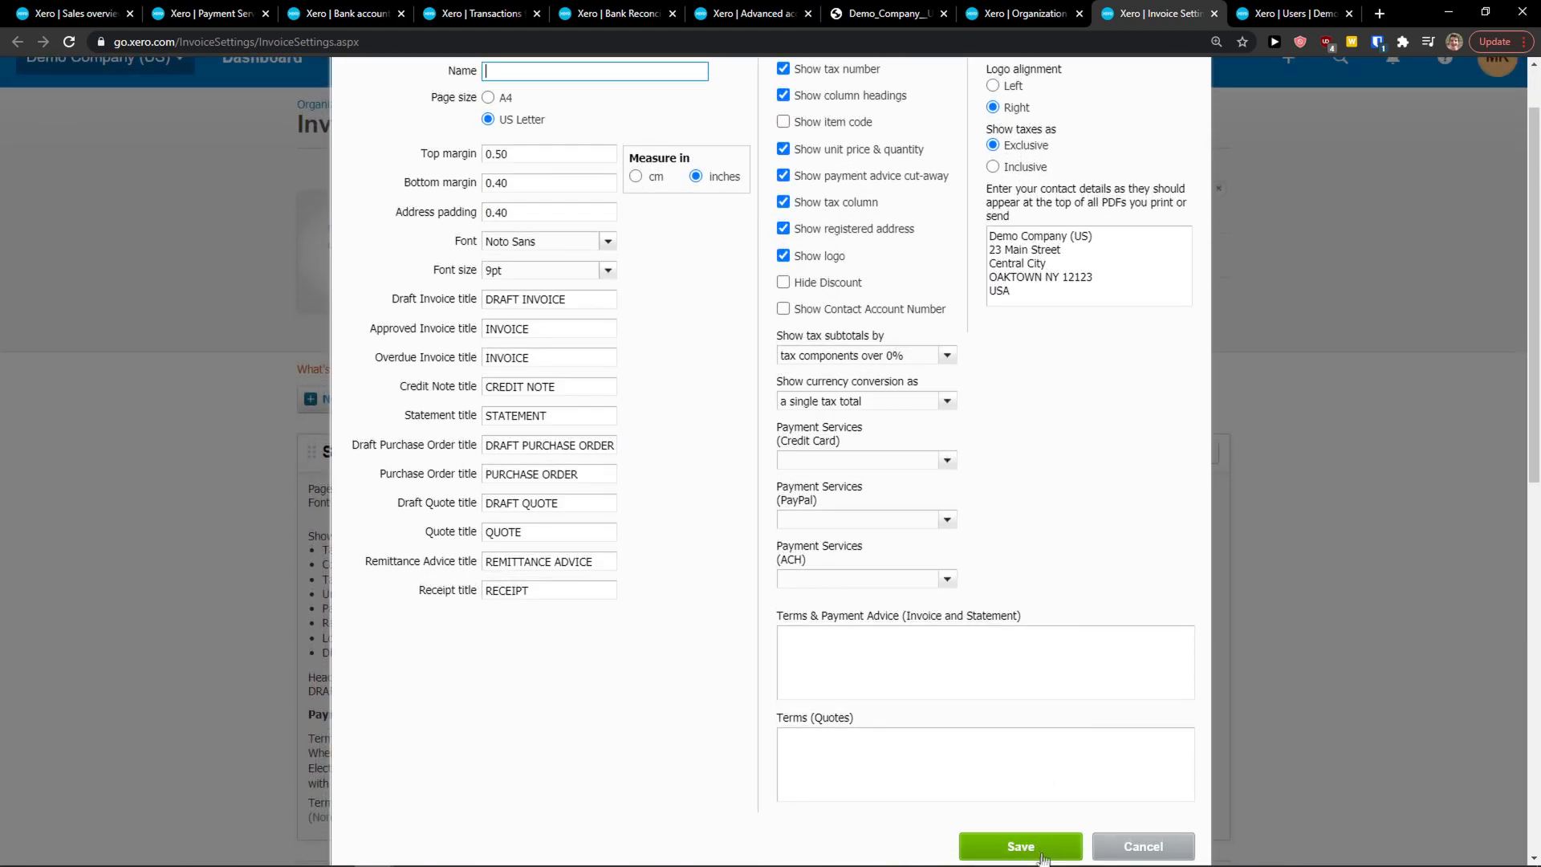
left_click(1021, 846)
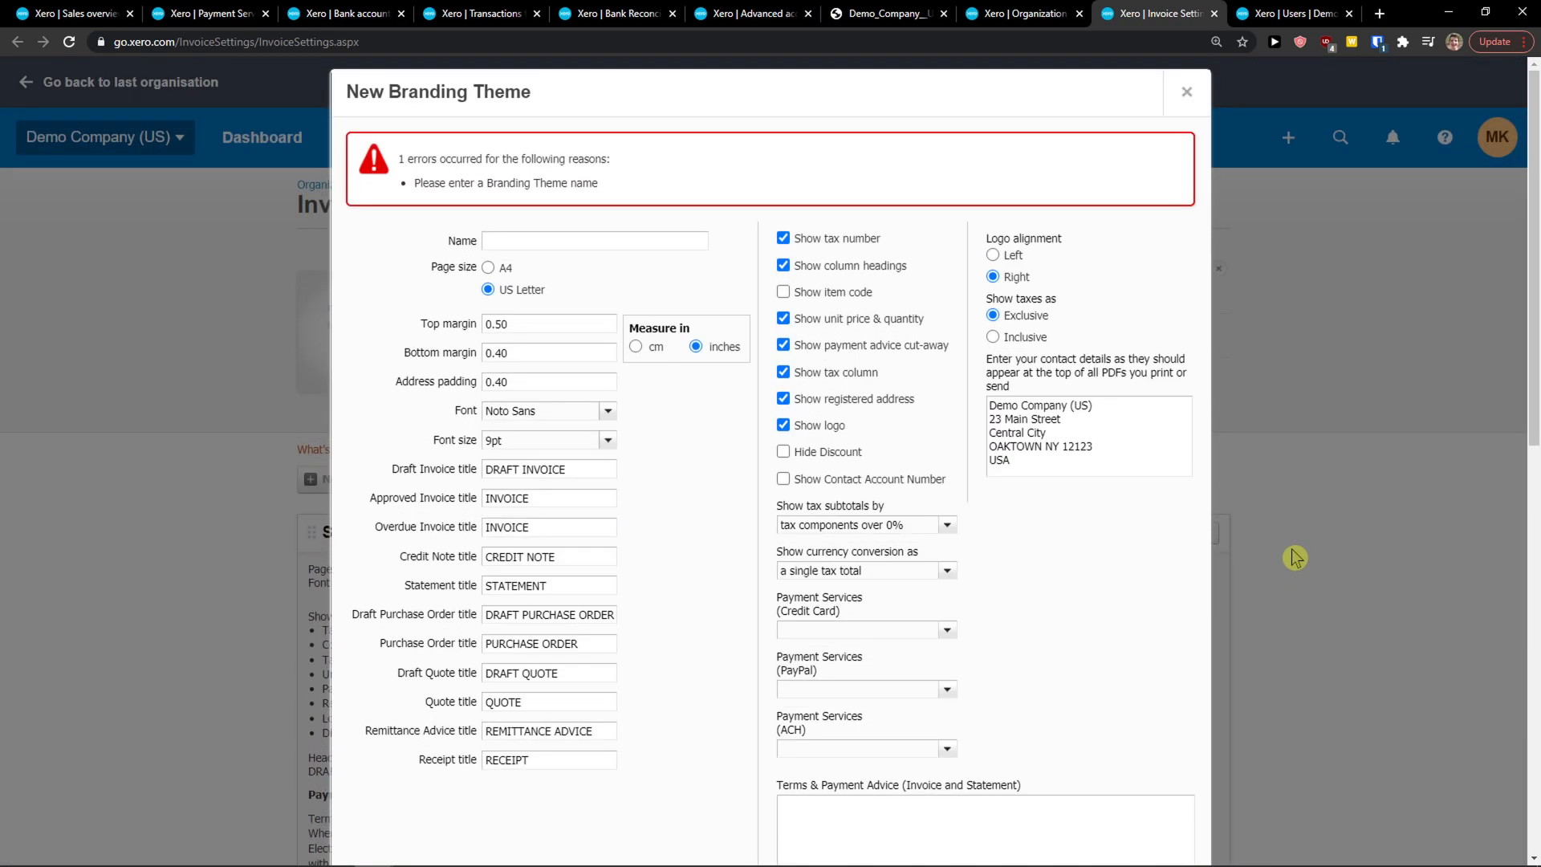
Switch to the users page to view the organization's current users
left_click(1276, 16)
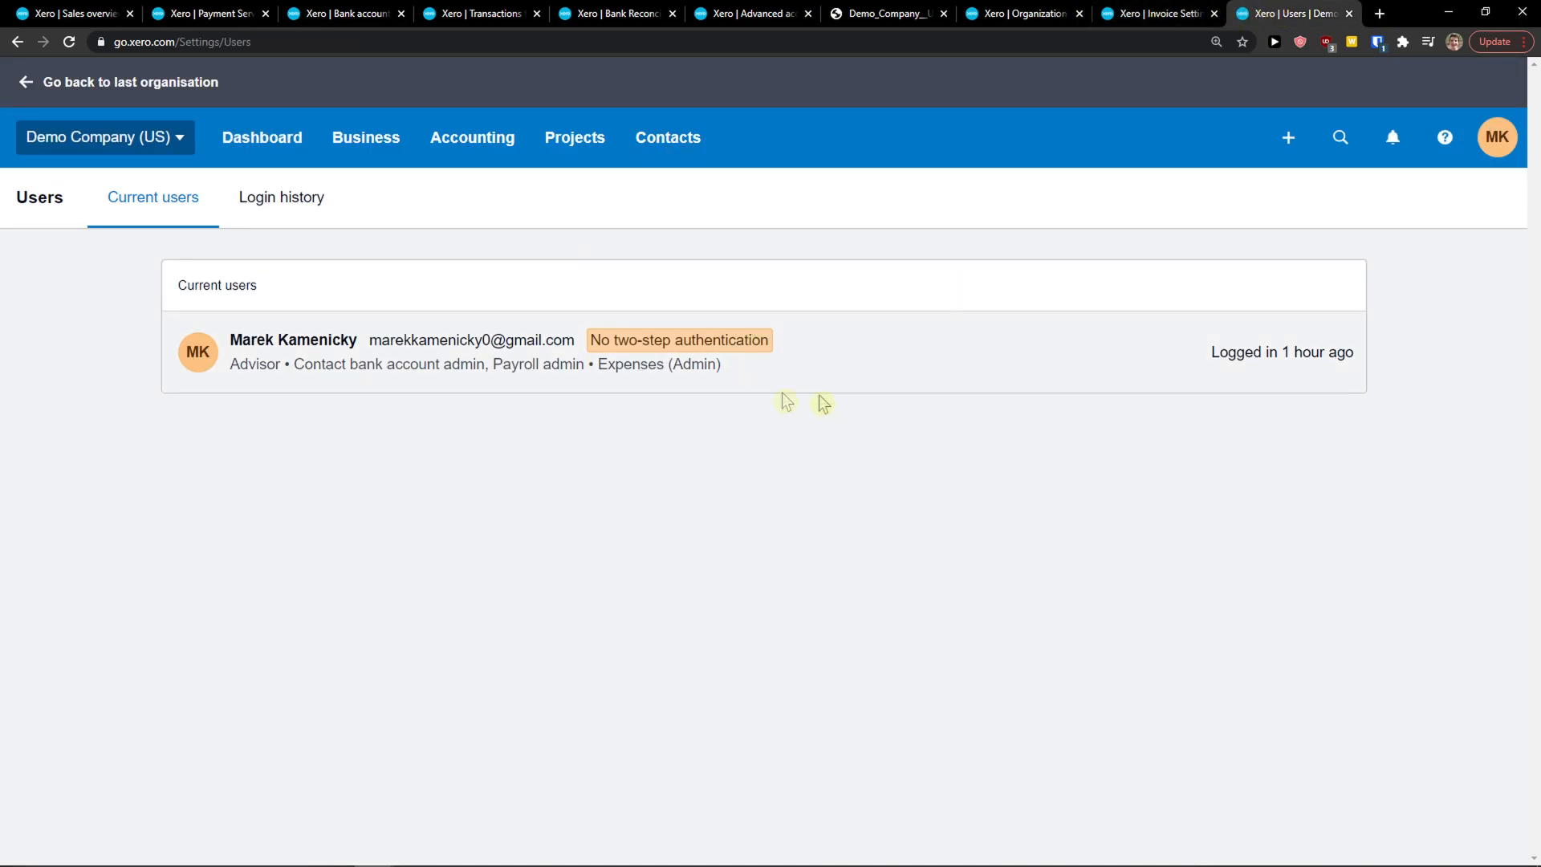